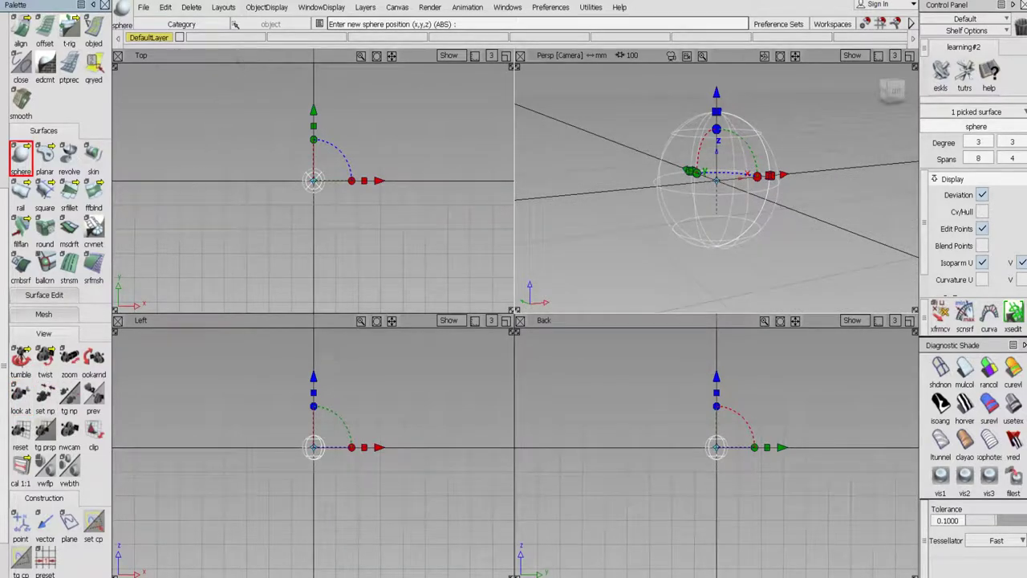
# Set the grid preset for all windows to 10 mm spacing with a 320 mm perspective grid extent
pyautogui.click(20, 393)
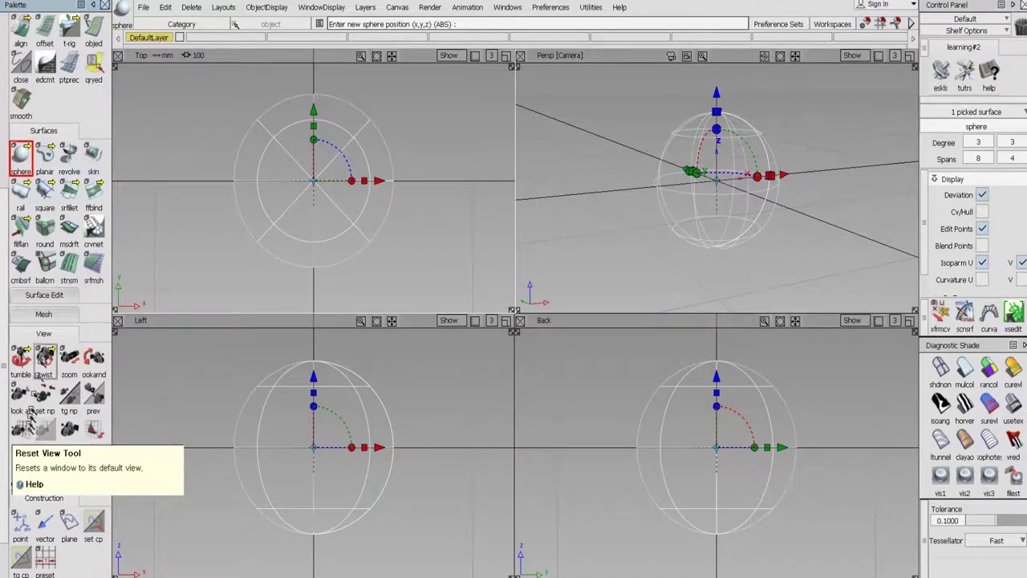
pyautogui.doubleClick(44, 557)
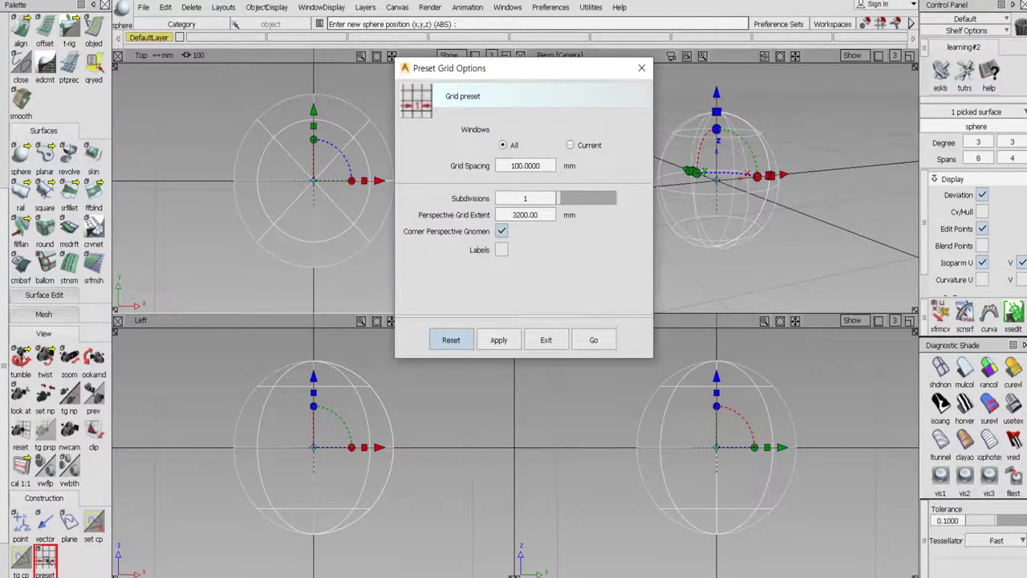
pyautogui.click(519, 166)
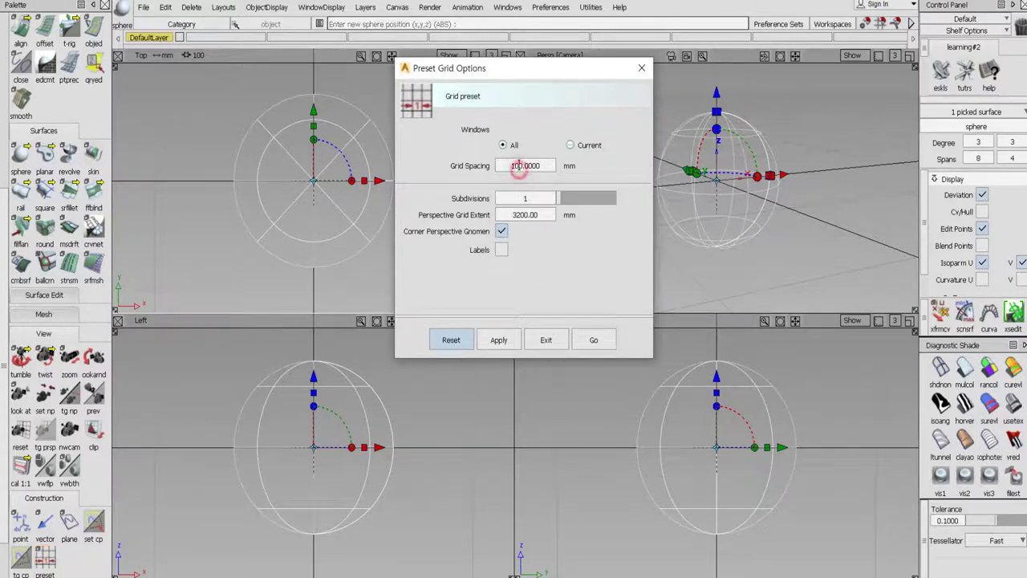
pyautogui.press('BackSpace')
pyautogui.click(617, 171)
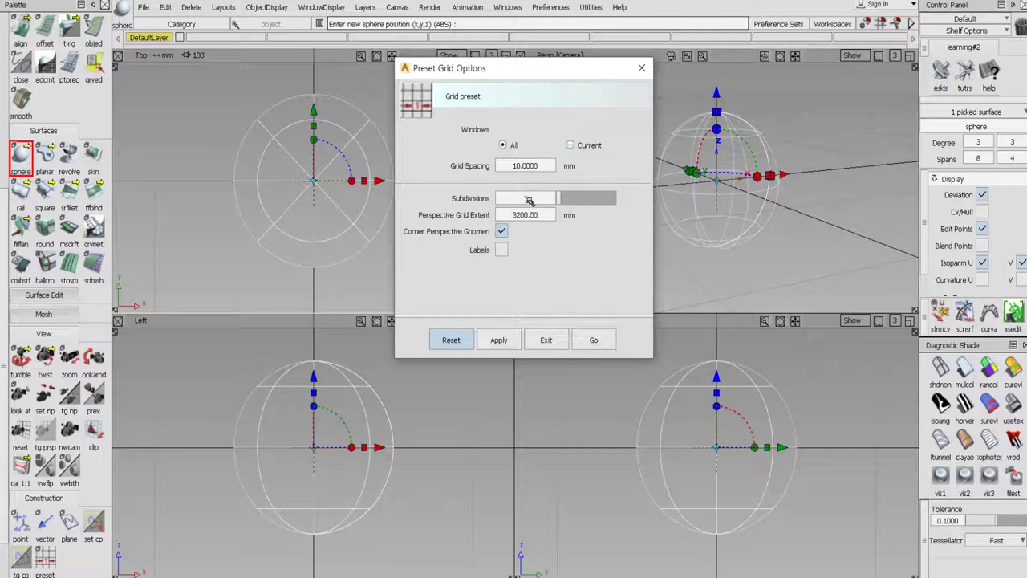
pyautogui.click(526, 216)
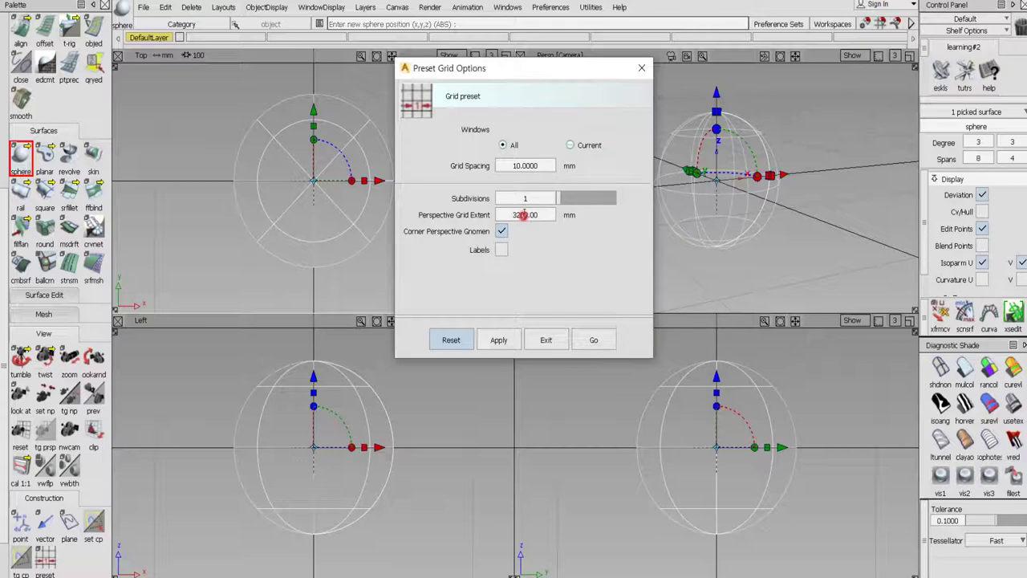
pyautogui.press('BackSpace')
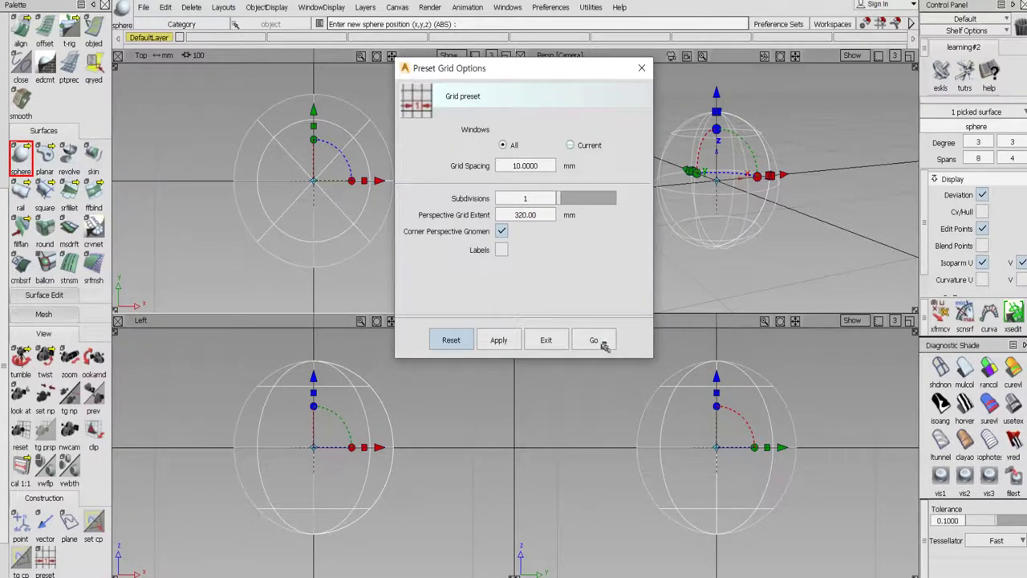
pyautogui.click(596, 340)
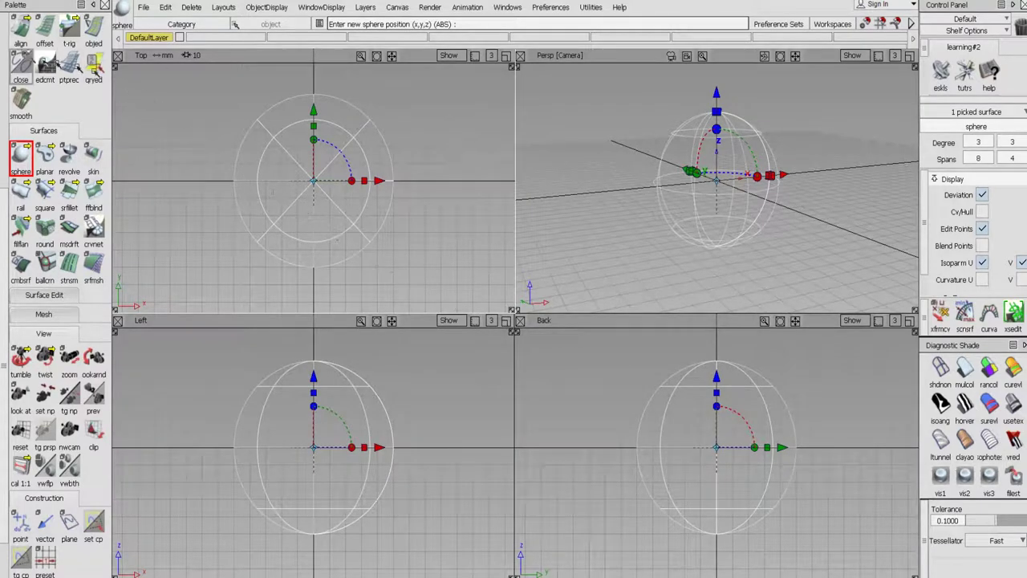
# Delete the sphere from the scene
pyautogui.scroll(5, 4, 40)
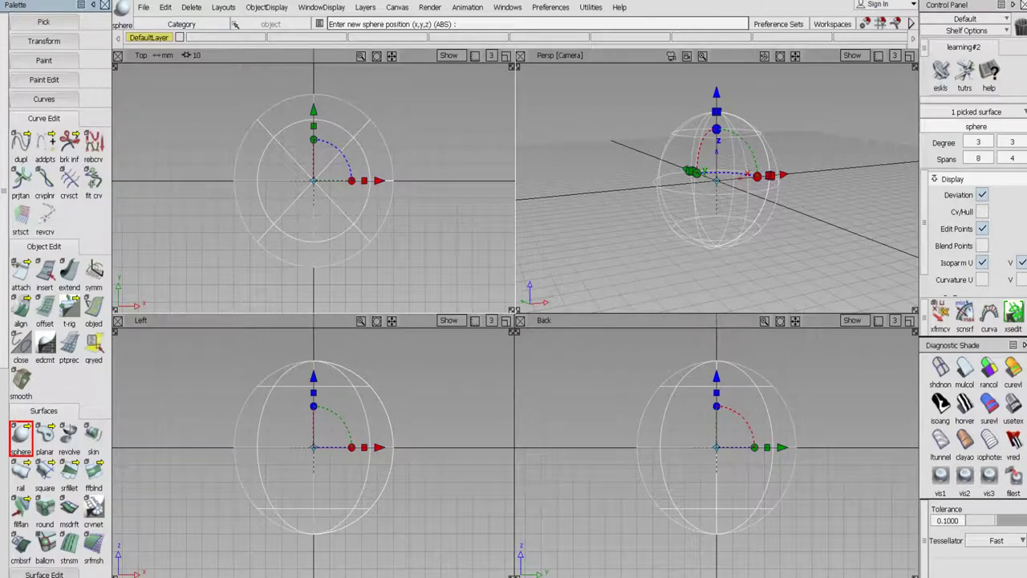
pyautogui.press('Delete')
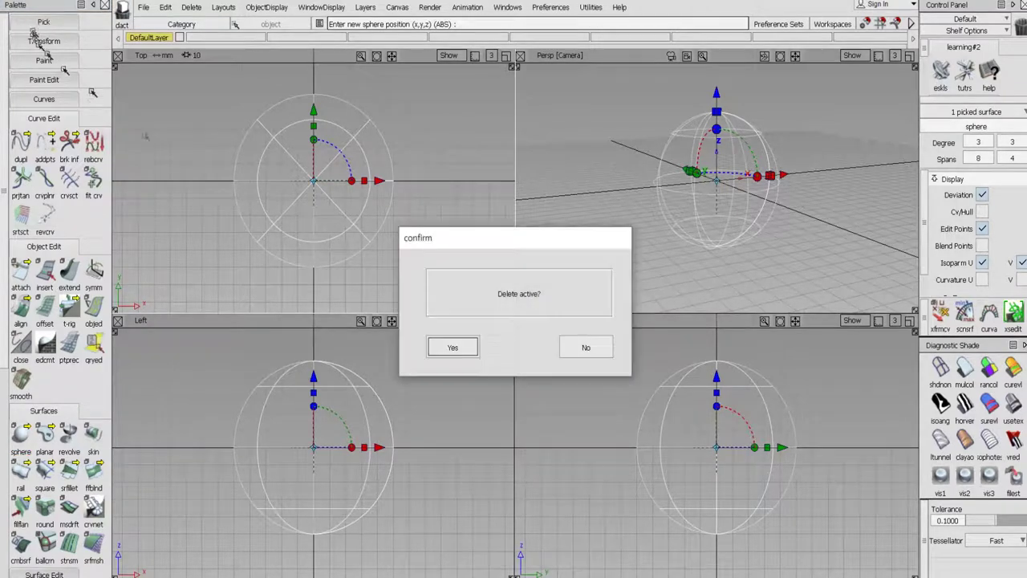
pyautogui.click(459, 347)
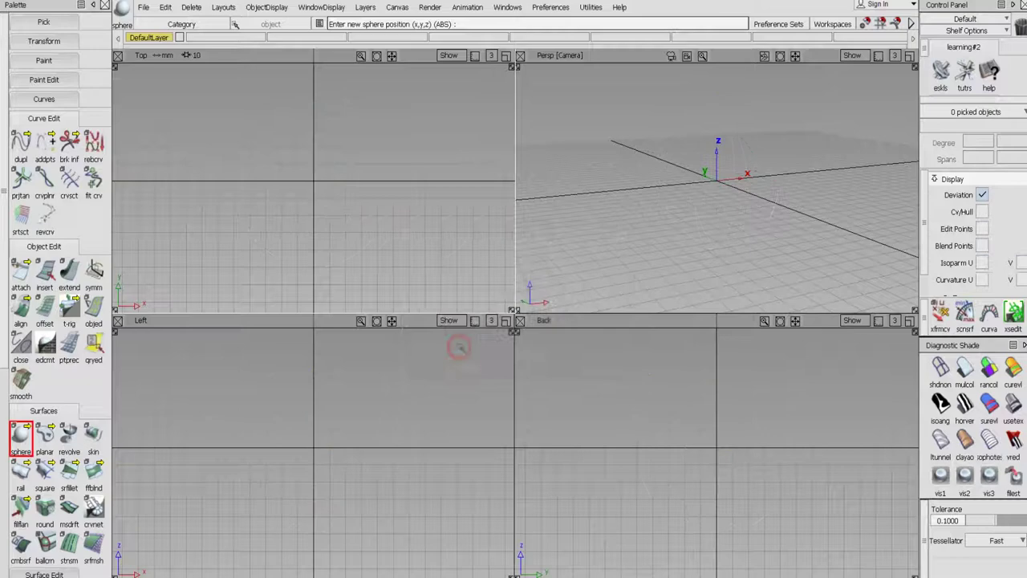
# Maximize the Top view and create a new layer
pyautogui.click(506, 56)
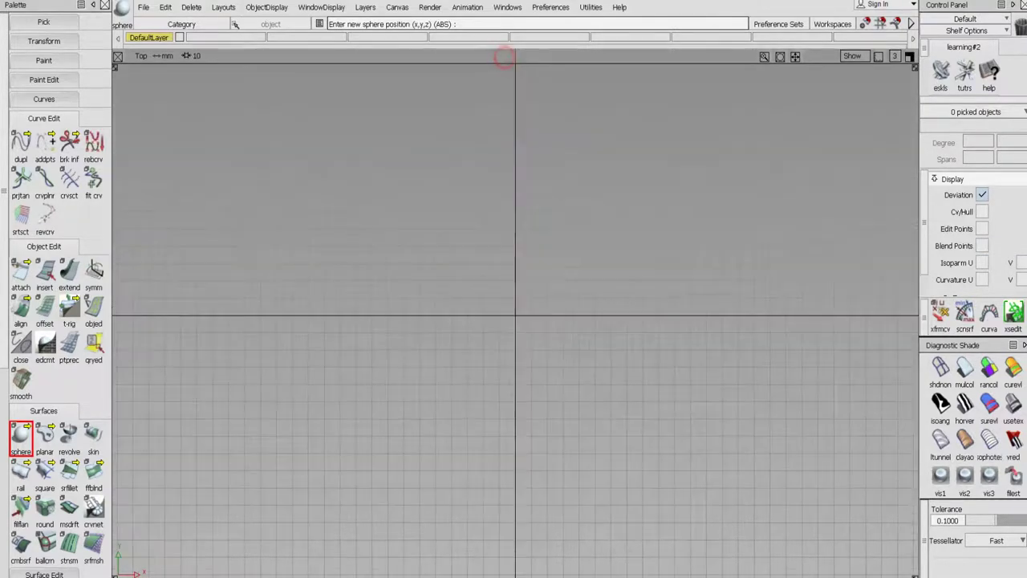
pyautogui.keyDown('alt'); pyautogui.keyDown('shift'); pyautogui.moveTo(560, 330); pyautogui.dragTo(624, 230, button='right'); pyautogui.keyUp('shift'); pyautogui.keyUp('alt')
pyautogui.keyDown('alt'); pyautogui.keyDown('shift'); pyautogui.moveTo(624, 230); pyautogui.dragTo(535, 232, button='middle'); pyautogui.keyUp('shift'); pyautogui.keyUp('alt')
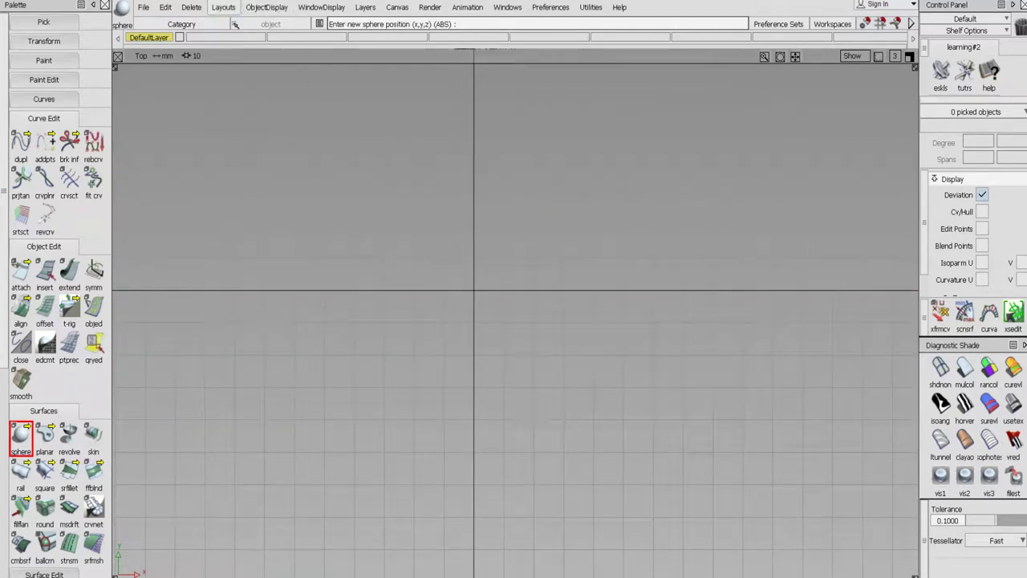
pyautogui.click(223, 7)
pyautogui.moveTo(226, 19)
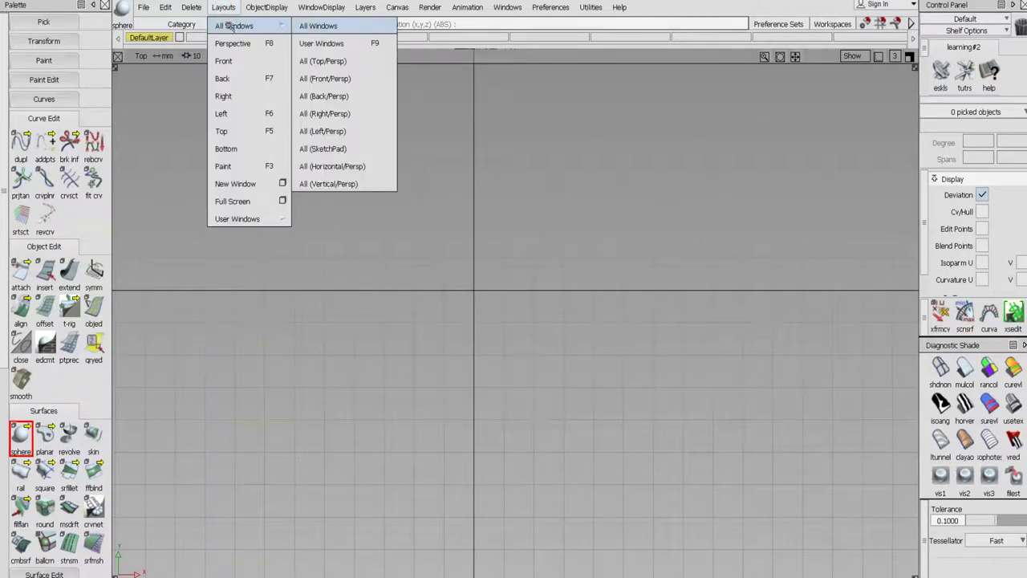
pyautogui.moveTo(365, 8)
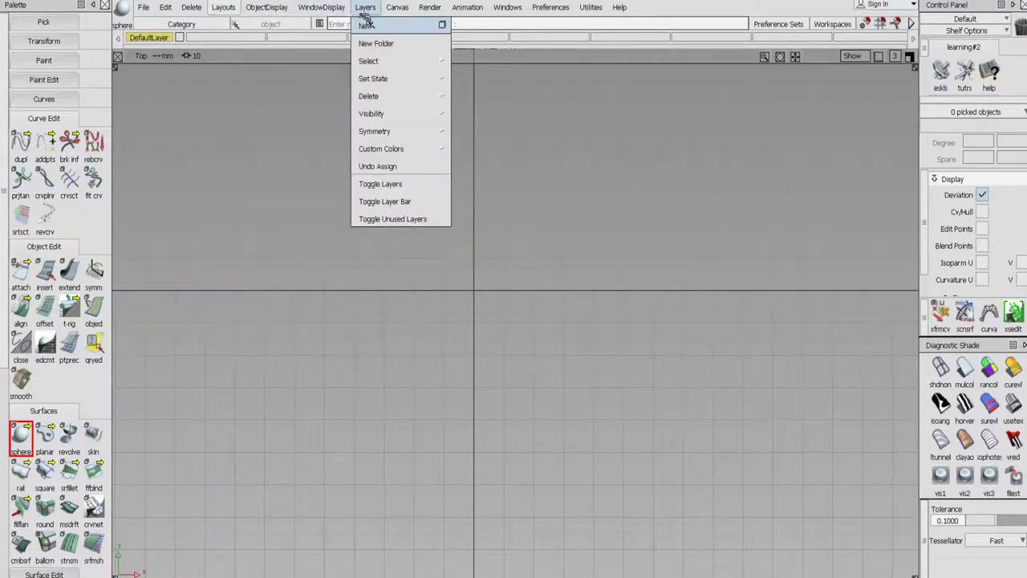
pyautogui.click(366, 27)
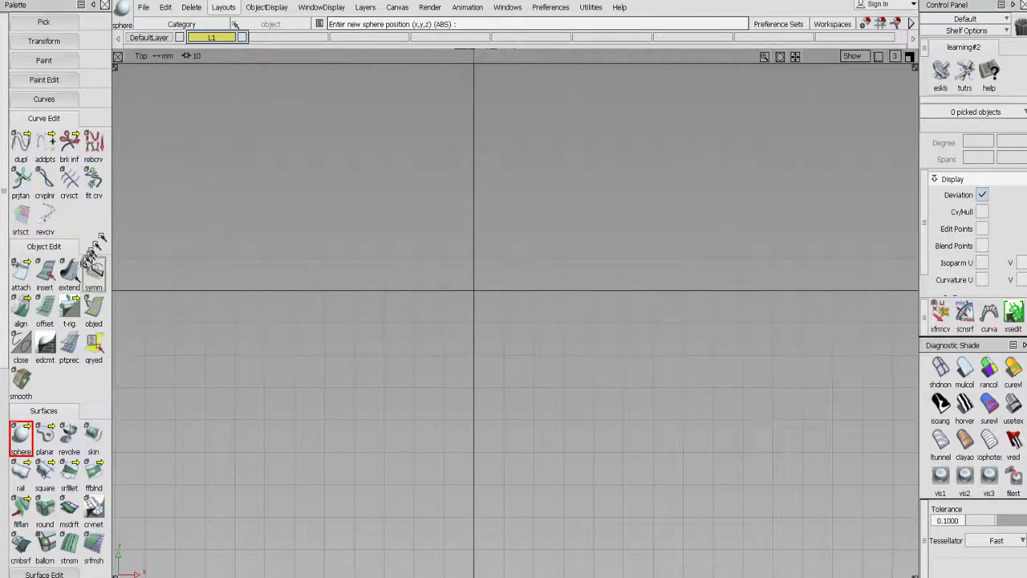
# Draw a four-CV curve about 126 mm wide below the X axis, ending on that axis, and turn on the new layer's symmetry
pyautogui.click(44, 99)
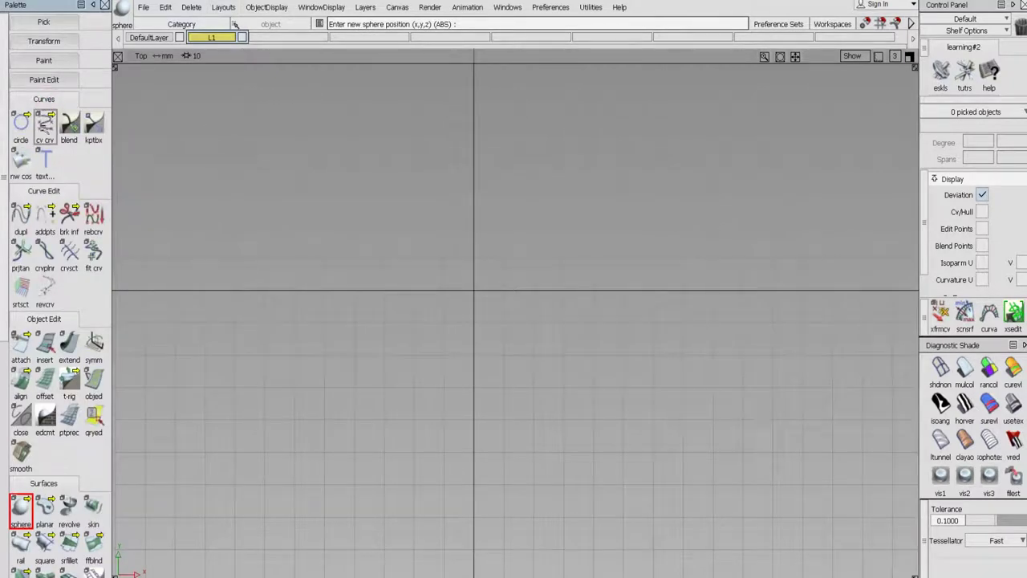
pyautogui.click(45, 124)
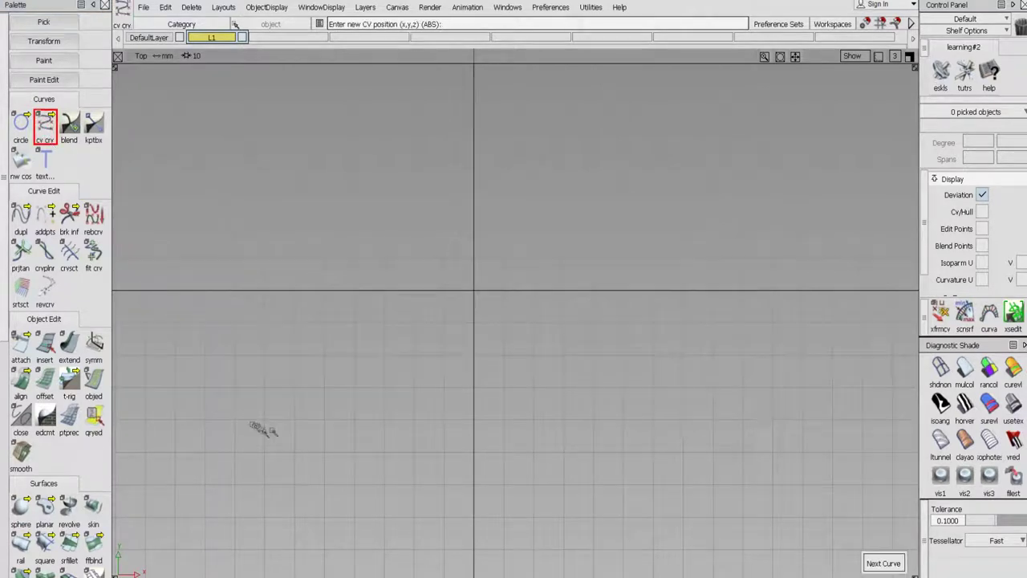
pyautogui.click(263, 358)
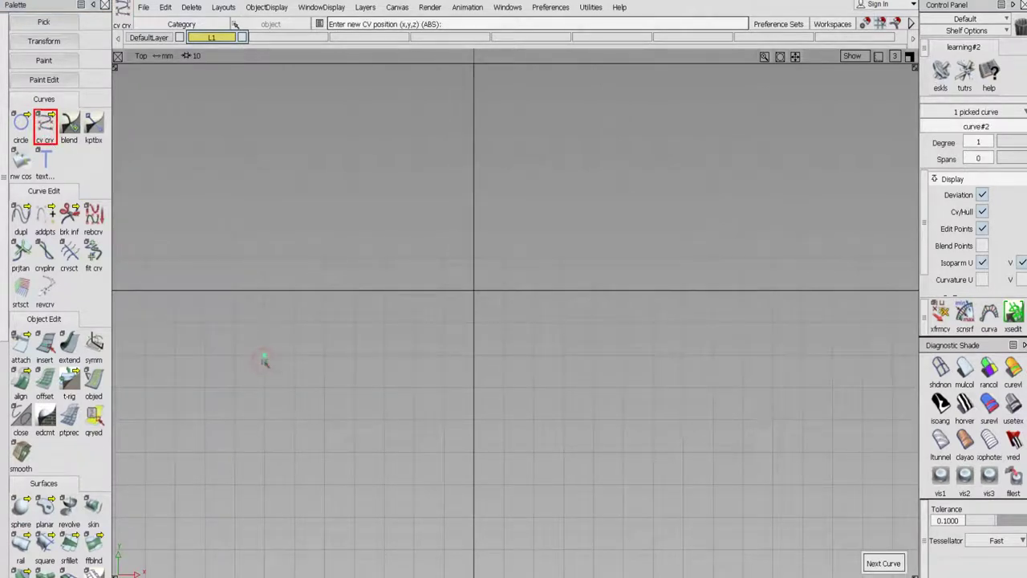
pyautogui.moveTo(432, 393)
pyautogui.mouseDown()
pyautogui.moveTo(445, 380)
pyautogui.moveTo(426, 367)
pyautogui.moveTo(426, 380)
pyautogui.mouseUp()
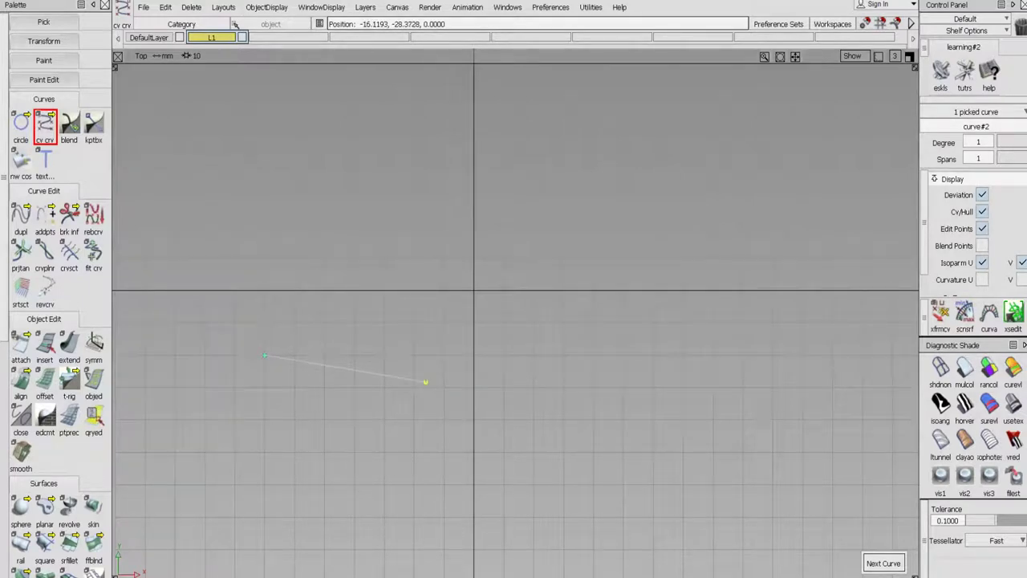
pyautogui.moveTo(580, 425); pyautogui.dragTo(630, 416)
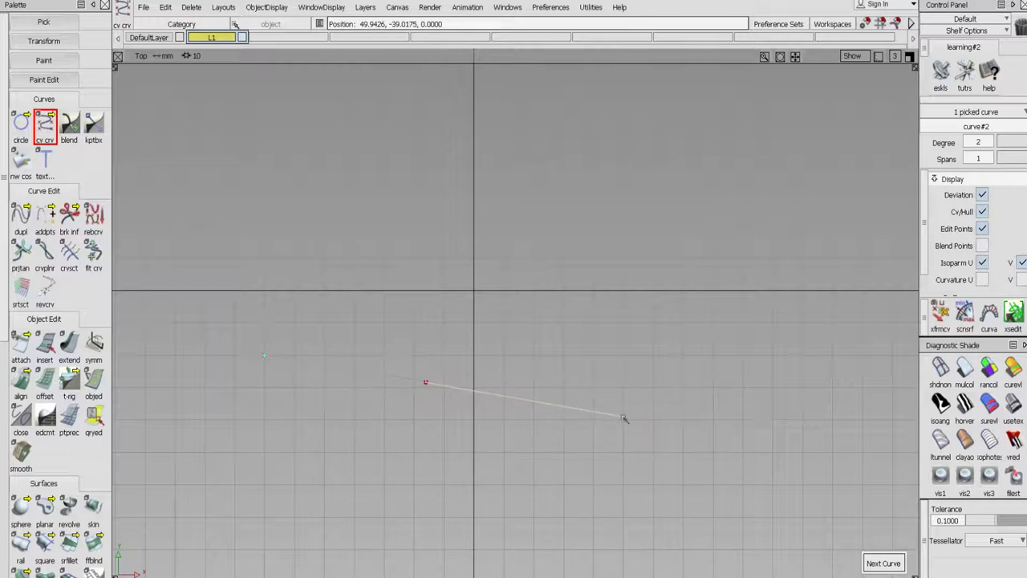
pyautogui.moveTo(624, 418); pyautogui.dragTo(640, 419)
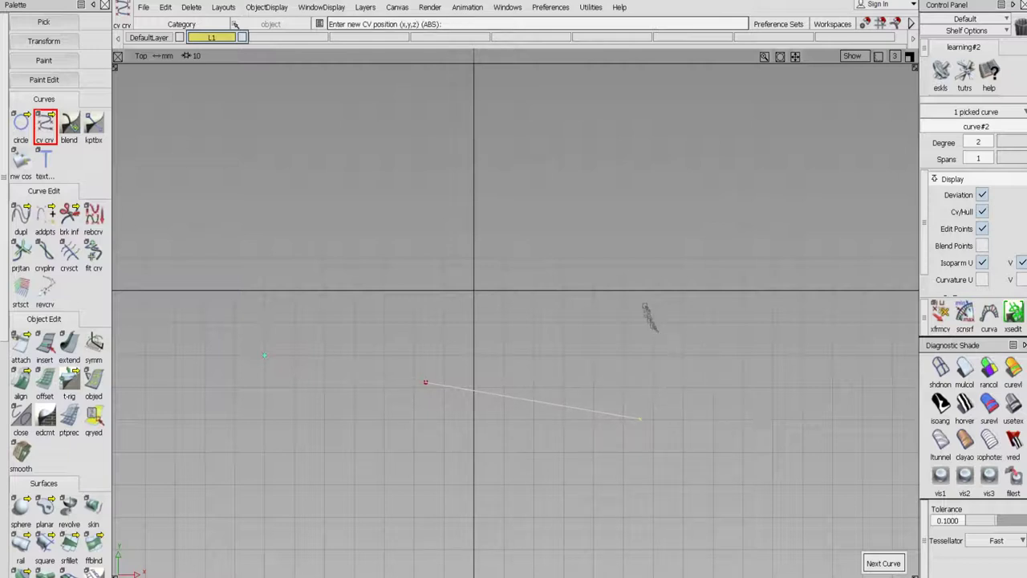
pyautogui.moveTo(645, 292); pyautogui.dragTo(640, 290)
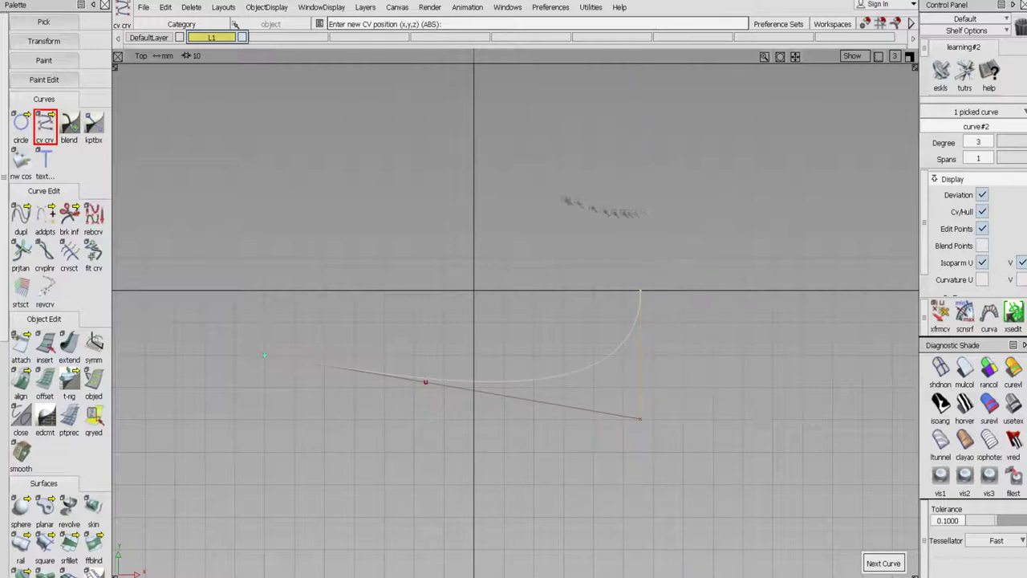
pyautogui.click(228, 38)
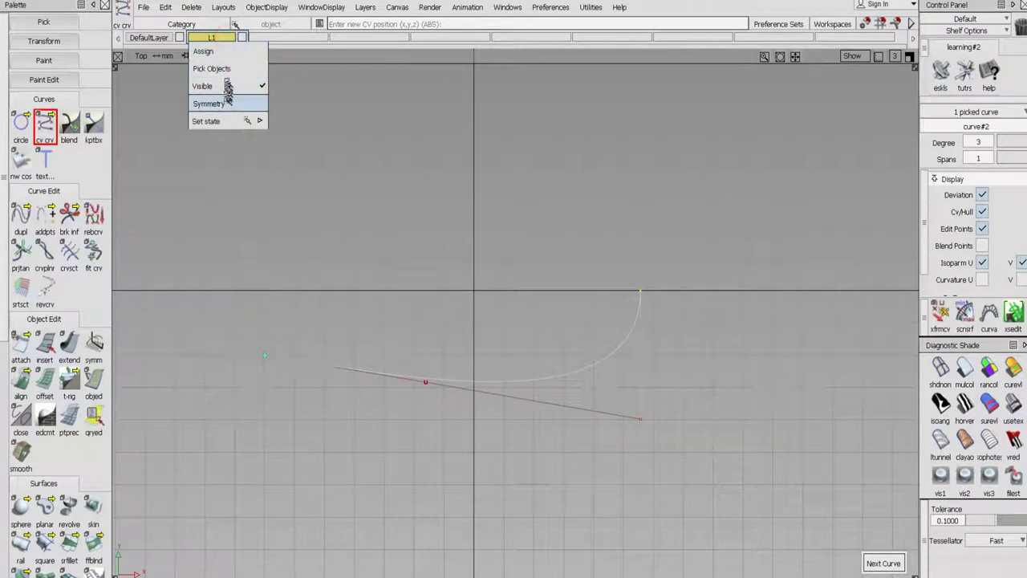
pyautogui.click(225, 104)
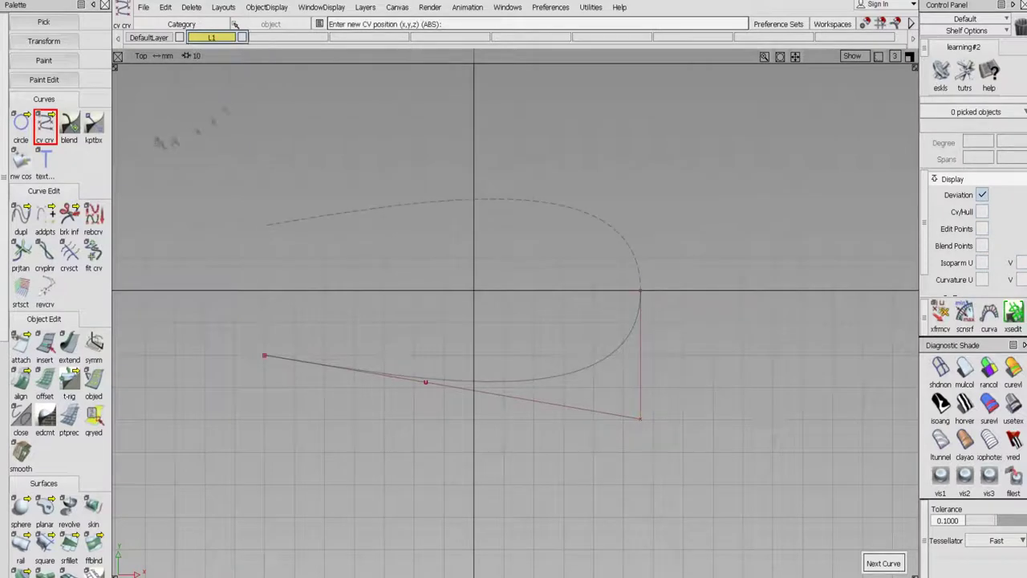
# Pick the curve and place its pivot on the X axis, in line with the curve's open end
pyautogui.click(43, 22)
pyautogui.click(45, 50)
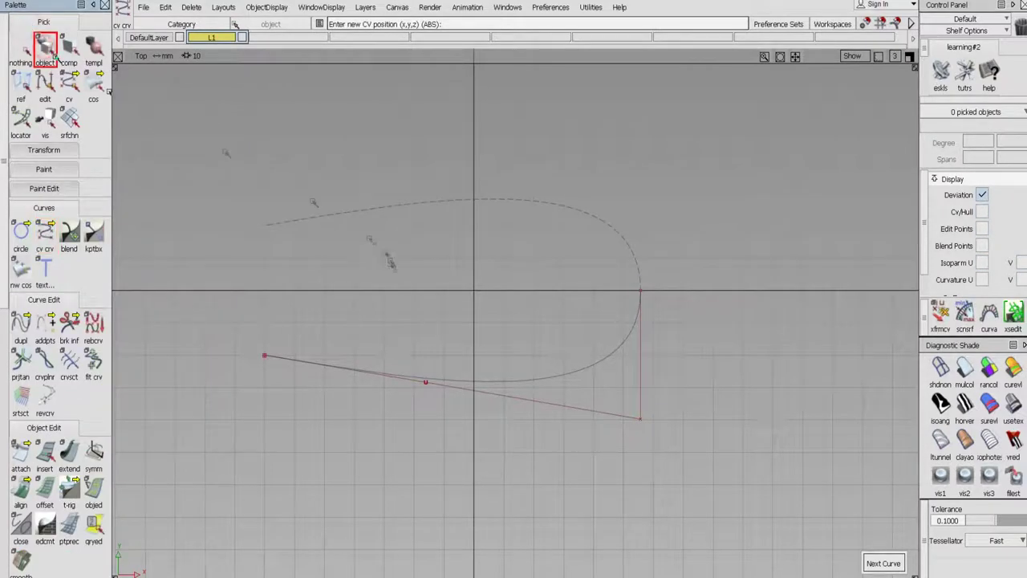
pyautogui.click(387, 374)
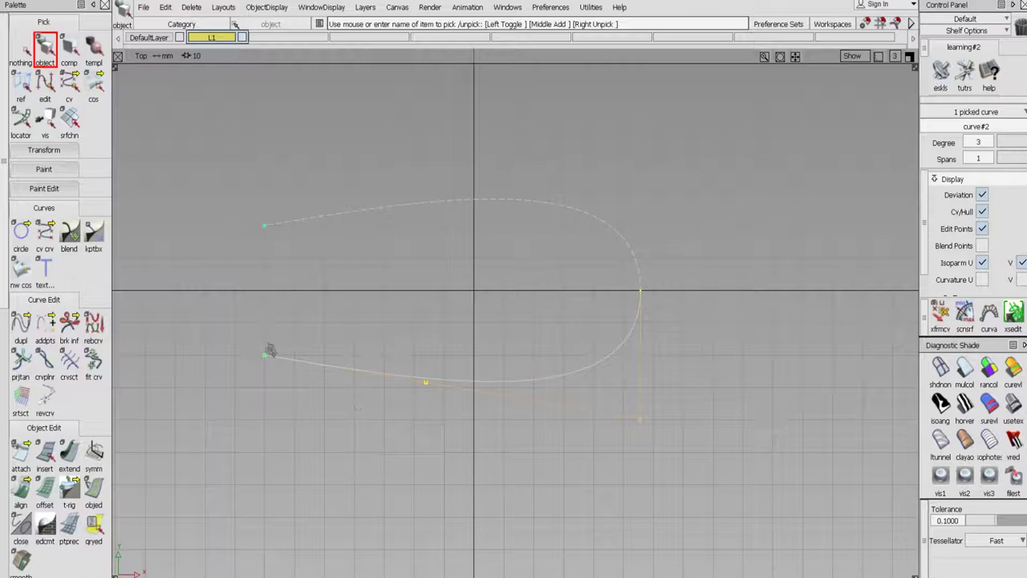
pyautogui.click(48, 150)
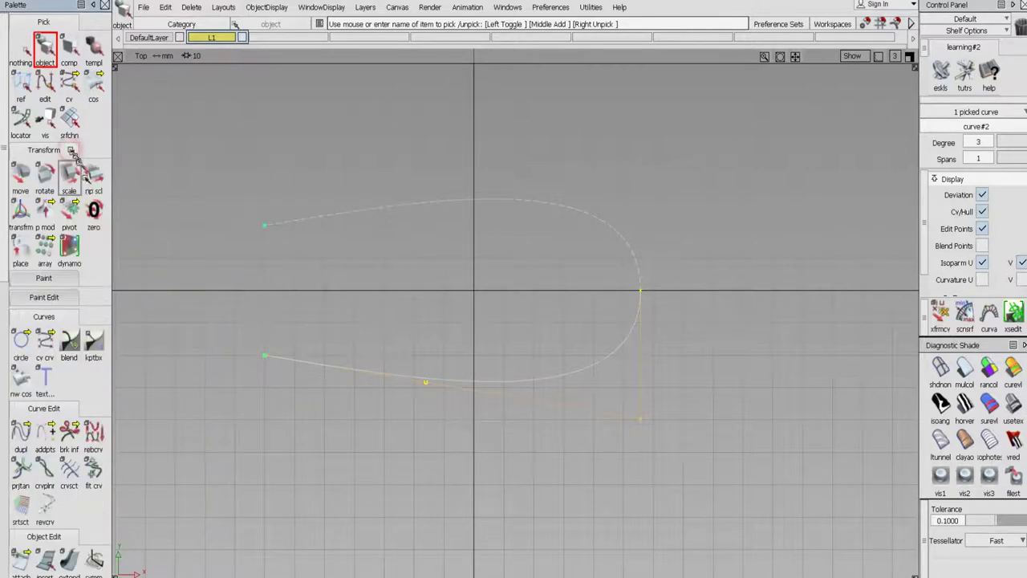
pyautogui.click(70, 212)
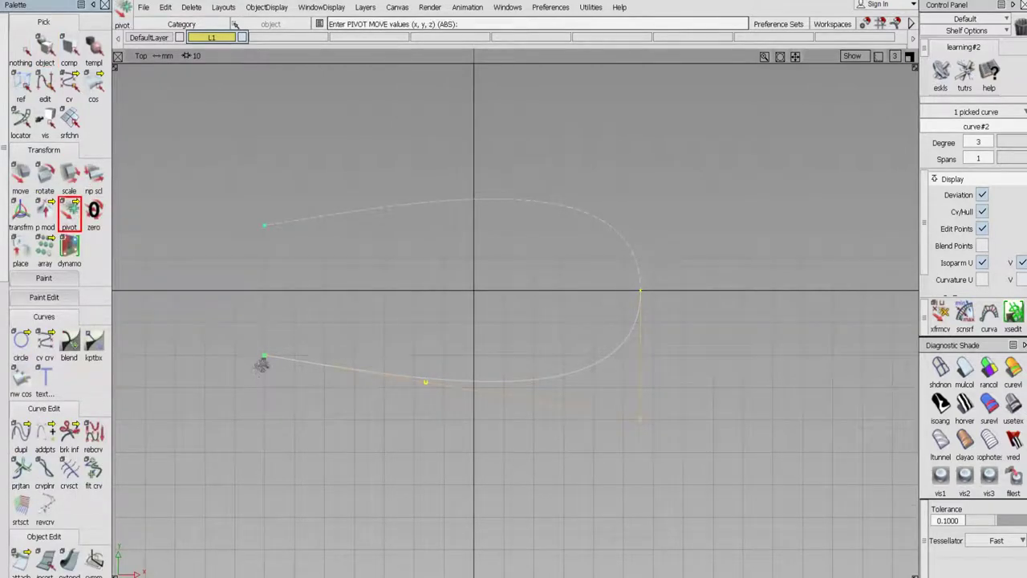
pyautogui.click(273, 292)
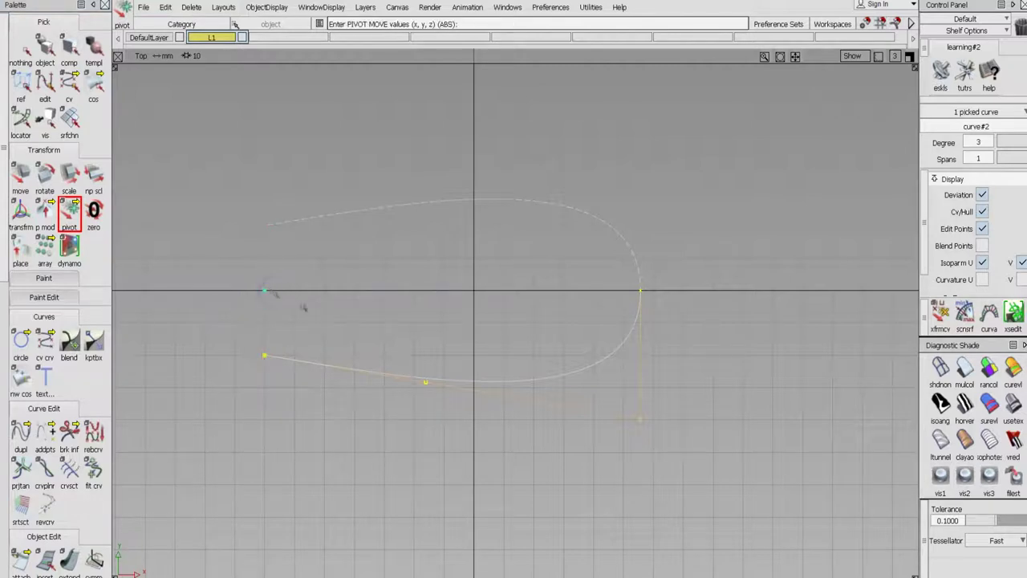
# Scale the curve non-proportionally to about 1.04 in X and 1.34 in Y
pyautogui.click(93, 181)
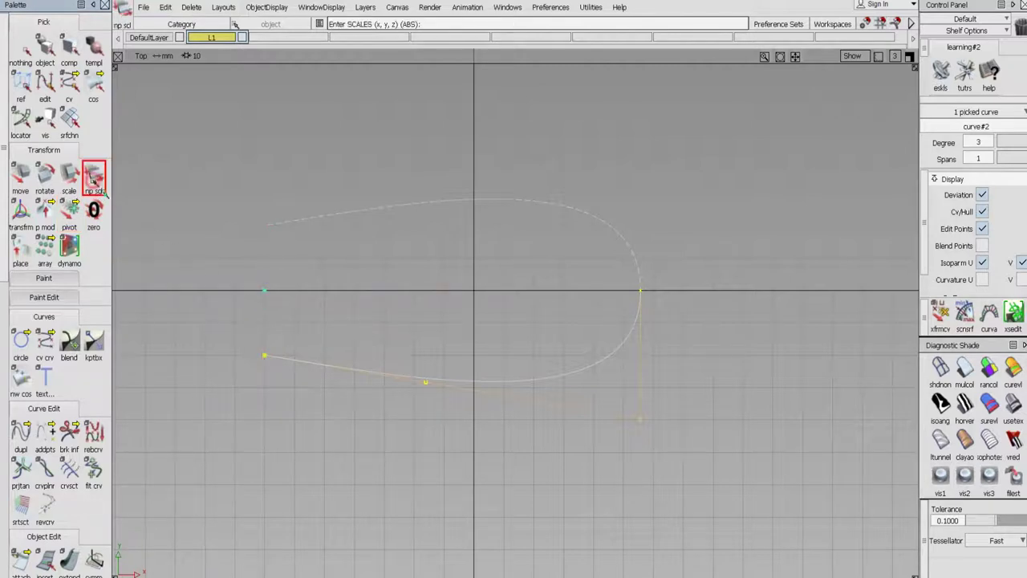
pyautogui.moveTo(165, 309); pyautogui.dragTo(181, 218, button='right')
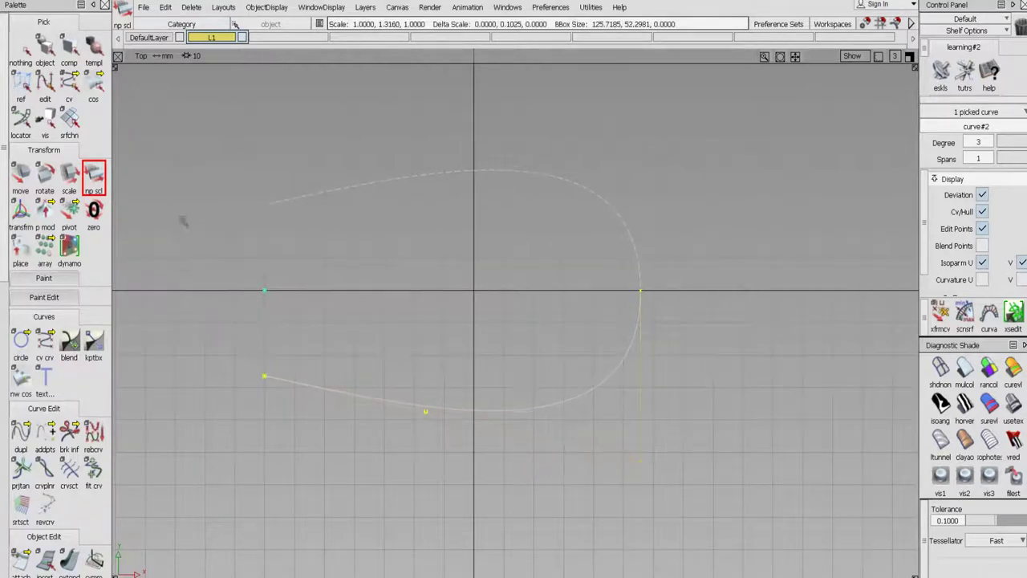
pyautogui.moveTo(186, 221); pyautogui.dragTo(206, 236, button='middle')
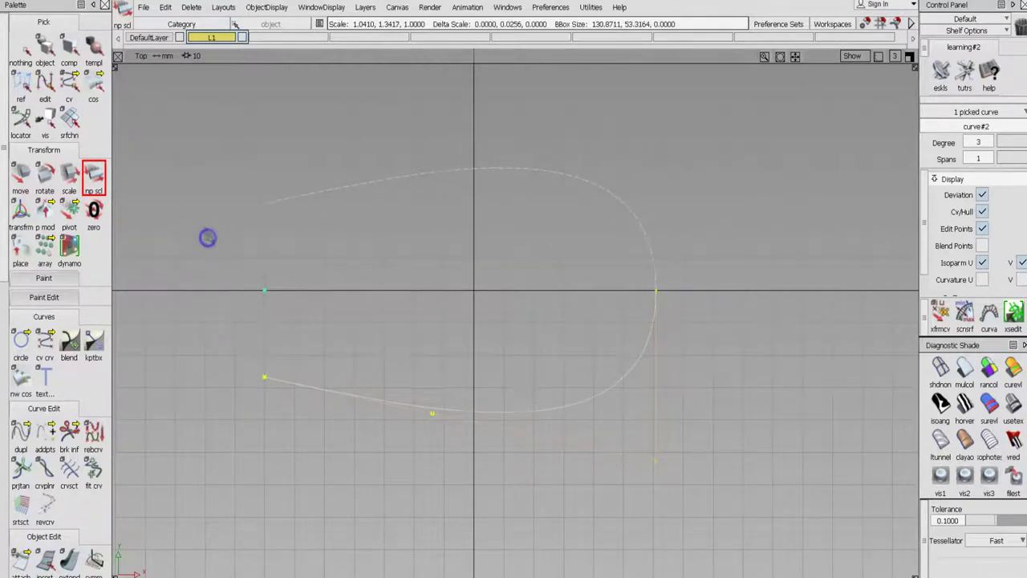
# Move the second CV from the curve's open end slightly toward that end and farther away from the X axis
pyautogui.click(69, 82)
pyautogui.click(22, 173)
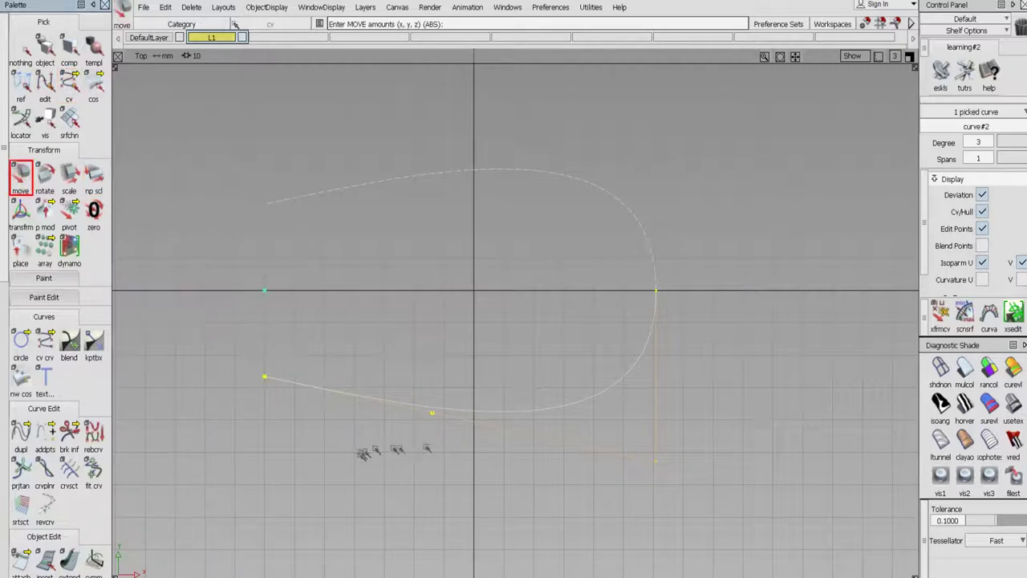
pyautogui.click(264, 377)
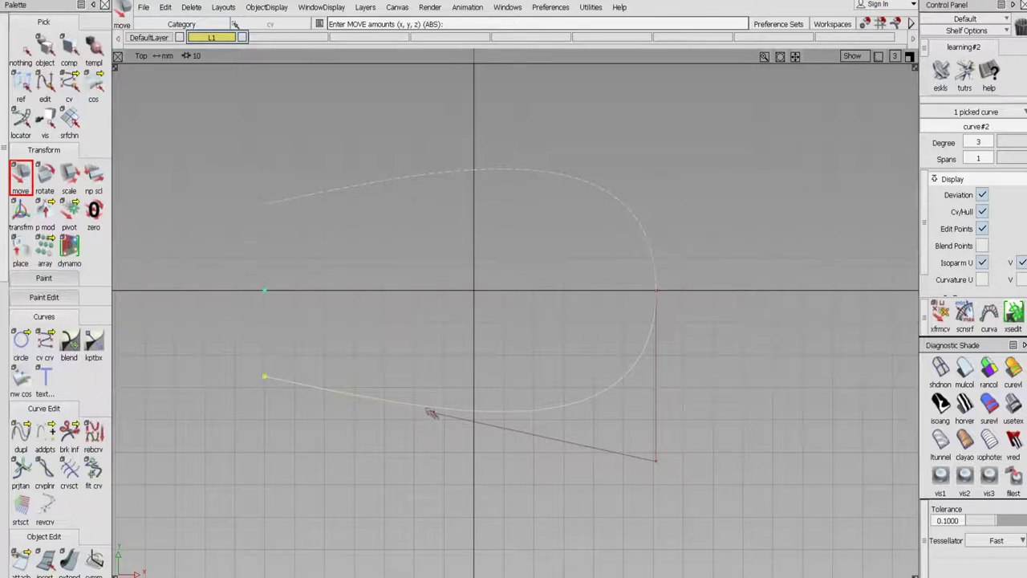
pyautogui.click(429, 412)
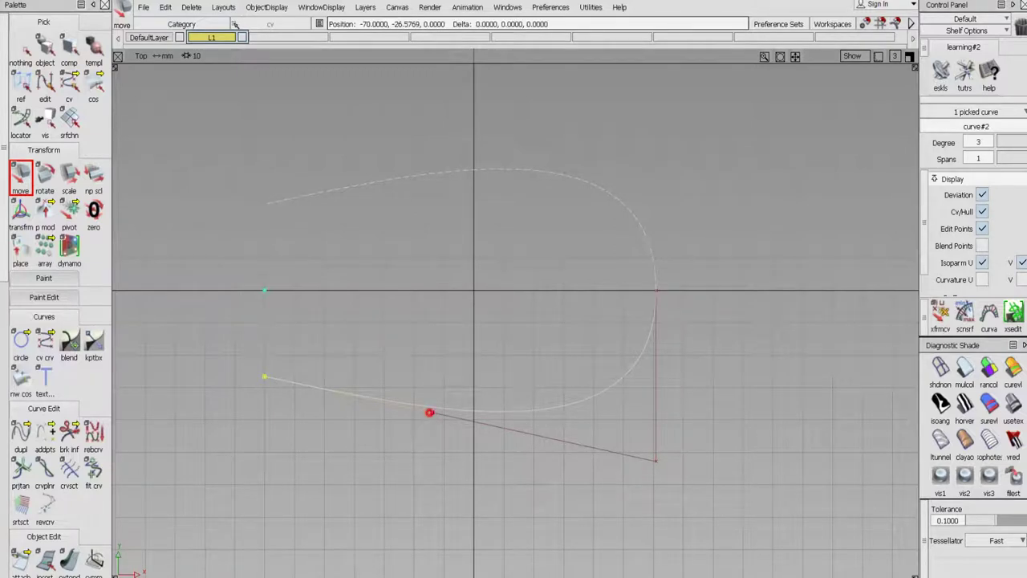
pyautogui.click(432, 414)
pyautogui.moveTo(436, 452); pyautogui.dragTo(403, 468)
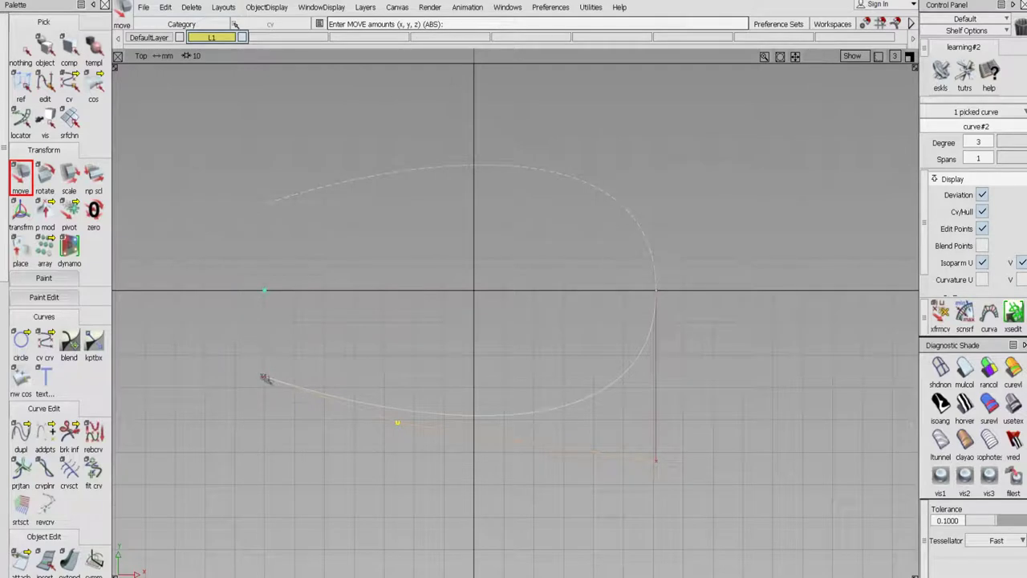
# Move the CV at the curve's open end slightly outward and away from the X axis, and clear the selection
pyautogui.moveTo(263, 375)
pyautogui.mouseDown()
pyautogui.moveTo(206, 372)
pyautogui.moveTo(252, 389)
pyautogui.mouseUp()
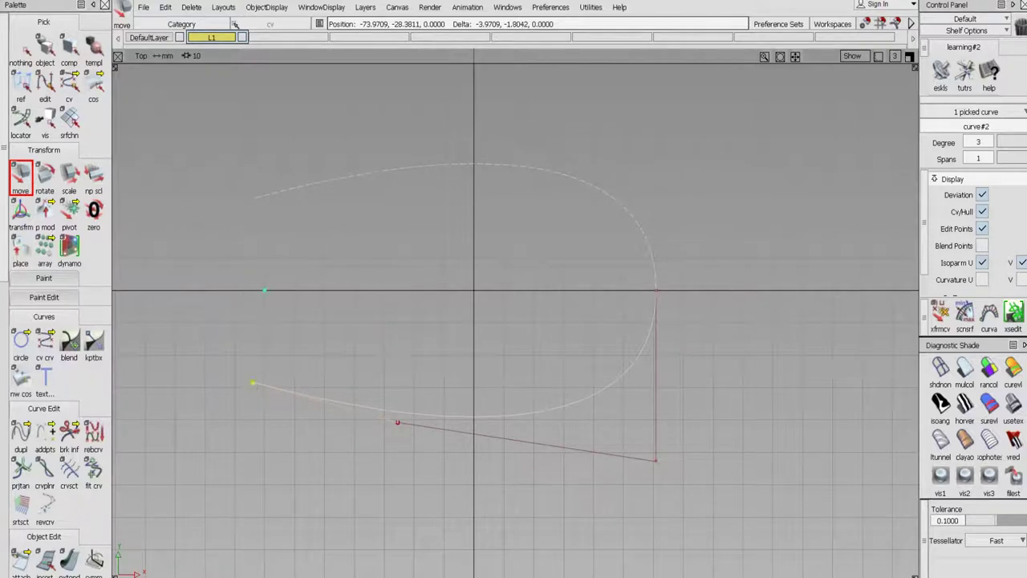
pyautogui.moveTo(252, 383); pyautogui.dragTo(252, 382)
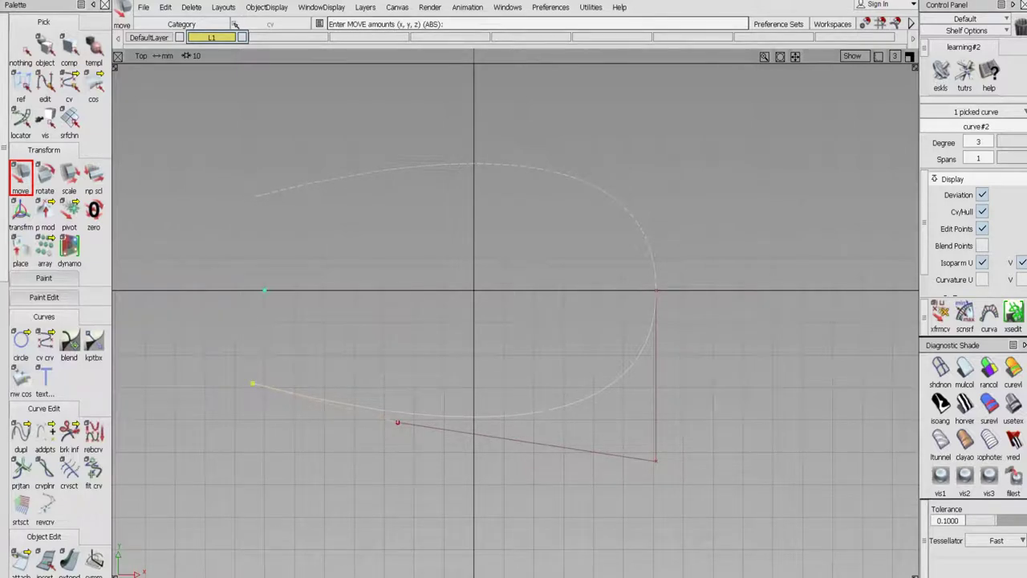
pyautogui.moveTo(303, 446); pyautogui.dragTo(295, 446)
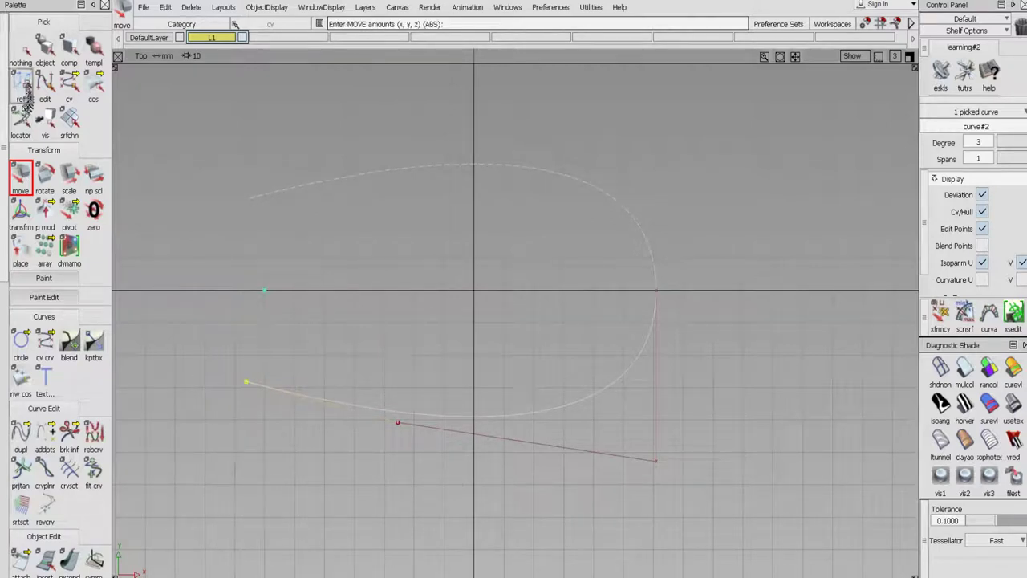
pyautogui.click(21, 49)
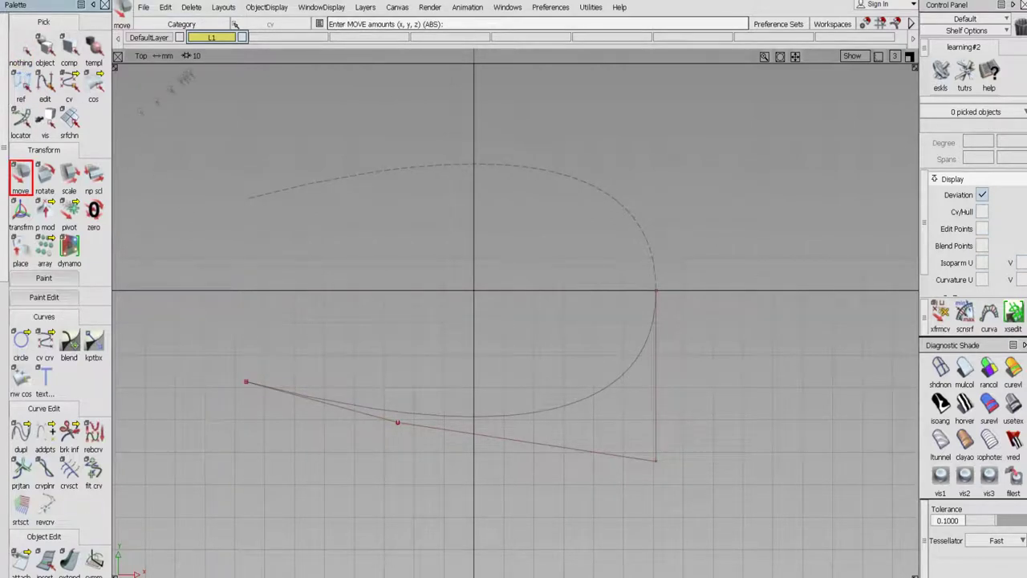
# Turn off symmetry for layer L1 and duplicate the curve by mirroring it across the XZ plane
pyautogui.rightClick(201, 40)
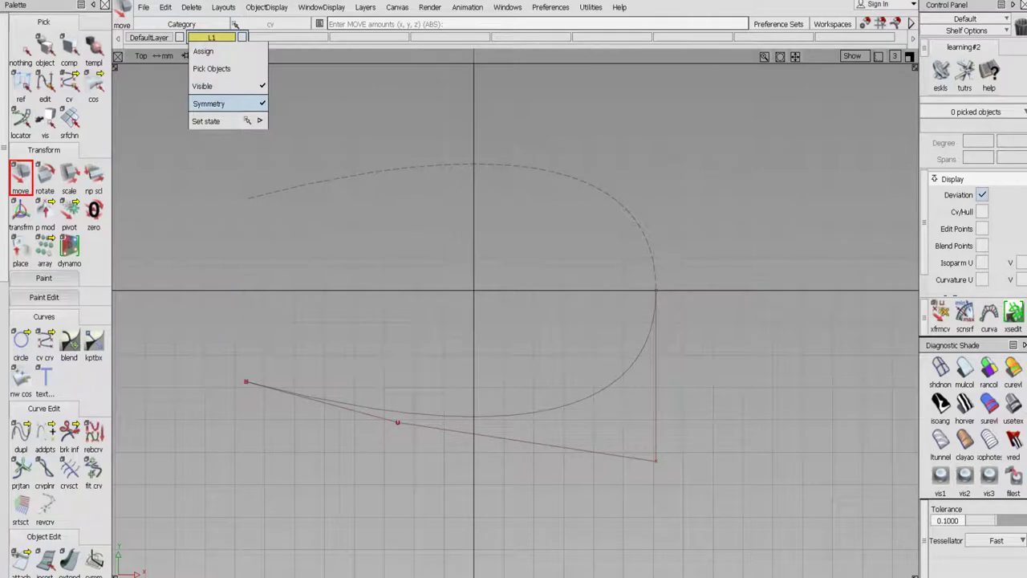
pyautogui.click(213, 105)
pyautogui.click(46, 51)
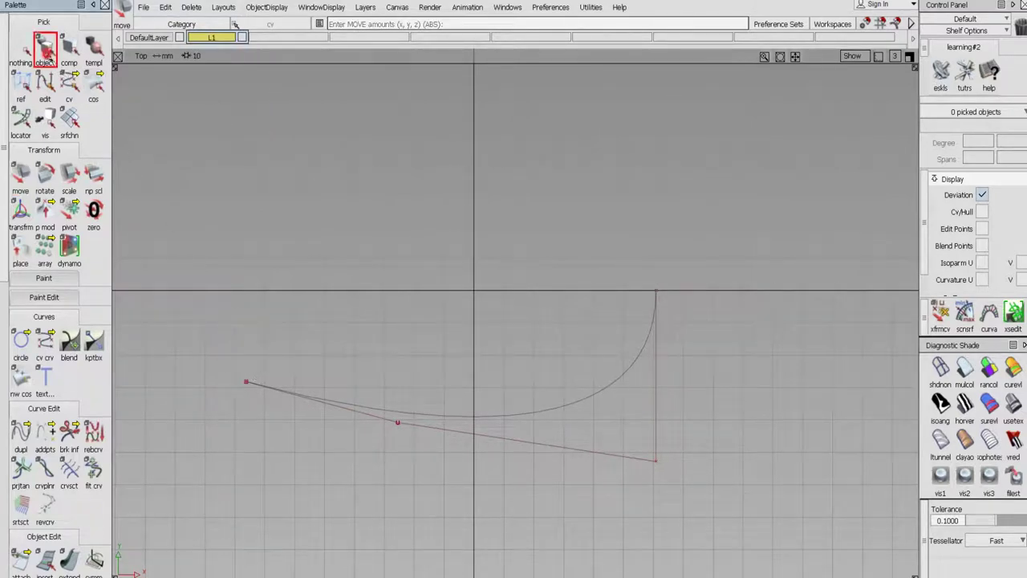
pyautogui.moveTo(313, 326); pyautogui.dragTo(311, 438)
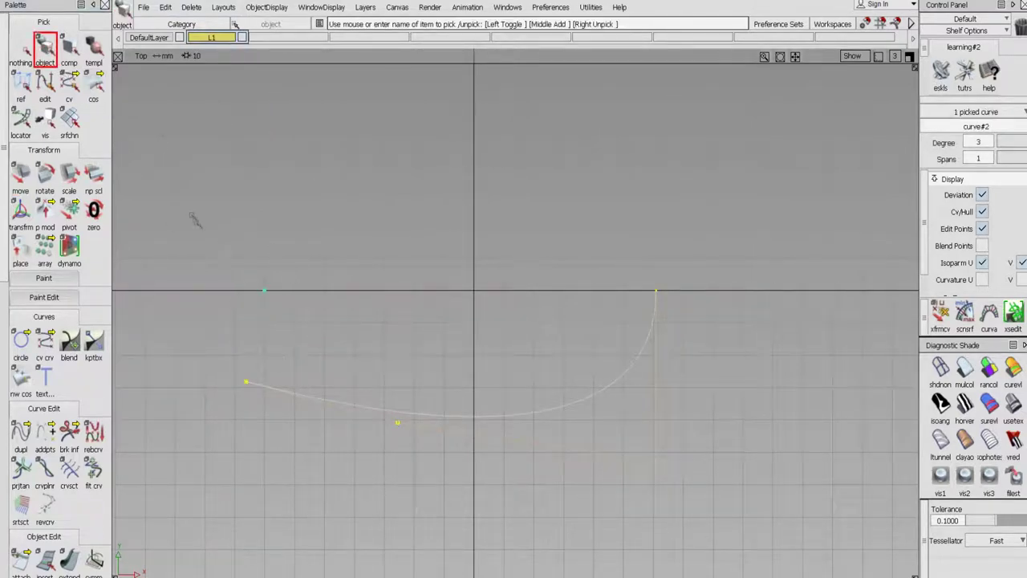
pyautogui.click(166, 7)
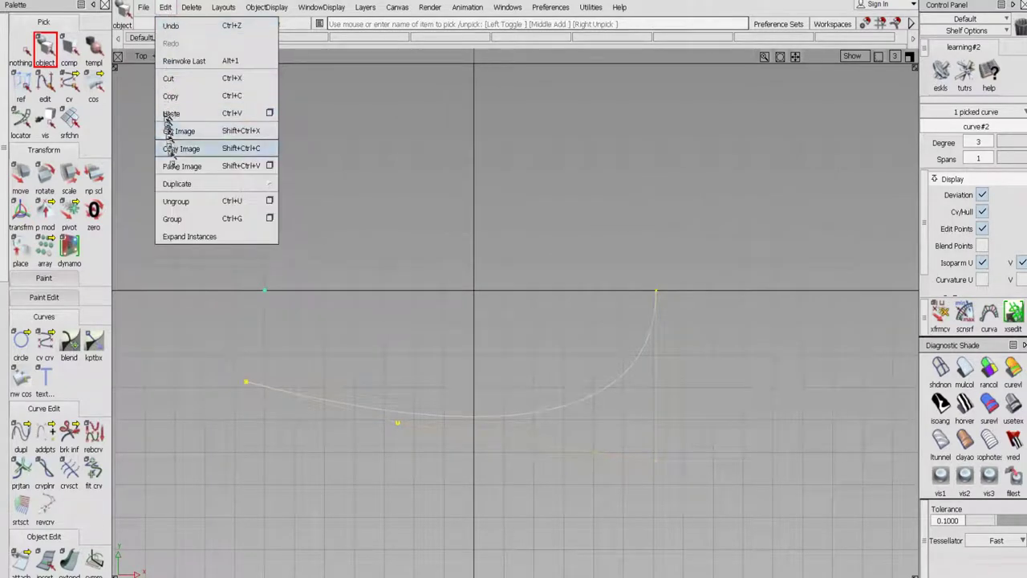
pyautogui.moveTo(179, 185)
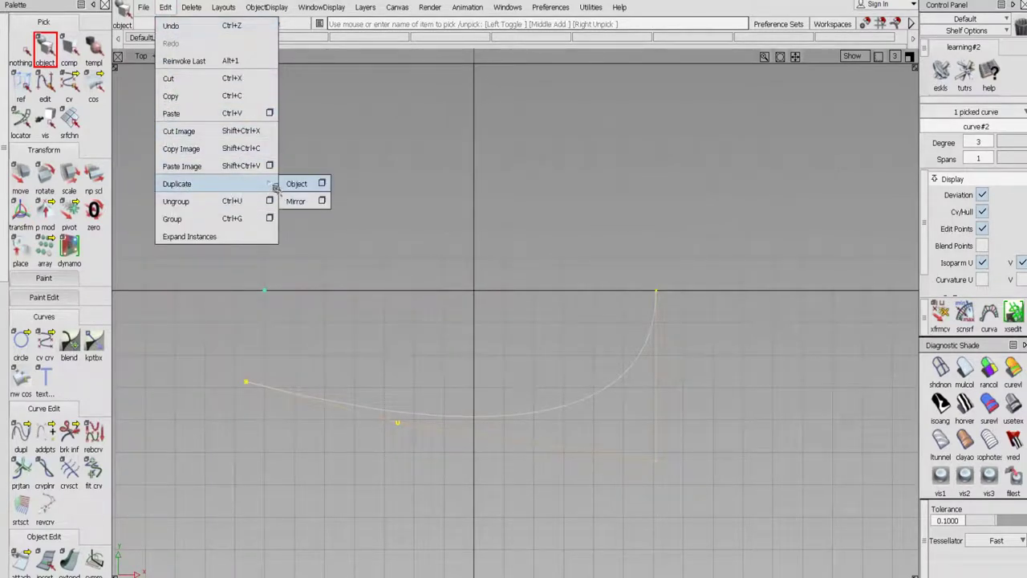
pyautogui.click(322, 200)
pyautogui.click(578, 280)
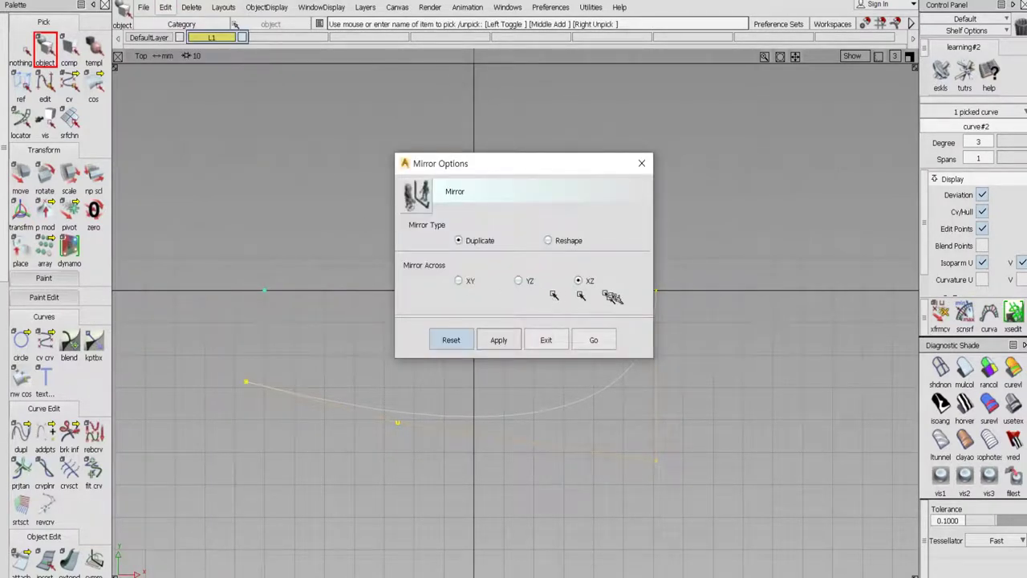
pyautogui.click(596, 338)
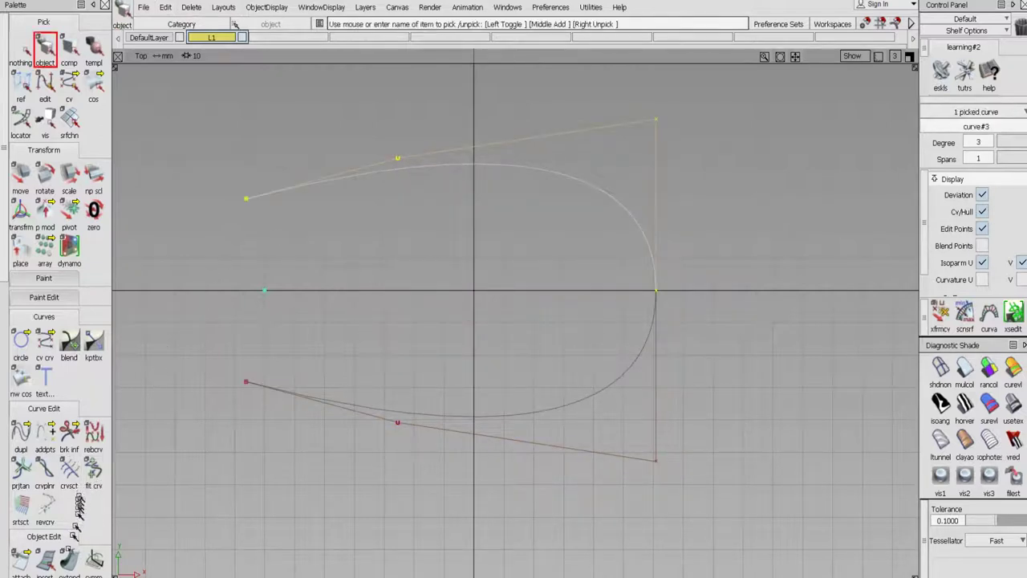
# Extend the original curve's open end by about 8.2 mm and connect both open ends with an edit-point curve
pyautogui.click(69, 562)
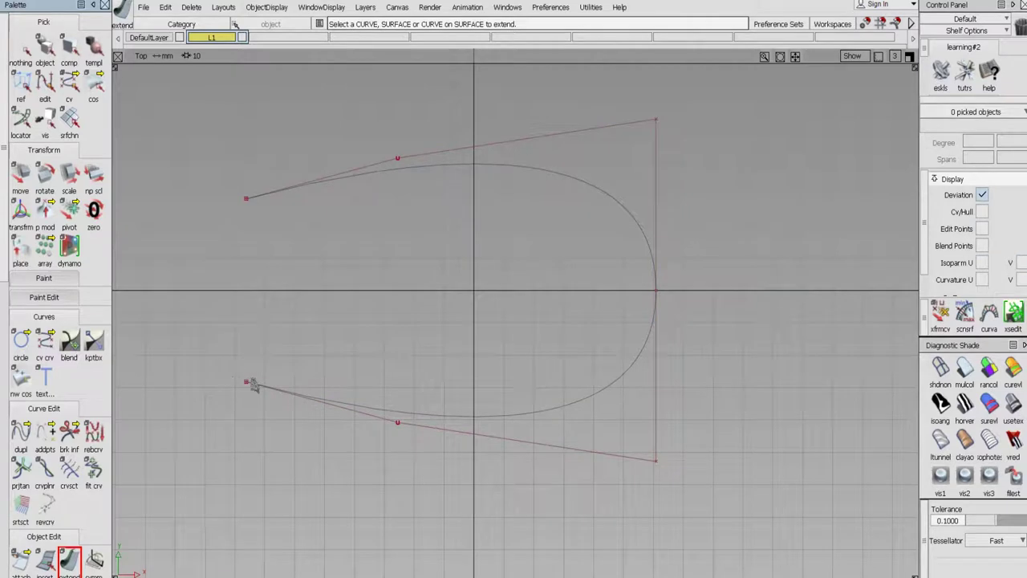
pyautogui.moveTo(252, 386); pyautogui.dragTo(210, 371)
pyautogui.click(45, 341)
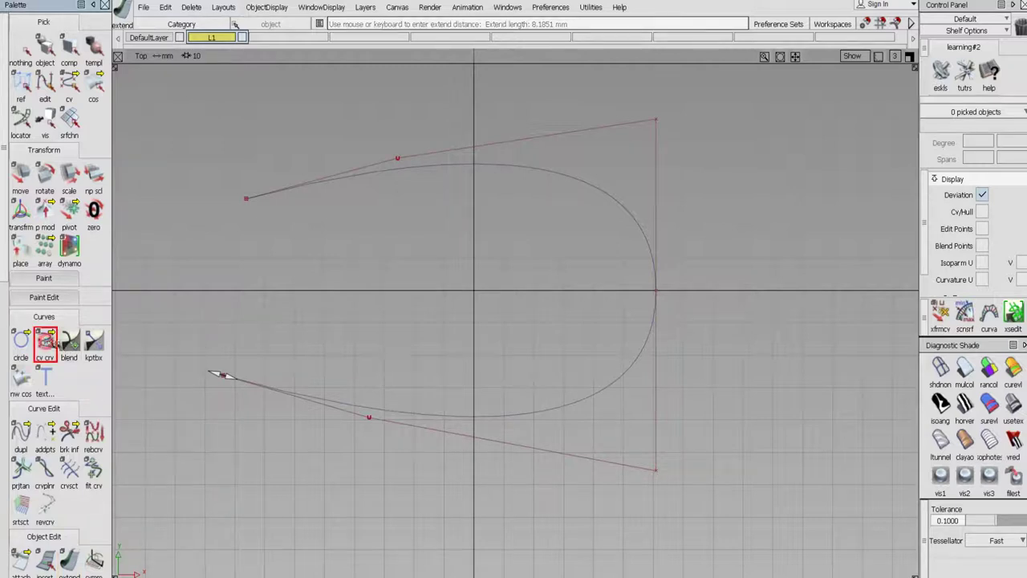
pyautogui.moveTo(50, 342); pyautogui.dragTo(92, 348)
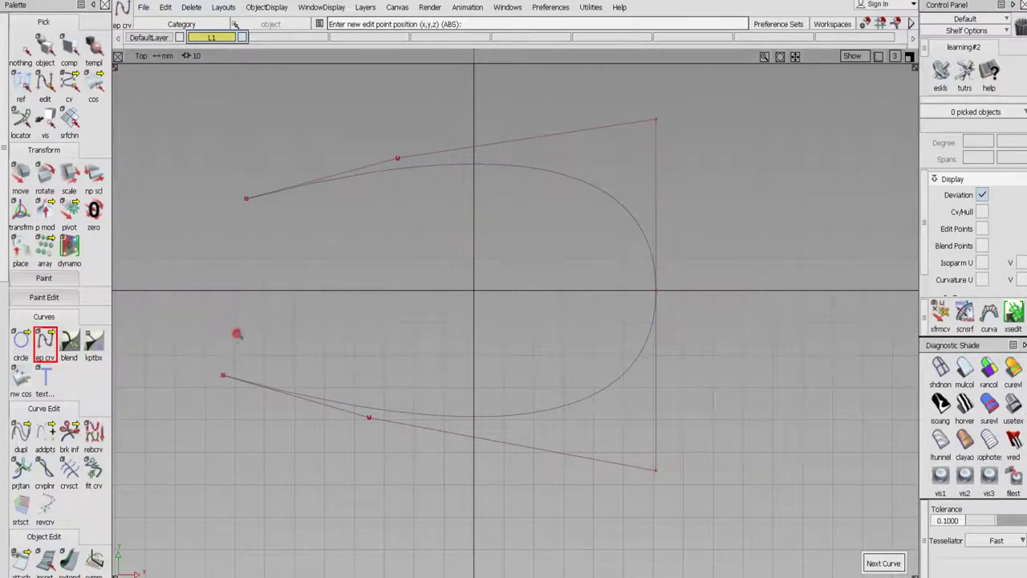
pyautogui.click(236, 334)
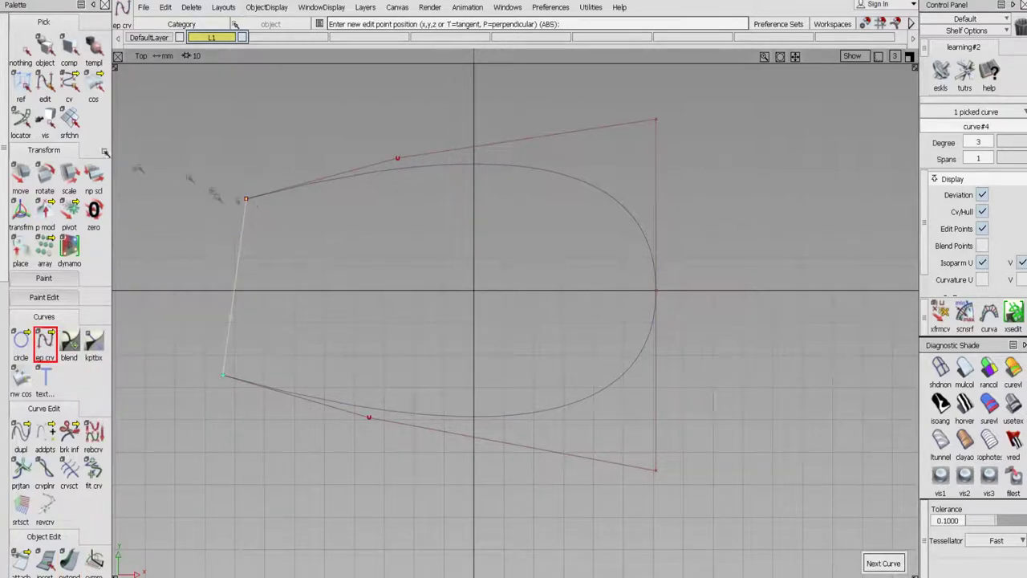
pyautogui.click(20, 49)
# Move the two middle CVs of the connecting curve outward to bow it gently, and clear the selection
pyautogui.click(69, 86)
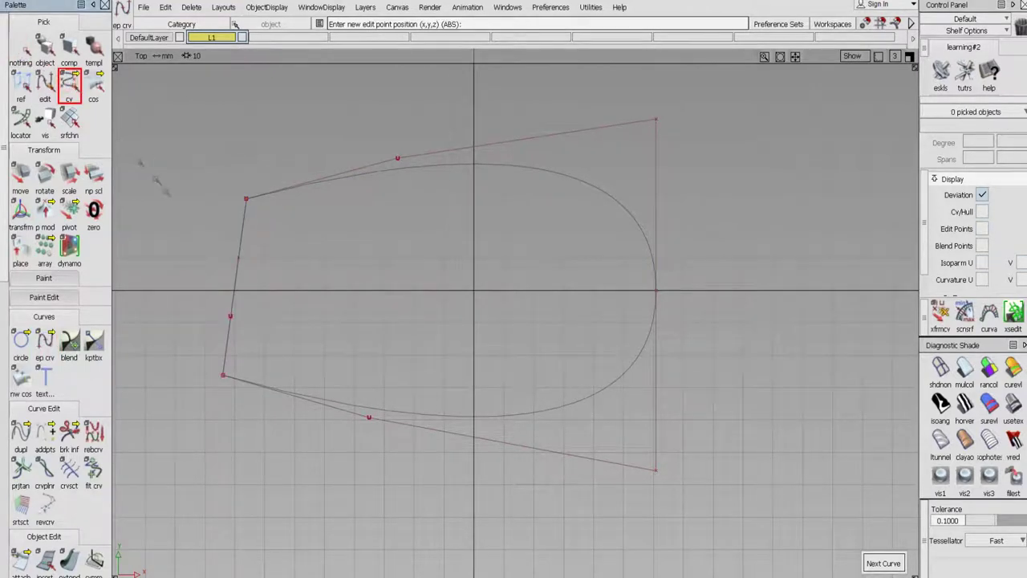
pyautogui.moveTo(172, 229); pyautogui.dragTo(257, 327)
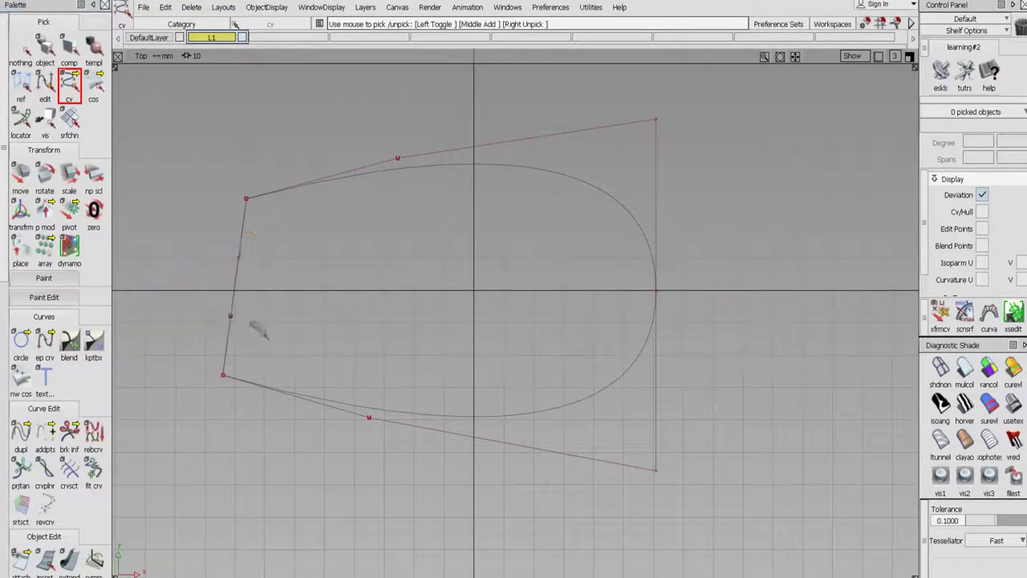
pyautogui.click(23, 176)
pyautogui.moveTo(153, 220); pyautogui.dragTo(150, 218)
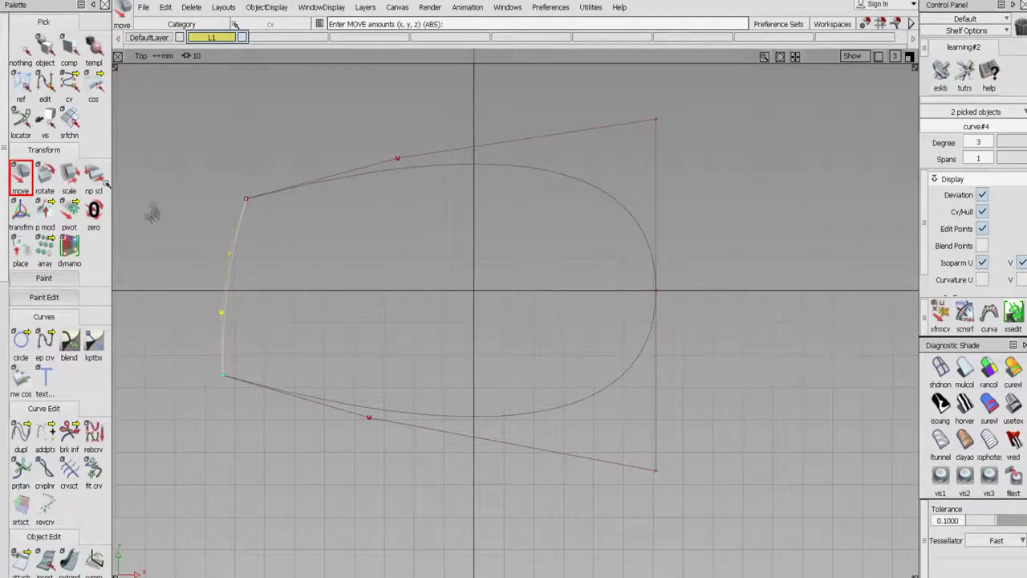
pyautogui.click(20, 45)
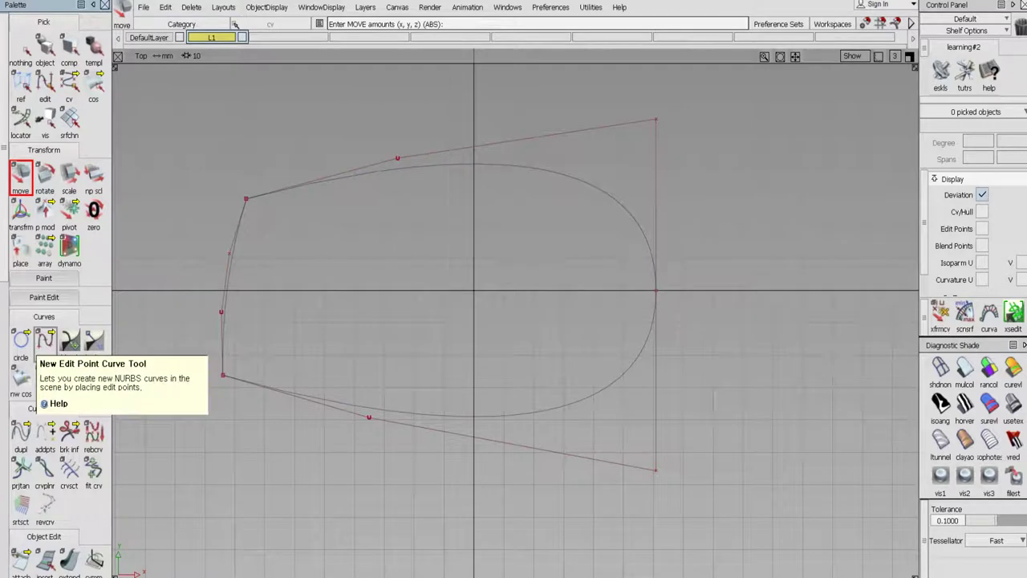
# Duplicate the bowed connecting curve and raise the copy above the original in the Left view, shifted slightly outward
pyautogui.click(20, 433)
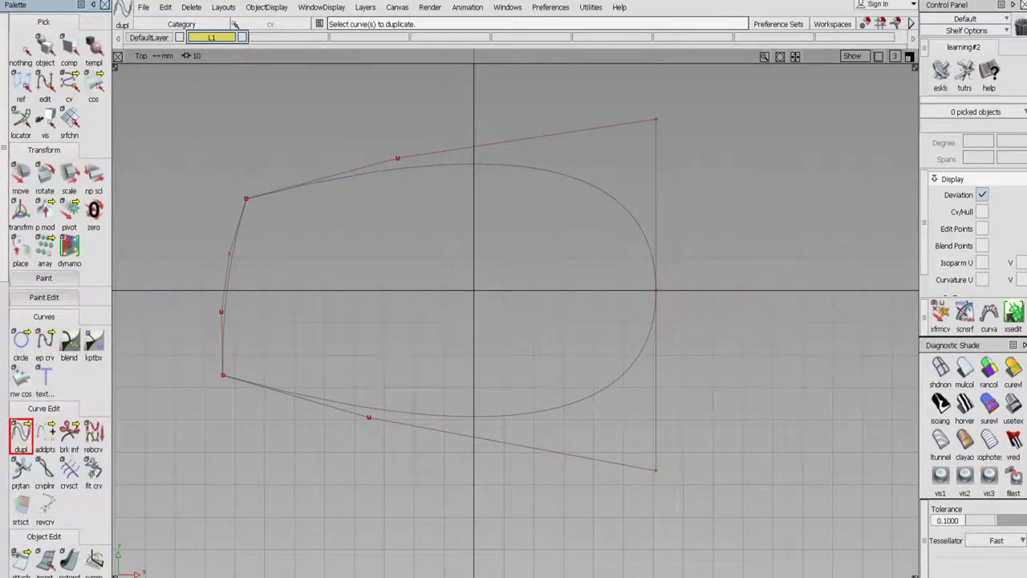
pyautogui.click(224, 355)
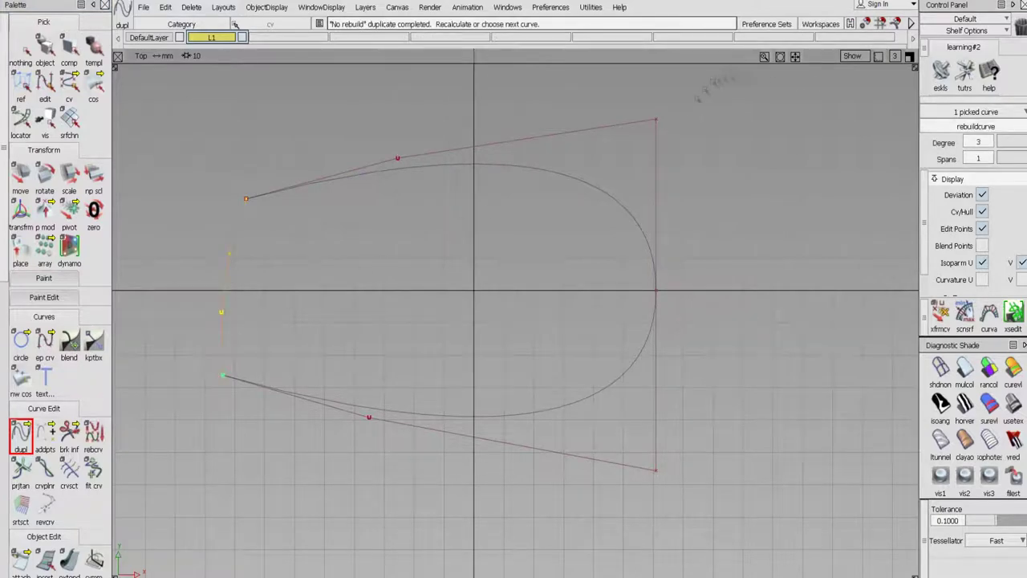
pyautogui.click(910, 55)
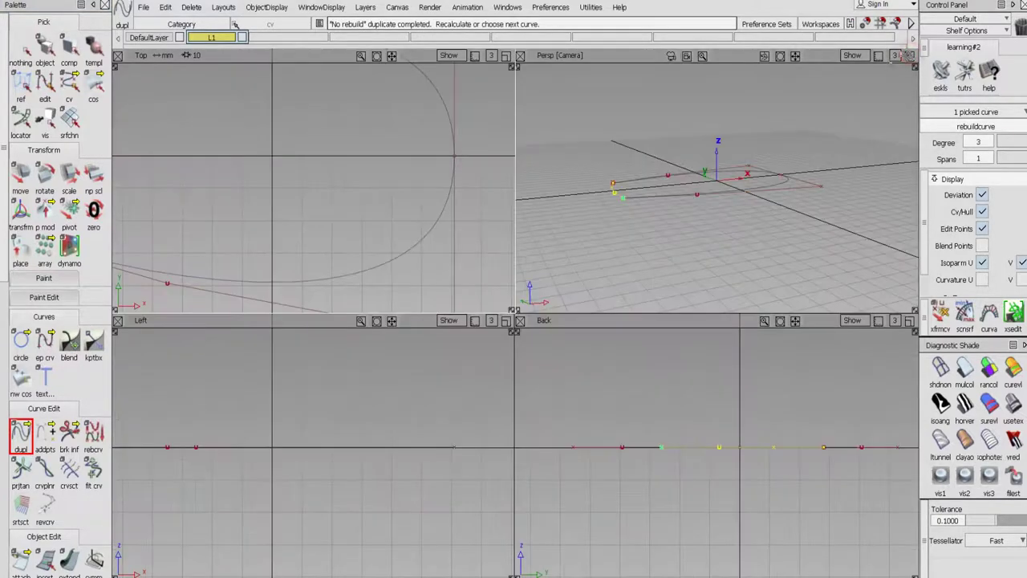
pyautogui.click(505, 321)
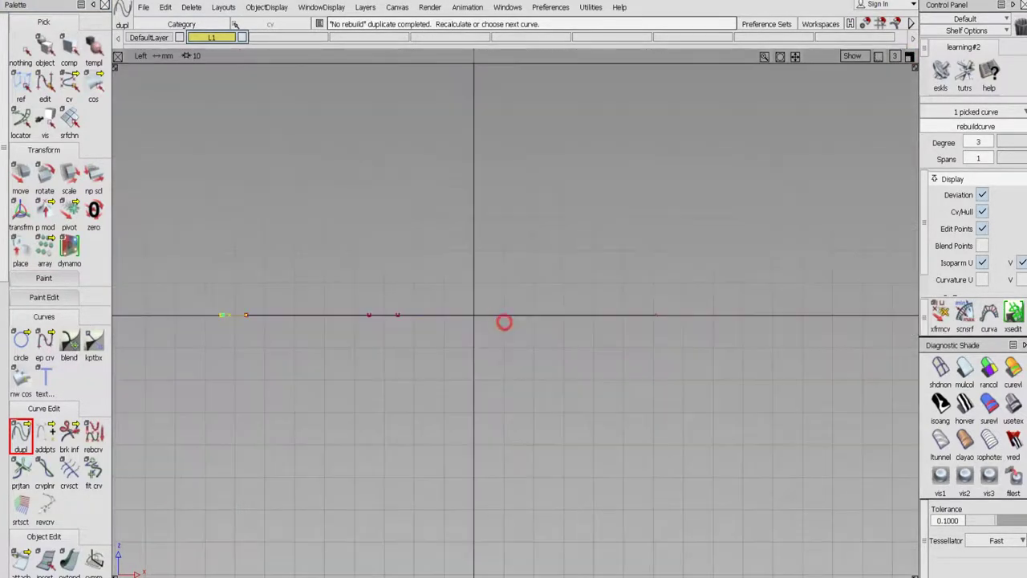
pyautogui.click(910, 56)
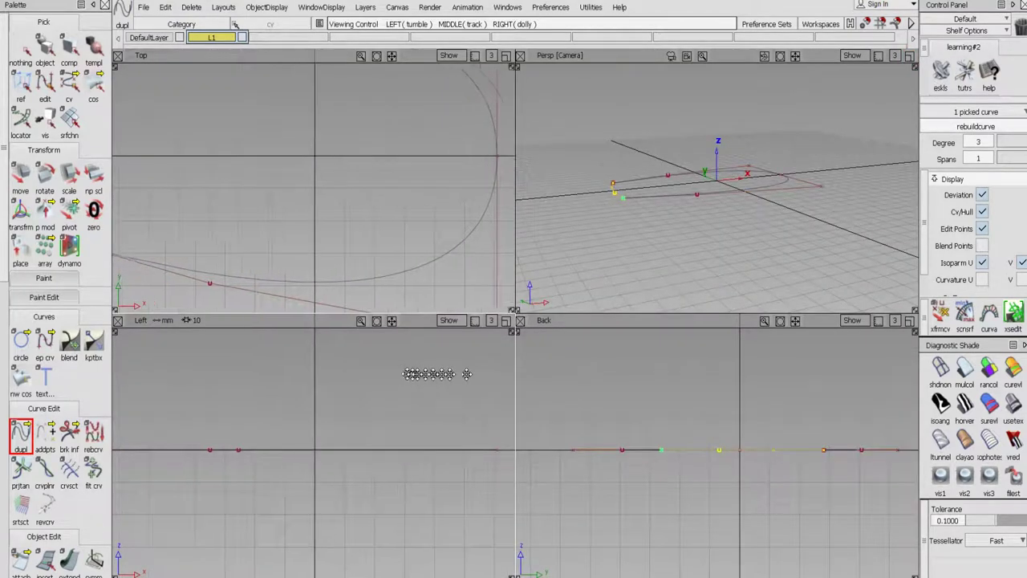
pyautogui.keyDown('alt'); pyautogui.keyDown('shift'); pyautogui.moveTo(427, 391); pyautogui.dragTo(376, 406, button='right'); pyautogui.keyUp('shift'); pyautogui.keyUp('alt')
pyautogui.keyDown('alt'); pyautogui.keyDown('shift'); pyautogui.moveTo(376, 406); pyautogui.dragTo(404, 417, button='middle'); pyautogui.keyUp('shift'); pyautogui.keyUp('alt')
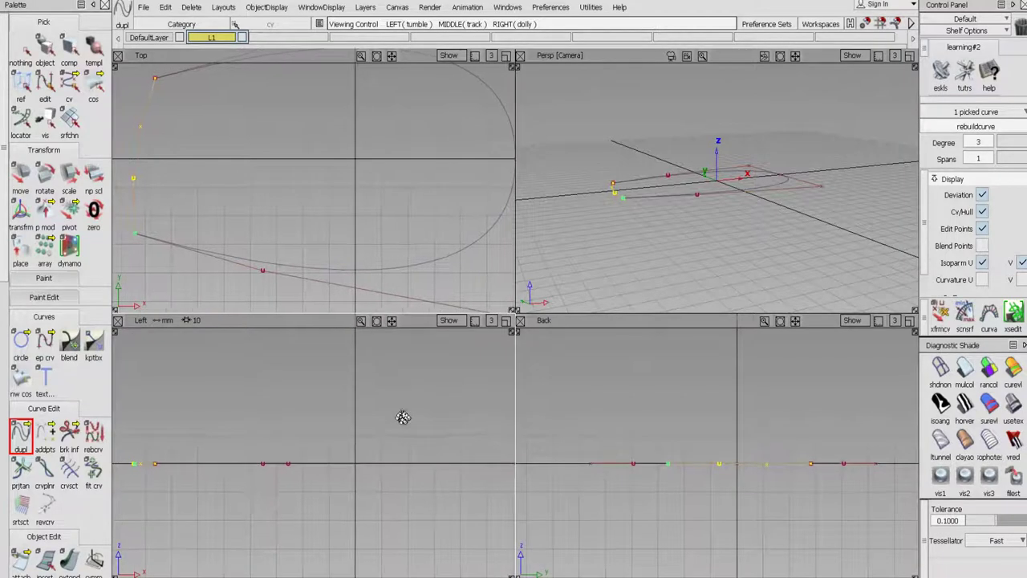
pyautogui.keyDown('alt'); pyautogui.keyDown('shift'); pyautogui.moveTo(403, 417); pyautogui.dragTo(392, 398, button='right'); pyautogui.keyUp('shift'); pyautogui.keyUp('alt')
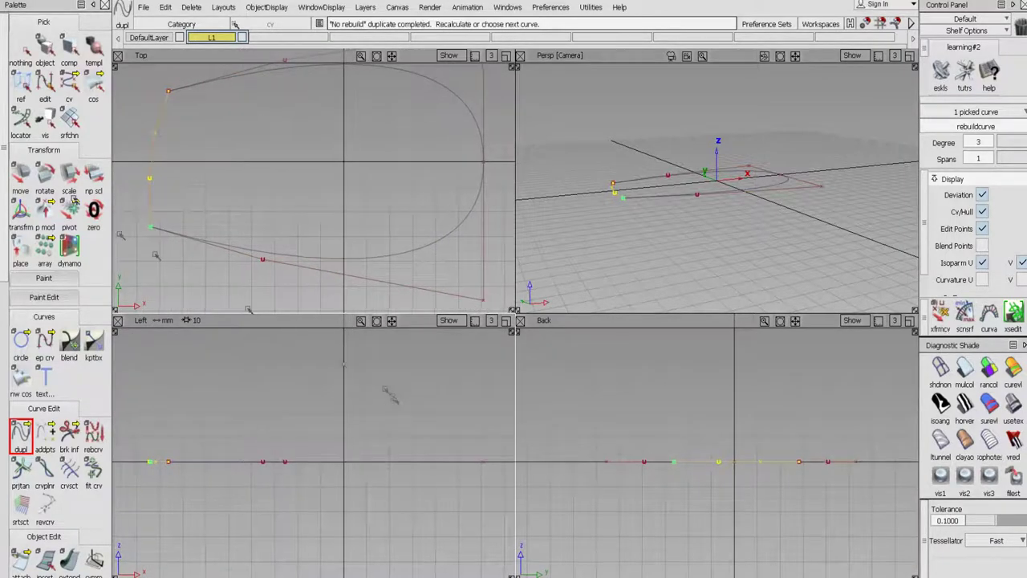
pyautogui.click(22, 176)
pyautogui.moveTo(230, 406); pyautogui.dragTo(227, 392)
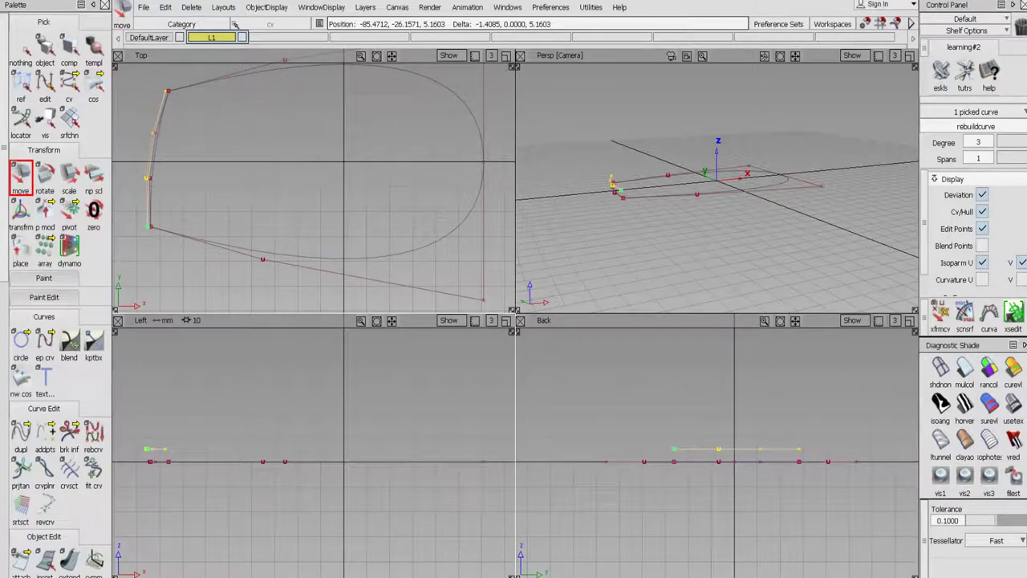
pyautogui.moveTo(226, 394); pyautogui.dragTo(227, 373)
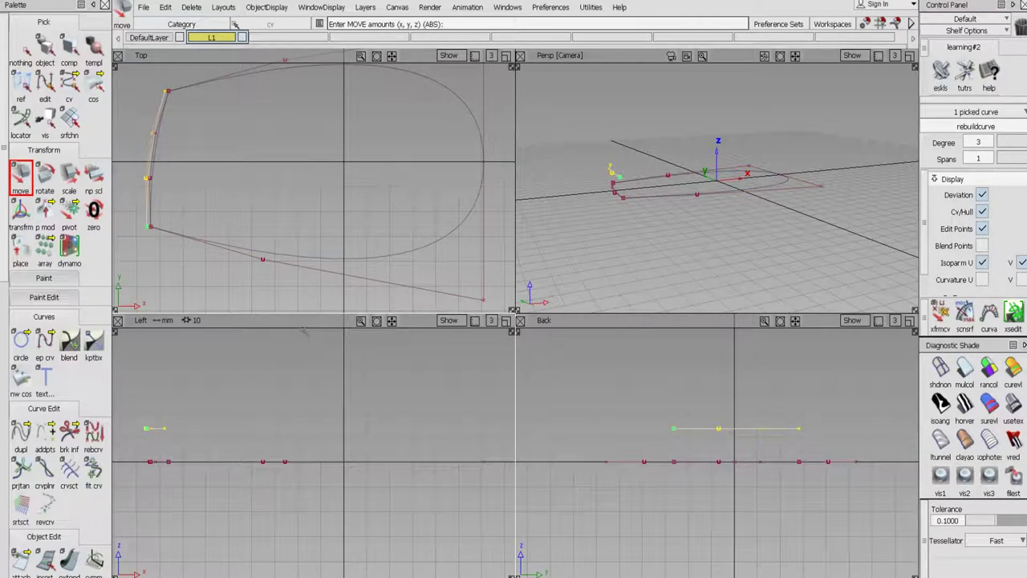
# Draw an edit-point curve from the extended curve's open end up to the matching end of the raised copy
pyautogui.click(46, 343)
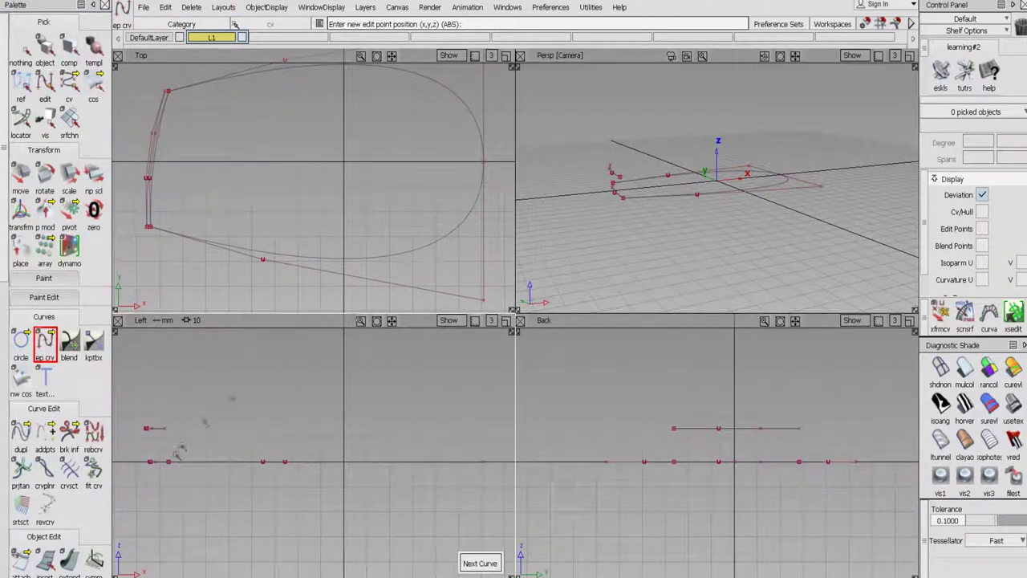
pyautogui.click(622, 198)
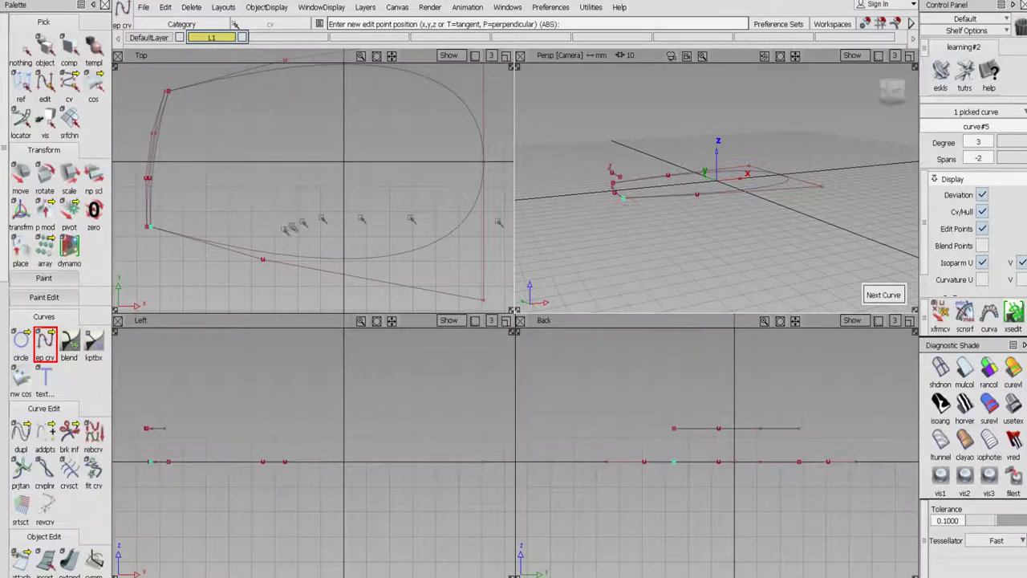
pyautogui.click(146, 232)
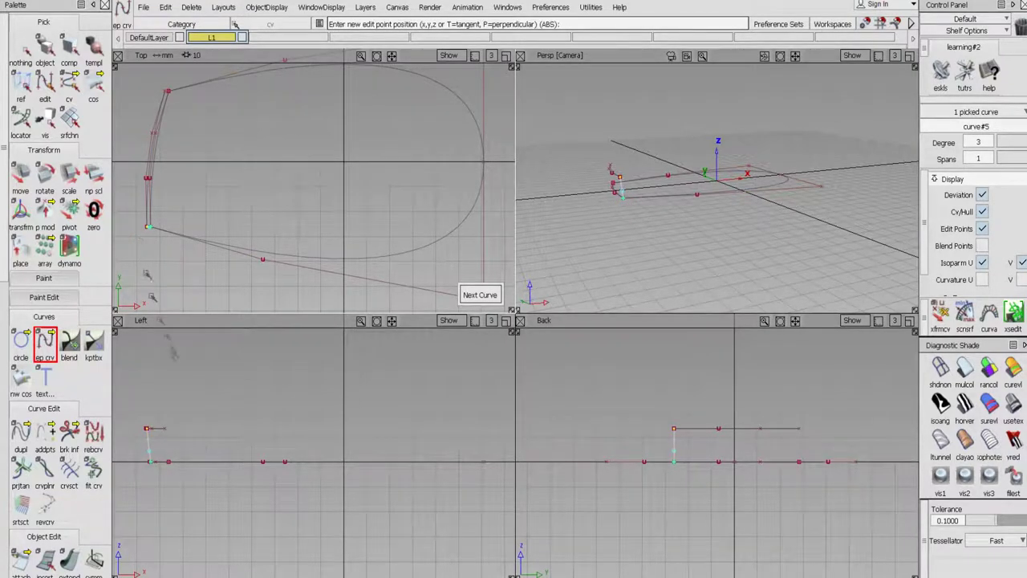
# Draw an edit-point curve joining the outline's other open-end corner to the matching end of the raised copy, and clear the selection
pyautogui.click(485, 299)
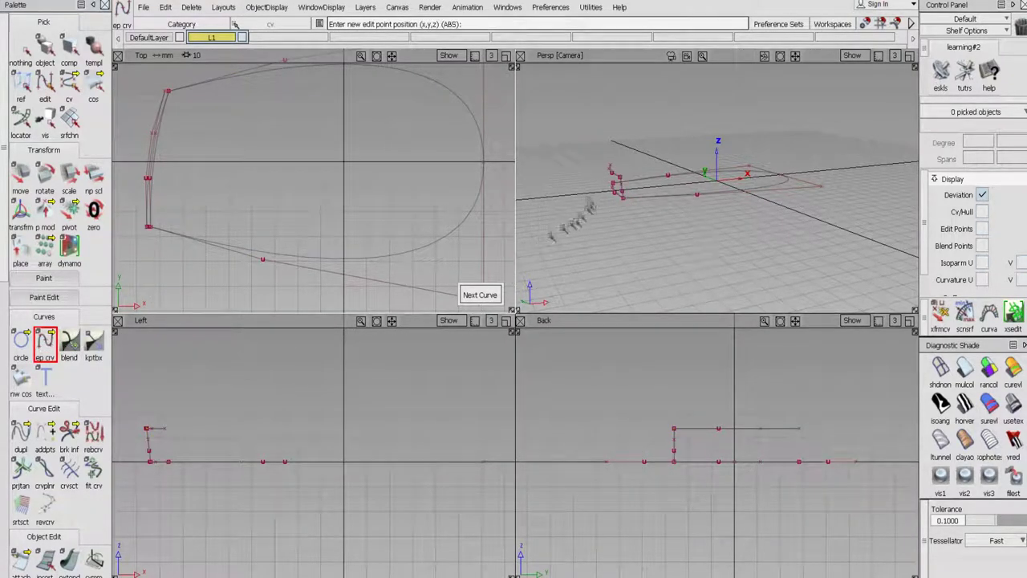
pyautogui.click(614, 183)
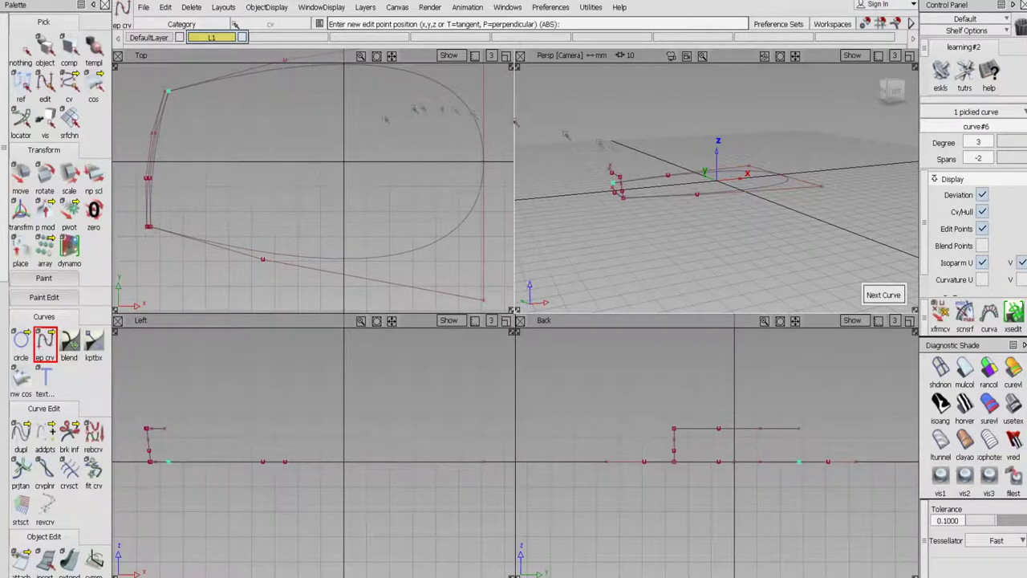
pyautogui.click(158, 78)
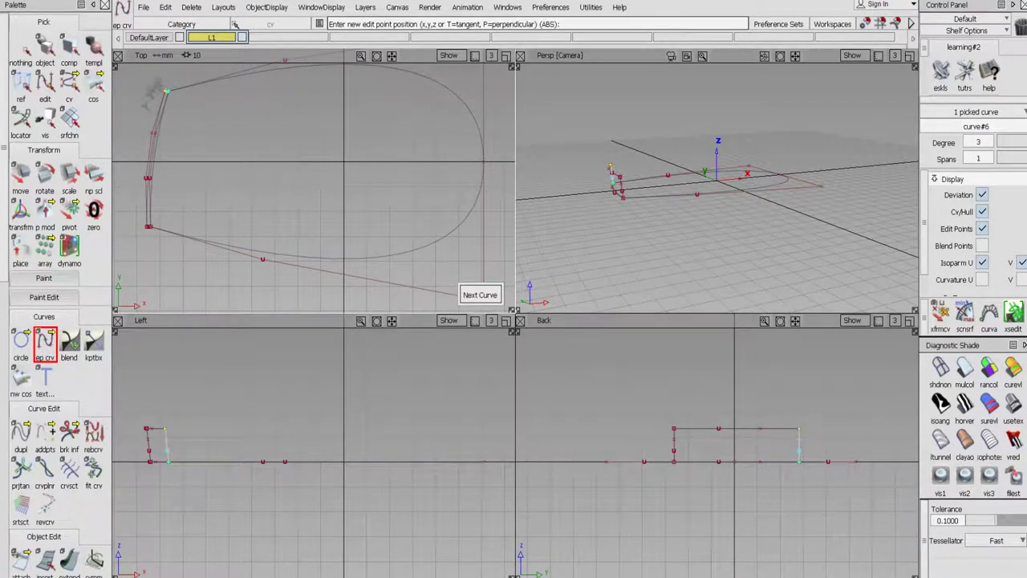
pyautogui.click(18, 47)
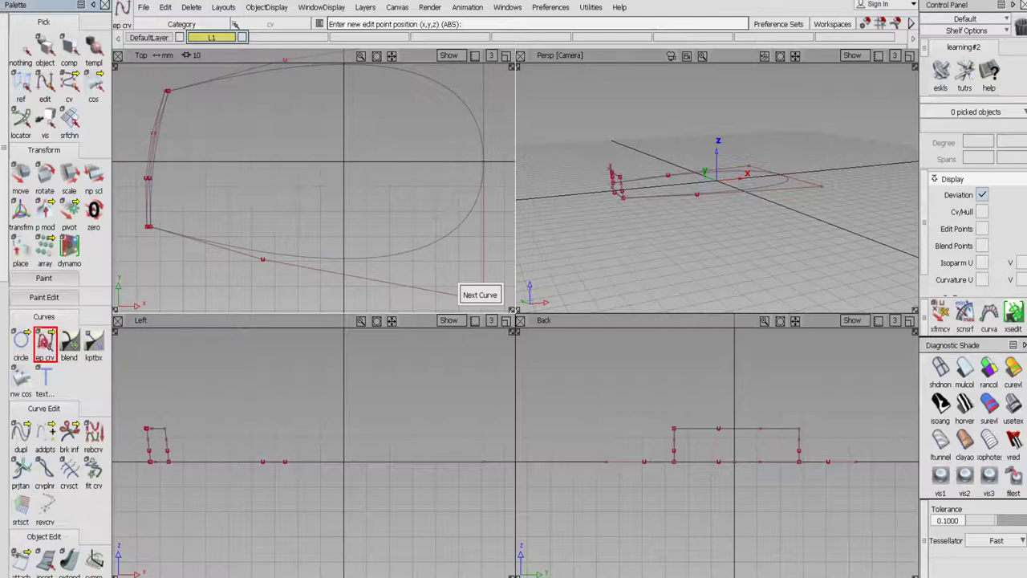
# Draw a CV curve from the first raised corner, arching up in the Left view and ending snapped onto the rounded outline
pyautogui.moveTo(45, 344); pyautogui.dragTo(69, 347)
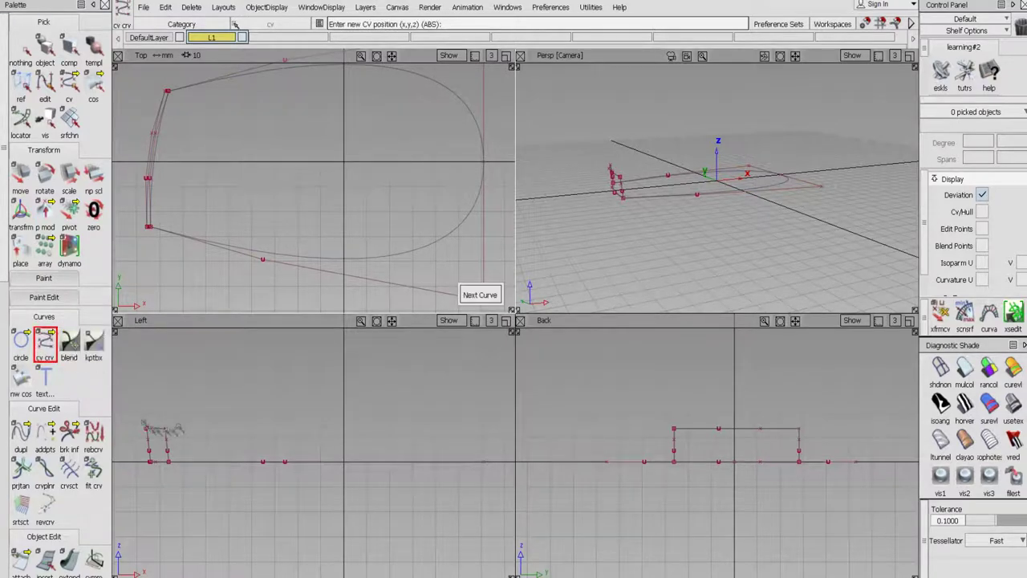
pyautogui.click(626, 178)
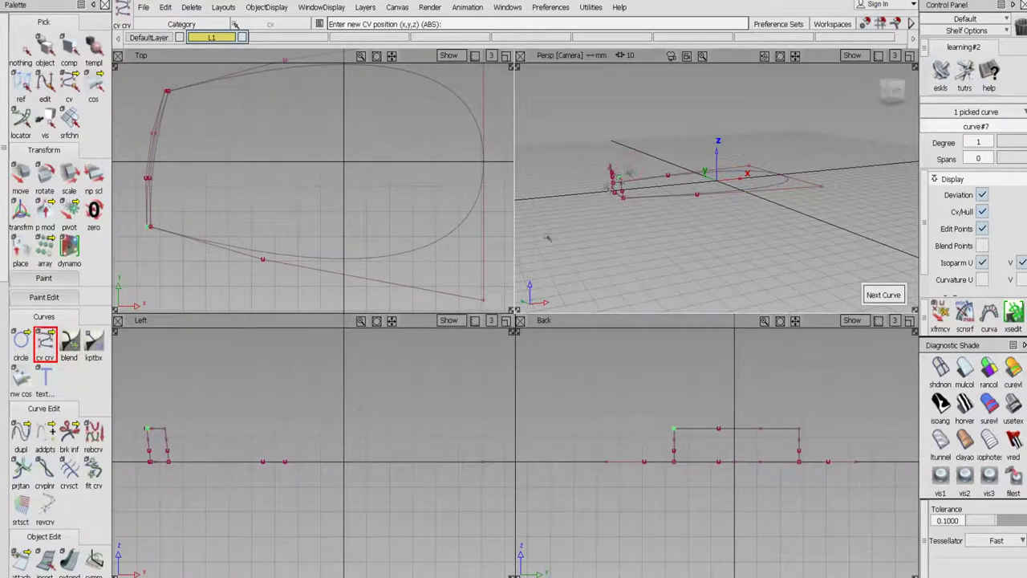
pyautogui.click(257, 386)
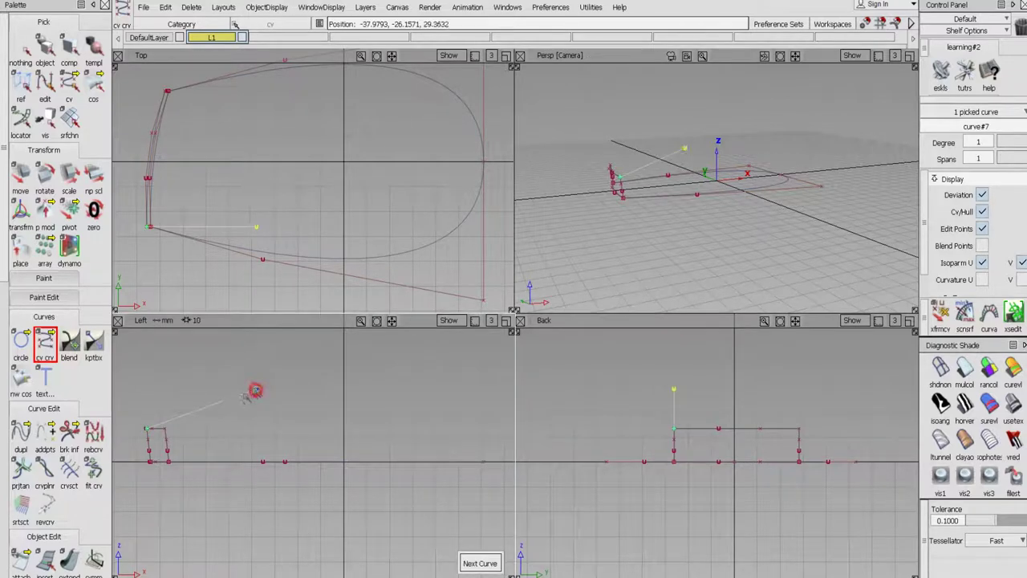
pyautogui.moveTo(260, 385); pyautogui.dragTo(255, 397)
pyautogui.moveTo(385, 386); pyautogui.dragTo(409, 370)
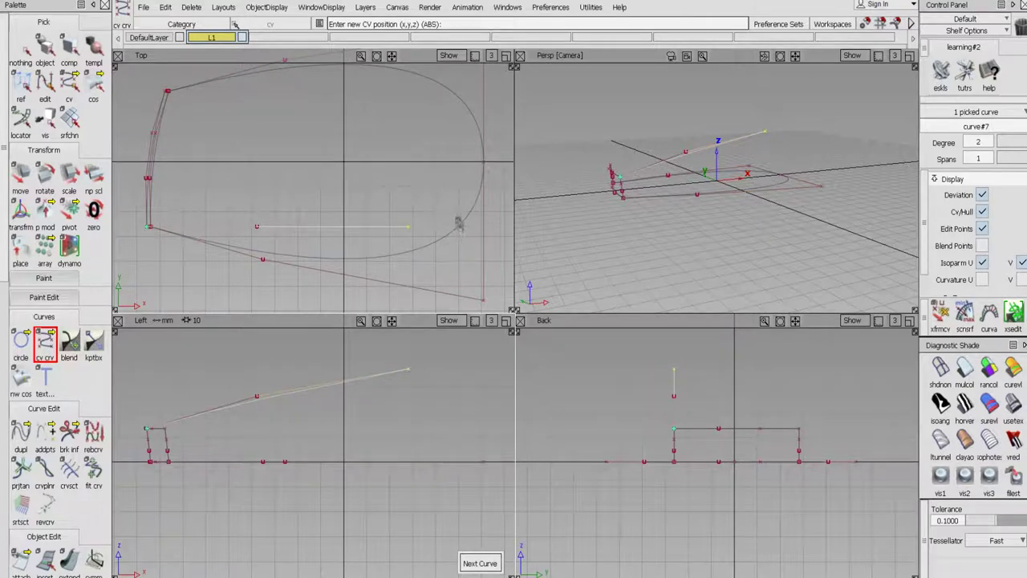
pyautogui.moveTo(462, 224)
pyautogui.mouseDown()
pyautogui.moveTo(482, 235)
pyautogui.moveTo(470, 229)
pyautogui.mouseUp()
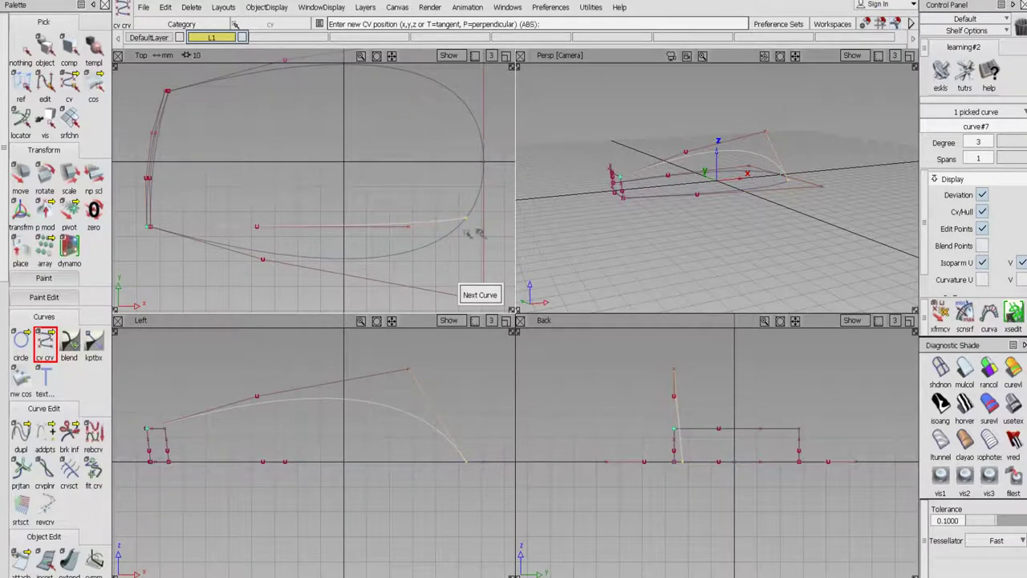
pyautogui.click(256, 226)
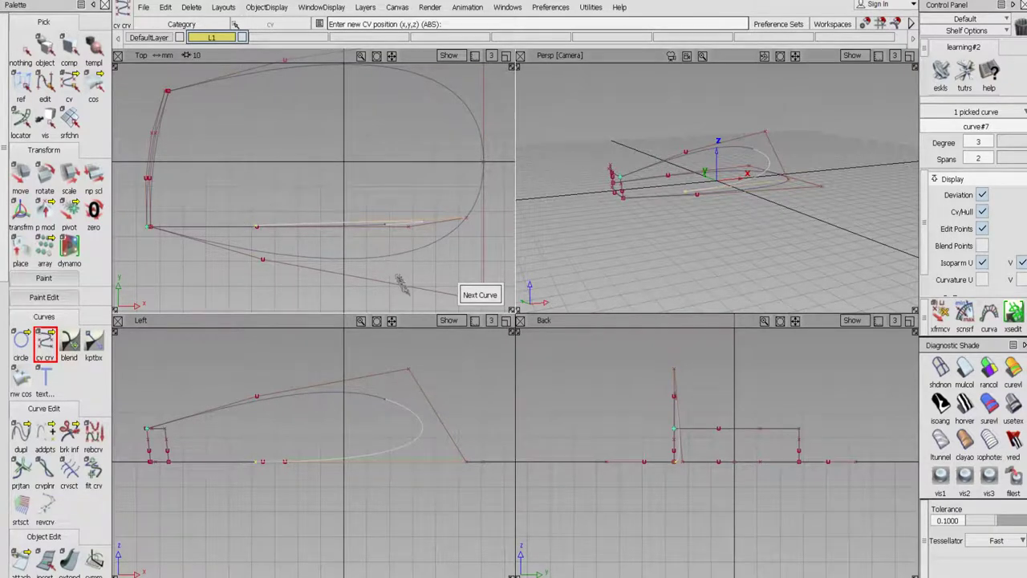
pyautogui.press('Delete')
pyautogui.click(449, 334)
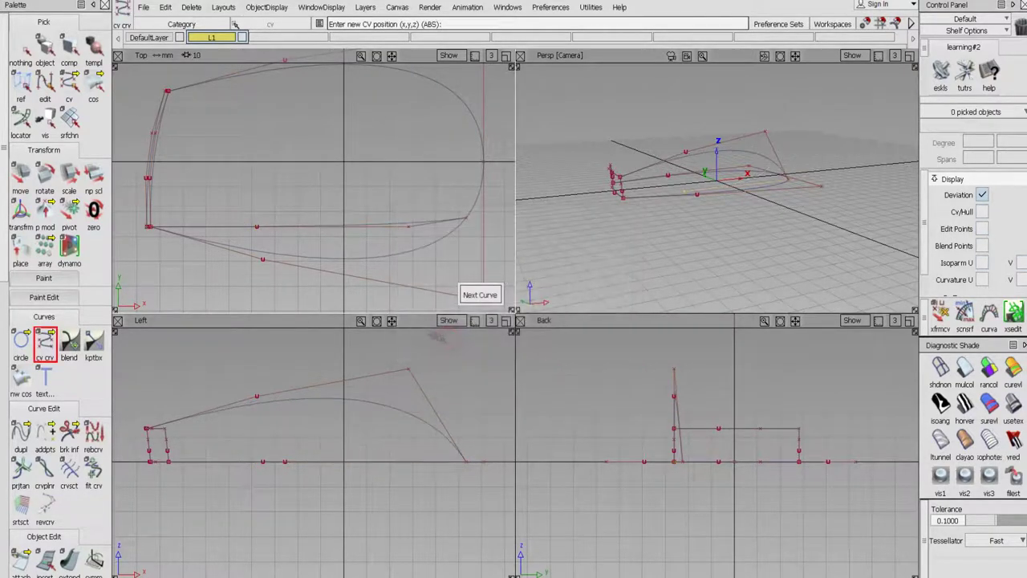
# Reshape the arched curve by raising its third CV, moving the second CV outward and the third CV inward in the Top view
pyautogui.click(69, 80)
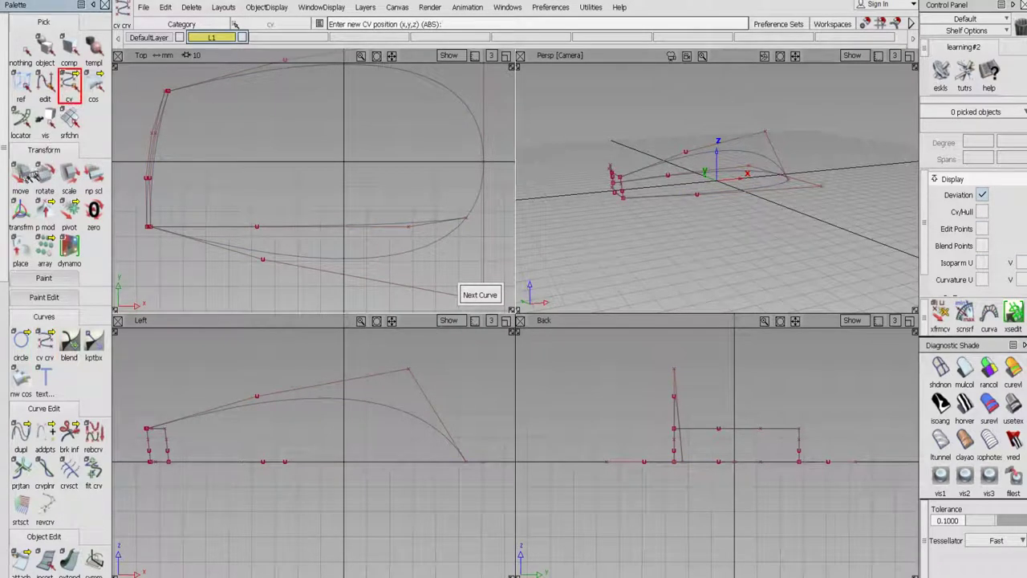
pyautogui.click(20, 173)
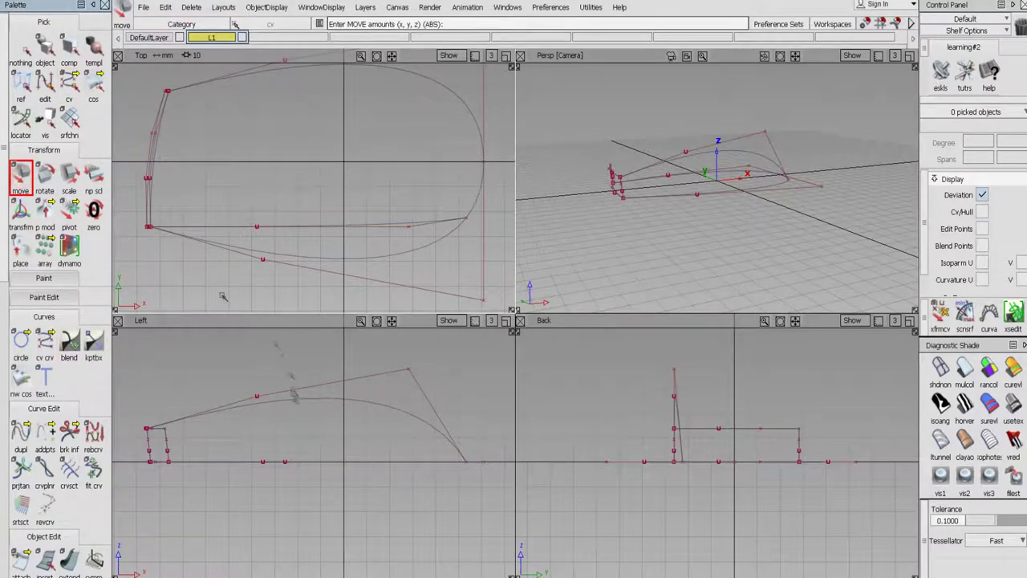
pyautogui.click(257, 228)
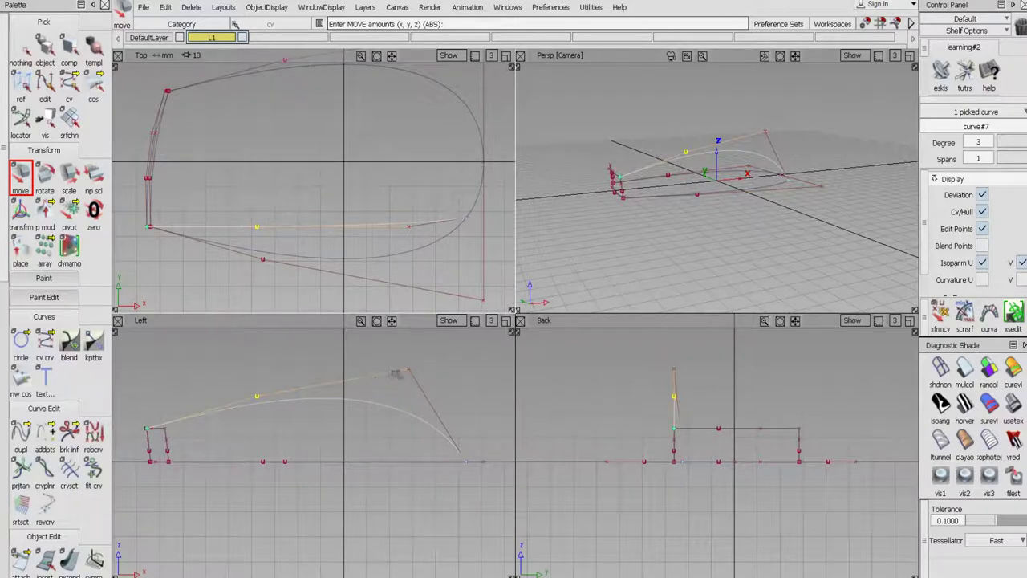
pyautogui.moveTo(405, 371); pyautogui.dragTo(414, 346)
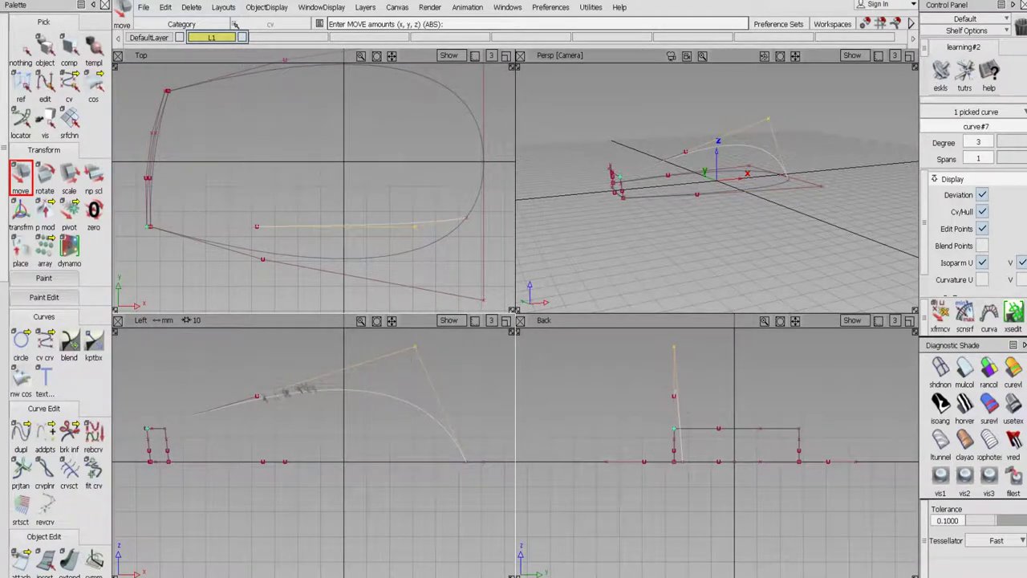
pyautogui.click(257, 227)
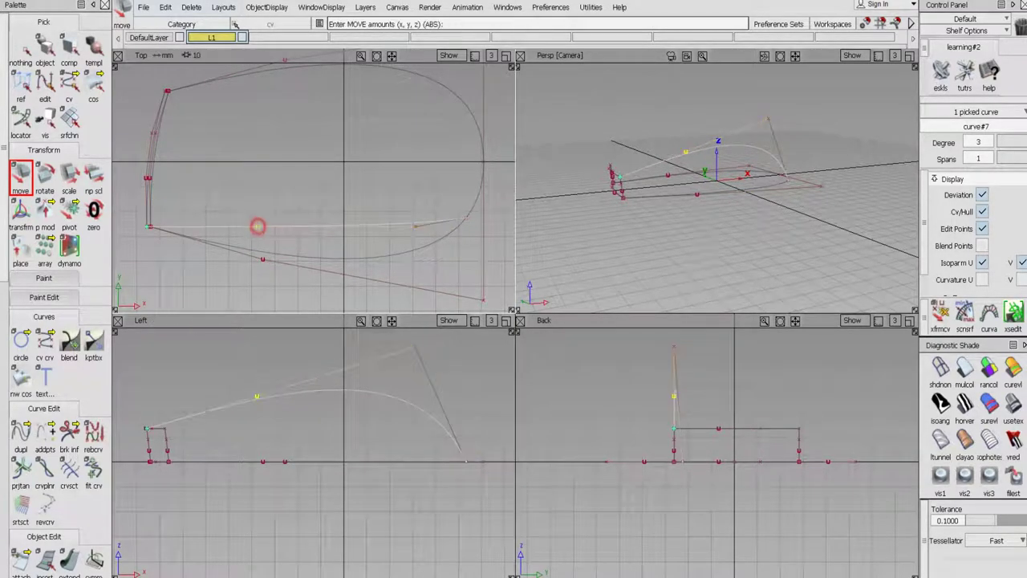
pyautogui.moveTo(280, 188); pyautogui.dragTo(283, 233, button='right')
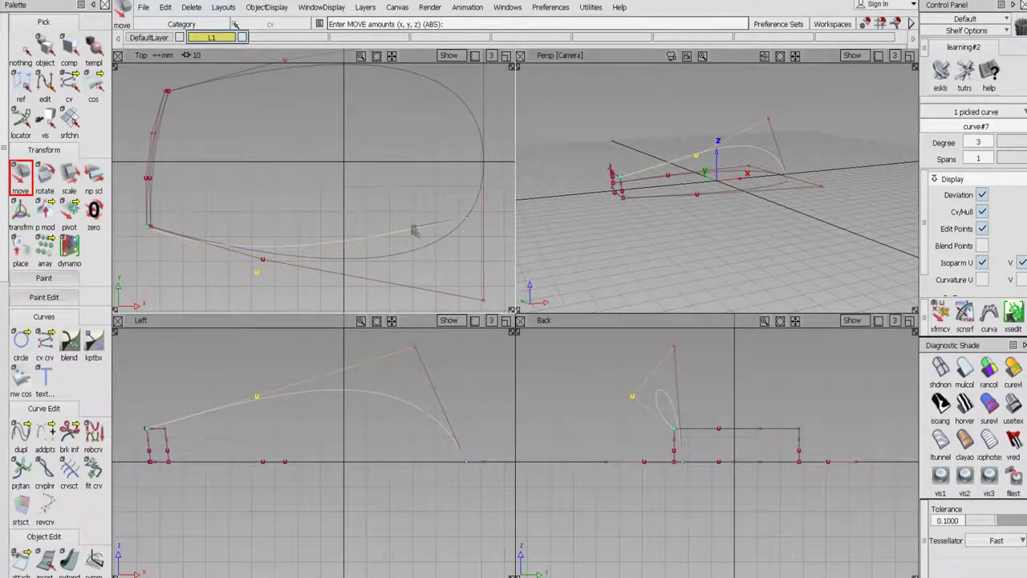
pyautogui.moveTo(413, 225); pyautogui.dragTo(378, 163, button='right')
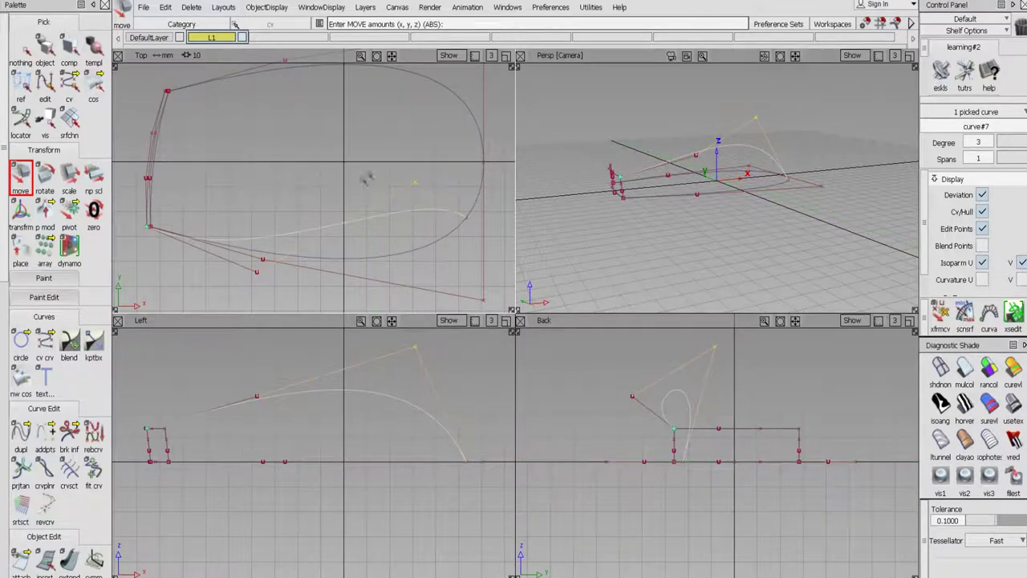
# Draw a second arched CV curve from the other raised corner to the outline, with middle CVs about 23 and 33 mm high
pyautogui.click(44, 341)
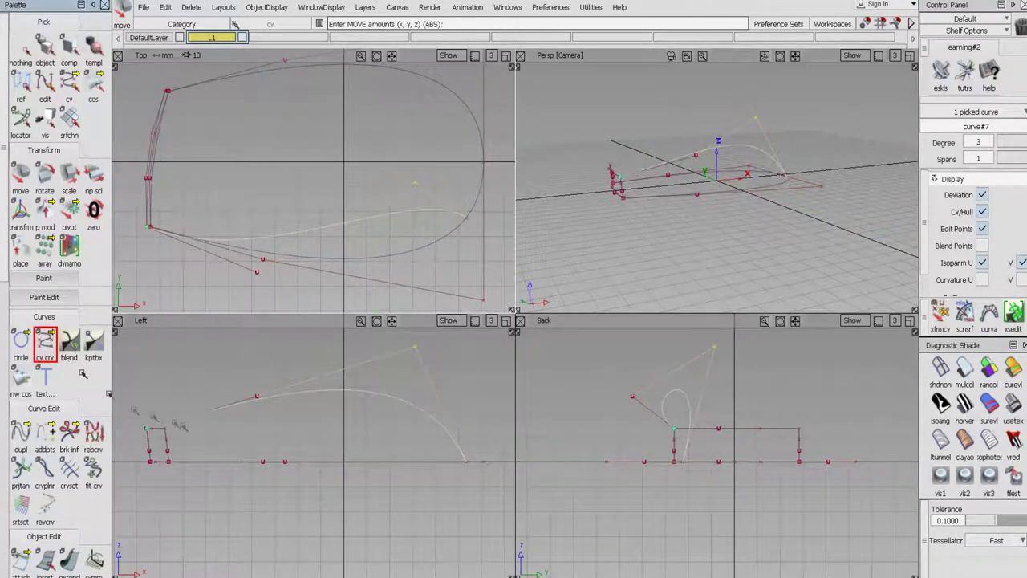
pyautogui.click(165, 430)
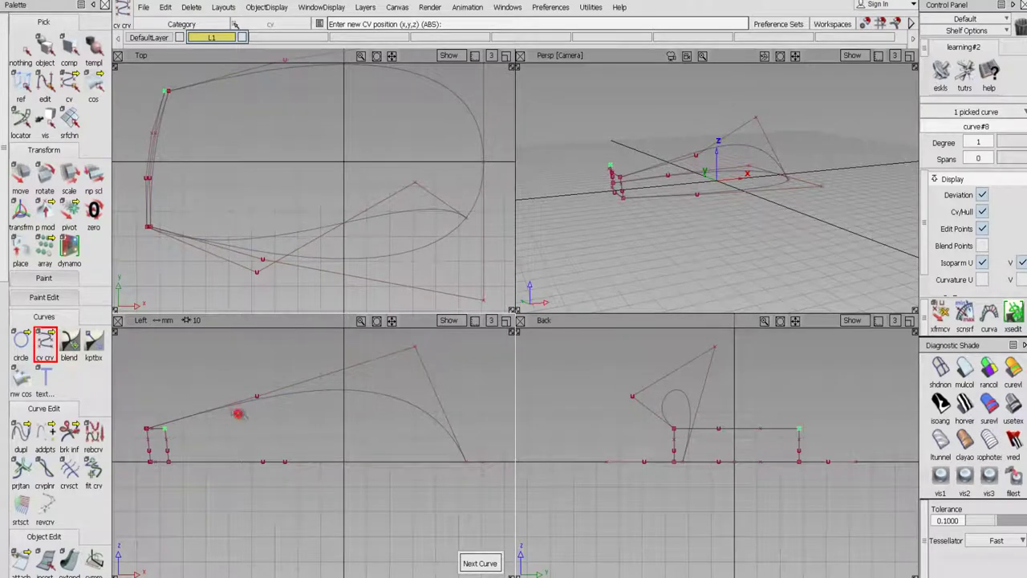
pyautogui.moveTo(238, 413); pyautogui.dragTo(247, 409)
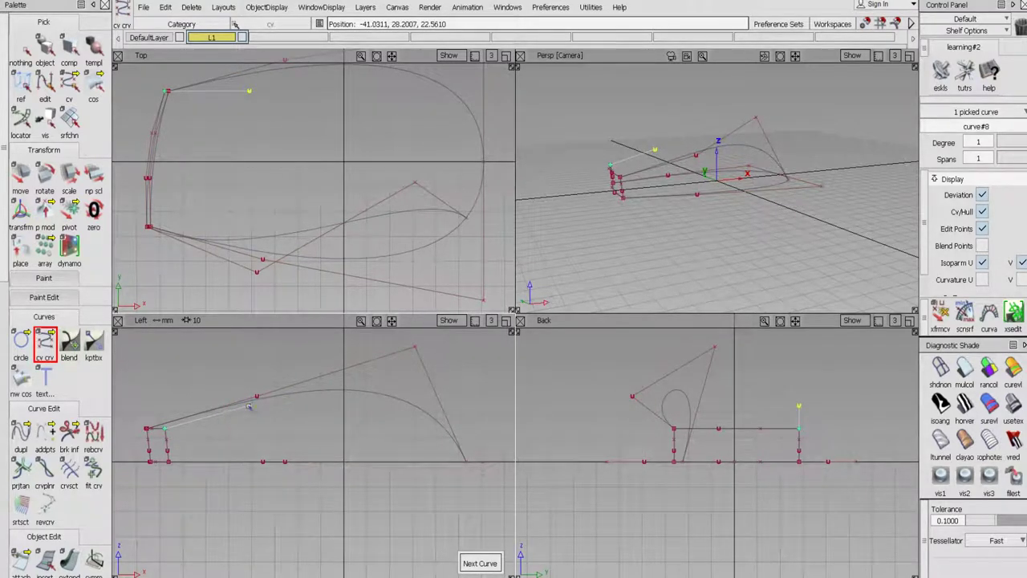
pyautogui.click(355, 380)
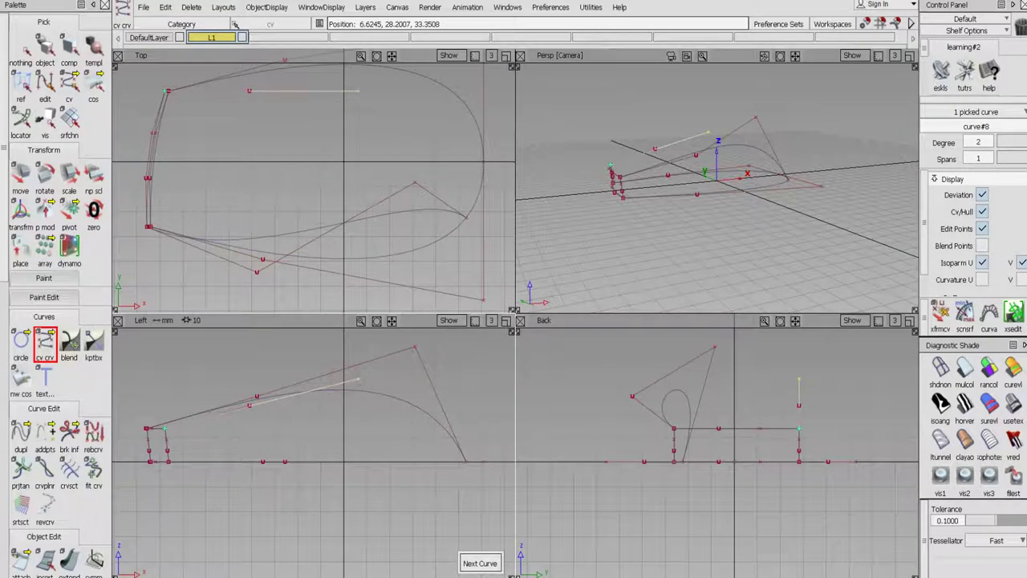
pyautogui.moveTo(359, 379); pyautogui.dragTo(363, 379)
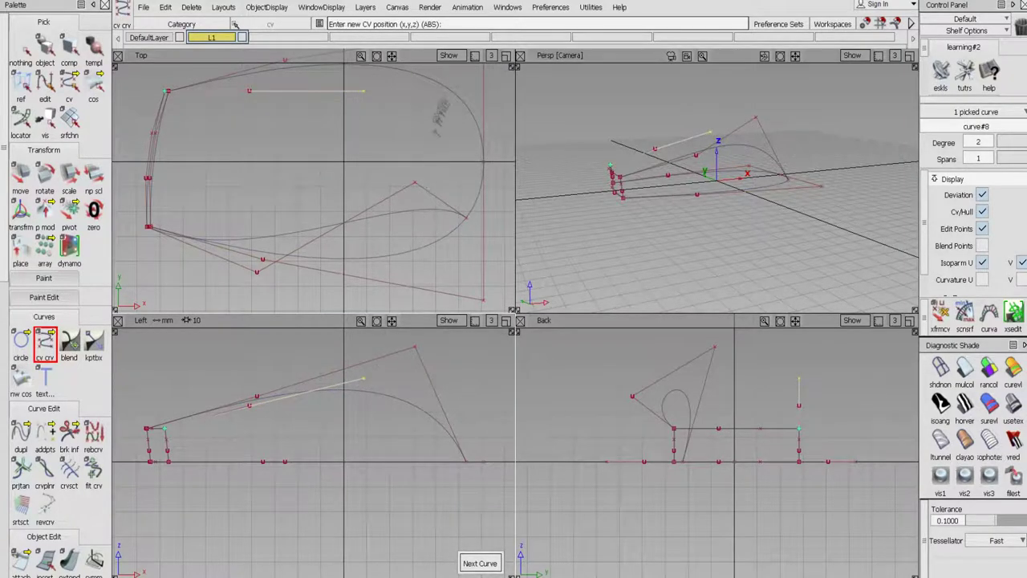
pyautogui.keyDown('ctrl'); pyautogui.keyDown('alt'); pyautogui.moveTo(451, 90); pyautogui.dragTo(426, 77); pyautogui.keyUp('alt'); pyautogui.keyUp('ctrl')
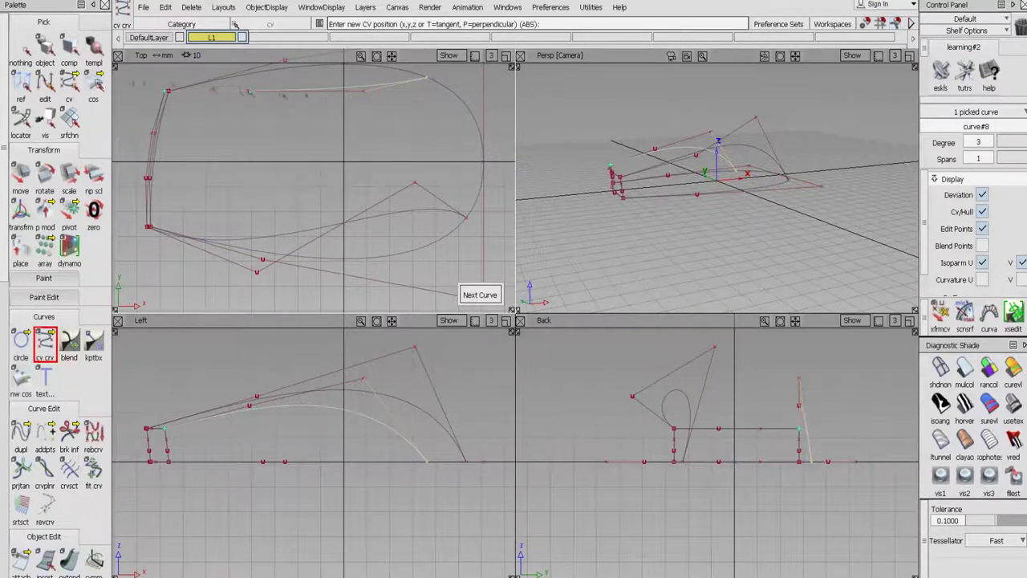
# Move the second arch's second CV outward and its third CV inward and slightly up, and clear the selection
pyautogui.click(69, 80)
pyautogui.click(20, 175)
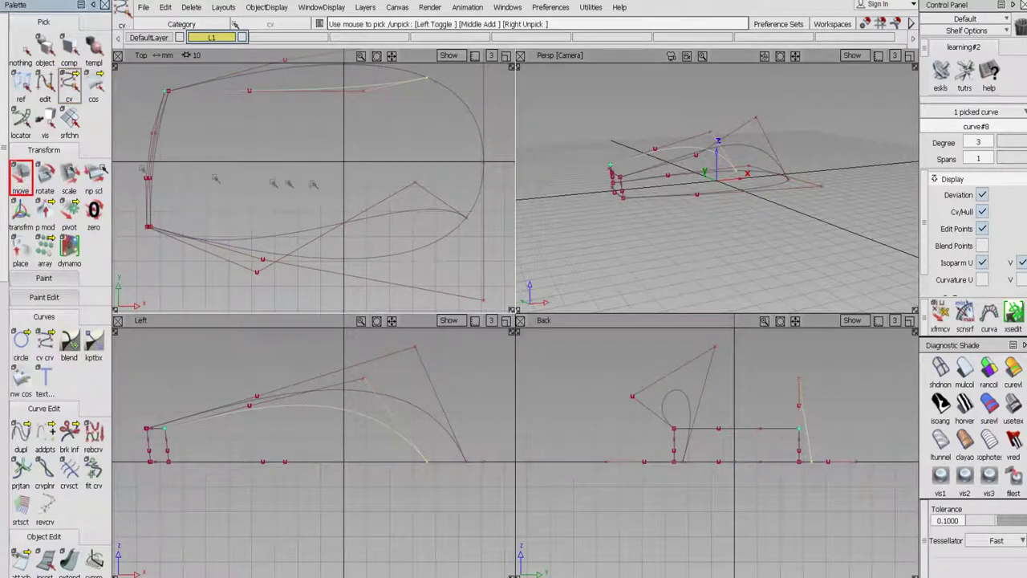
pyautogui.keyDown('alt'); pyautogui.keyDown('shift'); pyautogui.moveTo(342, 195); pyautogui.dragTo(339, 217, button='middle'); pyautogui.keyUp('shift'); pyautogui.keyUp('alt')
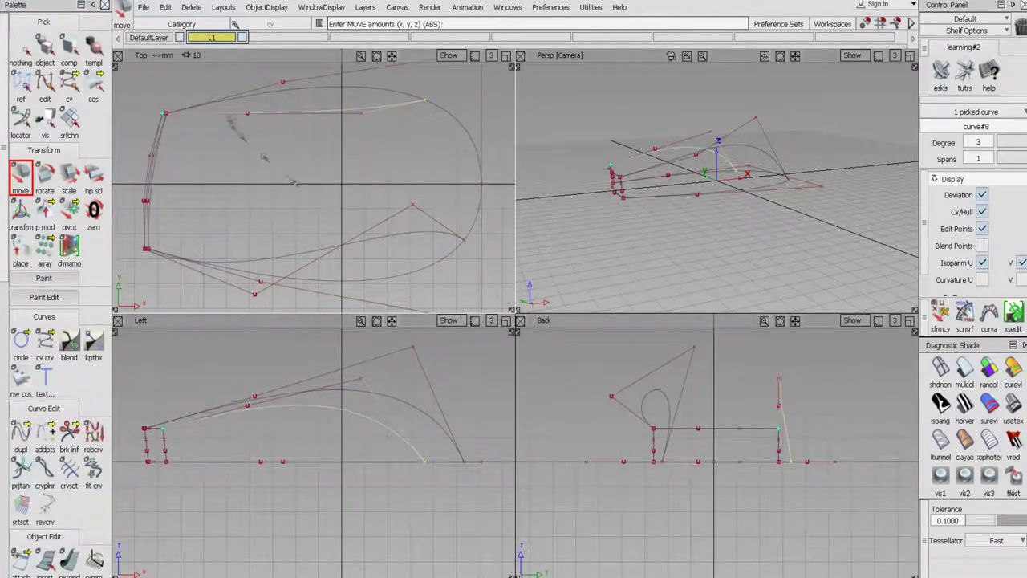
pyautogui.click(247, 114)
pyautogui.moveTo(283, 175); pyautogui.dragTo(282, 149, button='right')
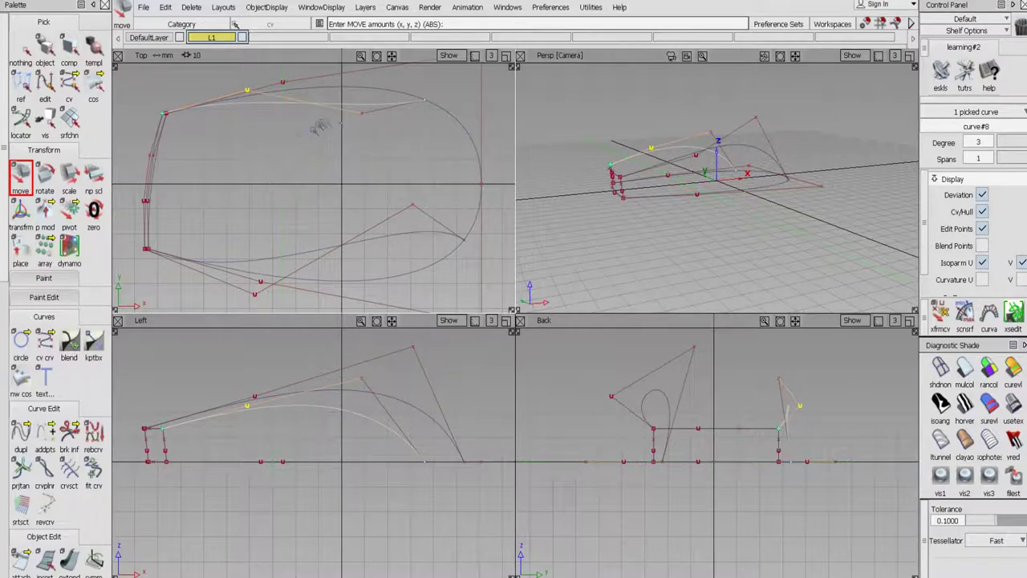
pyautogui.click(362, 113)
pyautogui.moveTo(362, 125); pyautogui.dragTo(362, 144, button='right')
pyautogui.moveTo(470, 371); pyautogui.dragTo(481, 364)
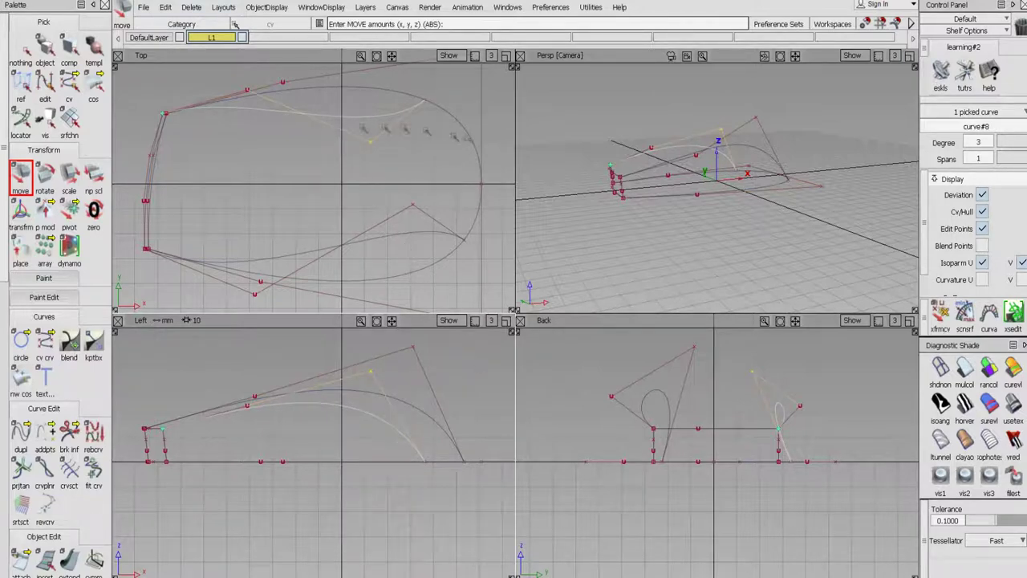
pyautogui.click(20, 47)
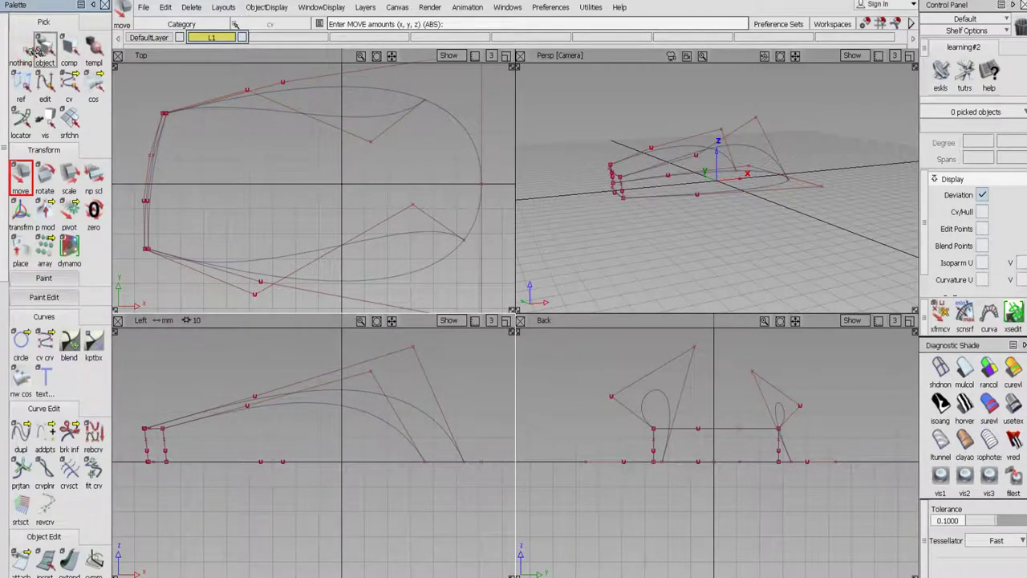
# Hide the CVs and hulls of all the curves, and clear the selection
pyautogui.click(45, 47)
pyautogui.moveTo(130, 77); pyautogui.dragTo(504, 310)
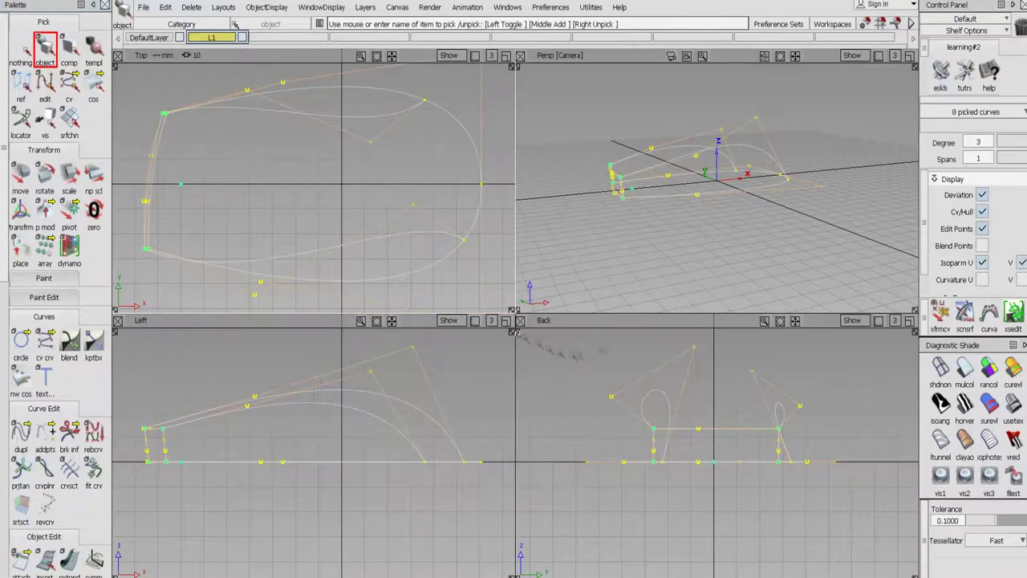
pyautogui.click(984, 211)
pyautogui.click(22, 49)
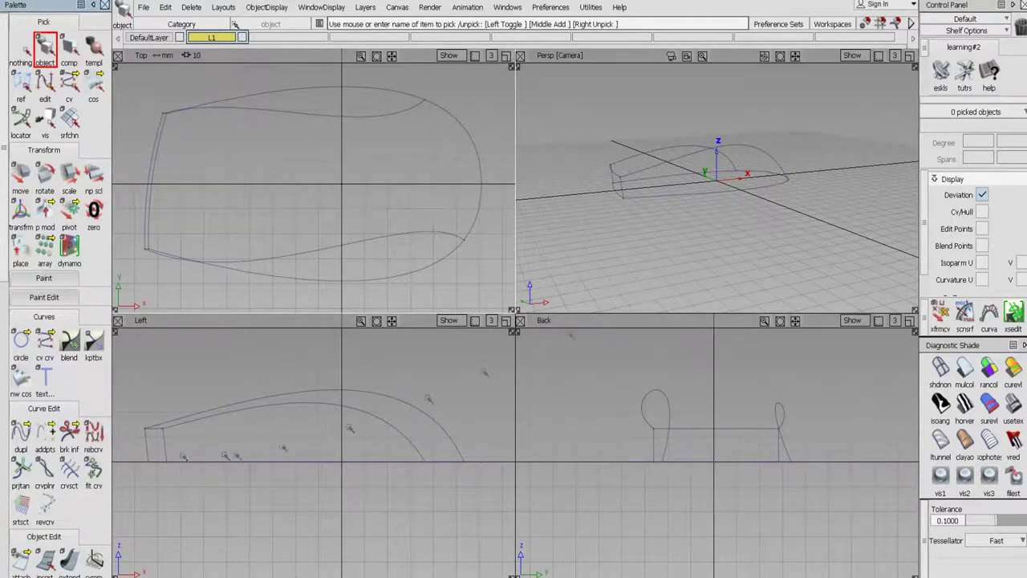
# Draw an edit-point curve across the middle, snapped to both arched curves and aligned straight in the Top view, and clear the selection
pyautogui.moveTo(45, 340); pyautogui.dragTo(91, 347)
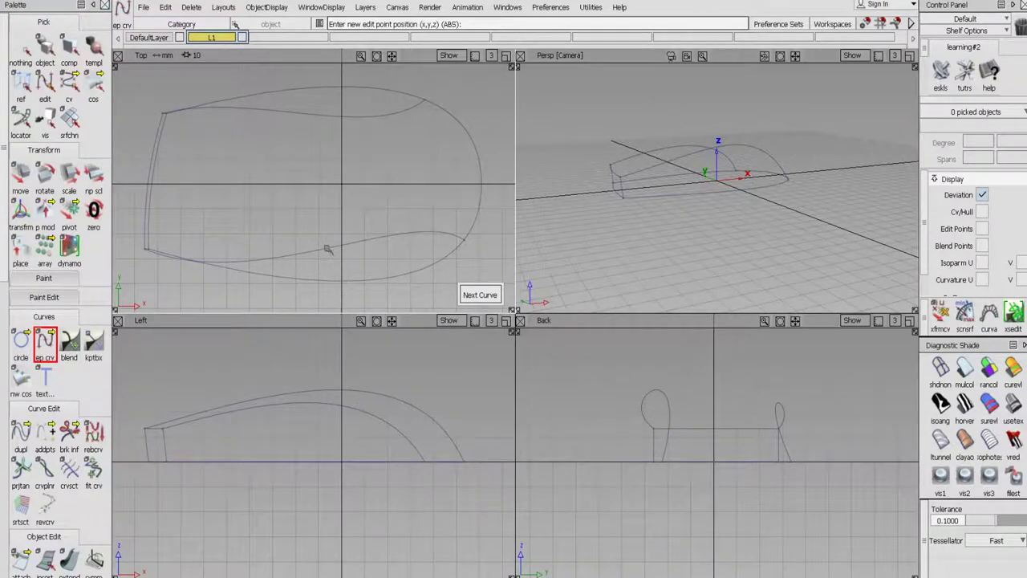
pyautogui.moveTo(321, 252); pyautogui.dragTo(307, 255)
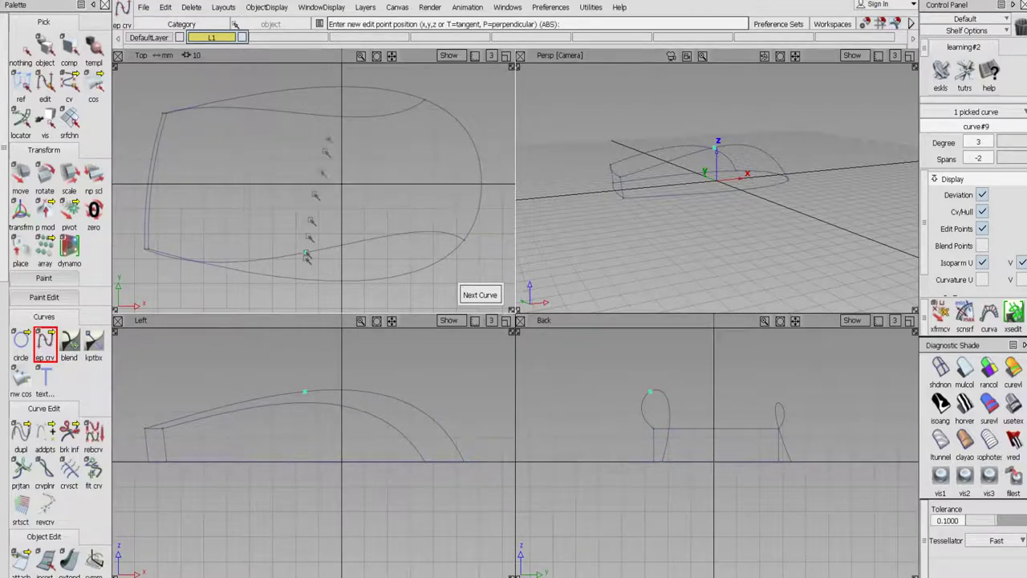
pyautogui.click(312, 114)
pyautogui.moveTo(312, 116); pyautogui.dragTo(304, 114)
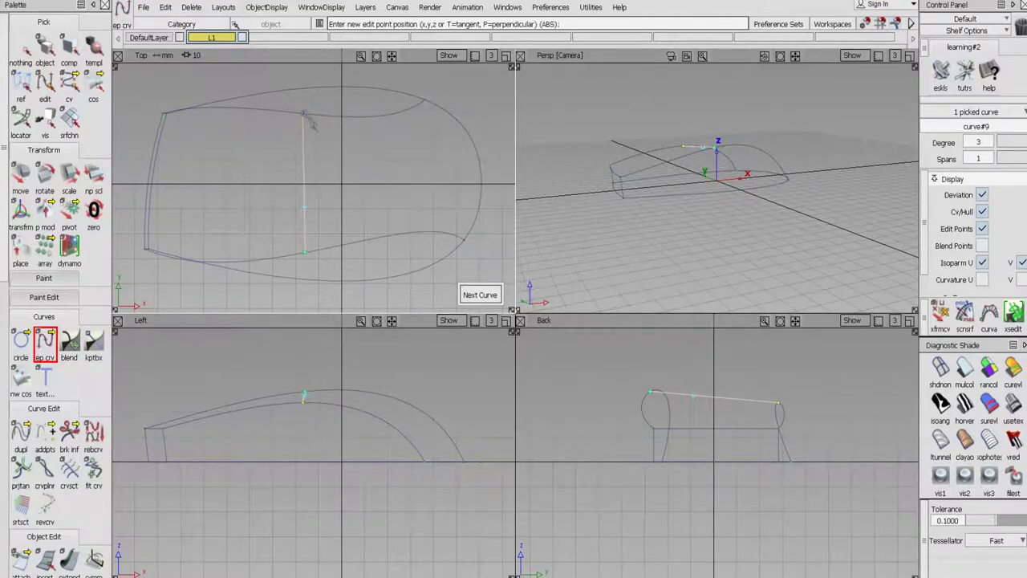
pyautogui.click(21, 50)
# Raise the two middle CVs of the cross curve by about 7.5 mm in the Back view to arch it
pyautogui.click(69, 80)
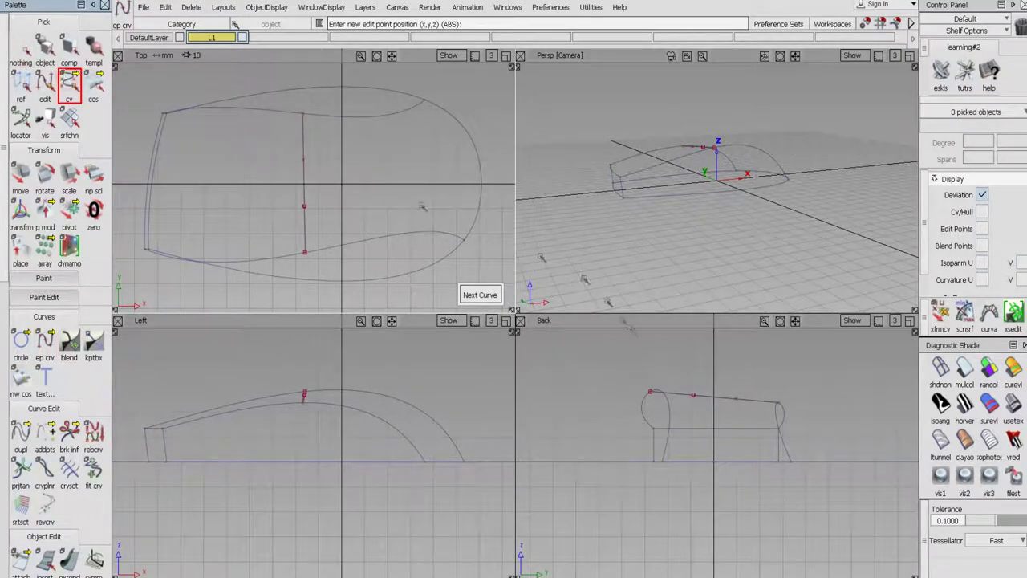
pyautogui.moveTo(691, 380); pyautogui.dragTo(749, 432)
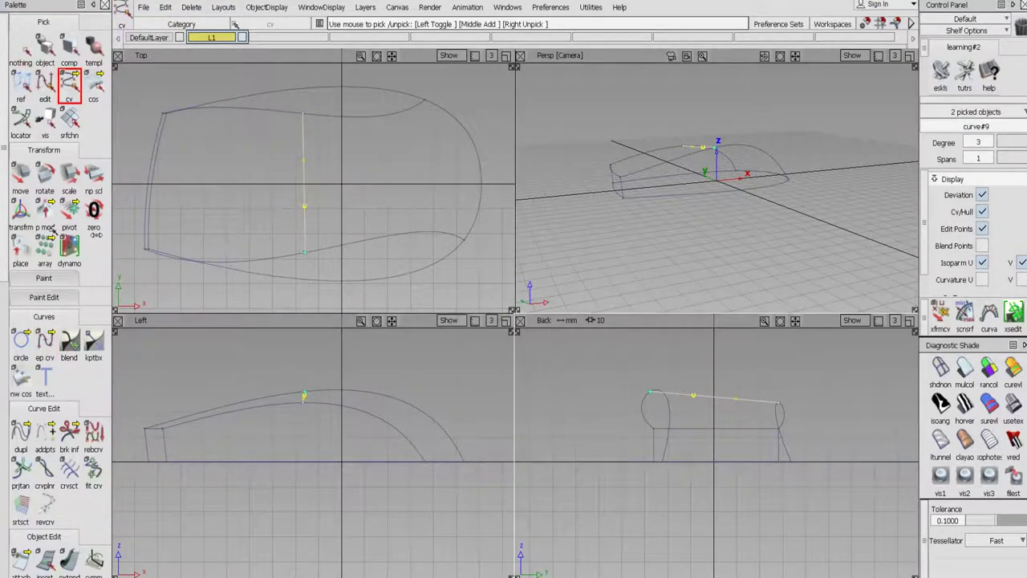
pyautogui.click(20, 173)
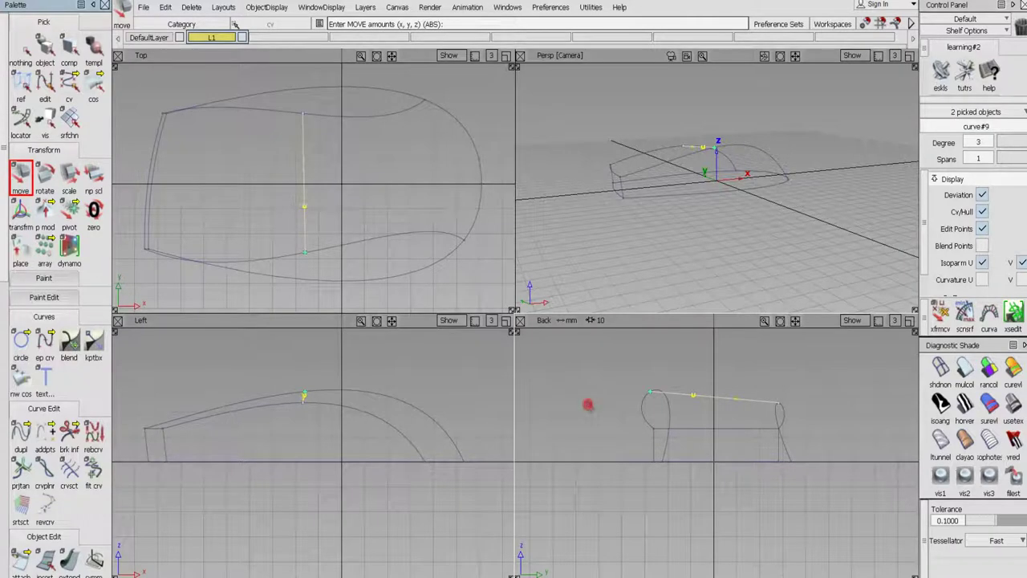
pyautogui.moveTo(589, 406); pyautogui.dragTo(590, 386)
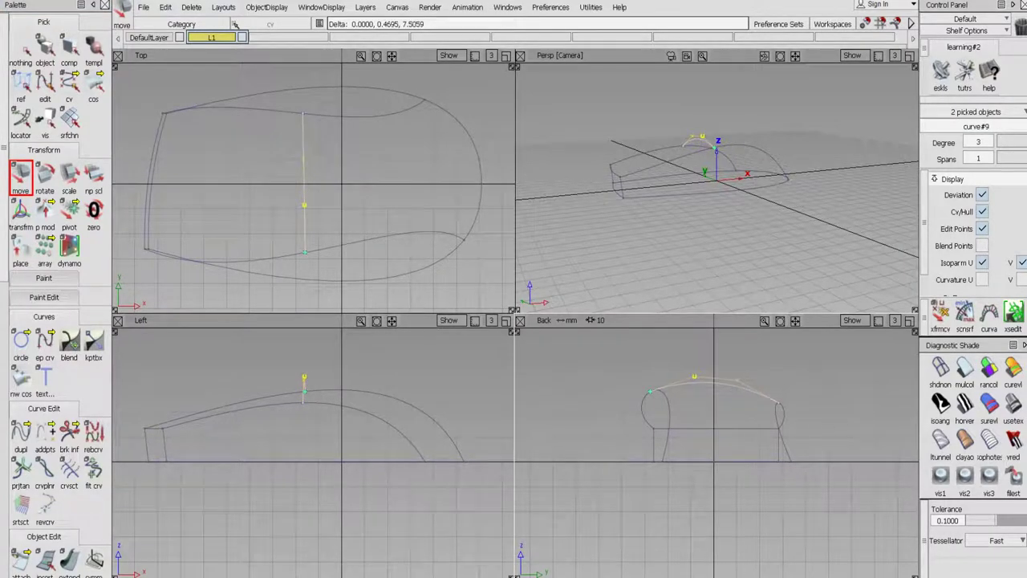
pyautogui.moveTo(589, 386); pyautogui.dragTo(590, 387)
# Centre the pivot of the cross curve's two middle CVs, scale them slightly apart, and move them a little higher
pyautogui.moveTo(69, 211); pyautogui.dragTo(118, 212)
pyautogui.click(70, 174)
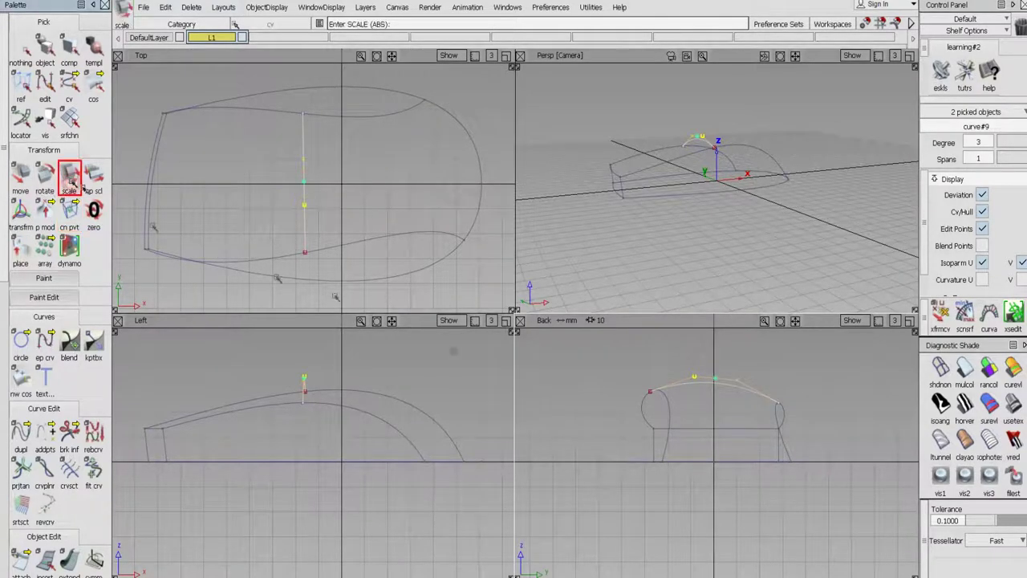
pyautogui.moveTo(550, 380); pyautogui.dragTo(580, 379)
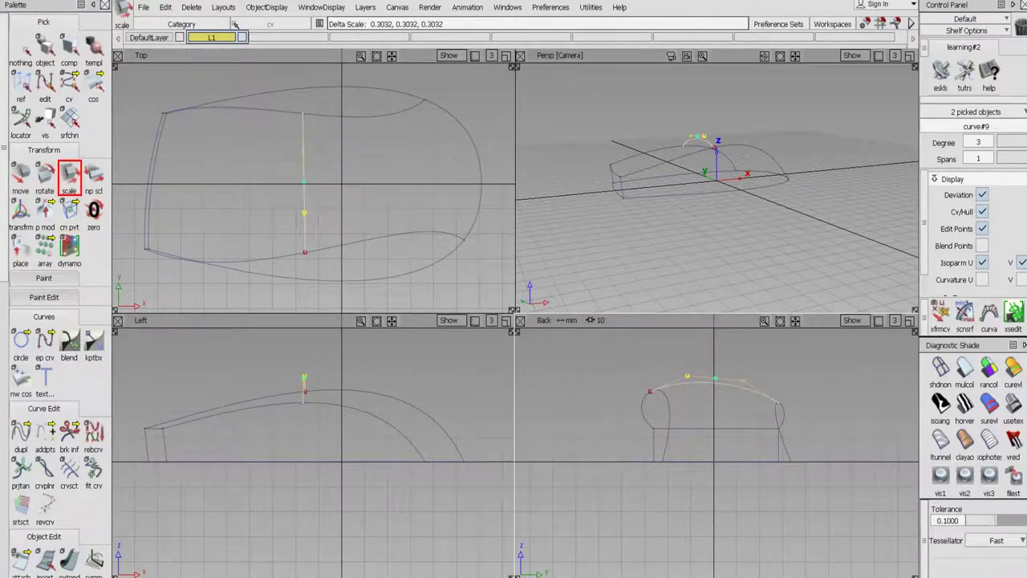
pyautogui.click(20, 173)
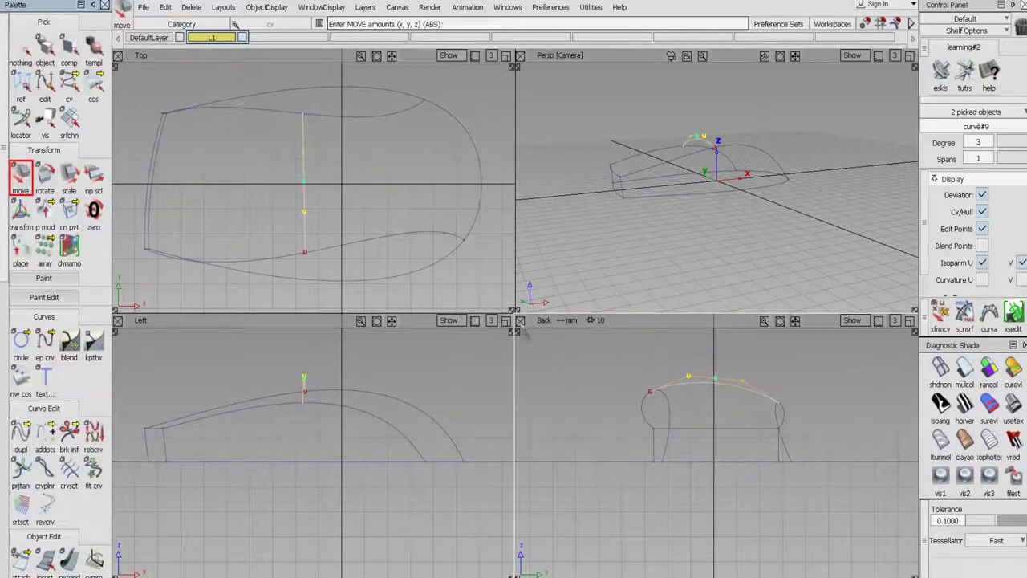
pyautogui.moveTo(611, 389); pyautogui.dragTo(611, 380)
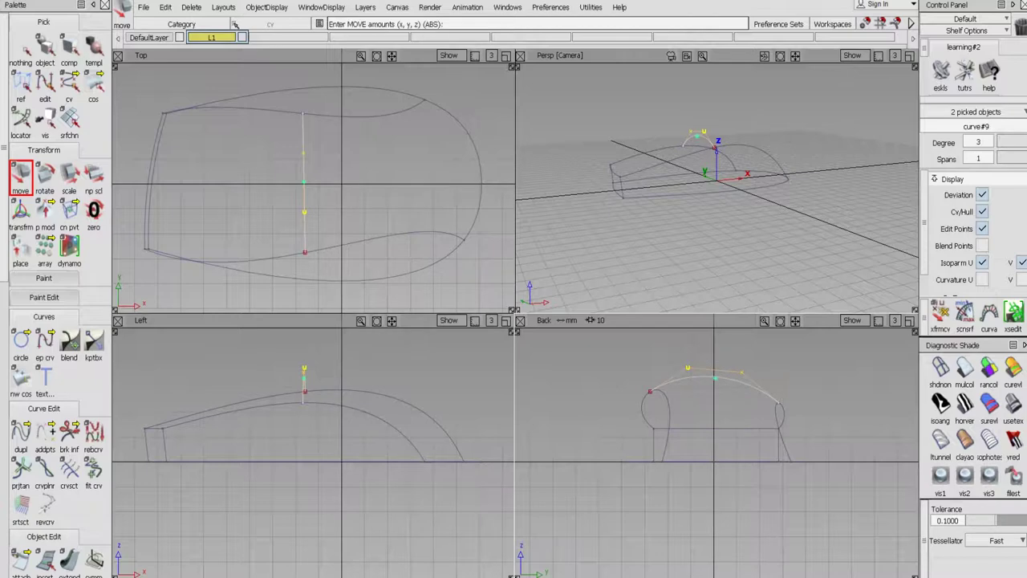
# Maximize the perspective view, hide the cross curve's CVs and hull, and clear the selection
pyautogui.click(910, 56)
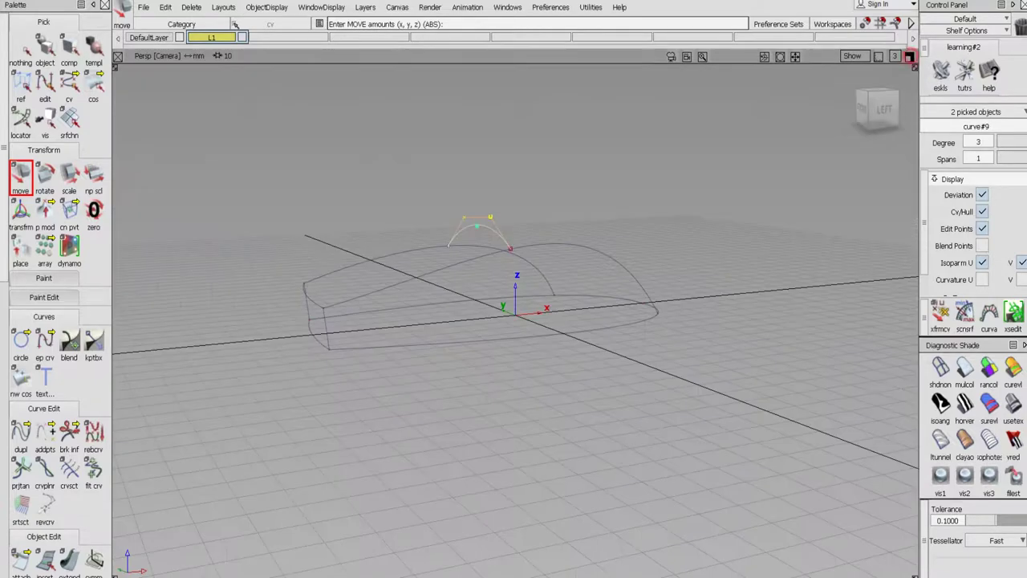
pyautogui.click(983, 212)
pyautogui.click(21, 47)
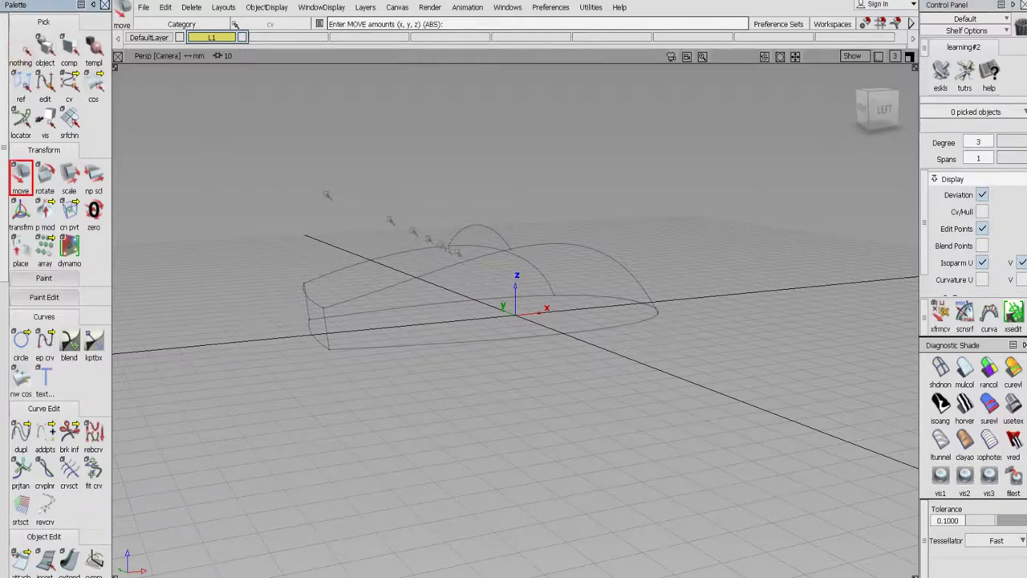
# Build a Square surface from the four curves bounding the flat end, with Free continuity and Linear blend, and close the Square options
pyautogui.keyDown('alt'); pyautogui.keyDown('shift'); pyautogui.moveTo(457, 253); pyautogui.dragTo(544, 298); pyautogui.keyUp('shift'); pyautogui.keyUp('alt')
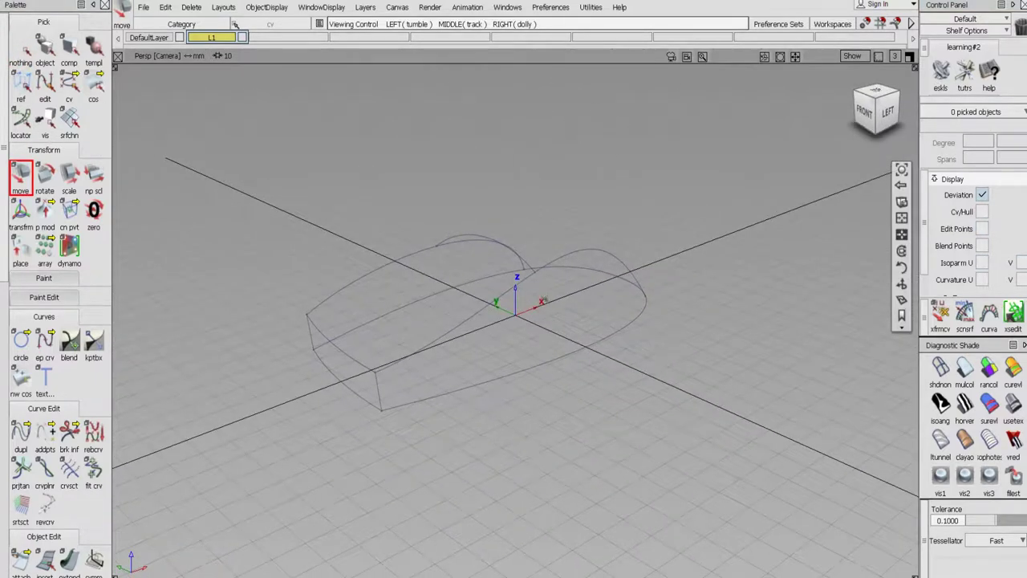
pyautogui.keyDown('alt'); pyautogui.keyDown('shift'); pyautogui.moveTo(526, 299); pyautogui.dragTo(490, 329, button='middle'); pyautogui.keyUp('shift'); pyautogui.keyUp('alt')
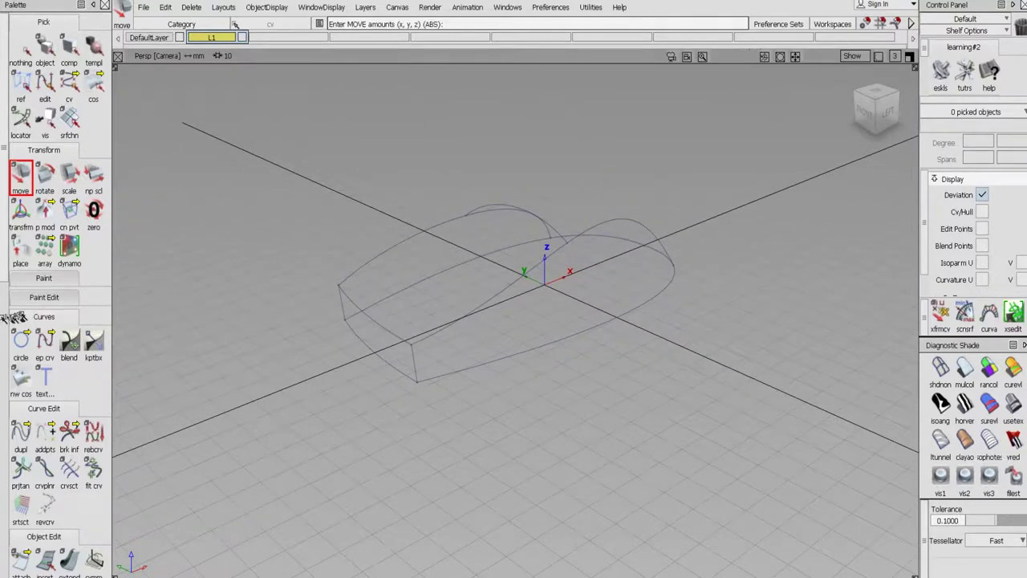
pyautogui.scroll(-5, 56, 321)
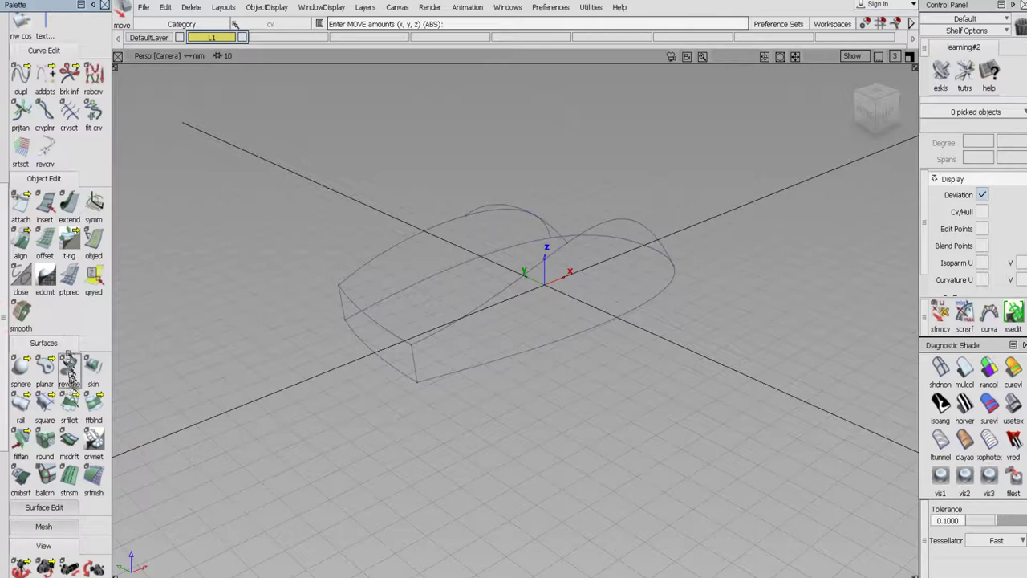
pyautogui.click(45, 407)
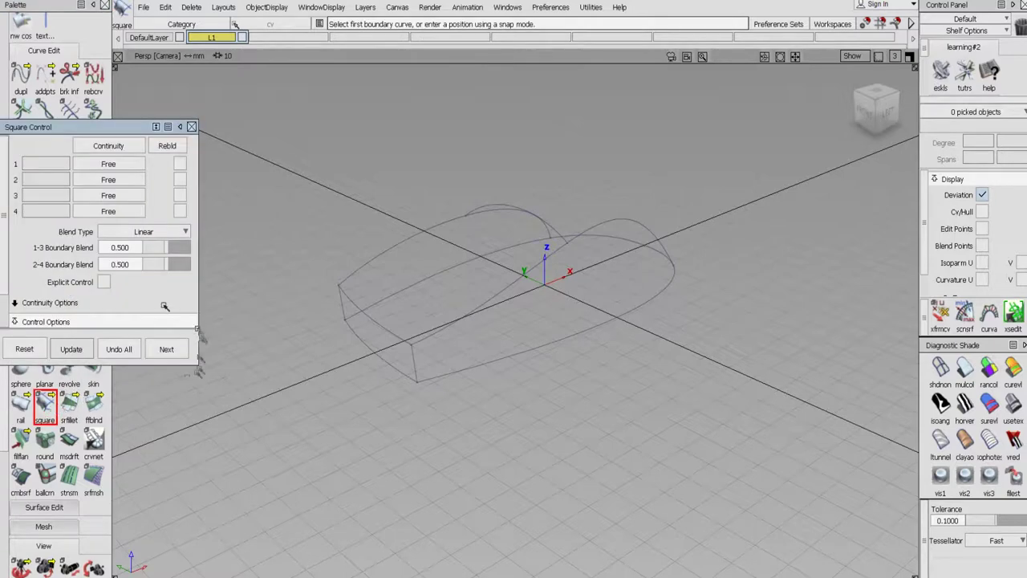
pyautogui.click(343, 305)
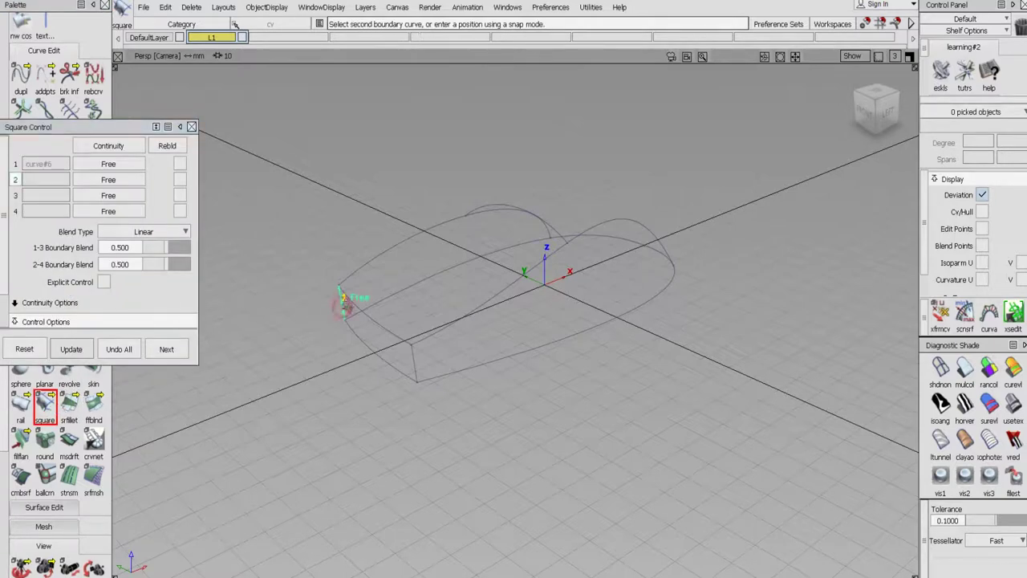
pyautogui.click(373, 316)
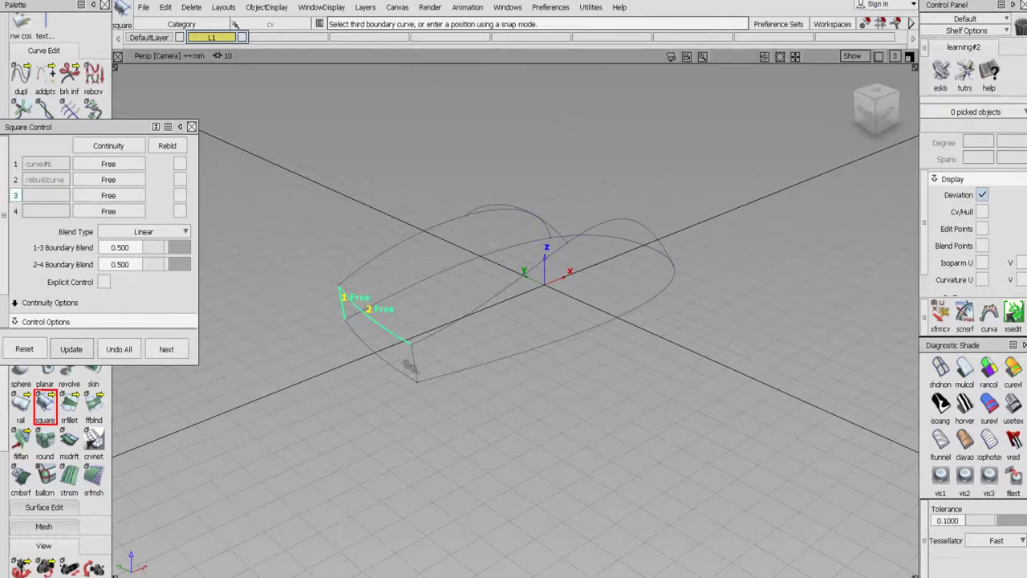
pyautogui.click(410, 370)
pyautogui.click(403, 372)
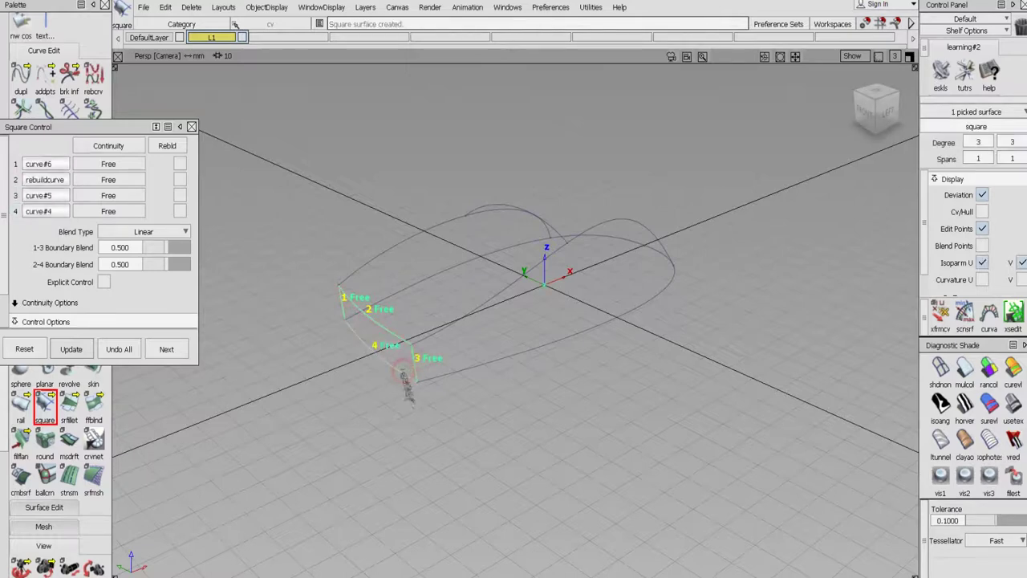
pyautogui.click(168, 350)
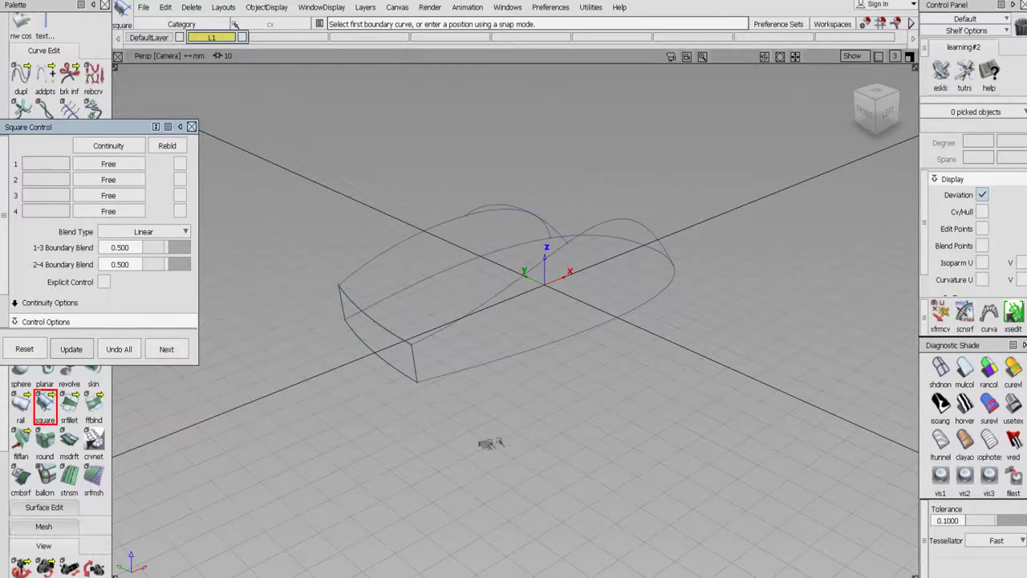
pyautogui.keyDown('alt'); pyautogui.keyDown('shift'); pyautogui.moveTo(520, 438); pyautogui.dragTo(354, 449); pyautogui.keyUp('shift'); pyautogui.keyUp('alt')
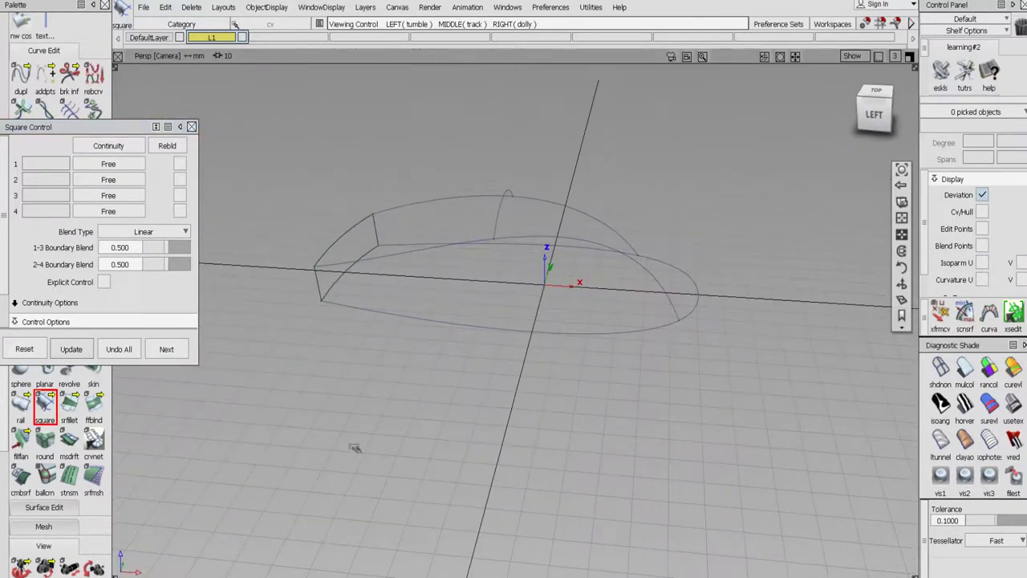
pyautogui.click(192, 127)
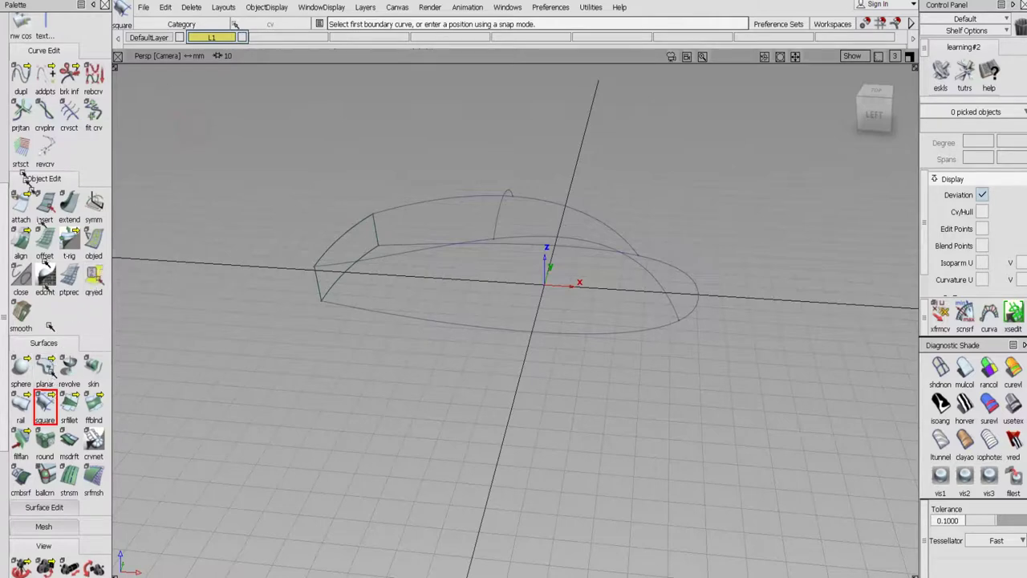
# Draw an edit-point curve from one end of the arched cross curve down to the base outline
pyautogui.scroll(5, 20, 160)
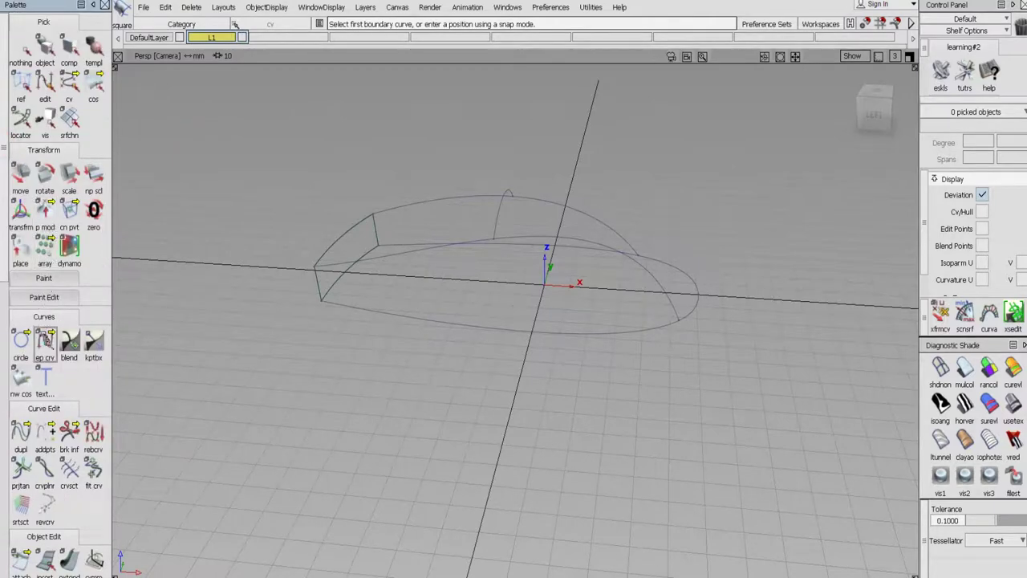
pyautogui.click(45, 341)
pyautogui.click(495, 252)
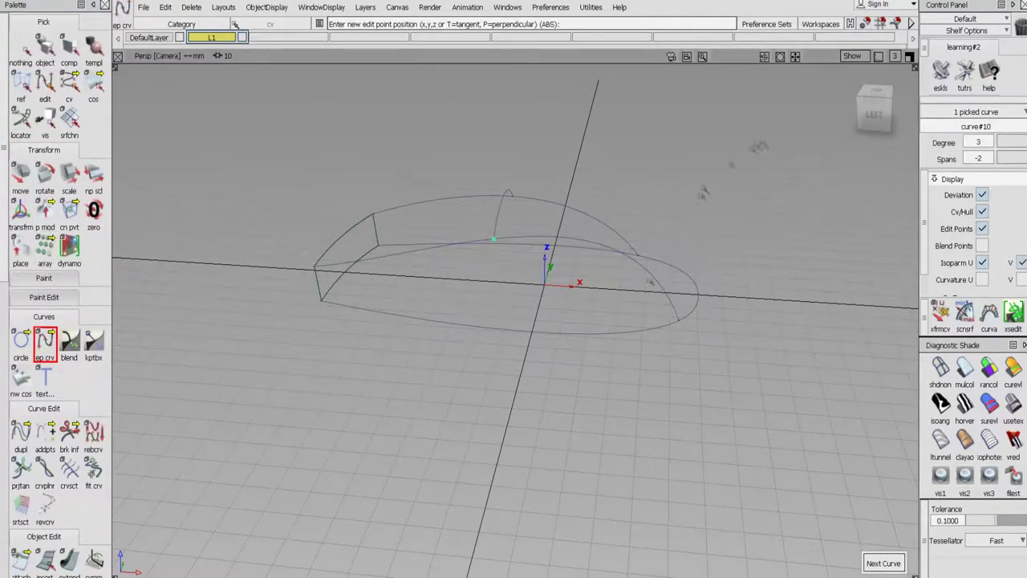
pyautogui.click(509, 331)
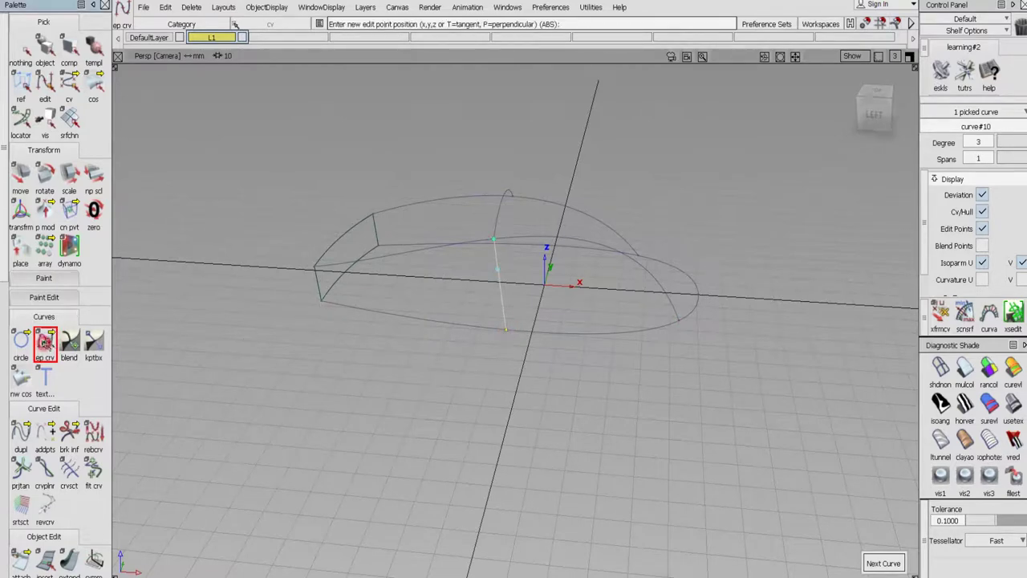
# Draw a second edit-point curve from the cross curve's other end down to the outline, and clear the selection
pyautogui.click(518, 212)
pyautogui.keyDown('alt'); pyautogui.keyDown('shift'); pyautogui.moveTo(660, 273); pyautogui.dragTo(560, 378); pyautogui.keyUp('shift'); pyautogui.keyUp('alt')
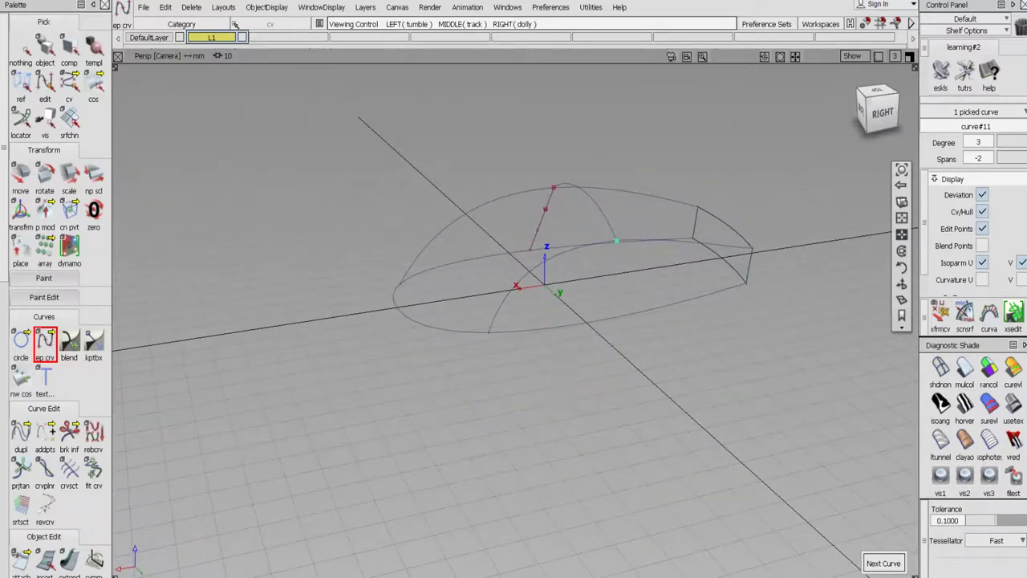
pyautogui.click(607, 321)
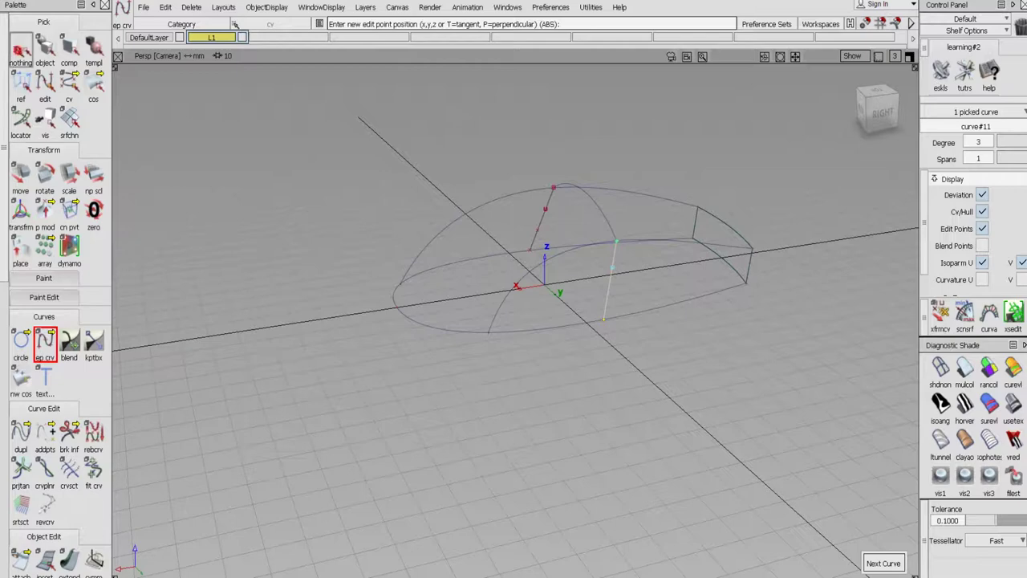
pyautogui.click(20, 50)
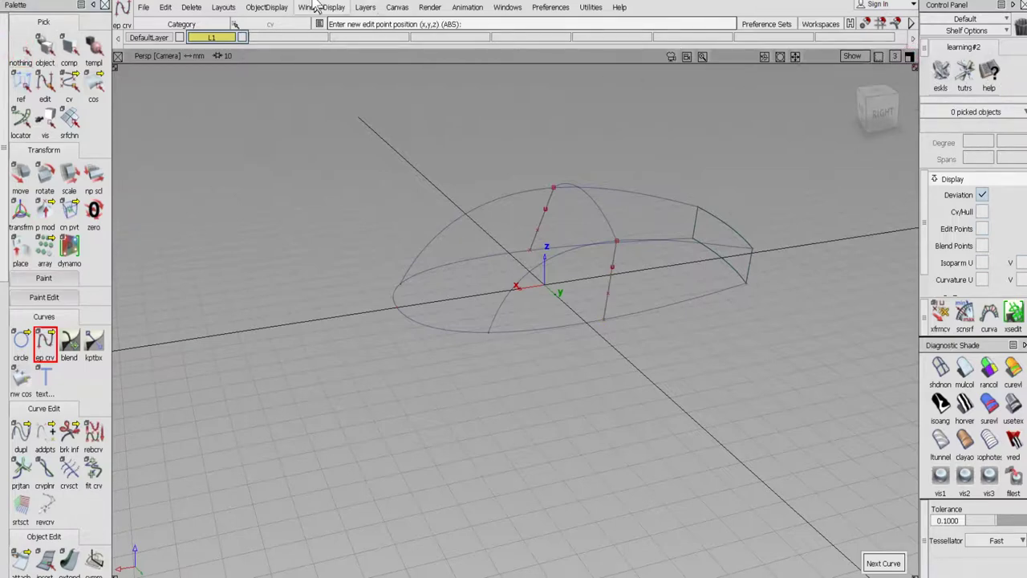
# Restore the All Windows layout, move the first side curve's two middle CVs inward in the Back view, and clear the selection
pyautogui.click(224, 7)
pyautogui.moveTo(245, 26)
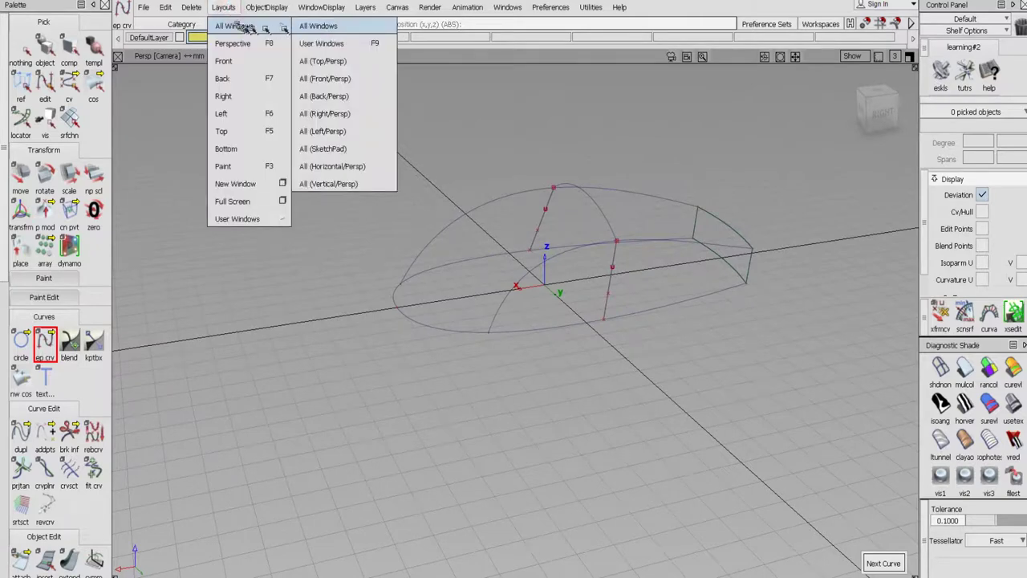
pyautogui.click(317, 27)
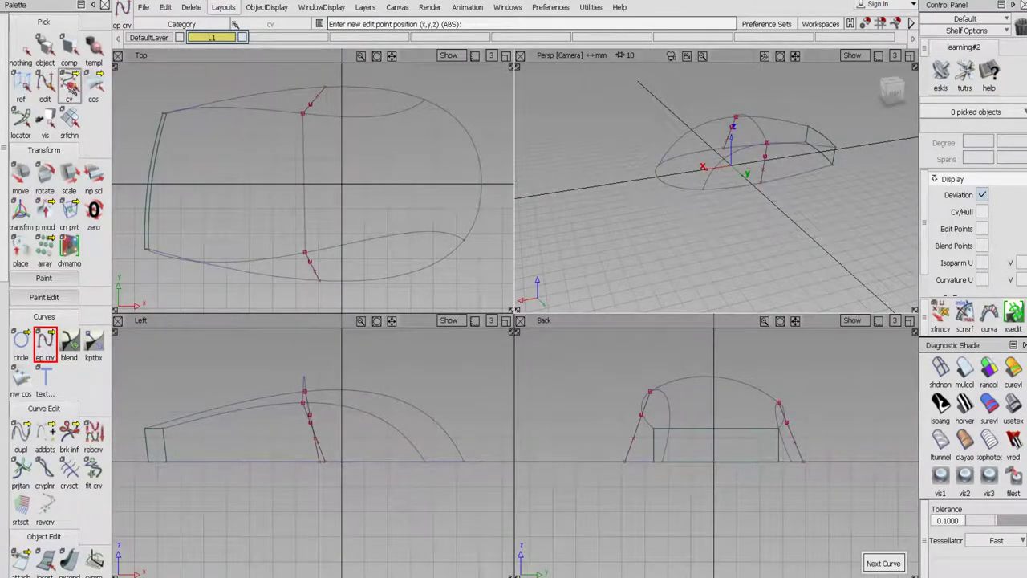
pyautogui.click(69, 82)
pyautogui.moveTo(628, 403); pyautogui.dragTo(643, 456)
pyautogui.click(20, 172)
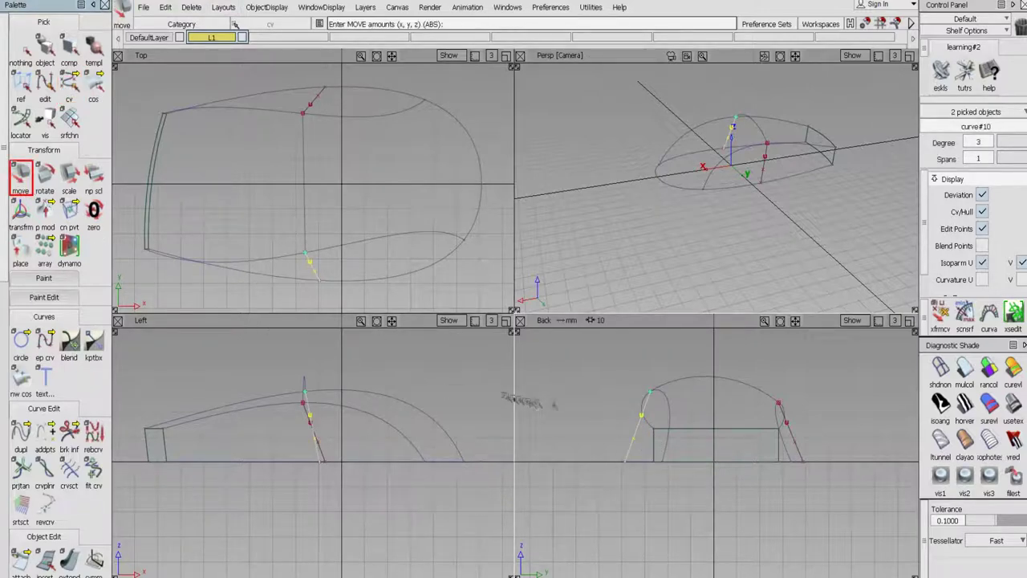
pyautogui.moveTo(552, 406); pyautogui.dragTo(579, 417)
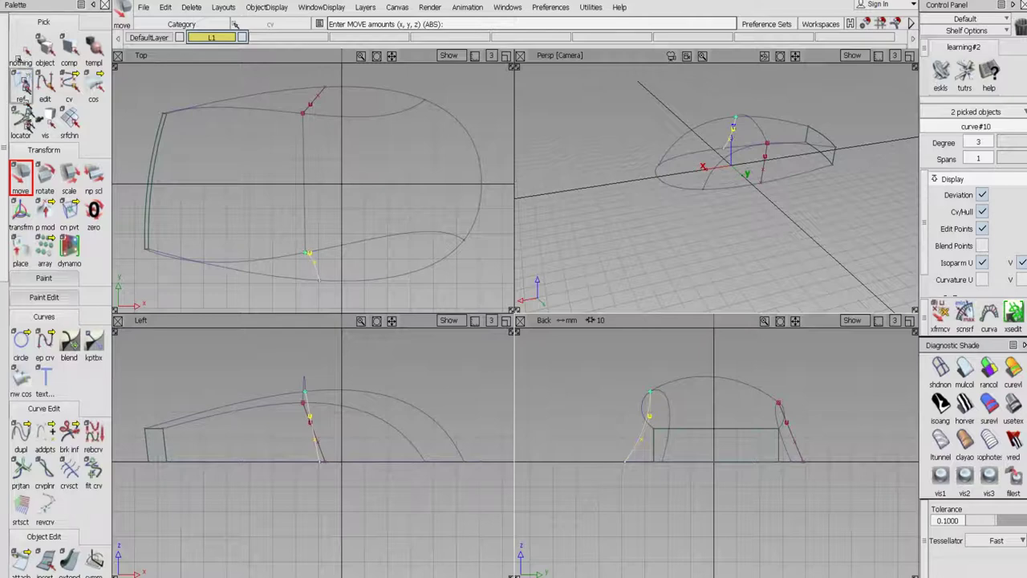
pyautogui.click(21, 49)
# Move the opposite side curve's two middle CVs inward and slightly down in the Back view, and check its shape in perspective
pyautogui.click(69, 84)
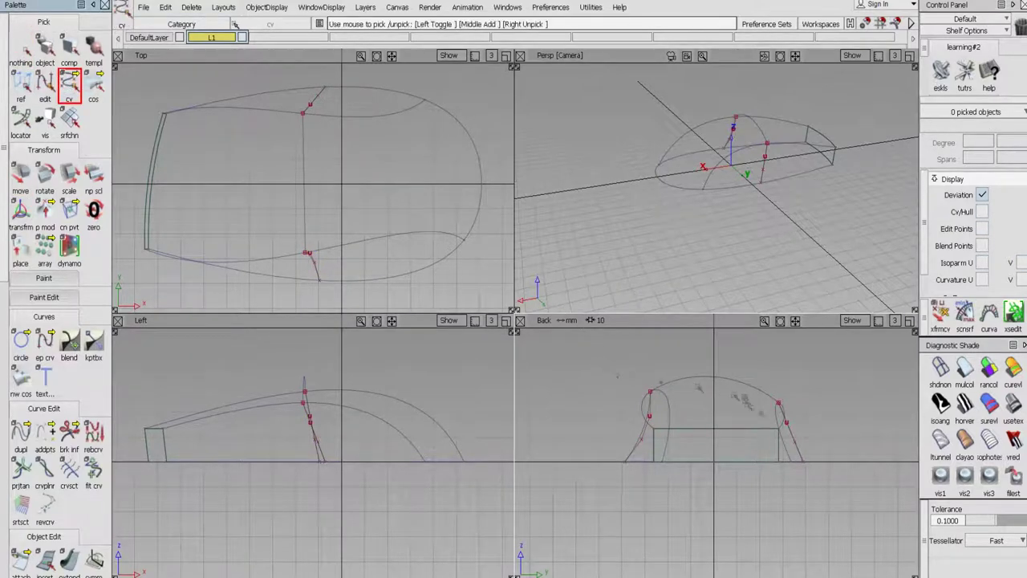
pyautogui.moveTo(775, 408); pyautogui.dragTo(811, 466)
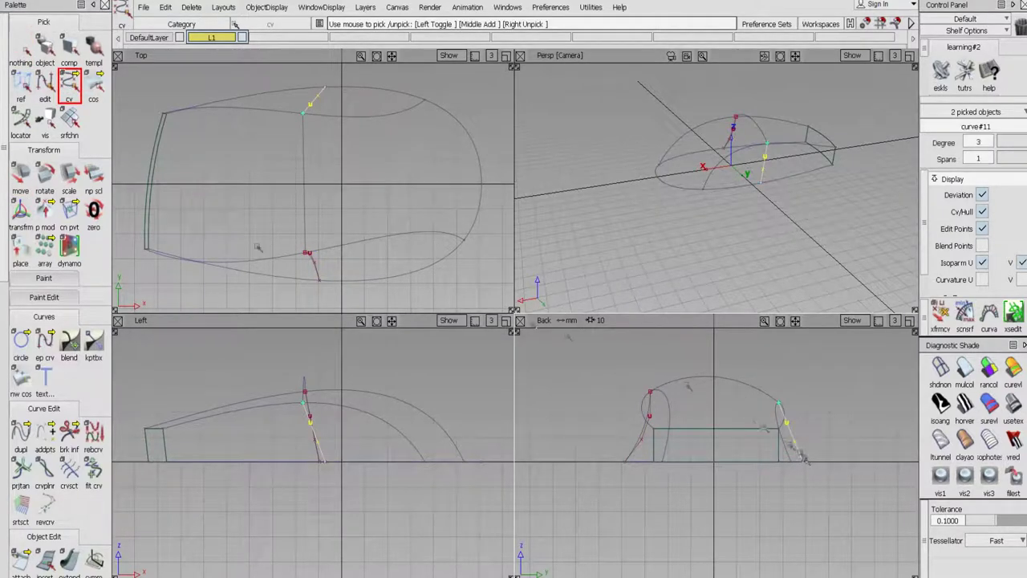
pyautogui.click(21, 177)
pyautogui.moveTo(817, 419); pyautogui.dragTo(827, 412)
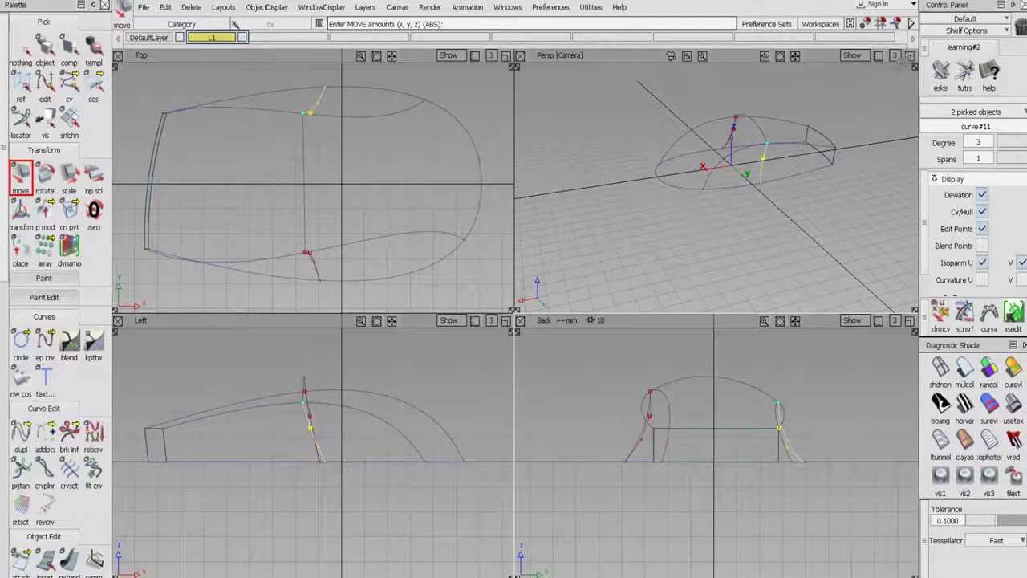
pyautogui.click(908, 56)
pyautogui.keyDown('alt'); pyautogui.keyDown('shift'); pyautogui.moveTo(457, 225); pyautogui.dragTo(357, 208); pyautogui.keyUp('shift'); pyautogui.keyUp('alt')
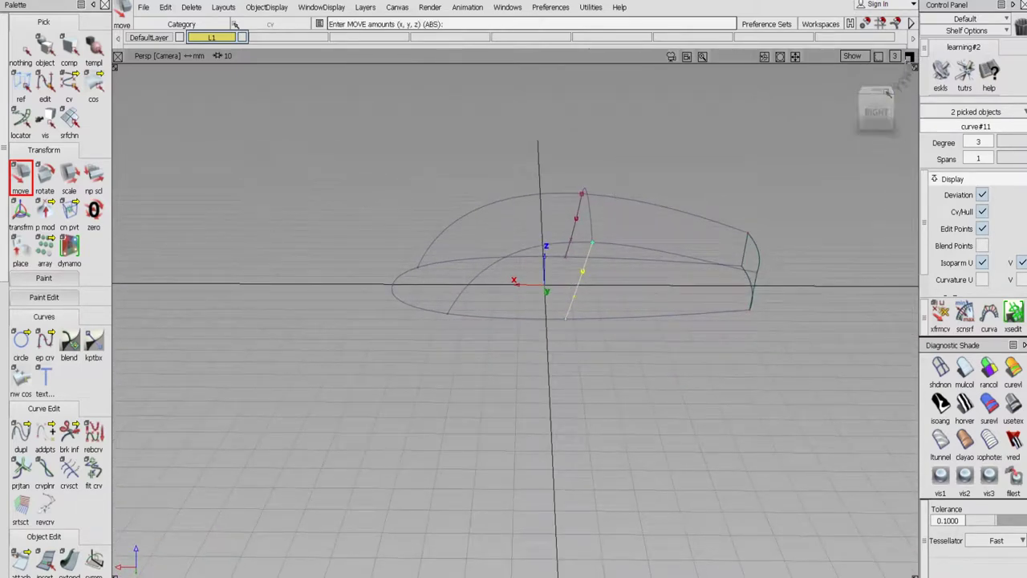
pyautogui.click(912, 54)
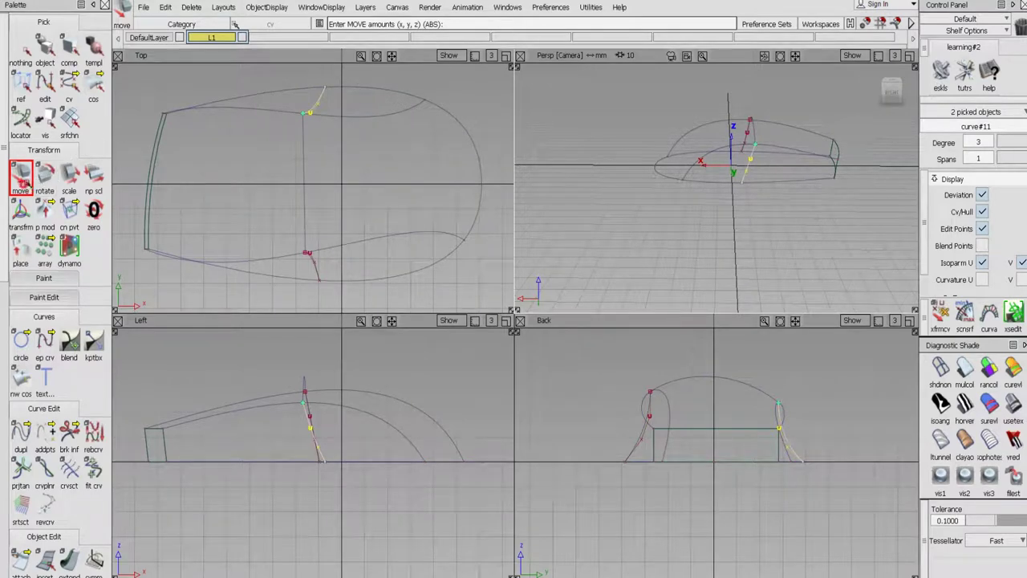
# Shift both side section curves' middle CVs lengthwise toward the flat end, working in the Top and Left views, to line up with the cross curve
pyautogui.moveTo(478, 109); pyautogui.dragTo(456, 105, button='middle')
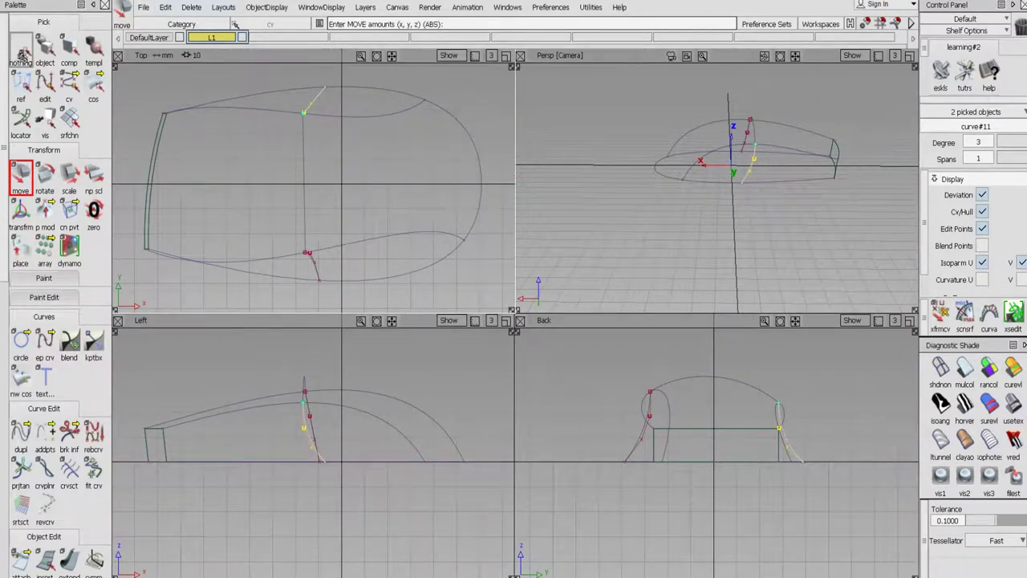
pyautogui.click(20, 50)
pyautogui.click(69, 81)
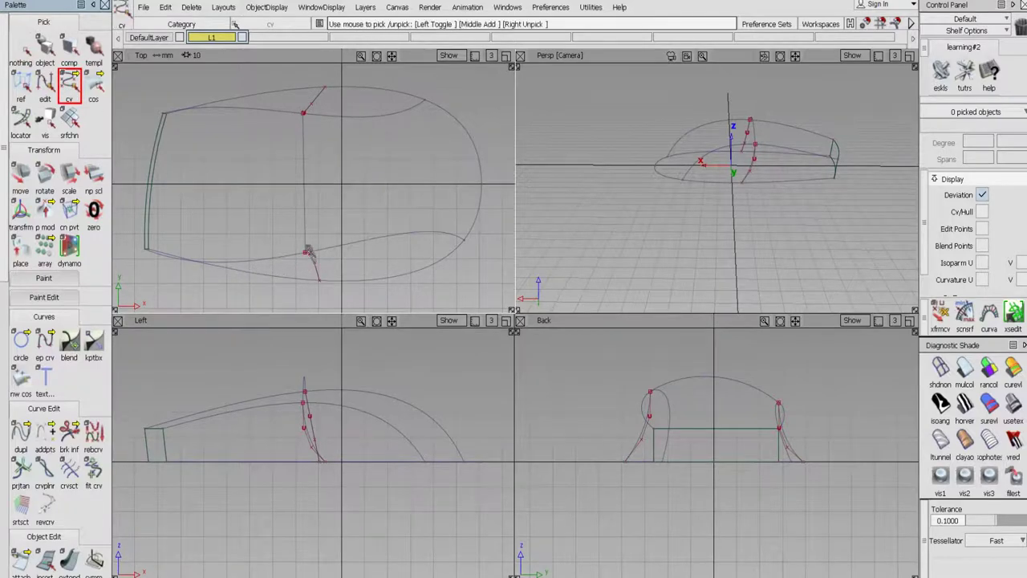
pyautogui.moveTo(298, 244); pyautogui.dragTo(326, 271)
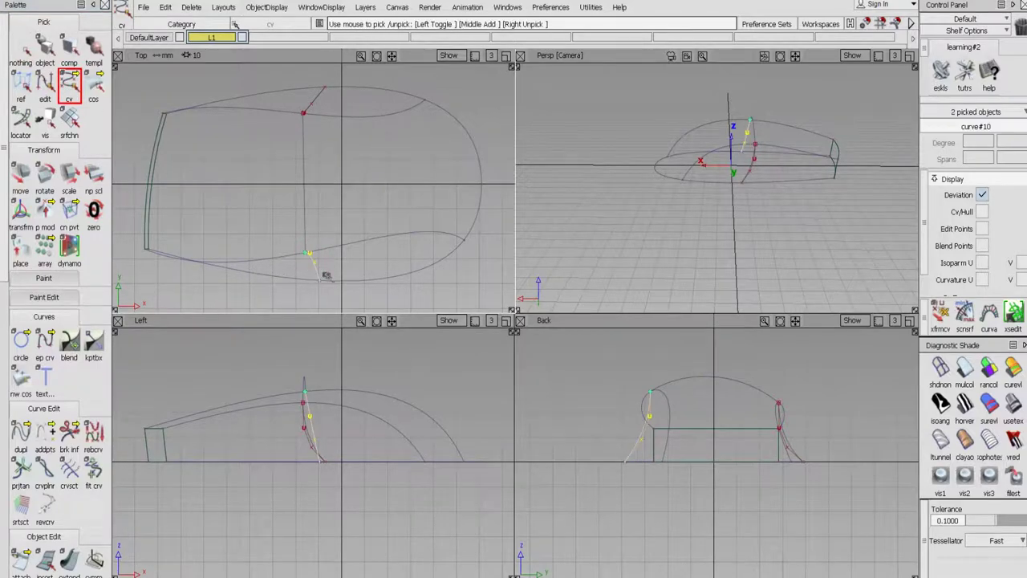
pyautogui.click(20, 173)
pyautogui.moveTo(397, 362); pyautogui.dragTo(401, 355, button='middle')
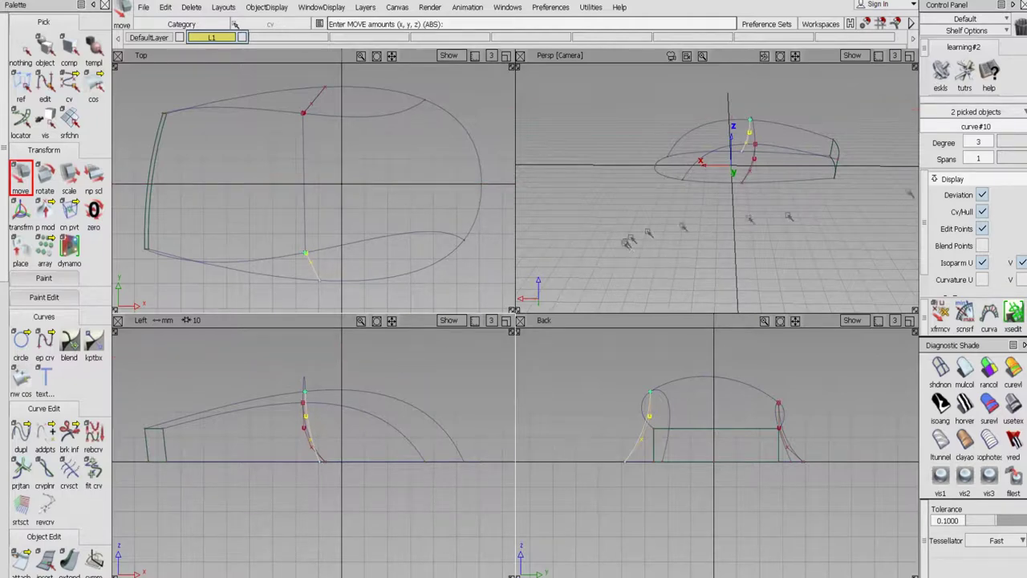
# Maximize the perspective view, pick the side section curves and turn off their CV/hull display
pyautogui.click(908, 56)
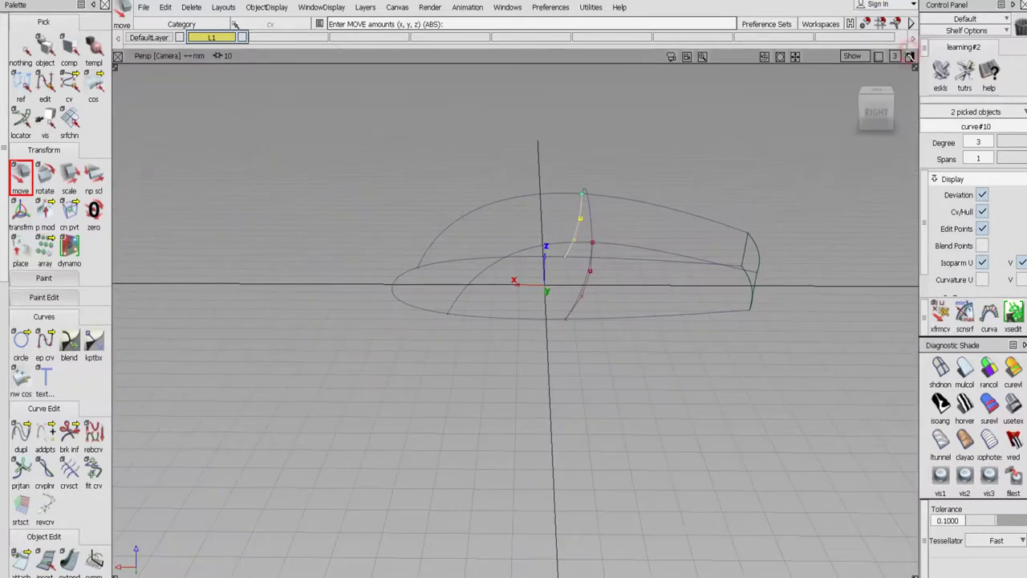
pyautogui.keyDown('alt'); pyautogui.keyDown('shift'); pyautogui.moveTo(761, 277); pyautogui.dragTo(591, 284); pyautogui.keyUp('shift'); pyautogui.keyUp('alt')
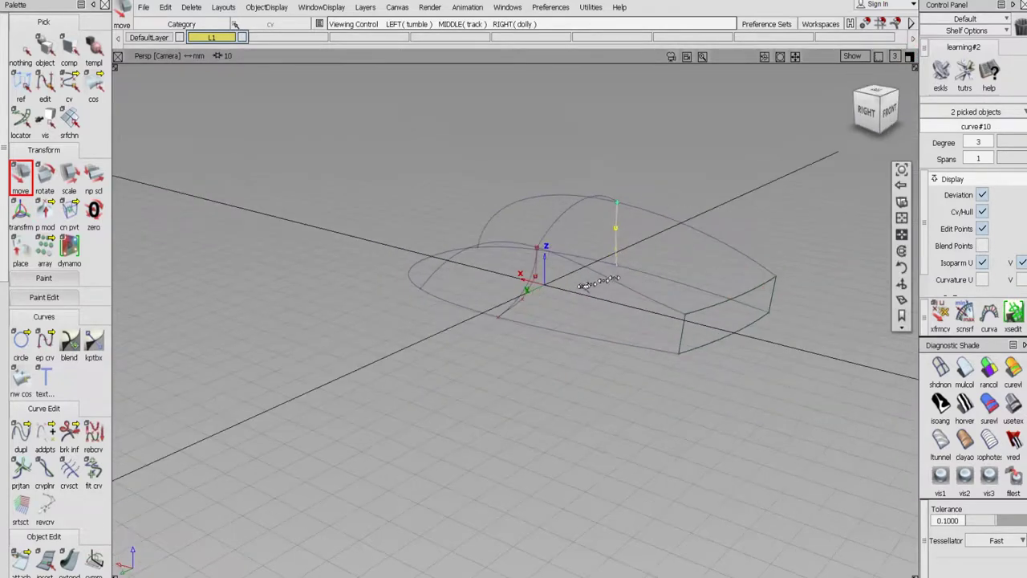
pyautogui.click(48, 50)
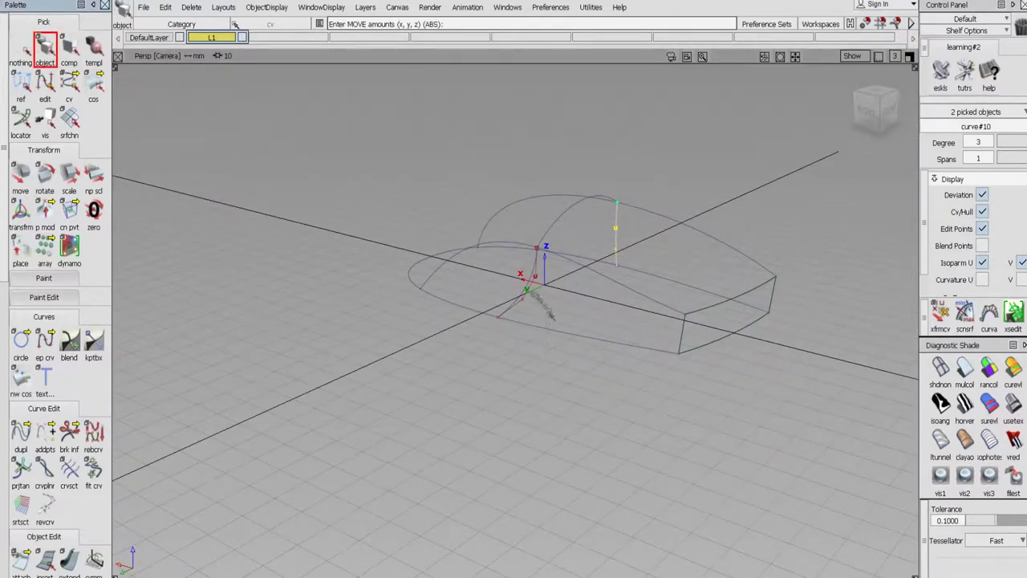
pyautogui.click(572, 308)
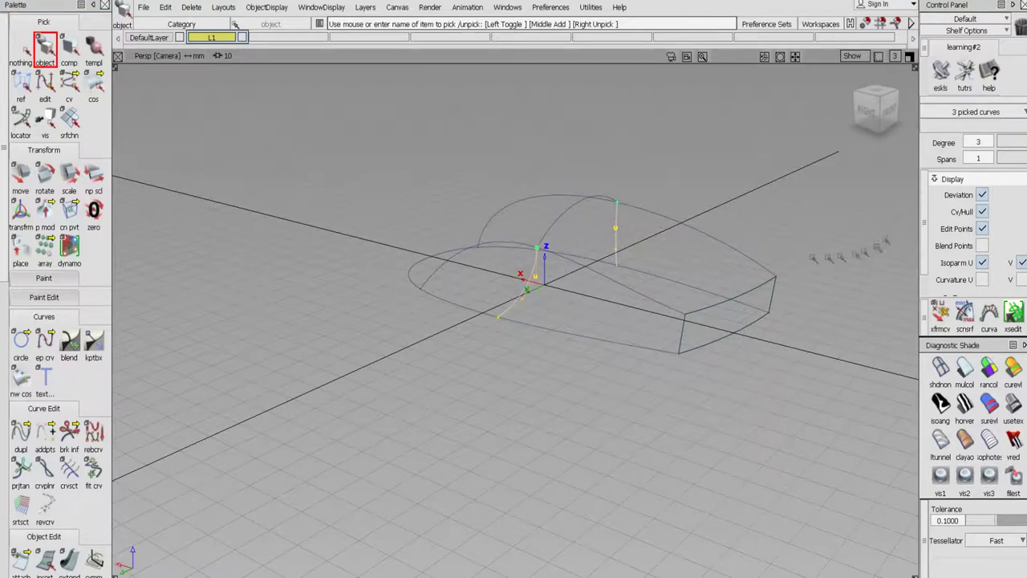
pyautogui.click(982, 211)
# Build a Square surface from one short flat-end curve, the adjoining arched side curve, the section curve and the base outline, with Free continuity
pyautogui.keyDown('alt'); pyautogui.keyDown('shift'); pyautogui.moveTo(736, 300); pyautogui.dragTo(404, 312); pyautogui.keyUp('shift'); pyautogui.keyUp('alt')
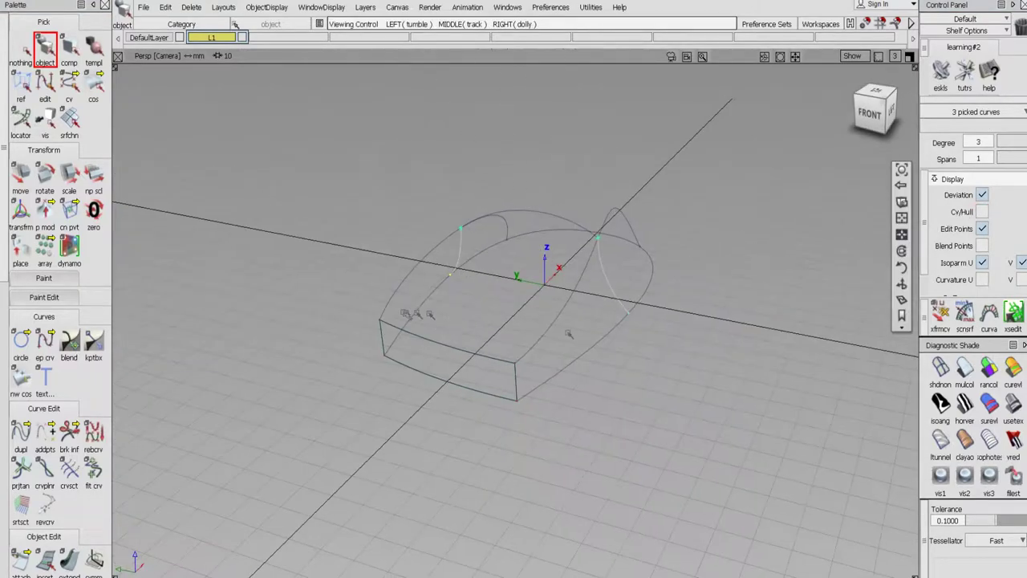
pyautogui.keyDown('alt'); pyautogui.keyDown('shift'); pyautogui.moveTo(631, 351); pyautogui.dragTo(500, 374); pyautogui.keyUp('shift'); pyautogui.keyUp('alt')
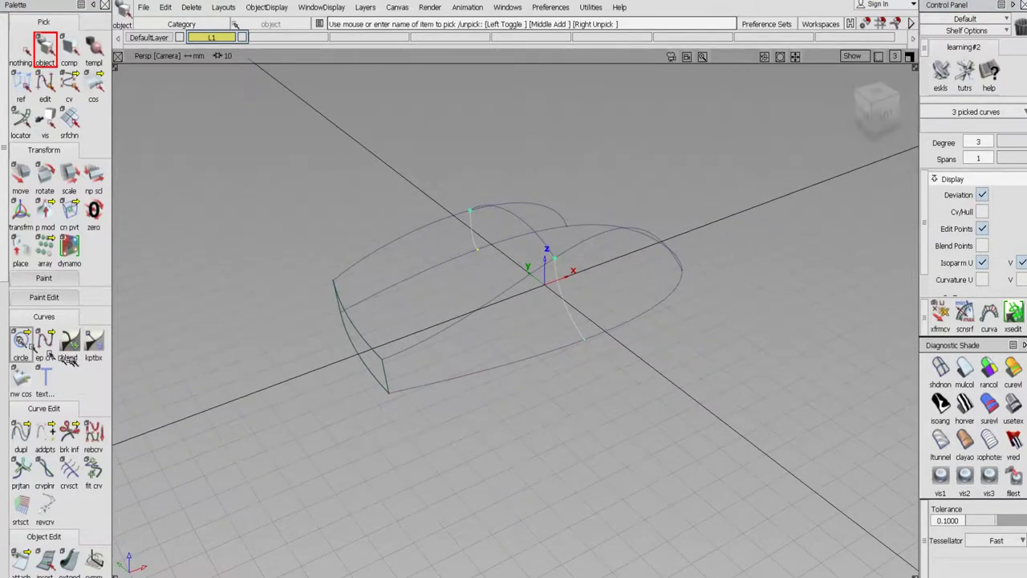
pyautogui.scroll(-5, 8, 329)
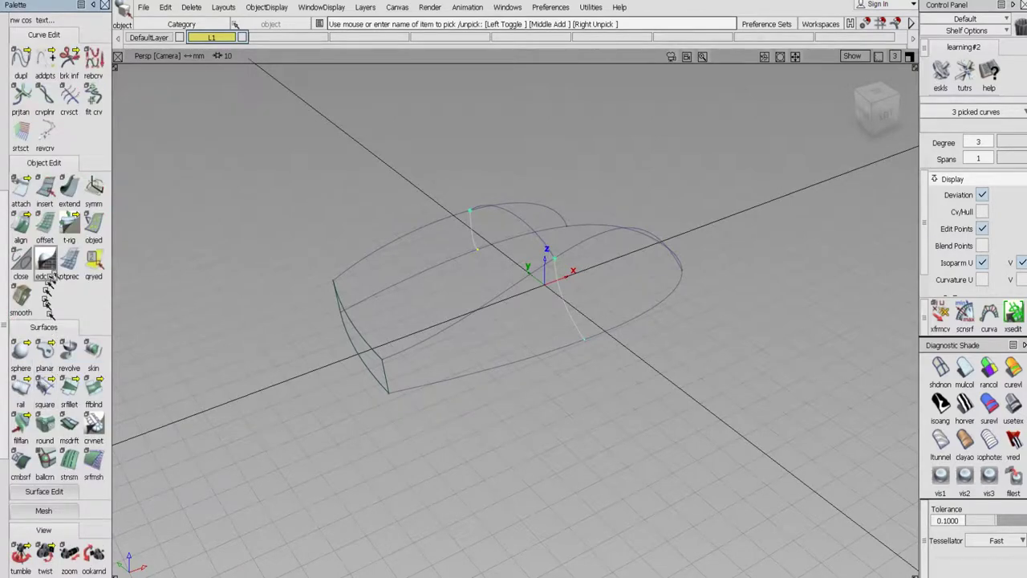
pyautogui.click(45, 392)
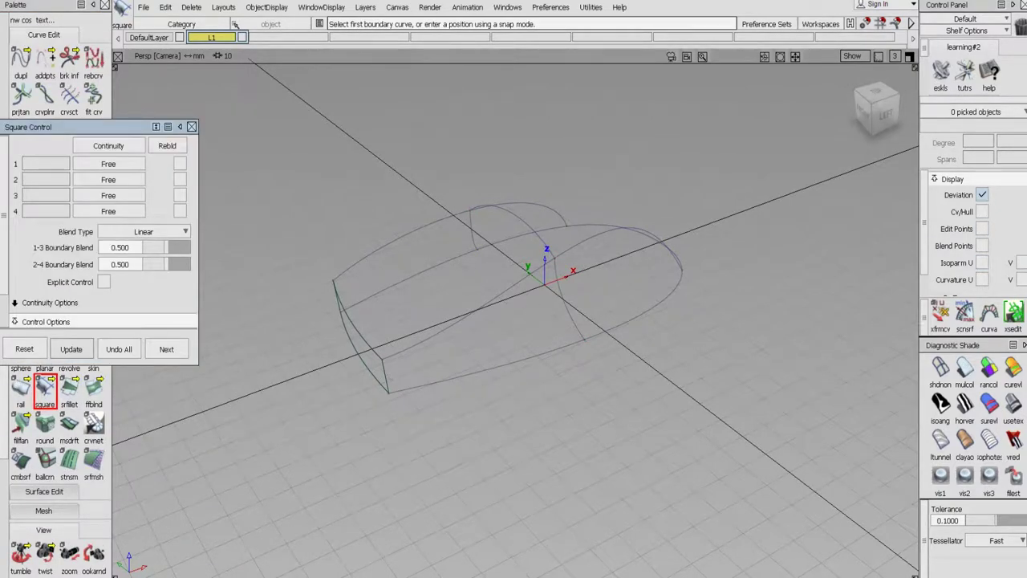
pyautogui.click(388, 371)
pyautogui.click(391, 362)
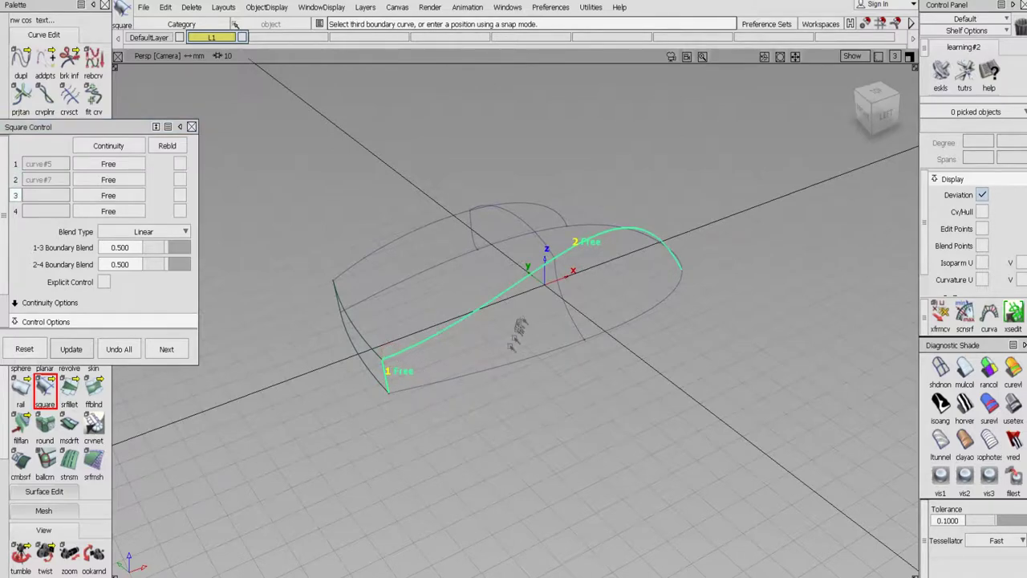
pyautogui.click(561, 303)
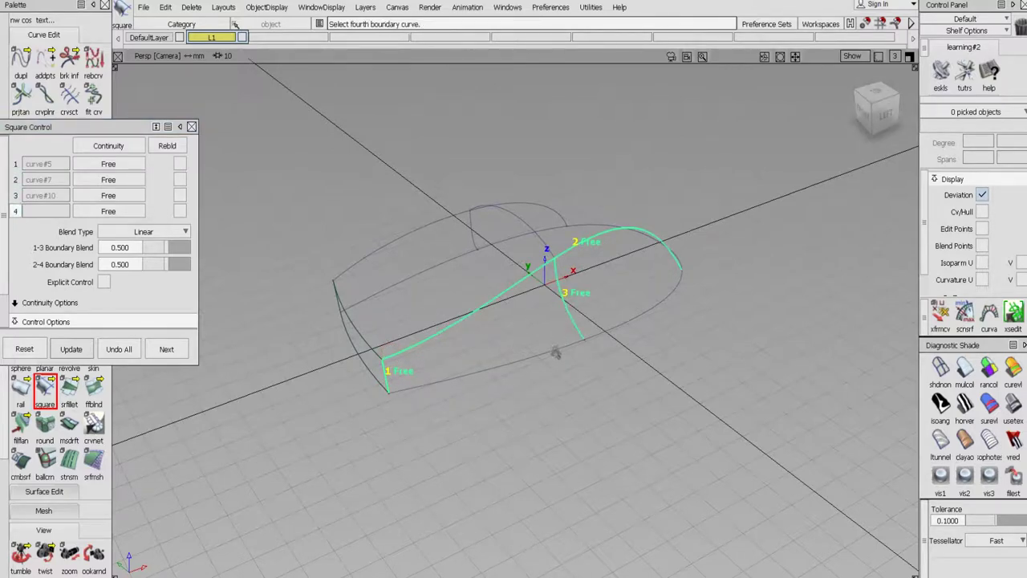
pyautogui.click(556, 350)
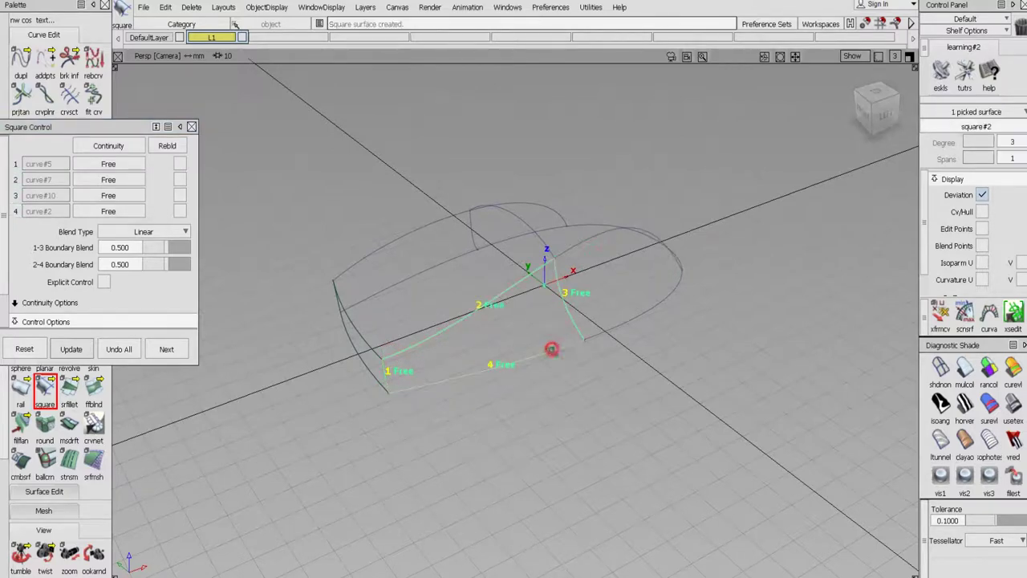
pyautogui.click(167, 350)
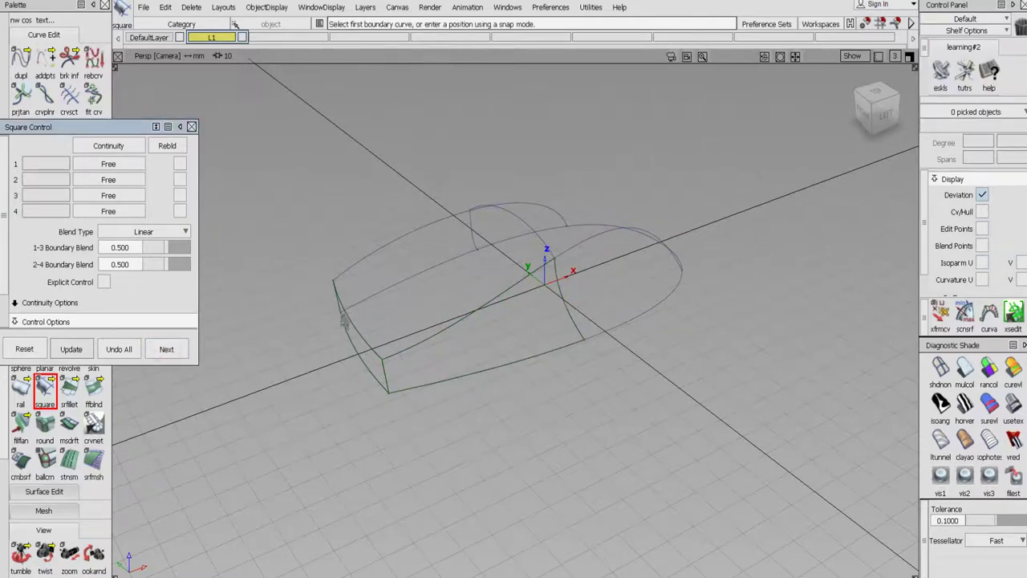
# Build the matching Square surface on the opposite side from its flat-end, arched side, section and base outline curves, with Free continuity
pyautogui.keyDown('alt'); pyautogui.keyDown('shift'); pyautogui.moveTo(350, 322); pyautogui.dragTo(390, 308); pyautogui.keyUp('shift'); pyautogui.keyUp('alt')
pyautogui.click(343, 311)
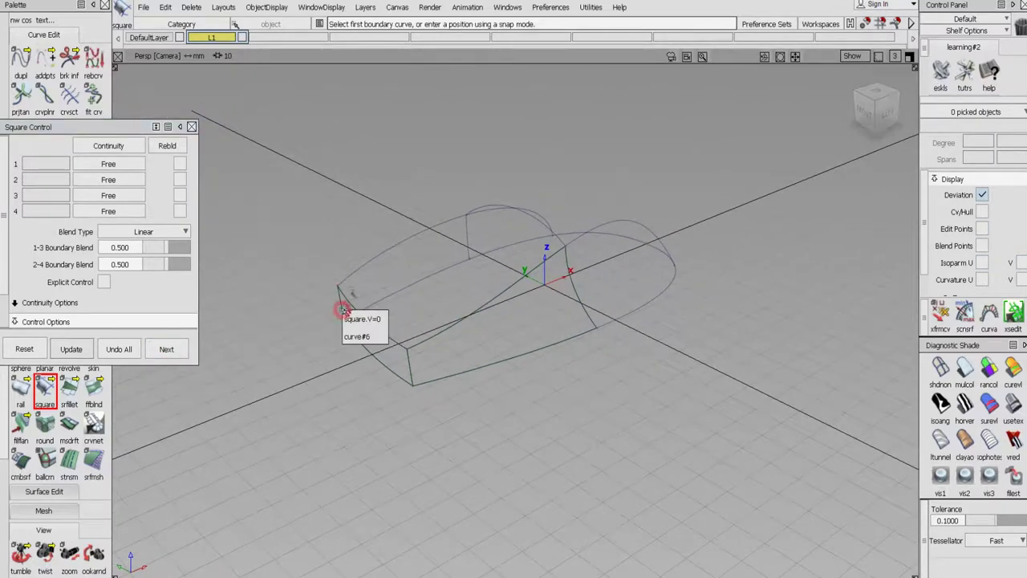
pyautogui.click(359, 327)
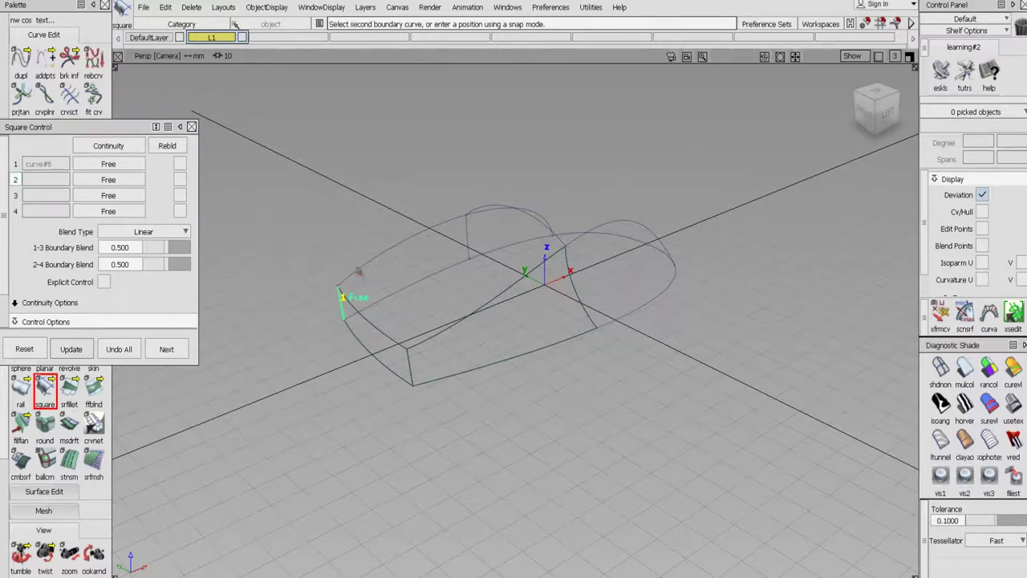
pyautogui.click(362, 274)
pyautogui.click(466, 252)
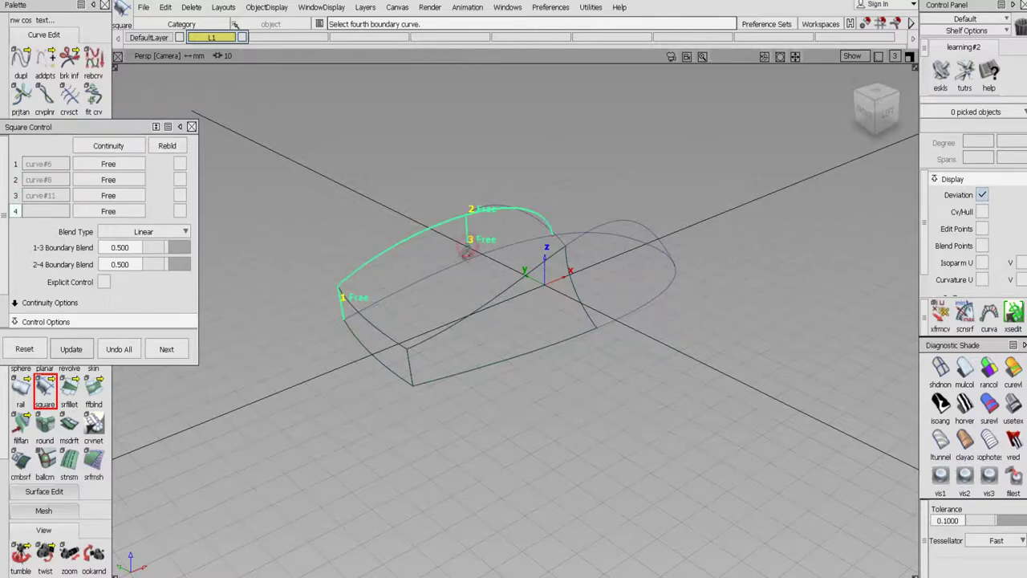
pyautogui.click(458, 274)
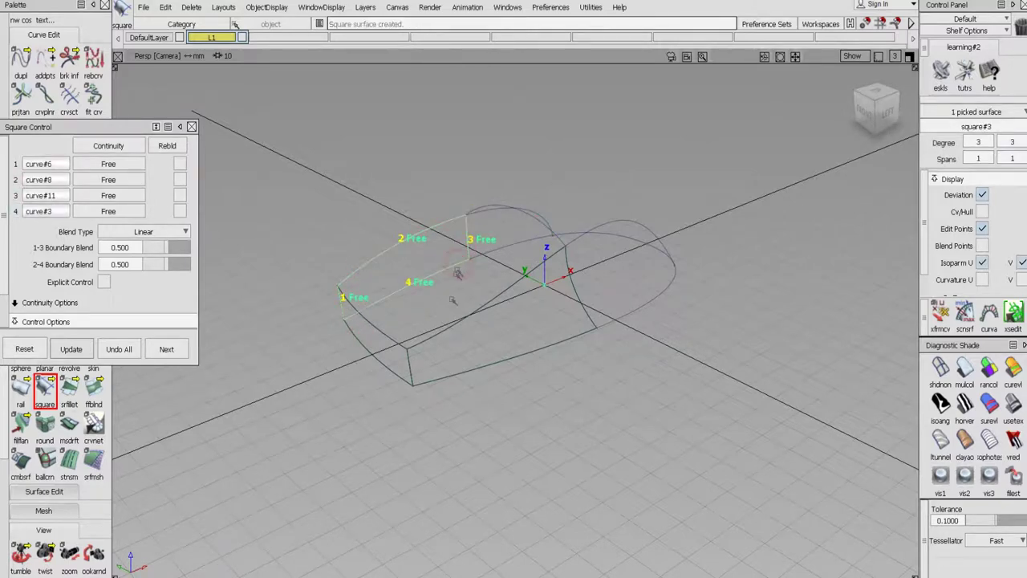
pyautogui.click(166, 349)
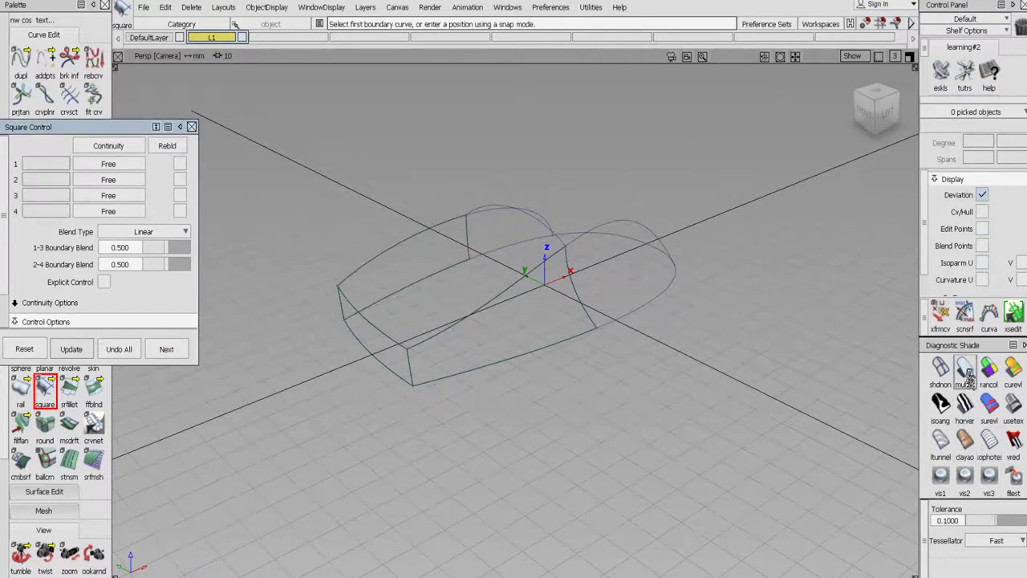
# Inspect the side surfaces with clay shading at tolerance 0.01 and with zebra stripes, and turn the diagnostic shading off
pyautogui.click(966, 440)
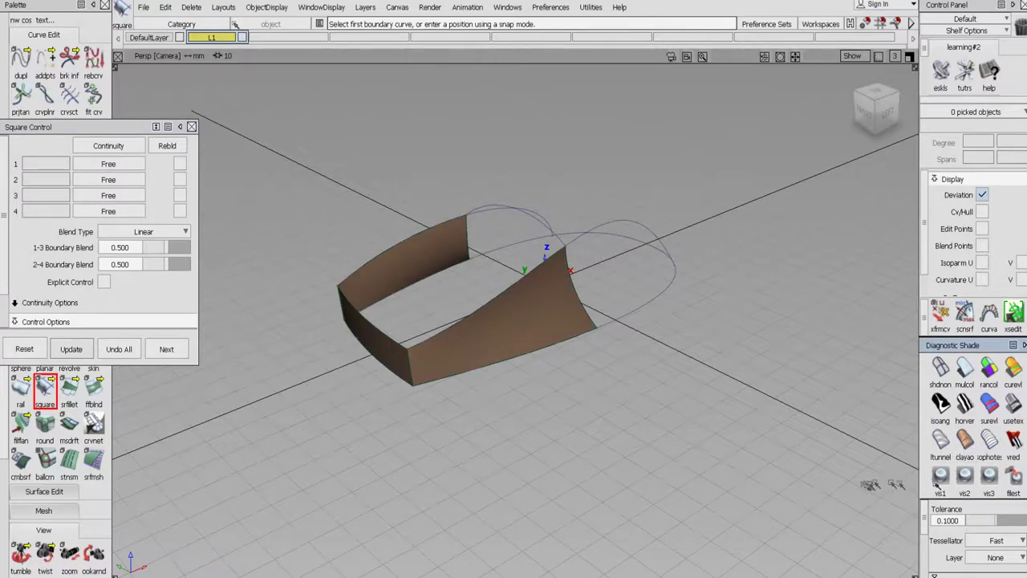
pyautogui.moveTo(982, 522); pyautogui.dragTo(972, 523)
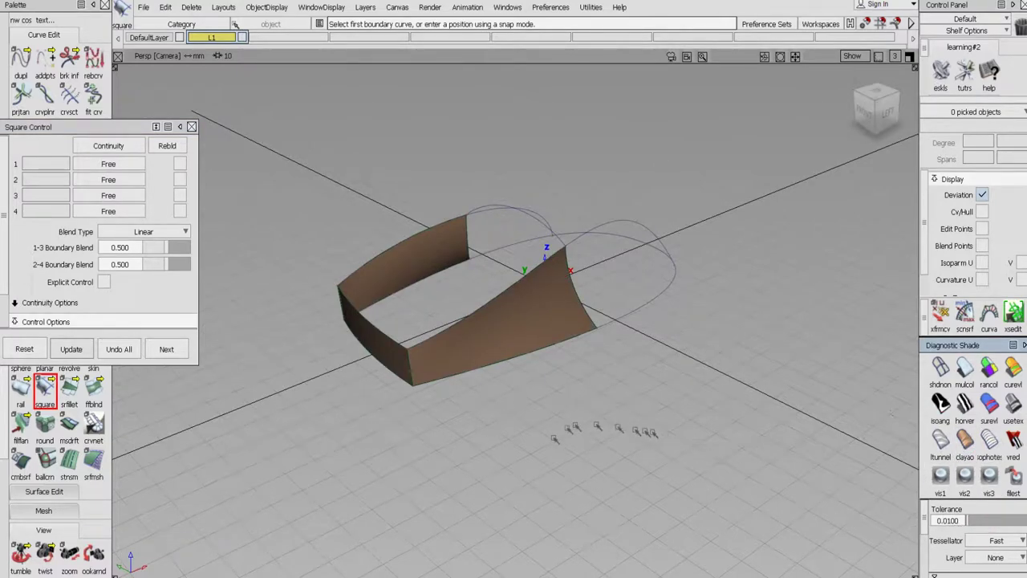
pyautogui.keyDown('alt'); pyautogui.keyDown('shift'); pyautogui.moveTo(554, 426); pyautogui.dragTo(504, 418); pyautogui.keyUp('shift'); pyautogui.keyUp('alt')
pyautogui.click(964, 403)
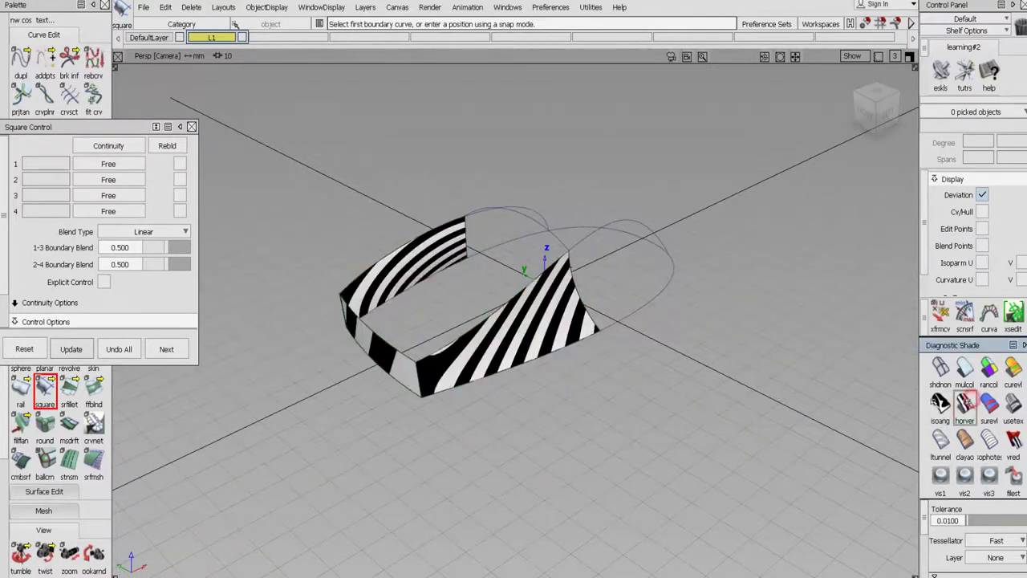
pyautogui.keyDown('alt'); pyautogui.keyDown('shift'); pyautogui.moveTo(688, 437); pyautogui.dragTo(712, 461); pyautogui.keyUp('shift'); pyautogui.keyUp('alt')
pyautogui.click(940, 366)
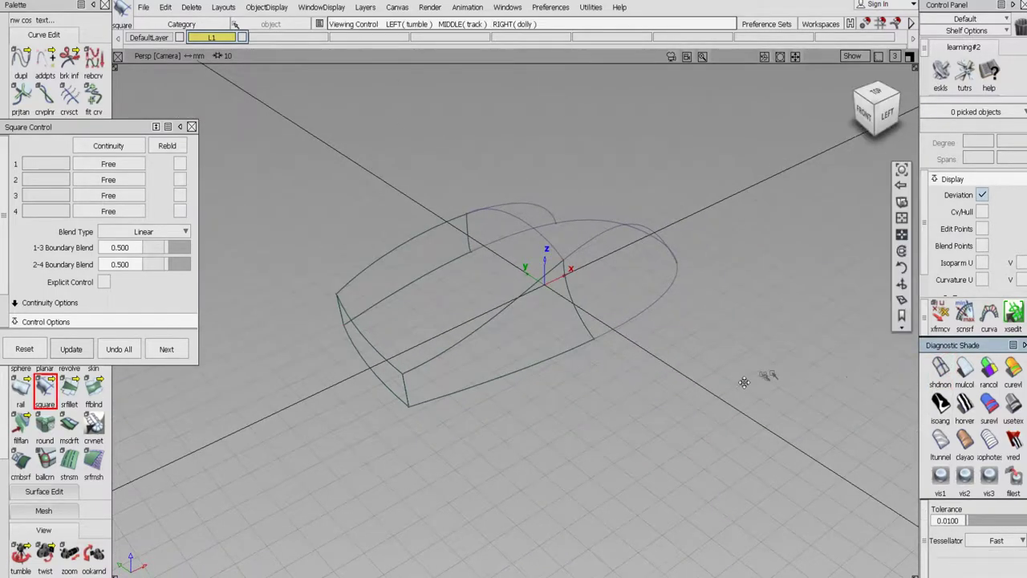
# Close the Square options and start an edit-point curve where the arched side curve meets the outline's rounded end
pyautogui.keyDown('alt'); pyautogui.keyDown('shift'); pyautogui.moveTo(768, 376); pyautogui.dragTo(716, 399); pyautogui.keyUp('shift'); pyautogui.keyUp('alt')
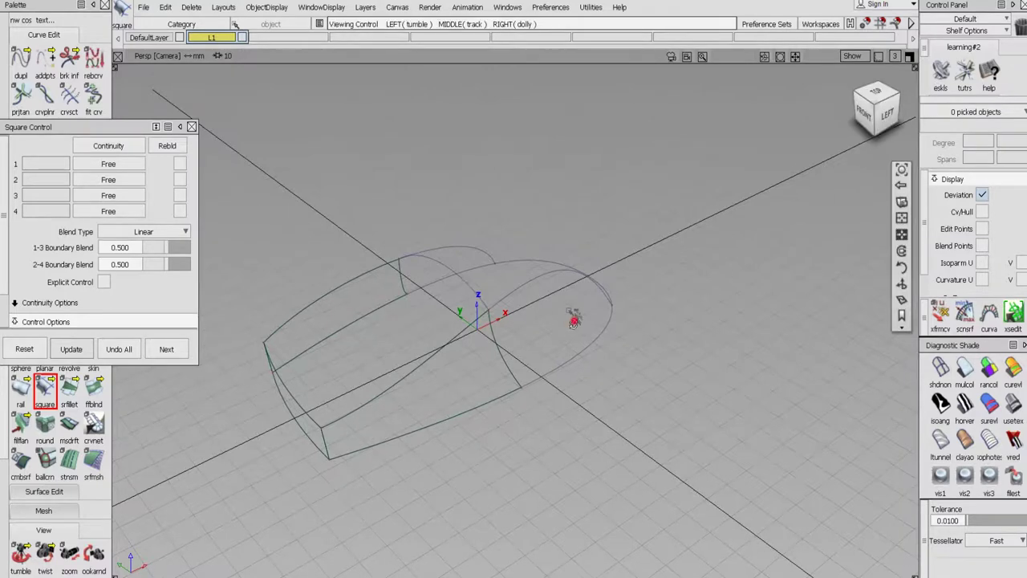
pyautogui.keyDown('alt'); pyautogui.keyDown('shift'); pyautogui.moveTo(575, 312); pyautogui.dragTo(506, 362); pyautogui.keyUp('shift'); pyautogui.keyUp('alt')
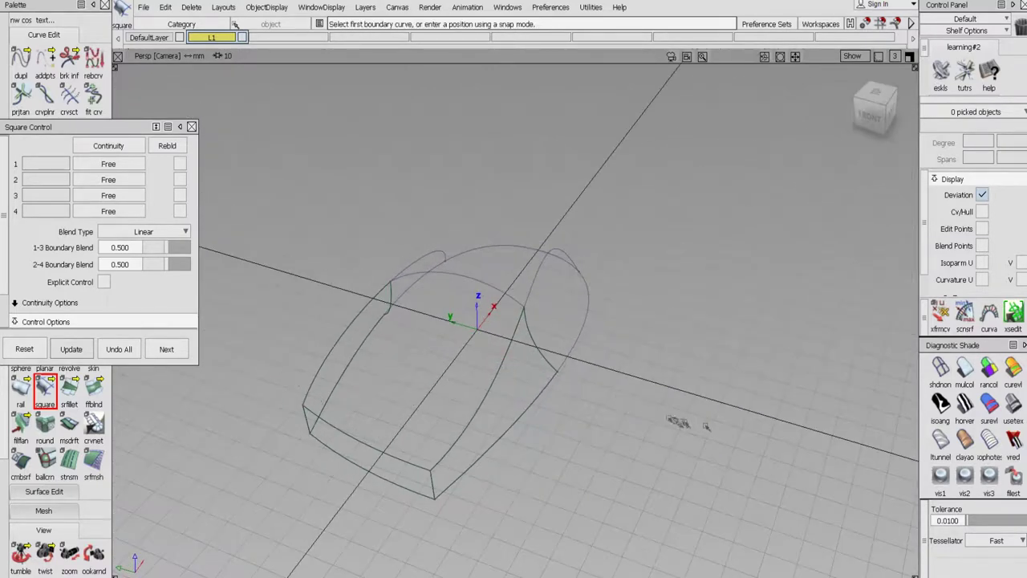
pyautogui.keyDown('alt'); pyautogui.keyDown('shift'); pyautogui.moveTo(688, 431); pyautogui.dragTo(499, 428); pyautogui.keyUp('shift'); pyautogui.keyUp('alt')
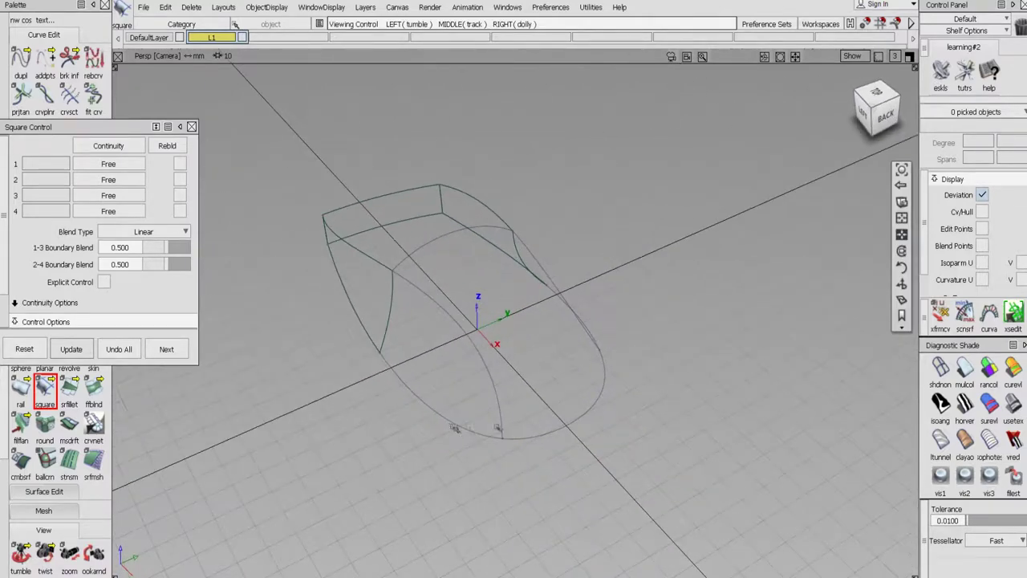
pyautogui.click(192, 127)
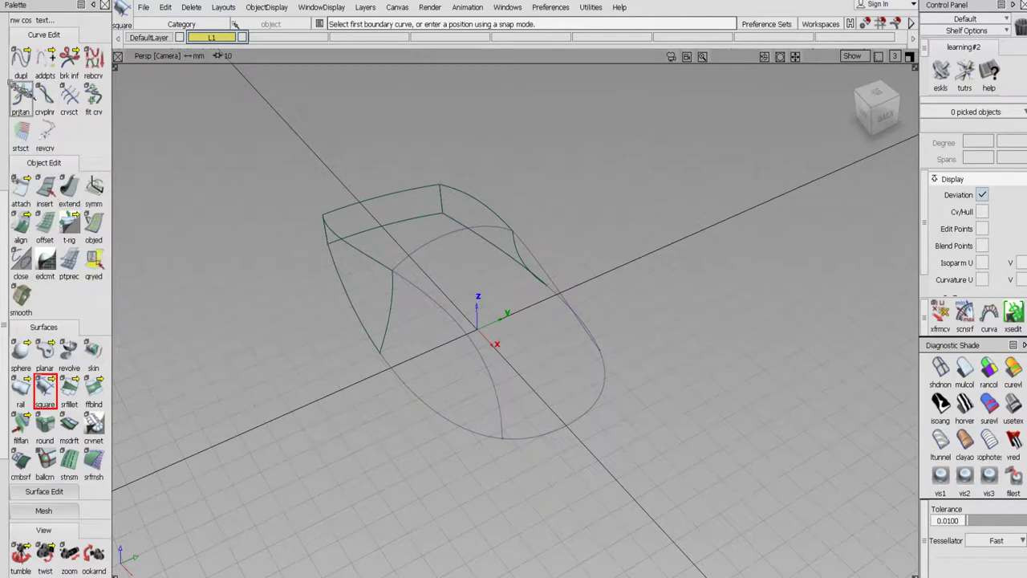
pyautogui.scroll(5, 20, 97)
pyautogui.click(45, 340)
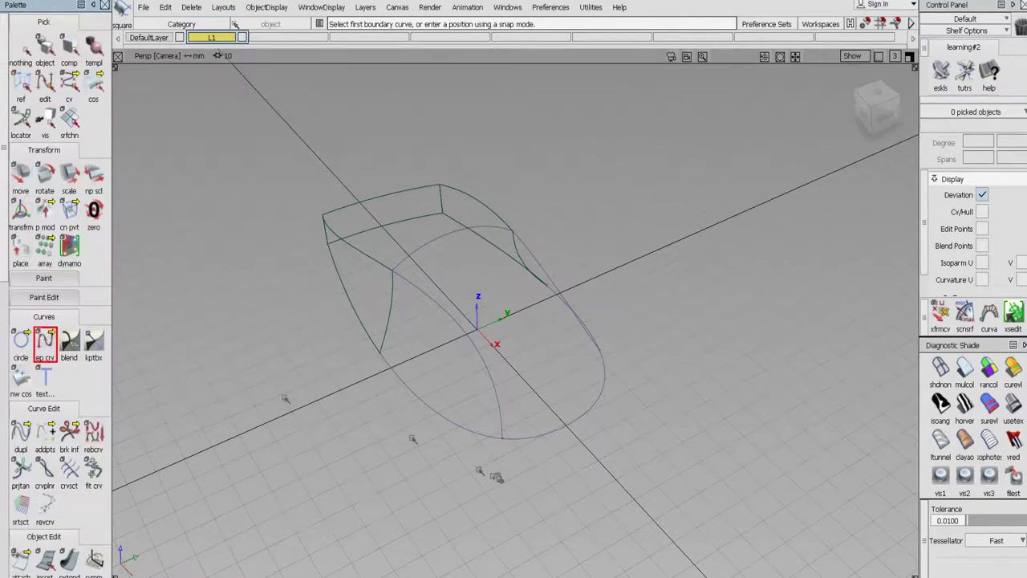
pyautogui.click(507, 445)
# Extend the edit-point curve with closely spaced points along the outline's rounded end to the opposite arched side curve's end
pyautogui.hotkey('shift', 'alt')
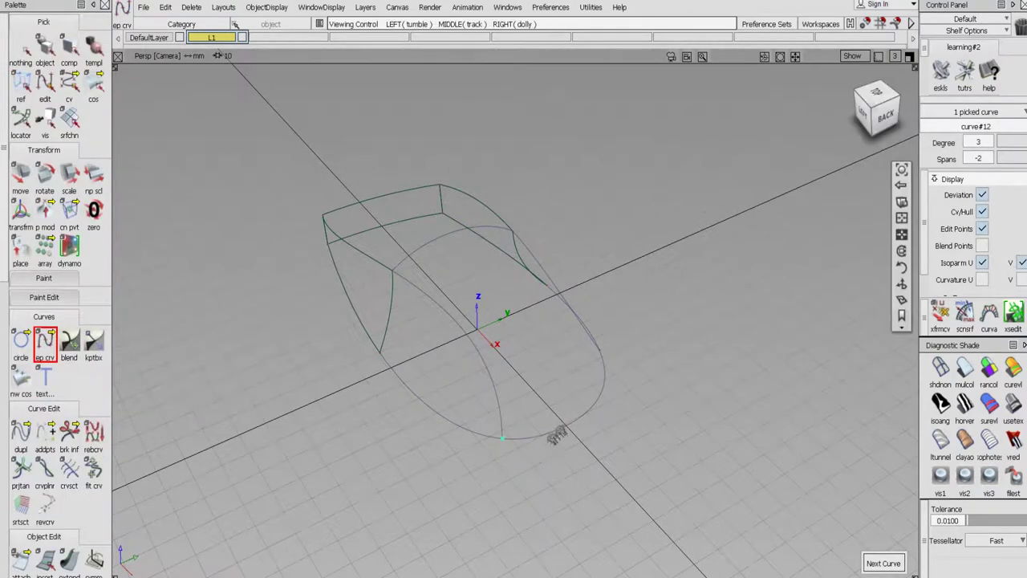
pyautogui.keyDown('alt'); pyautogui.keyDown('shift'); pyautogui.moveTo(567, 427); pyautogui.dragTo(701, 428); pyautogui.keyUp('shift'); pyautogui.keyUp('alt')
pyautogui.keyDown('alt'); pyautogui.keyDown('shift'); pyautogui.moveTo(473, 372); pyautogui.dragTo(367, 349, button='middle'); pyautogui.keyUp('shift'); pyautogui.keyUp('alt')
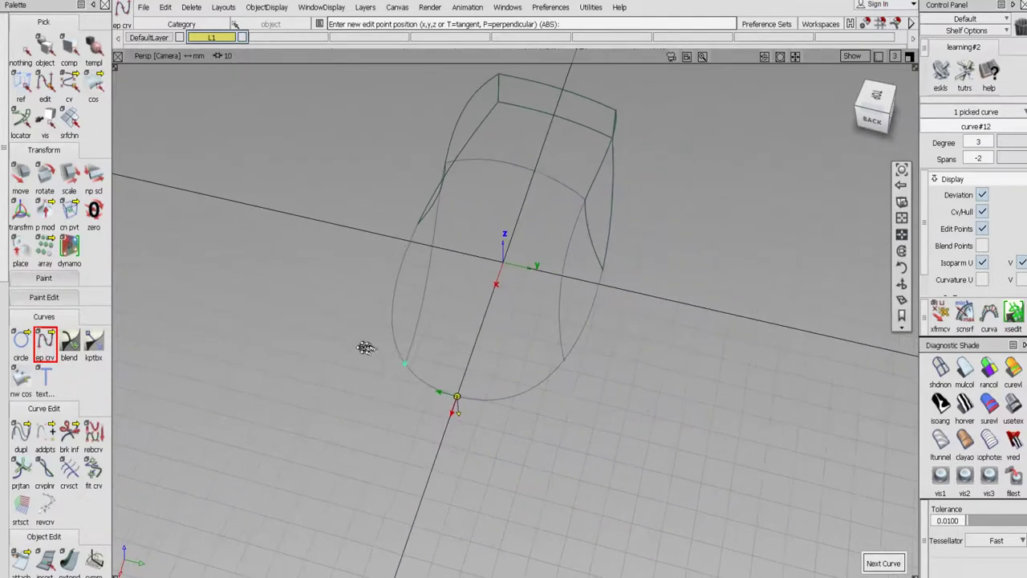
pyautogui.keyDown('alt'); pyautogui.keyDown('shift'); pyautogui.moveTo(560, 419); pyautogui.dragTo(604, 399, button='right'); pyautogui.keyUp('shift'); pyautogui.keyUp('alt')
pyautogui.keyDown('alt'); pyautogui.keyDown('shift'); pyautogui.moveTo(647, 414); pyautogui.dragTo(574, 399, button='middle'); pyautogui.keyUp('shift'); pyautogui.keyUp('alt')
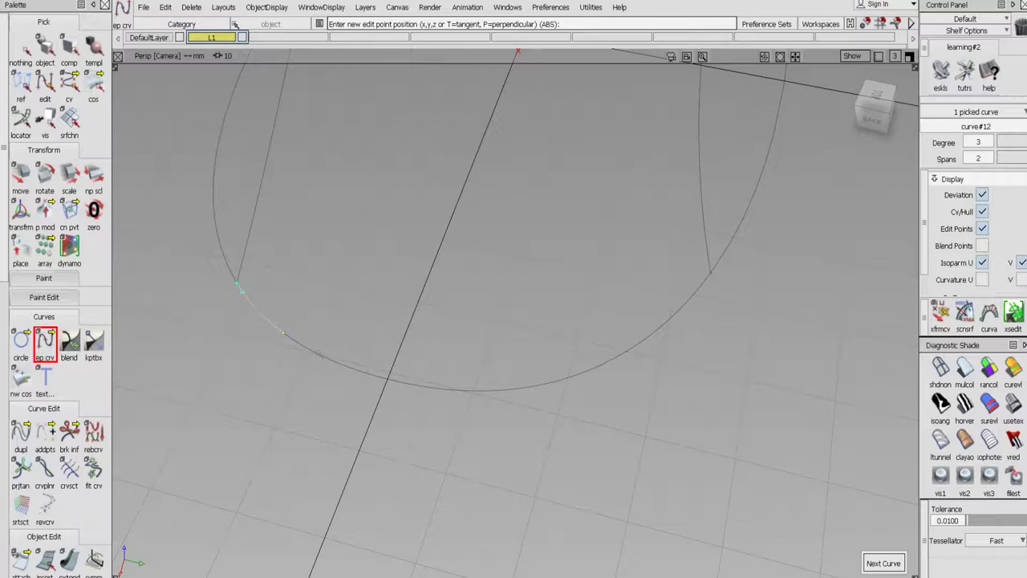
pyautogui.click(316, 352)
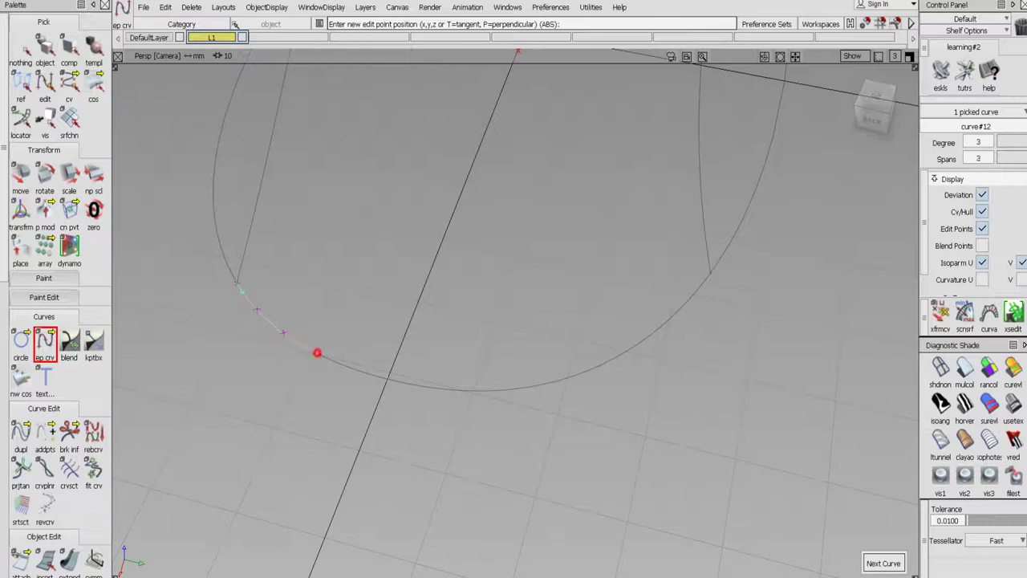
pyautogui.click(350, 368)
pyautogui.click(387, 379)
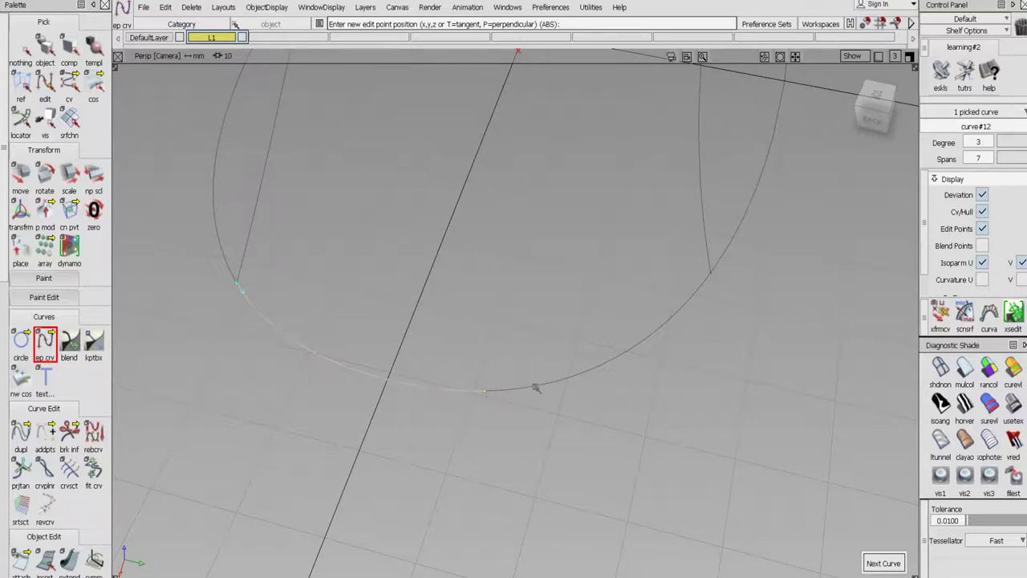
pyautogui.click(592, 369)
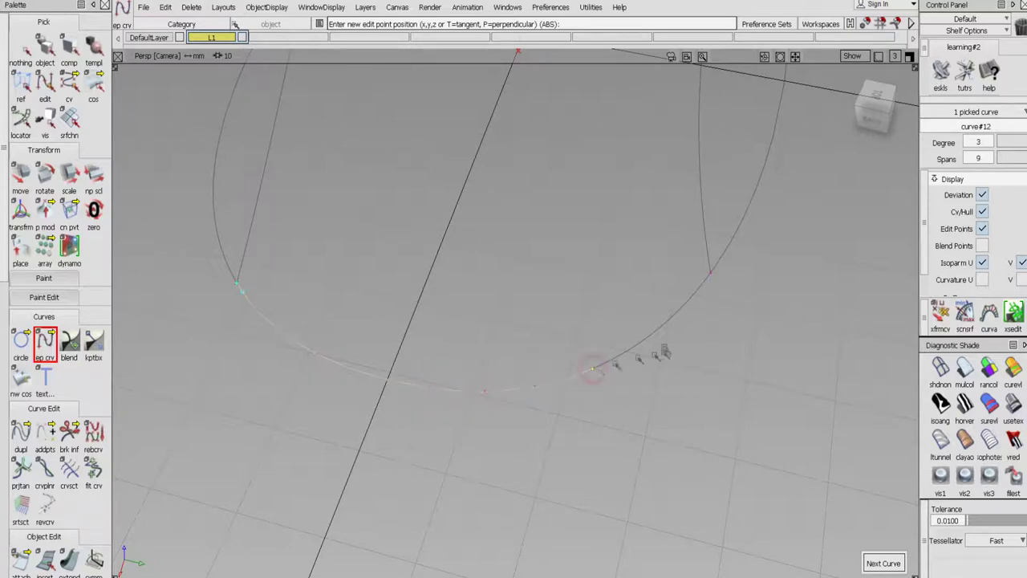
pyautogui.click(638, 346)
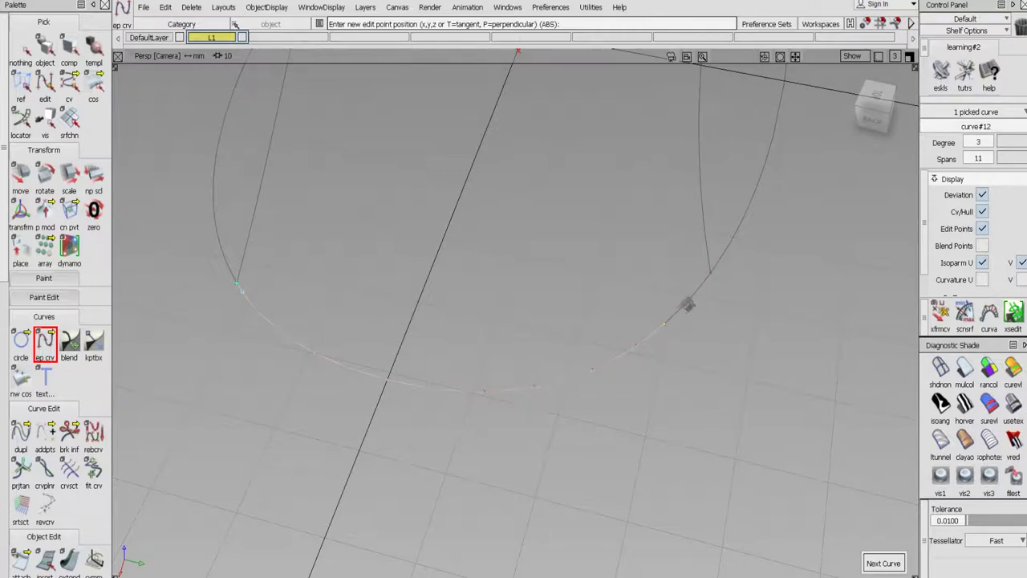
pyautogui.click(691, 293)
pyautogui.click(711, 273)
# Build a Square surface from the new rounded-end curve, both arched side curves and the section curve, with Free continuity and the first boundary rebuilt
pyautogui.moveTo(372, 254)
pyautogui.keyDown('alt'); pyautogui.keyDown('shift'); pyautogui.mouseDown()
pyautogui.moveTo(513, 252)
pyautogui.moveTo(660, 220)
pyautogui.mouseUp(); pyautogui.keyUp('shift'); pyautogui.keyUp('alt')
pyautogui.keyDown('alt'); pyautogui.keyDown('shift'); pyautogui.moveTo(660, 221); pyautogui.dragTo(502, 279, button='right'); pyautogui.keyUp('shift'); pyautogui.keyUp('alt')
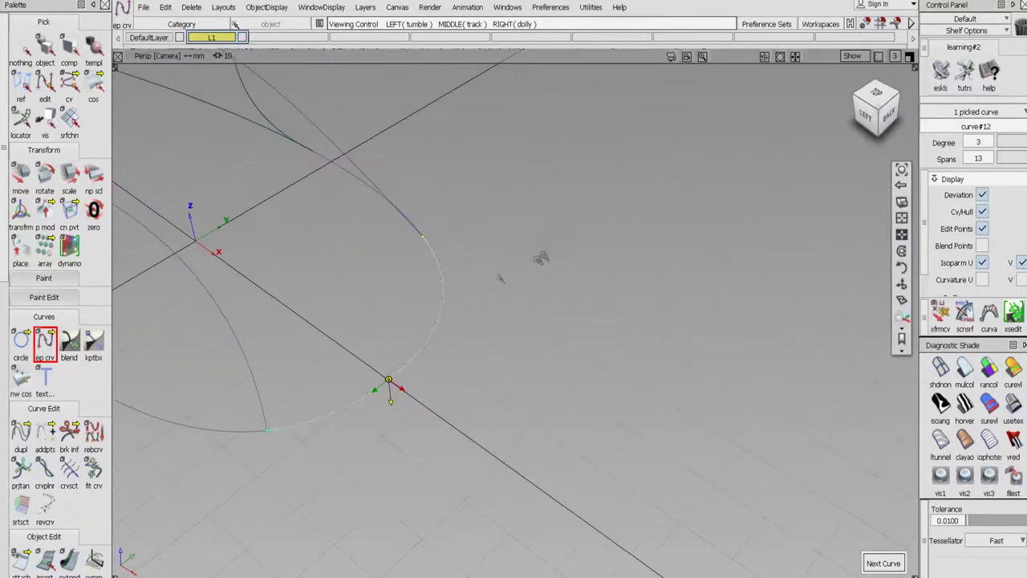
pyautogui.keyDown('alt'); pyautogui.keyDown('shift'); pyautogui.moveTo(492, 285); pyautogui.dragTo(736, 330, button='middle'); pyautogui.keyUp('shift'); pyautogui.keyUp('alt')
pyautogui.keyDown('alt'); pyautogui.keyDown('shift'); pyautogui.moveTo(735, 329); pyautogui.dragTo(171, 446); pyautogui.keyUp('shift'); pyautogui.keyUp('alt')
pyautogui.scroll(-10, 17, 401)
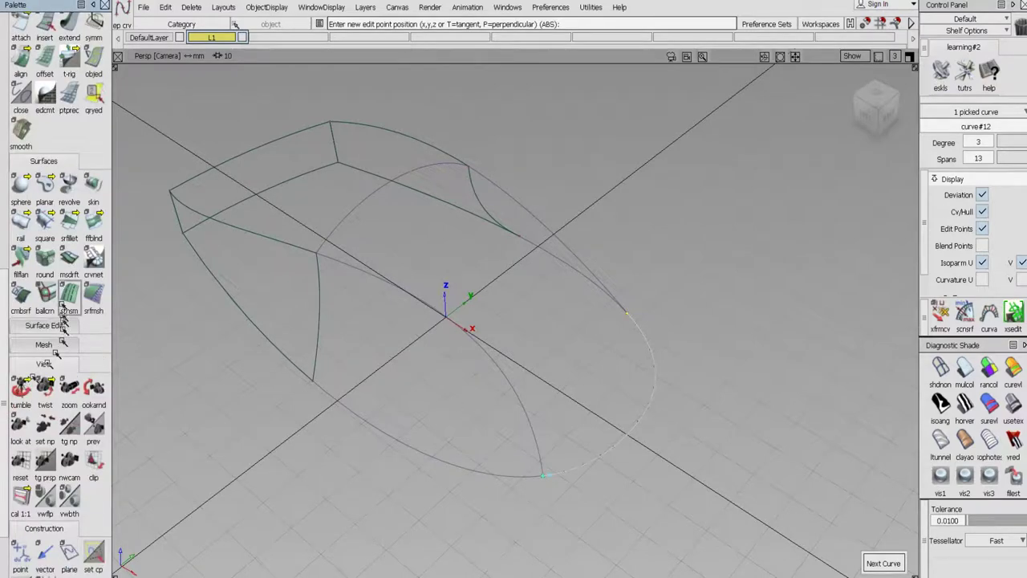
pyautogui.scroll(10, 53, 410)
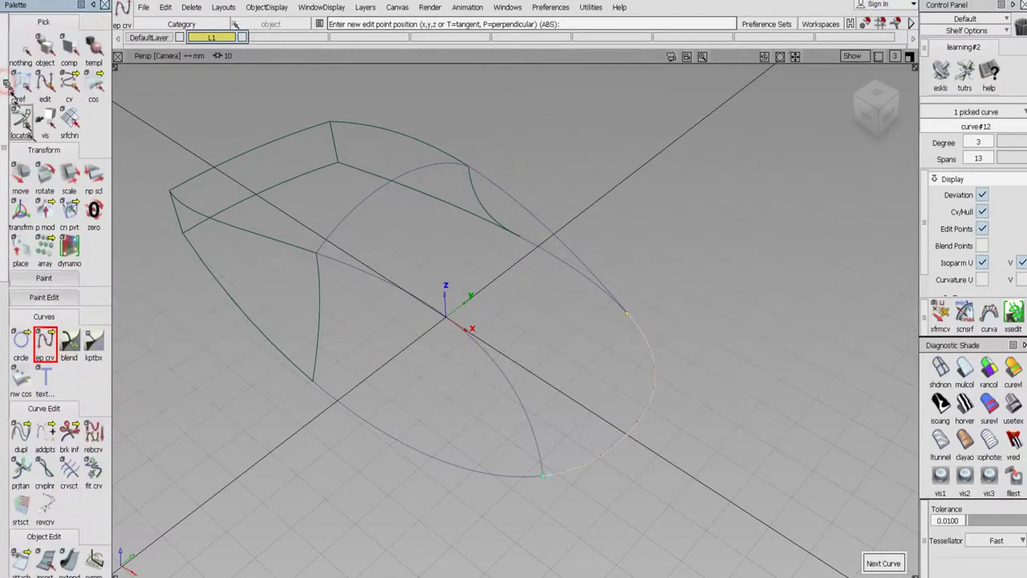
pyautogui.scroll(-5, 53, 412)
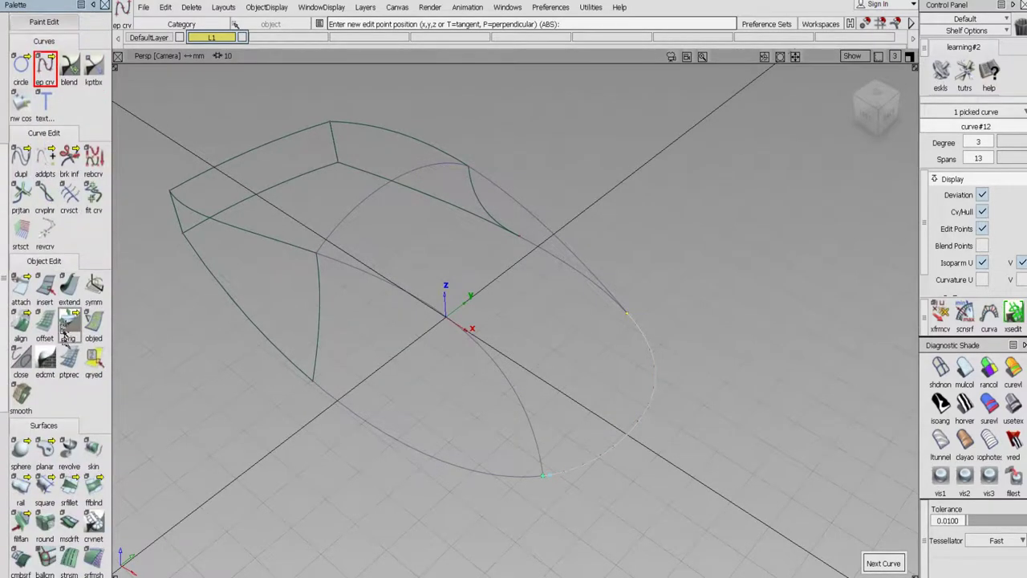
pyautogui.click(45, 485)
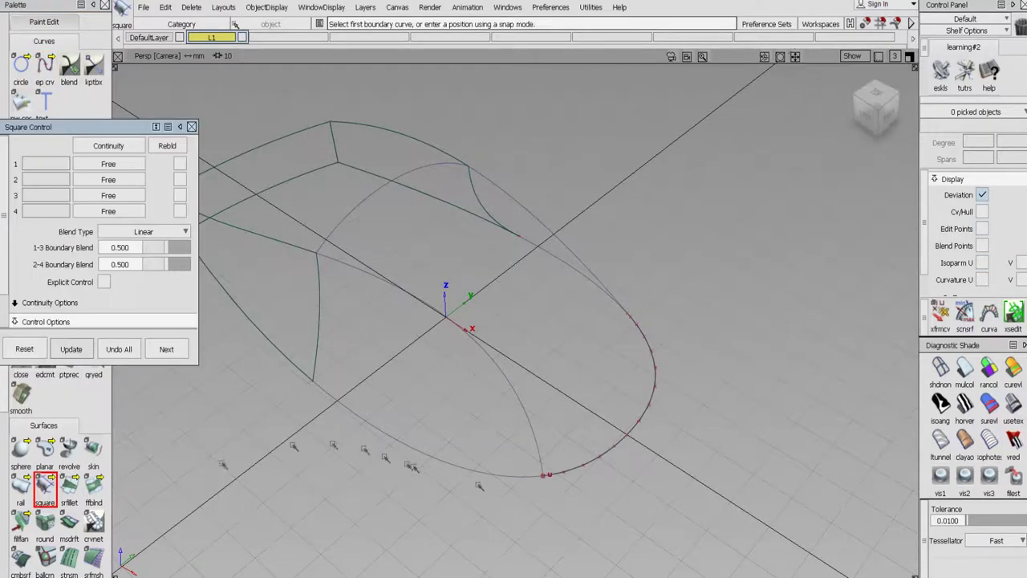
pyautogui.click(552, 475)
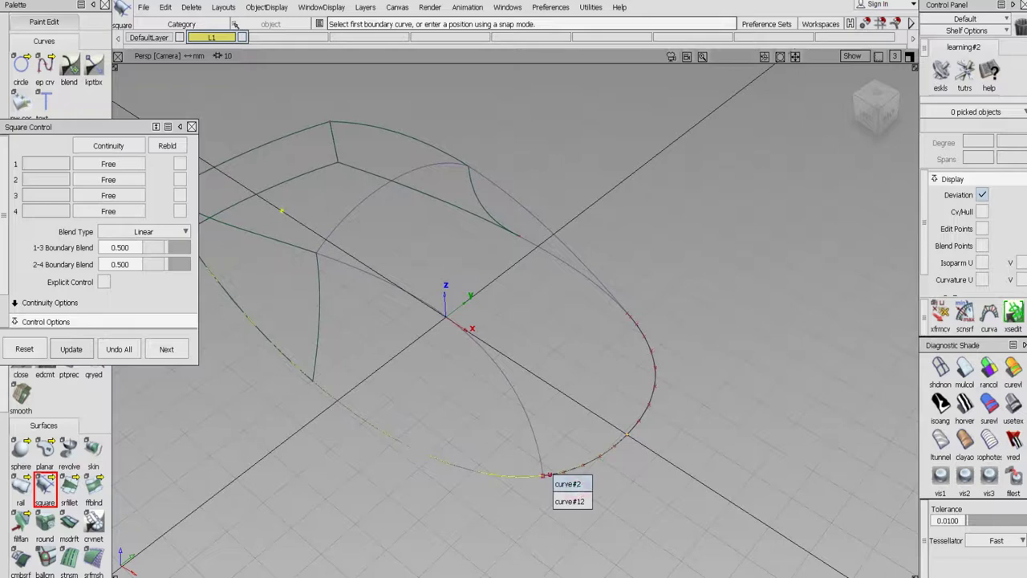
pyautogui.click(570, 502)
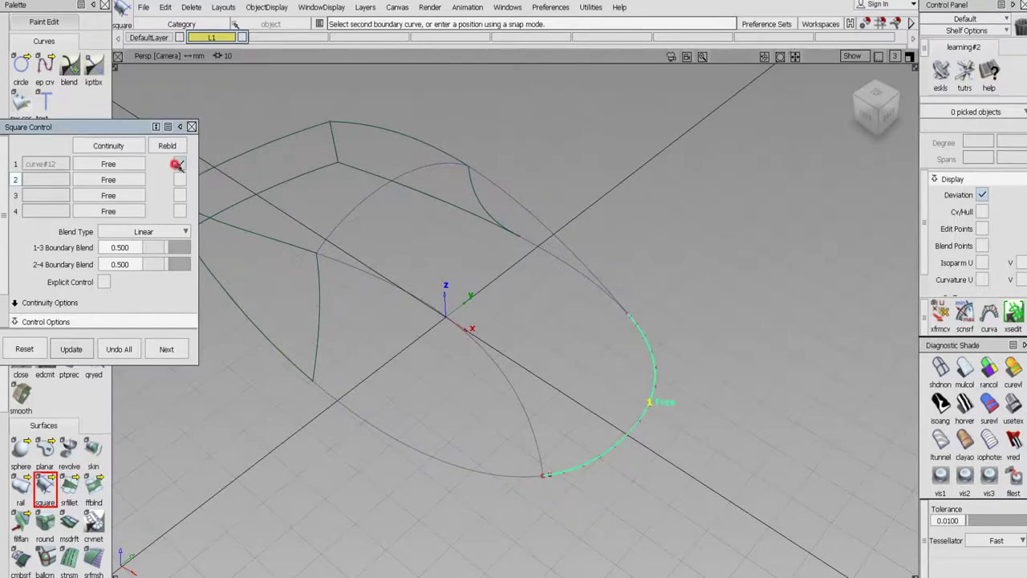
pyautogui.click(180, 163)
pyautogui.click(455, 324)
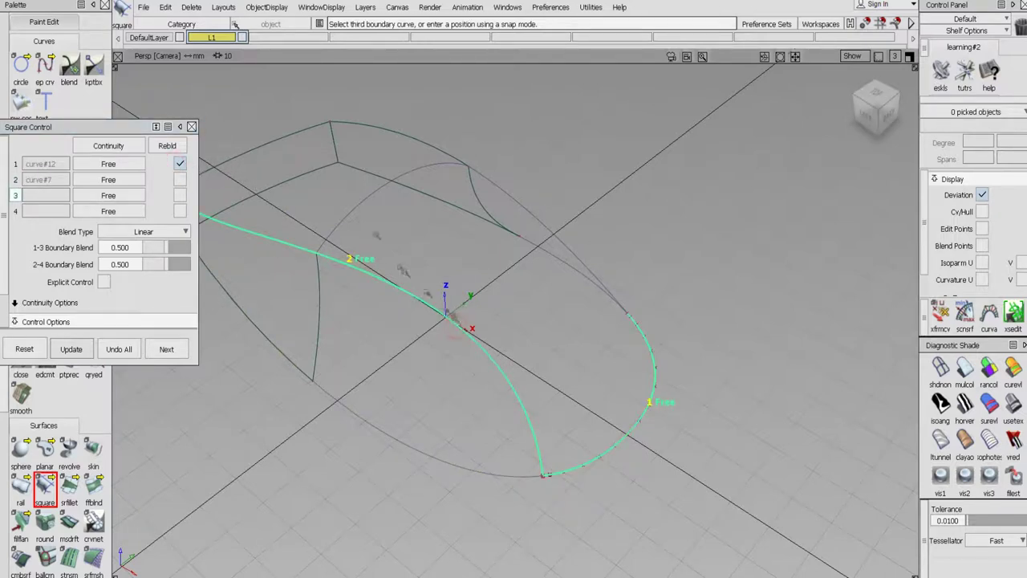
pyautogui.click(357, 204)
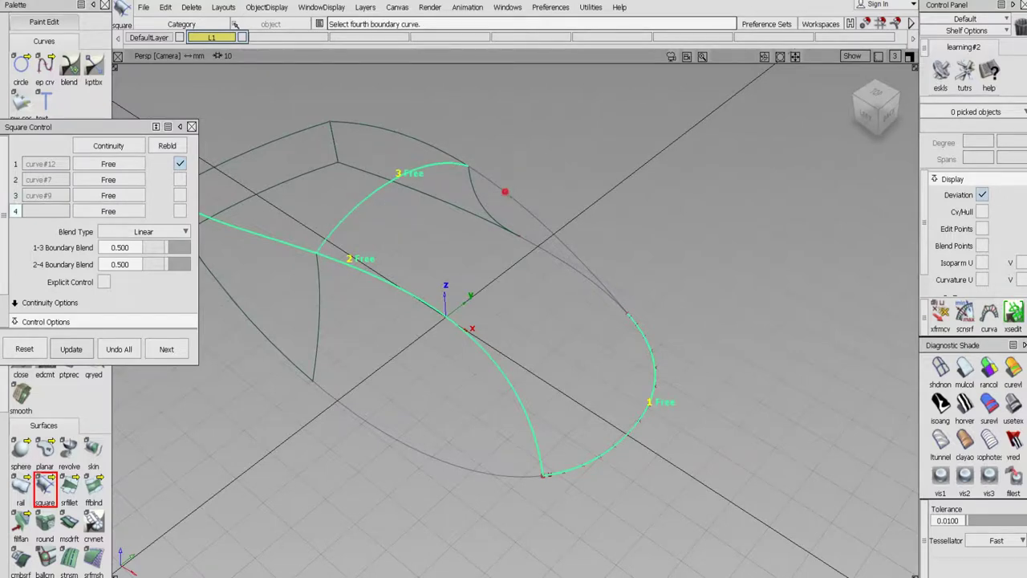
pyautogui.click(505, 191)
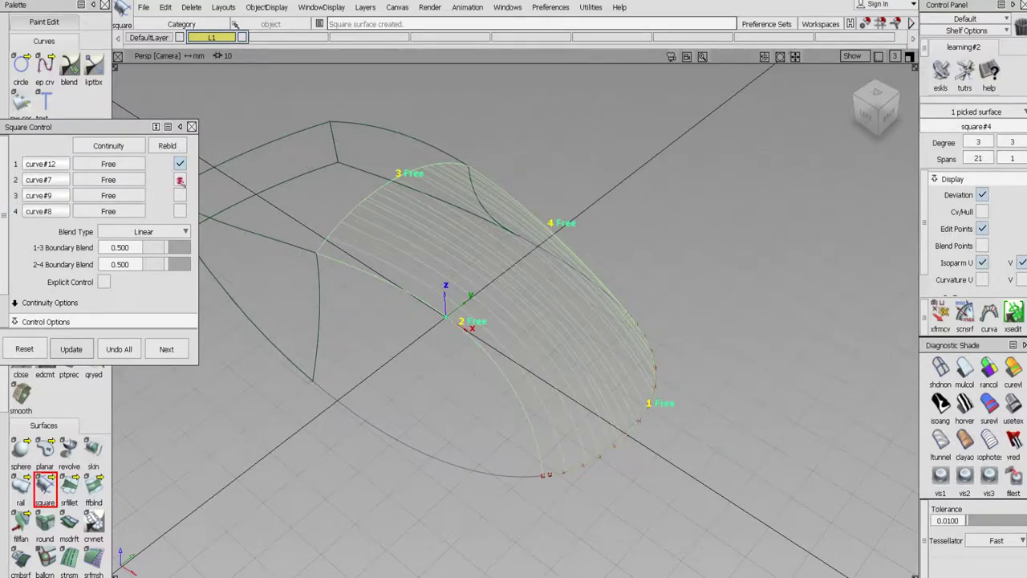
# Turn on rebuild for the other three boundaries of the top Square surface and inspect its isoparms around the rounded end
pyautogui.click(180, 180)
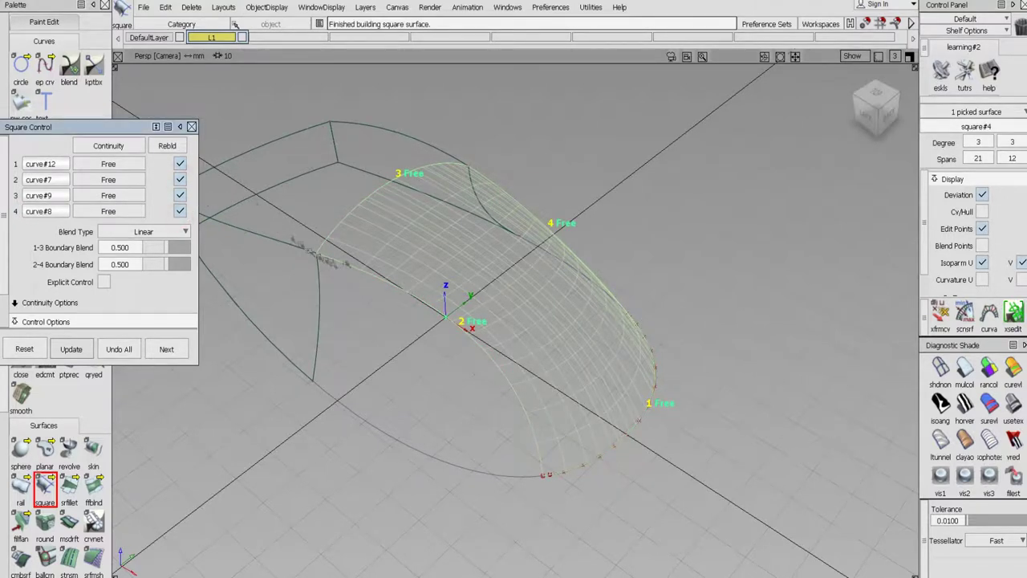
pyautogui.keyDown('alt'); pyautogui.keyDown('shift'); pyautogui.moveTo(422, 259); pyautogui.dragTo(263, 225); pyautogui.keyUp('shift'); pyautogui.keyUp('alt')
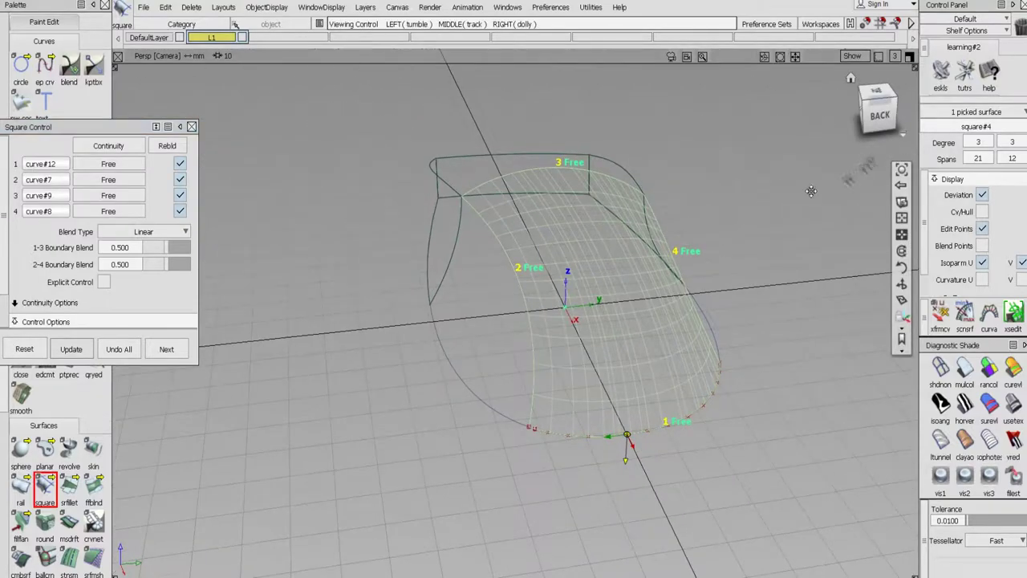
pyautogui.keyDown('alt'); pyautogui.keyDown('shift'); pyautogui.moveTo(809, 189); pyautogui.dragTo(667, 211, button='middle'); pyautogui.keyUp('shift'); pyautogui.keyUp('alt')
pyautogui.keyDown('alt'); pyautogui.keyDown('shift'); pyautogui.moveTo(667, 211); pyautogui.dragTo(529, 432); pyautogui.keyUp('shift'); pyautogui.keyUp('alt')
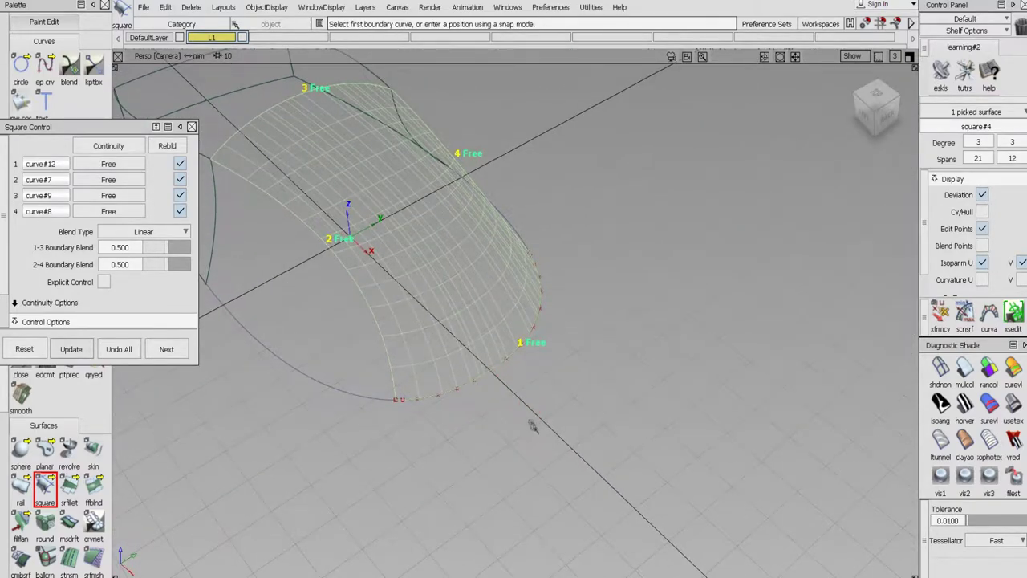
# Delete the top Square surface and close the Square options
pyautogui.press('Delete')
pyautogui.click(462, 335)
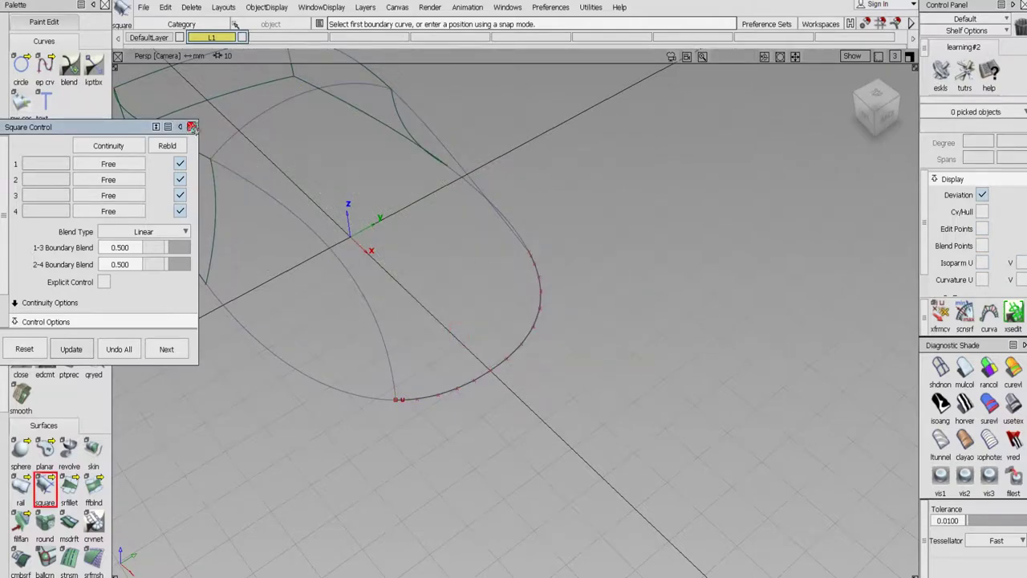
pyautogui.click(193, 127)
# Delete the multi-point curve lying over the outline's rounded end, keeping the base outline
pyautogui.scroll(5, 33, 65)
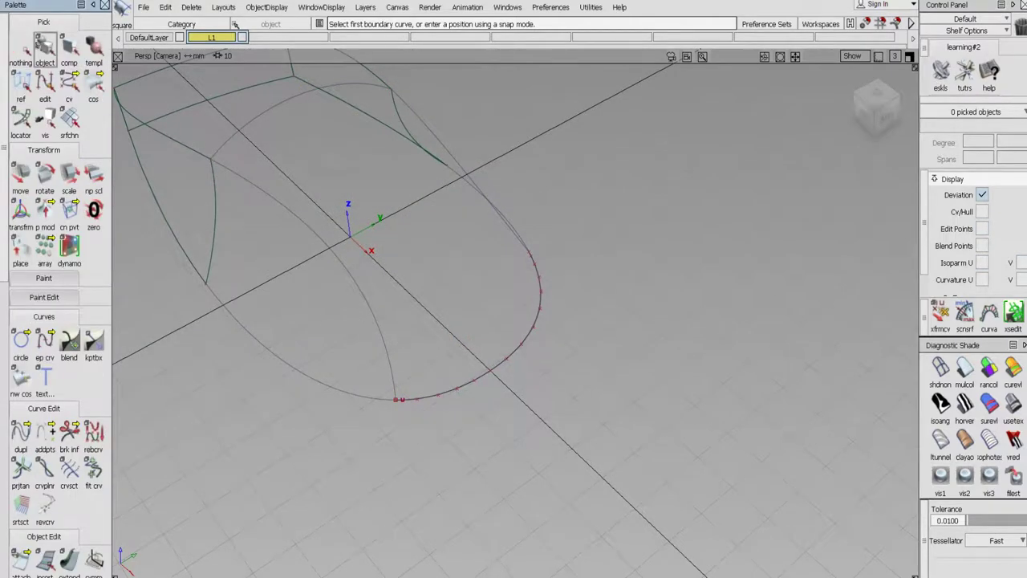
pyautogui.click(45, 49)
pyautogui.click(453, 395)
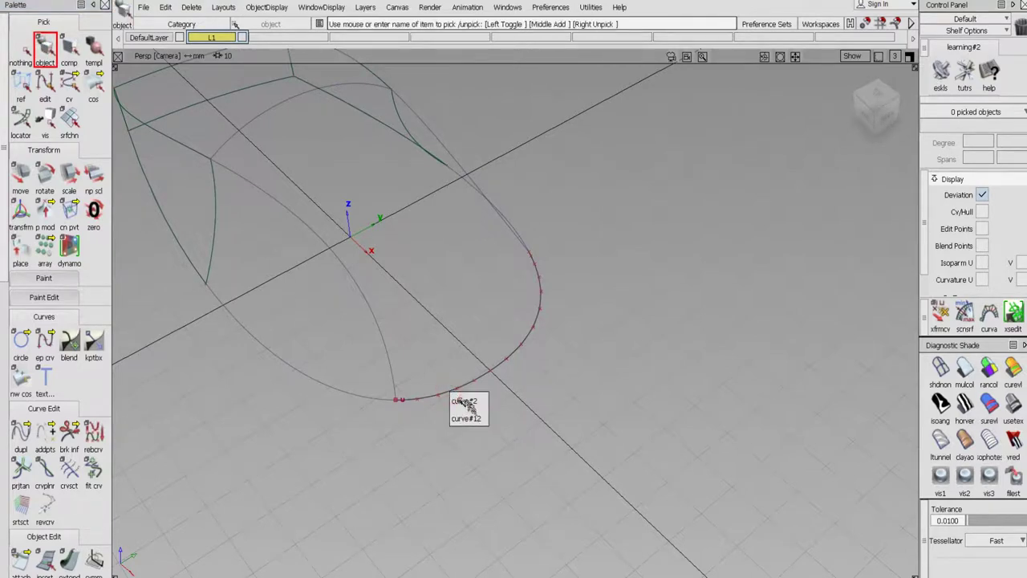
pyautogui.click(471, 417)
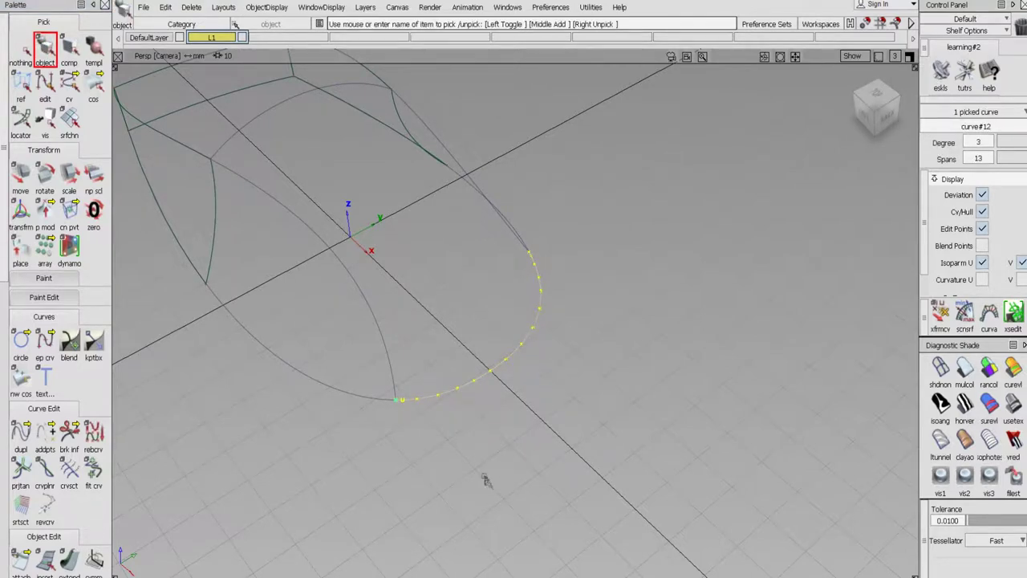
pyautogui.press('Delete')
pyautogui.click(459, 335)
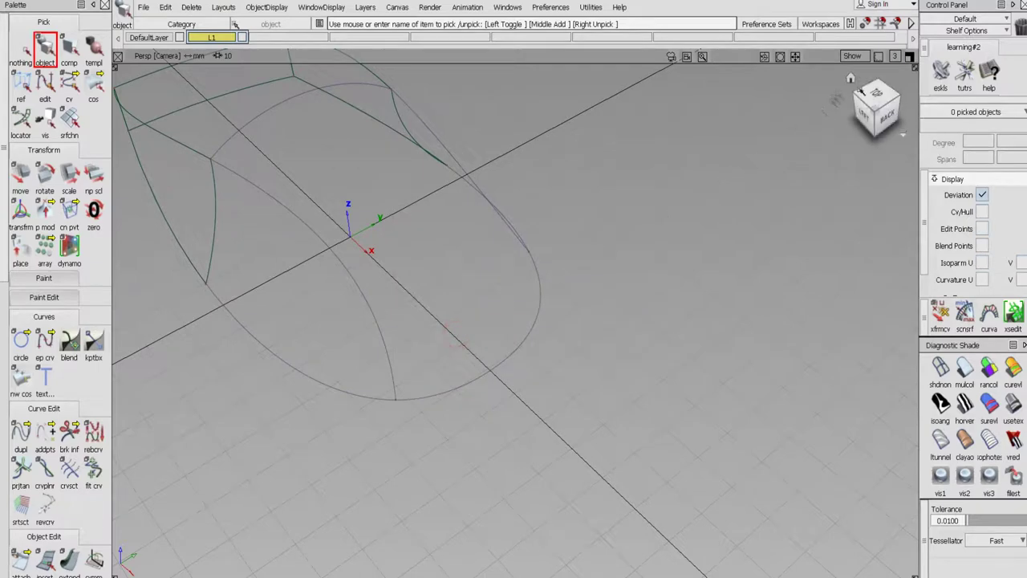
# Switch to the four-window layout and maximize the Top view, framed on the outline's rounded end
pyautogui.click(895, 56)
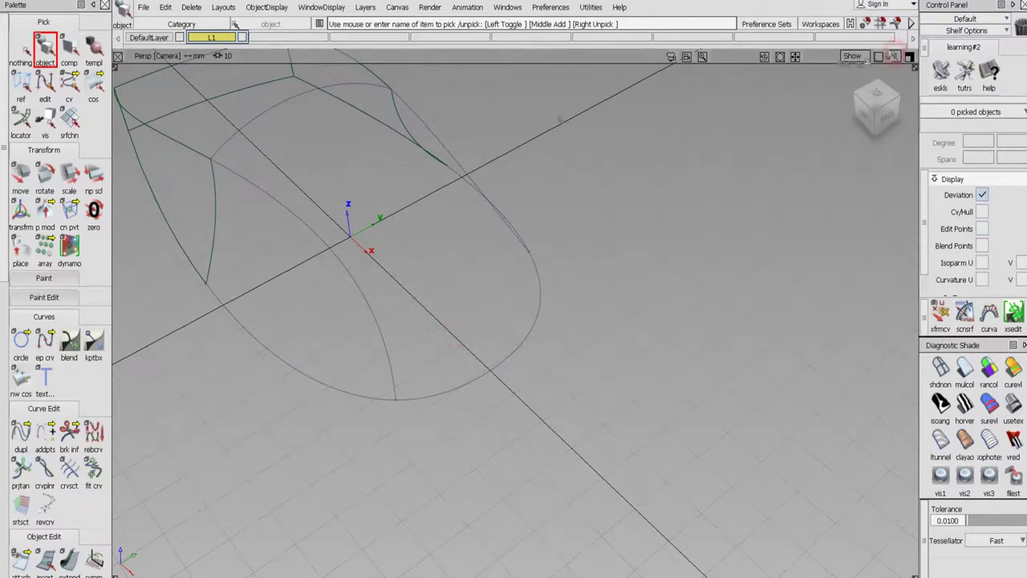
pyautogui.click(223, 6)
pyautogui.moveTo(240, 24)
pyautogui.click(330, 26)
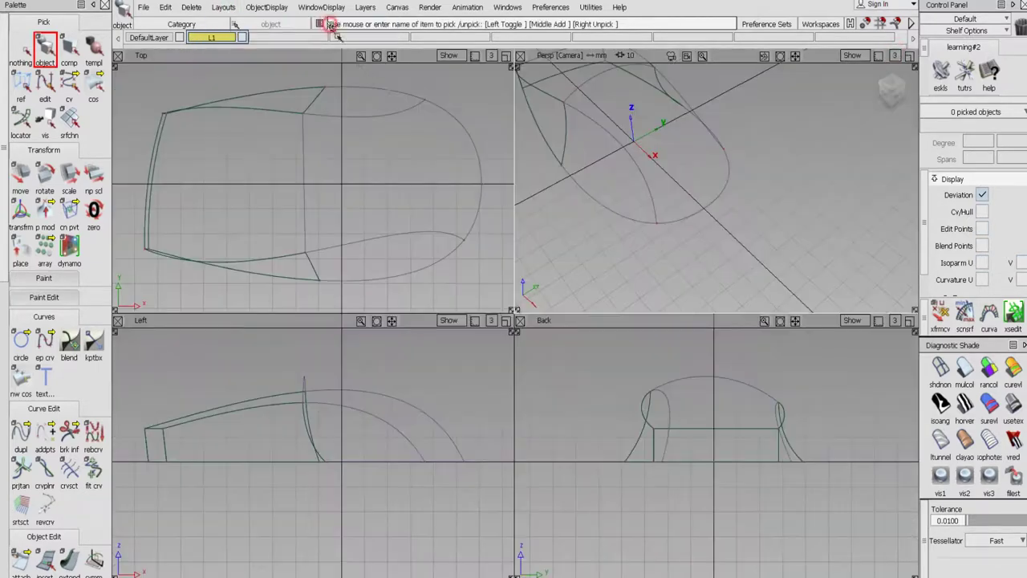
pyautogui.click(506, 58)
pyautogui.keyDown('alt'); pyautogui.keyDown('shift'); pyautogui.moveTo(501, 209); pyautogui.dragTo(215, 203, button='middle'); pyautogui.keyUp('shift'); pyautogui.keyUp('alt')
pyautogui.keyDown('alt'); pyautogui.keyDown('shift'); pyautogui.moveTo(525, 282); pyautogui.dragTo(597, 223, button='right'); pyautogui.keyUp('shift'); pyautogui.keyUp('alt')
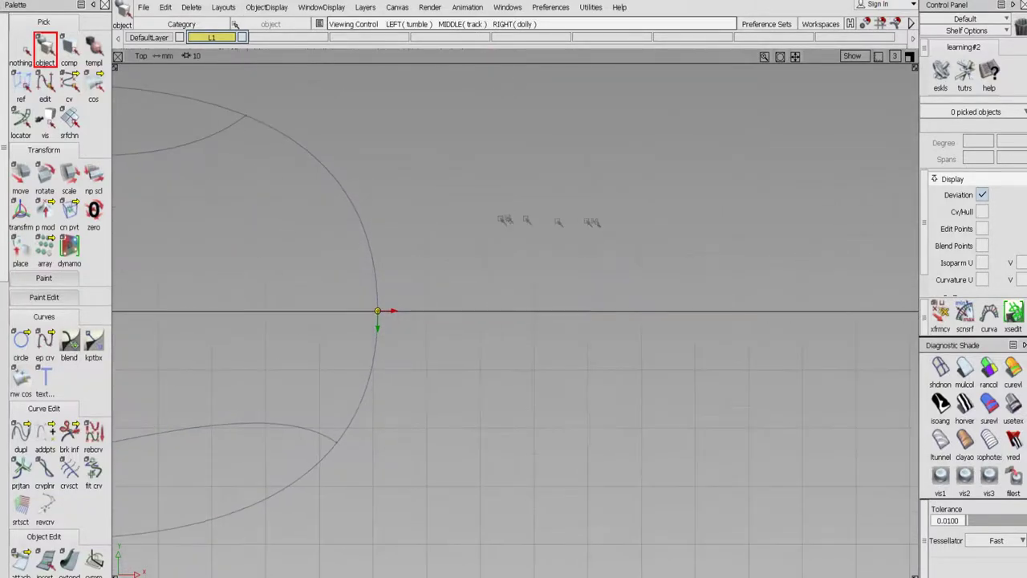
pyautogui.keyDown('alt'); pyautogui.keyDown('shift'); pyautogui.moveTo(502, 224); pyautogui.dragTo(584, 282, button='middle'); pyautogui.keyUp('shift'); pyautogui.keyUp('alt')
pyautogui.keyDown('alt'); pyautogui.keyDown('shift'); pyautogui.moveTo(585, 282); pyautogui.dragTo(573, 271, button='right'); pyautogui.keyUp('shift'); pyautogui.keyUp('alt')
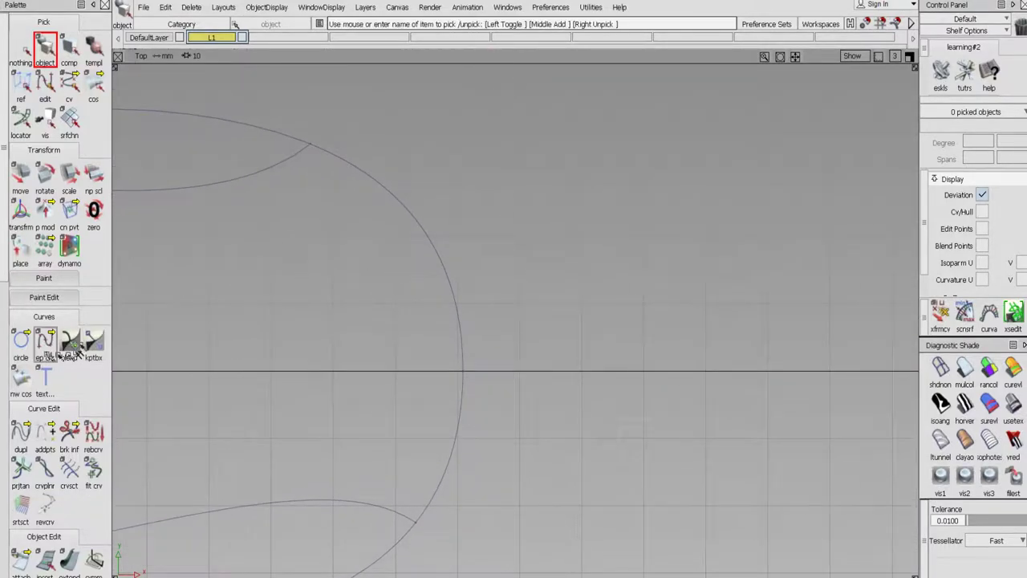
# Draw a degree 3 edit-point curve with six points along the rounded outline between the ends of the two arched side curves
pyautogui.click(44, 341)
pyautogui.click(323, 167)
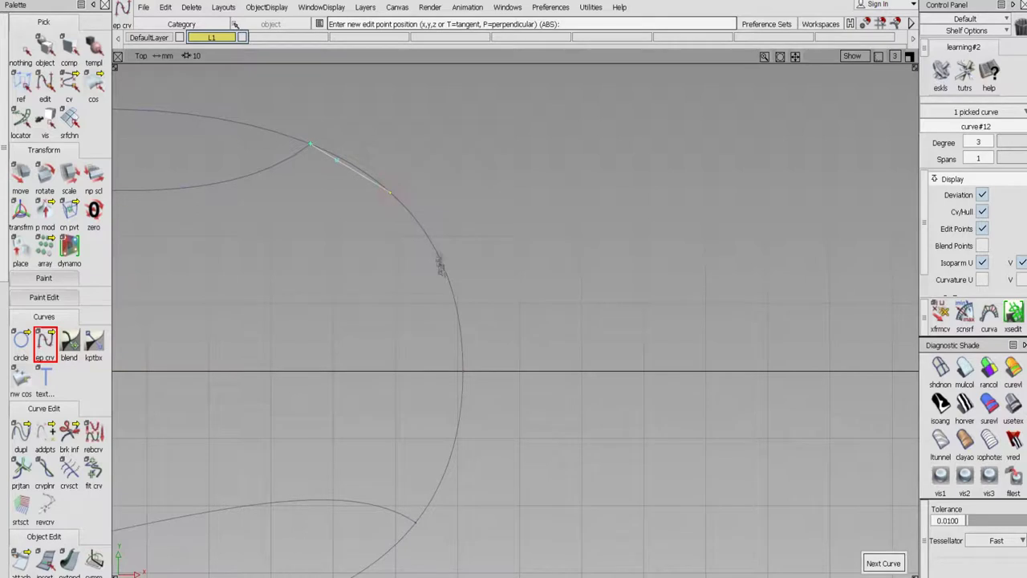
pyautogui.click(444, 268)
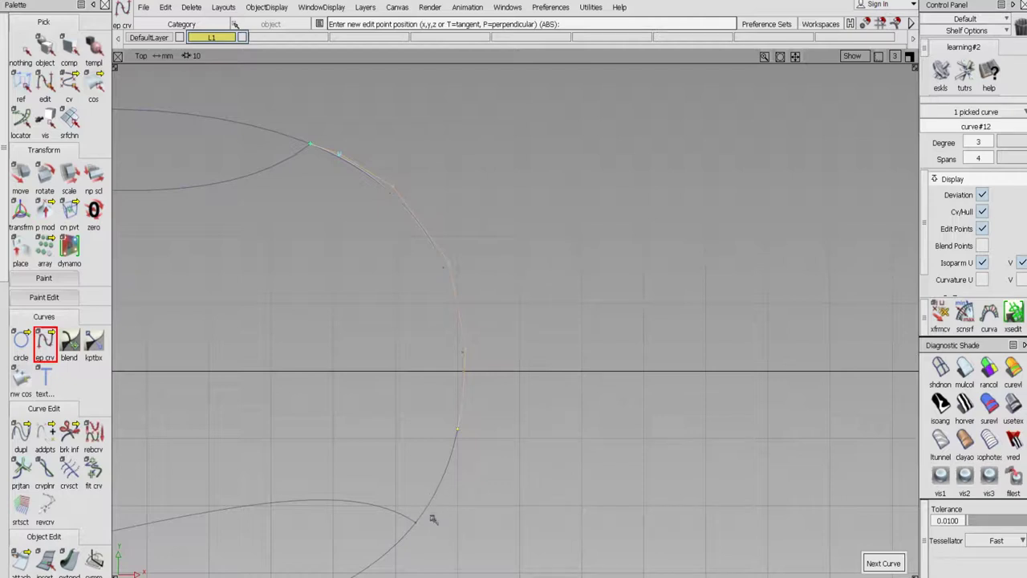
pyautogui.click(431, 520)
# Adjust the control vertices near both ends of the new rounded-end curve so it follows the base outline more closely
pyautogui.click(21, 46)
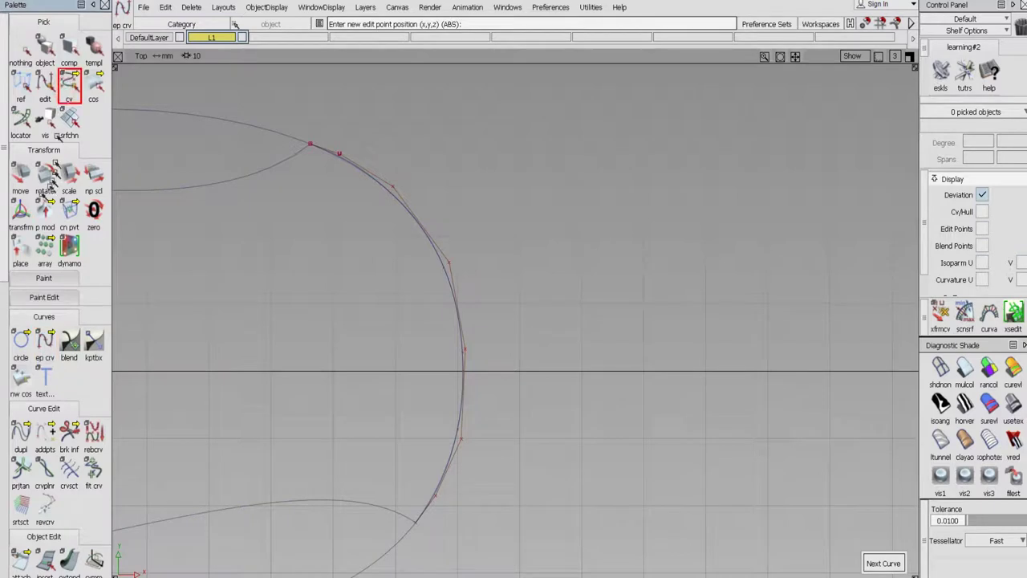
pyautogui.click(20, 176)
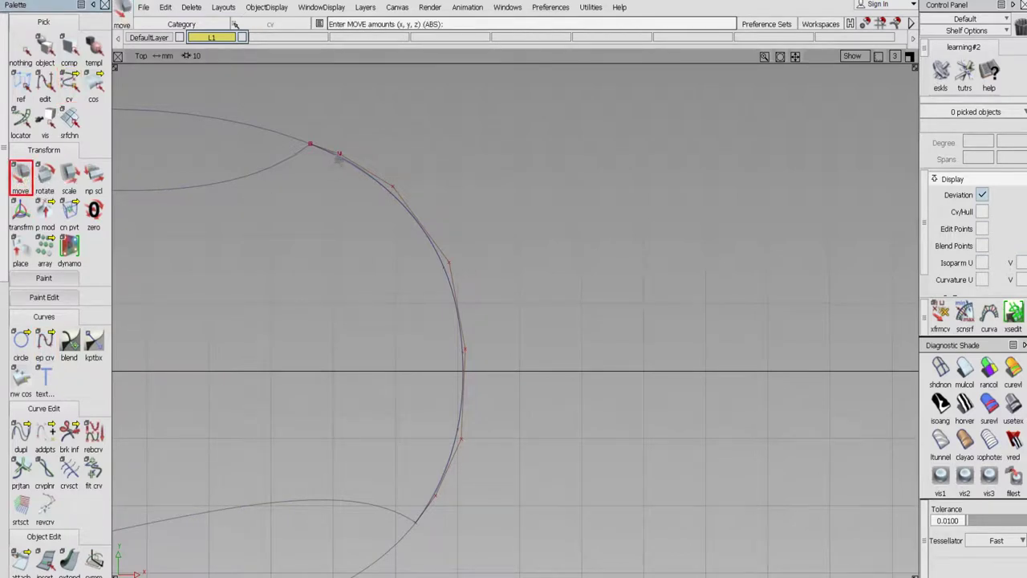
pyautogui.click(338, 154)
pyautogui.moveTo(338, 204); pyautogui.dragTo(340, 205)
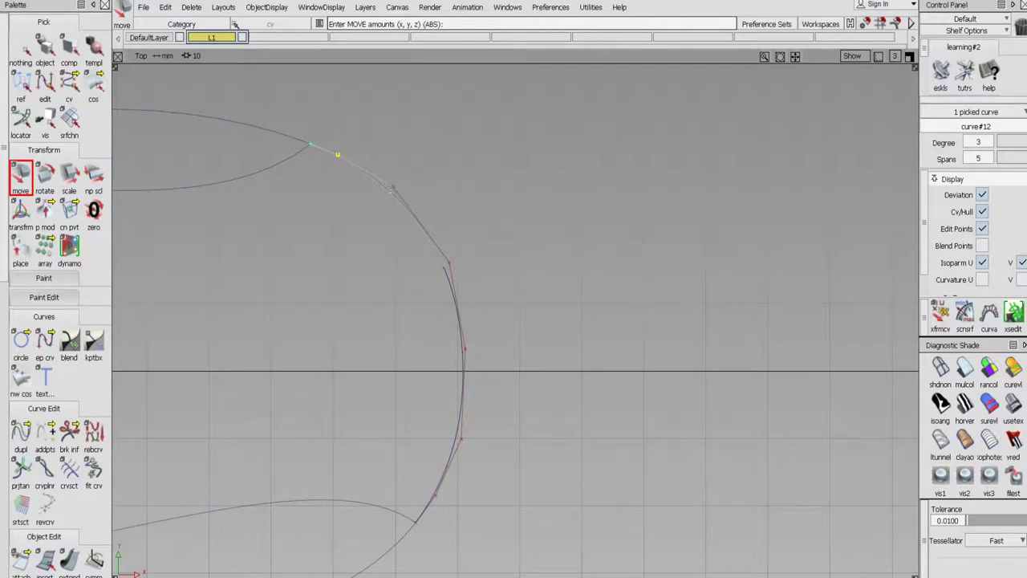
pyautogui.click(392, 187)
pyautogui.moveTo(407, 183); pyautogui.dragTo(408, 183)
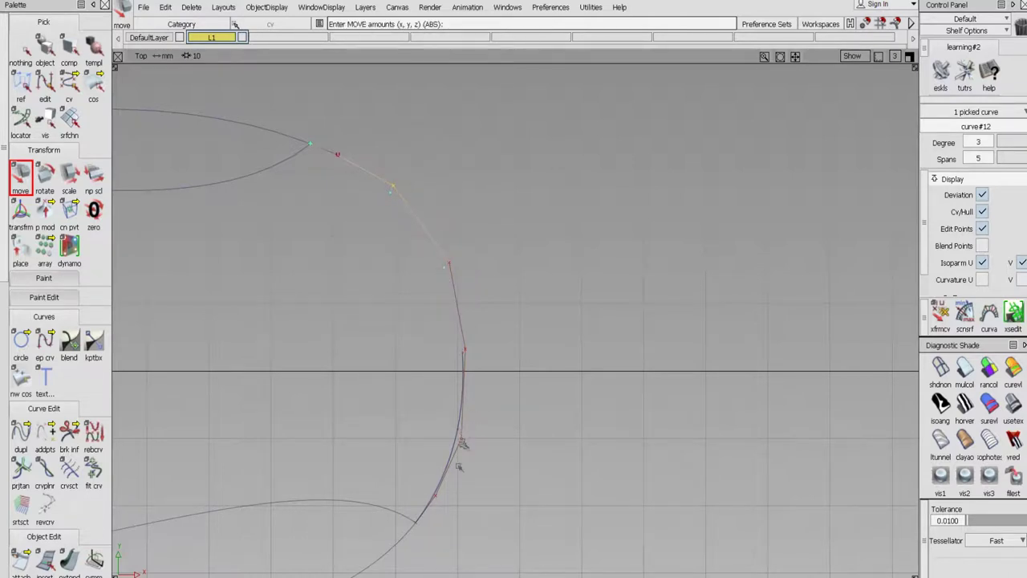
pyautogui.moveTo(436, 496); pyautogui.dragTo(493, 513)
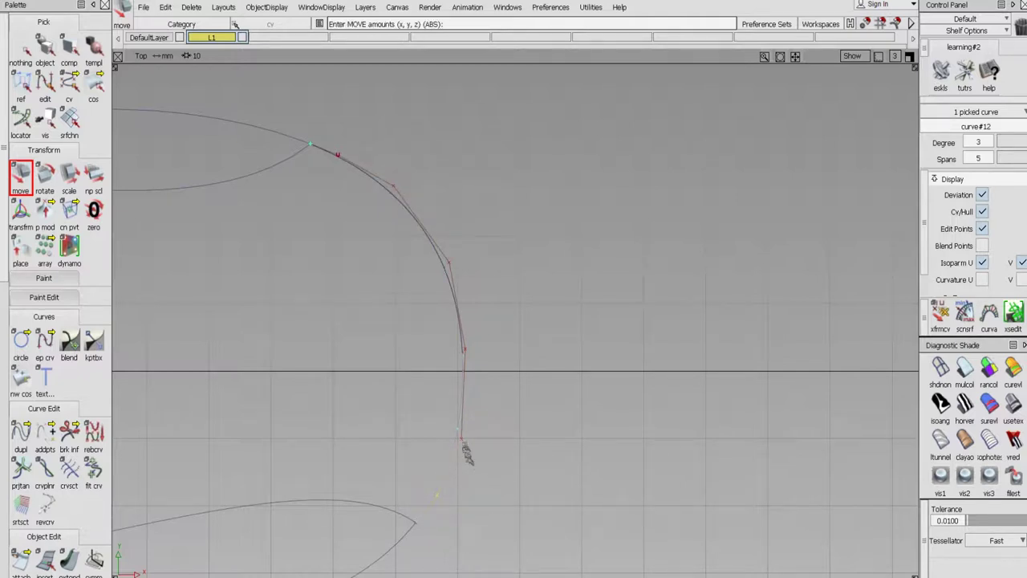
pyautogui.moveTo(464, 443); pyautogui.dragTo(509, 442)
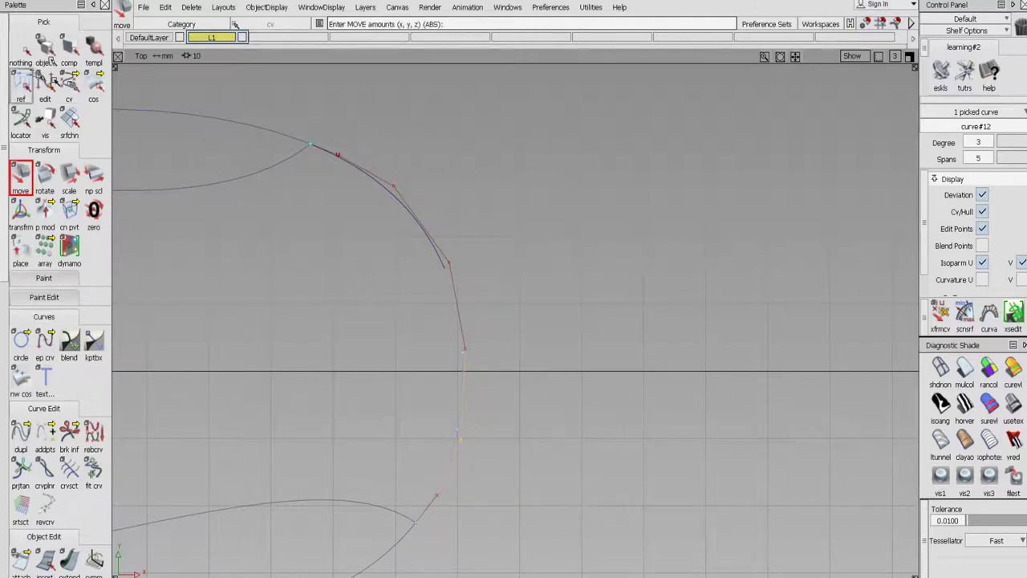
# Build a Square surface in the Perspective view from the new end curve, both arched side curves and the cross arch between them
pyautogui.click(909, 58)
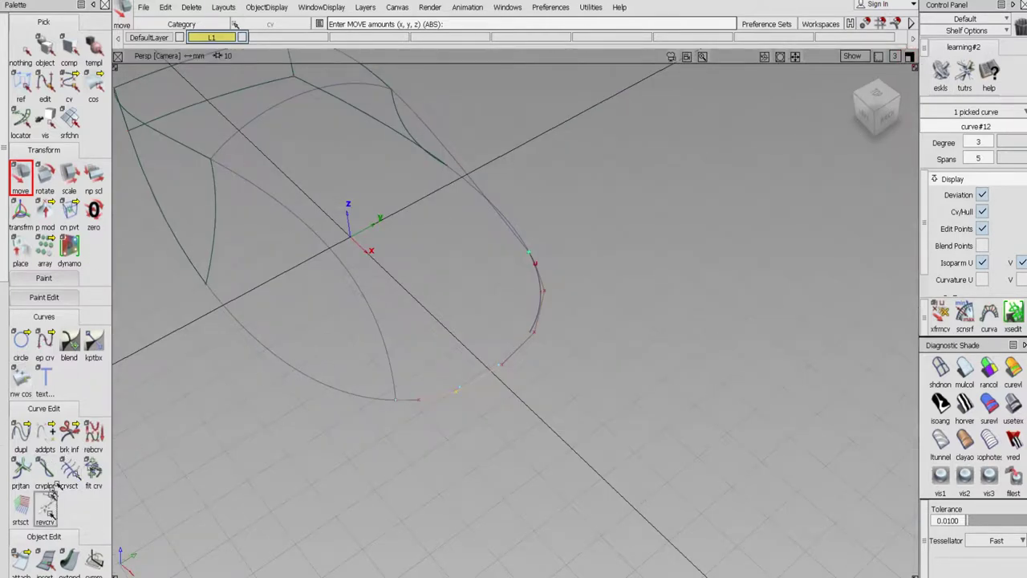
pyautogui.scroll(-2, 55, 514)
pyautogui.scroll(-6, 55, 513)
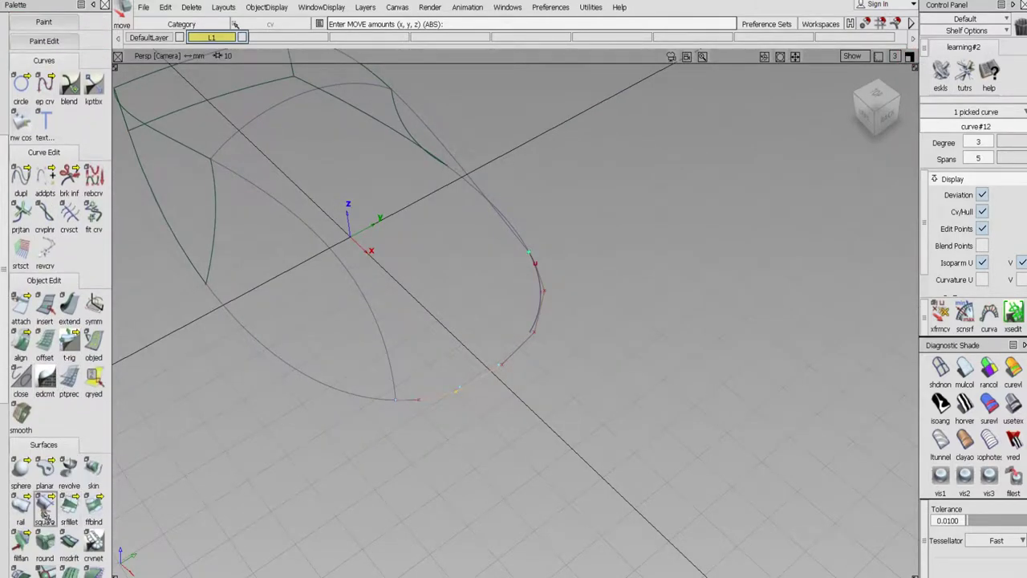
pyautogui.click(45, 509)
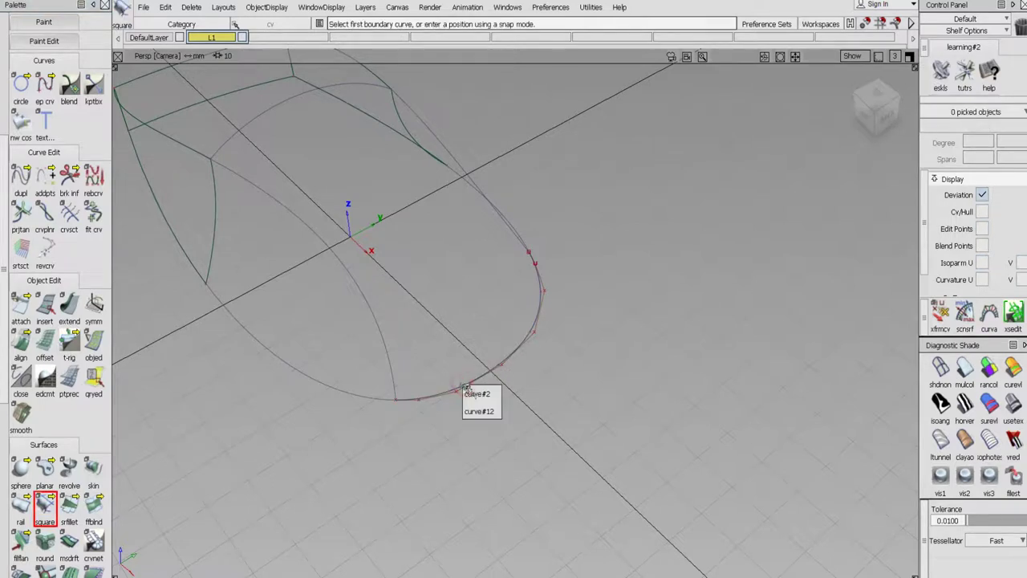
pyautogui.click(479, 403)
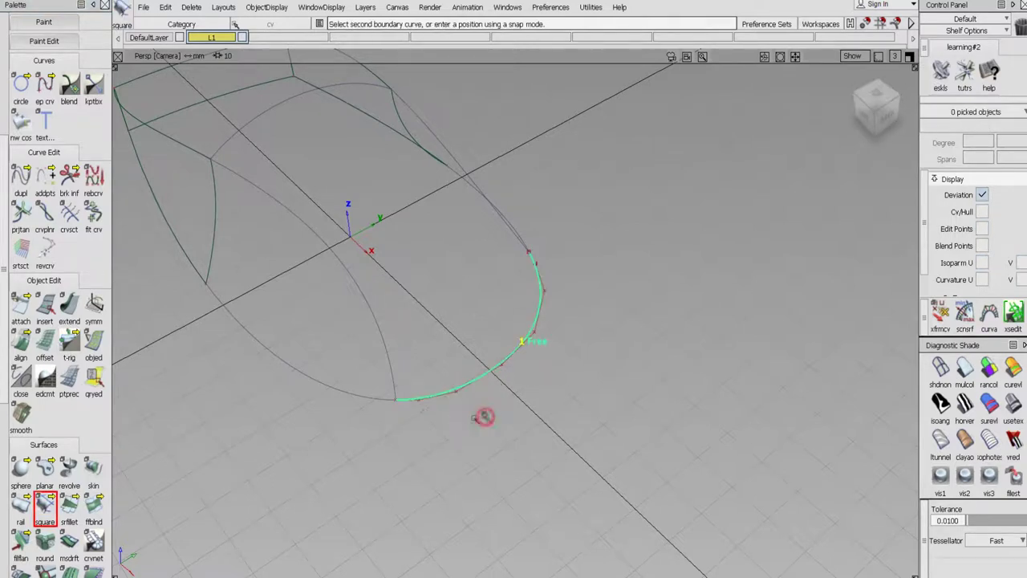
pyautogui.click(387, 362)
pyautogui.click(242, 132)
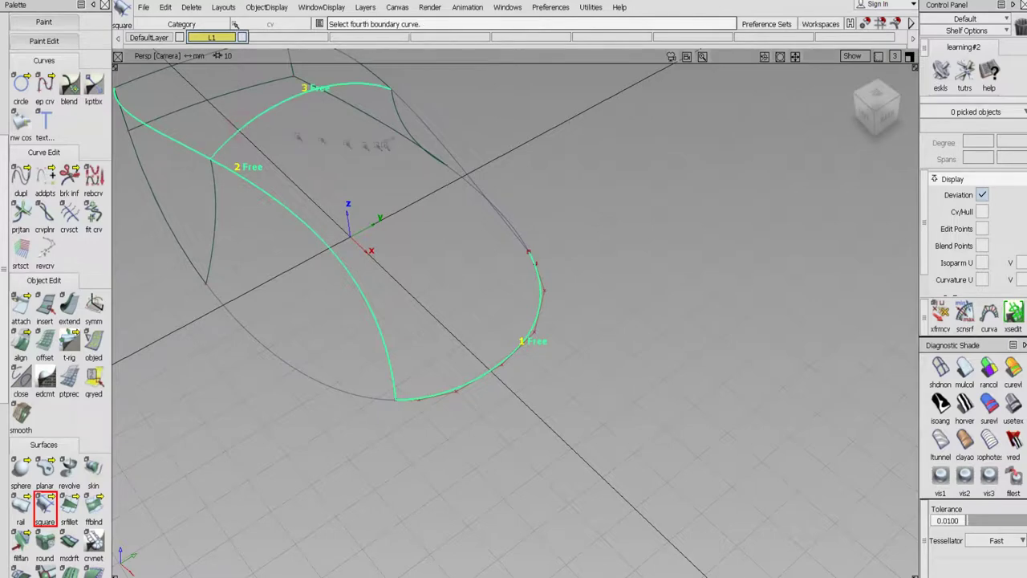
pyautogui.click(409, 109)
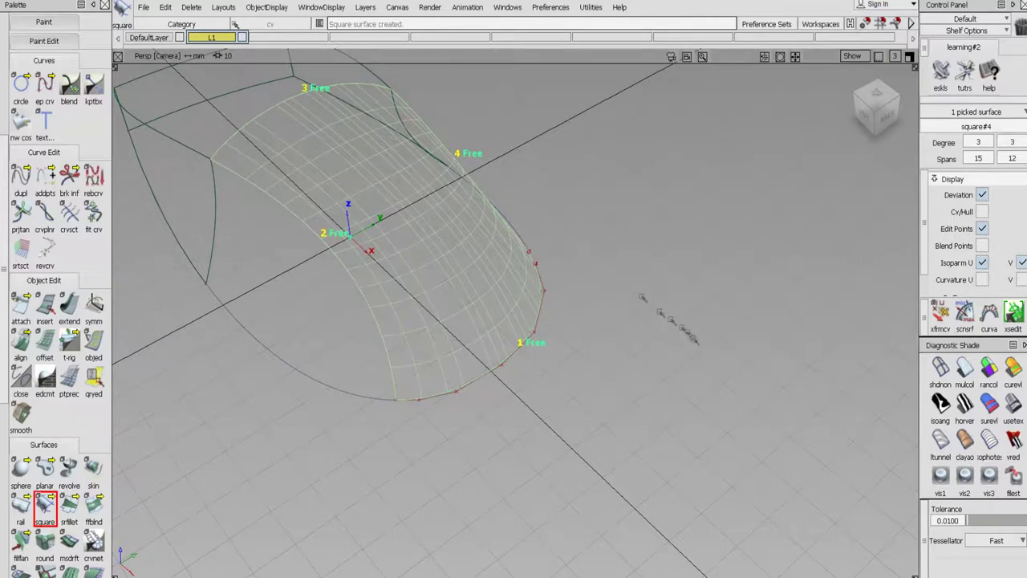
# Turn off Rebuild for all four boundaries of the rounded-end Square surface, hide its U isoparms and accept it
pyautogui.keyDown('alt'); pyautogui.keyDown('shift'); pyautogui.moveTo(689, 335); pyautogui.dragTo(425, 325); pyautogui.keyUp('shift'); pyautogui.keyUp('alt')
pyautogui.keyDown('alt'); pyautogui.keyDown('shift'); pyautogui.moveTo(574, 246); pyautogui.dragTo(454, 310, button='middle'); pyautogui.keyUp('shift'); pyautogui.keyUp('alt')
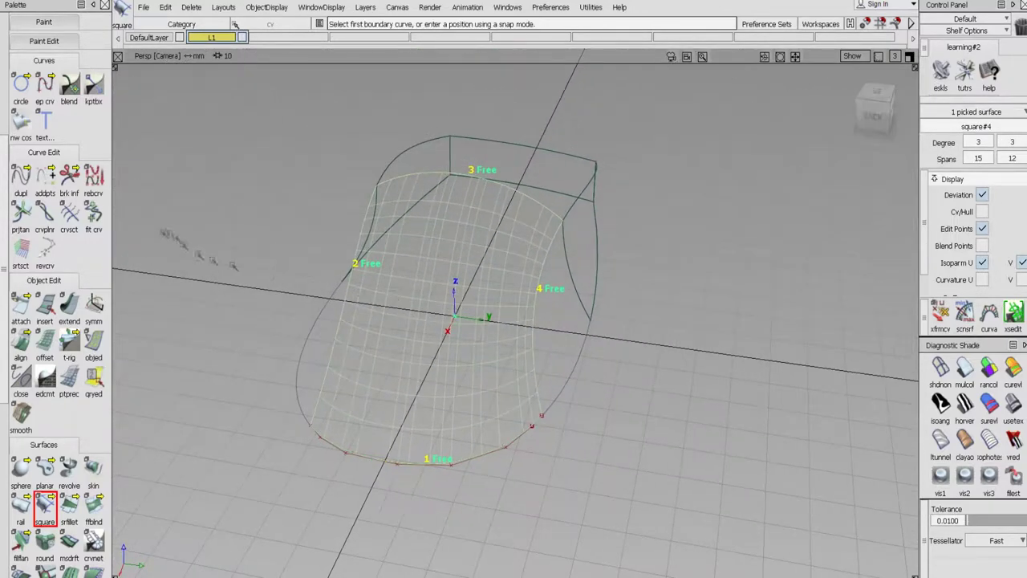
pyautogui.doubleClick(45, 506)
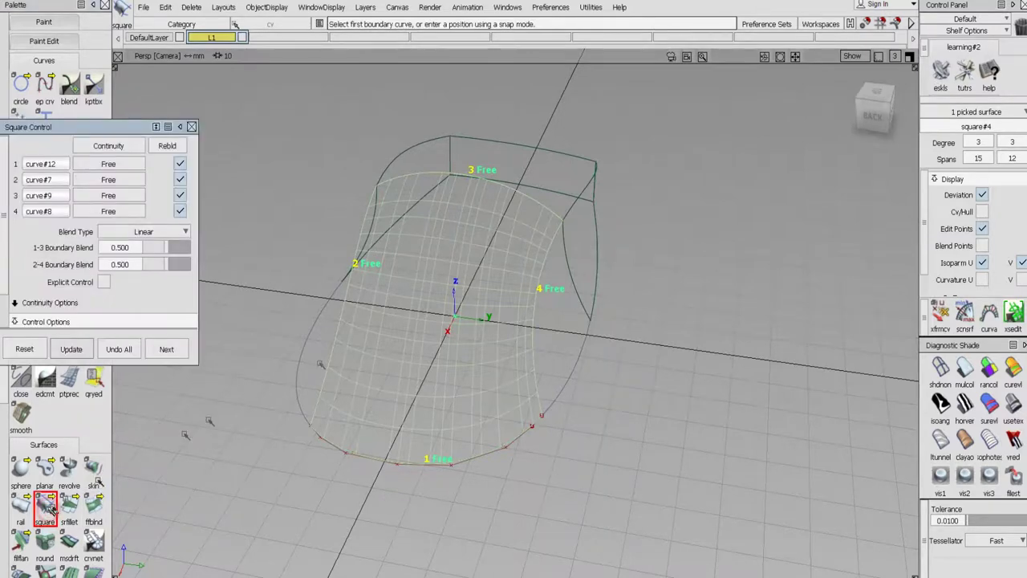
pyautogui.click(176, 146)
pyautogui.click(169, 179)
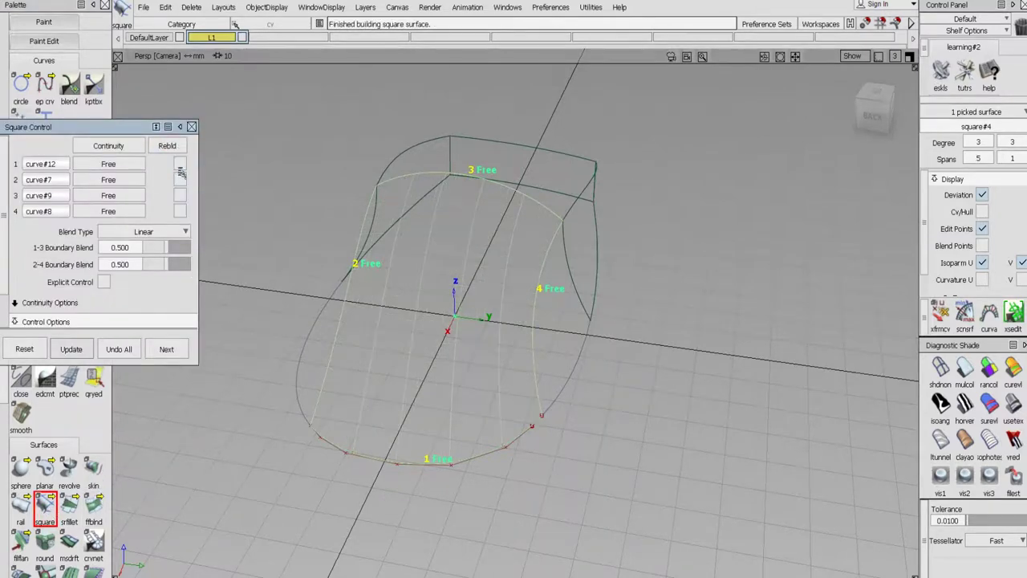
pyautogui.keyDown('alt'); pyautogui.keyDown('shift'); pyautogui.moveTo(566, 285); pyautogui.dragTo(751, 320); pyautogui.keyUp('shift'); pyautogui.keyUp('alt')
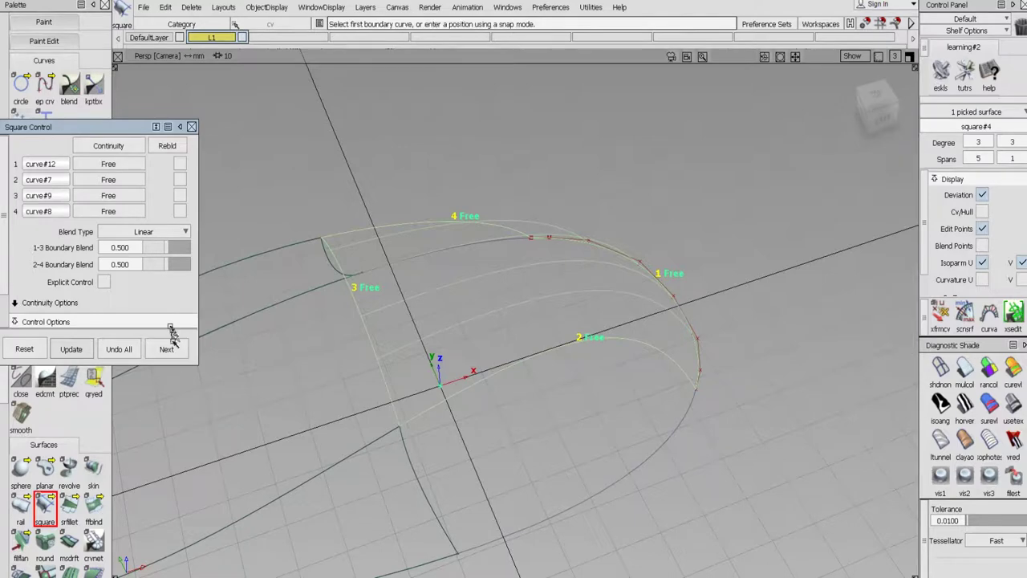
pyautogui.click(983, 261)
pyautogui.click(174, 349)
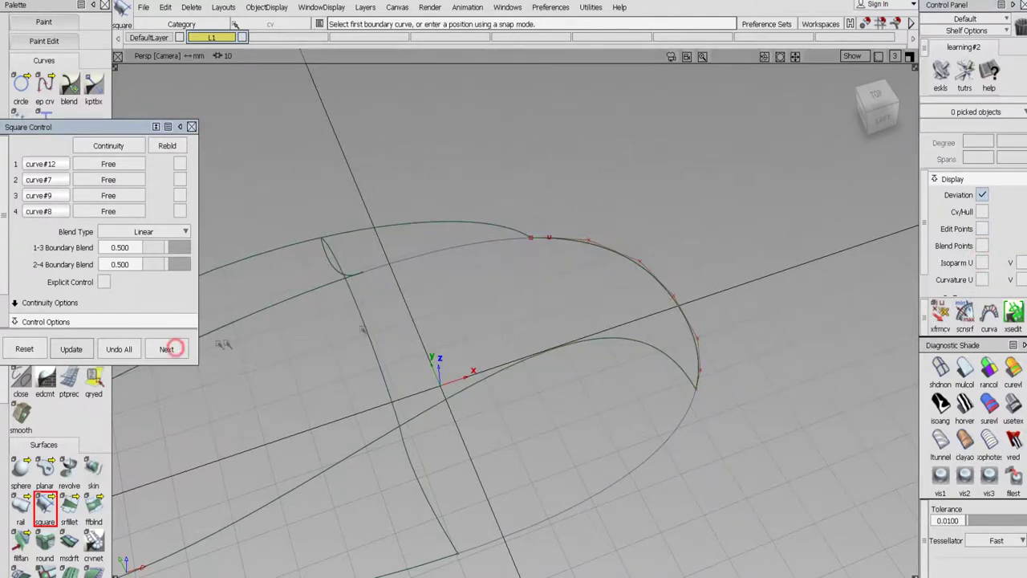
# Start another Square surface using the blunt-end top edge, an arched side curve and the shared edge of the rounded-end surface
pyautogui.keyDown('alt'); pyautogui.keyDown('shift'); pyautogui.moveTo(548, 294); pyautogui.dragTo(688, 271, button='middle'); pyautogui.keyUp('shift'); pyautogui.keyUp('alt')
pyautogui.keyDown('alt'); pyautogui.keyDown('shift'); pyautogui.moveTo(688, 271); pyautogui.dragTo(649, 290, button='right'); pyautogui.keyUp('shift'); pyautogui.keyUp('alt')
pyautogui.keyDown('alt'); pyautogui.keyDown('shift'); pyautogui.moveTo(592, 341); pyautogui.dragTo(717, 344); pyautogui.keyUp('shift'); pyautogui.keyUp('alt')
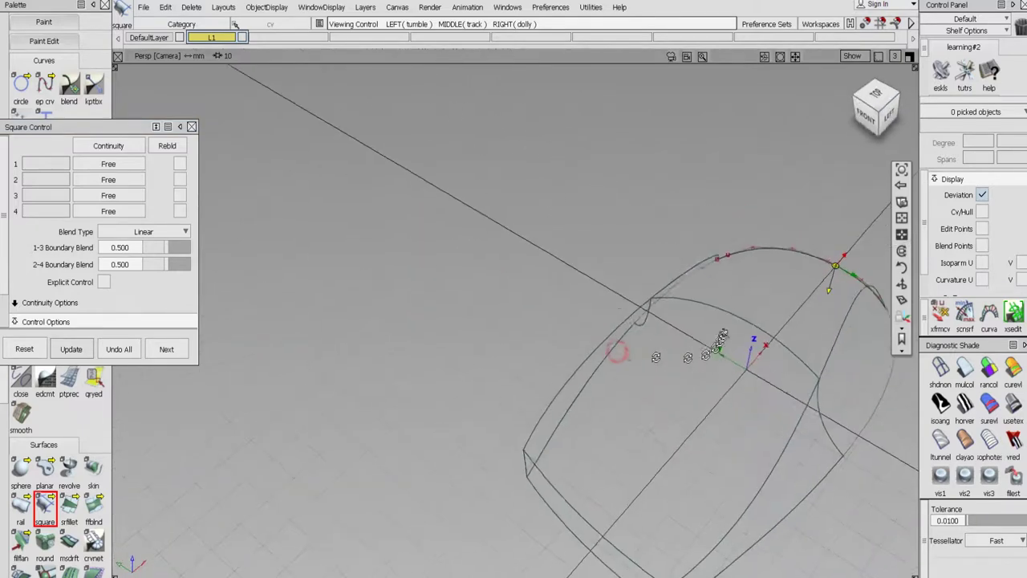
pyautogui.keyDown('alt'); pyautogui.keyDown('shift'); pyautogui.moveTo(718, 344); pyautogui.dragTo(560, 289, button='middle'); pyautogui.keyUp('shift'); pyautogui.keyUp('alt')
pyautogui.keyDown('alt'); pyautogui.keyDown('shift'); pyautogui.moveTo(559, 290); pyautogui.dragTo(354, 287); pyautogui.keyUp('shift'); pyautogui.keyUp('alt')
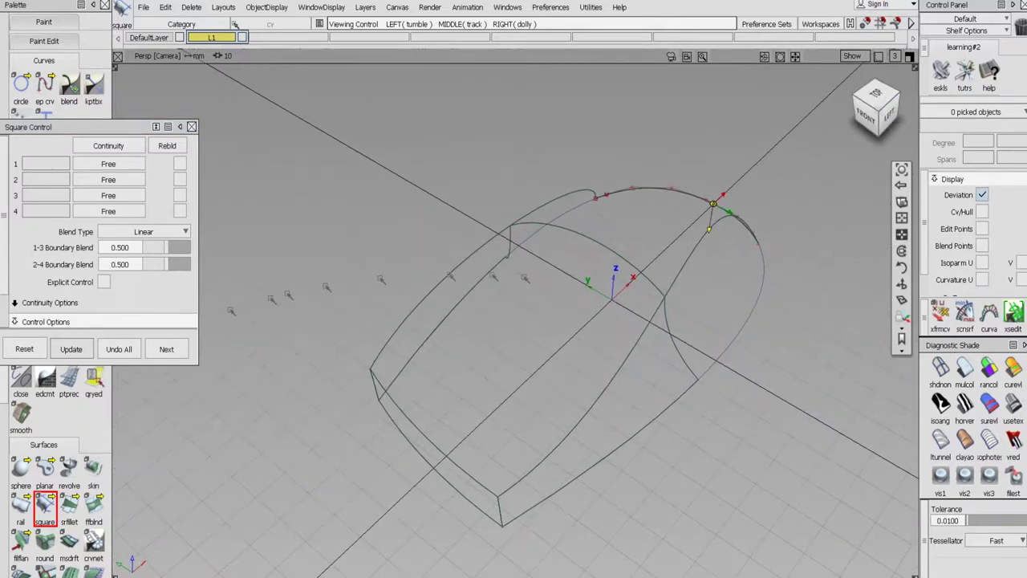
pyautogui.click(191, 127)
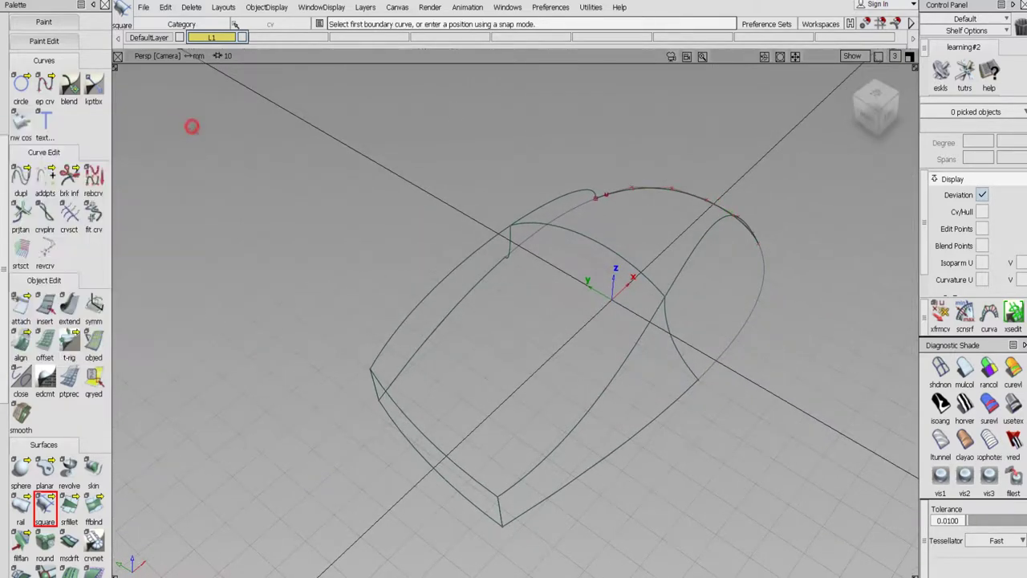
pyautogui.doubleClick(44, 507)
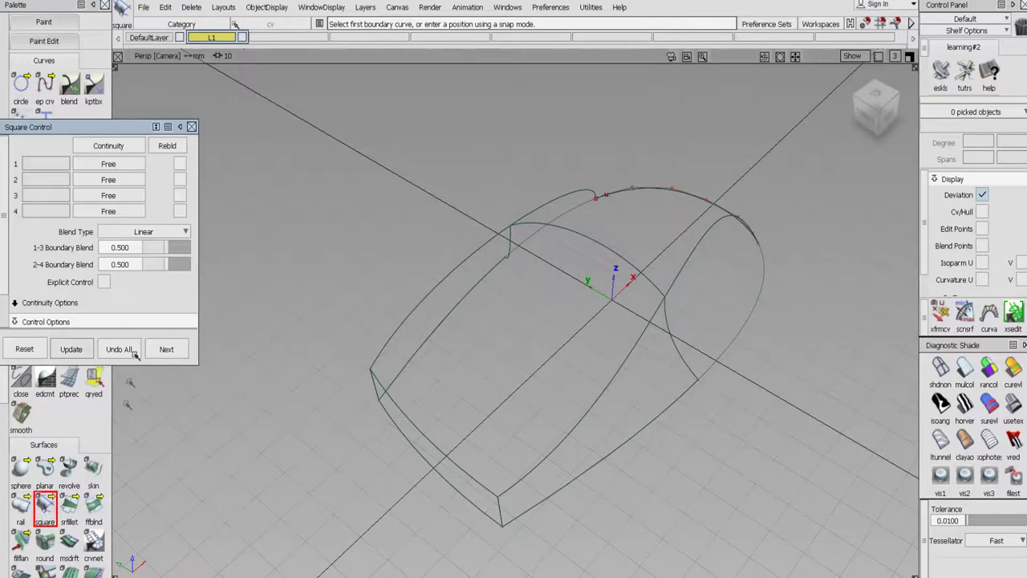
pyautogui.click(439, 439)
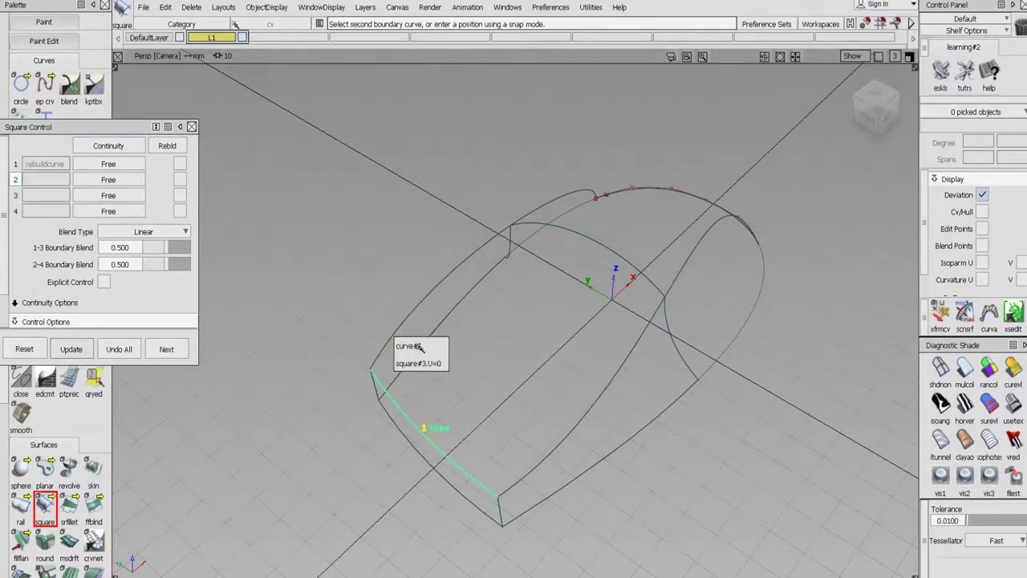
pyautogui.click(418, 346)
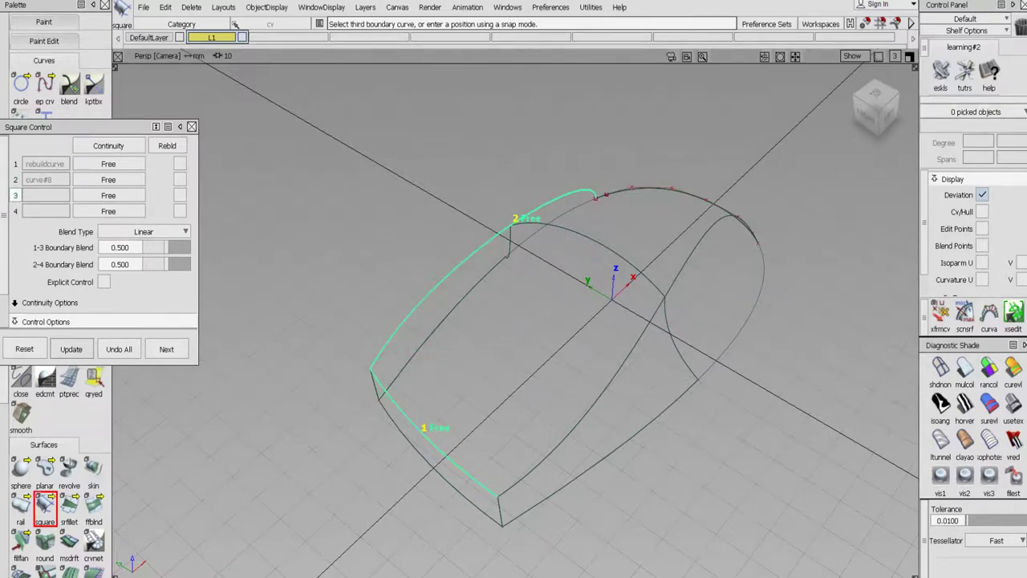
pyautogui.click(591, 255)
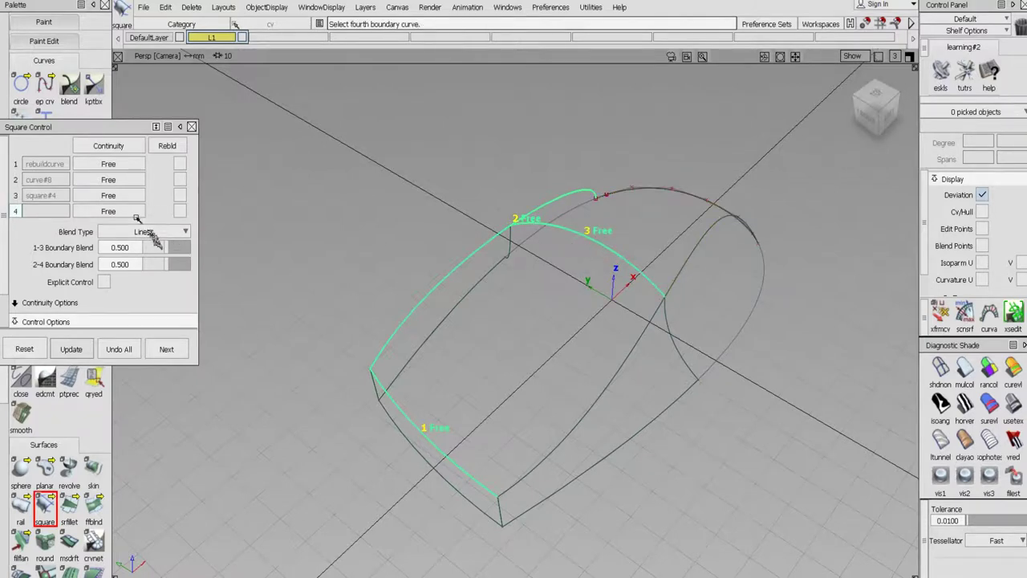
# Set the third boundary to G2 Curvature and finish the Square surface with the other arched side curve, hiding its U isoparms
pyautogui.click(126, 196)
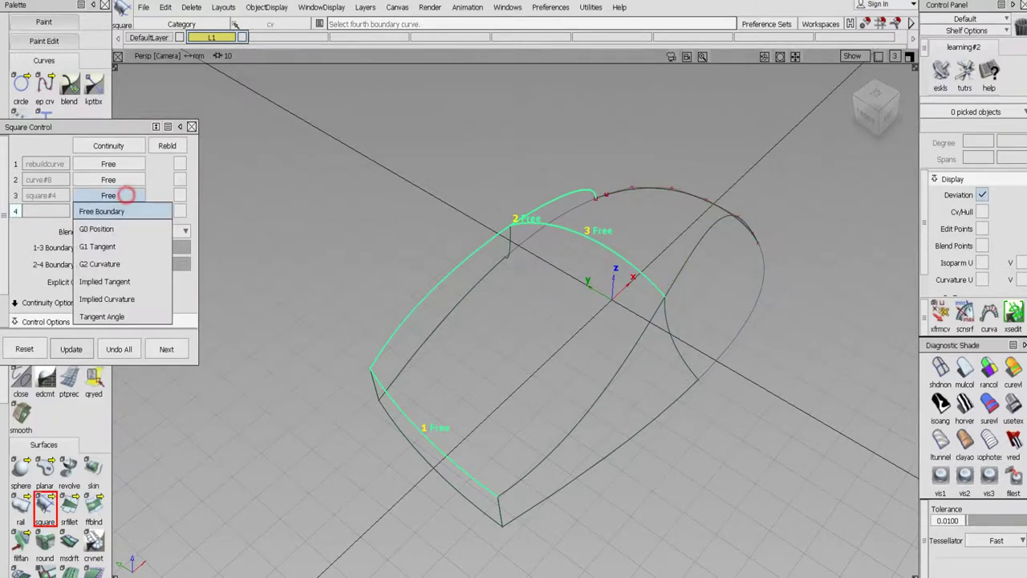
pyautogui.click(125, 259)
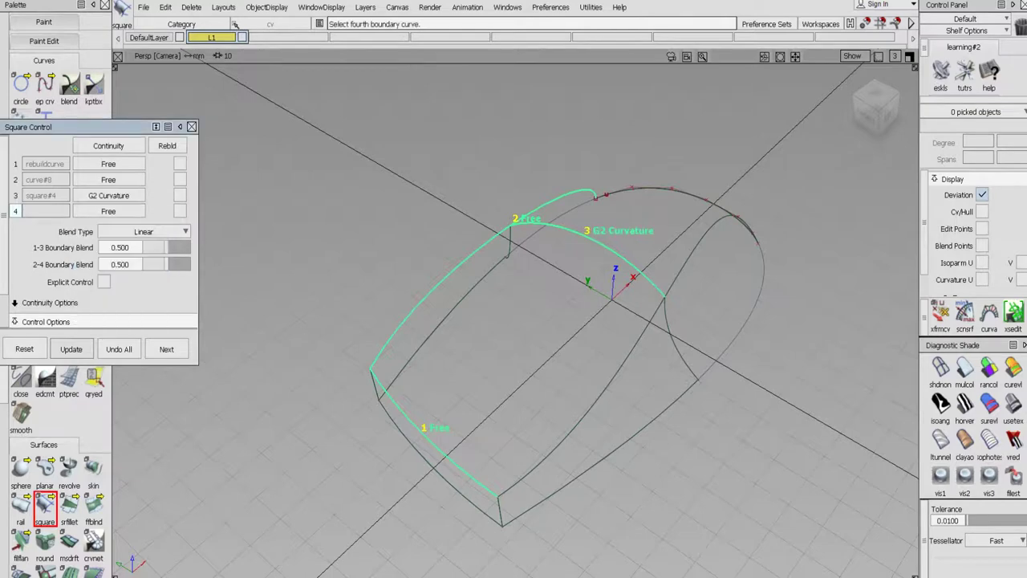
pyautogui.click(638, 348)
pyautogui.click(648, 353)
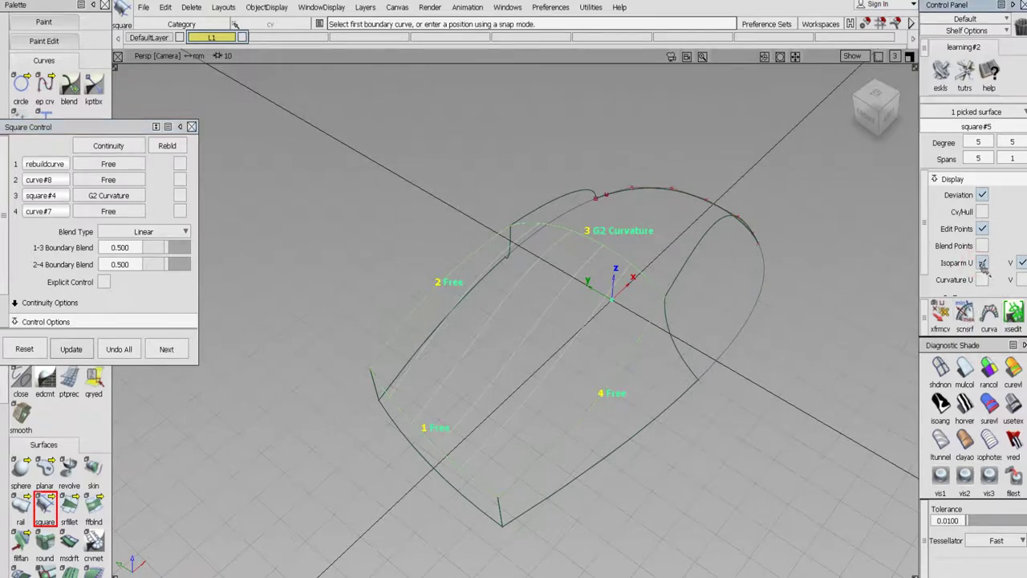
pyautogui.click(167, 349)
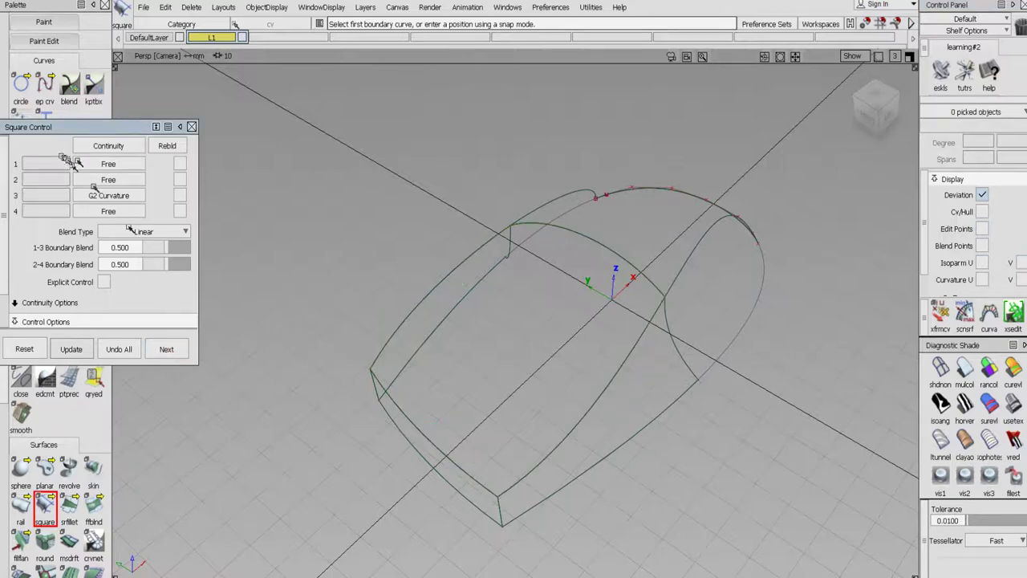
pyautogui.click(192, 126)
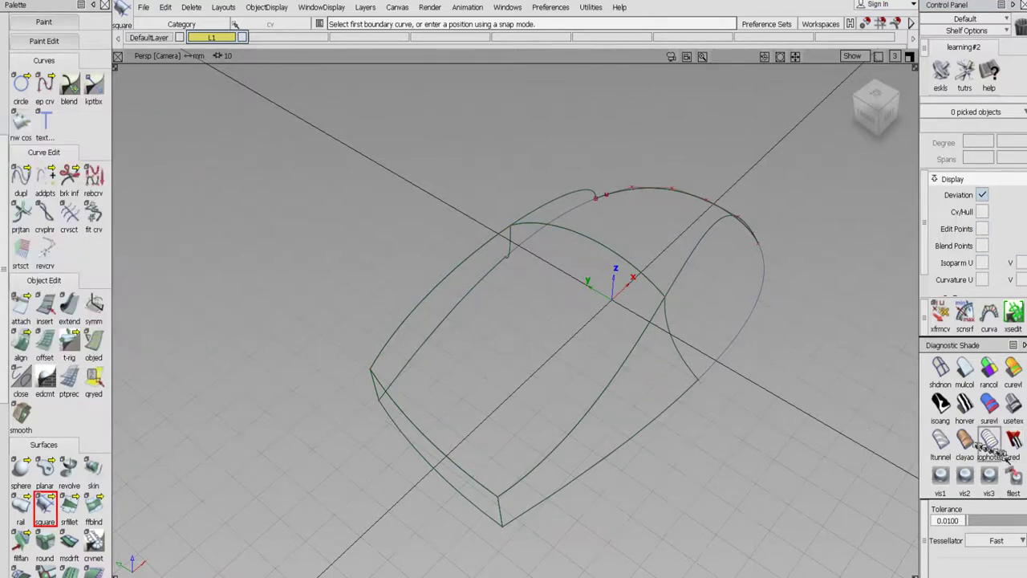
# Shade the model with the clay look, switch to Visual State 1, and hide the lights in the view
pyautogui.click(965, 439)
pyautogui.moveTo(851, 439)
pyautogui.keyDown('alt'); pyautogui.keyDown('shift'); pyautogui.mouseDown()
pyautogui.moveTo(770, 498)
pyautogui.moveTo(670, 525)
pyautogui.moveTo(674, 486)
pyautogui.mouseUp(); pyautogui.keyUp('shift'); pyautogui.keyUp('alt')
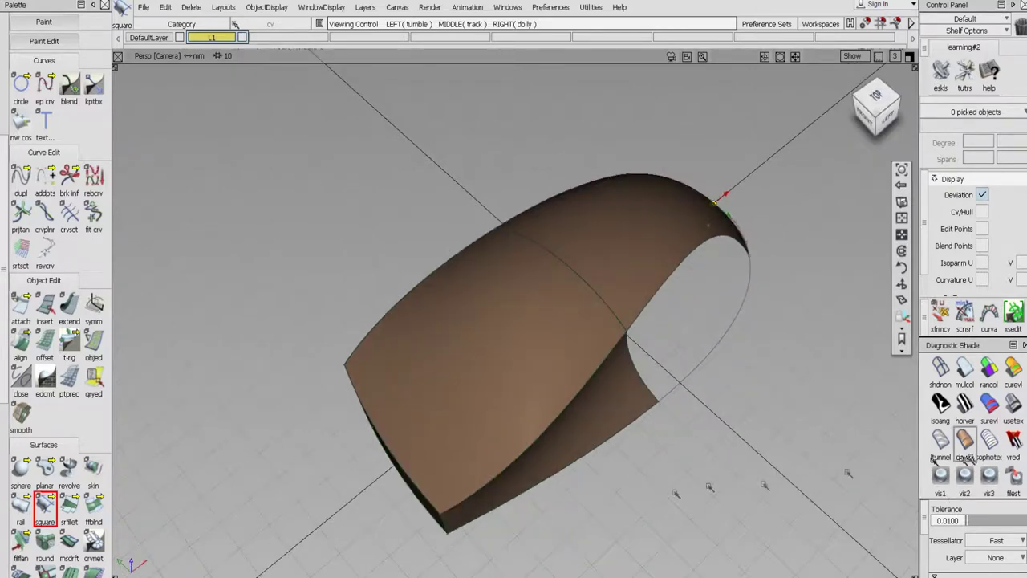
pyautogui.click(944, 479)
pyautogui.keyDown('alt'); pyautogui.keyDown('shift'); pyautogui.moveTo(781, 430); pyautogui.dragTo(757, 472); pyautogui.keyUp('shift'); pyautogui.keyUp('alt')
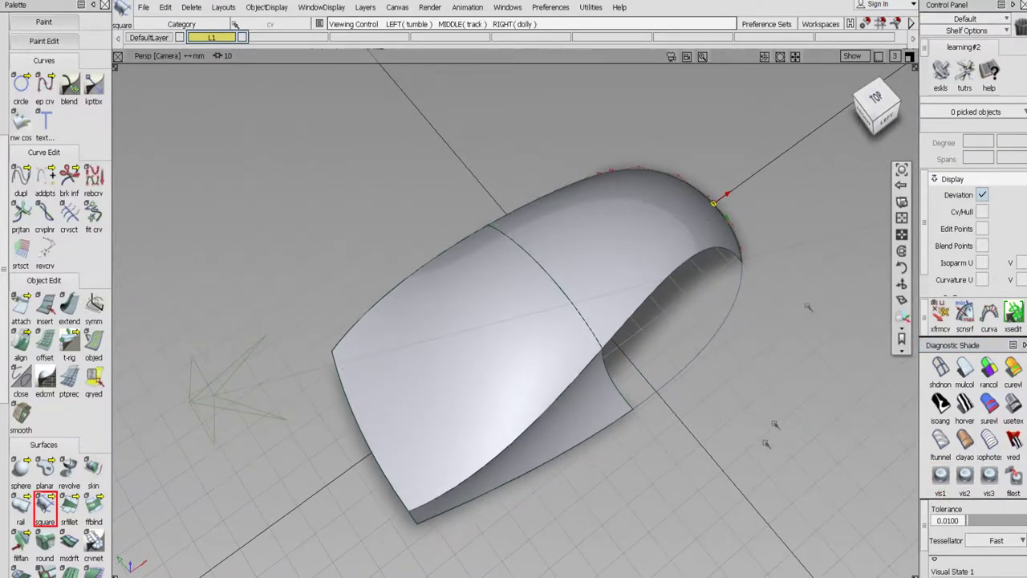
pyautogui.click(853, 57)
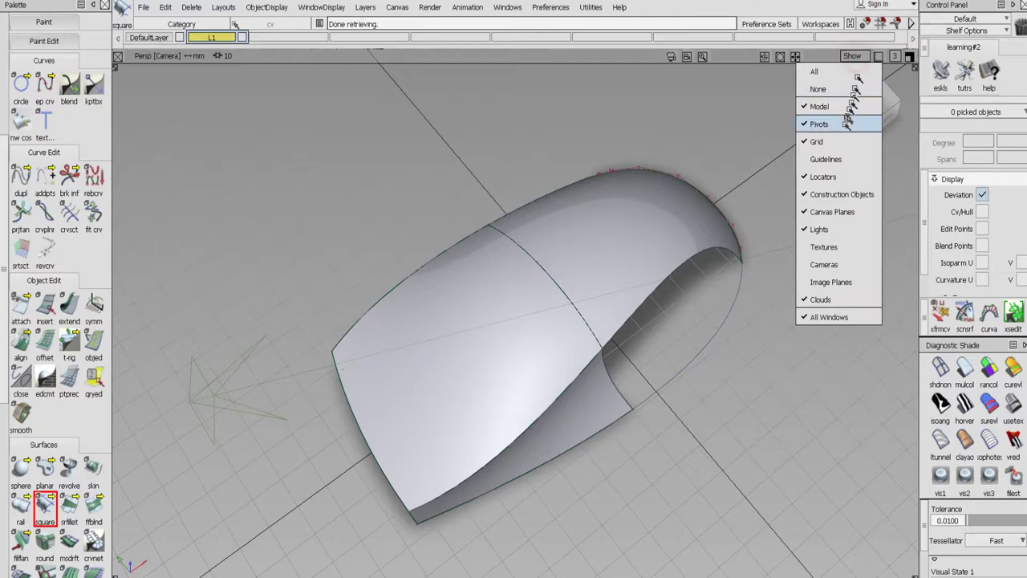
pyautogui.click(841, 229)
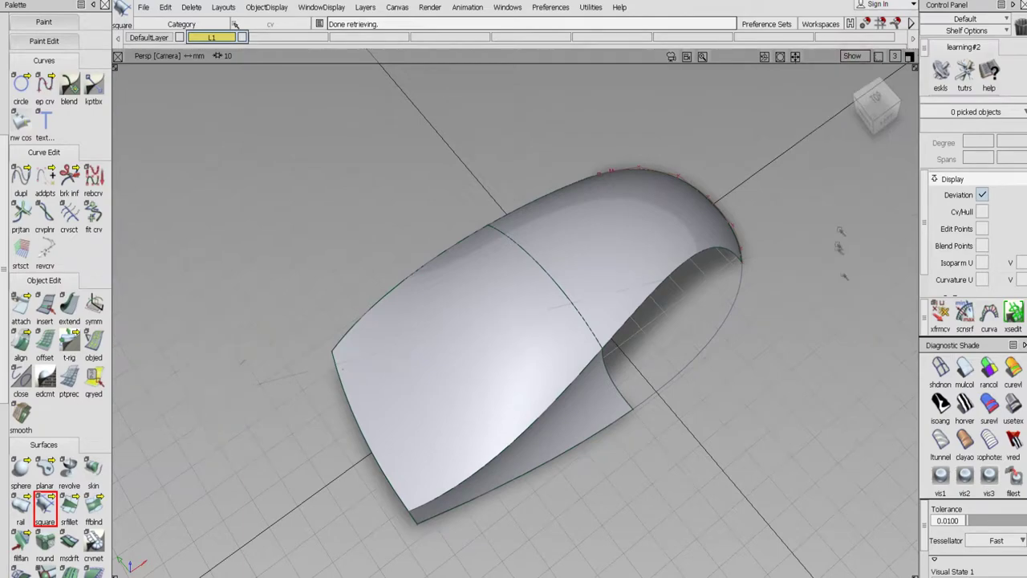
# Examine the surfaces with horizontal/vertical diagnostic shading and return the model to unshaded display
pyautogui.click(964, 406)
pyautogui.moveTo(809, 399)
pyautogui.keyDown('alt'); pyautogui.keyDown('shift'); pyautogui.mouseDown()
pyautogui.moveTo(801, 370)
pyautogui.moveTo(615, 433)
pyautogui.moveTo(656, 335)
pyautogui.moveTo(585, 261)
pyautogui.moveTo(424, 354)
pyautogui.moveTo(298, 241)
pyautogui.moveTo(609, 238)
pyautogui.moveTo(606, 376)
pyautogui.moveTo(431, 281)
pyautogui.moveTo(367, 291)
pyautogui.moveTo(313, 339)
pyautogui.moveTo(412, 356)
pyautogui.moveTo(707, 321)
pyautogui.moveTo(562, 285)
pyautogui.moveTo(646, 295)
pyautogui.moveTo(369, 390)
pyautogui.moveTo(514, 450)
pyautogui.moveTo(622, 341)
pyautogui.moveTo(463, 440)
pyautogui.moveTo(481, 418)
pyautogui.moveTo(473, 426)
pyautogui.moveTo(518, 498)
pyautogui.mouseUp(); pyautogui.keyUp('shift'); pyautogui.keyUp('alt')
pyautogui.click(941, 369)
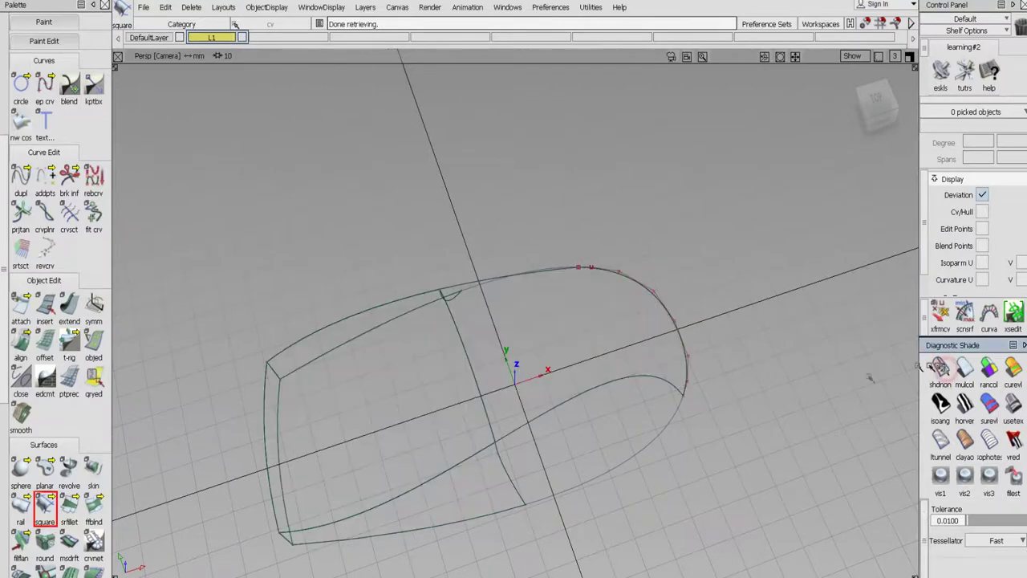
# Detach the left arched side curve partway between the rounded end and the cross edge, accepting removal of its construction history
pyautogui.moveTo(722, 386)
pyautogui.keyDown('alt'); pyautogui.keyDown('shift'); pyautogui.mouseDown()
pyautogui.moveTo(745, 422)
pyautogui.moveTo(730, 340)
pyautogui.moveTo(614, 353)
pyautogui.moveTo(409, 428)
pyautogui.moveTo(557, 306)
pyautogui.moveTo(543, 378)
pyautogui.moveTo(507, 374)
pyautogui.moveTo(632, 341)
pyautogui.mouseUp(); pyautogui.keyUp('shift'); pyautogui.keyUp('alt')
pyautogui.moveTo(23, 309); pyautogui.dragTo(66, 315)
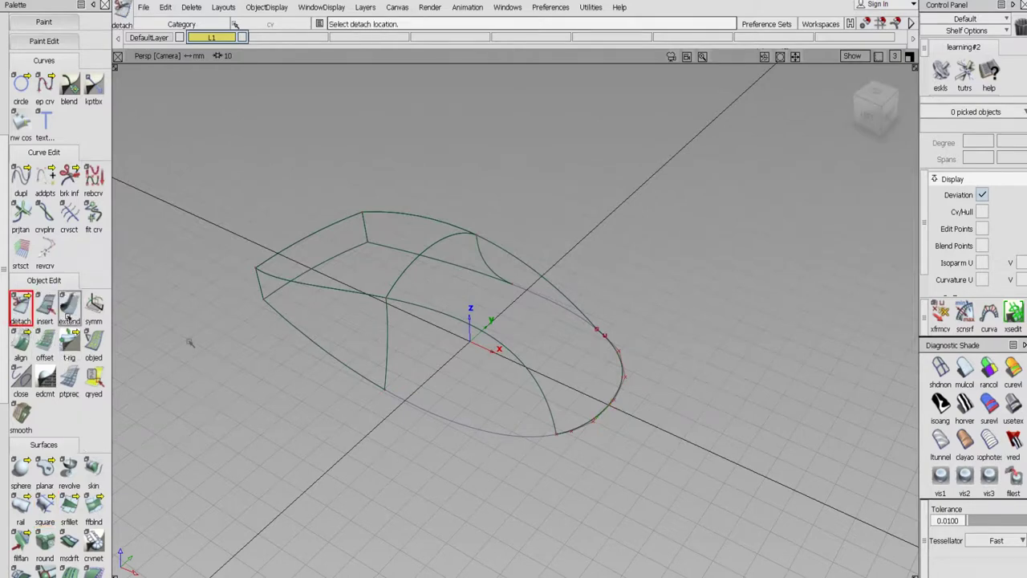
pyautogui.click(528, 369)
pyautogui.click(536, 378)
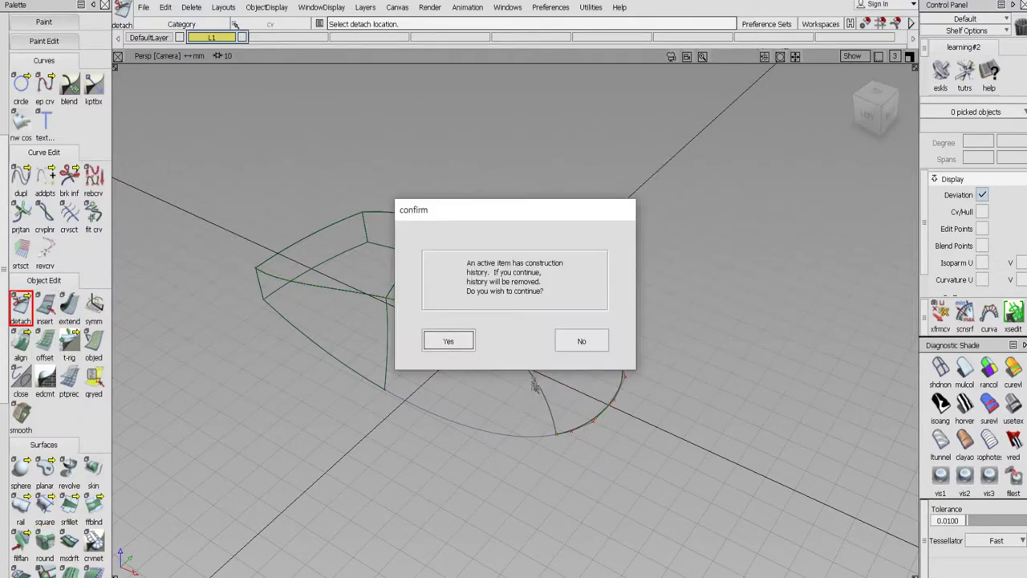
pyautogui.click(469, 349)
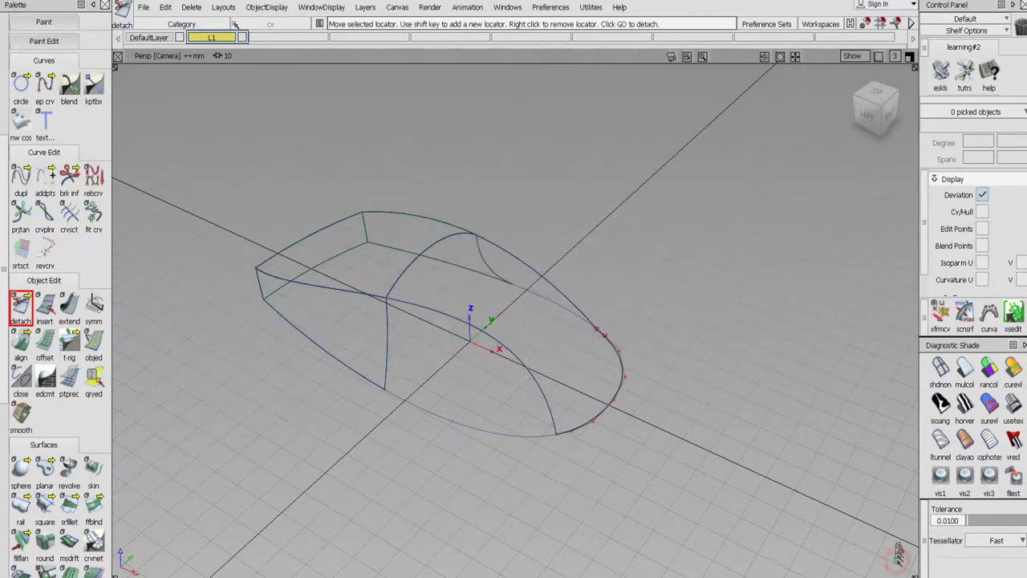
# Detach the right arched side curve at the matching point near the rounded end, accepting removal of its history
pyautogui.keyDown('alt'); pyautogui.keyDown('shift'); pyautogui.moveTo(812, 458); pyautogui.dragTo(273, 430); pyautogui.keyUp('shift'); pyautogui.keyUp('alt')
pyautogui.keyDown('alt'); pyautogui.keyDown('shift'); pyautogui.moveTo(663, 424); pyautogui.dragTo(322, 407, button='middle'); pyautogui.keyUp('shift'); pyautogui.keyUp('alt')
pyautogui.click(488, 337)
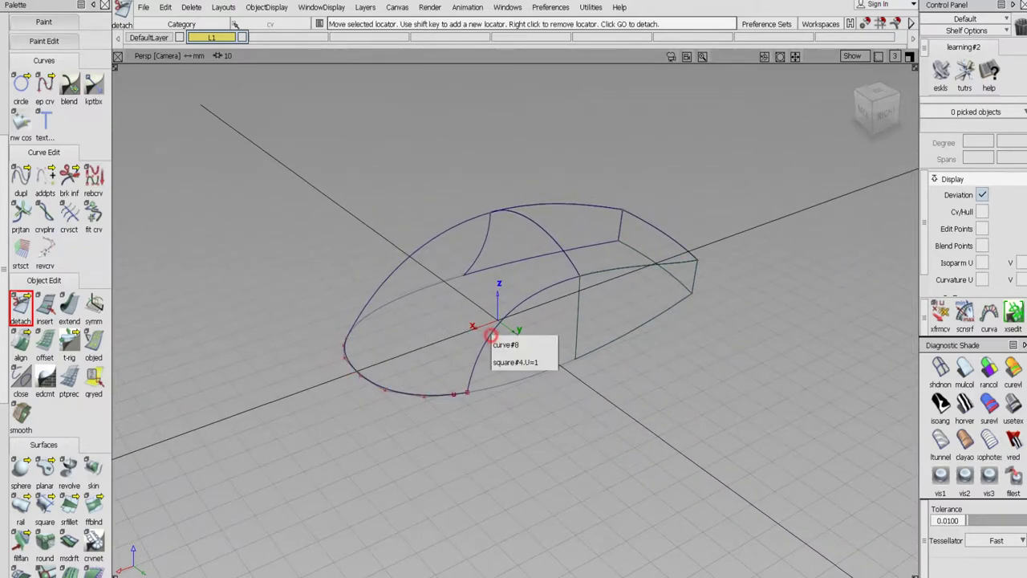
pyautogui.click(468, 341)
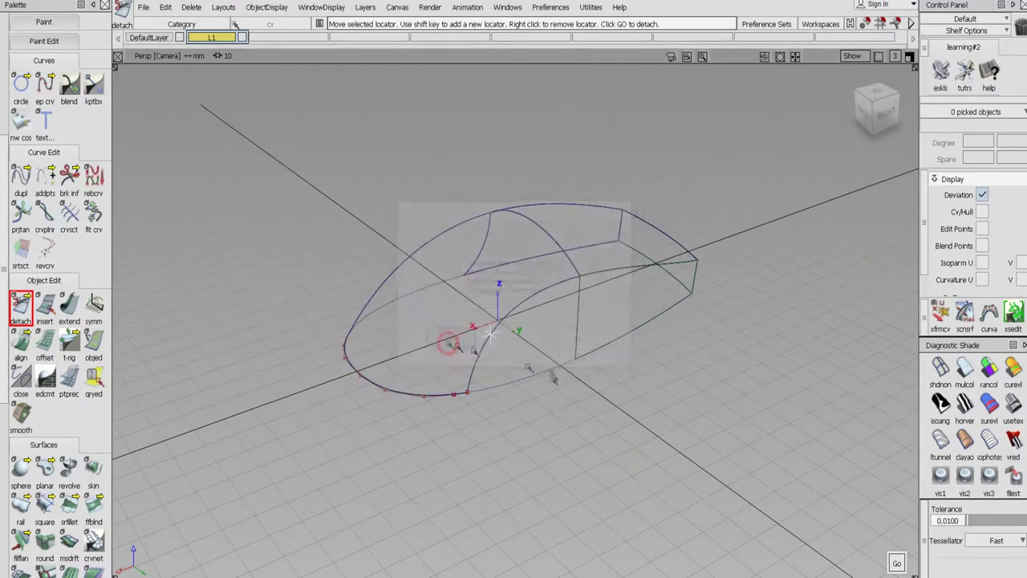
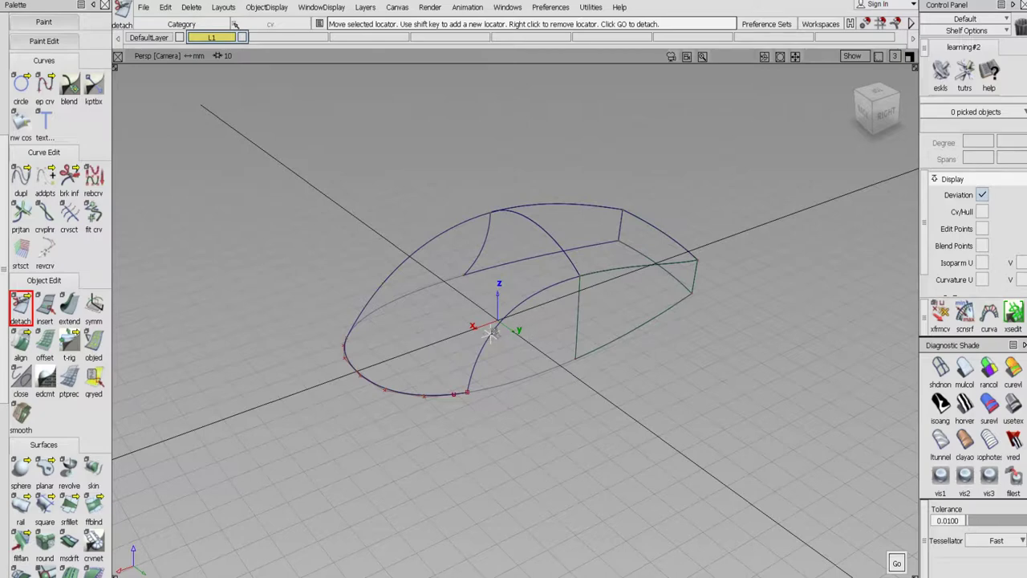
pyautogui.click(897, 563)
pyautogui.keyDown('alt'); pyautogui.keyDown('shift'); pyautogui.moveTo(557, 471); pyautogui.dragTo(717, 395); pyautogui.keyUp('shift'); pyautogui.keyUp('alt')
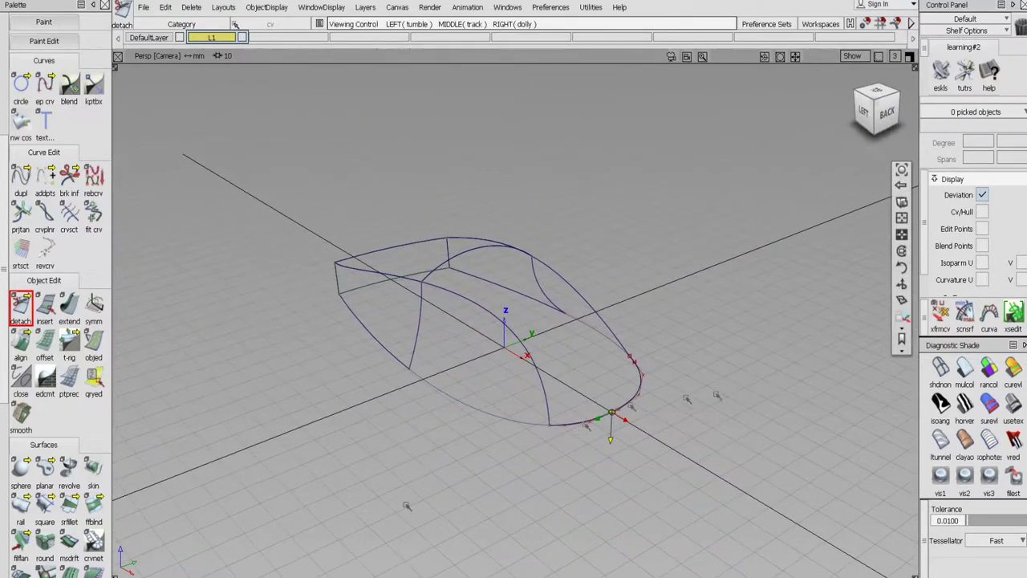
pyautogui.click(44, 507)
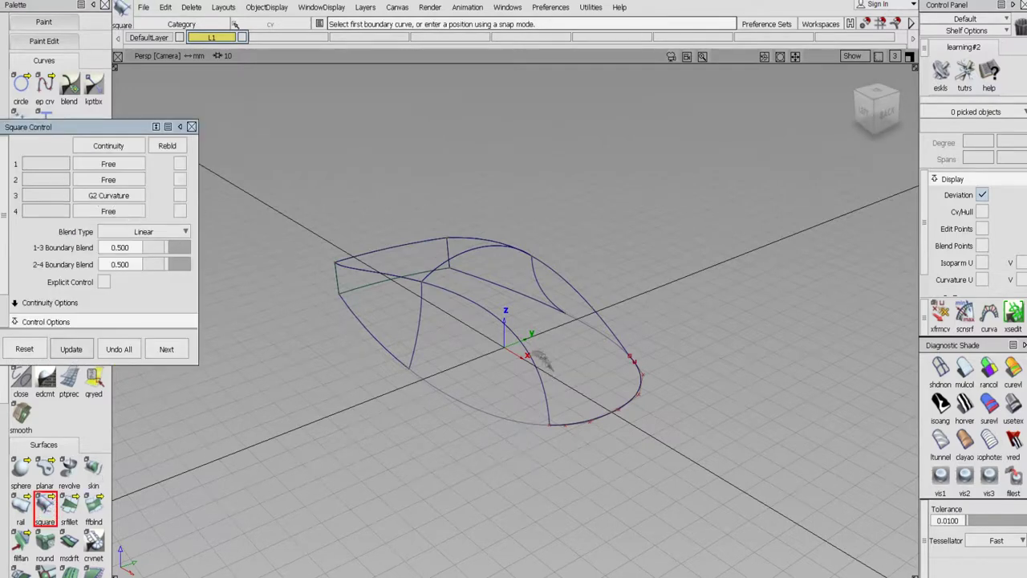
pyautogui.click(533, 363)
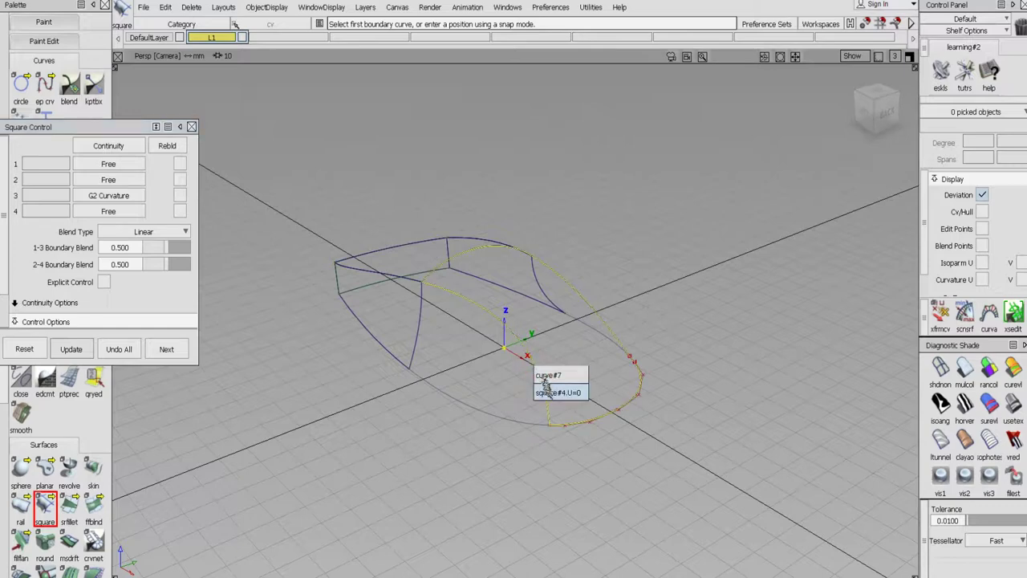
pyautogui.click(558, 393)
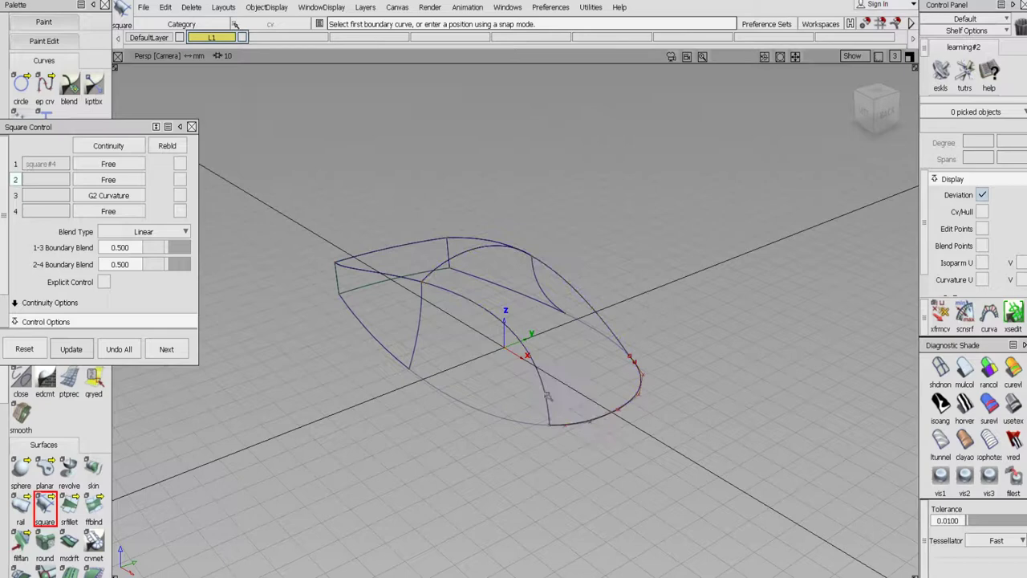
pyautogui.click(494, 420)
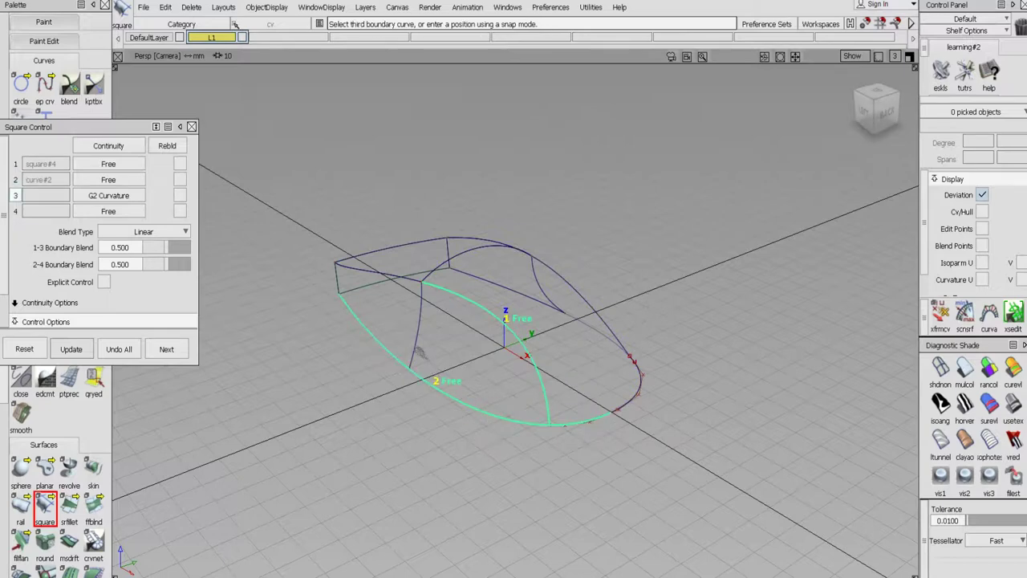
pyautogui.click(429, 376)
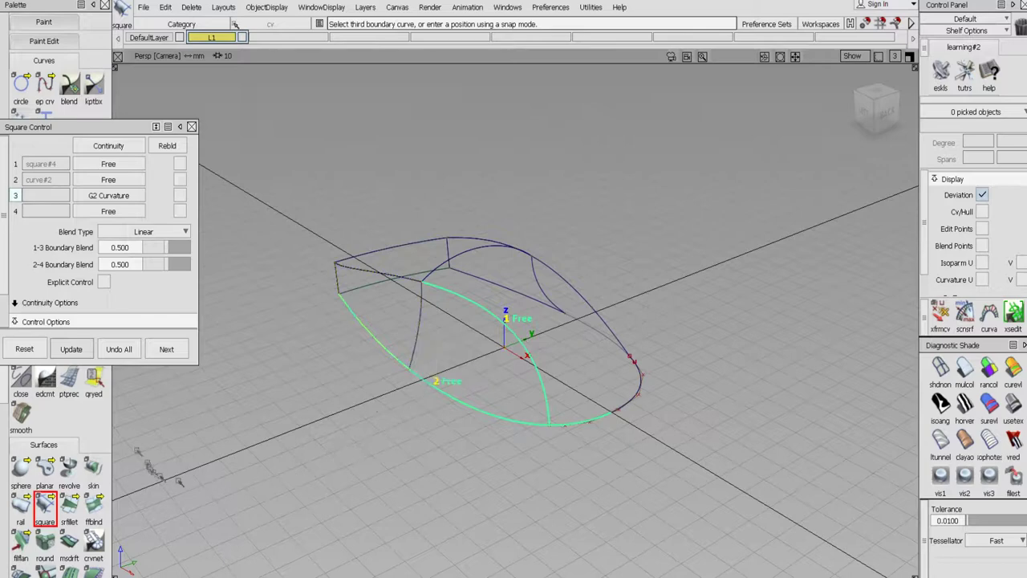
pyautogui.click(121, 349)
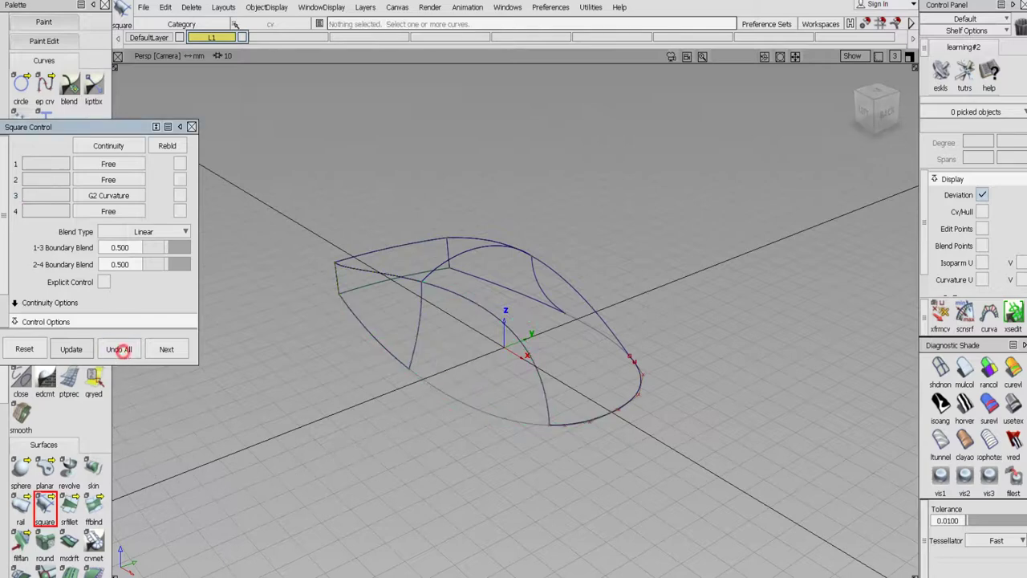
# Fill the left side's open area with a Square surface from curve#7, base curve#2, the square#2 edge with G2 Curvature, and curve#13
pyautogui.click(538, 377)
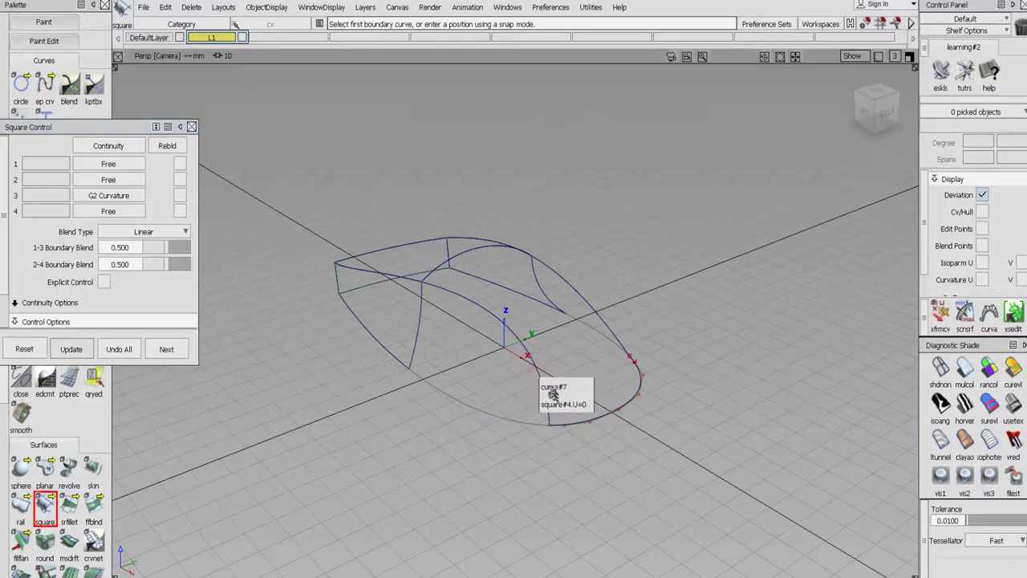
pyautogui.click(553, 388)
pyautogui.click(519, 423)
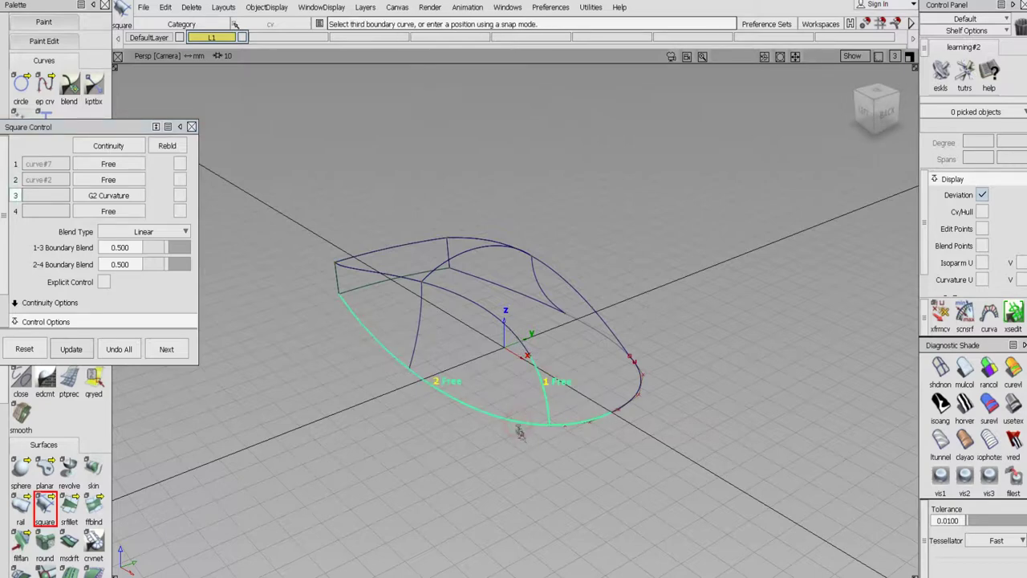
pyautogui.click(415, 354)
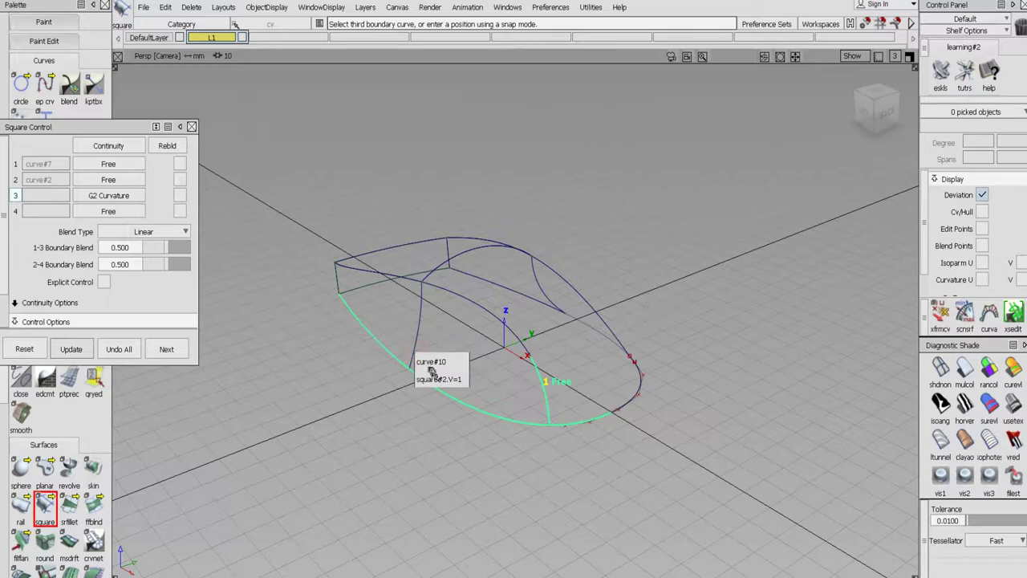
pyautogui.click(437, 379)
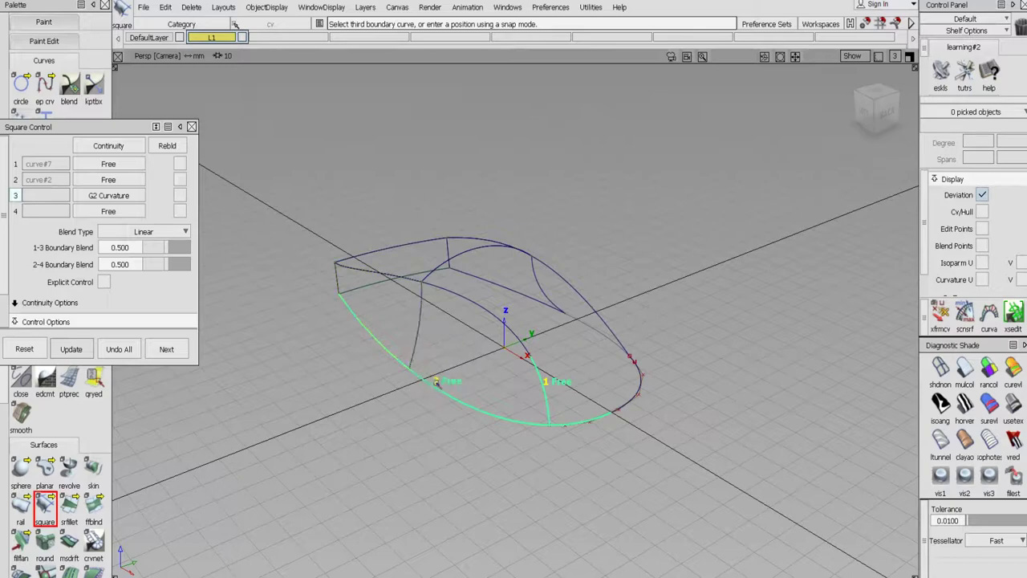
pyautogui.click(477, 304)
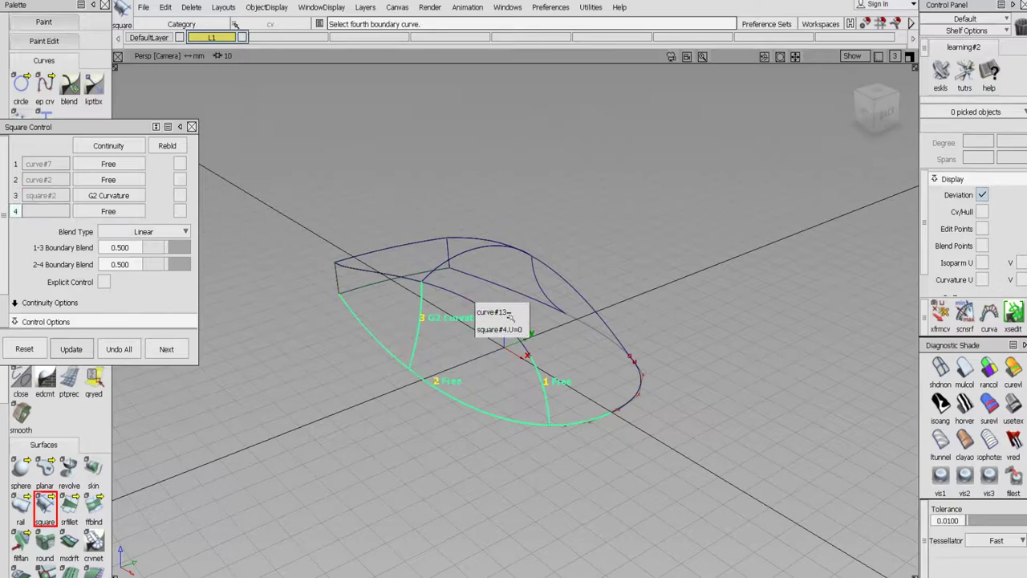
pyautogui.click(508, 314)
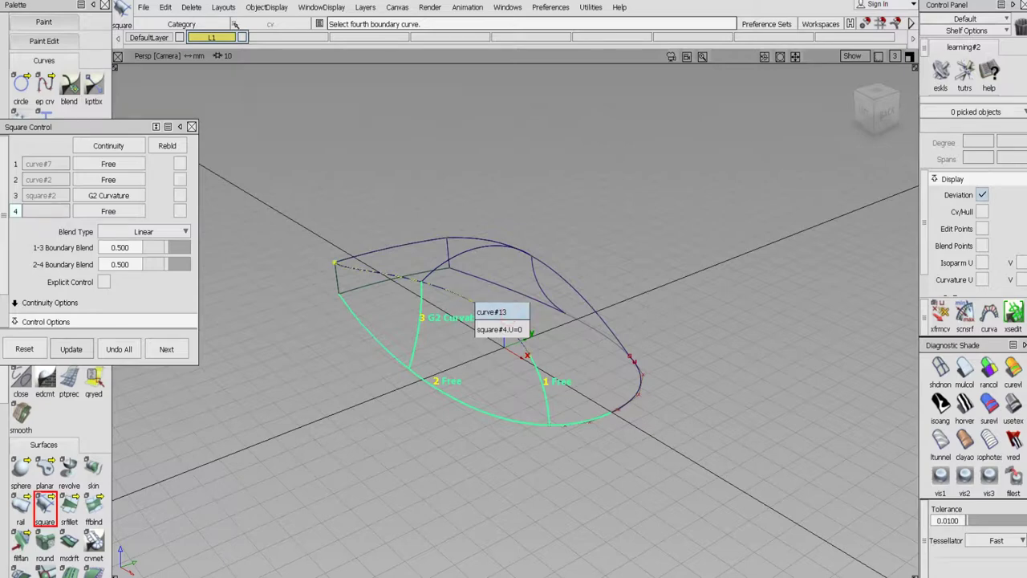
pyautogui.click(168, 350)
# Check the left side surfaces with horizontal/vertical zebra shading, then switch diagnostic shading off
pyautogui.click(965, 403)
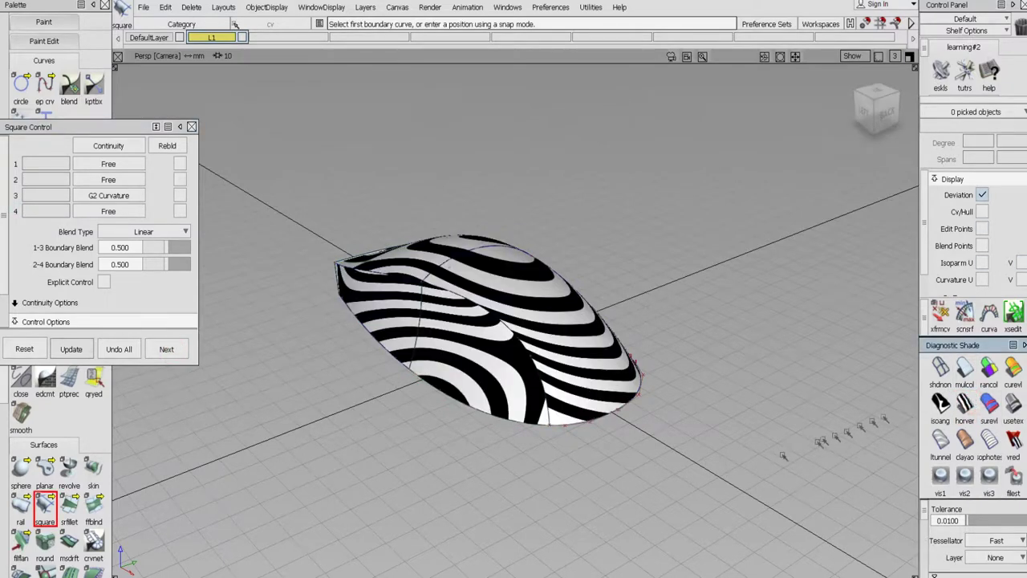
pyautogui.keyDown('alt'); pyautogui.keyDown('shift'); pyautogui.moveTo(754, 478); pyautogui.dragTo(732, 489); pyautogui.keyUp('shift'); pyautogui.keyUp('alt')
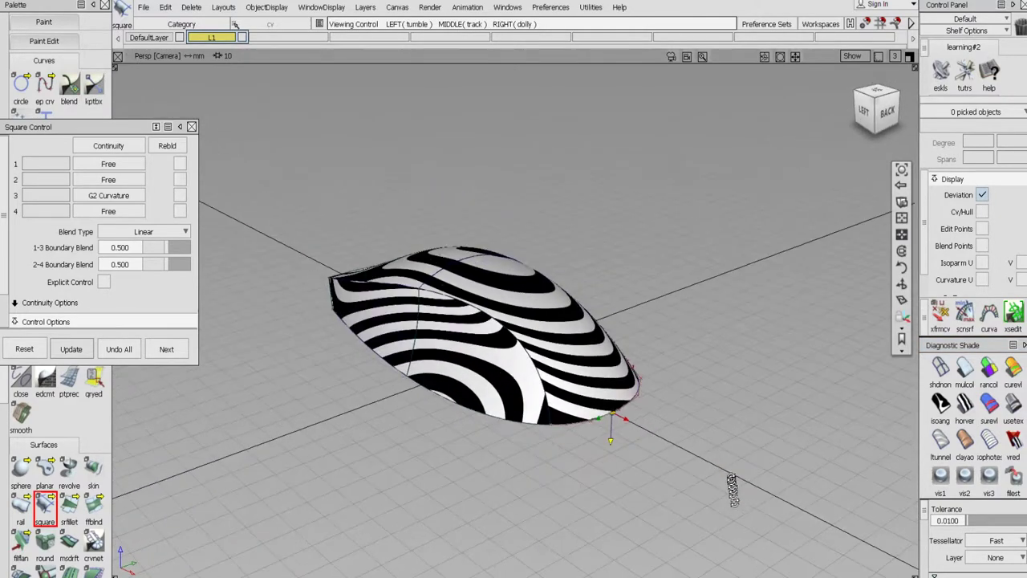
pyautogui.click(941, 371)
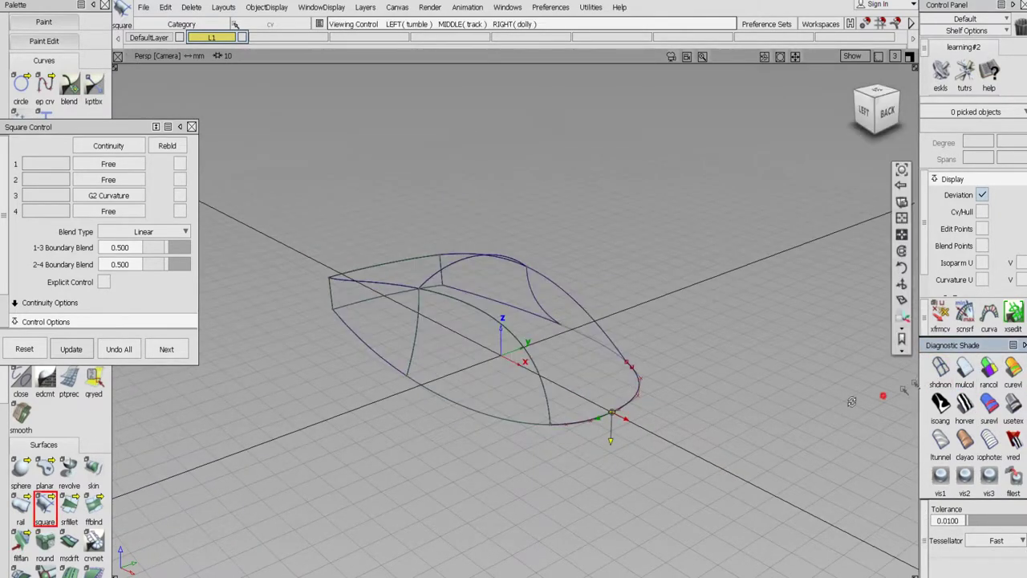
# Fill the right side's open area with a Square surface from curve#8, curve#14, the square#3 edge with G2 Curvature, and curve#3
pyautogui.keyDown('alt'); pyautogui.keyDown('shift'); pyautogui.moveTo(852, 401); pyautogui.dragTo(480, 319); pyautogui.keyUp('shift'); pyautogui.keyUp('alt')
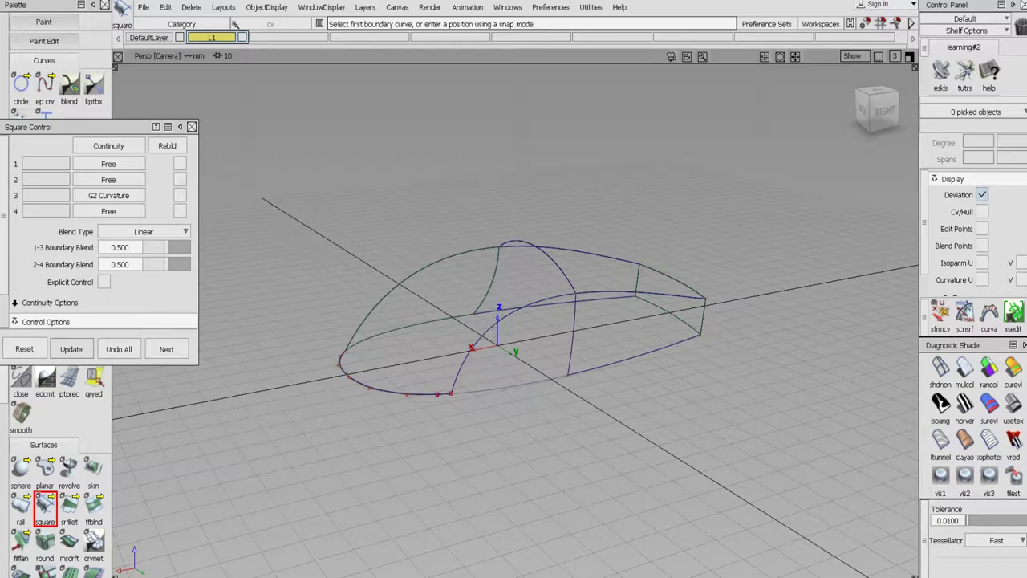
pyautogui.click(462, 371)
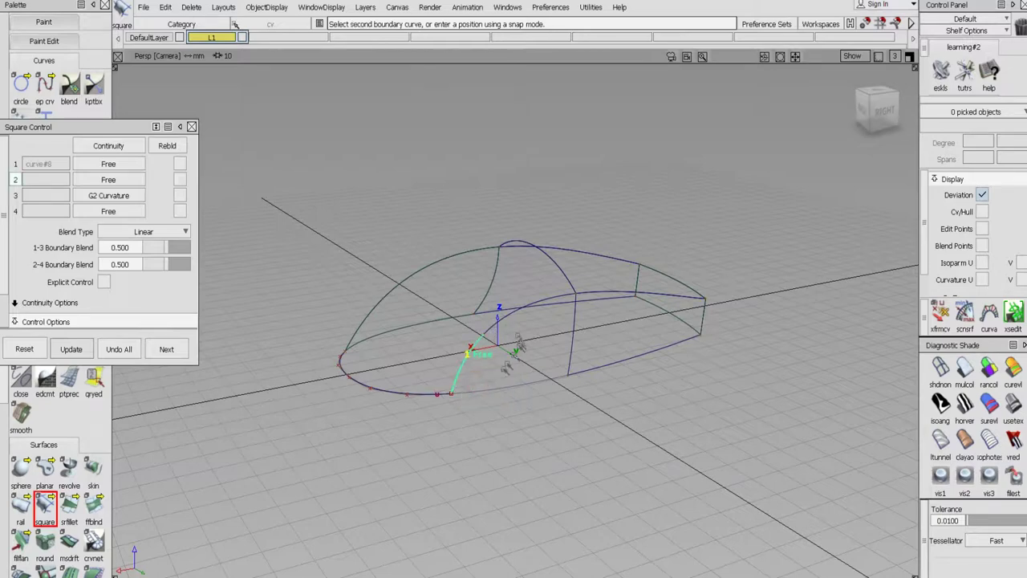
pyautogui.click(507, 319)
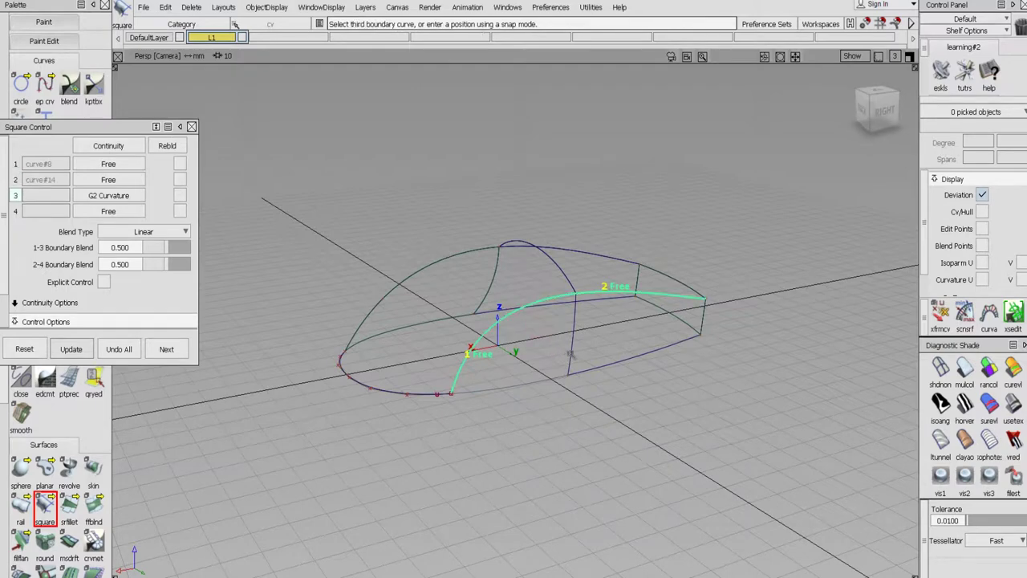
pyautogui.click(572, 357)
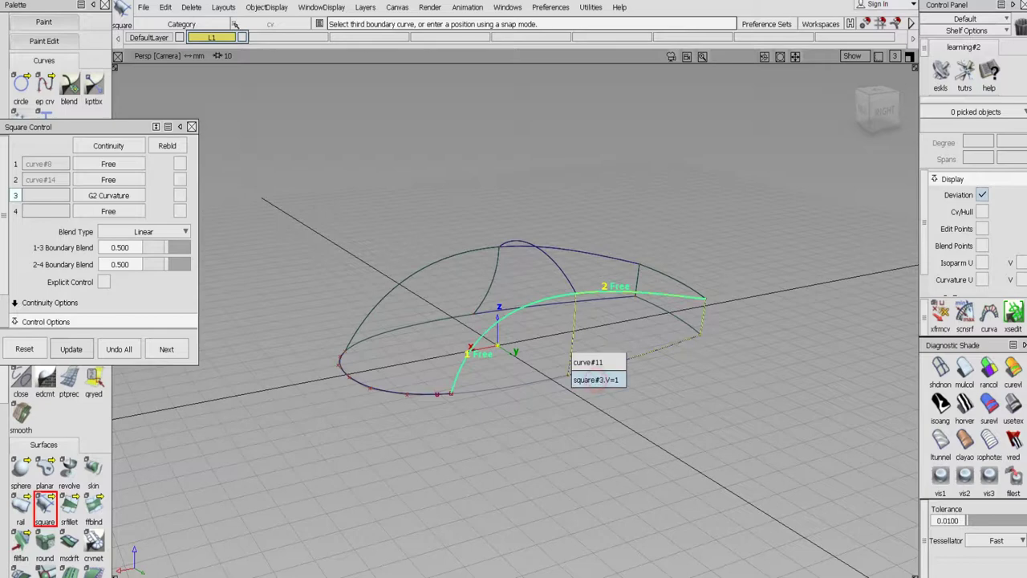
pyautogui.click(534, 386)
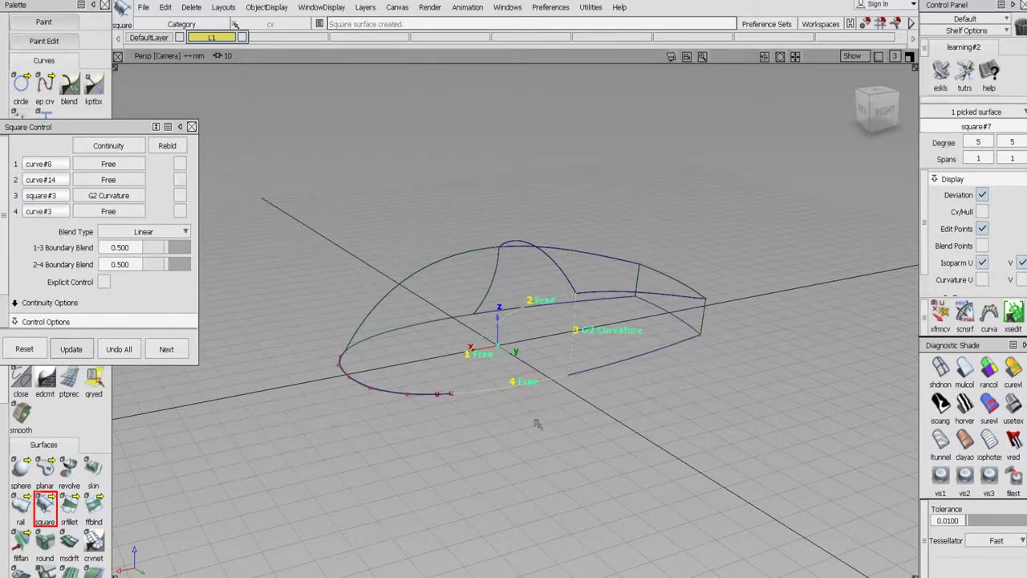
pyautogui.click(183, 348)
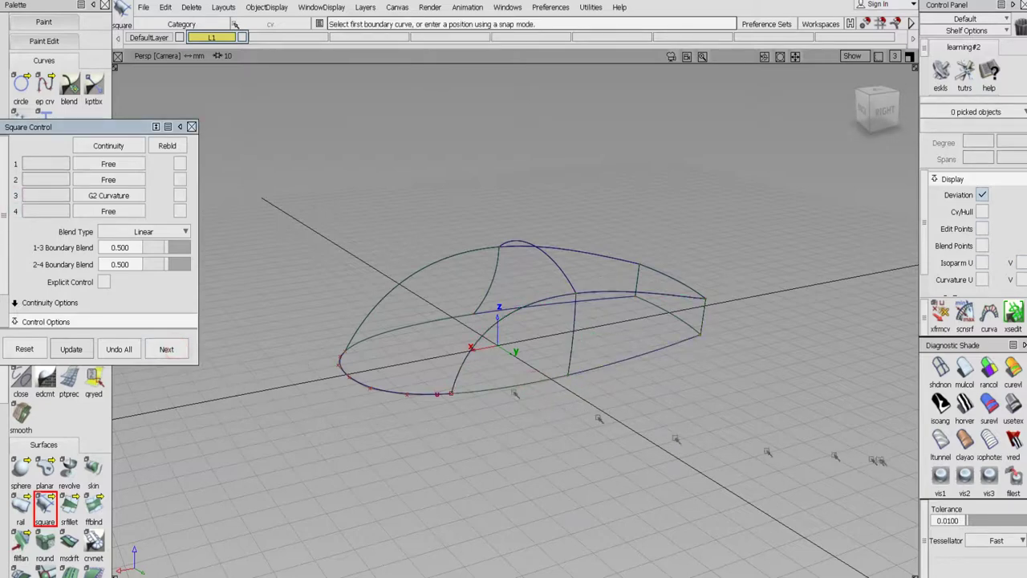
# Inspect the closed form with horizontal/vertical zebra shading and with Visual State 1, then return to unshaded display
pyautogui.click(965, 404)
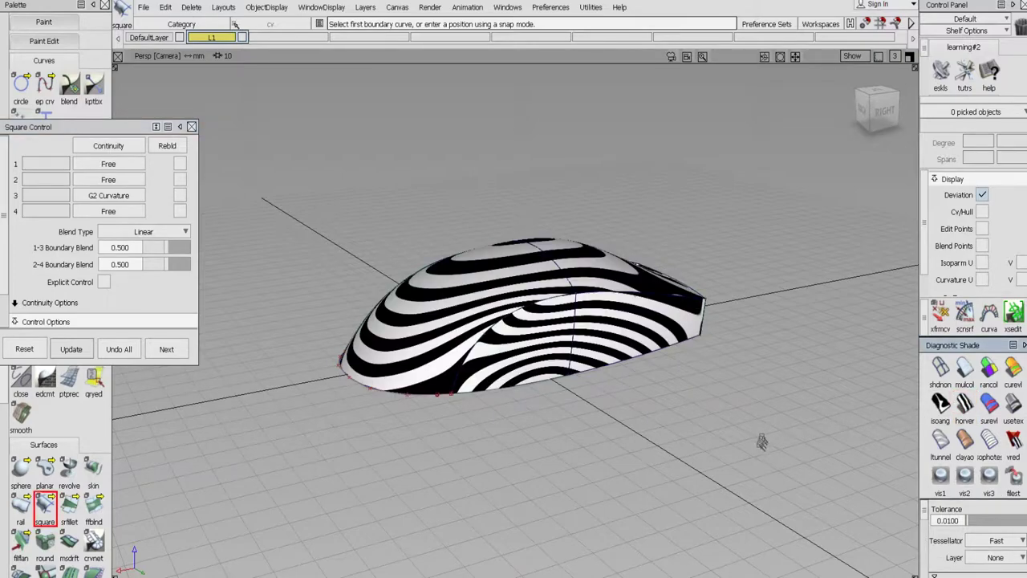
pyautogui.moveTo(756, 462)
pyautogui.keyDown('alt'); pyautogui.keyDown('shift'); pyautogui.mouseDown()
pyautogui.moveTo(589, 445)
pyautogui.moveTo(623, 460)
pyautogui.mouseUp(); pyautogui.keyUp('shift'); pyautogui.keyUp('alt')
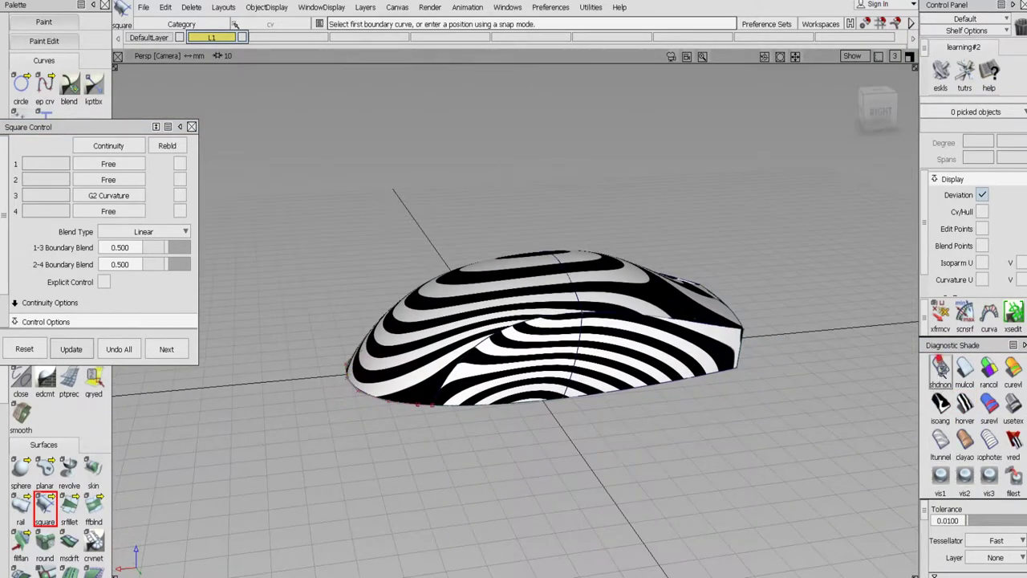
pyautogui.click(943, 372)
pyautogui.click(941, 475)
pyautogui.keyDown('alt'); pyautogui.keyDown('shift'); pyautogui.moveTo(700, 471); pyautogui.dragTo(694, 532); pyautogui.keyUp('shift'); pyautogui.keyUp('alt')
pyautogui.keyDown('alt'); pyautogui.keyDown('shift'); pyautogui.moveTo(426, 405); pyautogui.dragTo(551, 474); pyautogui.keyUp('shift'); pyautogui.keyUp('alt')
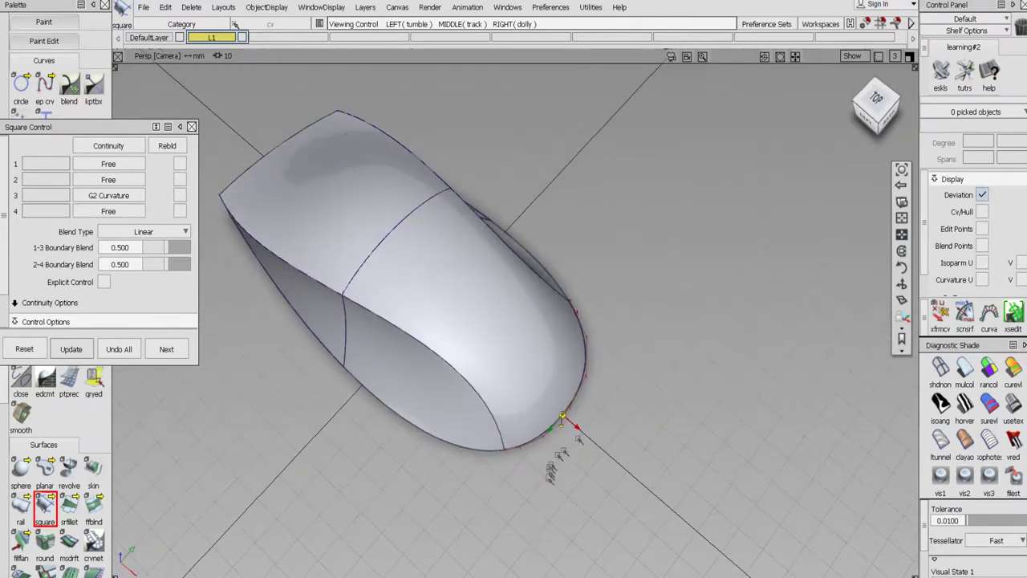
pyautogui.click(942, 367)
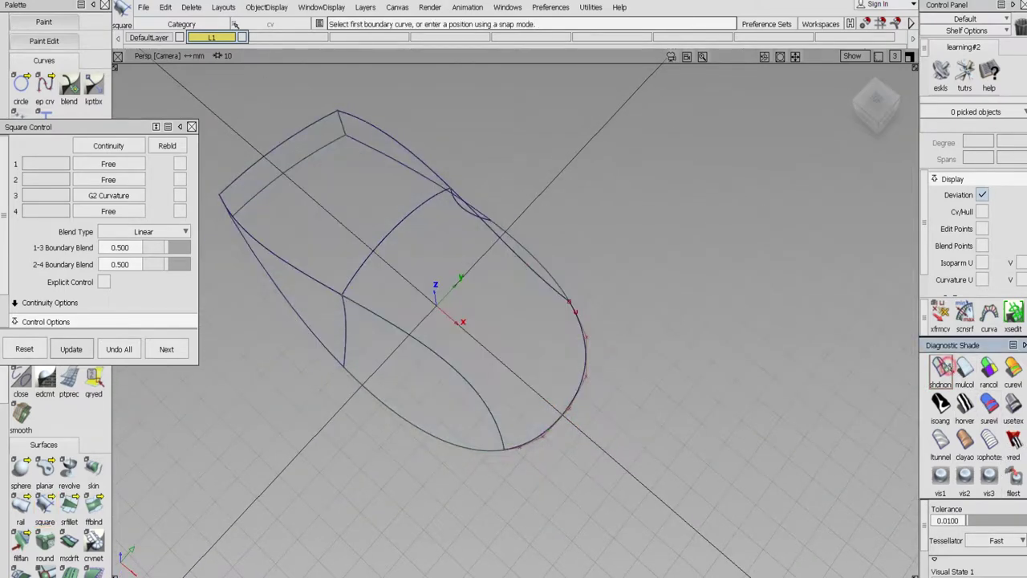
# Close the Square options and delete curve#12 along the rounded end of the form
pyautogui.keyDown('alt'); pyautogui.keyDown('shift'); pyautogui.moveTo(850, 337); pyautogui.dragTo(610, 305); pyautogui.keyUp('shift'); pyautogui.keyUp('alt')
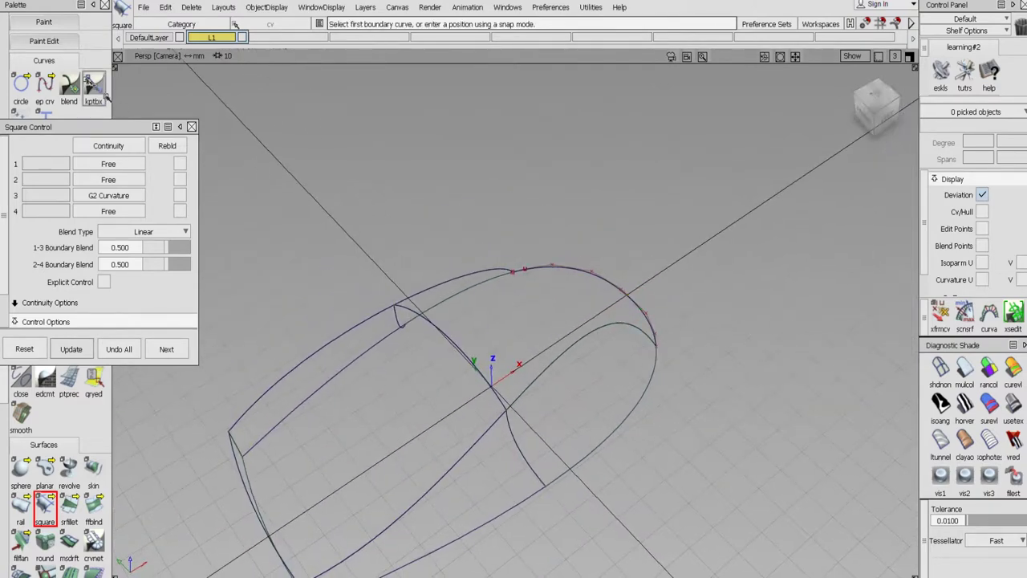
pyautogui.click(191, 127)
pyautogui.scroll(5, 2, 39)
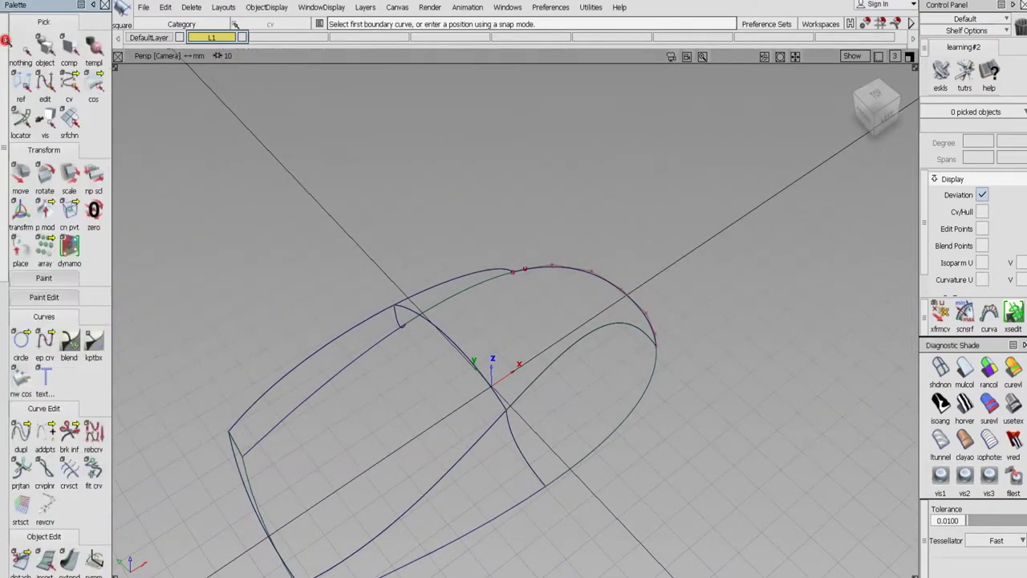
pyautogui.click(45, 48)
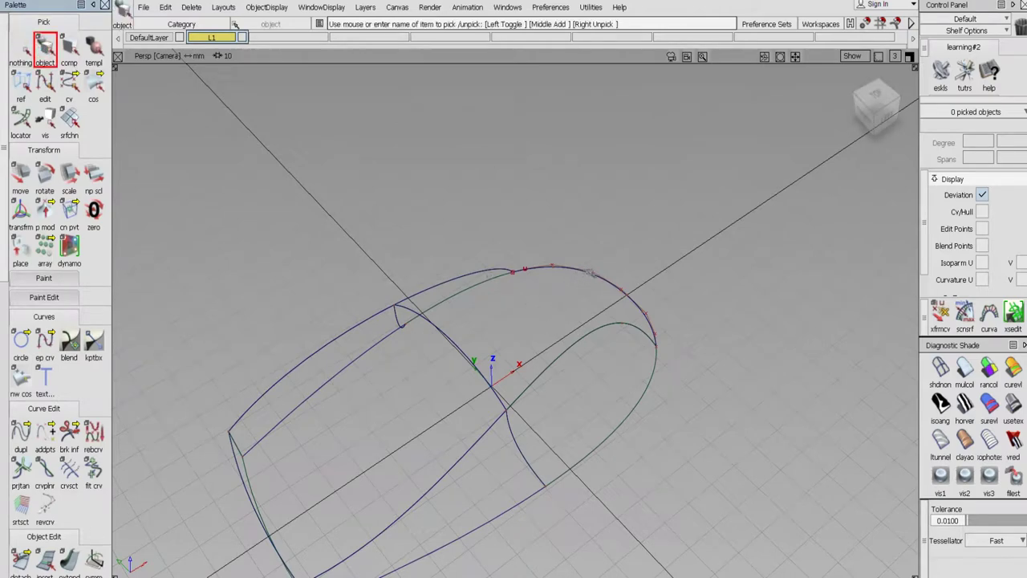
pyautogui.click(591, 269)
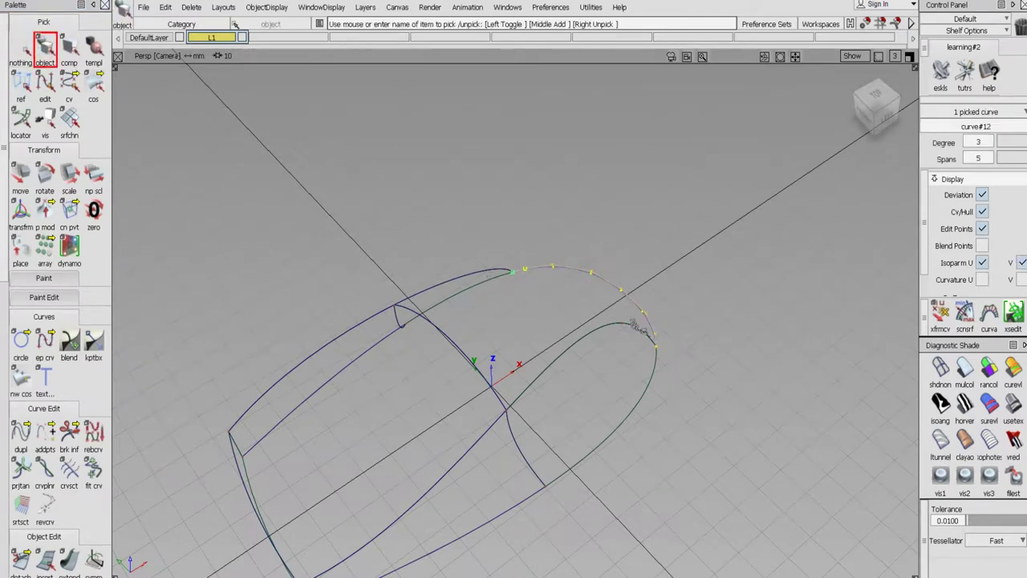
pyautogui.press('Delete')
pyautogui.click(473, 332)
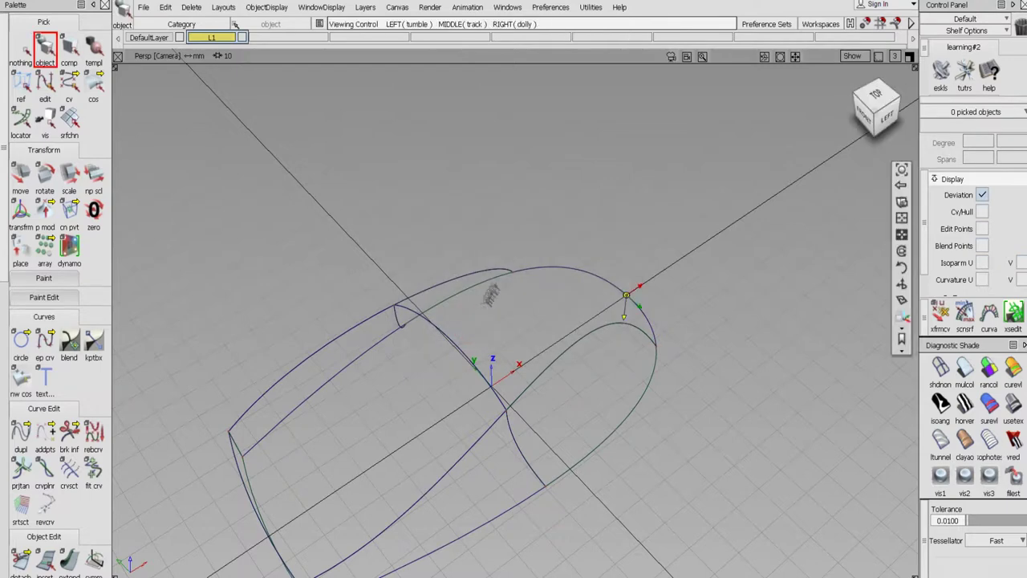
# Pick all the curves of the form by component and assign them to a new layer
pyautogui.keyDown('alt'); pyautogui.keyDown('shift'); pyautogui.moveTo(491, 295); pyautogui.dragTo(273, 104); pyautogui.keyUp('shift'); pyautogui.keyUp('alt')
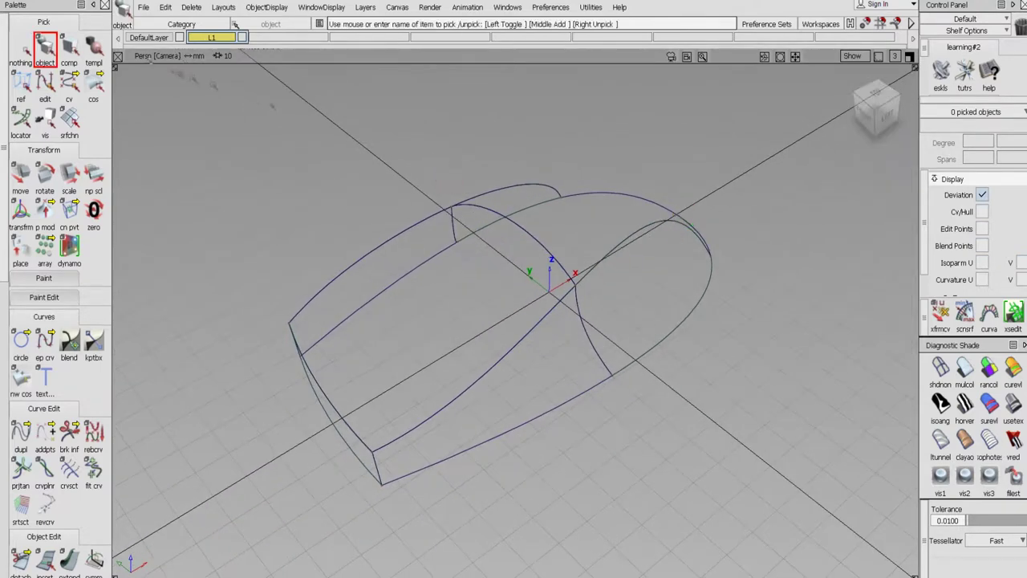
pyautogui.click(69, 48)
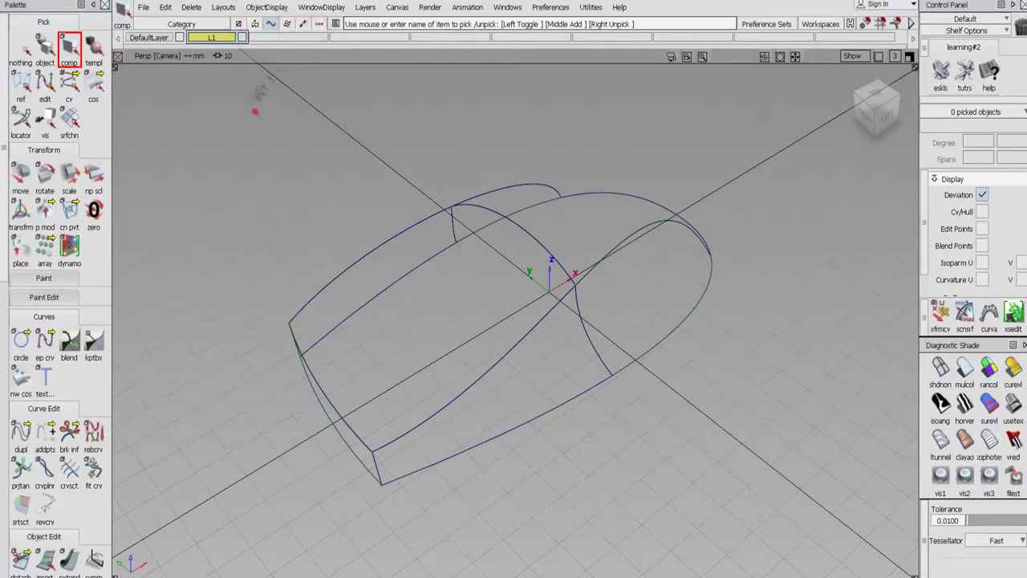
pyautogui.moveTo(255, 108); pyautogui.dragTo(851, 562)
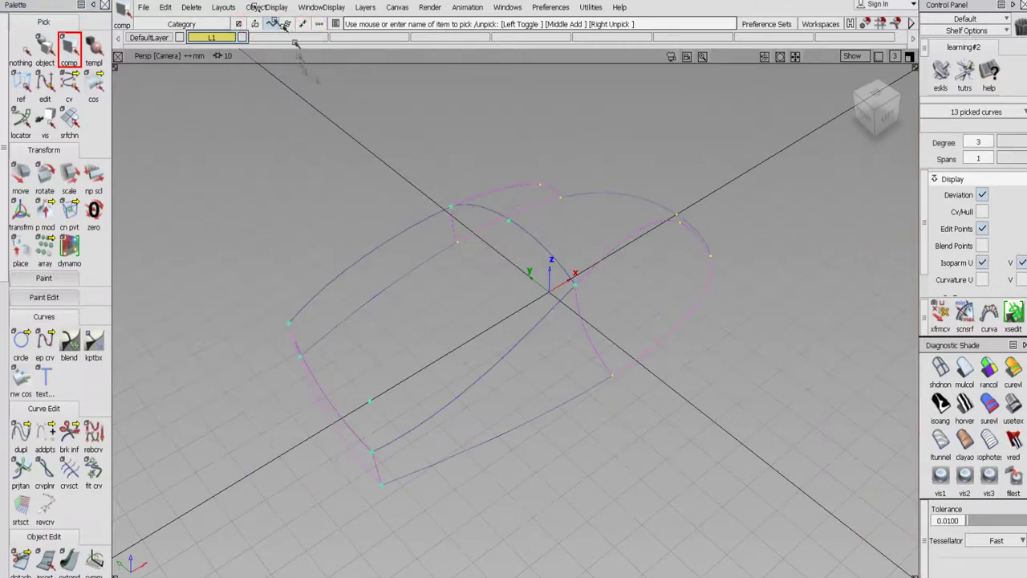
pyautogui.click(365, 7)
pyautogui.click(374, 27)
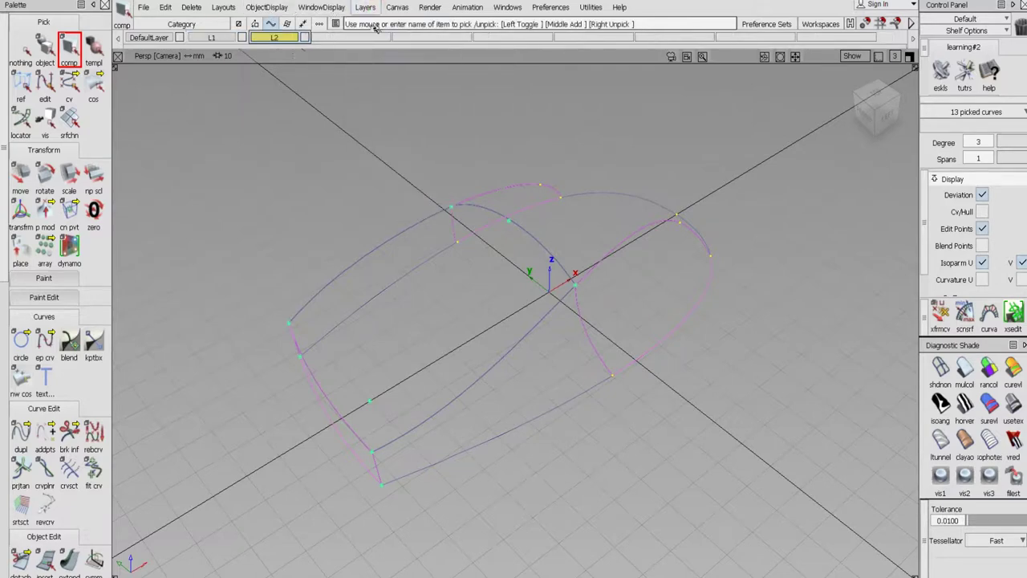
pyautogui.rightClick(277, 37)
pyautogui.click(281, 48)
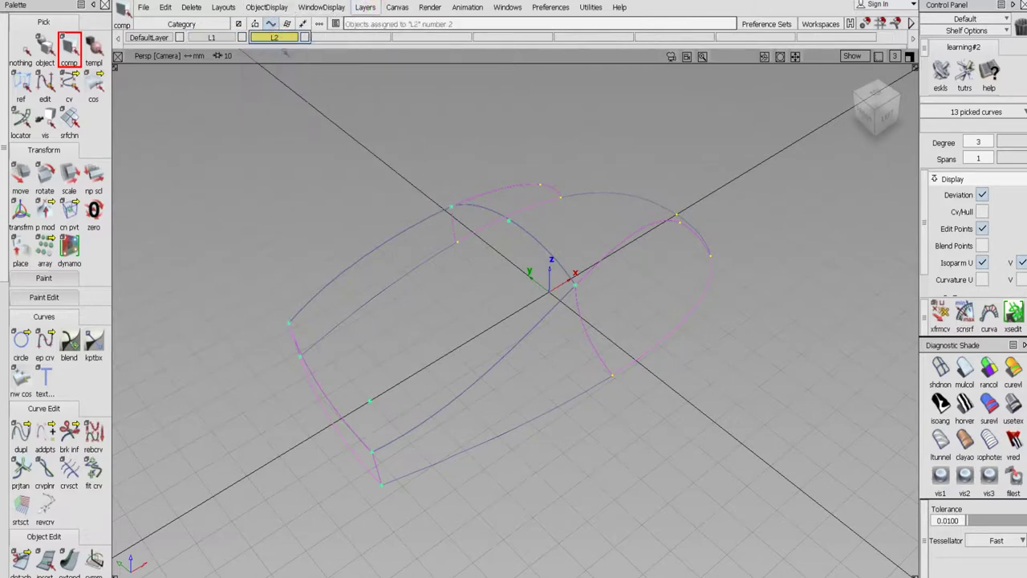
# Hide the new curve layer and rename it line, with L1 as the active layer
pyautogui.click(306, 38)
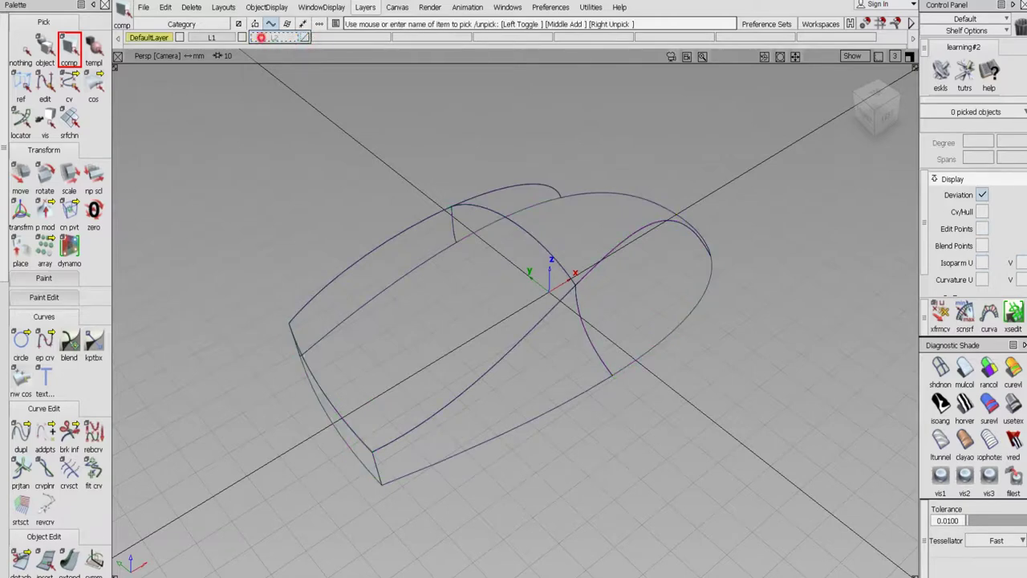
pyautogui.doubleClick(270, 38)
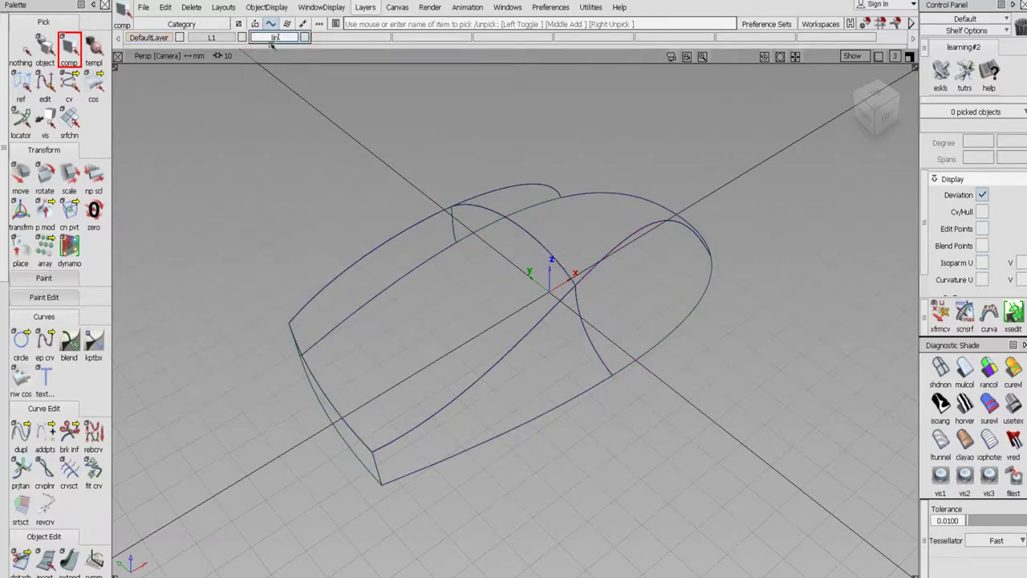
pyautogui.press('Return')
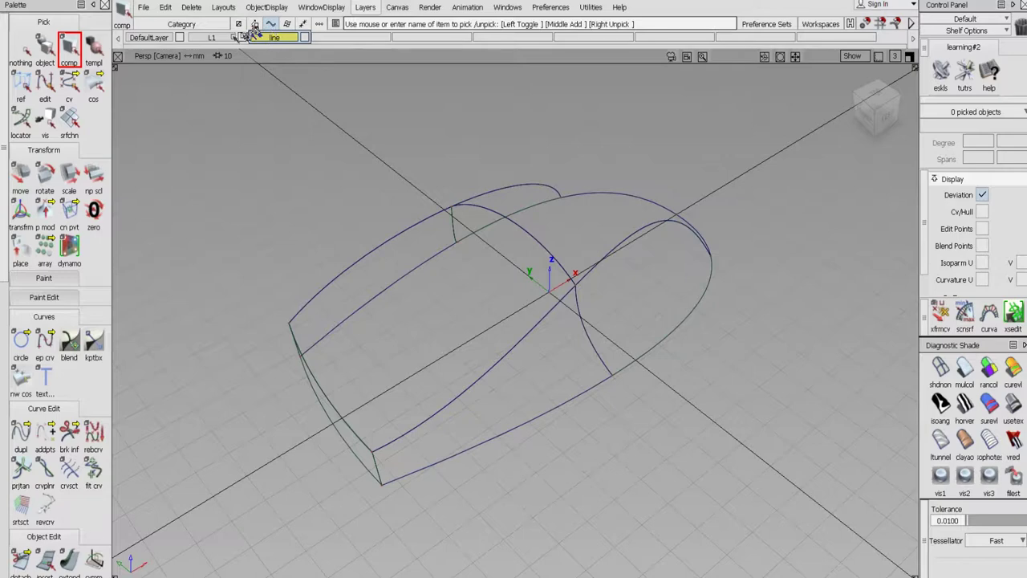
pyautogui.click(211, 37)
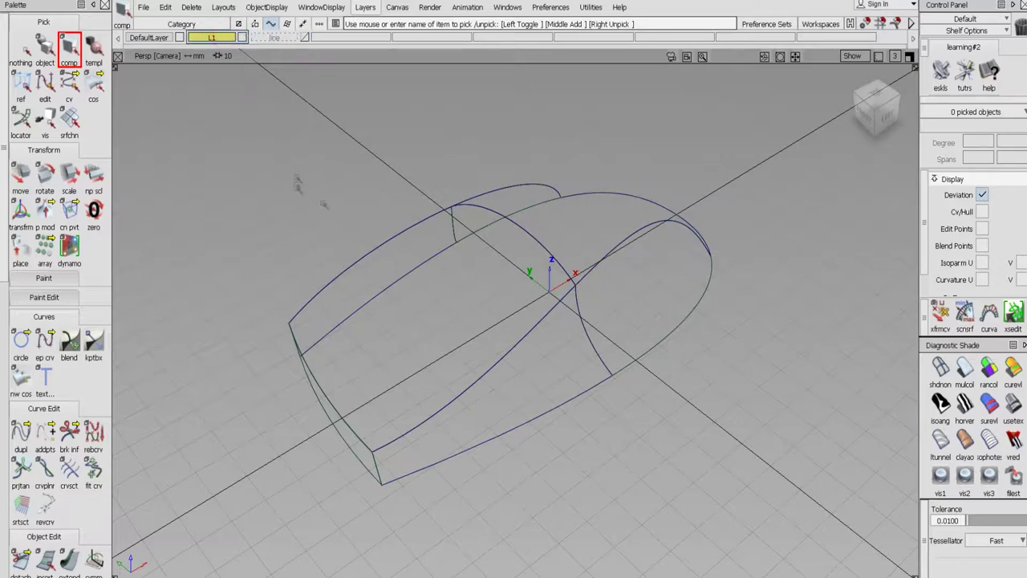
# Delete the construction history of all seven surfaces and clear the selection
pyautogui.click(45, 49)
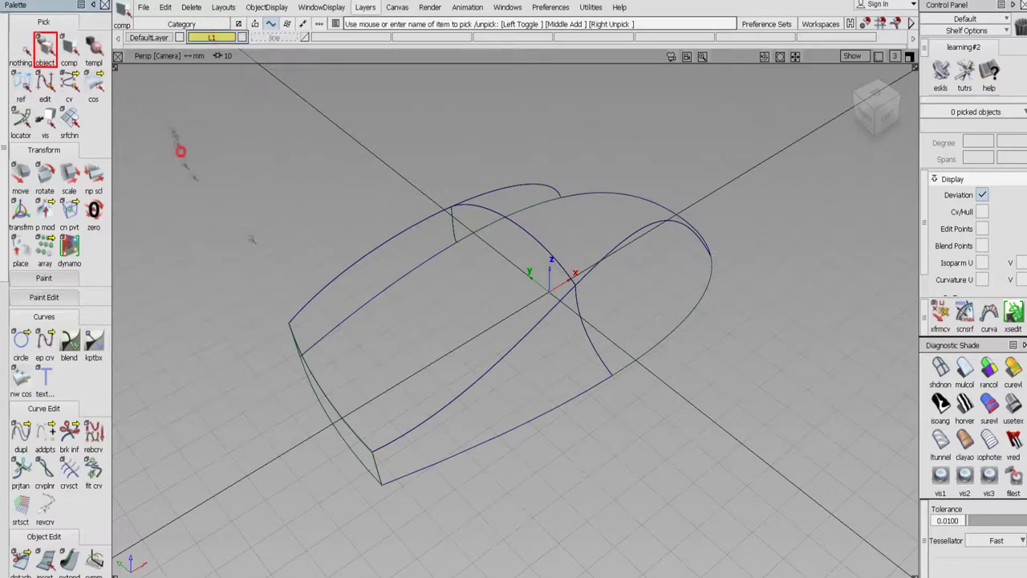
pyautogui.moveTo(180, 151); pyautogui.dragTo(835, 574)
pyautogui.click(191, 7)
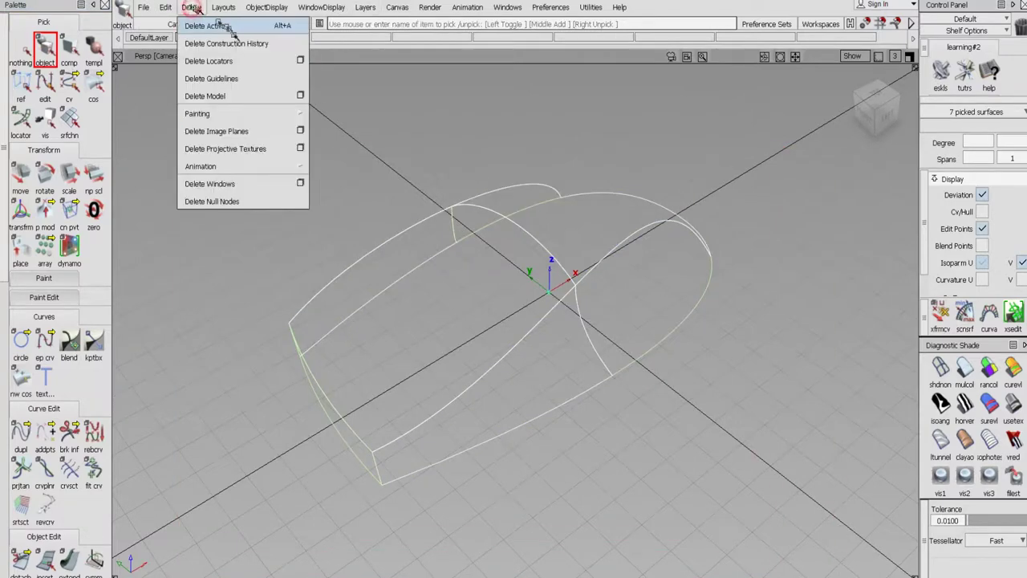
pyautogui.click(233, 44)
pyautogui.click(446, 331)
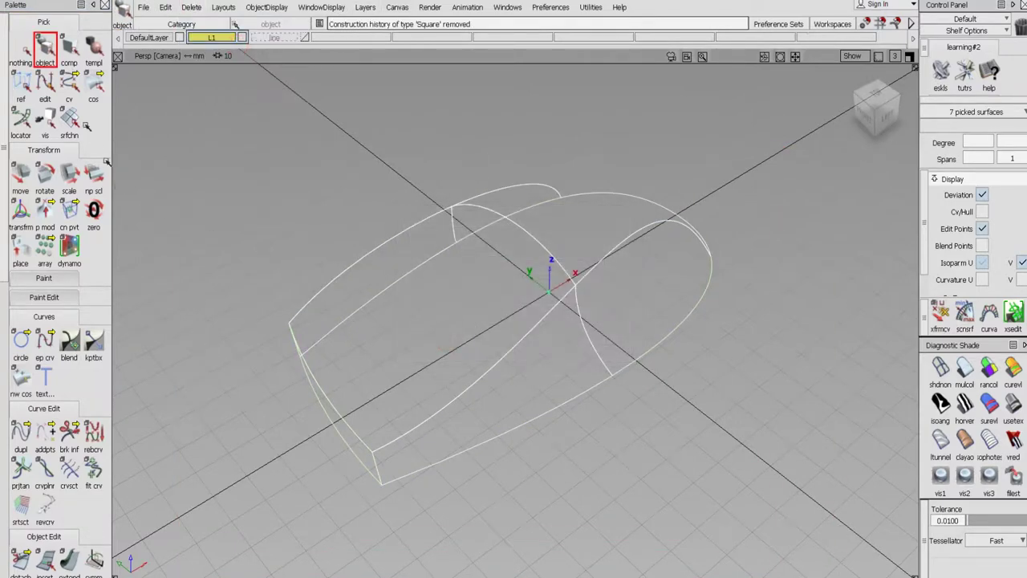
pyautogui.click(20, 50)
# Start Tubular Offset with Surface set to None and a Radius of 2
pyautogui.keyDown('alt'); pyautogui.keyDown('shift'); pyautogui.moveTo(433, 388); pyautogui.dragTo(499, 334); pyautogui.keyUp('shift'); pyautogui.keyUp('alt')
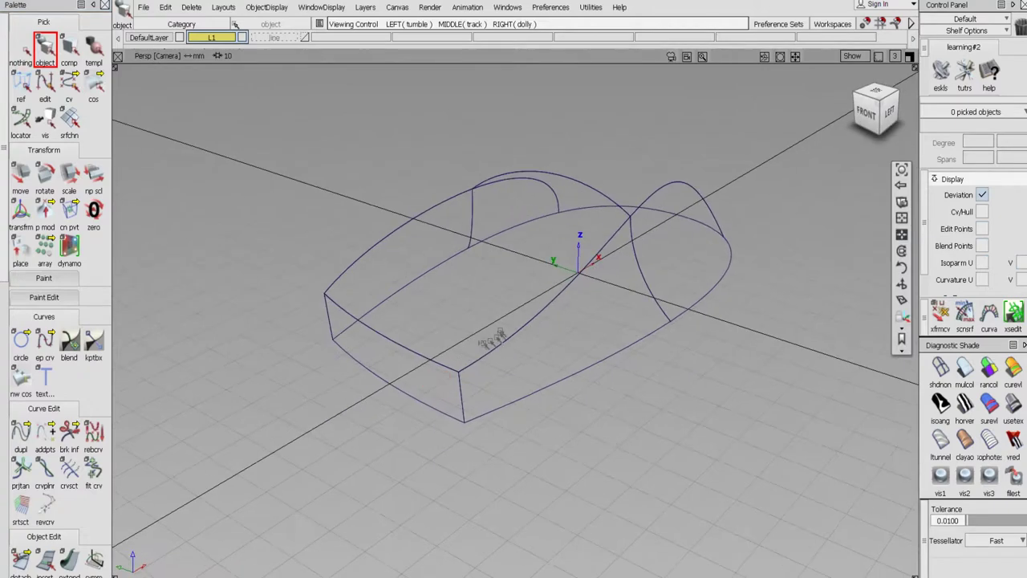
pyautogui.keyDown('alt'); pyautogui.keyDown('shift'); pyautogui.moveTo(499, 334); pyautogui.dragTo(459, 321, button='middle'); pyautogui.keyUp('shift'); pyautogui.keyUp('alt')
pyautogui.keyDown('alt'); pyautogui.keyDown('shift'); pyautogui.moveTo(672, 398); pyautogui.dragTo(683, 450); pyautogui.keyUp('shift'); pyautogui.keyUp('alt')
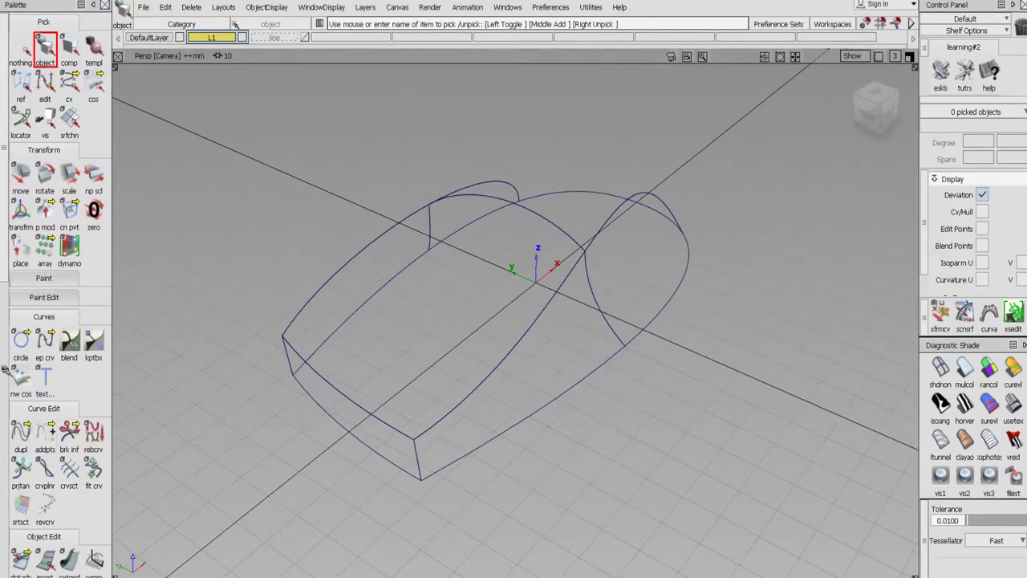
pyautogui.scroll(-5, 4, 371)
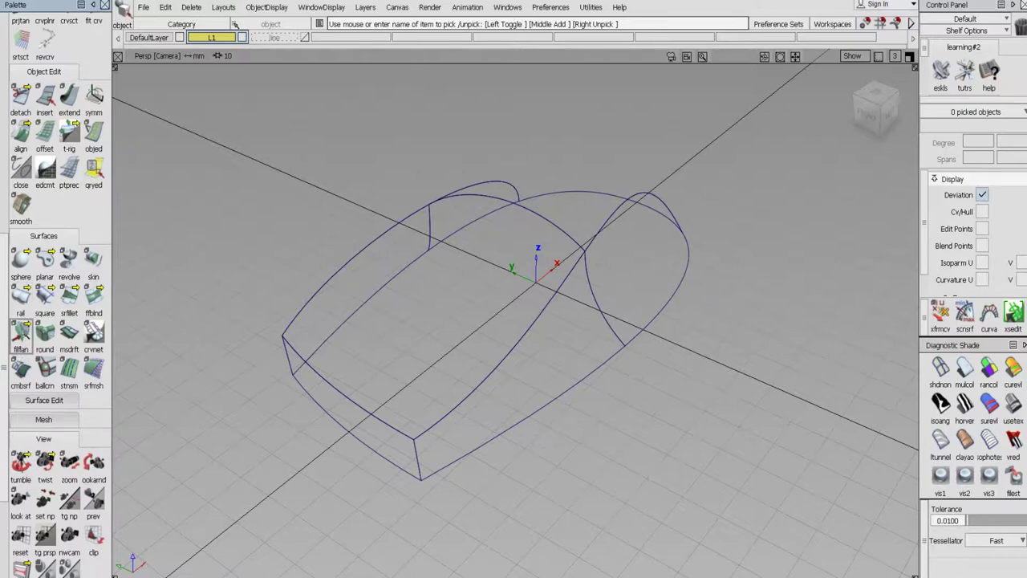
pyautogui.moveTo(20, 337); pyautogui.dragTo(93, 341)
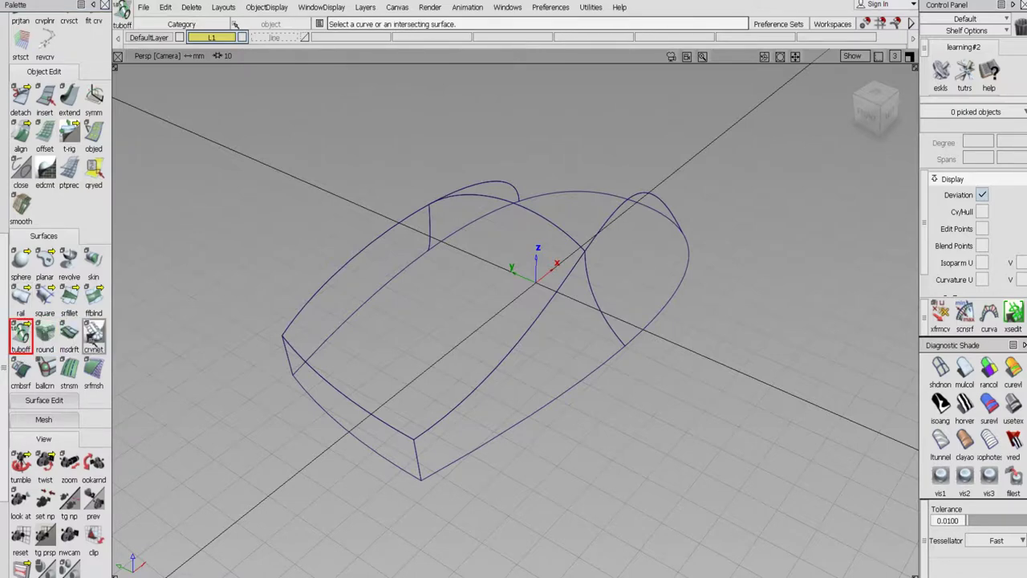
pyautogui.doubleClick(20, 335)
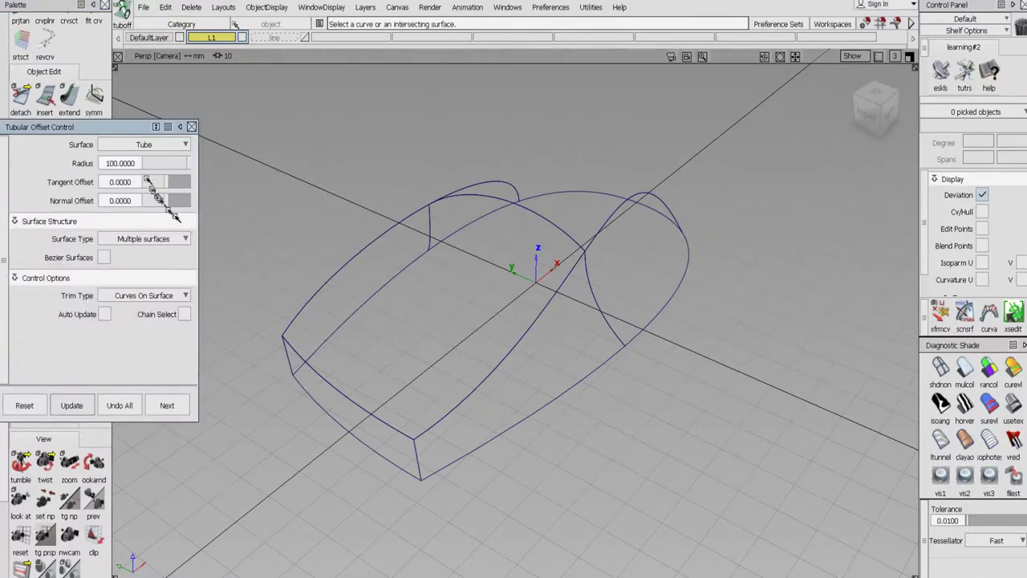
pyautogui.click(146, 145)
pyautogui.click(151, 165)
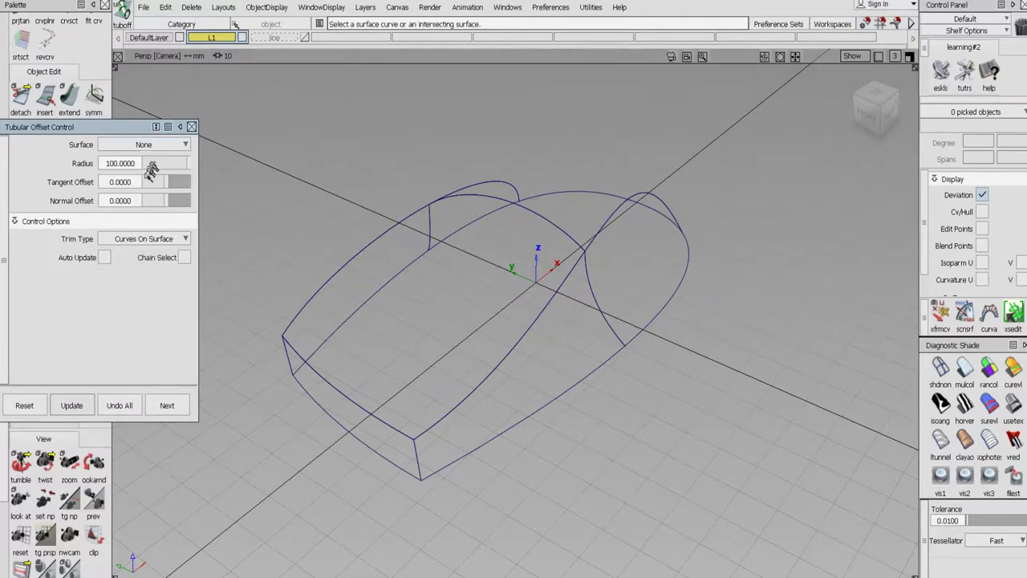
pyautogui.click(133, 163)
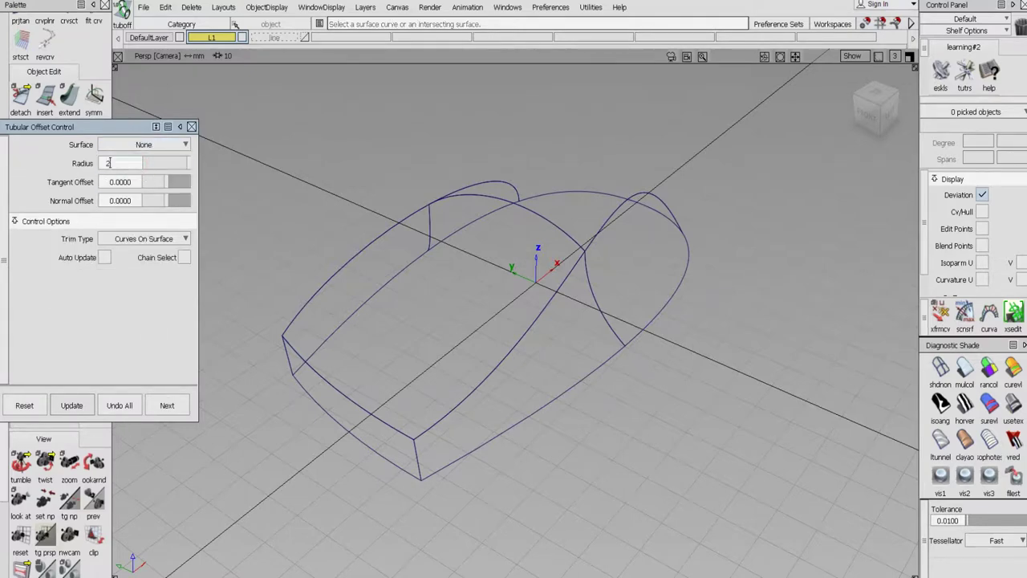
pyautogui.write('2')
pyautogui.press('Return')
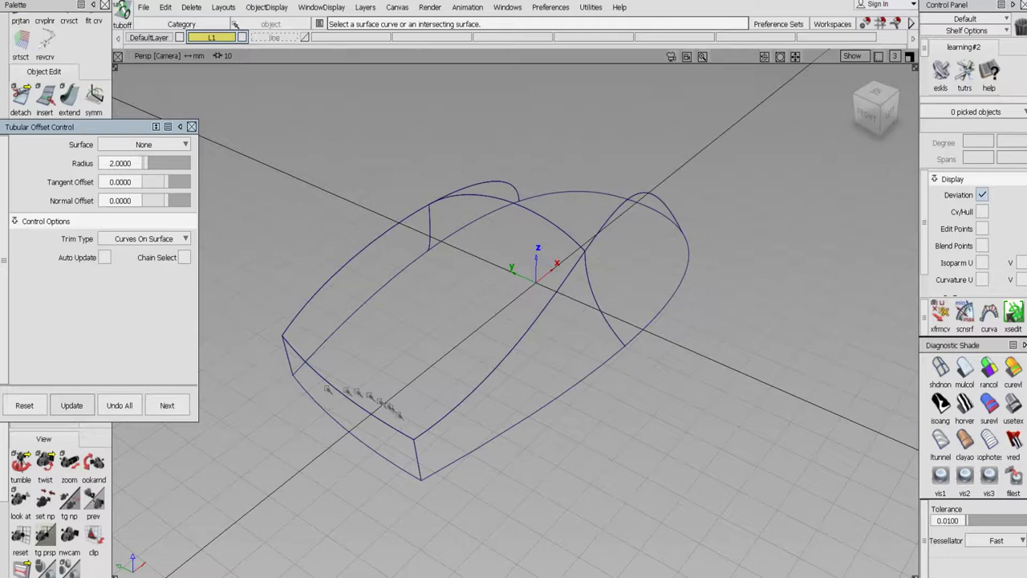
# Enable Auto Update and offset curves on surface along the top's first long edge, using square#5 U=1 and square#4 U=0
pyautogui.click(426, 432)
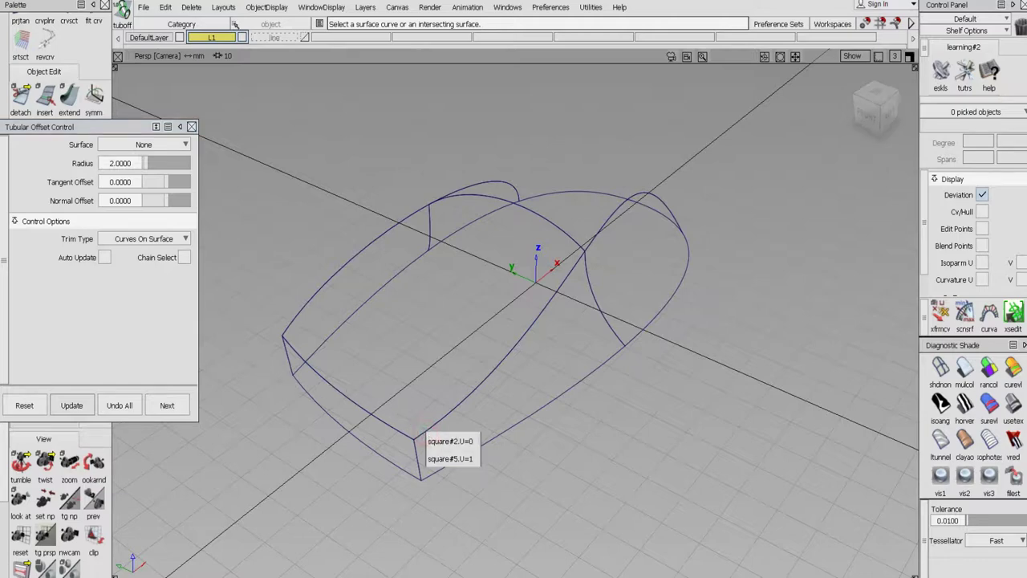
pyautogui.click(320, 552)
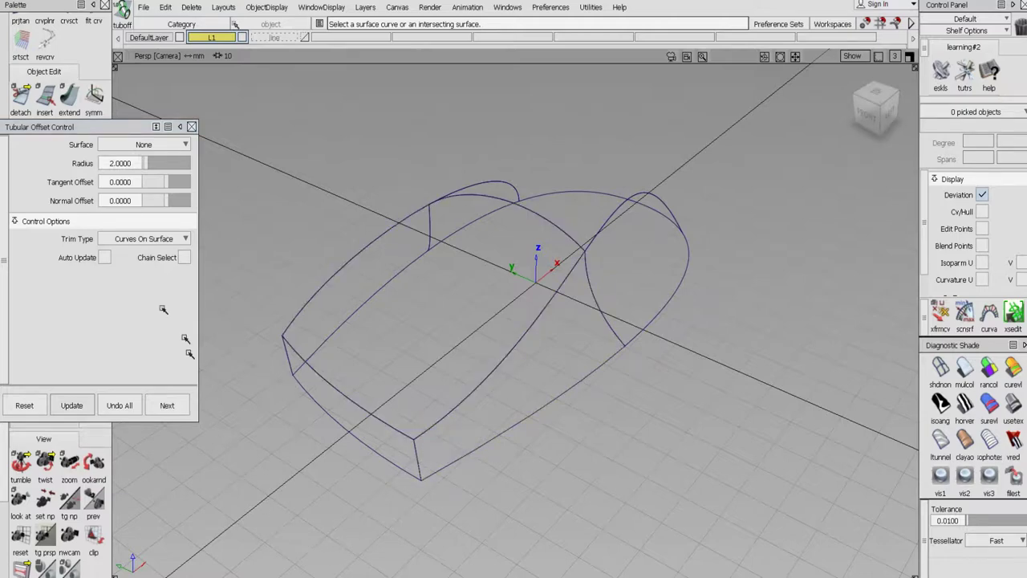
pyautogui.click(105, 258)
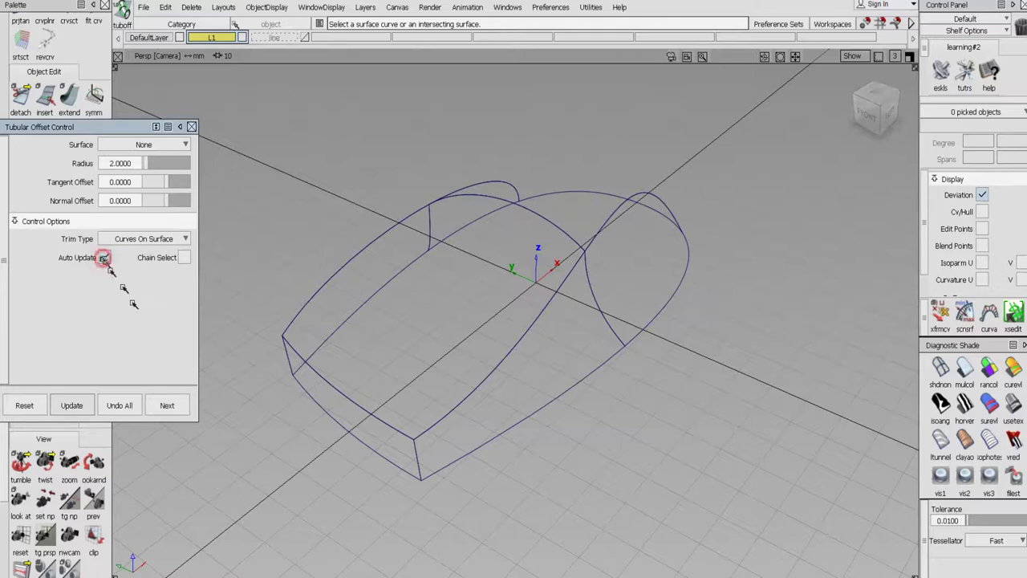
pyautogui.click(447, 415)
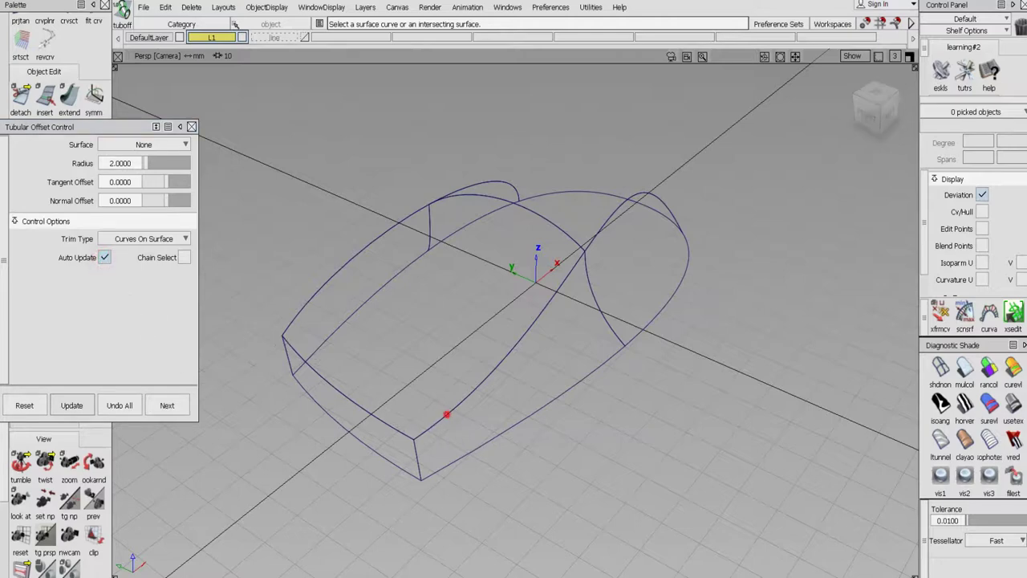
pyautogui.click(465, 440)
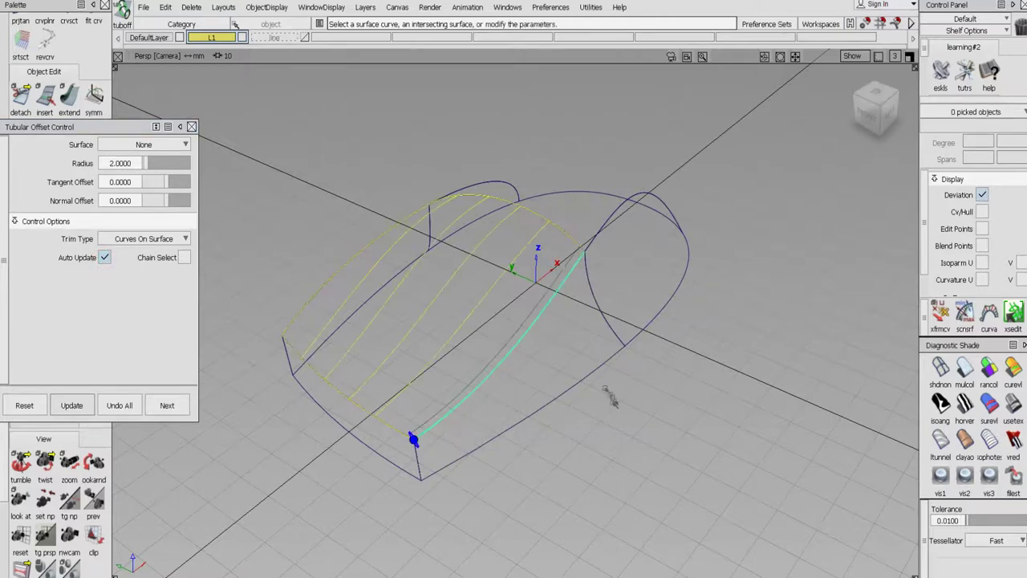
pyautogui.click(599, 233)
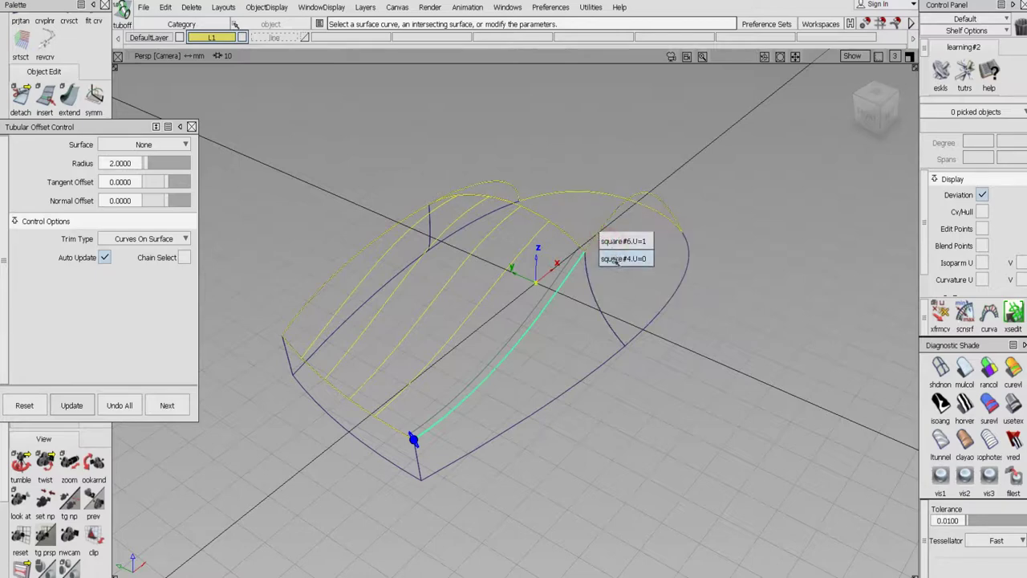
pyautogui.click(613, 257)
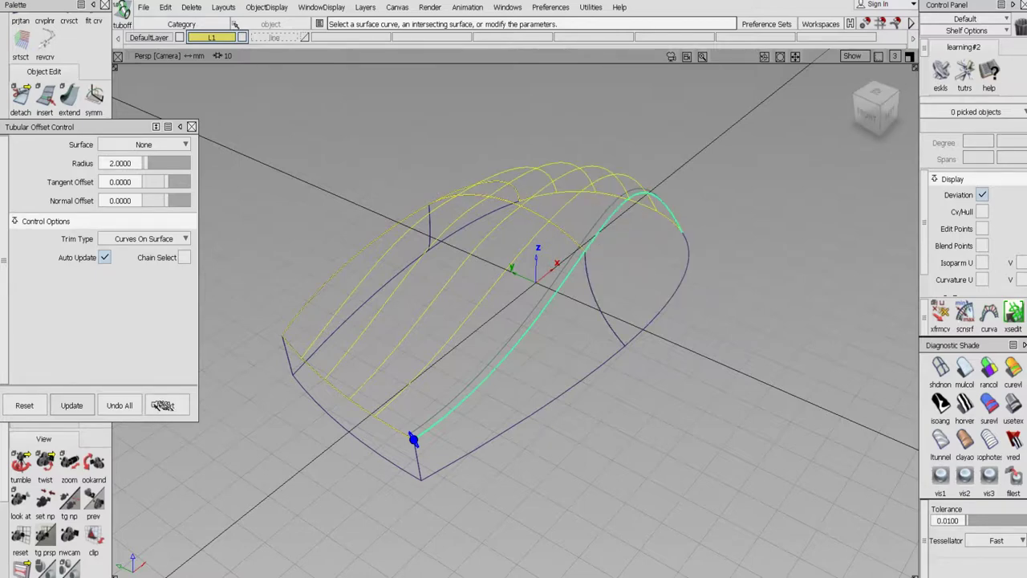
pyautogui.click(167, 405)
# Offset curves on surface along the top's opposite long edge, using square#4 U=1 and the adjoining top surface's edge
pyautogui.keyDown('alt'); pyautogui.keyDown('shift'); pyautogui.moveTo(334, 415); pyautogui.dragTo(618, 321); pyautogui.keyUp('shift'); pyautogui.keyUp('alt')
pyautogui.click(665, 247)
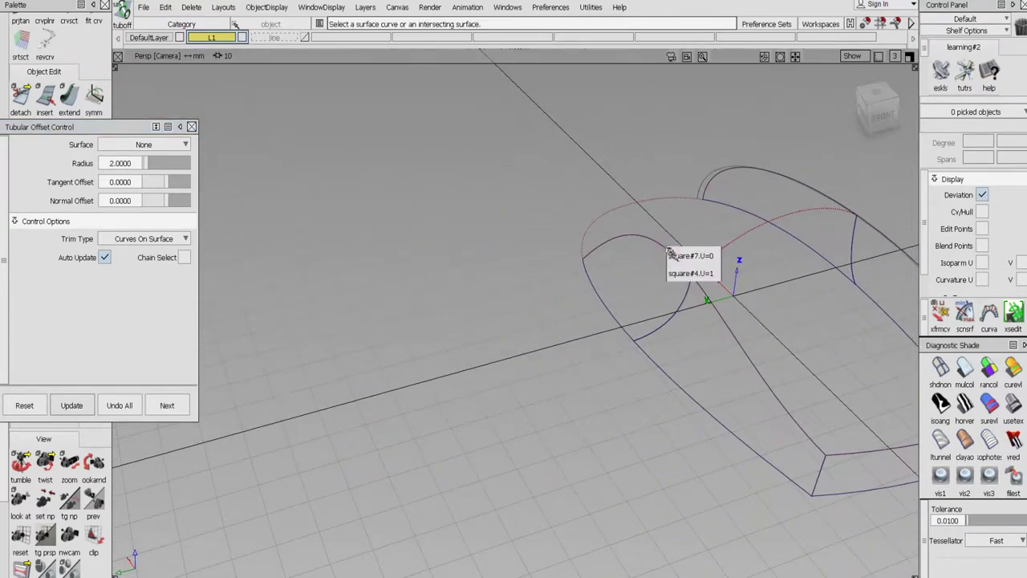
pyautogui.click(682, 270)
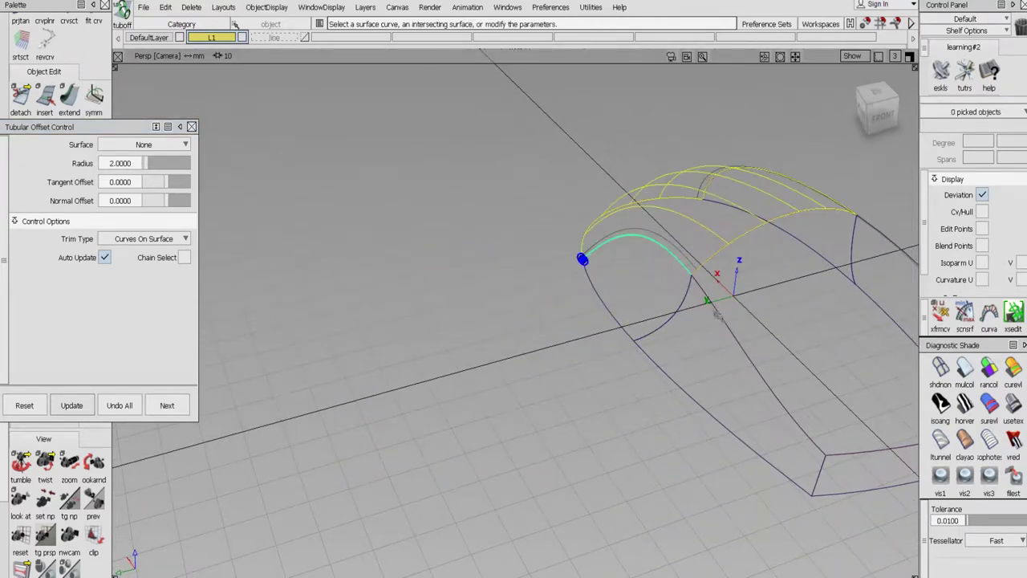
pyautogui.click(719, 315)
pyautogui.click(735, 344)
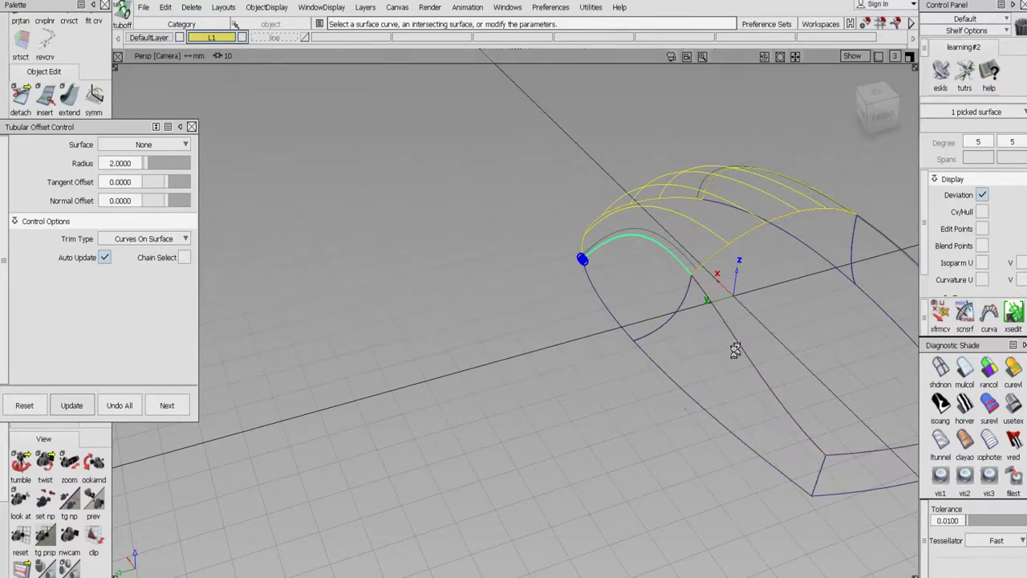
# Finish the top-edge offset and offset curves on surface along the first side's upper edge, using square#2 U=0 and square#6 U=1
pyautogui.click(166, 407)
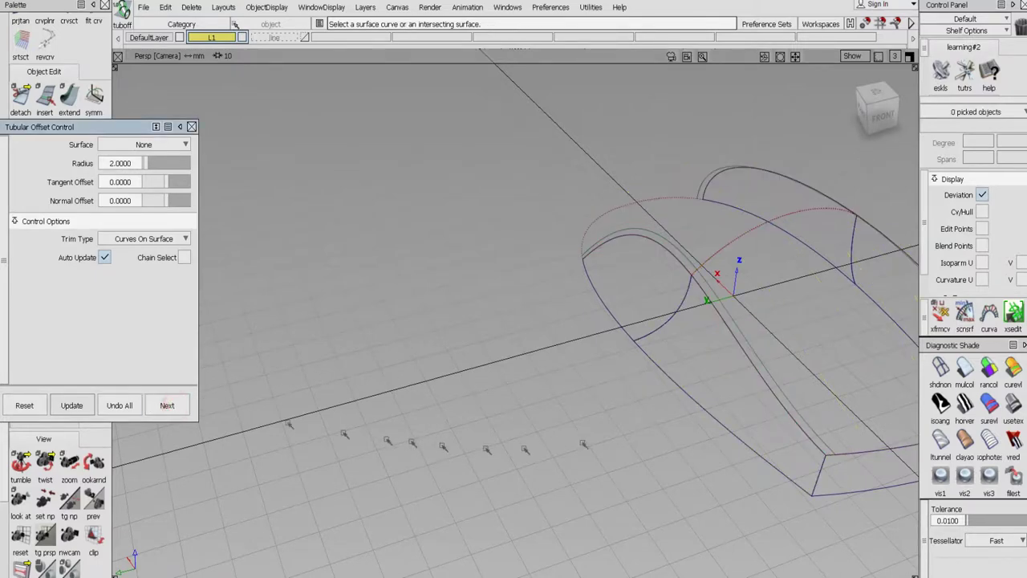
pyautogui.keyDown('alt'); pyautogui.keyDown('shift'); pyautogui.moveTo(473, 442); pyautogui.dragTo(500, 374); pyautogui.keyUp('shift'); pyautogui.keyUp('alt')
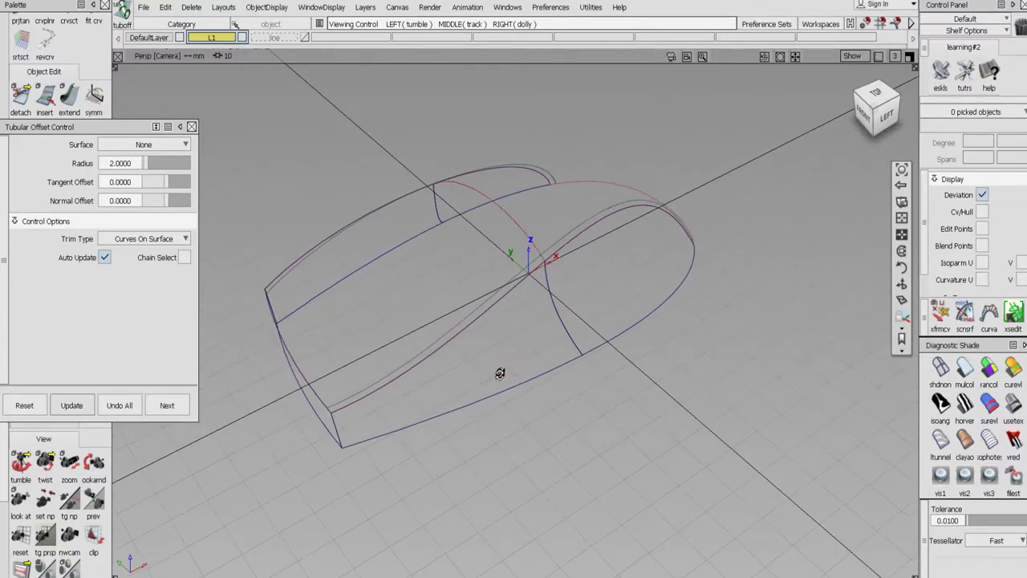
pyautogui.click(172, 408)
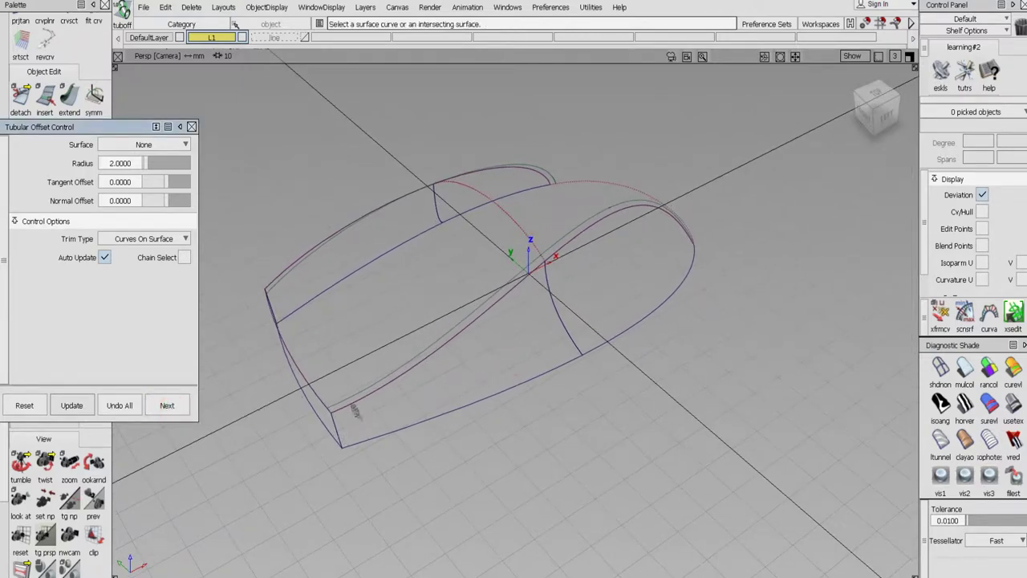
pyautogui.click(355, 411)
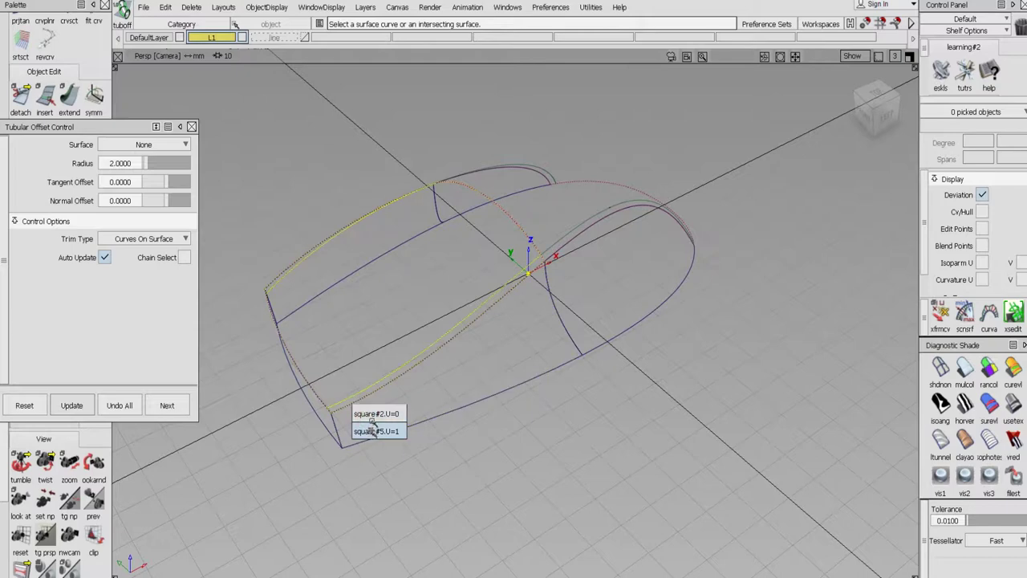
pyautogui.click(374, 431)
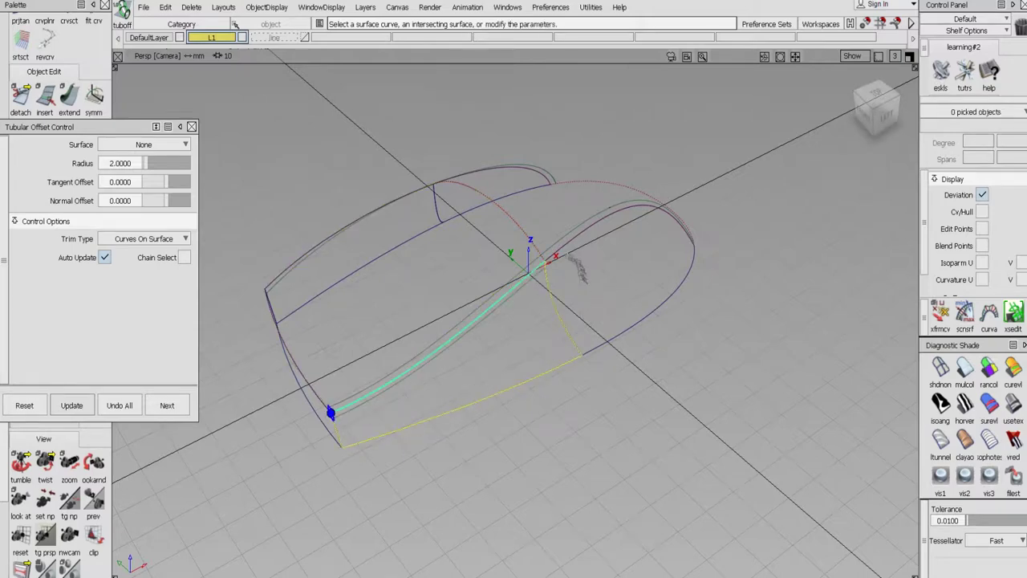
pyautogui.click(570, 248)
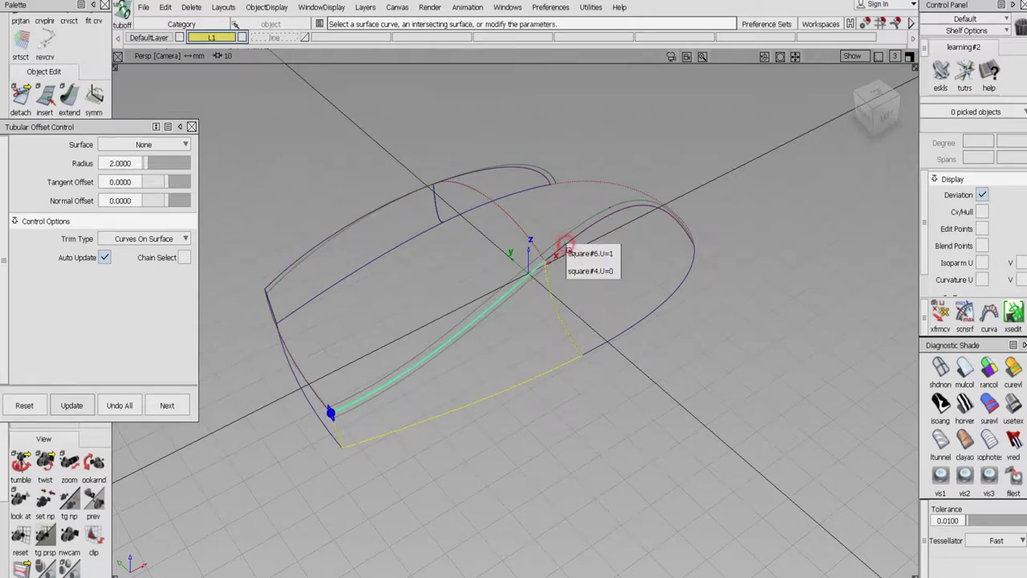
pyautogui.click(580, 253)
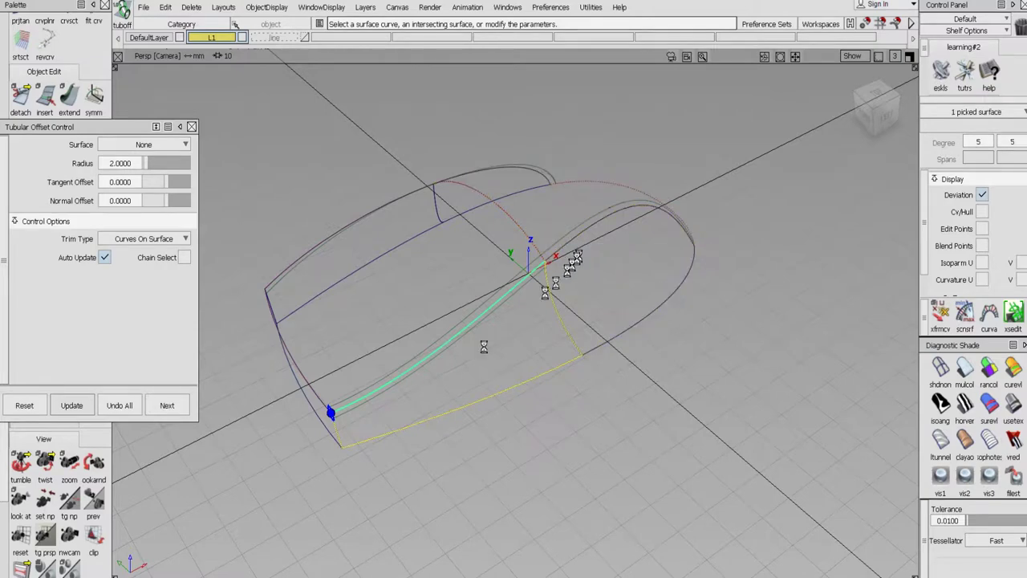
pyautogui.click(172, 404)
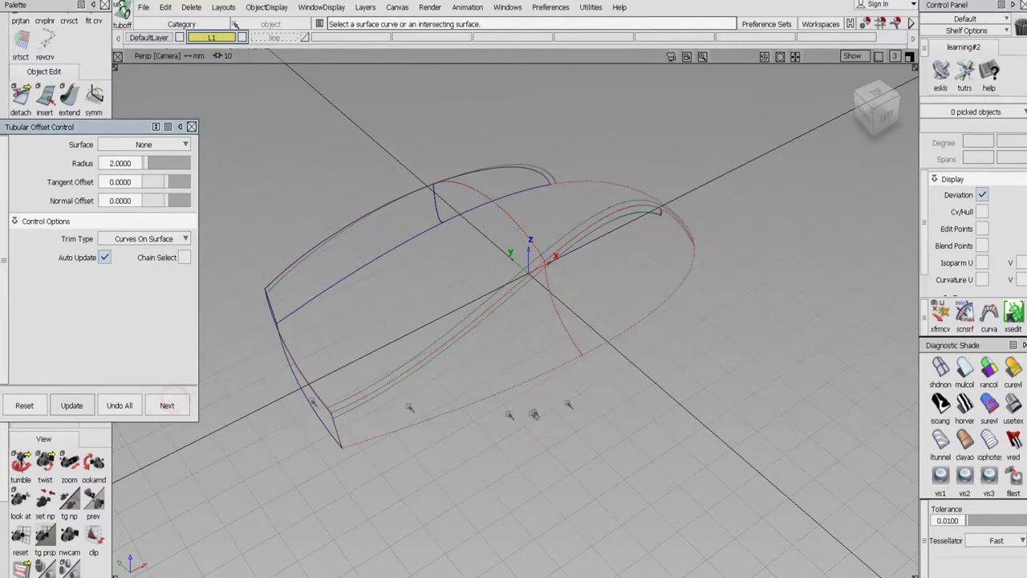
# Complete the first side's offset curve on surface toward the rounded end, using square#6 V=0
pyautogui.keyDown('alt'); pyautogui.keyDown('shift'); pyautogui.moveTo(532, 415); pyautogui.dragTo(598, 361); pyautogui.keyUp('shift'); pyautogui.keyUp('alt')
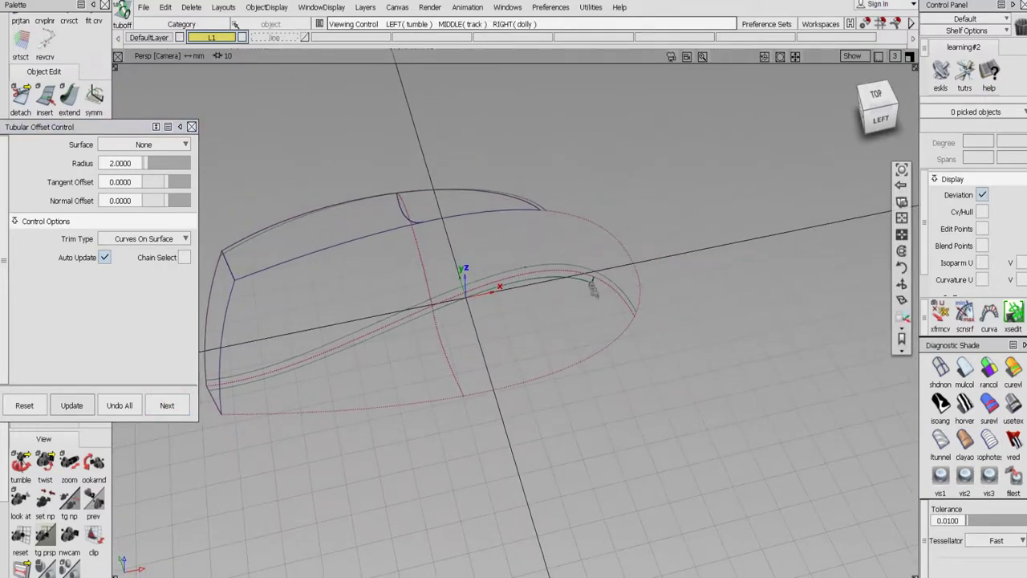
pyautogui.keyDown('alt'); pyautogui.keyDown('shift'); pyautogui.moveTo(592, 281); pyautogui.dragTo(660, 327, button='right'); pyautogui.keyUp('shift'); pyautogui.keyUp('alt')
pyautogui.scroll(-3, 658, 329)
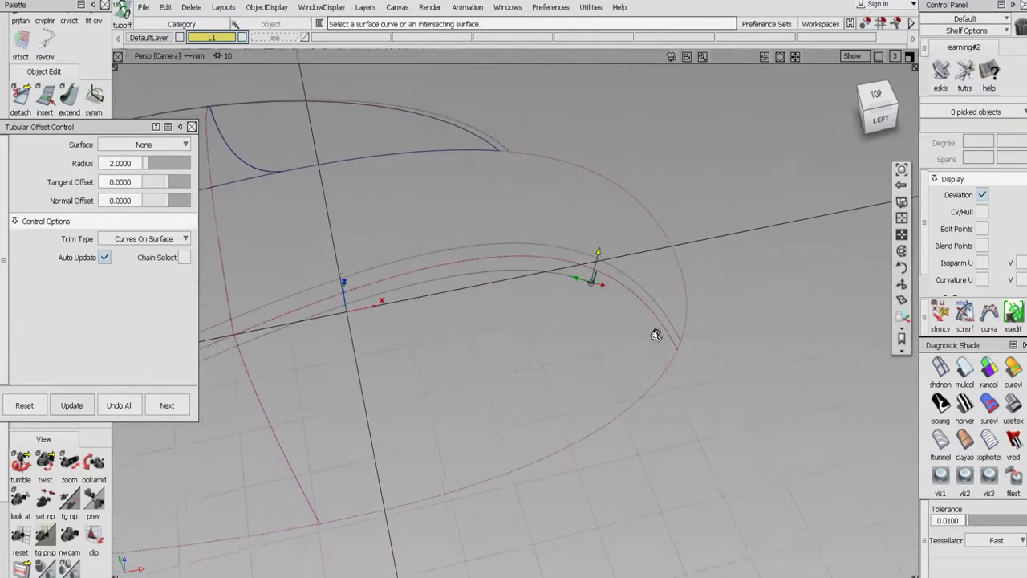
pyautogui.click(656, 319)
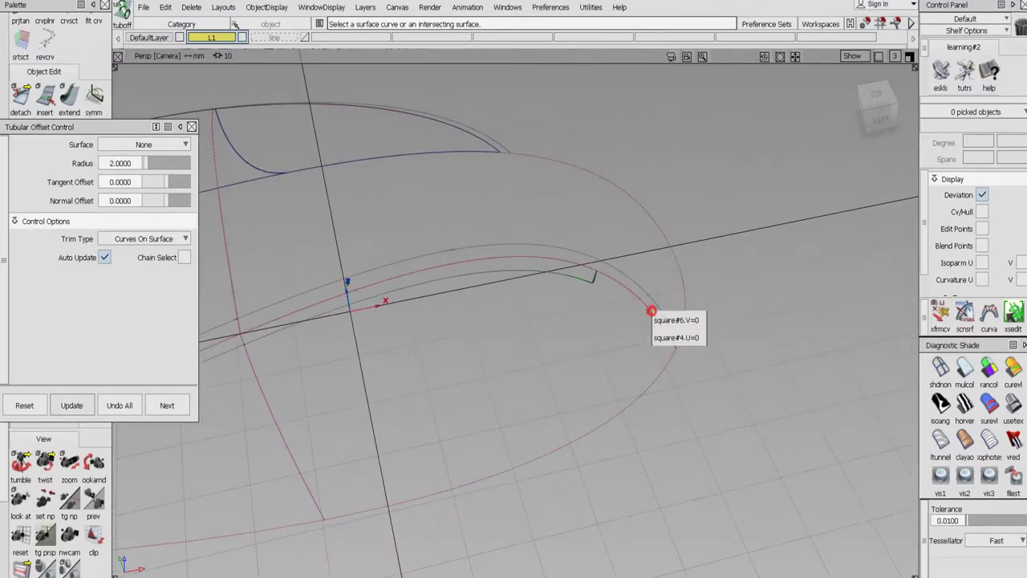
pyautogui.click(661, 320)
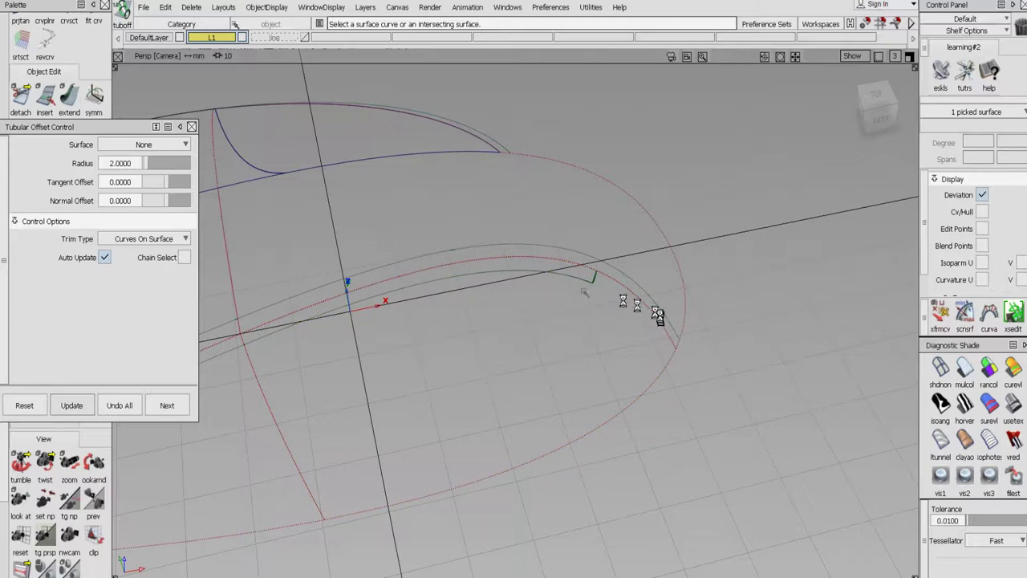
pyautogui.click(167, 406)
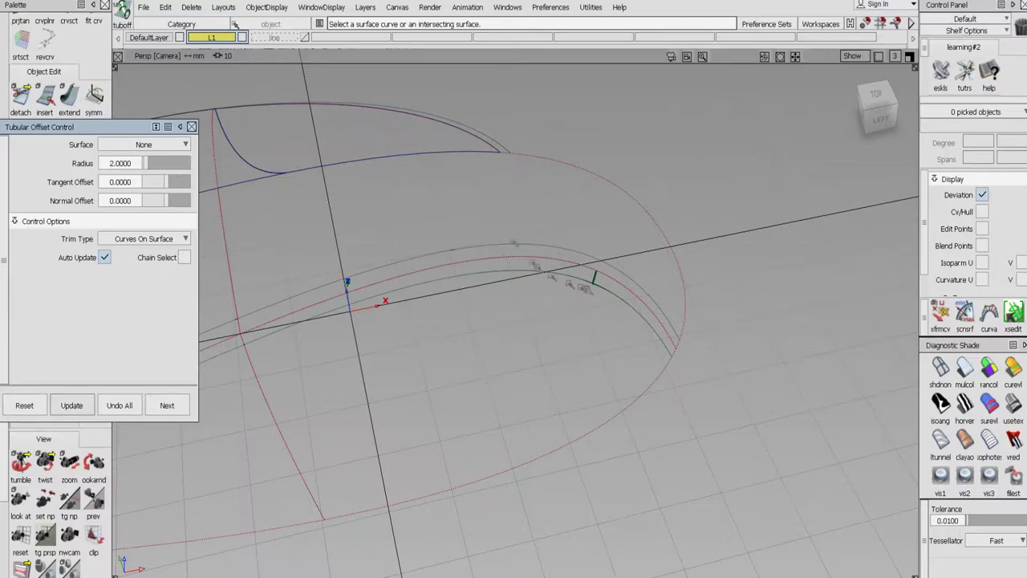
# Offset curves on surface along the opposite side's upper edge, using square#3 U=0 and square#7 U=0
pyautogui.keyDown('alt'); pyautogui.keyDown('shift'); pyautogui.click(453, 130); pyautogui.keyUp('shift'); pyautogui.keyUp('alt')
pyautogui.keyDown('alt'); pyautogui.keyDown('shift'); pyautogui.moveTo(704, 395); pyautogui.dragTo(172, 359); pyautogui.keyUp('shift'); pyautogui.keyUp('alt')
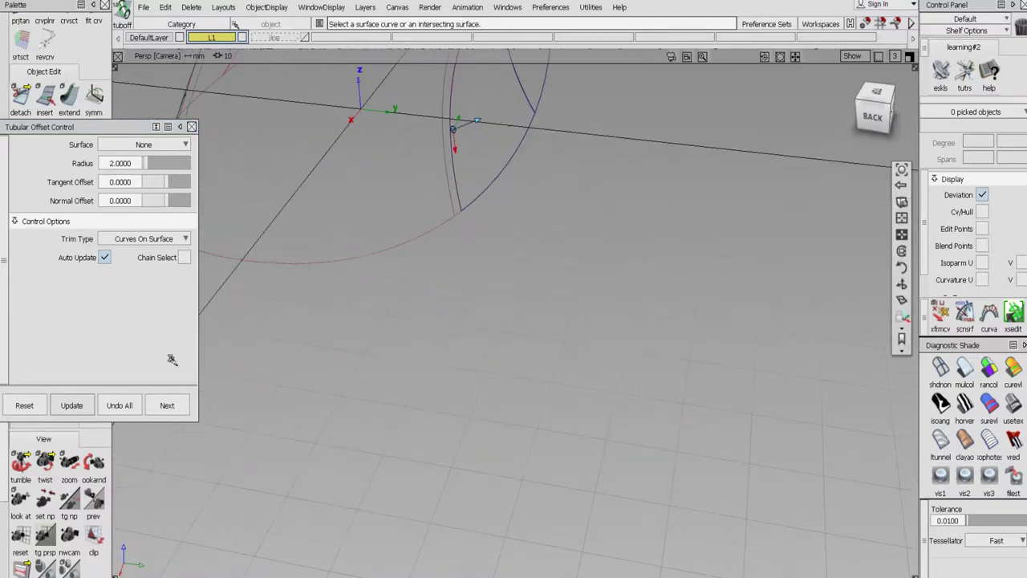
pyautogui.moveTo(681, 306)
pyautogui.keyDown('alt'); pyautogui.keyDown('shift'); pyautogui.mouseDown(button='middle')
pyautogui.moveTo(675, 396)
pyautogui.moveTo(654, 431)
pyautogui.mouseUp(button='middle'); pyautogui.keyUp('shift'); pyautogui.keyUp('alt')
pyautogui.keyDown('alt'); pyautogui.keyDown('shift'); pyautogui.moveTo(656, 428); pyautogui.dragTo(419, 420); pyautogui.keyUp('shift'); pyautogui.keyUp('alt')
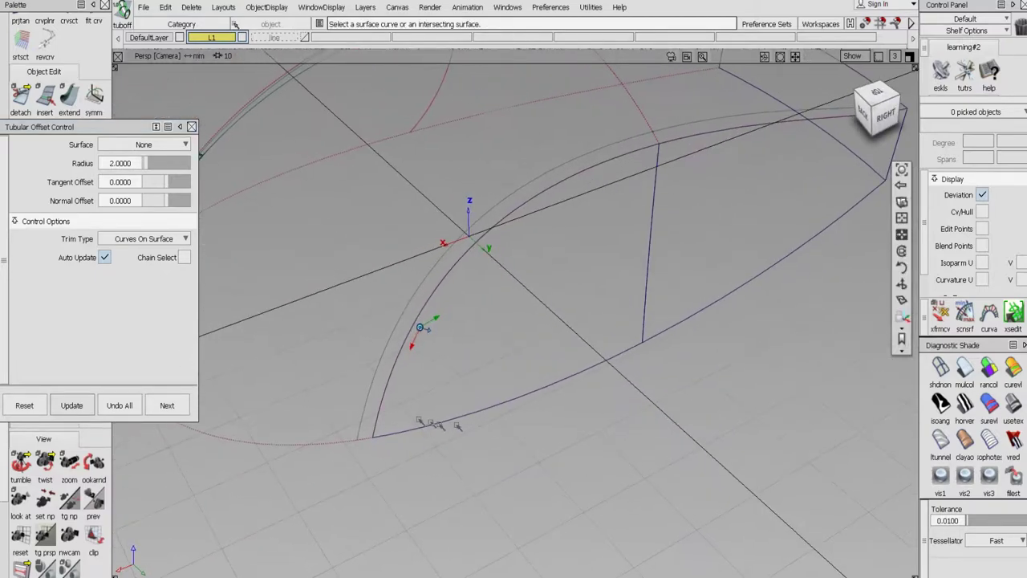
pyautogui.click(666, 147)
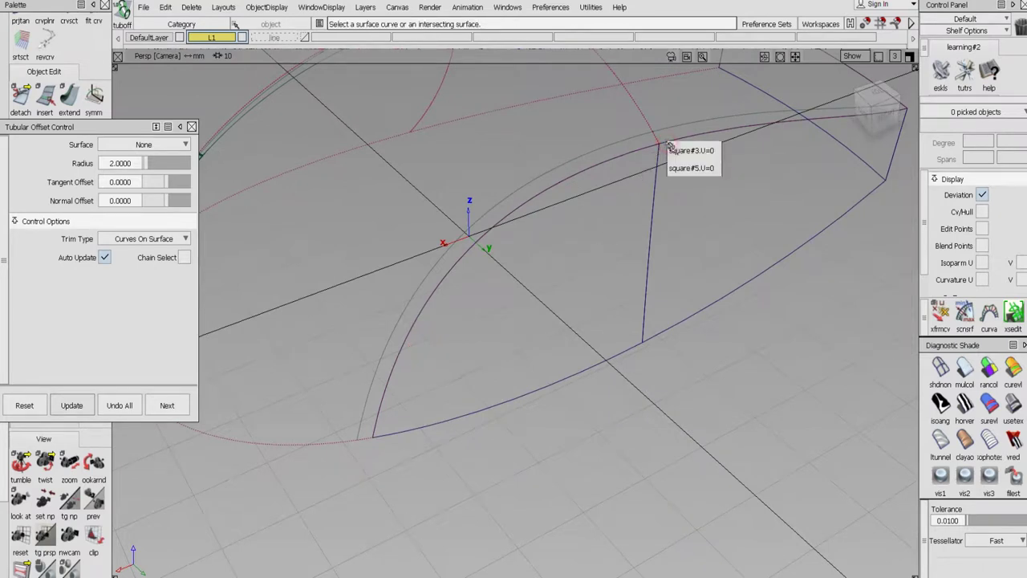
pyautogui.click(679, 151)
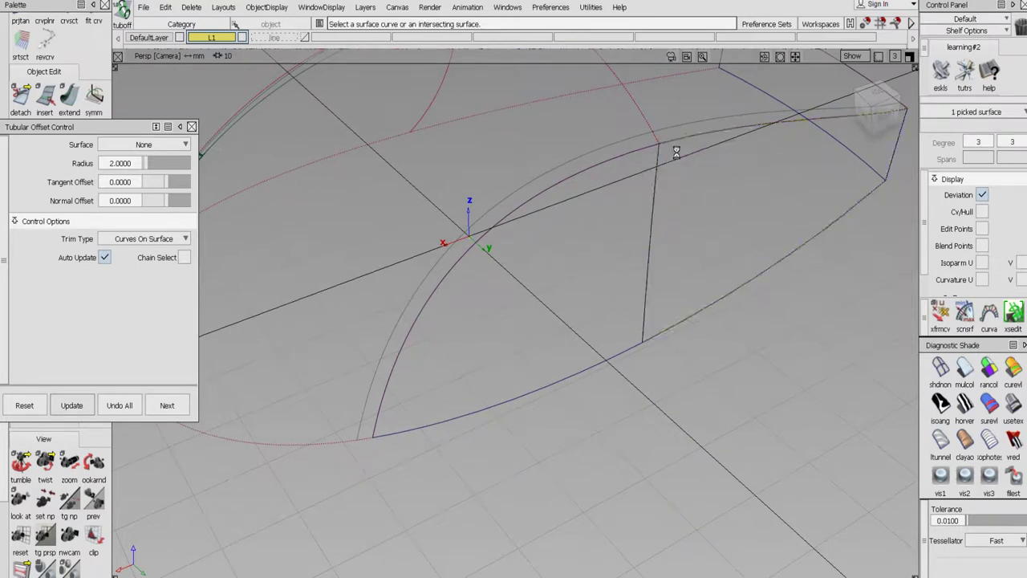
pyautogui.click(631, 154)
pyautogui.click(642, 162)
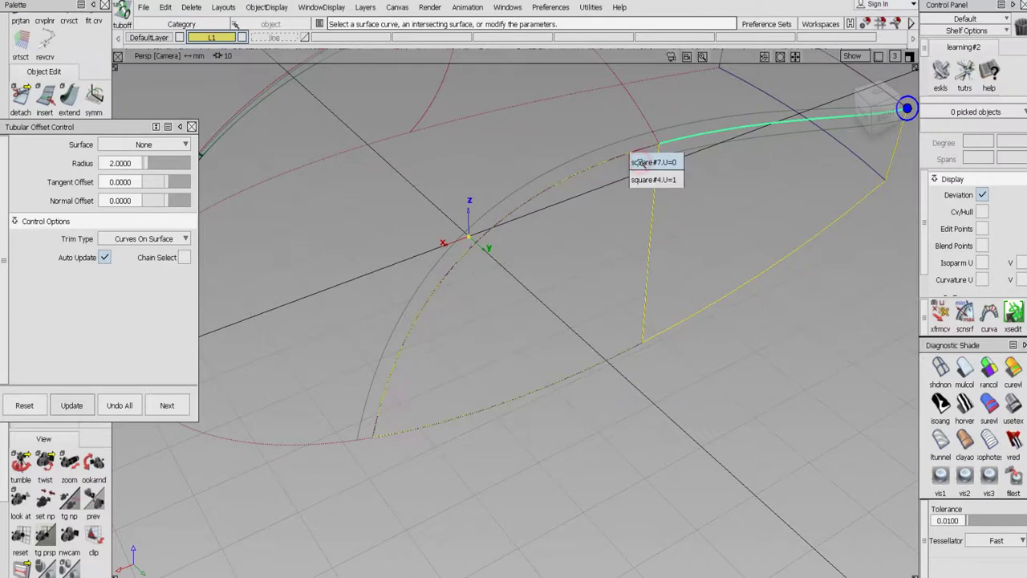
pyautogui.click(642, 163)
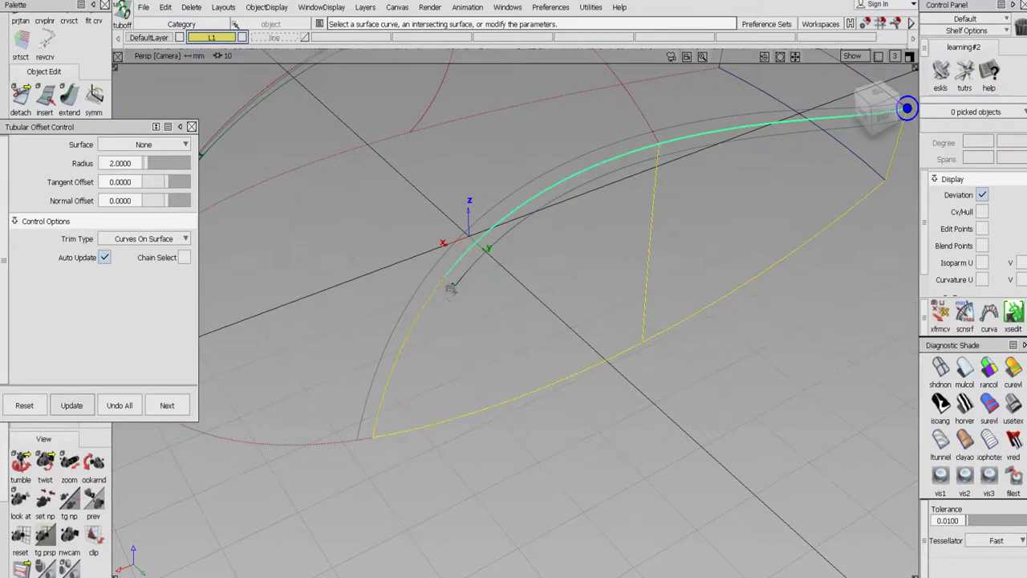
pyautogui.click(186, 404)
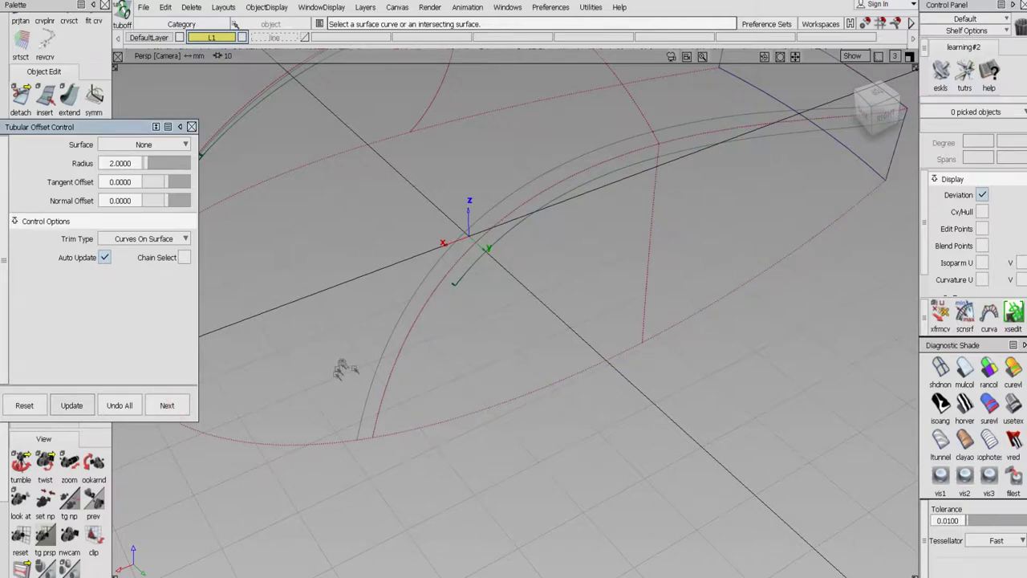
# Complete the opposite side's offset curve on surface toward the rounded end, using square#7 V=0
pyautogui.click(391, 375)
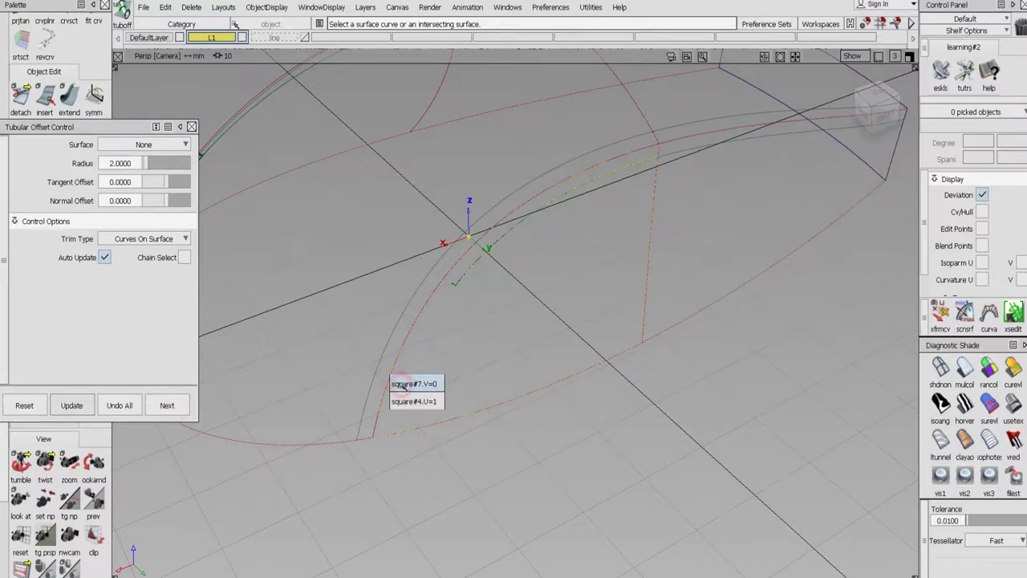
pyautogui.click(403, 377)
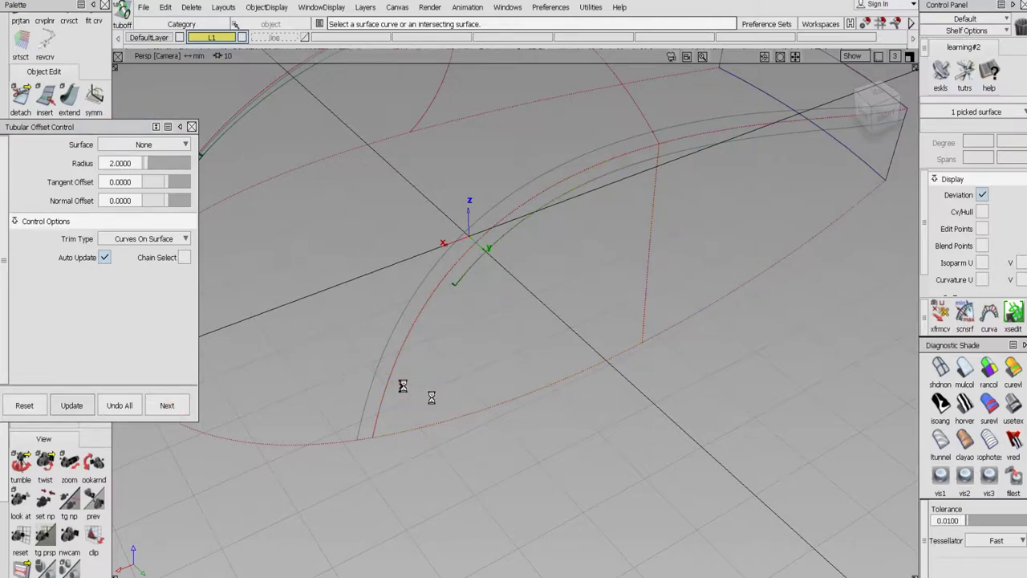
pyautogui.click(167, 405)
# Examine the junction of the two offset curves on the side surface up close and close the Tubular Offset options
pyautogui.keyDown('alt'); pyautogui.keyDown('shift'); pyautogui.moveTo(615, 361); pyautogui.dragTo(419, 327); pyautogui.keyUp('shift'); pyautogui.keyUp('alt')
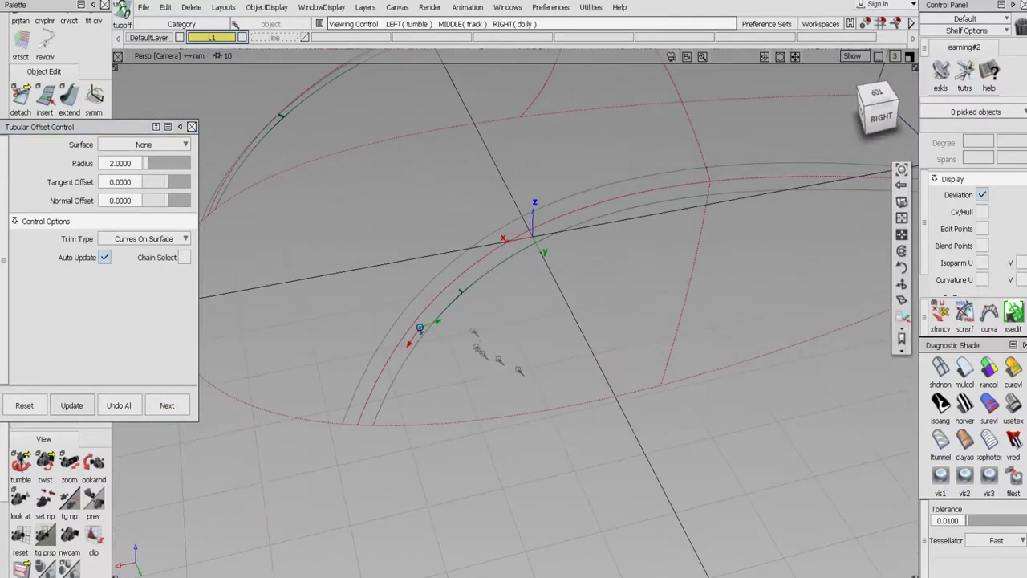
pyautogui.keyDown('alt'); pyautogui.keyDown('shift'); pyautogui.click(457, 300); pyautogui.keyUp('shift'); pyautogui.keyUp('alt')
pyautogui.keyDown('alt'); pyautogui.keyDown('shift'); pyautogui.moveTo(458, 301); pyautogui.dragTo(539, 332, button='right'); pyautogui.keyUp('shift'); pyautogui.keyUp('alt')
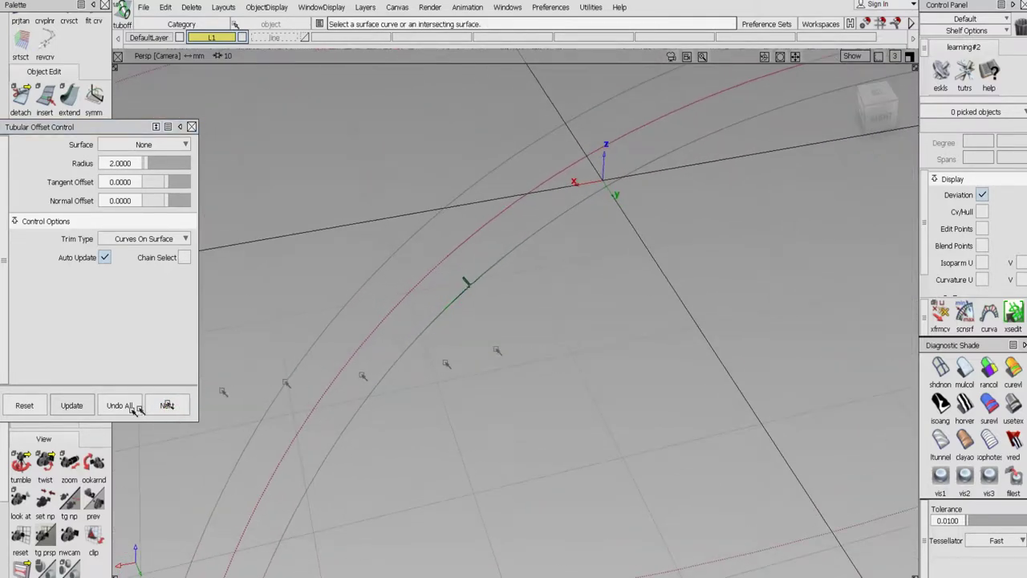
pyautogui.click(191, 127)
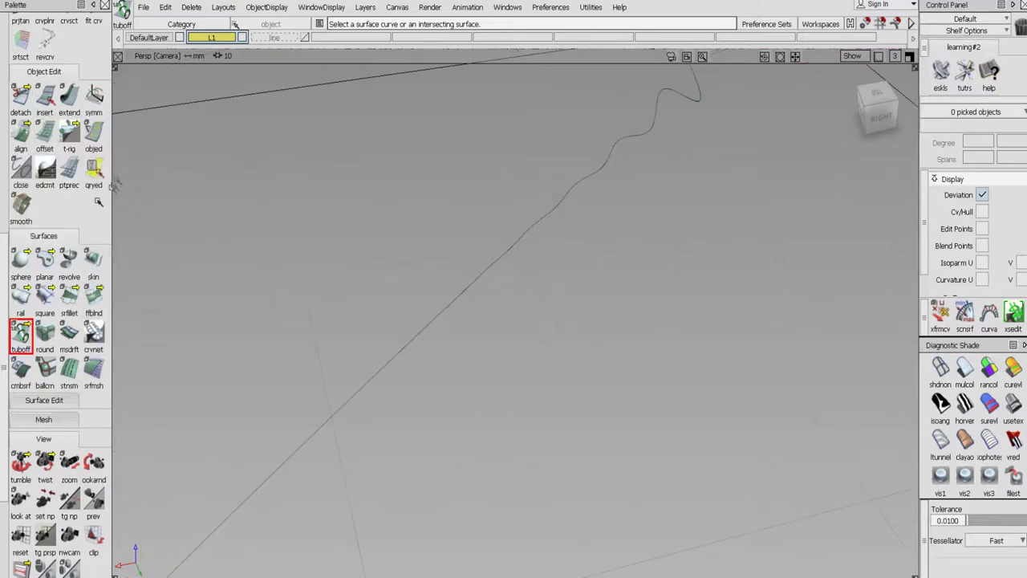
pyautogui.scroll(2, 641, 354)
pyautogui.scroll(-3, 641, 354)
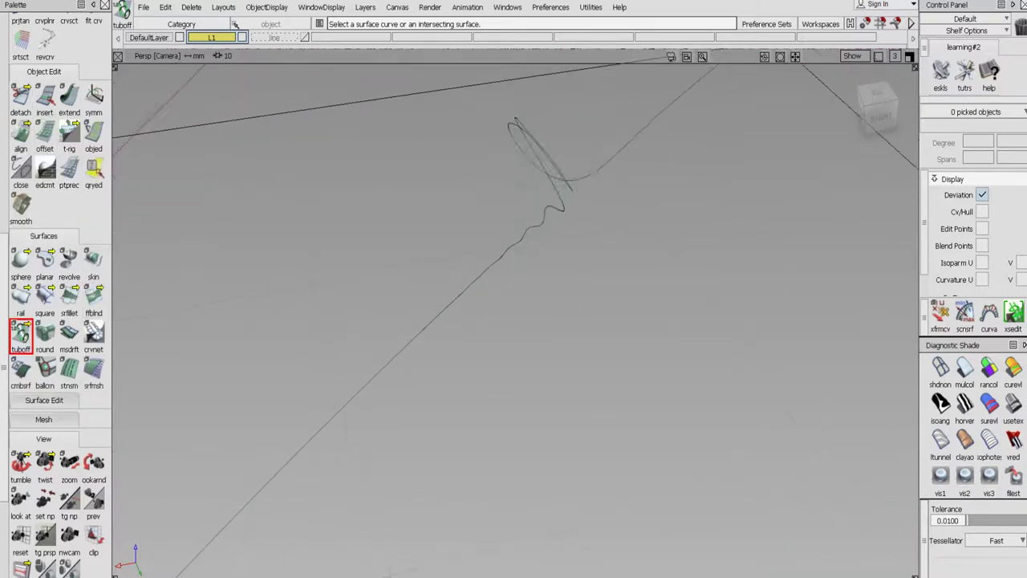
pyautogui.keyDown('alt'); pyautogui.keyDown('shift'); pyautogui.moveTo(640, 354); pyautogui.dragTo(618, 371, button='right'); pyautogui.keyUp('shift'); pyautogui.keyUp('alt')
pyautogui.keyDown('alt'); pyautogui.keyDown('shift'); pyautogui.moveTo(625, 346); pyautogui.dragTo(601, 378, button='middle'); pyautogui.keyUp('shift'); pyautogui.keyUp('alt')
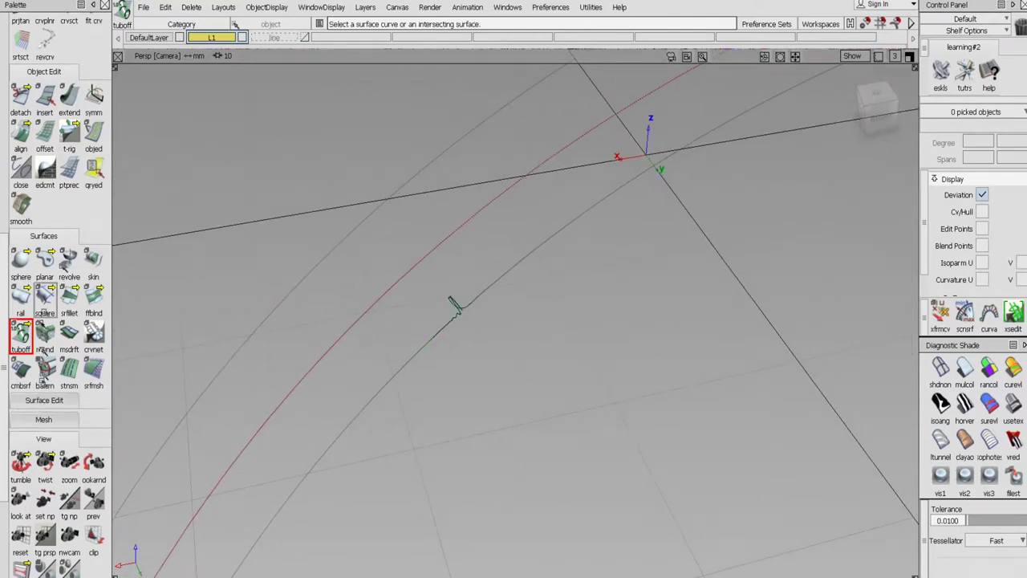
pyautogui.scroll(5, 36, 361)
pyautogui.click(21, 210)
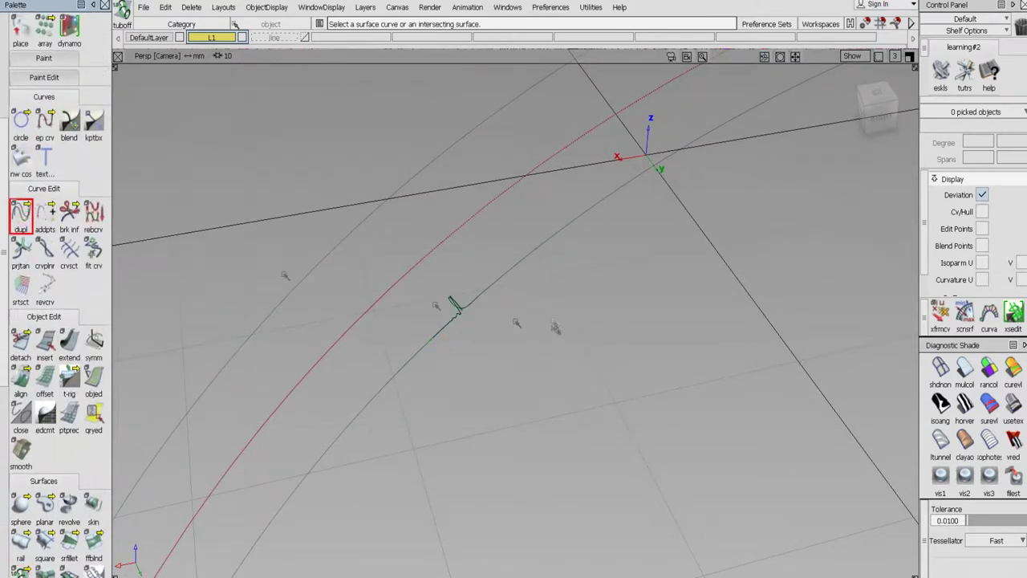
pyautogui.click(542, 249)
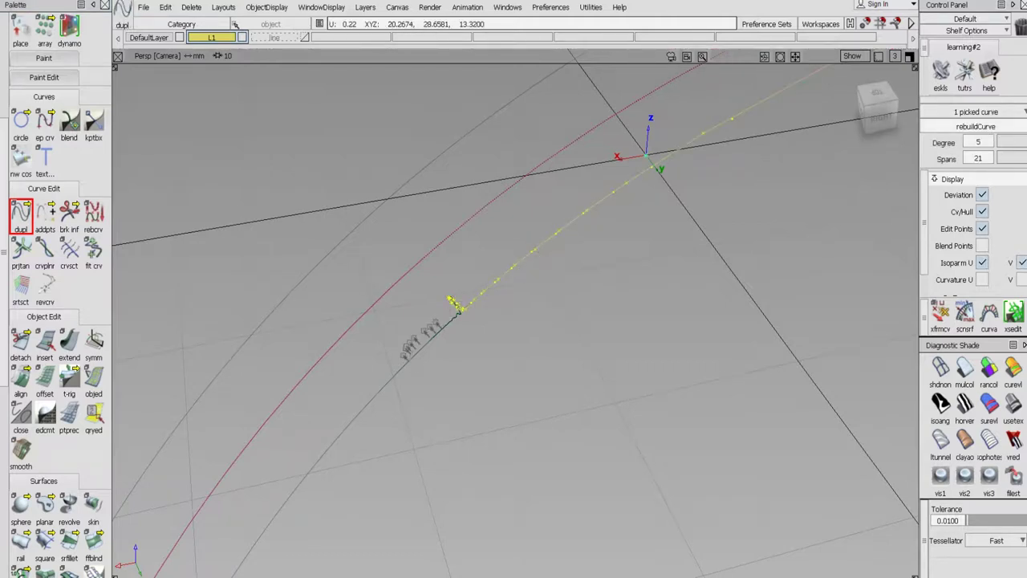
pyautogui.click(401, 371)
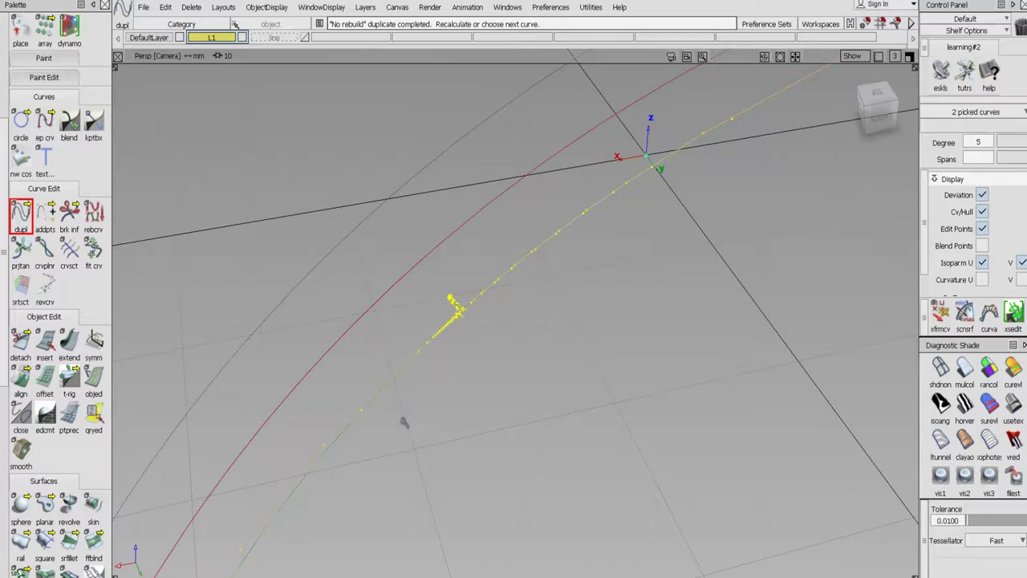
pyautogui.press('Delete')
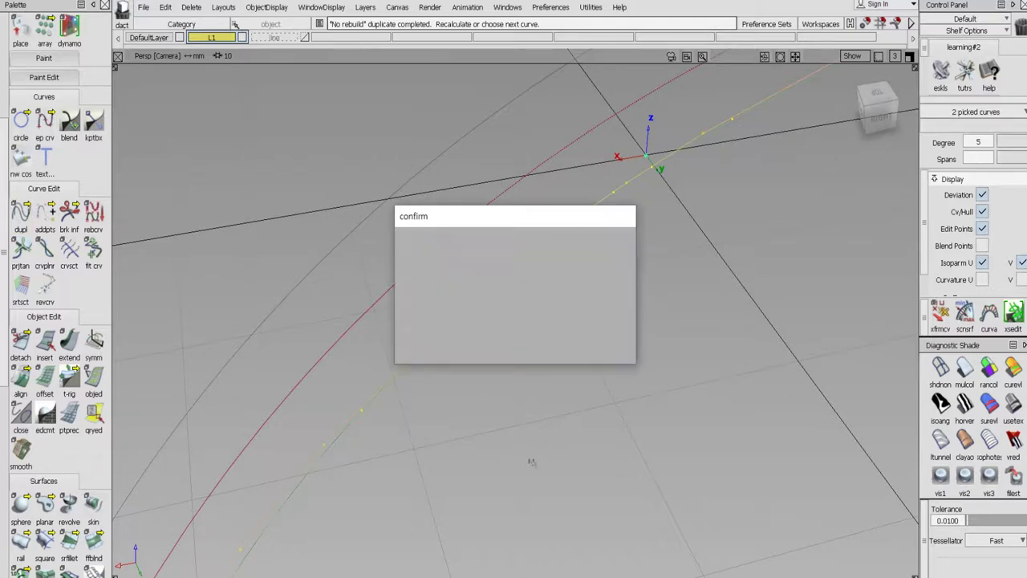
pyautogui.click(455, 335)
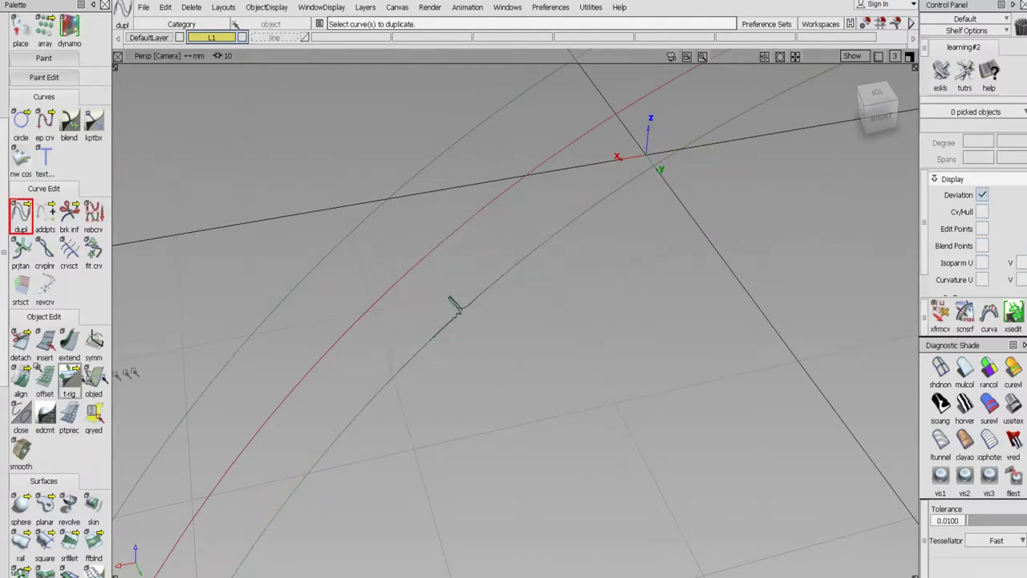
# Detach the offset curves on surface on both sides of their kinked junction, the lower curve at about parameter 0.65, accepting removal of construction history
pyautogui.click(20, 341)
pyautogui.click(365, 412)
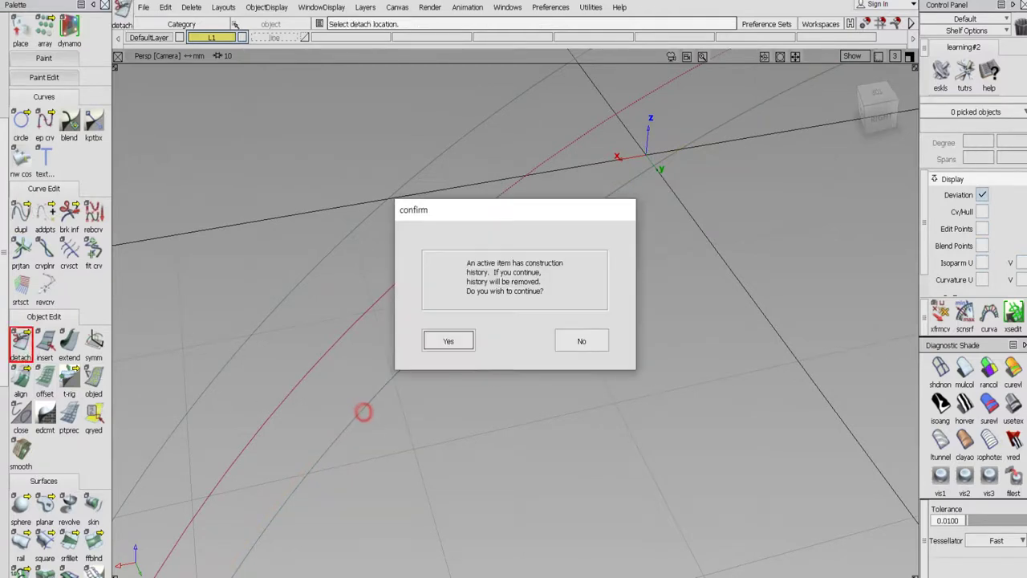
pyautogui.click(455, 338)
pyautogui.moveTo(403, 441); pyautogui.dragTo(394, 454)
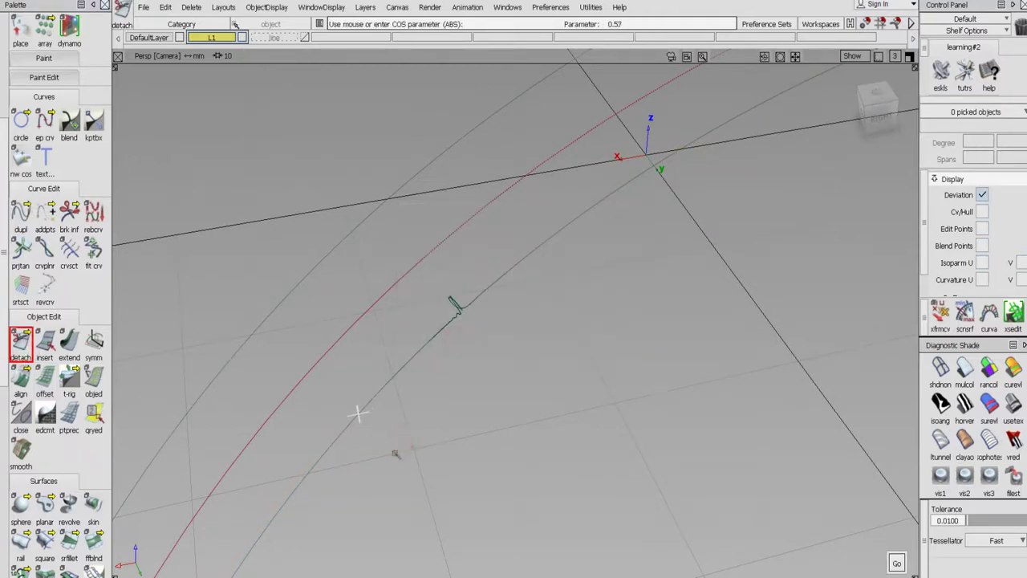
pyautogui.keyDown('alt'); pyautogui.keyDown('shift'); pyautogui.moveTo(490, 409); pyautogui.dragTo(481, 432, button='right'); pyautogui.keyUp('shift'); pyautogui.keyUp('alt')
pyautogui.keyDown('alt'); pyautogui.keyDown('shift'); pyautogui.moveTo(480, 431); pyautogui.dragTo(485, 445); pyautogui.keyUp('shift'); pyautogui.keyUp('alt')
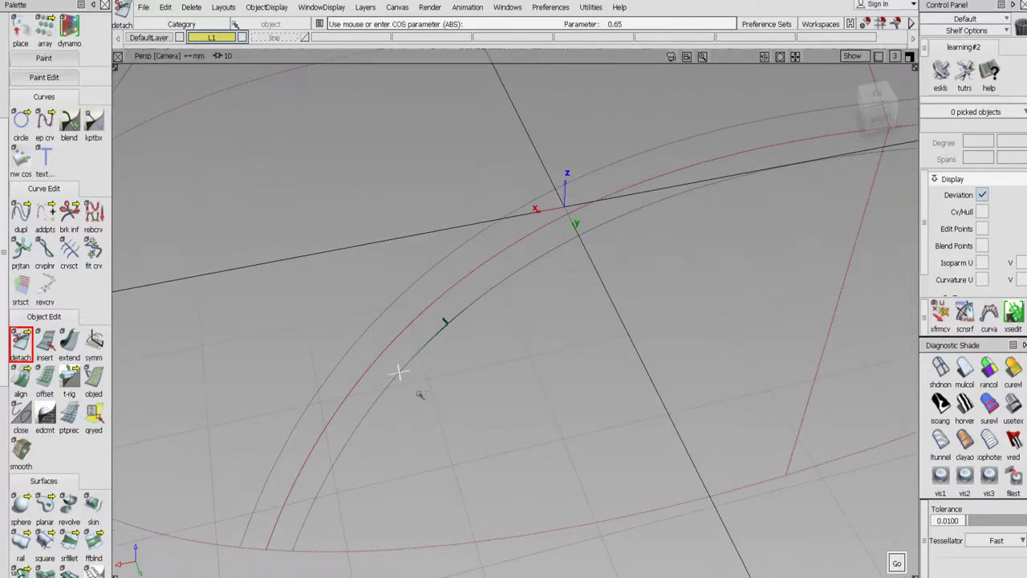
pyautogui.moveTo(420, 394); pyautogui.dragTo(420, 395)
pyautogui.click(896, 562)
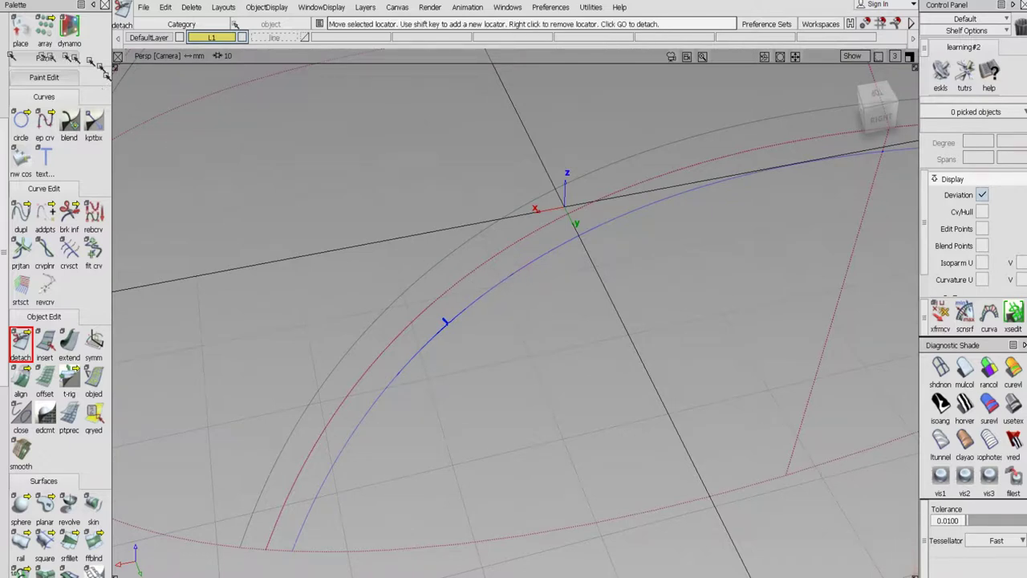
# Pick the detached curve-on-surface pieces around the kinked junction and delete them
pyautogui.scroll(5, 48, 80)
pyautogui.click(93, 83)
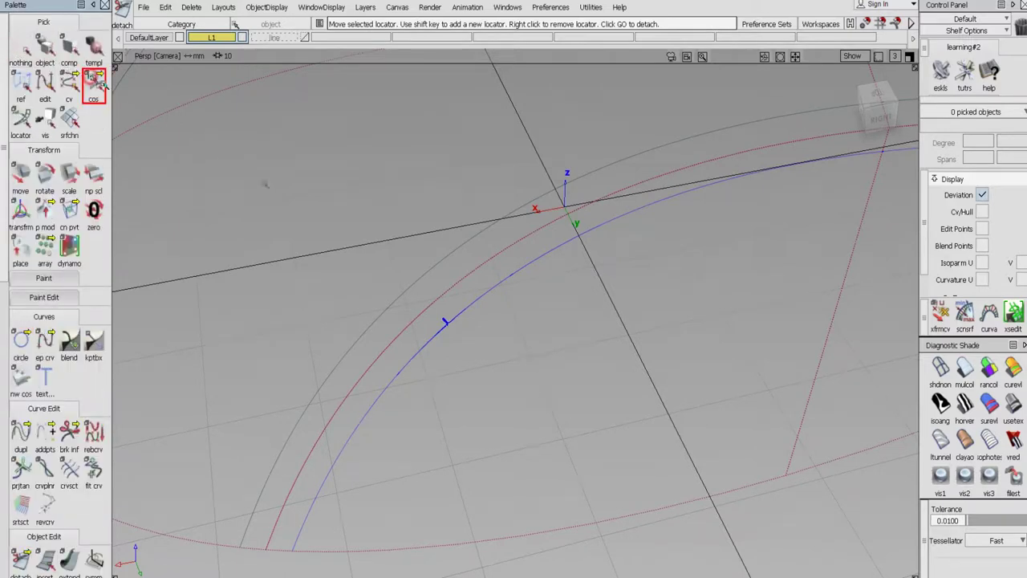
pyautogui.click(445, 320)
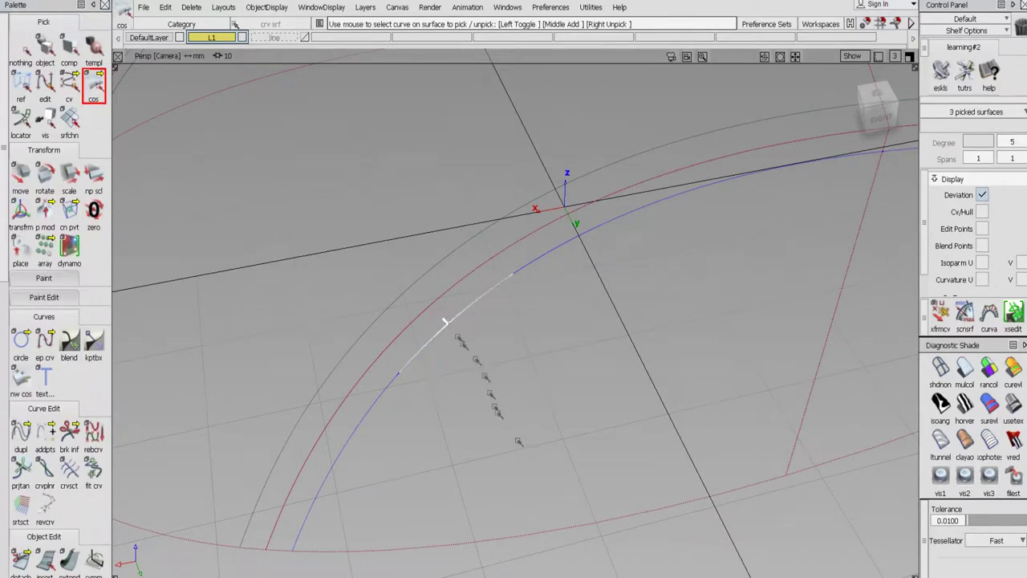
pyautogui.press('Delete')
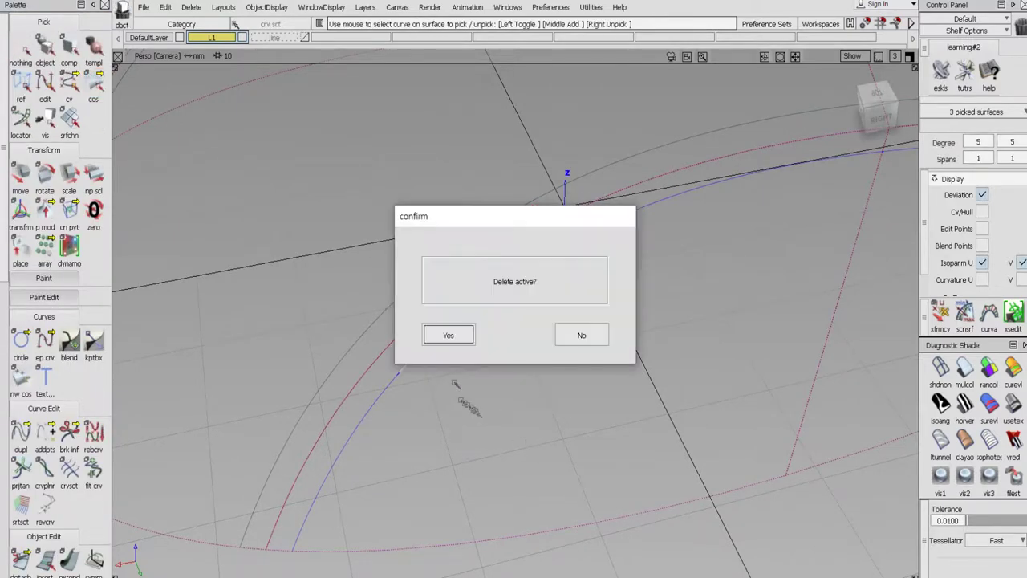
pyautogui.click(450, 336)
# Draw a degree 3 edit point curve bridging the gap, snapped to the facing ends of the two remaining curves on surface
pyautogui.click(45, 341)
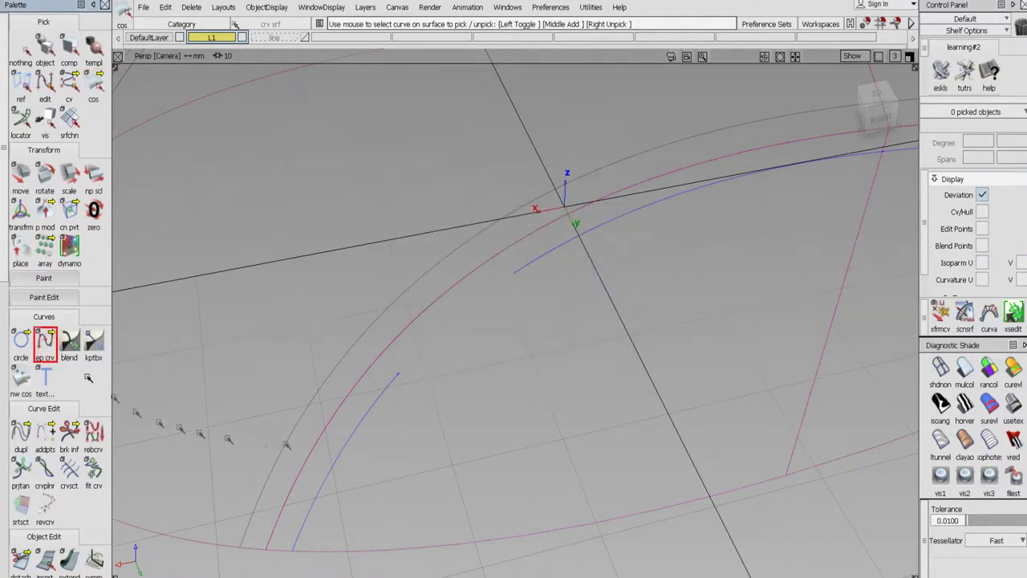
pyautogui.click(336, 462)
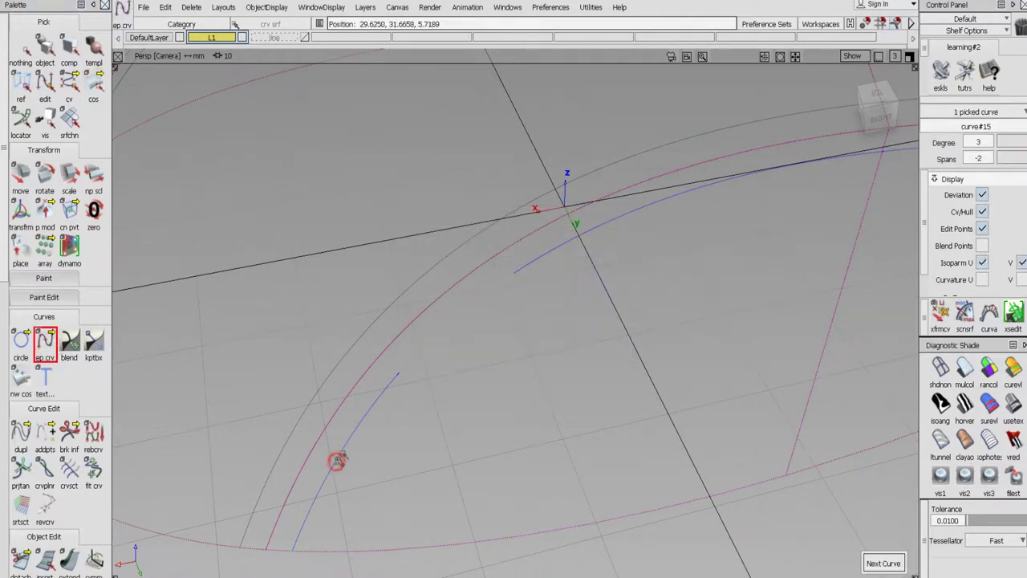
pyautogui.keyDown('ctrl'); pyautogui.keyDown('alt'); pyautogui.moveTo(542, 259); pyautogui.dragTo(472, 325); pyautogui.keyUp('alt'); pyautogui.keyUp('ctrl')
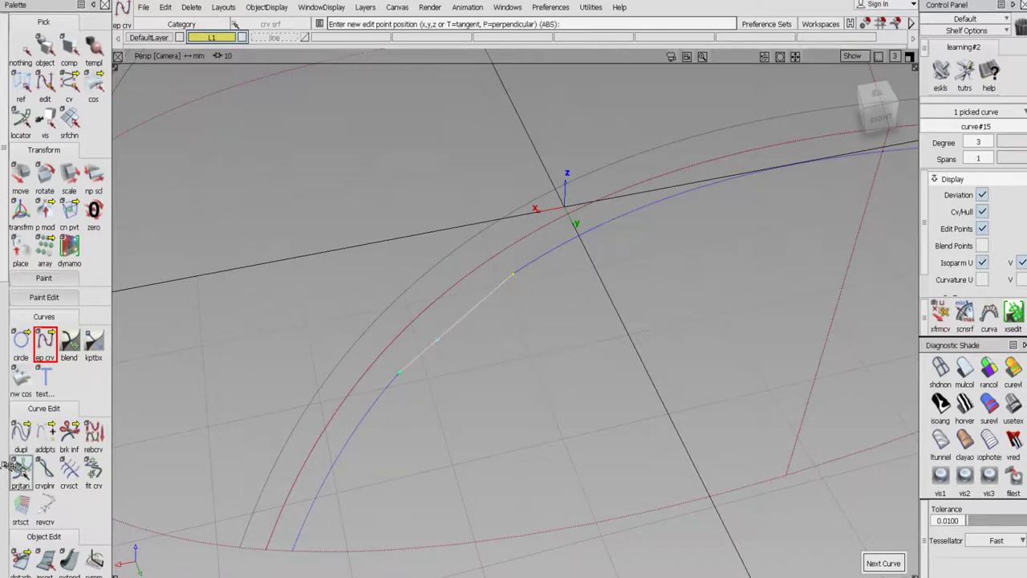
# Align the lower end of the short bridging curve to the adjoining blue curve with G1 continuity
pyautogui.scroll(-3, 45, 481)
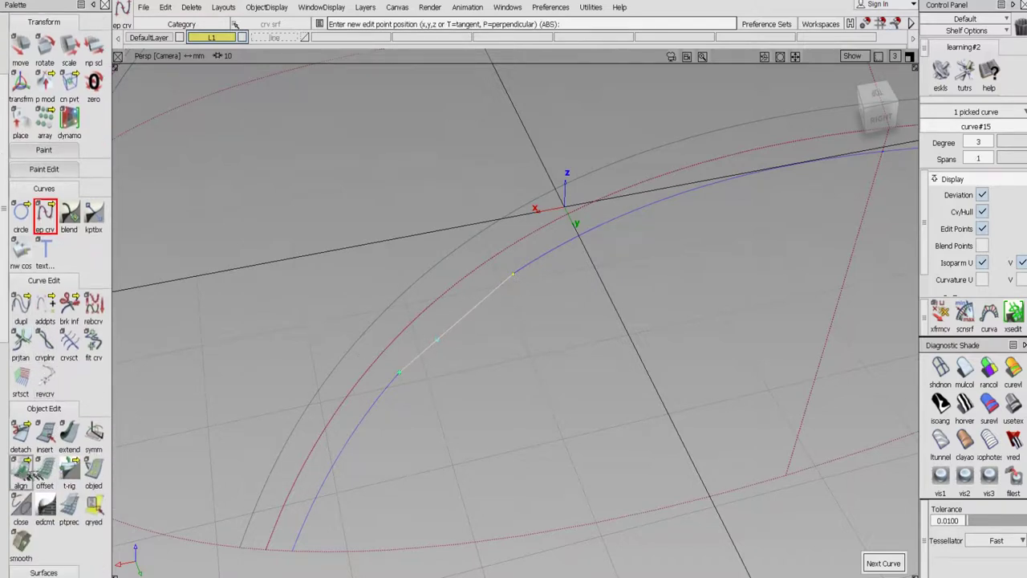
pyautogui.doubleClick(20, 470)
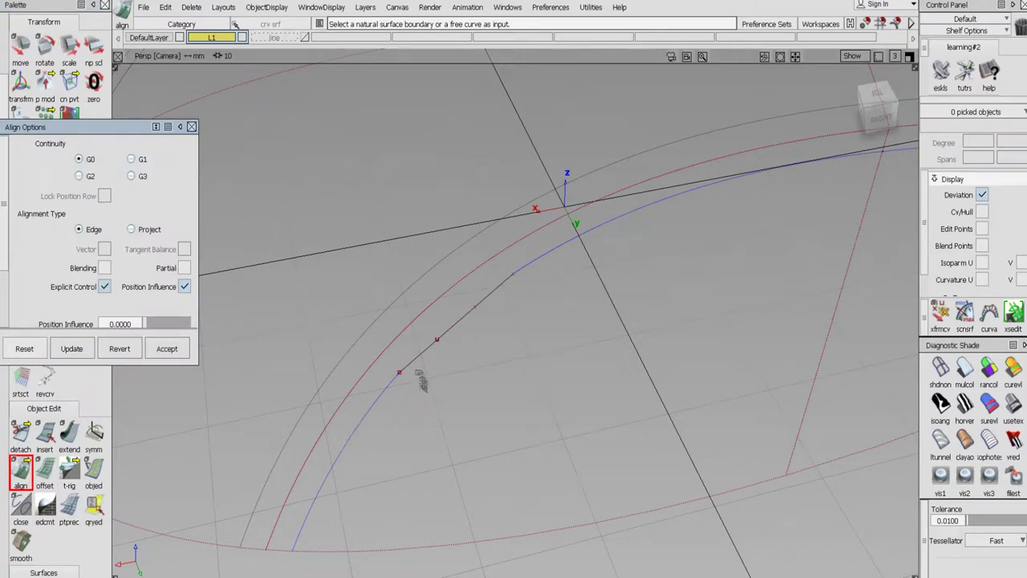
pyautogui.click(407, 367)
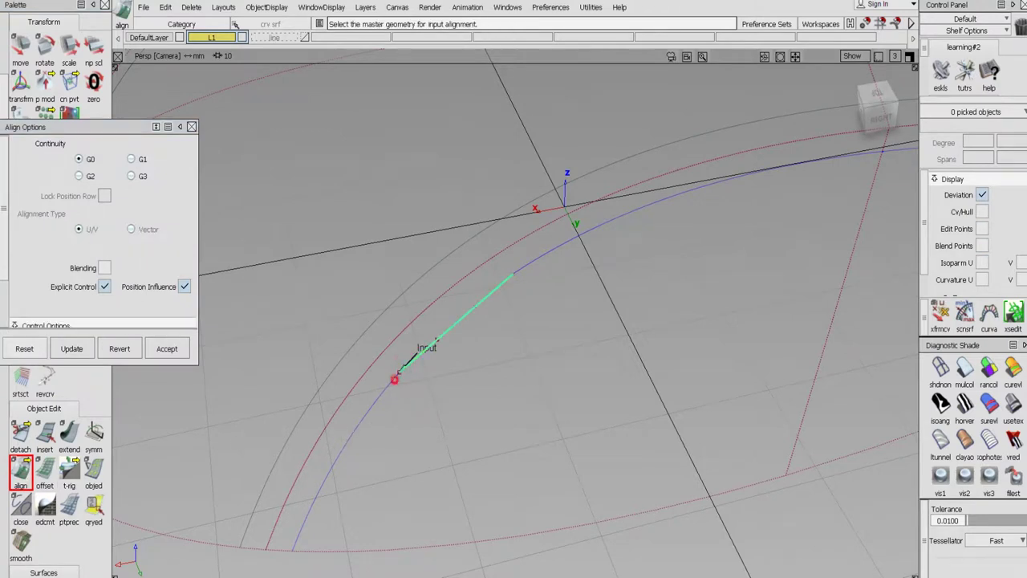
pyautogui.click(395, 378)
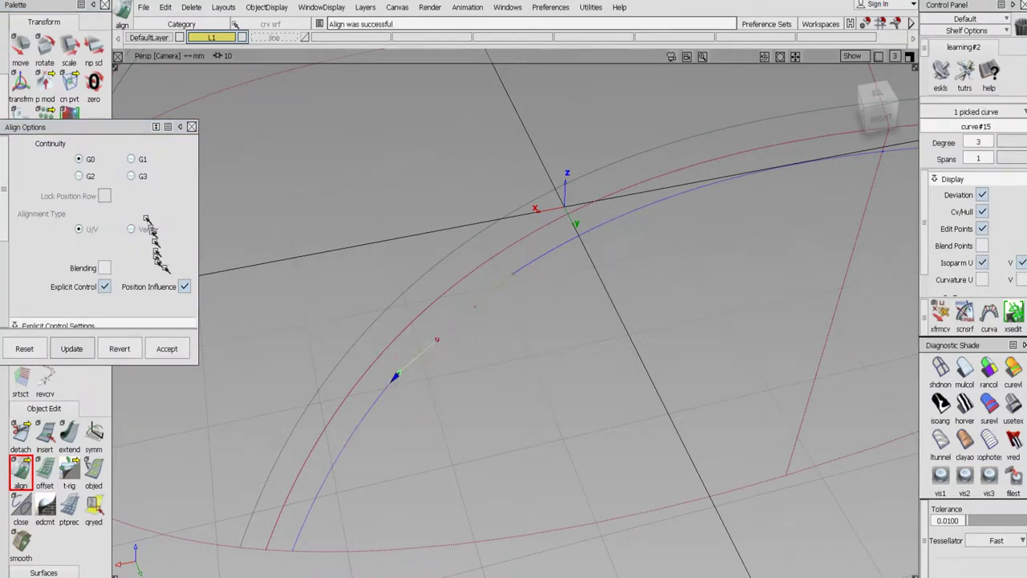
pyautogui.click(131, 160)
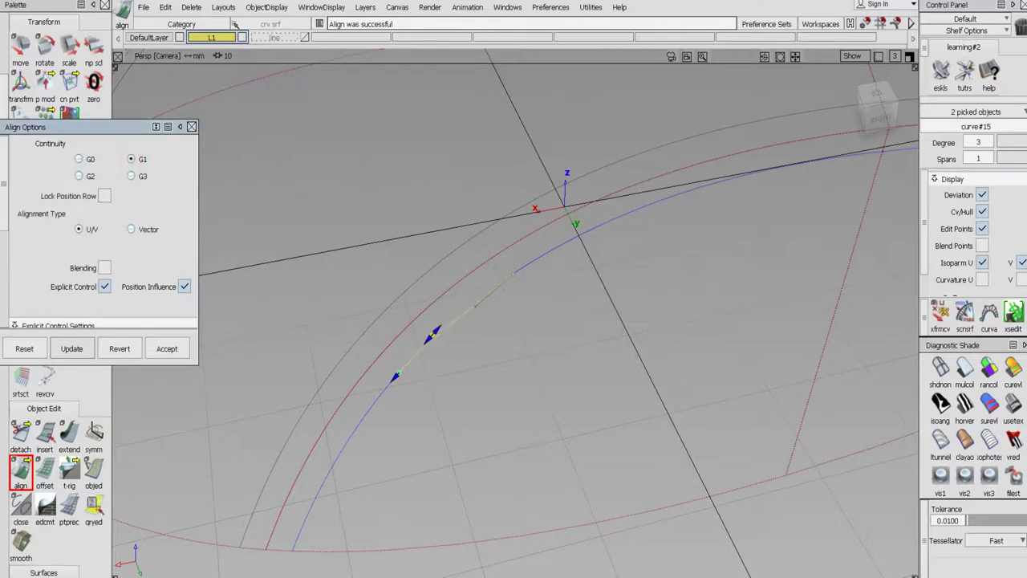
pyautogui.click(79, 177)
pyautogui.click(133, 159)
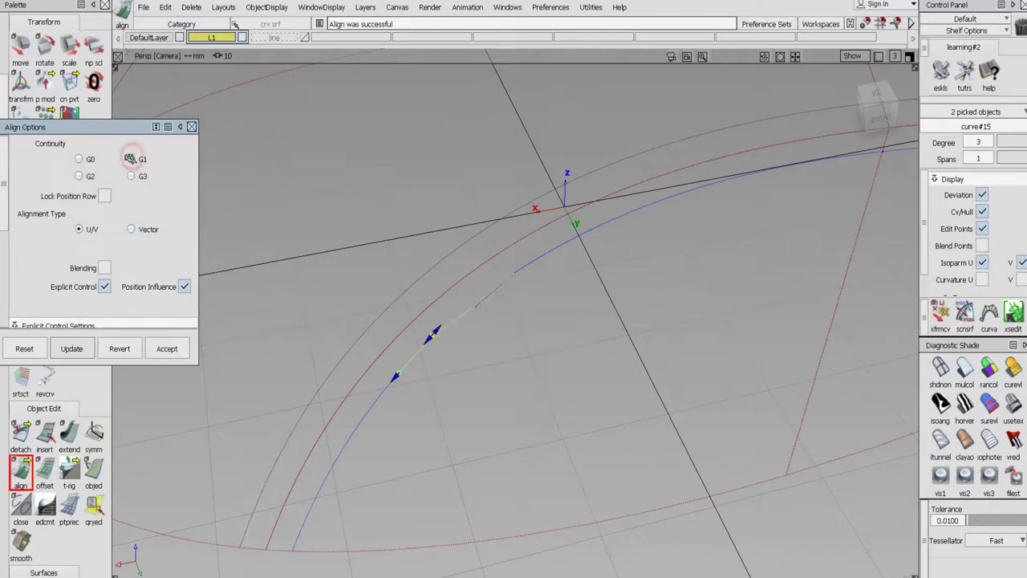
pyautogui.click(168, 349)
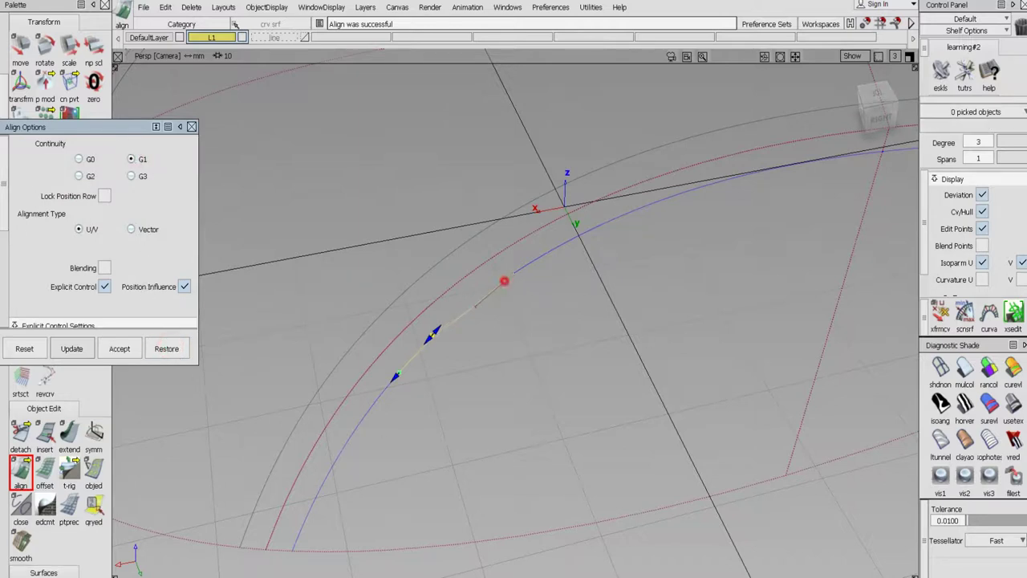
# Align the upper end of the bridging curve to the other adjoining blue curve with G1 continuity
pyautogui.click(520, 271)
pyautogui.click(533, 262)
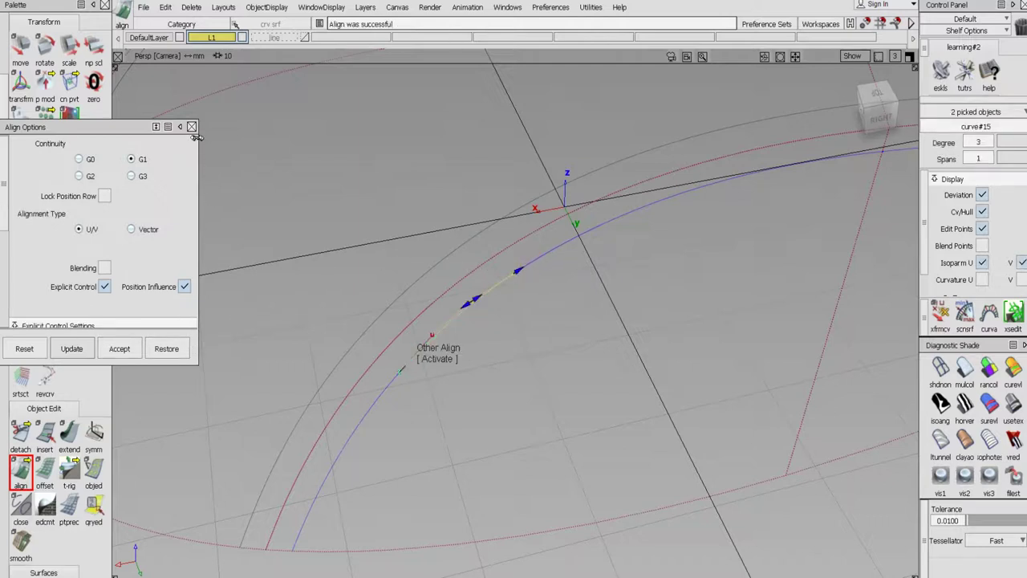
pyautogui.scroll(3, 4, 58)
pyautogui.click(4, 57)
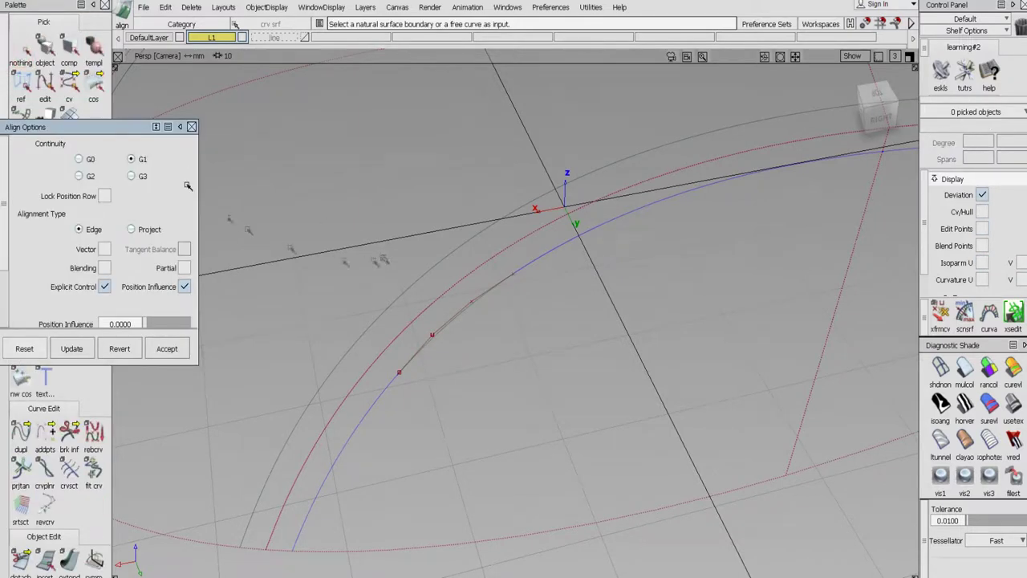
pyautogui.click(191, 127)
# Project the bridging curve onto the surface beneath it as a curve on surface, using the Normal vector option
pyautogui.click(45, 50)
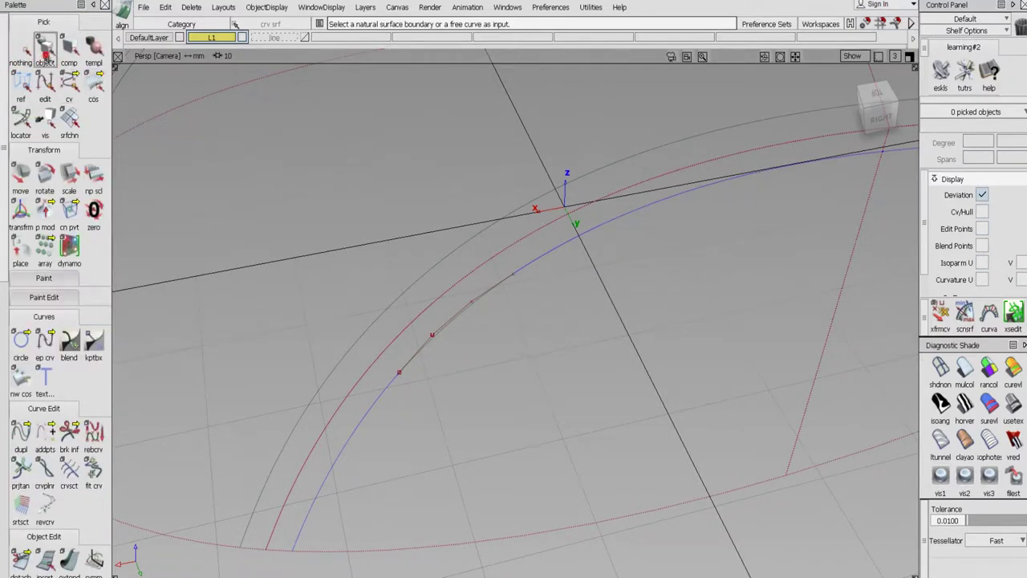
pyautogui.click(489, 378)
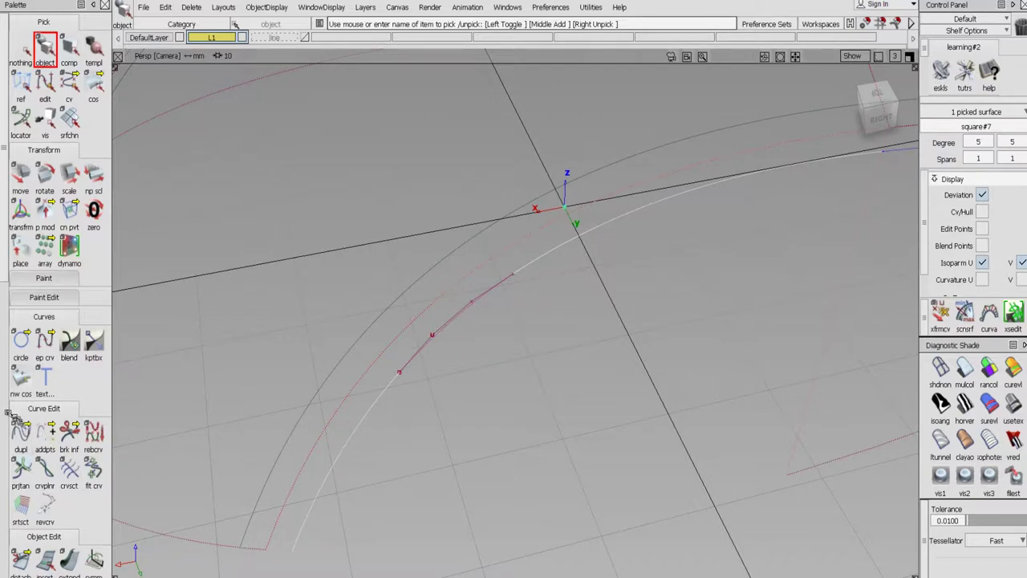
pyautogui.scroll(-5, 5, 409)
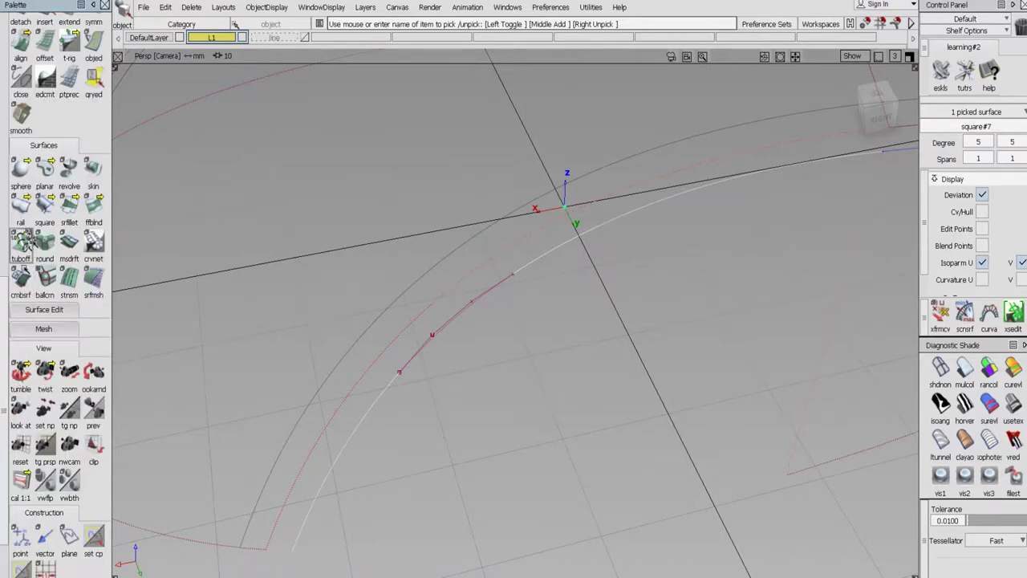
pyautogui.click(44, 310)
pyautogui.click(23, 332)
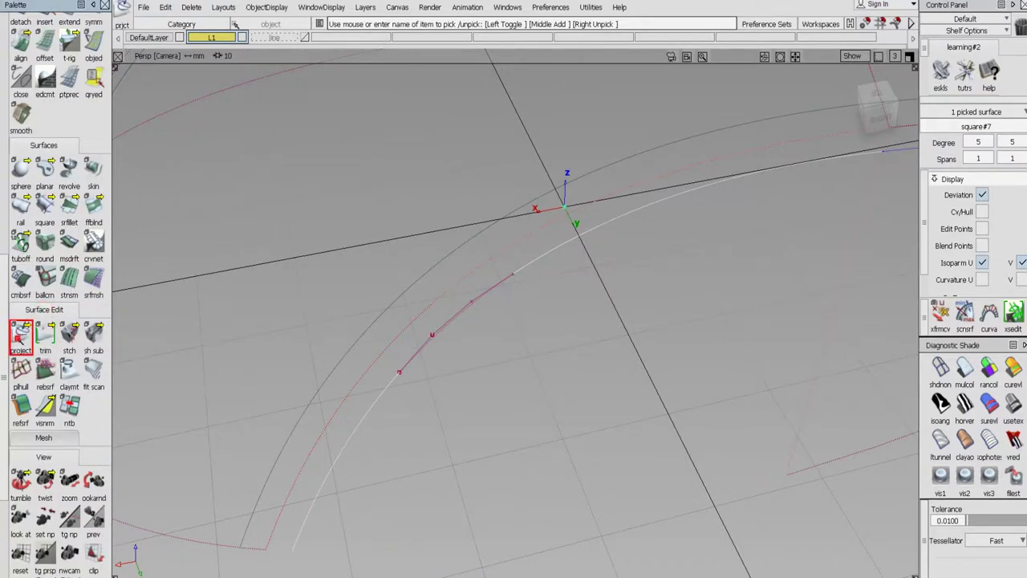
pyautogui.click(172, 232)
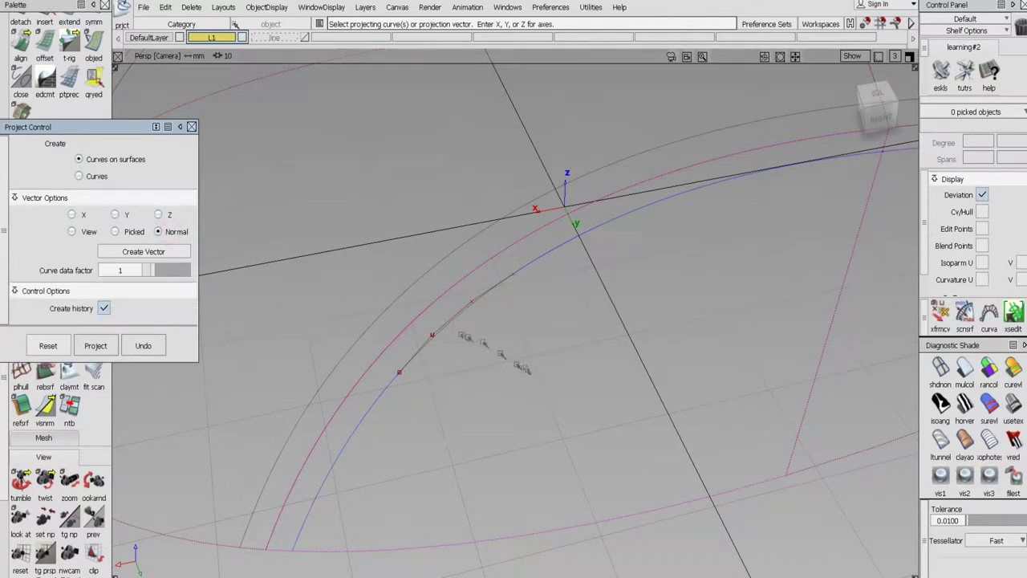
pyautogui.click(448, 328)
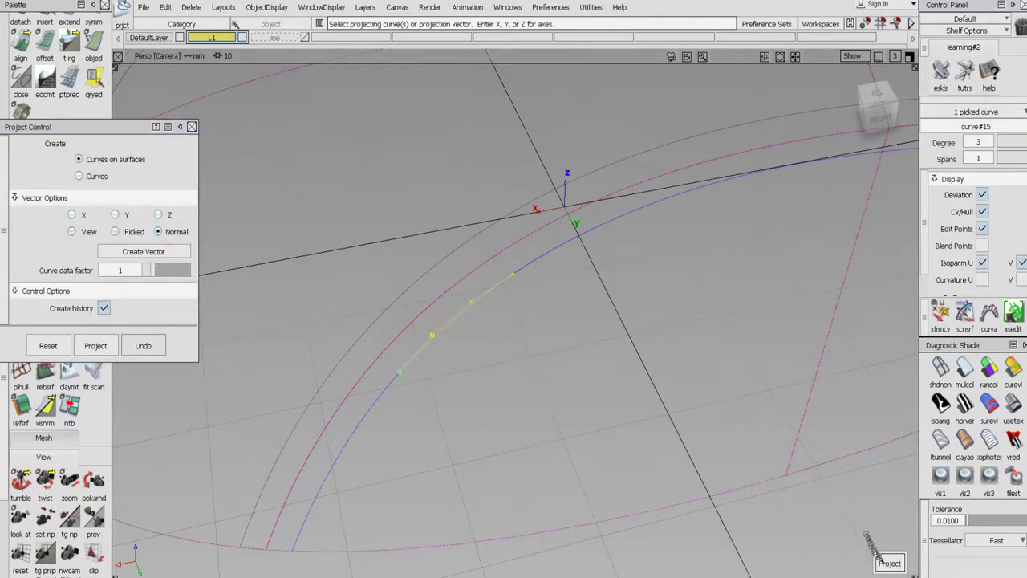
pyautogui.click(889, 563)
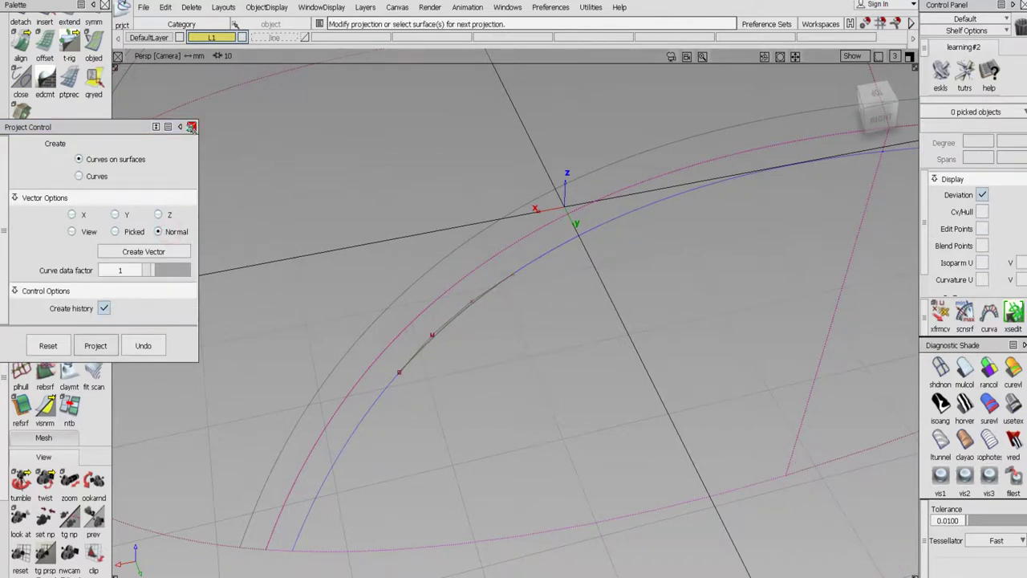
pyautogui.click(192, 127)
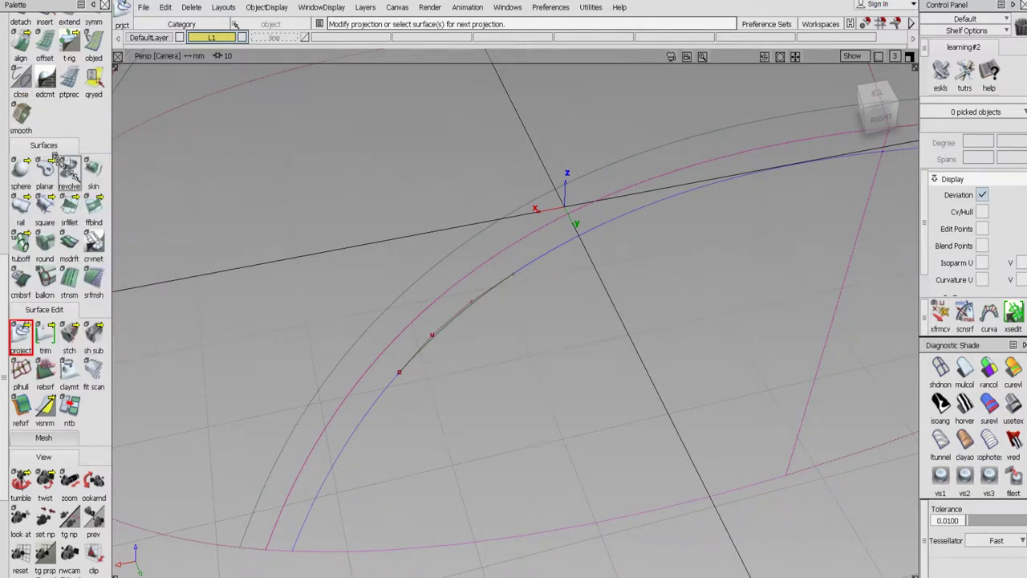
# Delete the original bridging curve together with its construction history
pyautogui.scroll(6, 5, 60)
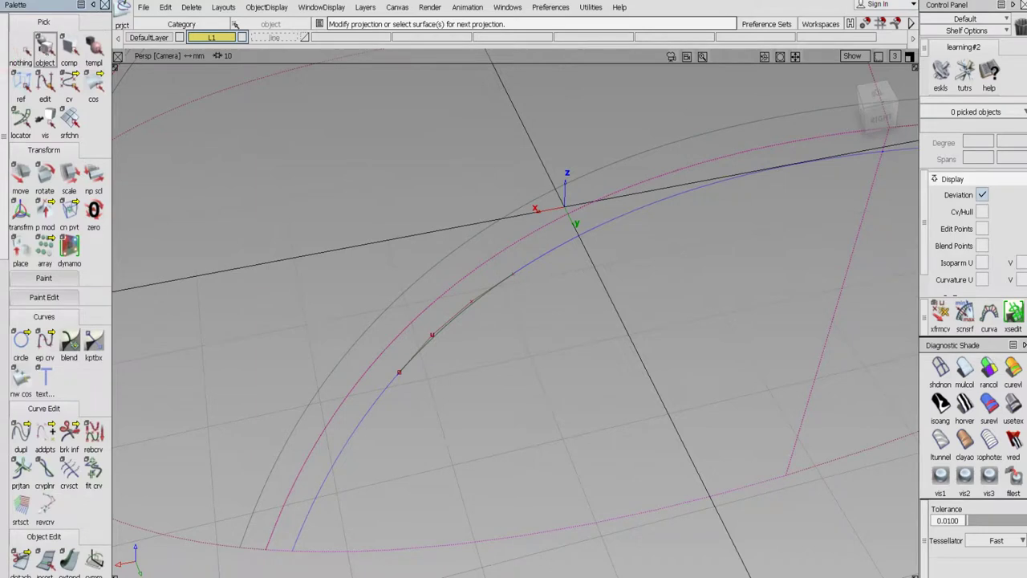
pyautogui.click(434, 333)
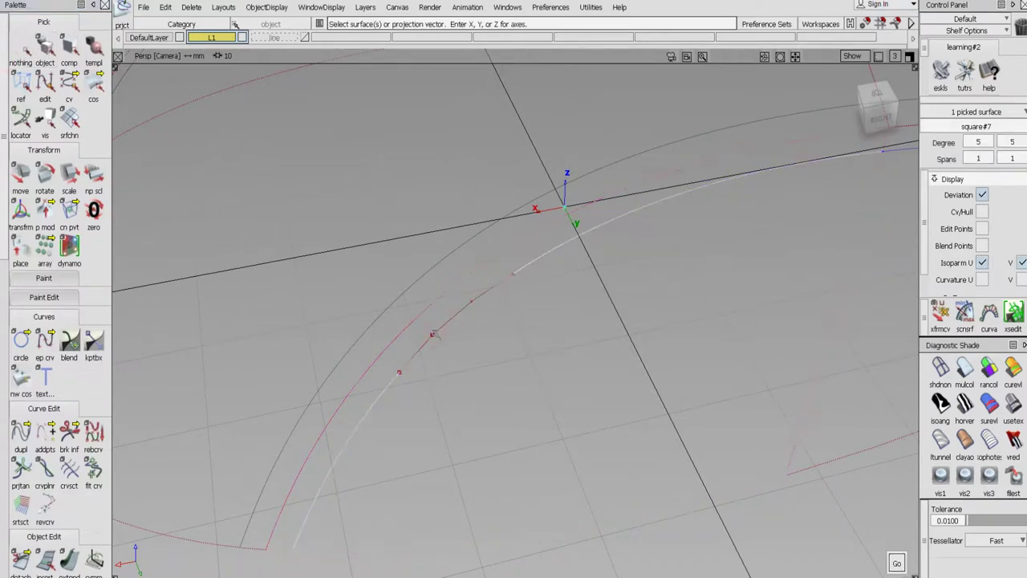
pyautogui.click(434, 334)
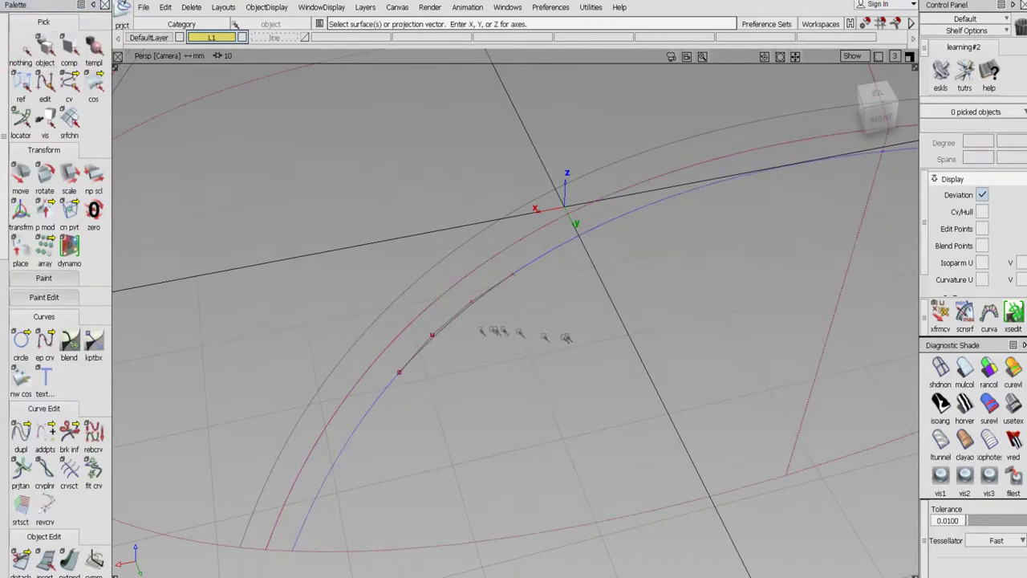
pyautogui.click(459, 342)
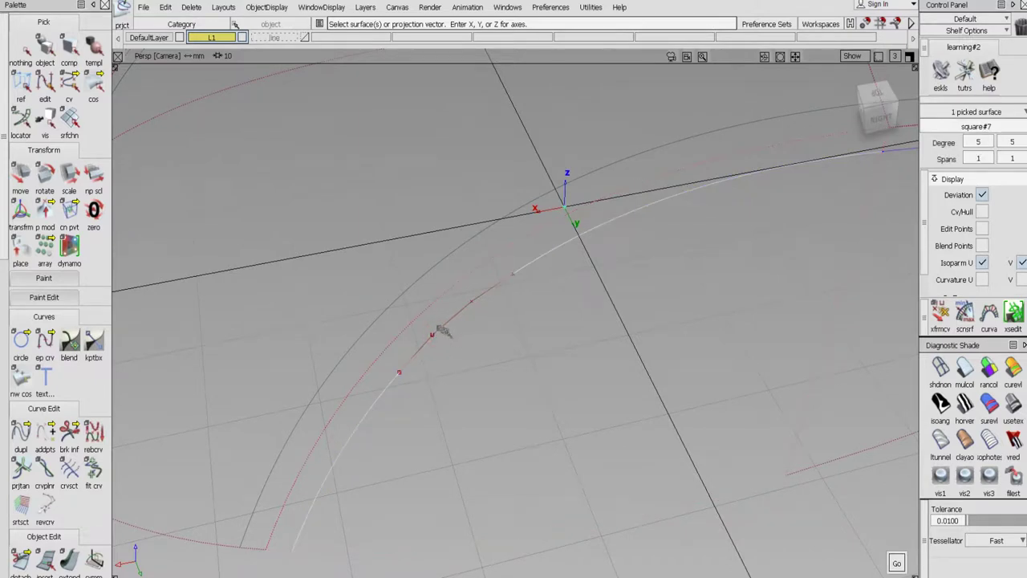
pyautogui.click(431, 329)
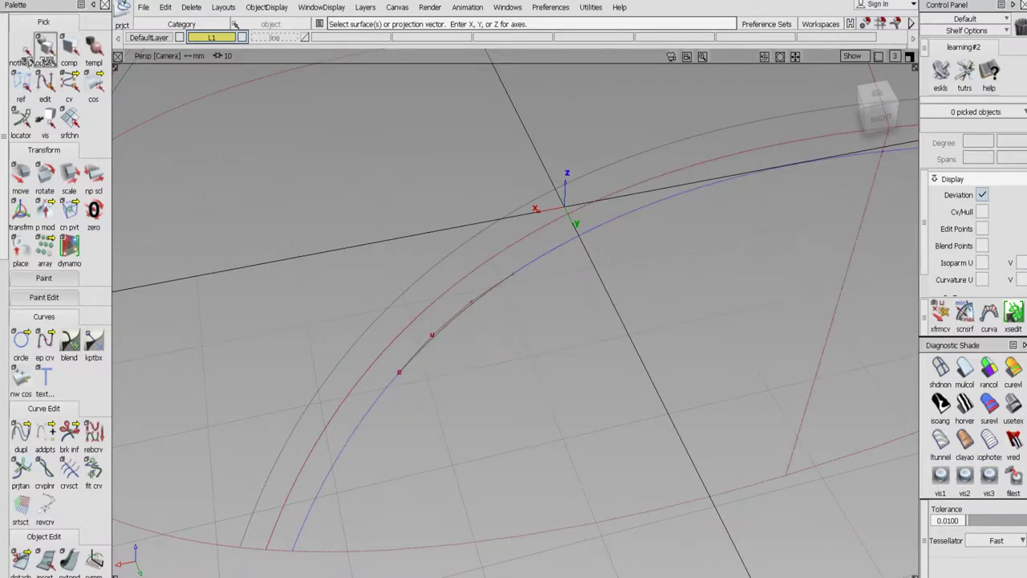
pyautogui.click(48, 53)
pyautogui.click(432, 323)
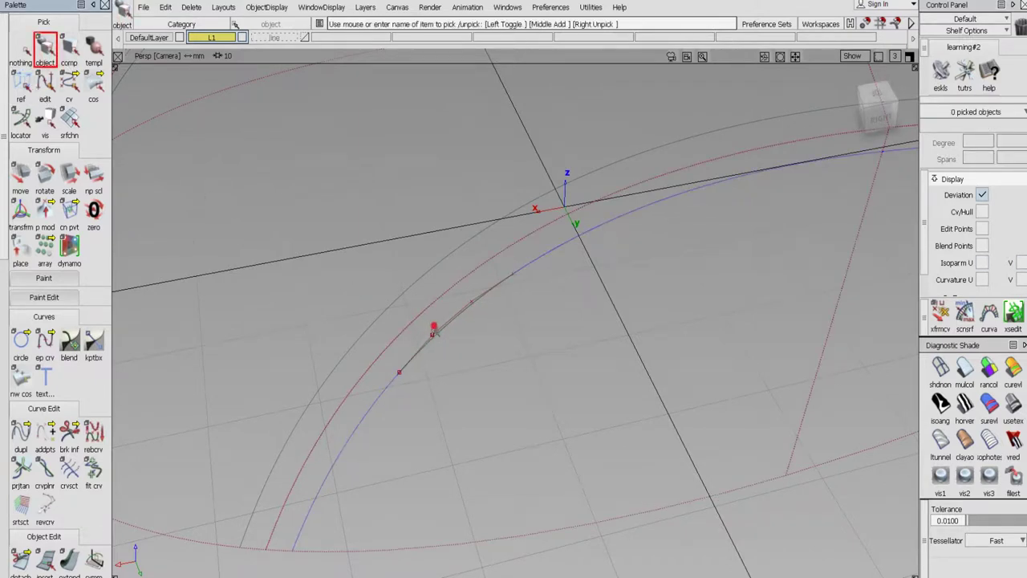
pyautogui.click(446, 411)
pyautogui.press('Delete')
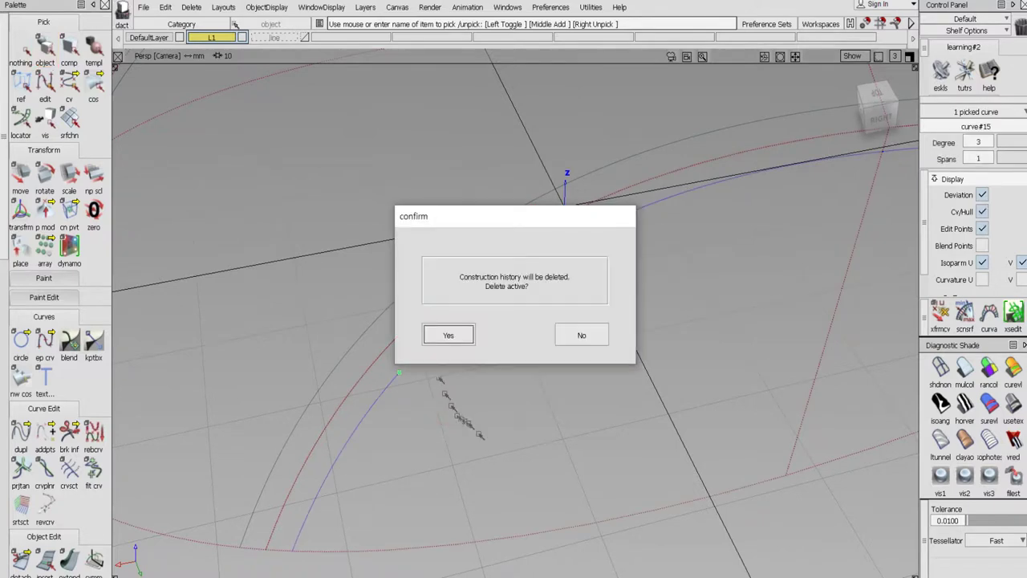
pyautogui.click(449, 336)
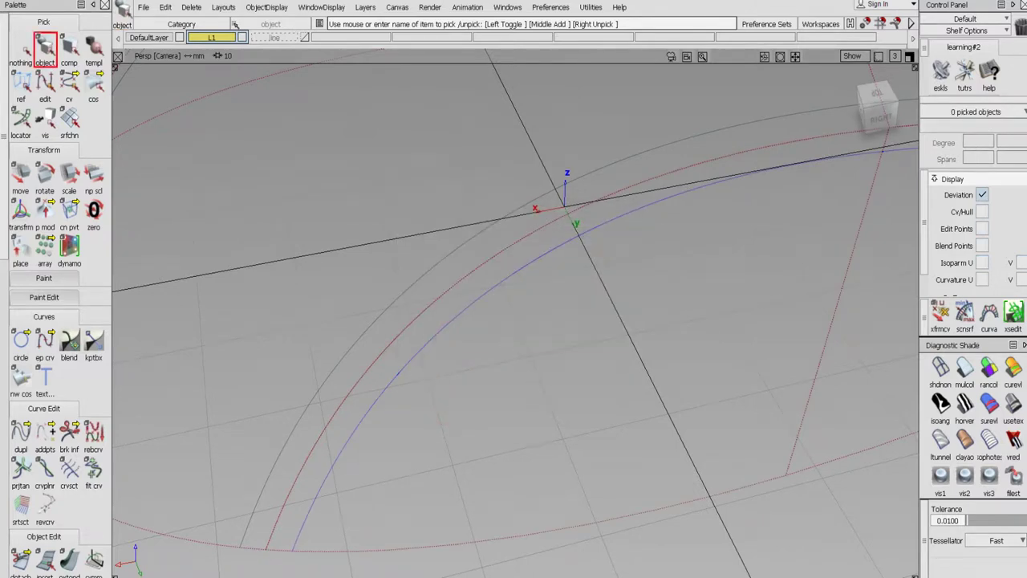
# Examine how the blue curves on surface meet near the vertical surface boundary by picking their individual segments
pyautogui.keyDown('alt'); pyautogui.keyDown('shift'); pyautogui.moveTo(541, 363); pyautogui.dragTo(500, 399, button='right'); pyautogui.keyUp('shift'); pyautogui.keyUp('alt')
pyautogui.keyDown('alt'); pyautogui.keyDown('shift'); pyautogui.moveTo(495, 365); pyautogui.dragTo(618, 274); pyautogui.keyUp('shift'); pyautogui.keyUp('alt')
pyautogui.keyDown('alt'); pyautogui.keyDown('shift'); pyautogui.moveTo(608, 248); pyautogui.dragTo(681, 248, button='right'); pyautogui.keyUp('shift'); pyautogui.keyUp('alt')
pyautogui.click(93, 88)
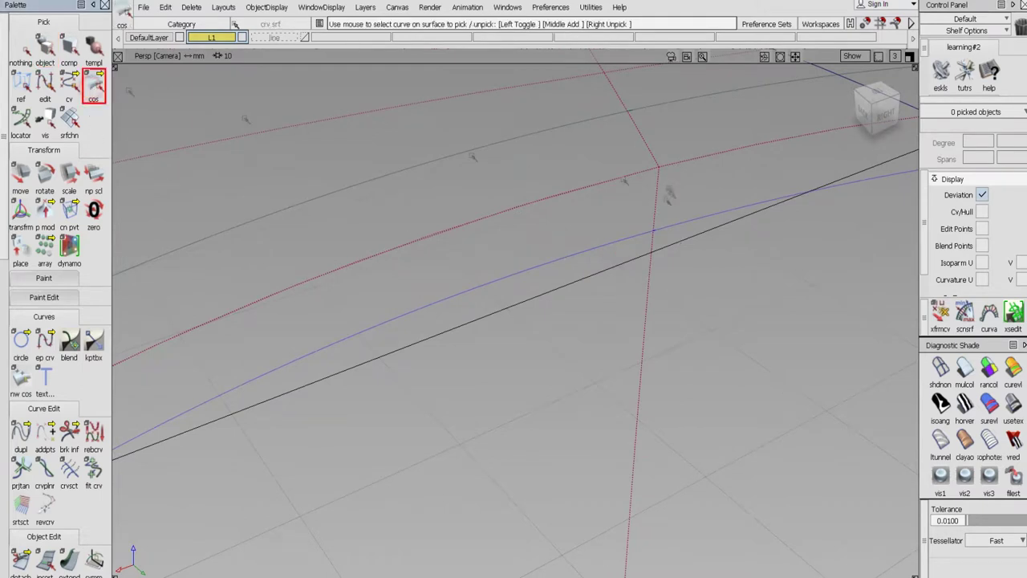
pyautogui.click(640, 233)
pyautogui.click(640, 234)
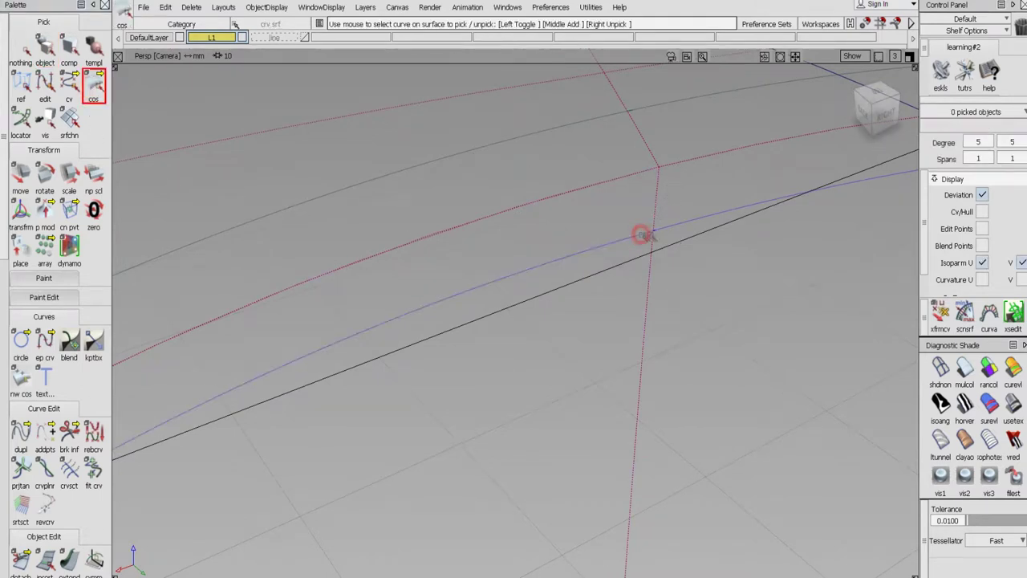
pyautogui.click(663, 228)
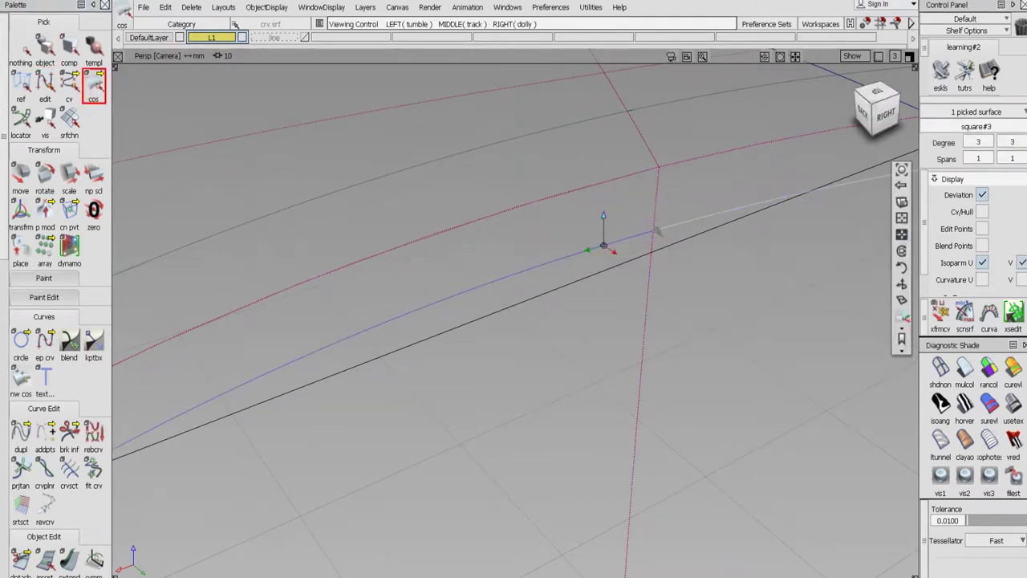
pyautogui.keyDown('alt'); pyautogui.keyDown('shift'); pyautogui.moveTo(727, 280); pyautogui.dragTo(685, 289); pyautogui.keyUp('shift'); pyautogui.keyUp('alt')
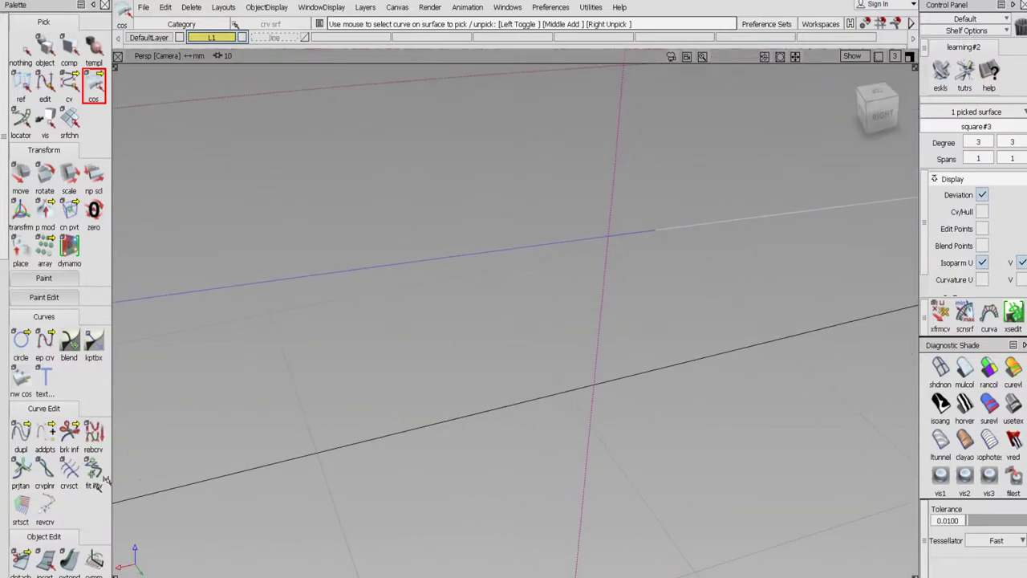
# Attach the two curve-on-surface segments beside the vertical surface boundary, using the Connect attach type
pyautogui.click(35, 569)
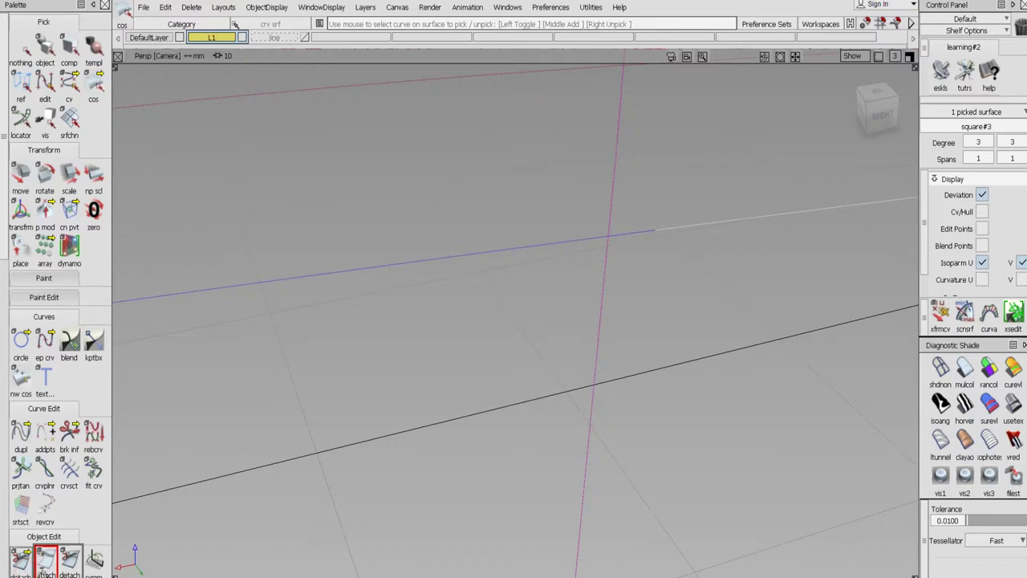
pyautogui.click(45, 567)
pyautogui.doubleClick(22, 561)
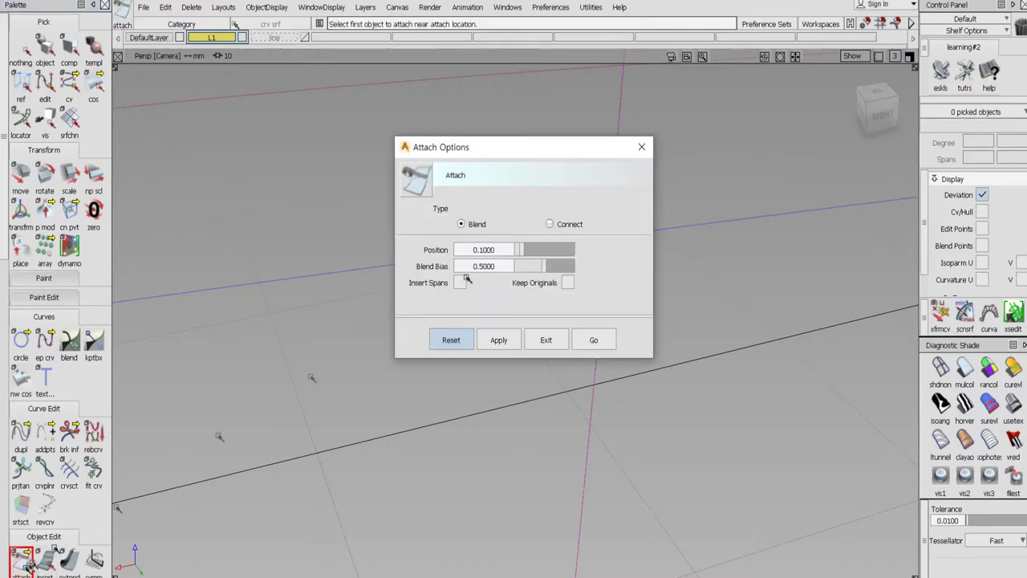
pyautogui.click(550, 226)
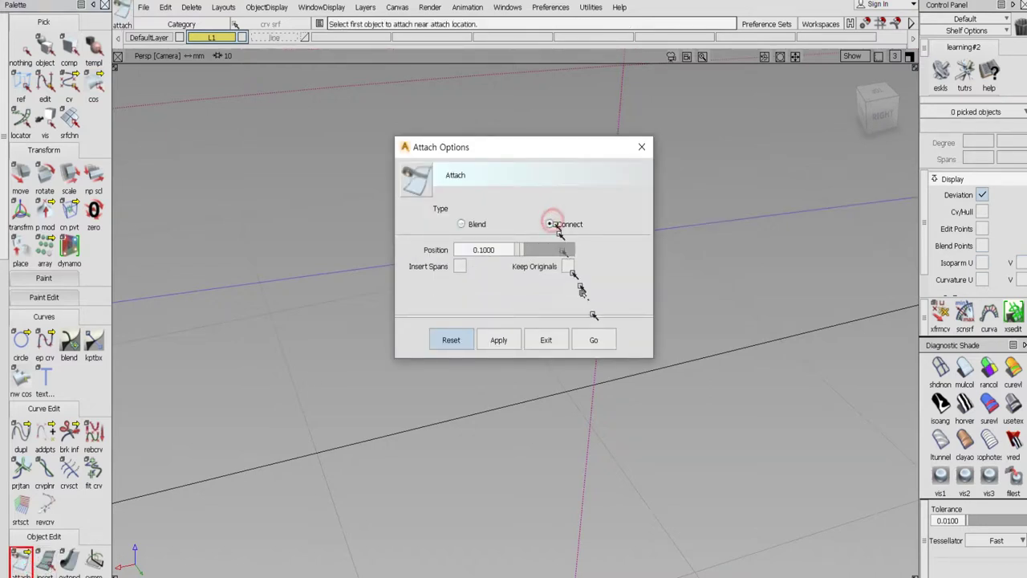
pyautogui.click(593, 339)
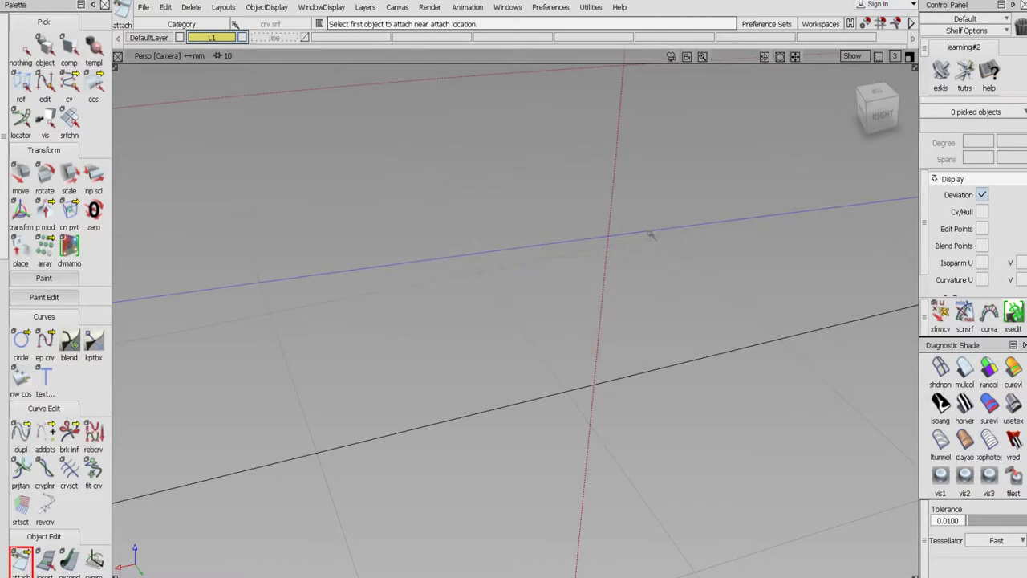
pyautogui.click(651, 232)
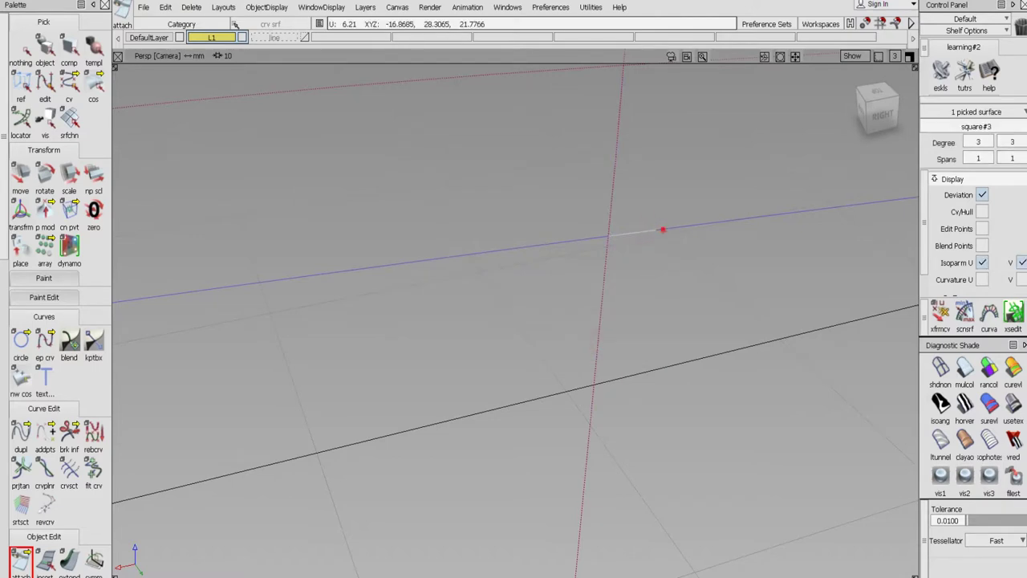
# Detach the curve on surface along the model's opposite side at one point on each side of its spiked kink
pyautogui.keyDown('alt'); pyautogui.keyDown('shift'); pyautogui.moveTo(656, 230); pyautogui.dragTo(596, 347); pyautogui.keyUp('shift'); pyautogui.keyUp('alt')
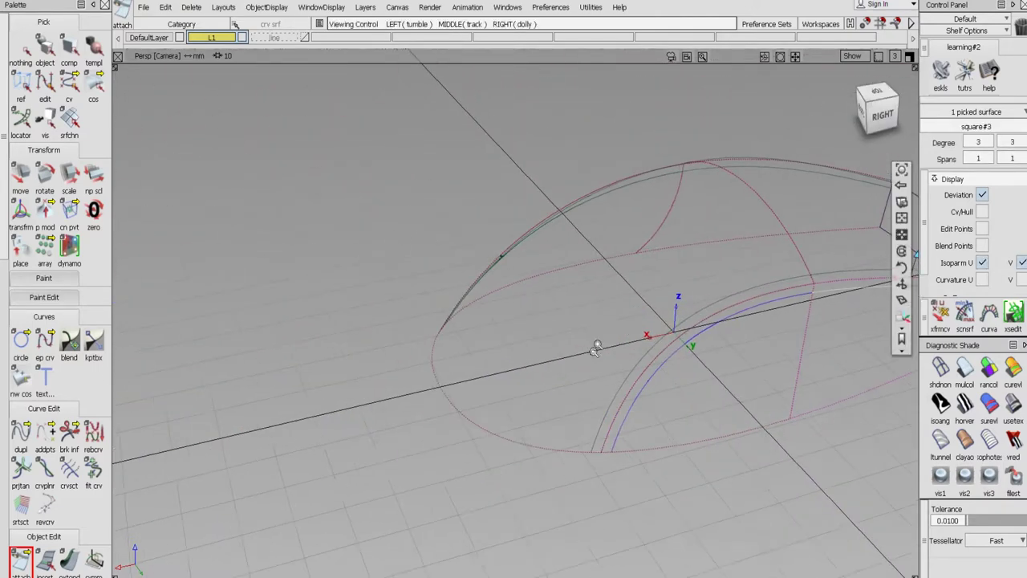
pyautogui.keyDown('alt'); pyautogui.keyDown('shift'); pyautogui.moveTo(596, 348); pyautogui.dragTo(515, 327, button='right'); pyautogui.keyUp('shift'); pyautogui.keyUp('alt')
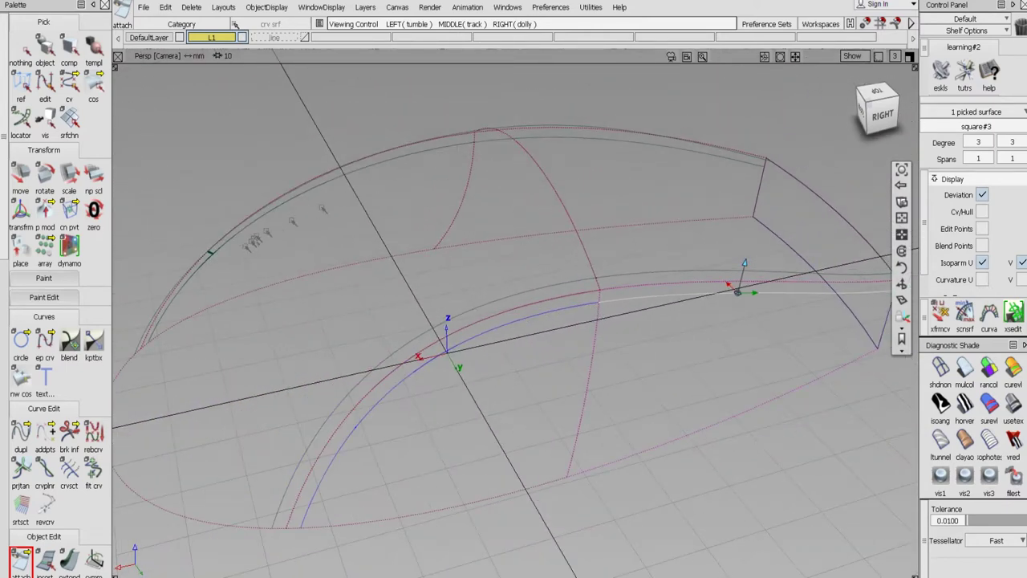
pyautogui.keyDown('alt'); pyautogui.keyDown('shift'); pyautogui.moveTo(320, 311); pyautogui.dragTo(588, 363); pyautogui.keyUp('shift'); pyautogui.keyUp('alt')
pyautogui.keyDown('alt'); pyautogui.keyDown('shift'); pyautogui.moveTo(588, 363); pyautogui.dragTo(610, 348, button='right'); pyautogui.keyUp('shift'); pyautogui.keyUp('alt')
pyautogui.keyDown('alt'); pyautogui.keyDown('shift'); pyautogui.moveTo(653, 342); pyautogui.dragTo(665, 329, button='middle'); pyautogui.keyUp('shift'); pyautogui.keyUp('alt')
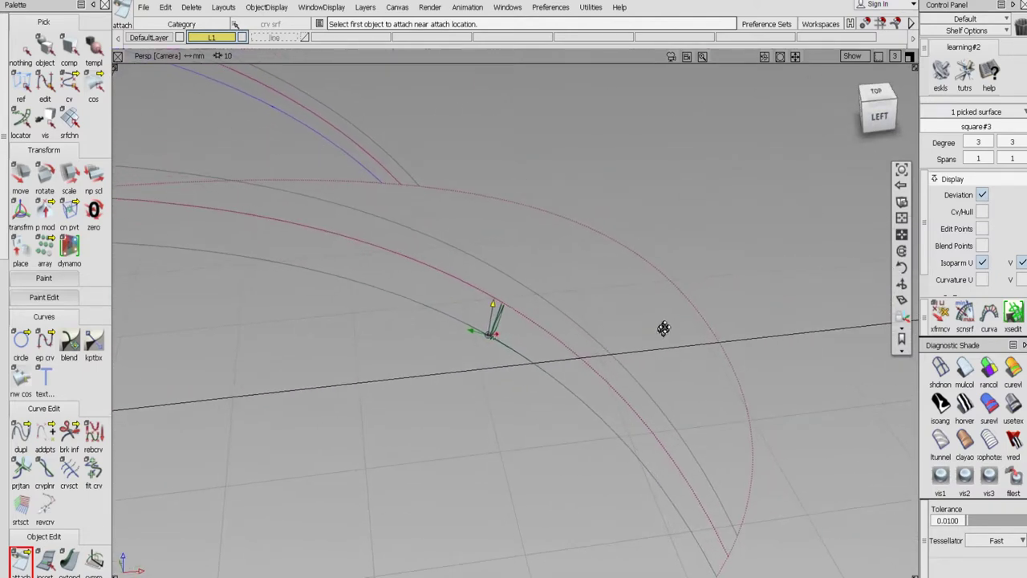
pyautogui.moveTo(21, 565); pyautogui.dragTo(71, 562)
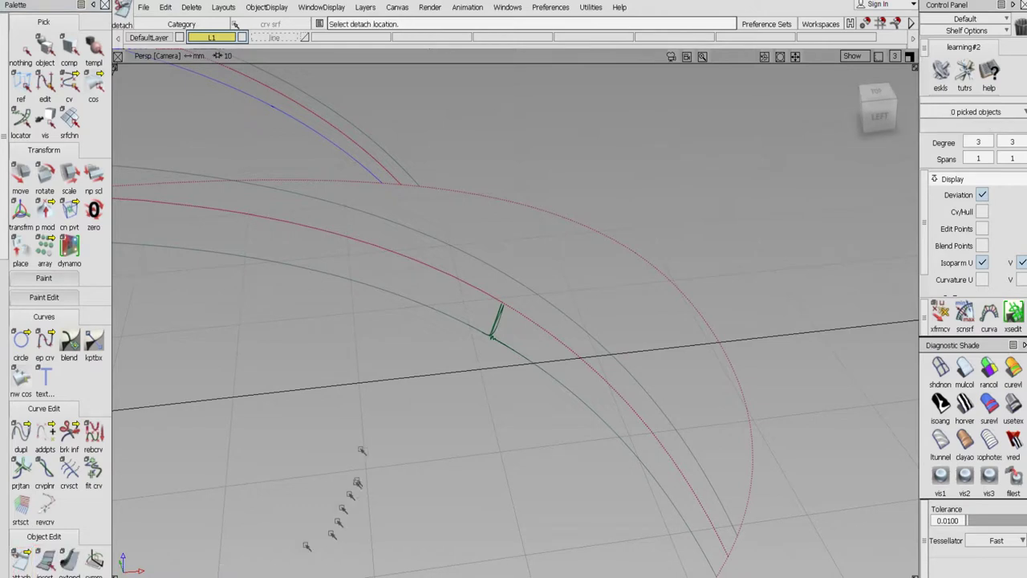
pyautogui.click(397, 294)
pyautogui.click(452, 342)
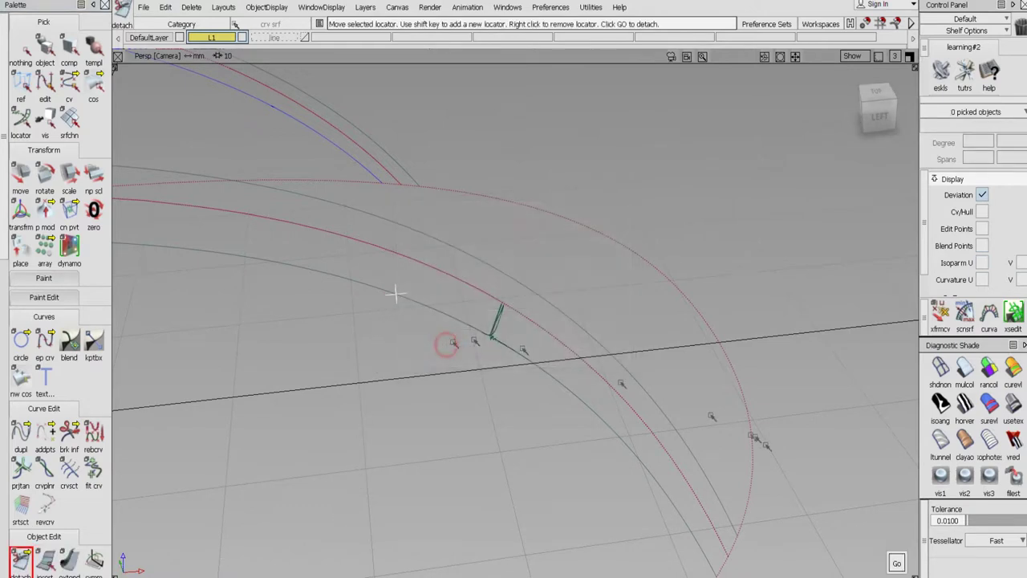
pyautogui.click(899, 563)
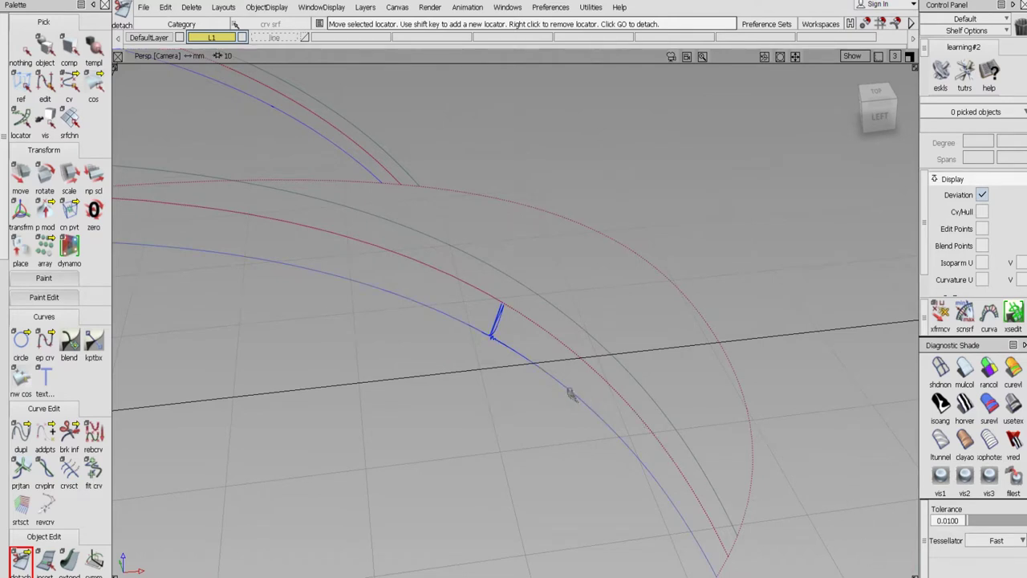
pyautogui.click(568, 388)
# Delete the detached curve-on-surface piece that contains the spiked kink
pyautogui.click(94, 82)
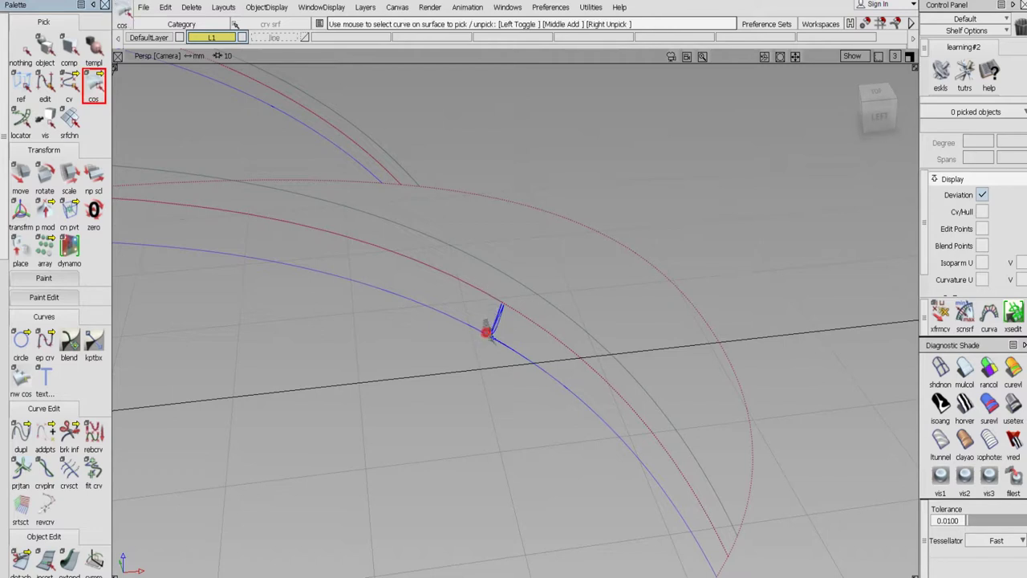
pyautogui.click(487, 331)
pyautogui.press('Delete')
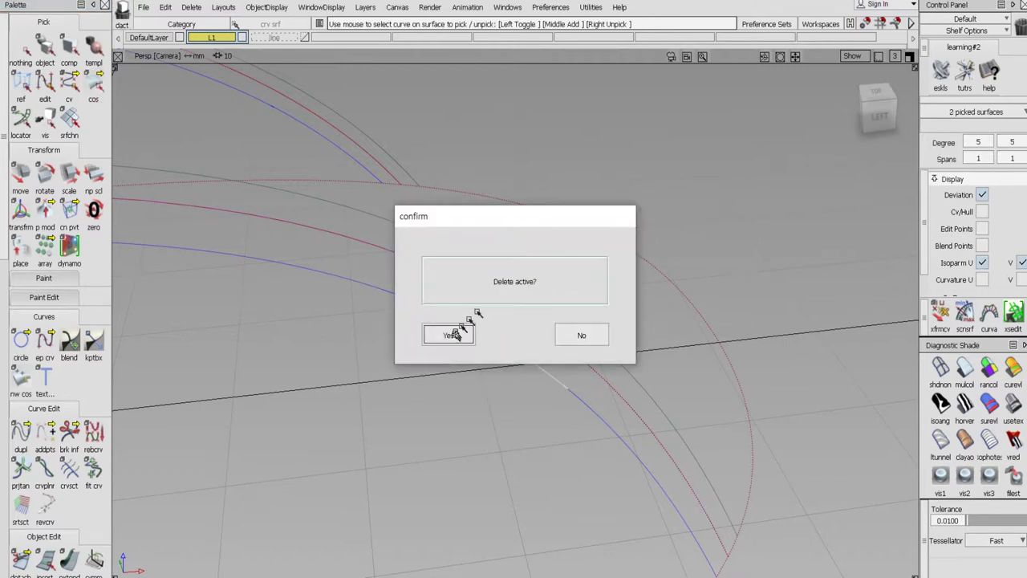
pyautogui.click(454, 334)
# Draw an edit point curve across the gap, snapped to the open ends of the two blue curves on surface
pyautogui.click(45, 341)
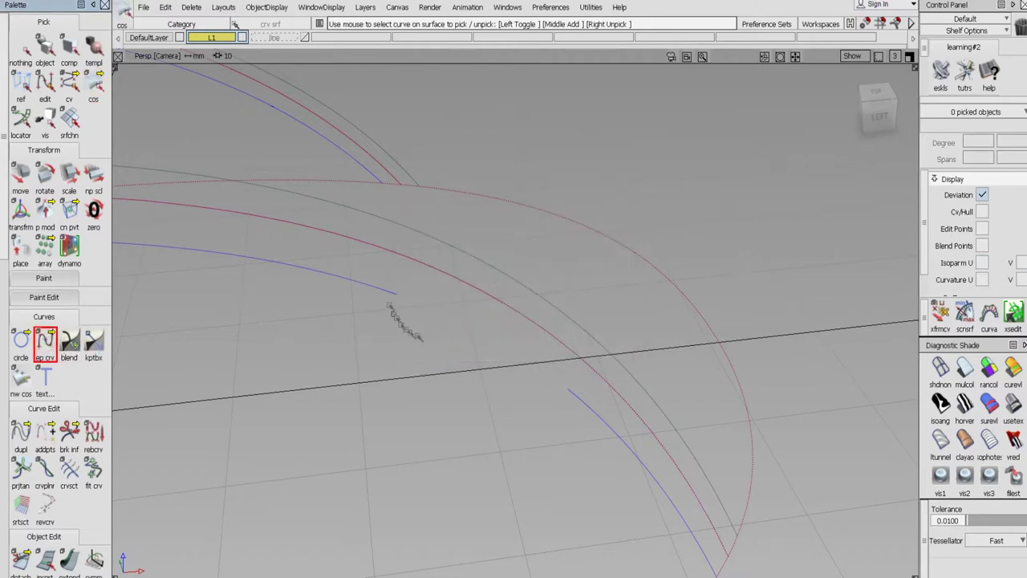
pyautogui.click(381, 292)
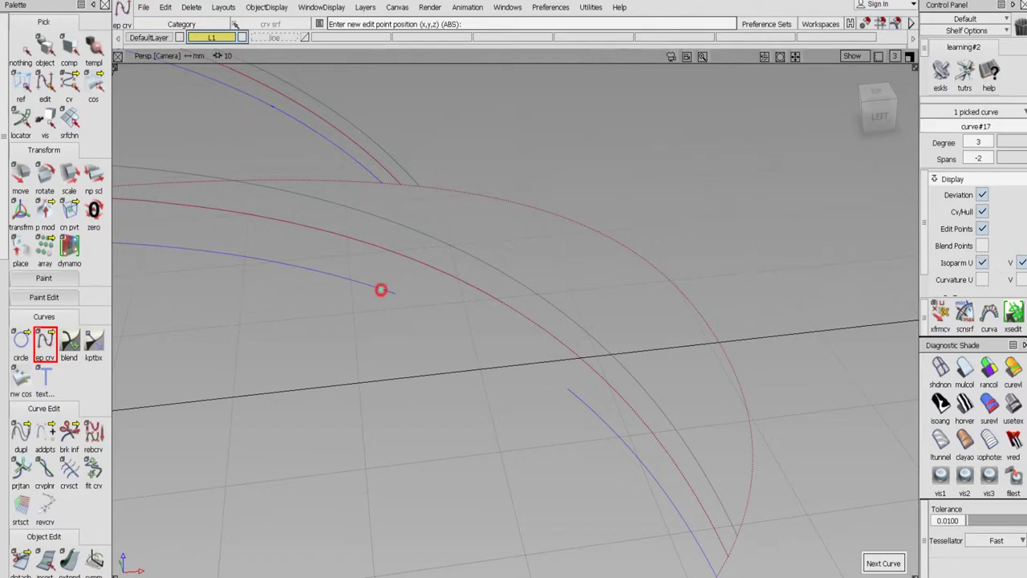
pyautogui.click(574, 395)
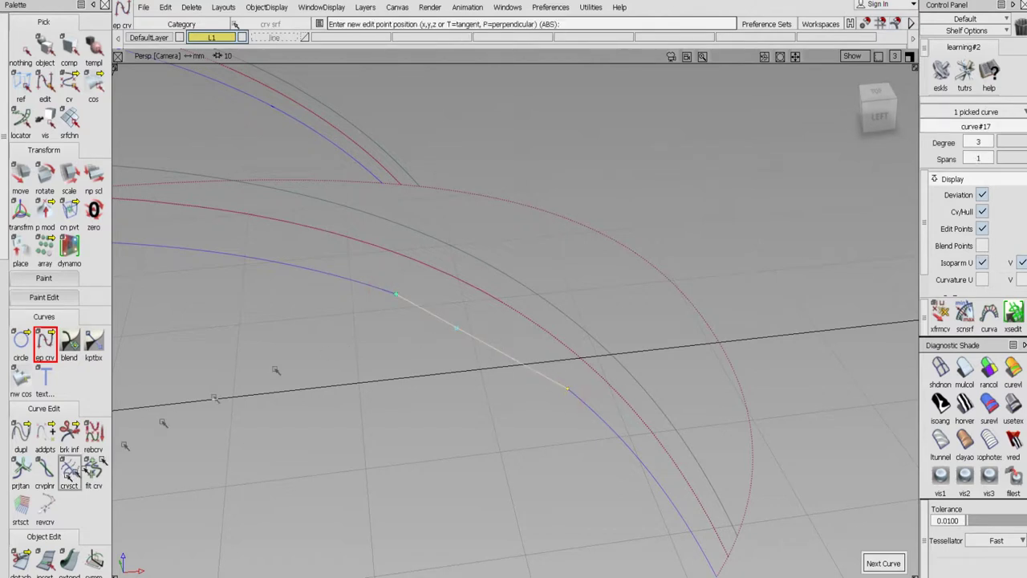
# Align both ends of the bridging curve to the adjoining blue curves on surface
pyautogui.scroll(-3, 69, 468)
pyautogui.click(20, 474)
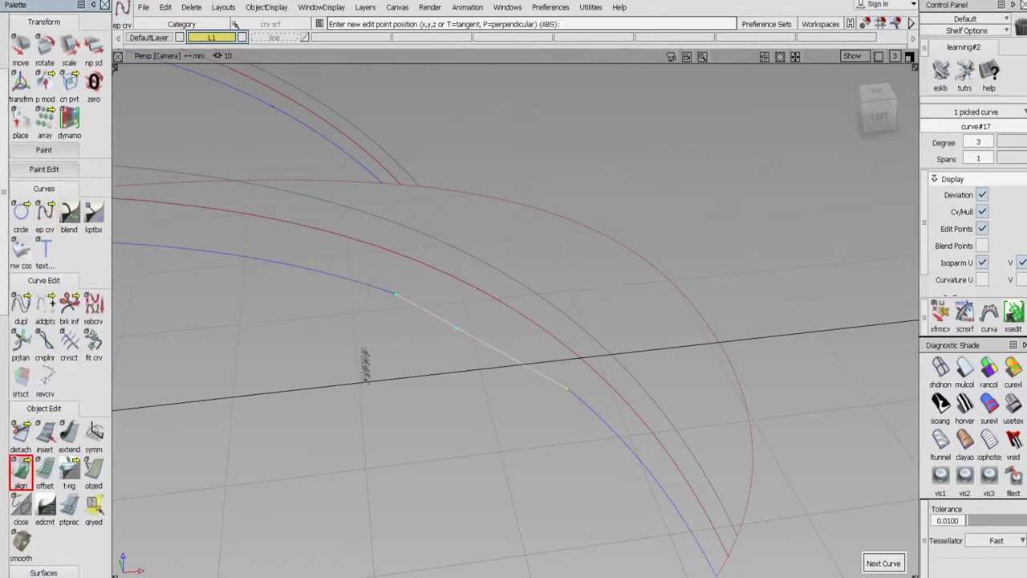
pyautogui.click(411, 305)
pyautogui.click(386, 291)
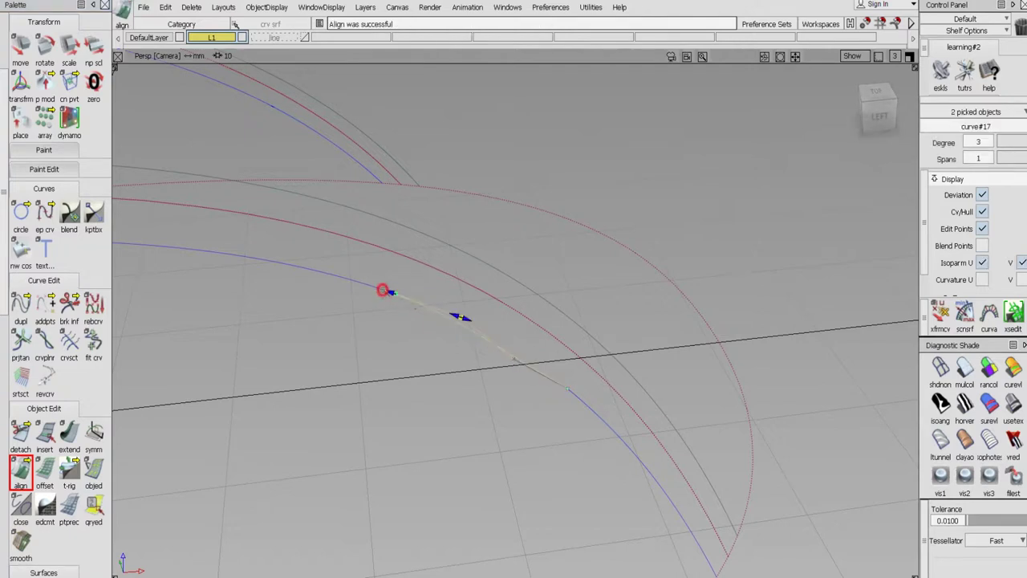
pyautogui.click(568, 386)
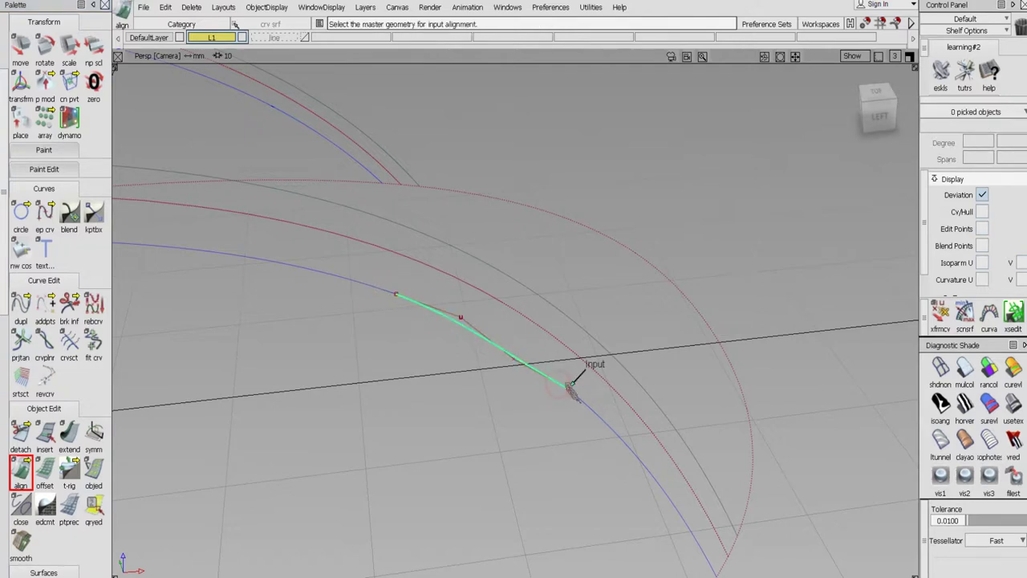
pyautogui.click(395, 290)
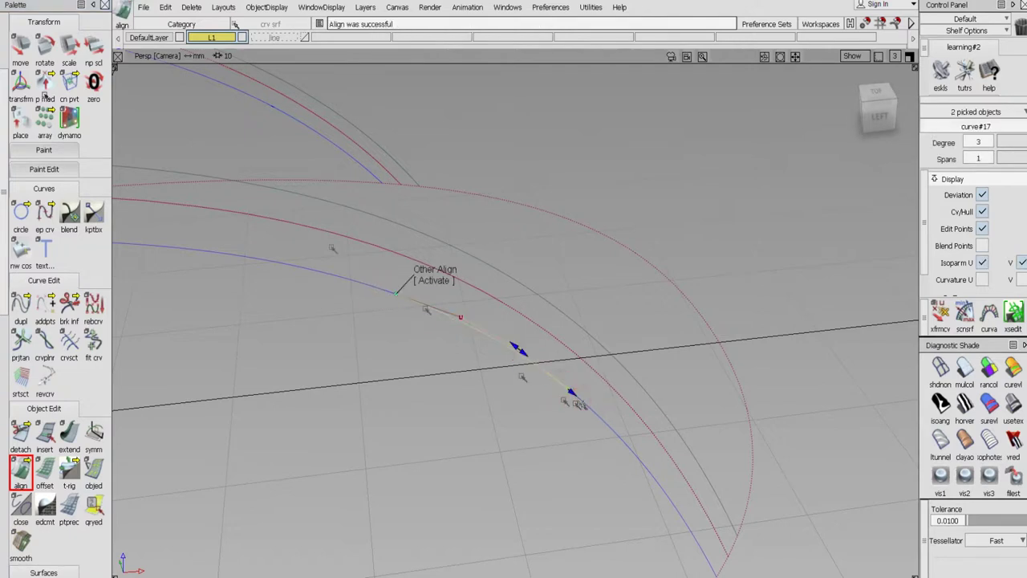
# Project the aligned bridging curve onto the surface beneath it as a curve on surface
pyautogui.click(5, 50)
pyautogui.click(20, 49)
pyautogui.click(45, 50)
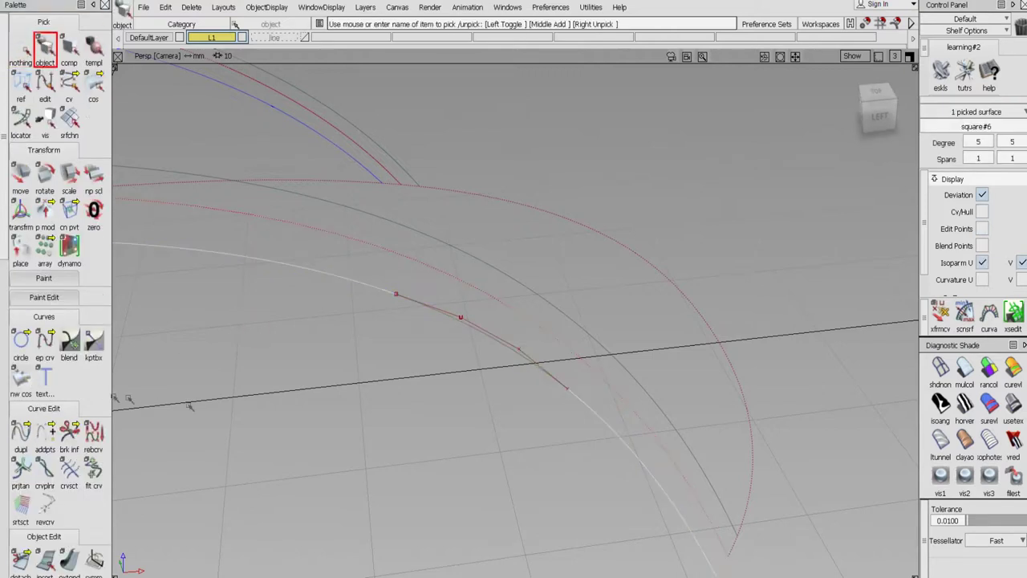
pyautogui.scroll(-5, 8, 486)
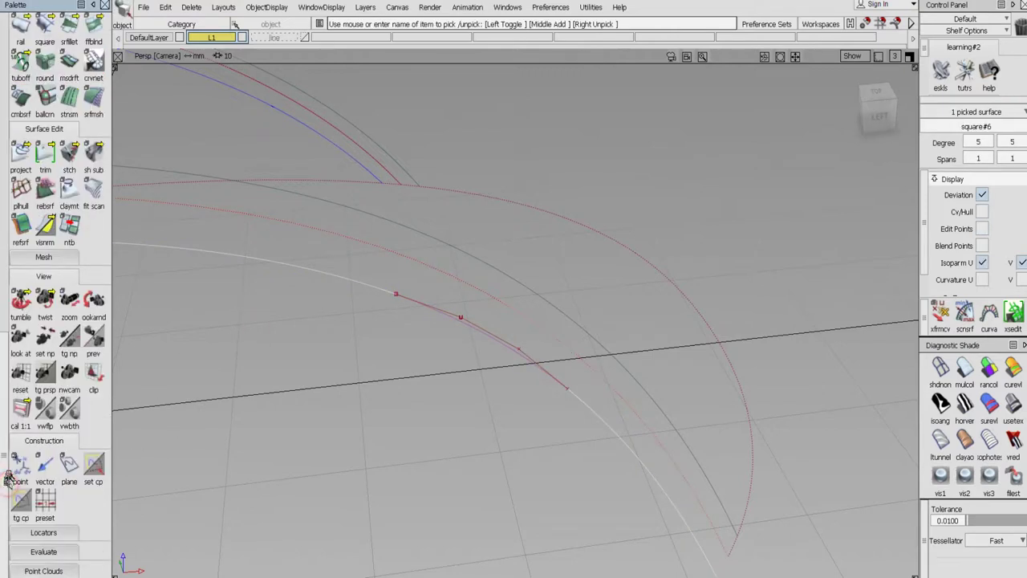
pyautogui.click(419, 308)
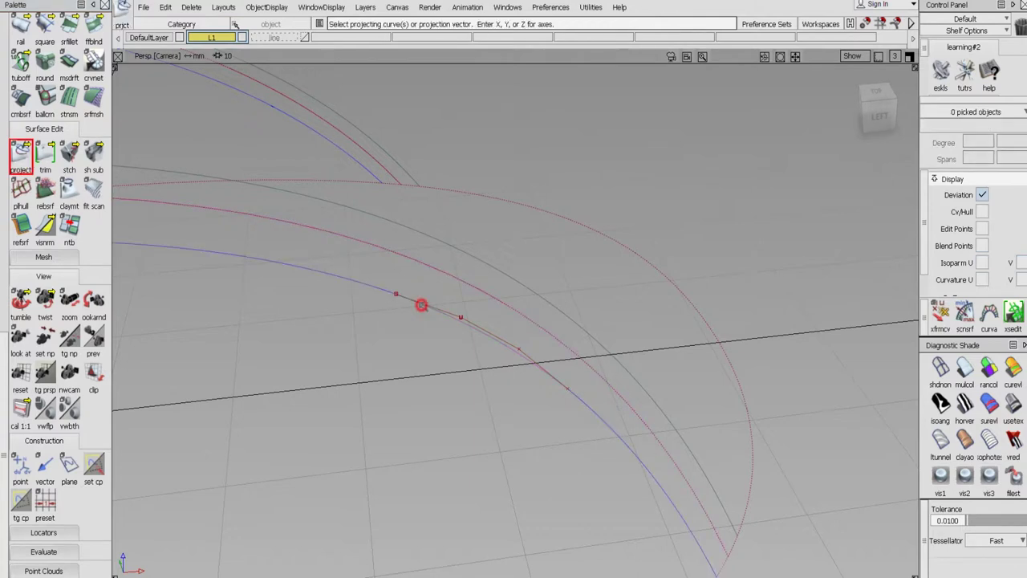
pyautogui.click(888, 563)
# Delete the bridging curve used for the projection, including its construction history
pyautogui.scroll(5, 9, 42)
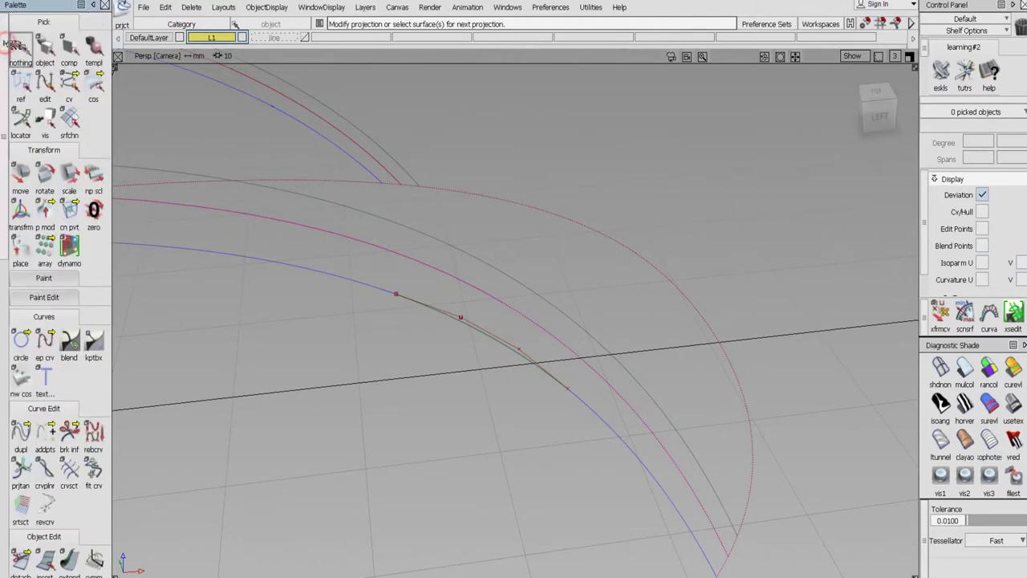
pyautogui.click(45, 48)
pyautogui.click(470, 321)
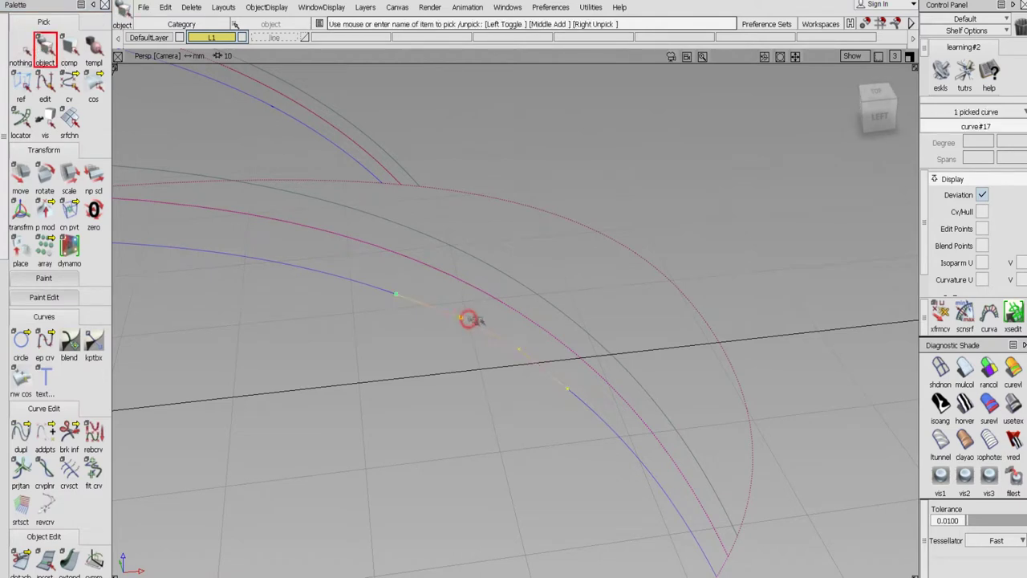
pyautogui.press('Delete')
pyautogui.click(455, 332)
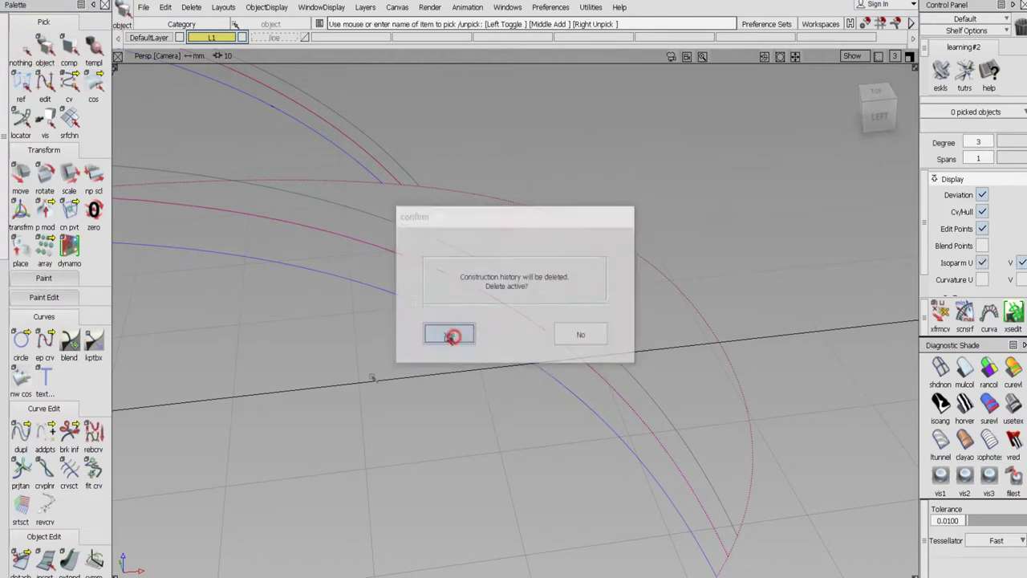
# Attach the projected segment to the adjoining curves on surface at both of its ends
pyautogui.scroll(-5, 46, 493)
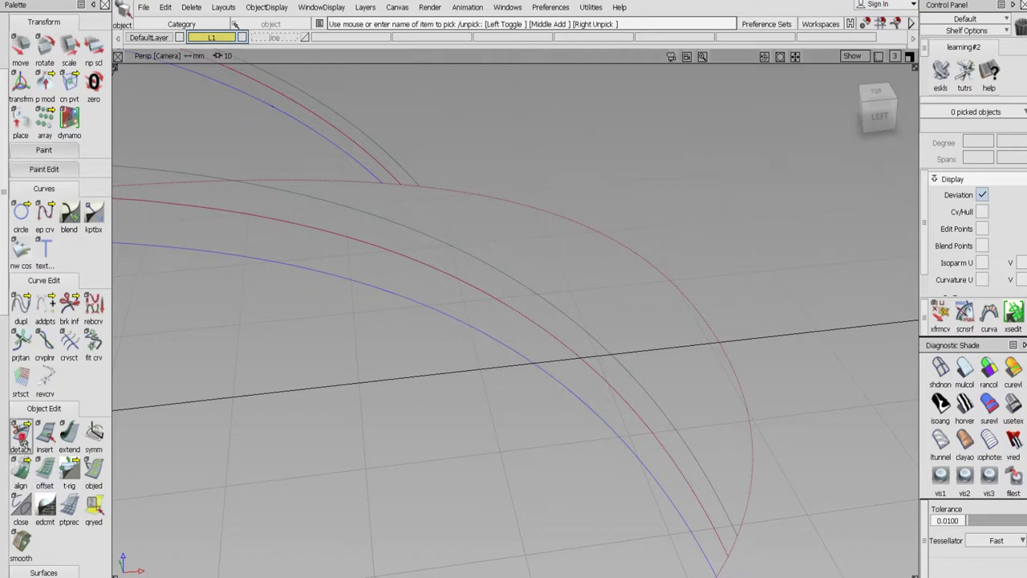
pyautogui.moveTo(23, 437); pyautogui.dragTo(45, 437)
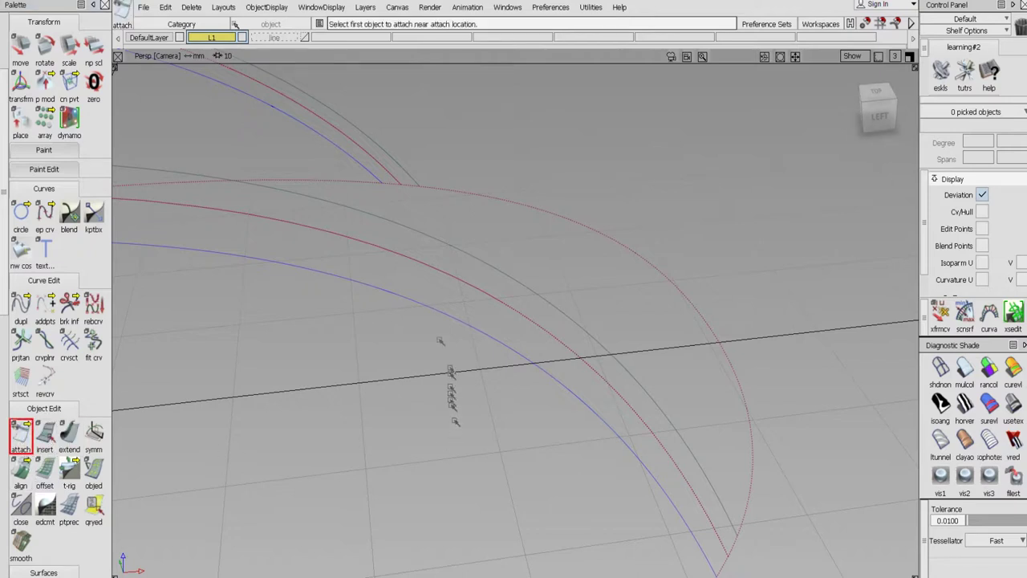
pyautogui.click(414, 303)
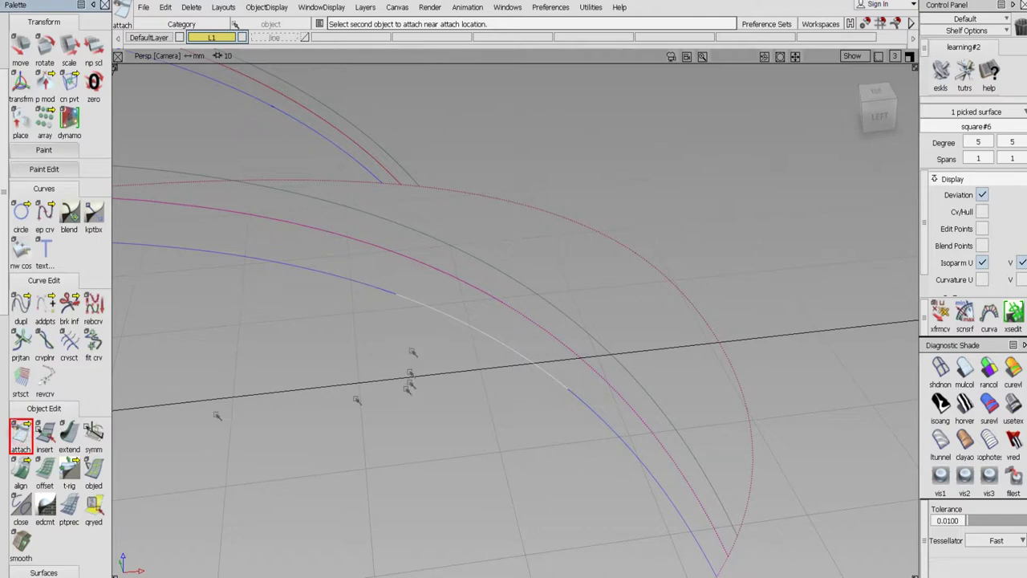
pyautogui.click(404, 300)
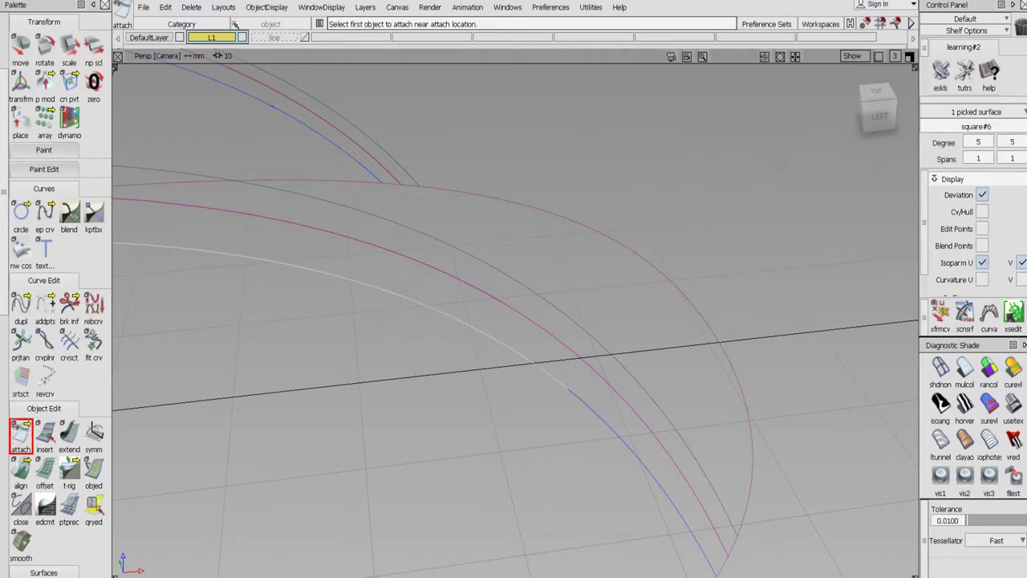
pyautogui.click(570, 390)
pyautogui.click(560, 380)
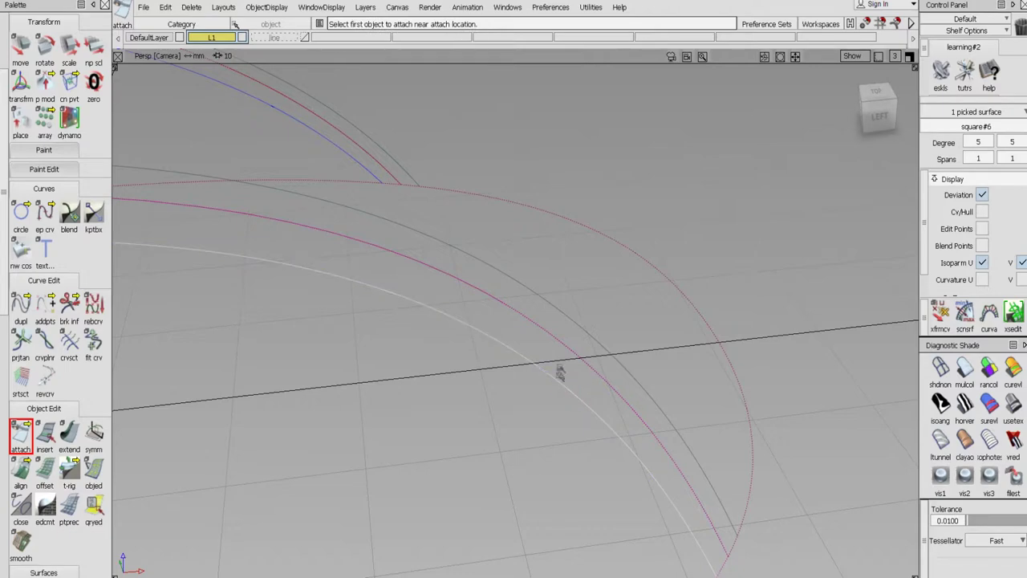
# Attach the short curve-on-surface segment at the vertical surface boundary to the long joined curve
pyautogui.keyDown('alt'); pyautogui.keyDown('shift'); pyautogui.moveTo(560, 374); pyautogui.dragTo(469, 367); pyautogui.keyUp('shift'); pyautogui.keyUp('alt')
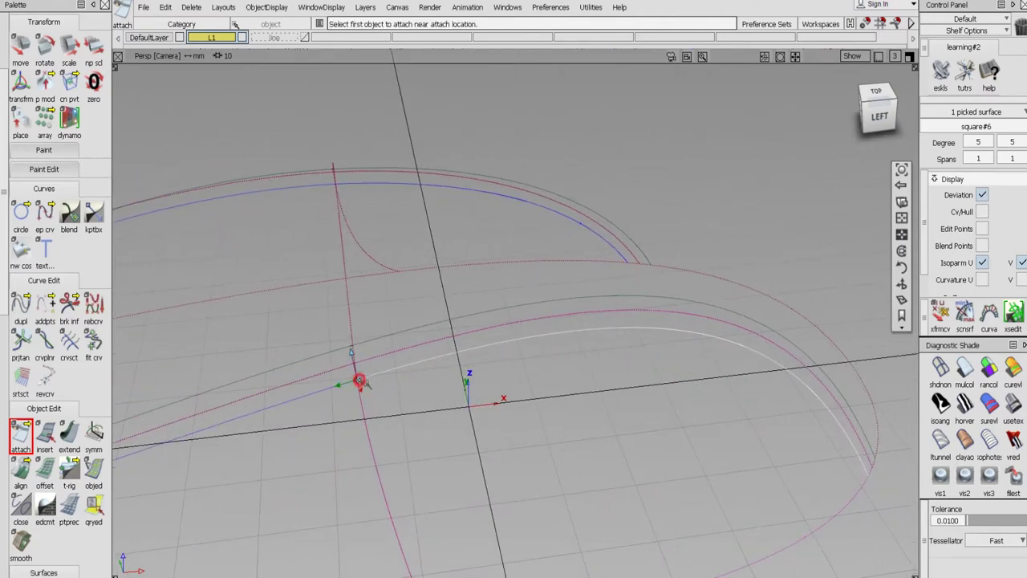
pyautogui.scroll(8, 358, 378)
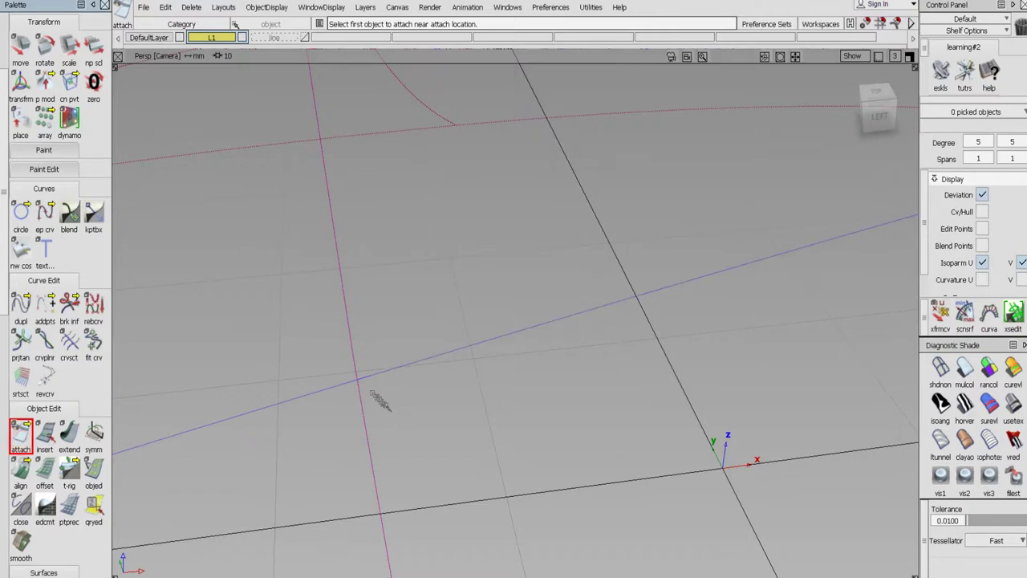
pyautogui.click(368, 379)
pyautogui.click(378, 374)
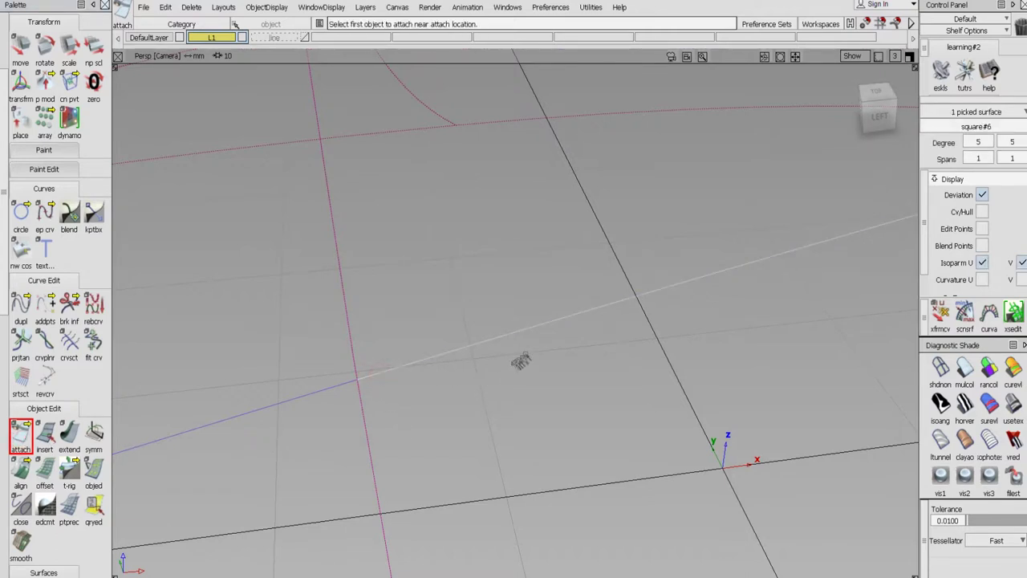
pyautogui.keyDown('alt'); pyautogui.keyDown('shift'); pyautogui.moveTo(521, 362); pyautogui.dragTo(349, 459); pyautogui.keyUp('shift'); pyautogui.keyUp('alt')
pyautogui.scroll(-3, 48, 502)
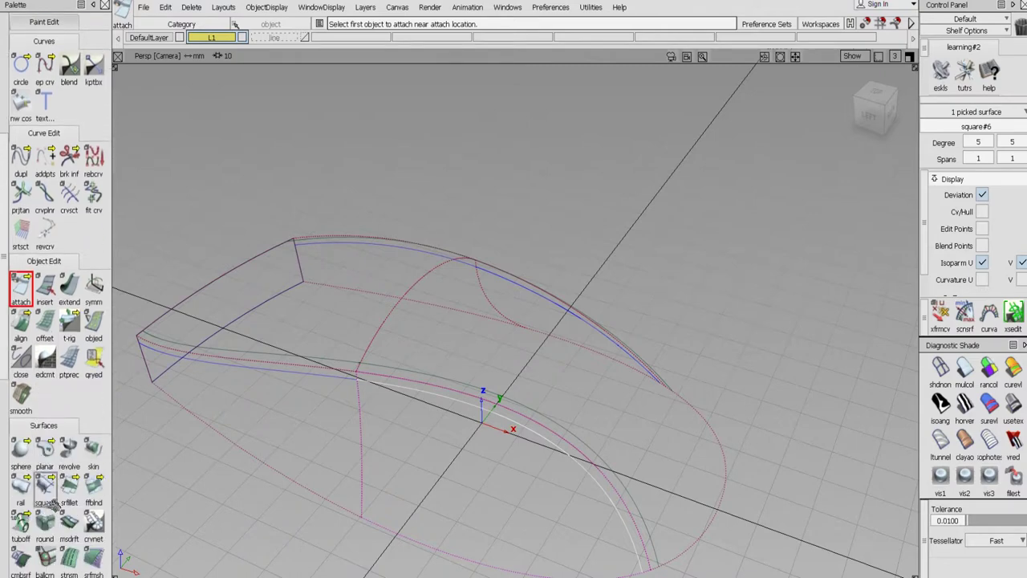
# Trim both surfaces on the model's left side, keeping their lower regions below the curves on surface
pyautogui.scroll(-2, 49, 502)
pyautogui.click(48, 453)
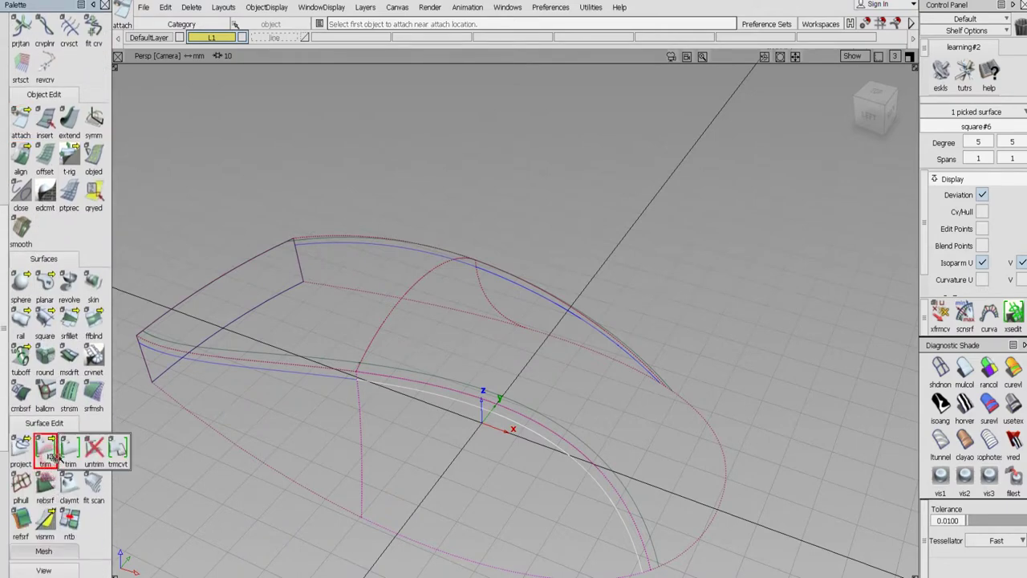
pyautogui.click(468, 475)
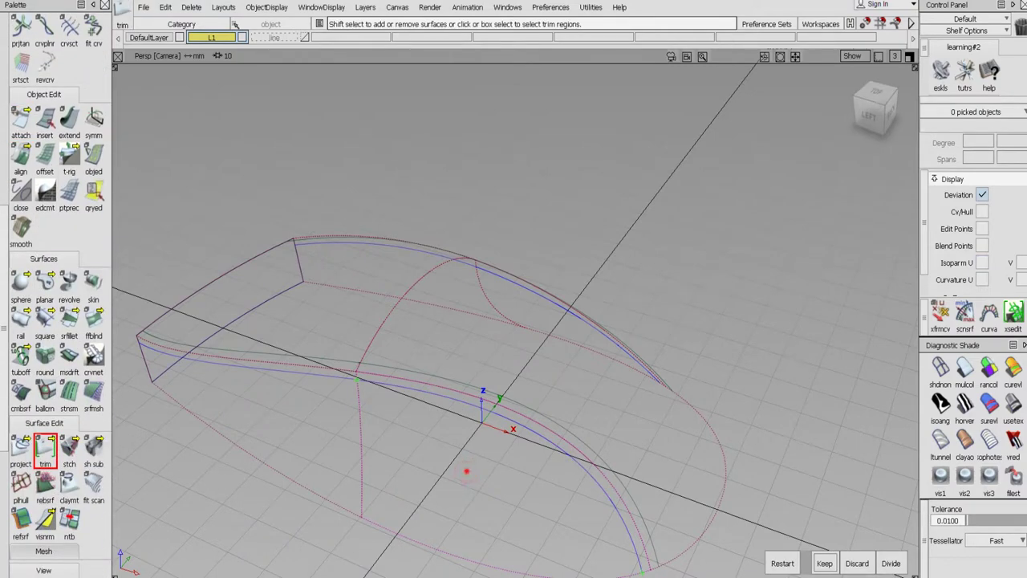
pyautogui.click(825, 566)
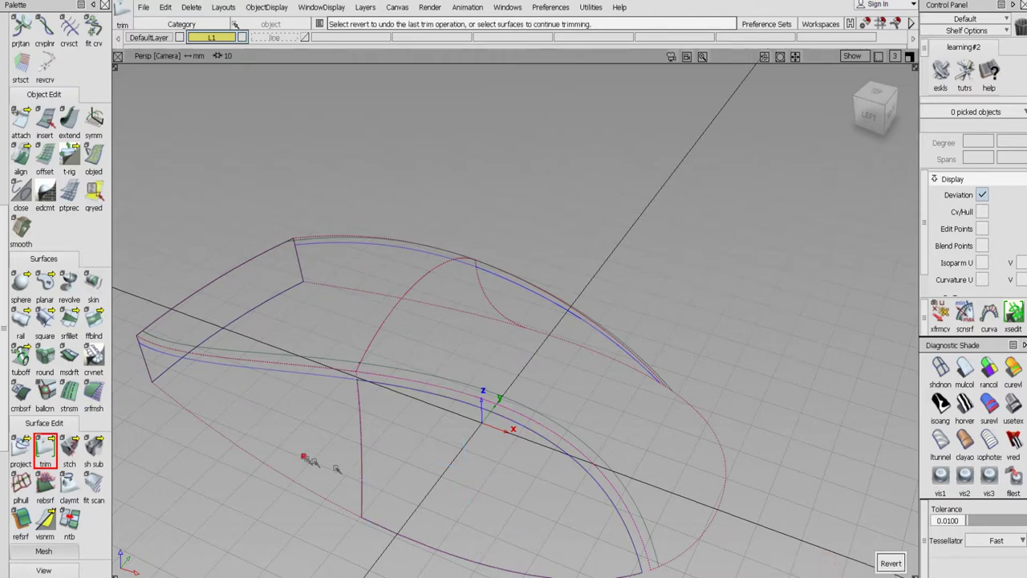
pyautogui.click(305, 459)
pyautogui.click(825, 564)
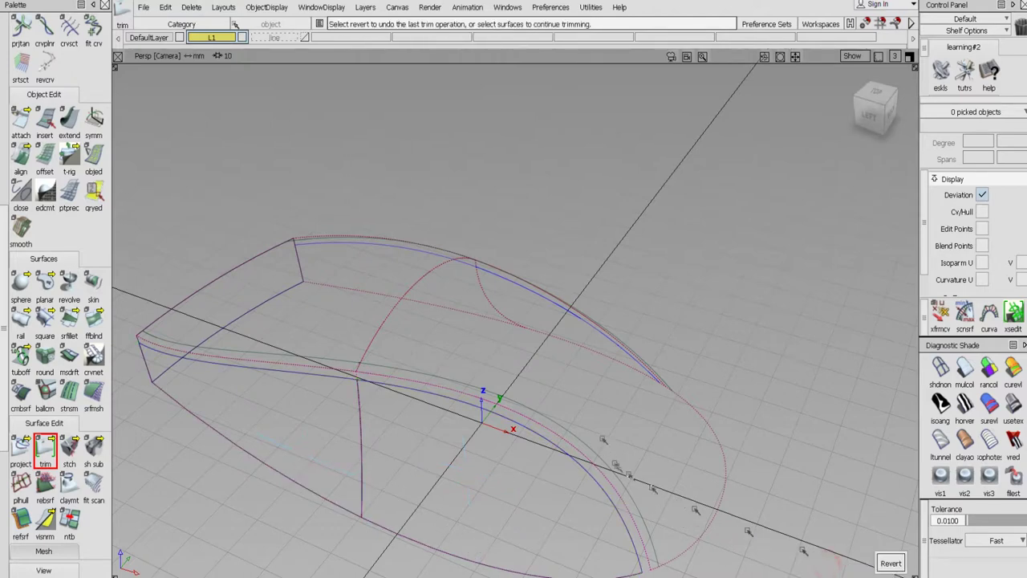
# Trim both top surfaces, keeping the middle regions enclosed by their curves on surface
pyautogui.click(519, 368)
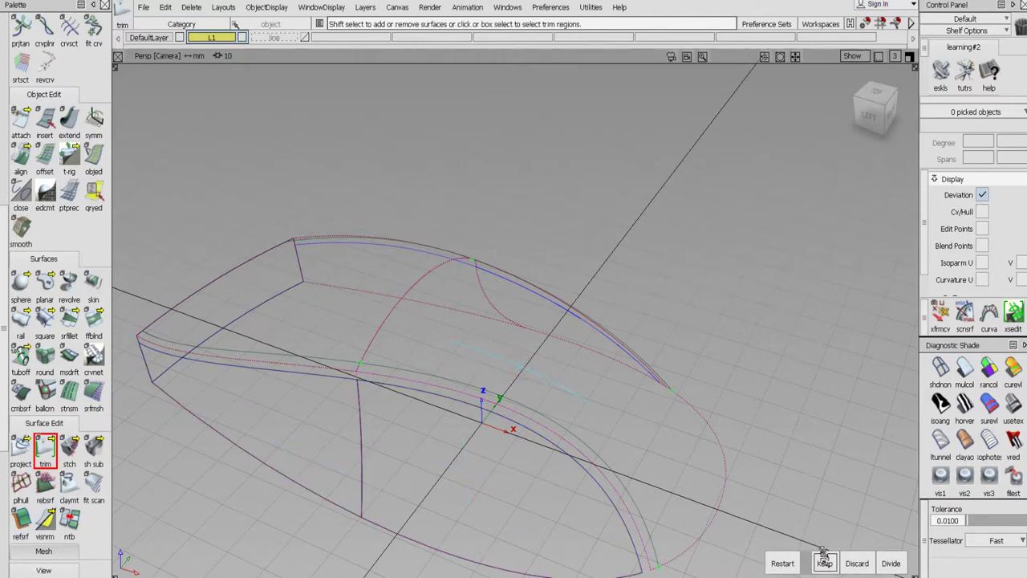
pyautogui.click(825, 563)
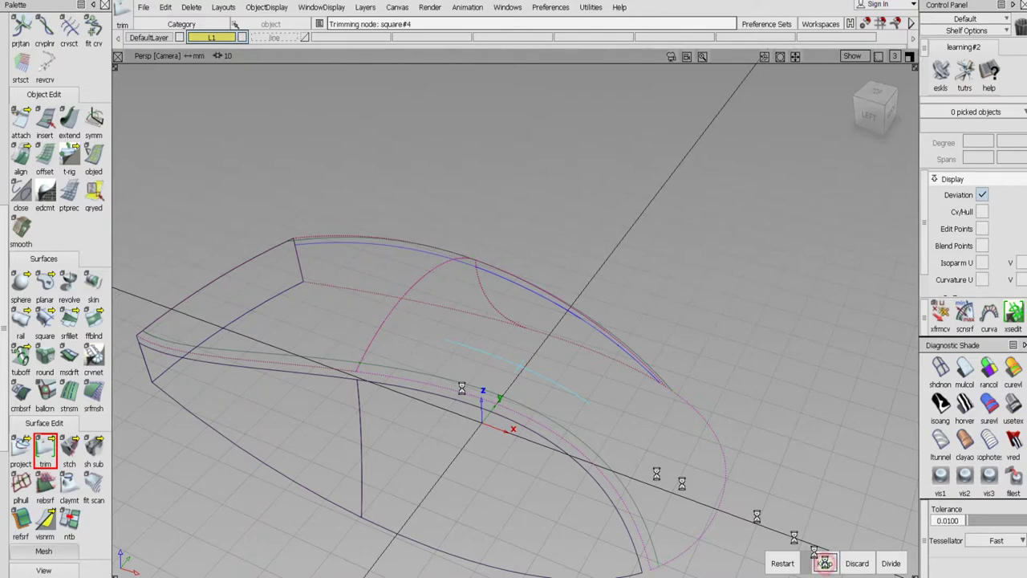
pyautogui.click(345, 317)
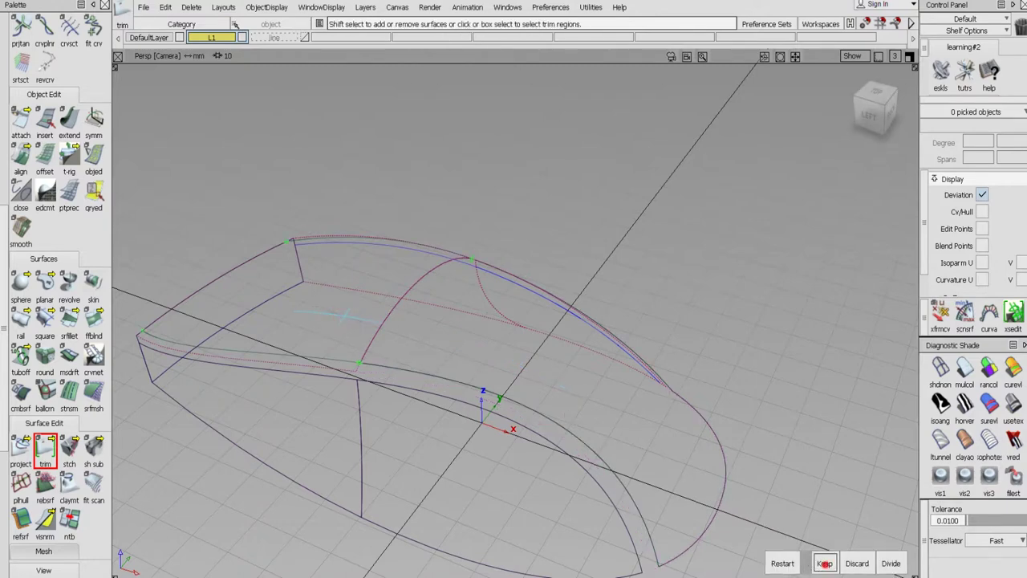
pyautogui.click(825, 563)
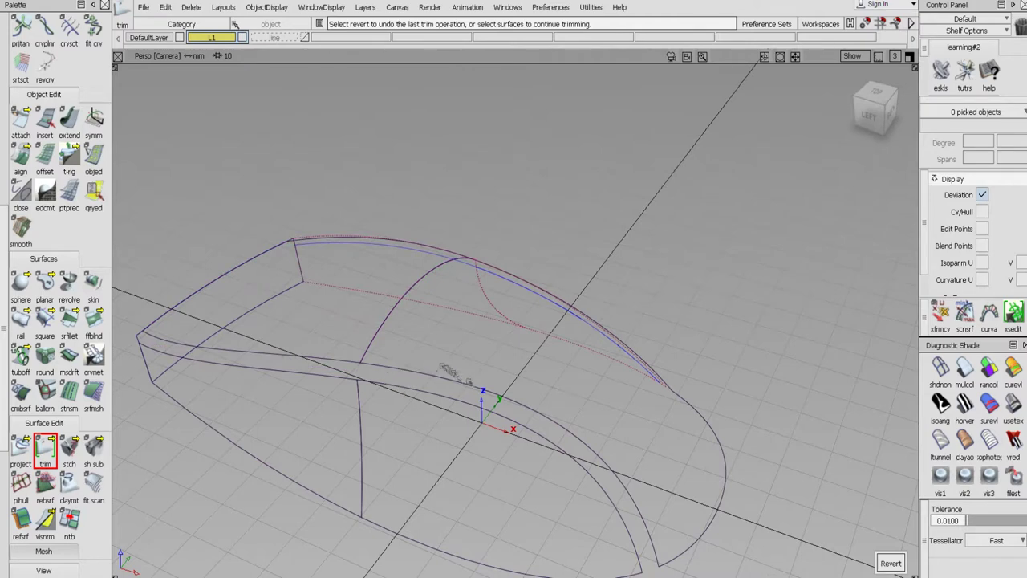
# Untrim the top surface at the model's squared end
pyautogui.hotkey('shift', 'alt')
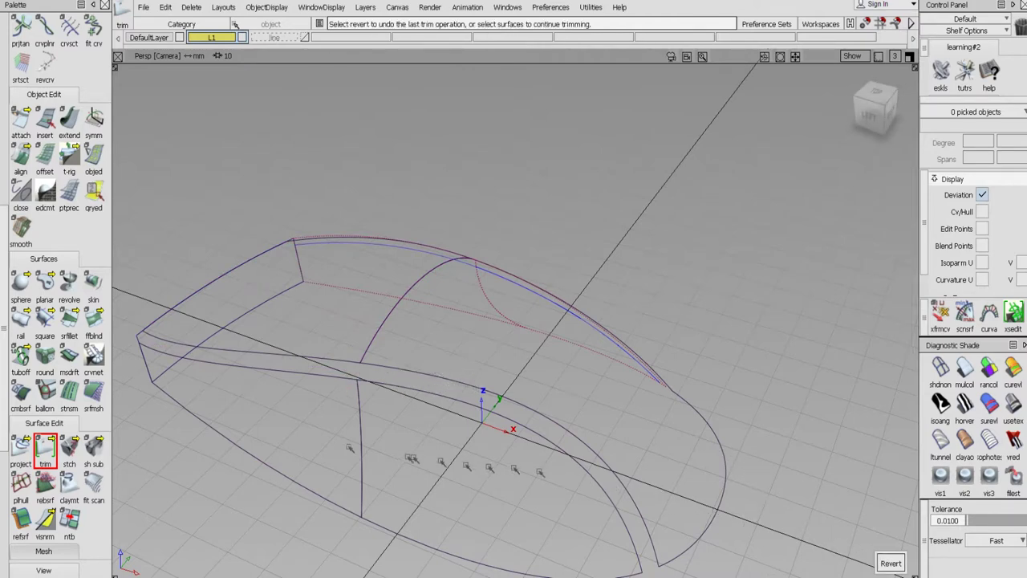
pyautogui.moveTo(44, 449); pyautogui.dragTo(94, 454)
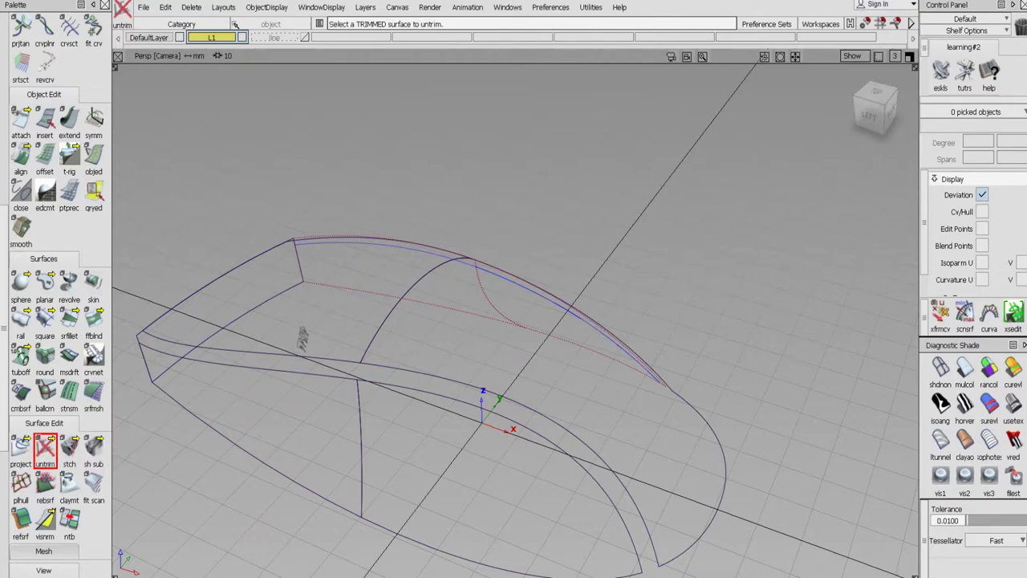
pyautogui.click(307, 331)
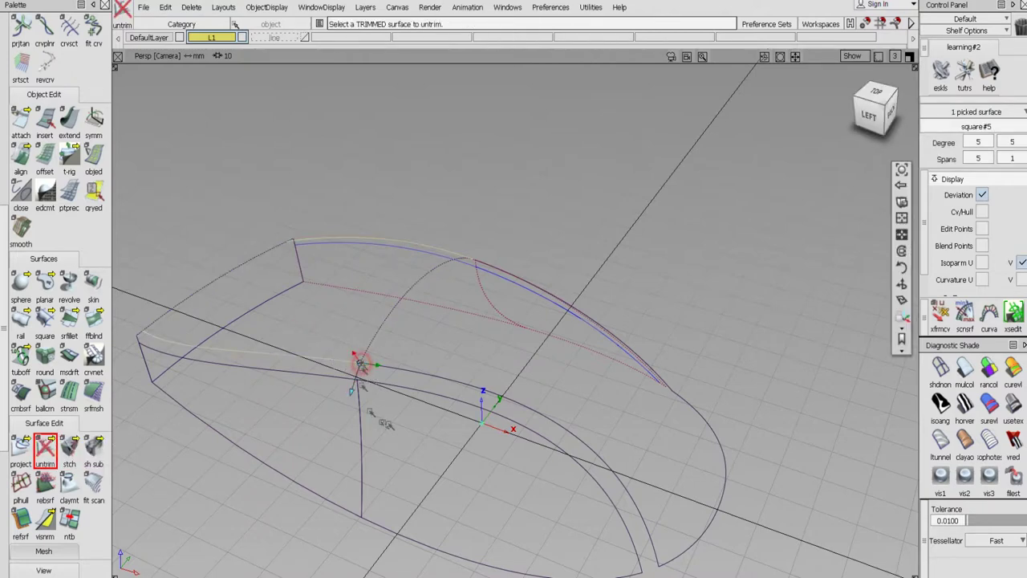
# Attach the left-side curve-on-surface segments of the untrimmed top surface near the seam between the top surfaces, accepting removal of construction history
pyautogui.scroll(6, 361, 365)
pyautogui.keyDown('alt'); pyautogui.keyDown('shift'); pyautogui.moveTo(408, 369); pyautogui.dragTo(321, 466, button='right'); pyautogui.keyUp('shift'); pyautogui.keyUp('alt')
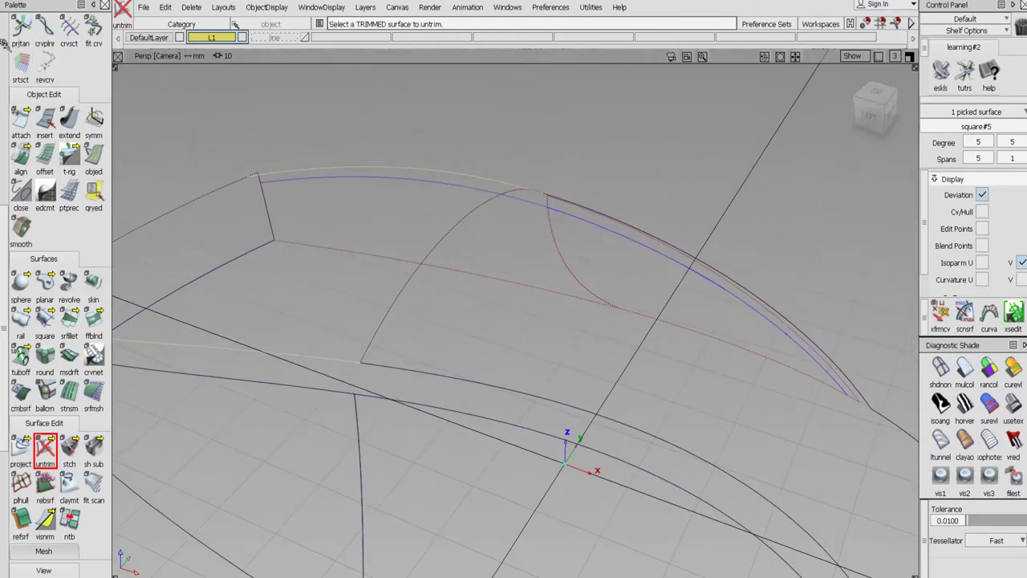
pyautogui.scroll(10, 6, 47)
pyautogui.click(23, 49)
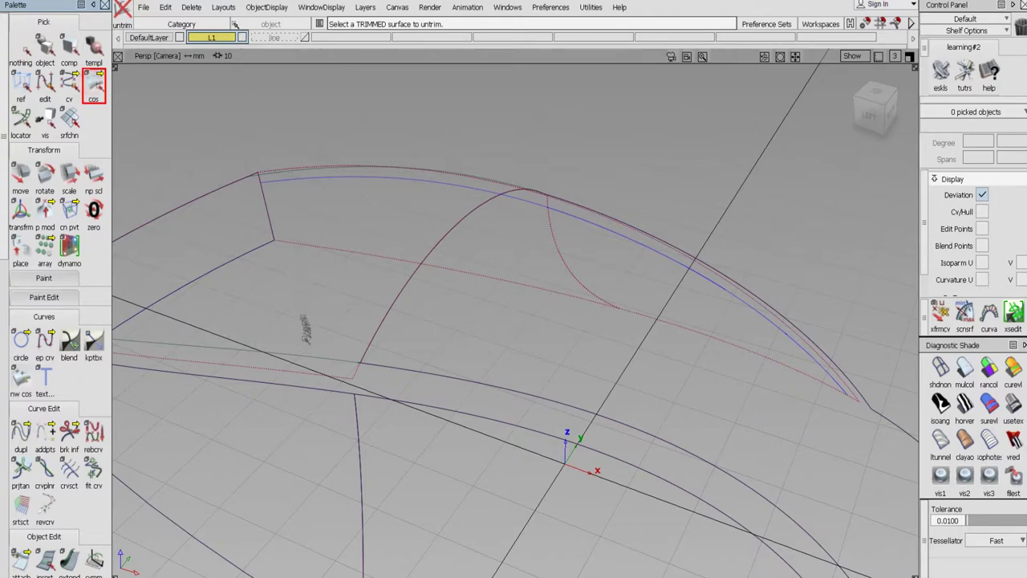
pyautogui.click(305, 358)
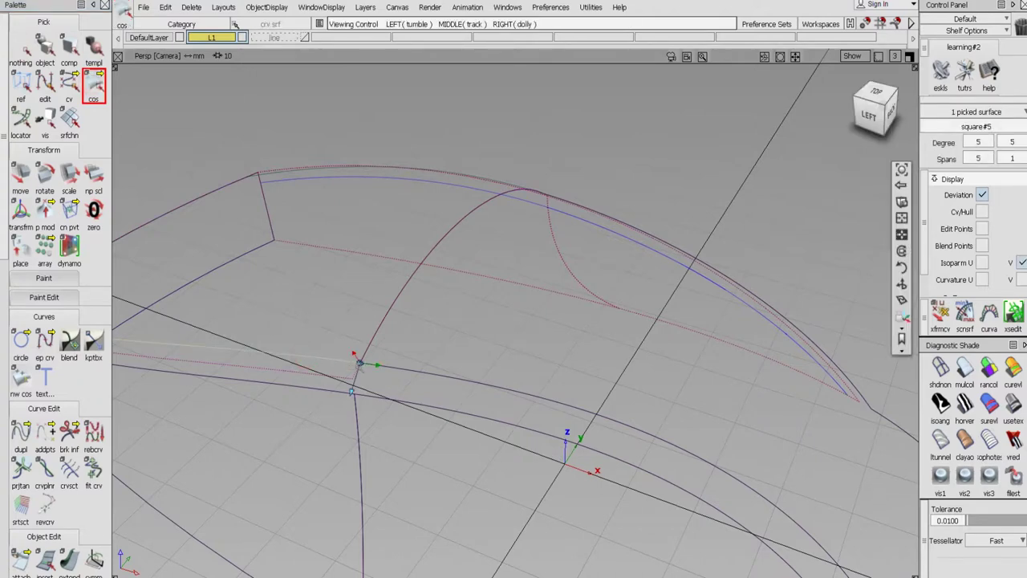
pyautogui.keyDown('alt'); pyautogui.keyDown('shift'); pyautogui.moveTo(359, 363); pyautogui.dragTo(462, 323, button='right'); pyautogui.keyUp('shift'); pyautogui.keyUp('alt')
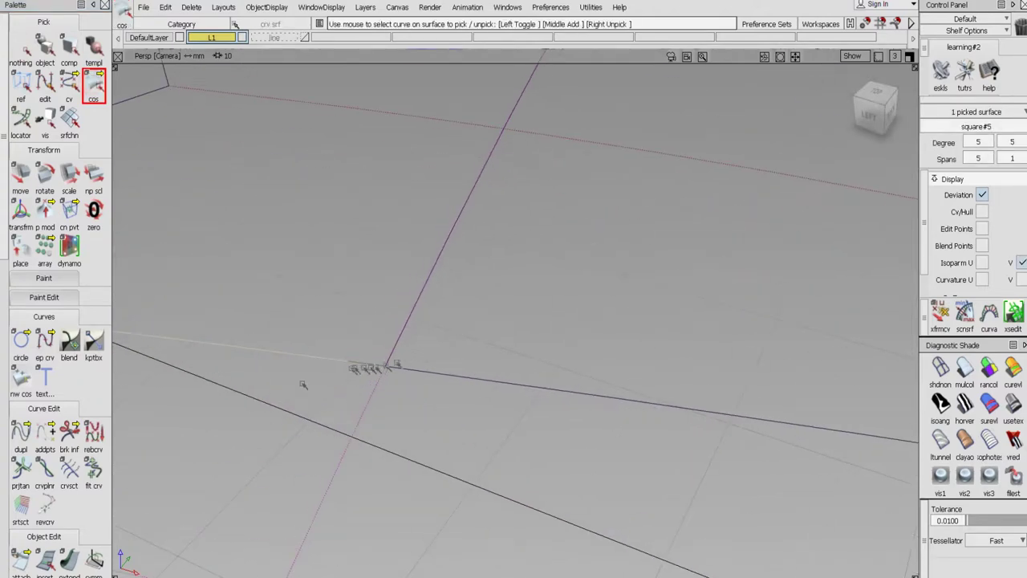
pyautogui.click(21, 560)
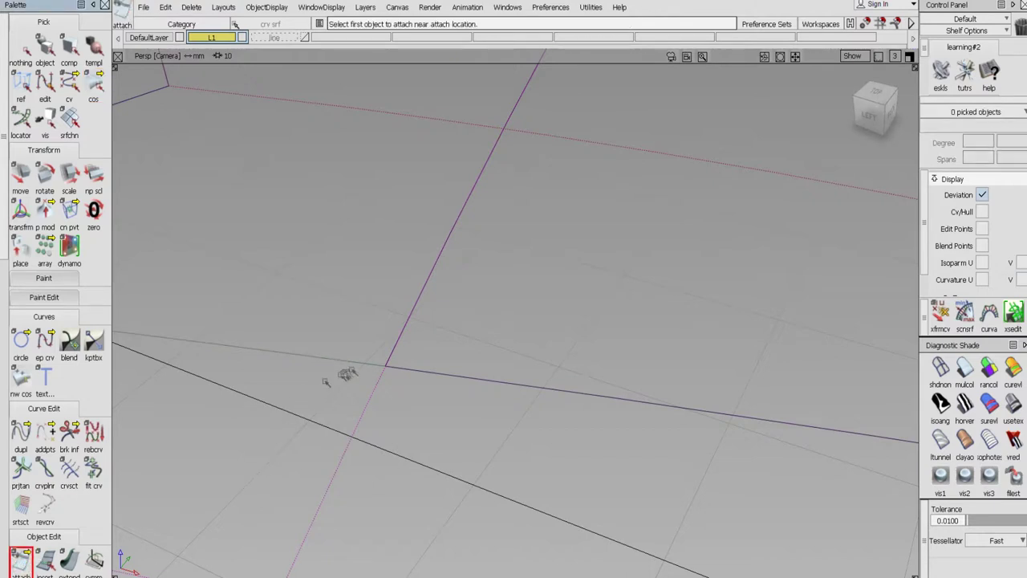
pyautogui.click(361, 365)
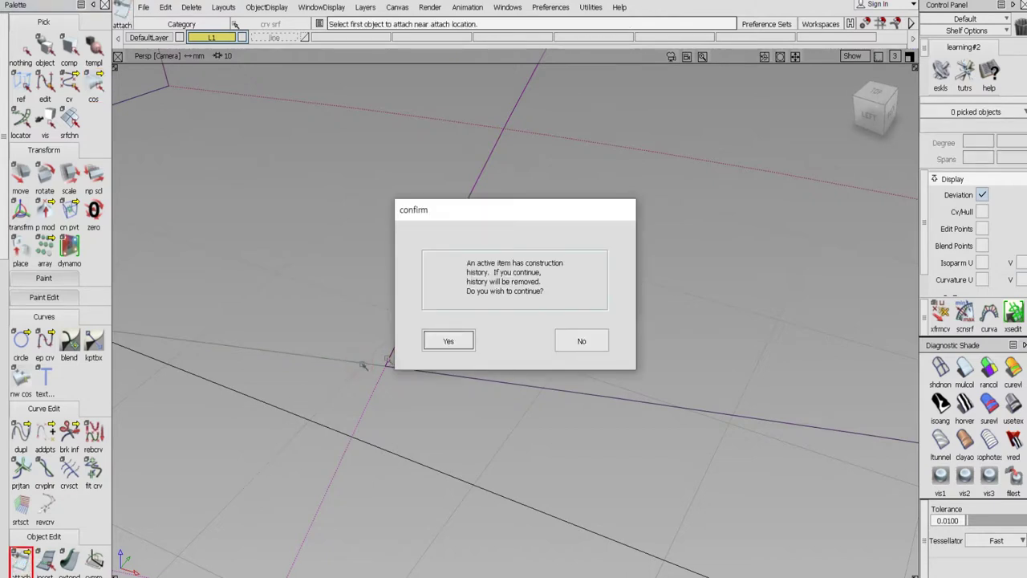
pyautogui.click(448, 341)
pyautogui.click(342, 360)
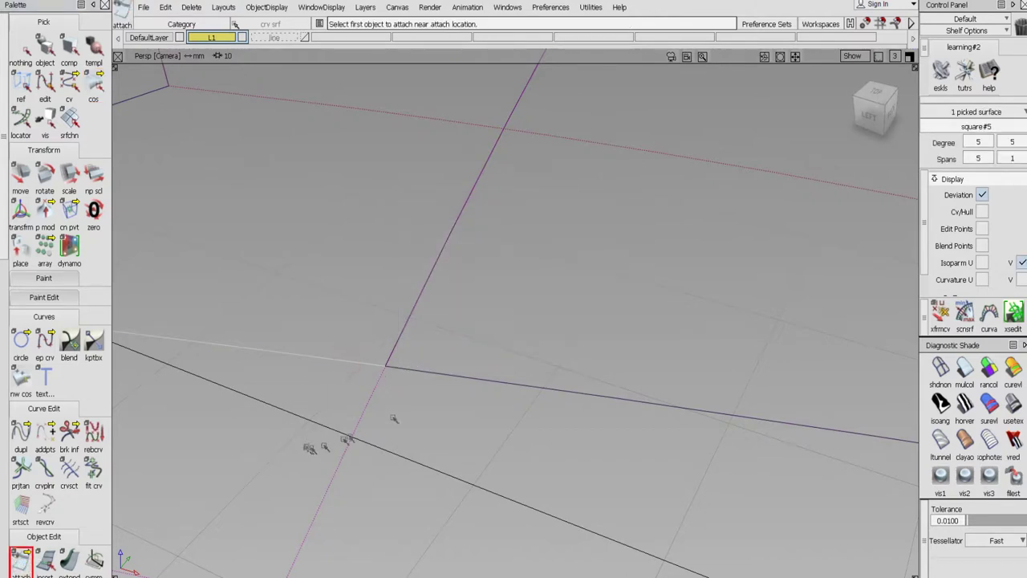
# Attach the curve-on-surface segments on the right side of the untrimmed top surface near the same seam
pyautogui.keyDown('alt'); pyautogui.keyDown('shift'); pyautogui.moveTo(492, 330); pyautogui.dragTo(446, 413, button='right'); pyautogui.keyUp('shift'); pyautogui.keyUp('alt')
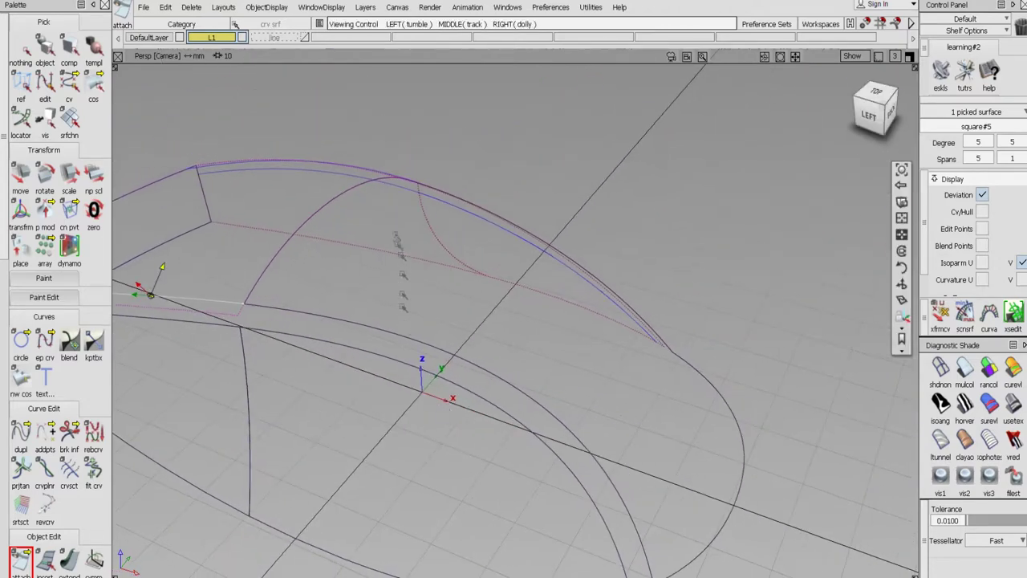
pyautogui.keyDown('alt'); pyautogui.keyDown('shift'); pyautogui.click(397, 175); pyautogui.keyUp('shift'); pyautogui.keyUp('alt')
pyautogui.keyDown('alt'); pyautogui.keyDown('shift'); pyautogui.moveTo(605, 321); pyautogui.dragTo(241, 344); pyautogui.keyUp('shift'); pyautogui.keyUp('alt')
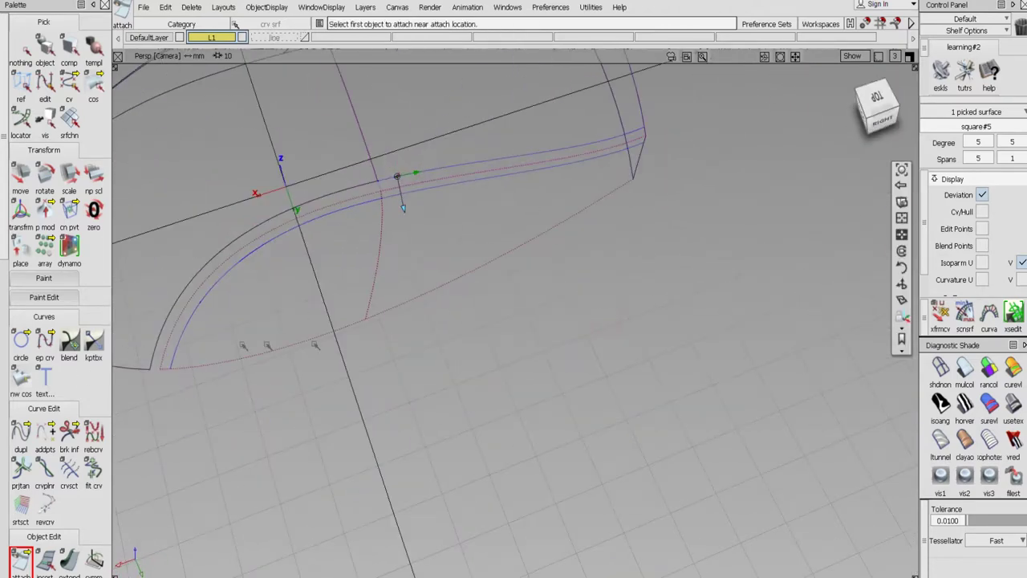
pyautogui.keyDown('alt'); pyautogui.keyDown('shift'); pyautogui.moveTo(329, 330); pyautogui.dragTo(382, 266, button='right'); pyautogui.keyUp('shift'); pyautogui.keyUp('alt')
pyautogui.keyDown('alt'); pyautogui.keyDown('shift'); pyautogui.moveTo(354, 259); pyautogui.dragTo(393, 239, button='middle'); pyautogui.keyUp('shift'); pyautogui.keyUp('alt')
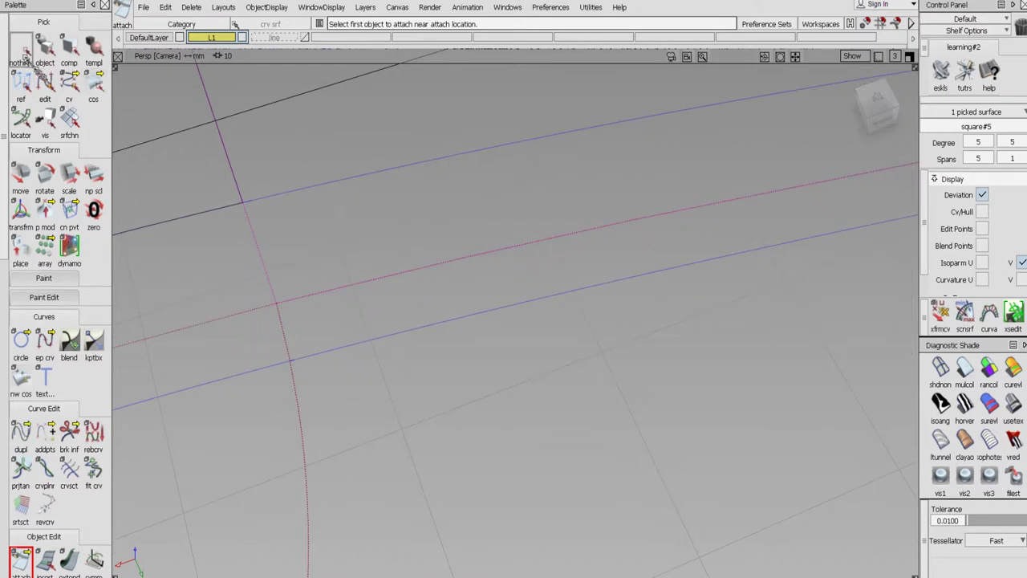
pyautogui.click(22, 49)
pyautogui.click(93, 84)
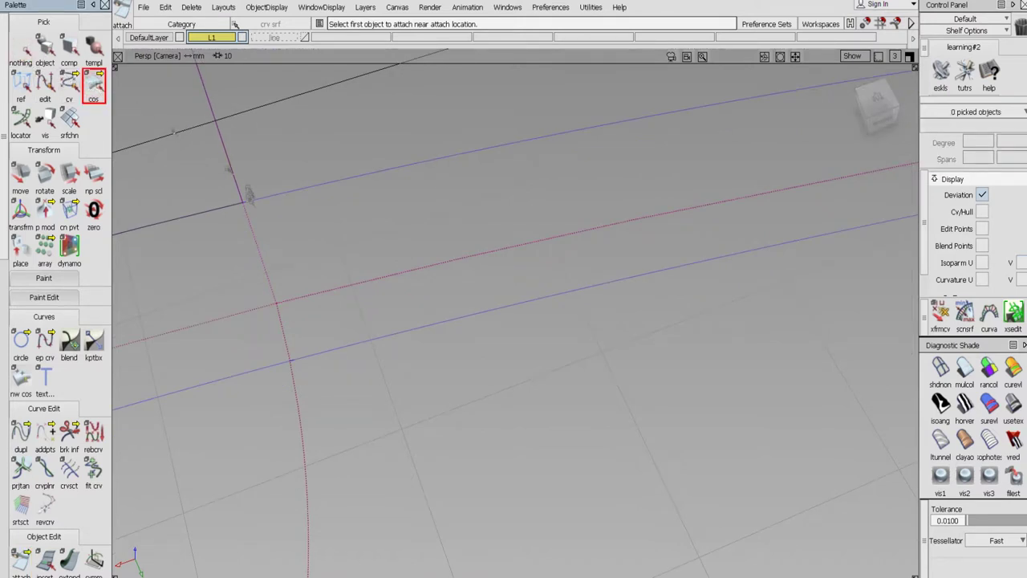
pyautogui.click(249, 196)
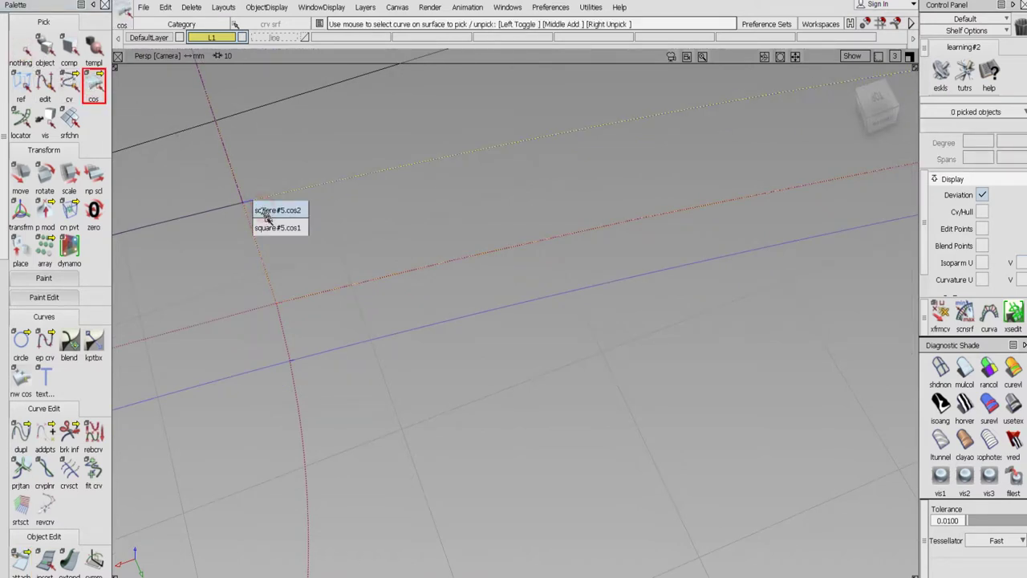
pyautogui.click(468, 473)
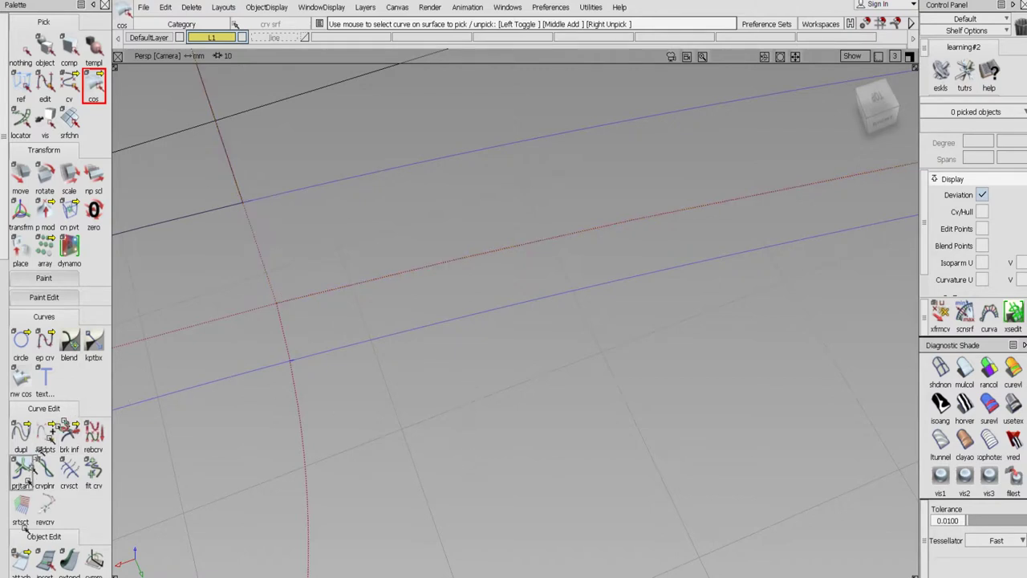
pyautogui.click(21, 560)
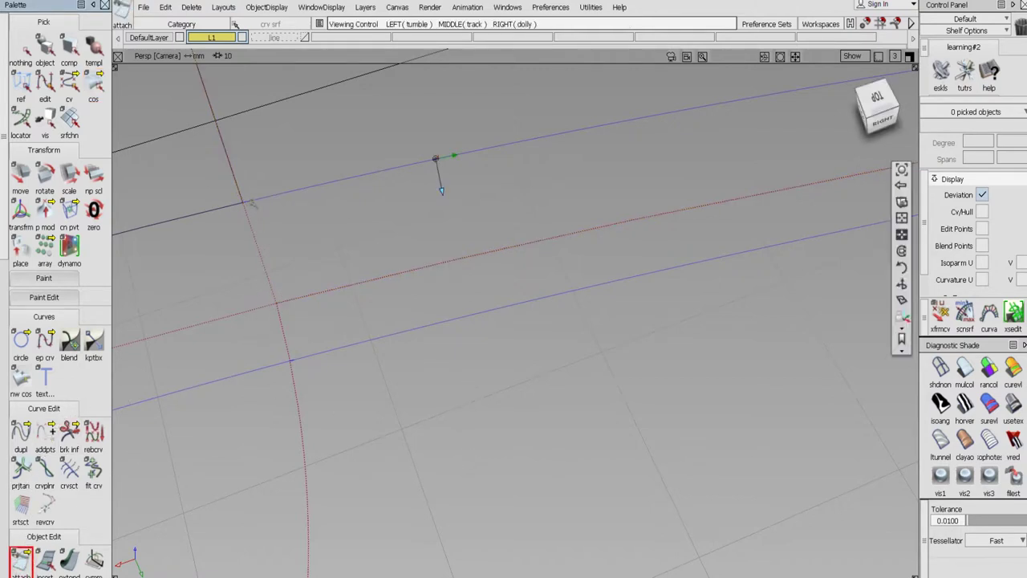
pyautogui.keyDown('alt'); pyautogui.keyDown('shift'); pyautogui.moveTo(251, 202); pyautogui.dragTo(327, 197, button='right'); pyautogui.keyUp('shift'); pyautogui.keyUp('alt')
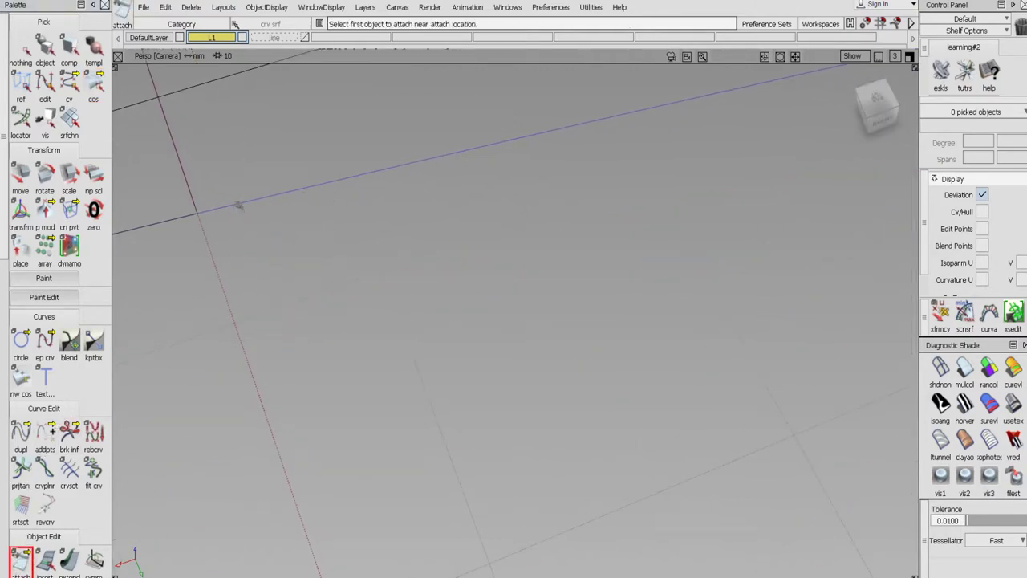
pyautogui.click(240, 206)
pyautogui.click(266, 200)
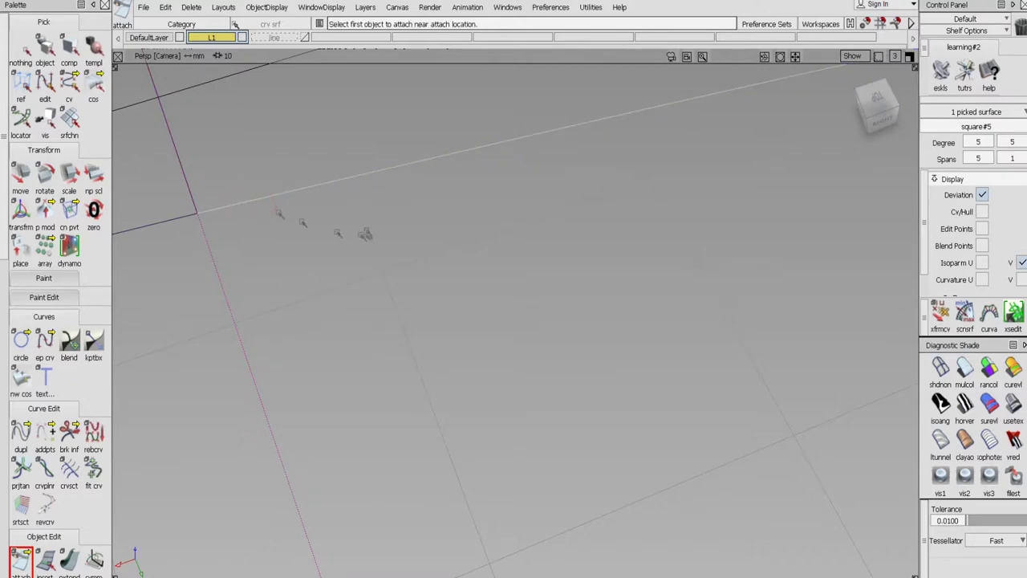
# Try to trim the top surface at the squared end again, keeping its middle region between the attached curves on surface
pyautogui.keyDown('alt'); pyautogui.keyDown('shift'); pyautogui.moveTo(360, 238); pyautogui.dragTo(203, 420, button='right'); pyautogui.keyUp('shift'); pyautogui.keyUp('alt')
pyautogui.keyDown('alt'); pyautogui.keyDown('shift'); pyautogui.moveTo(202, 420); pyautogui.dragTo(417, 425); pyautogui.keyUp('shift'); pyautogui.keyUp('alt')
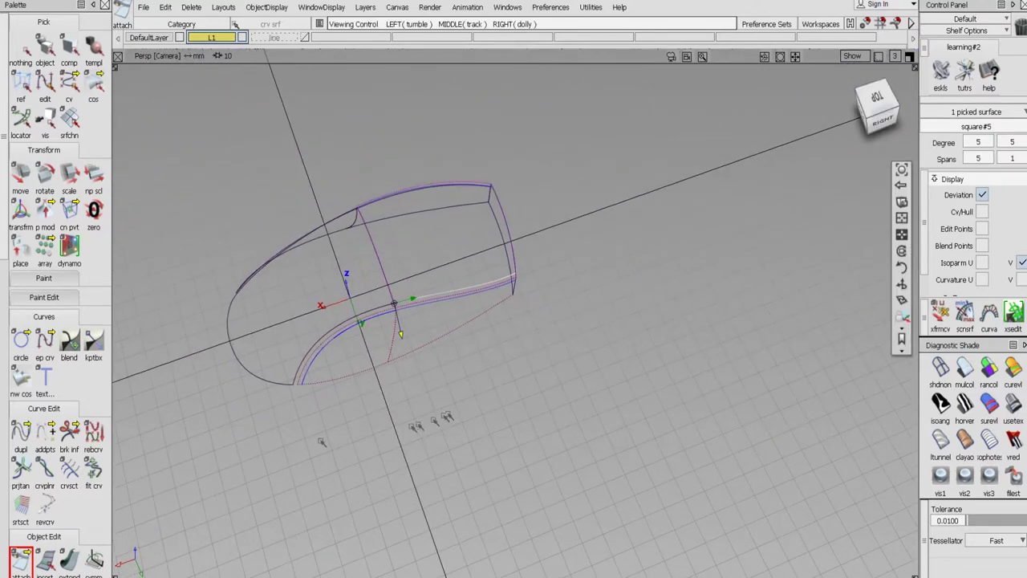
pyautogui.click(3, 538)
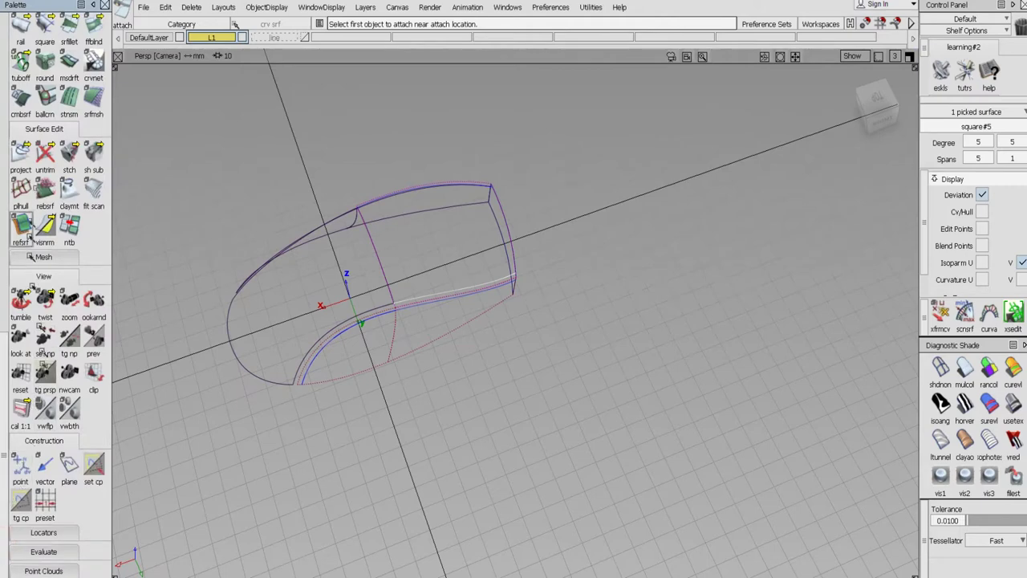
pyautogui.moveTo(45, 158); pyautogui.dragTo(70, 160)
pyautogui.click(70, 158)
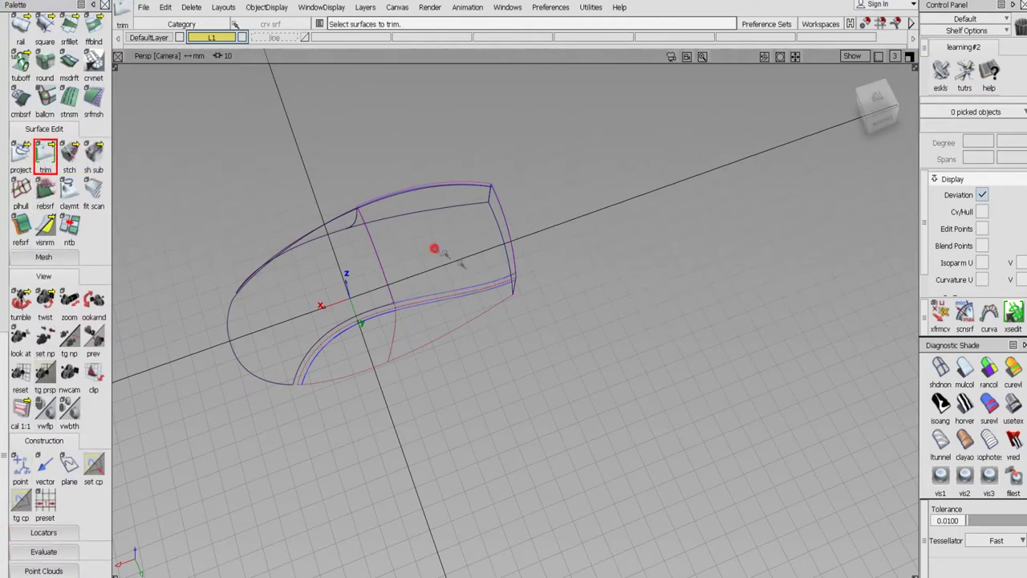
pyautogui.click(435, 248)
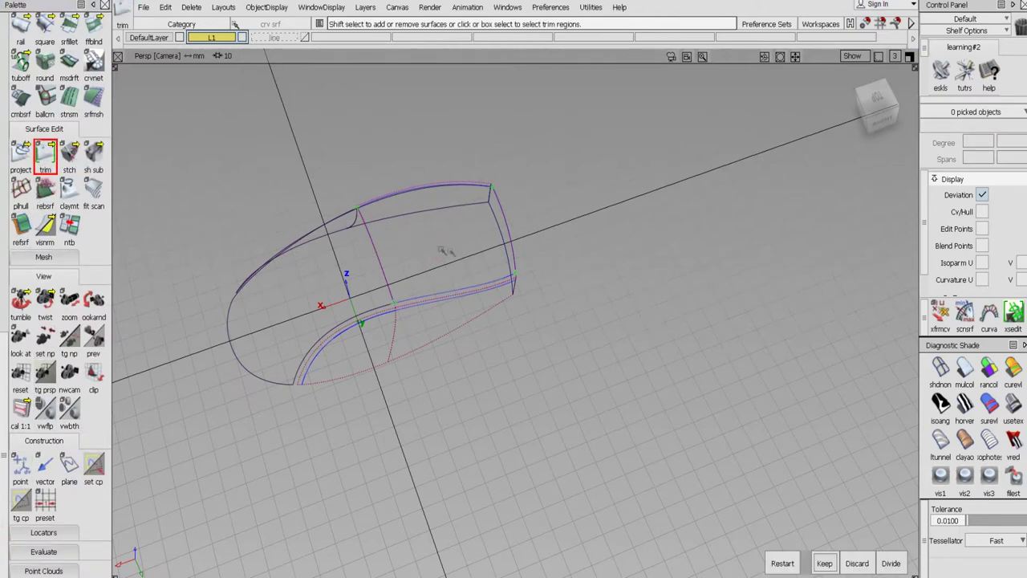
pyautogui.click(825, 564)
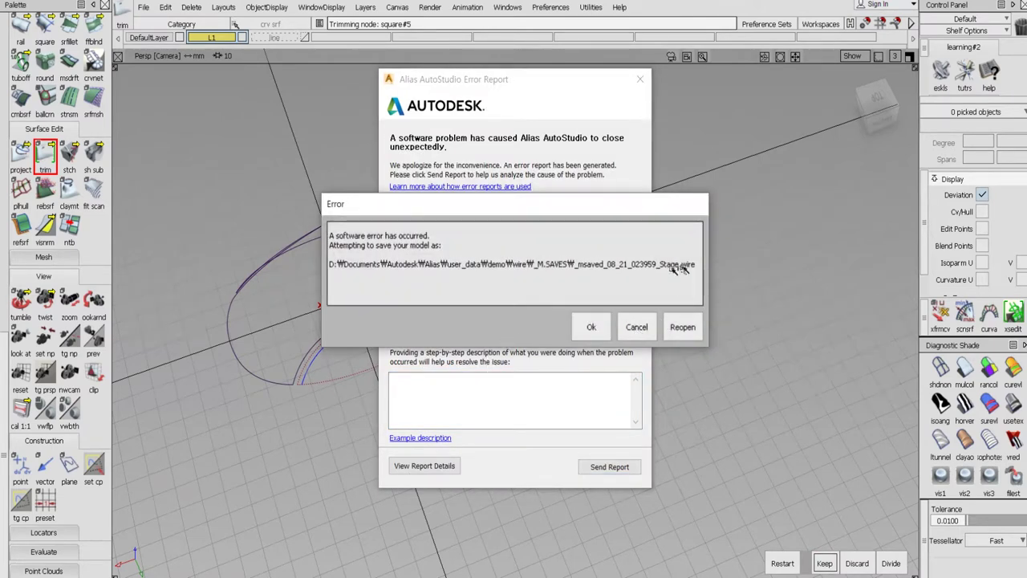
# Save the model as the recovery file _msaved_08_21_023959_Stage.wire and close the error report without sending it
pyautogui.click(591, 327)
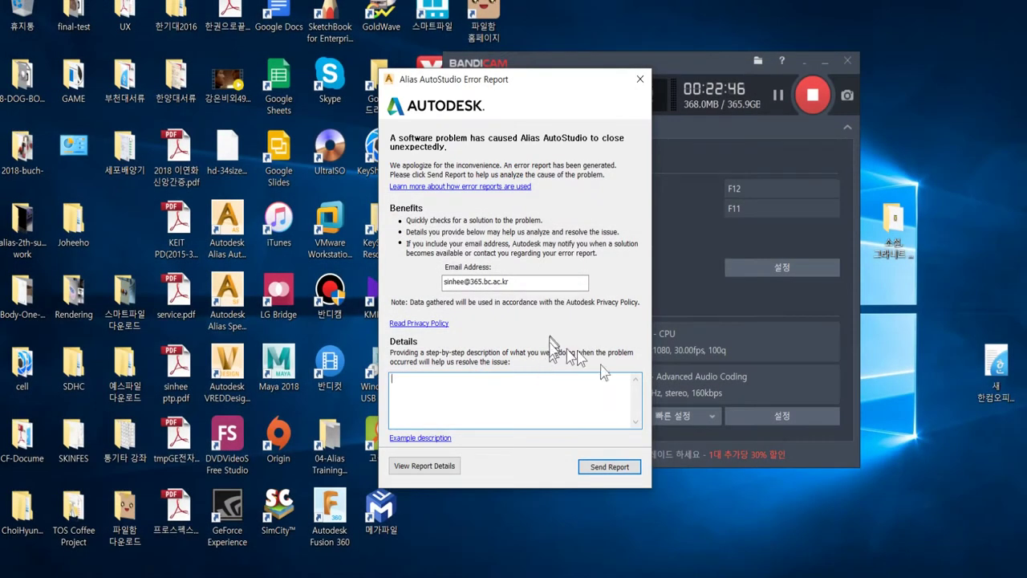
pyautogui.click(640, 80)
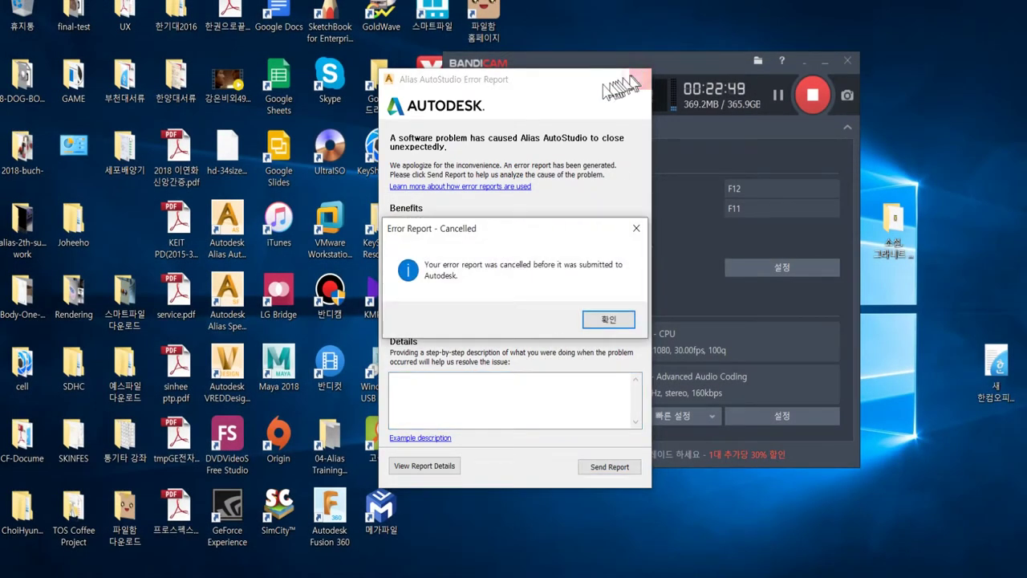
pyautogui.click(606, 323)
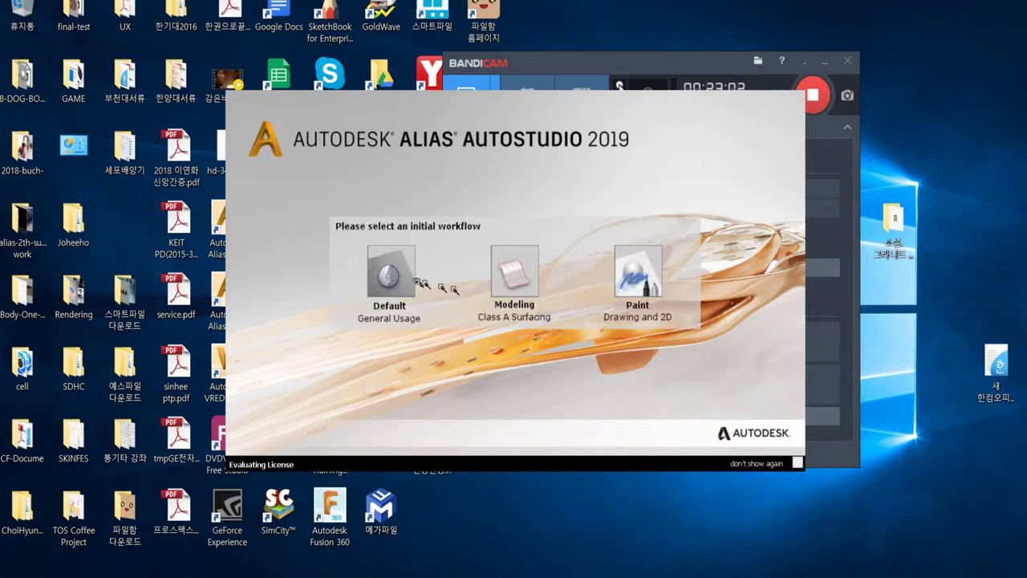
# Start the Default workflow and open the recovery file _msaved_08_21_023959_Stage.wire from the _M.SAVES folder
pyautogui.click(392, 273)
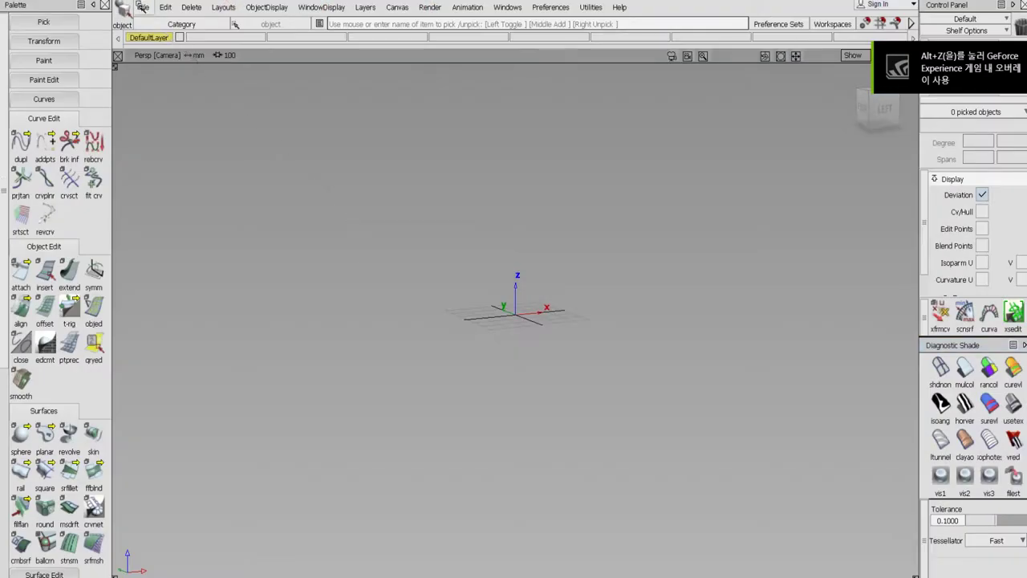
pyautogui.click(142, 7)
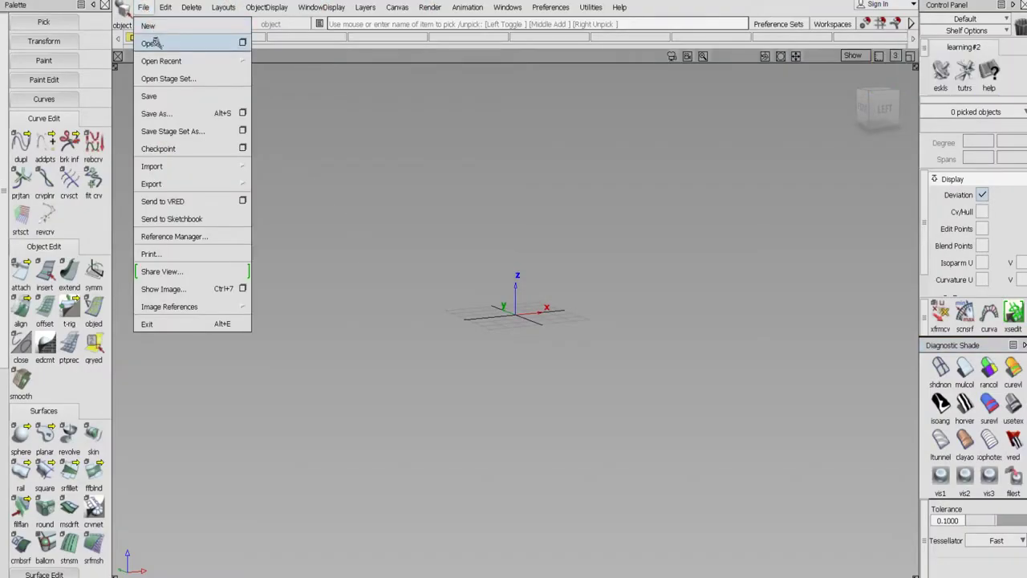
pyautogui.click(153, 43)
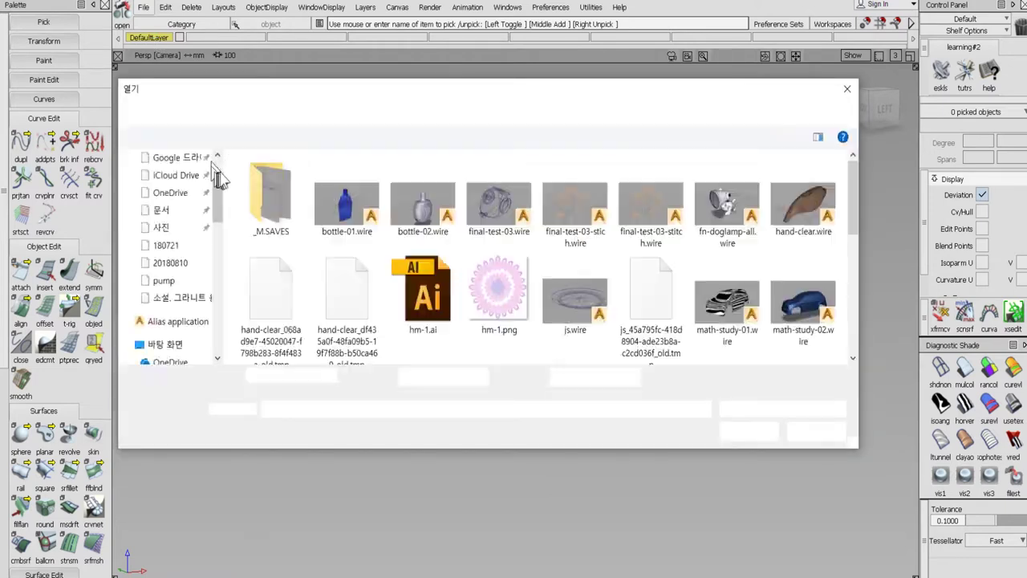
pyautogui.doubleClick(269, 189)
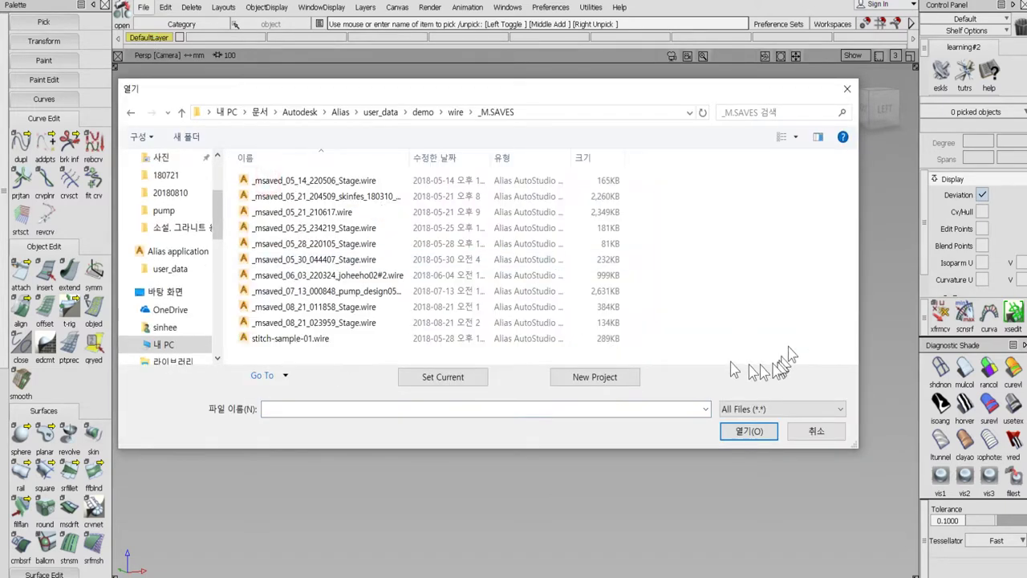
pyautogui.click(470, 323)
pyautogui.click(748, 431)
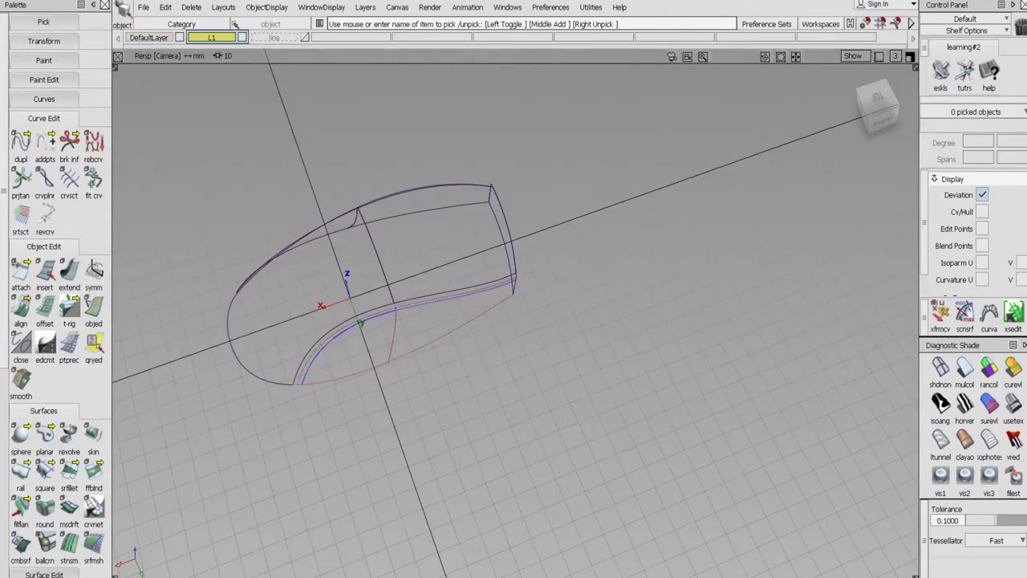
# Trim the two right side surfaces along their curves on surface, keeping the lower regions
pyautogui.scroll(-5, 30, 435)
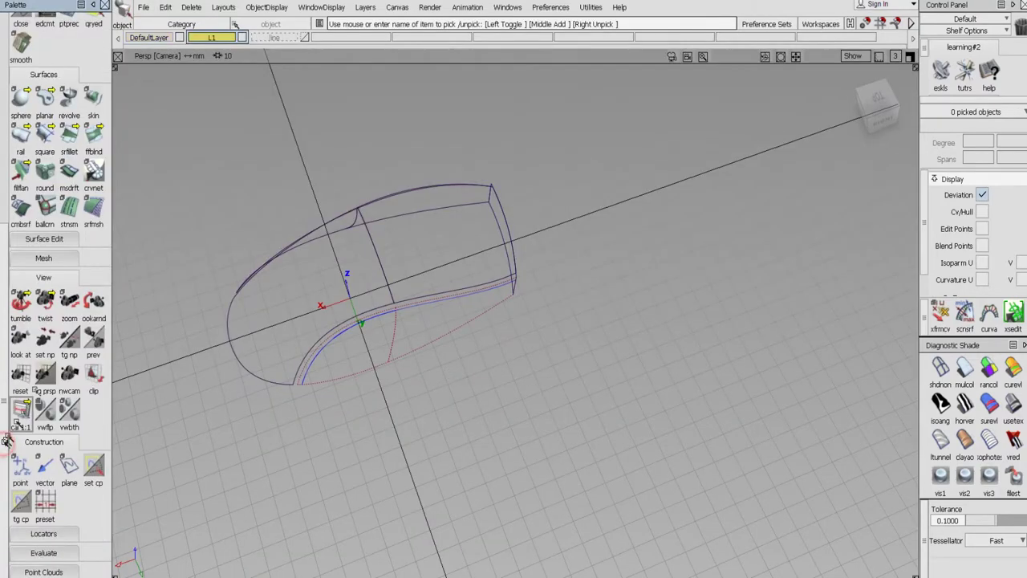
pyautogui.click(44, 239)
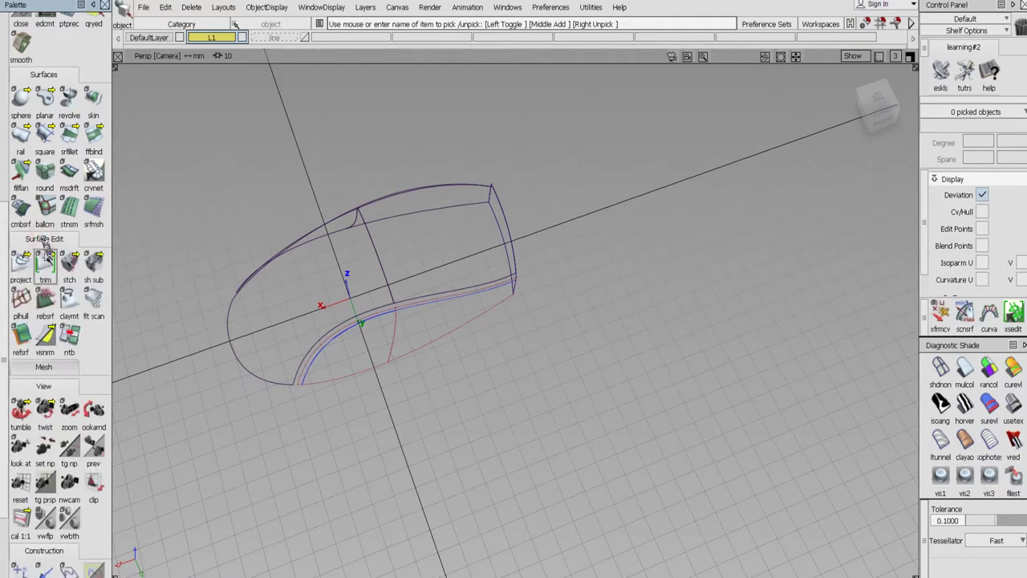
pyautogui.click(45, 263)
pyautogui.click(69, 272)
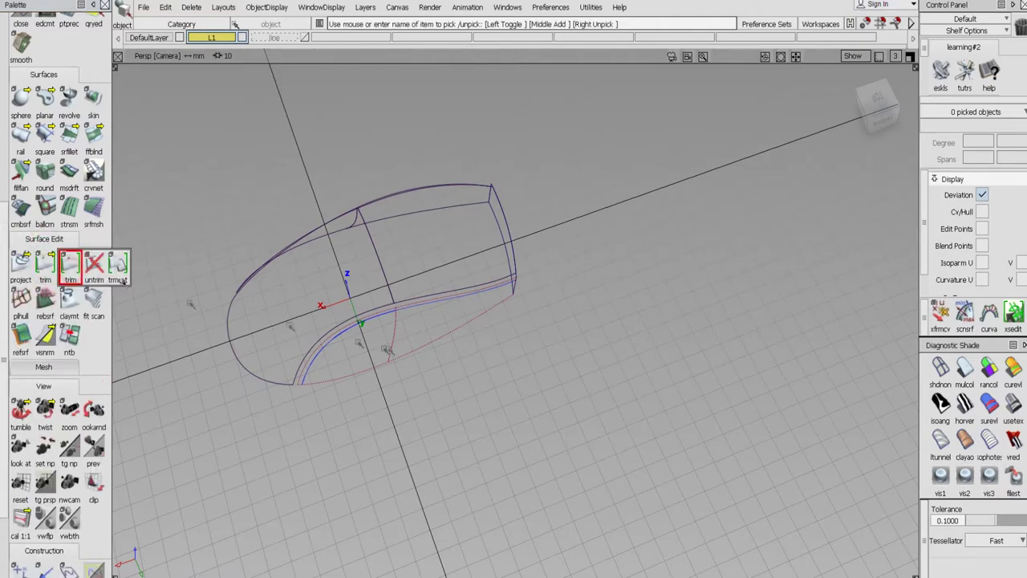
pyautogui.click(421, 326)
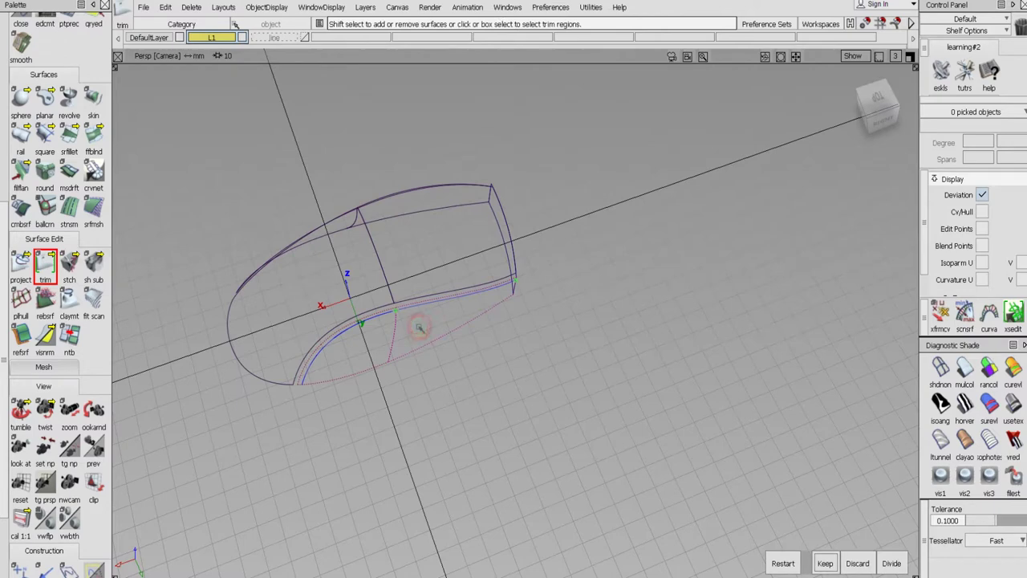
pyautogui.click(825, 563)
pyautogui.click(369, 355)
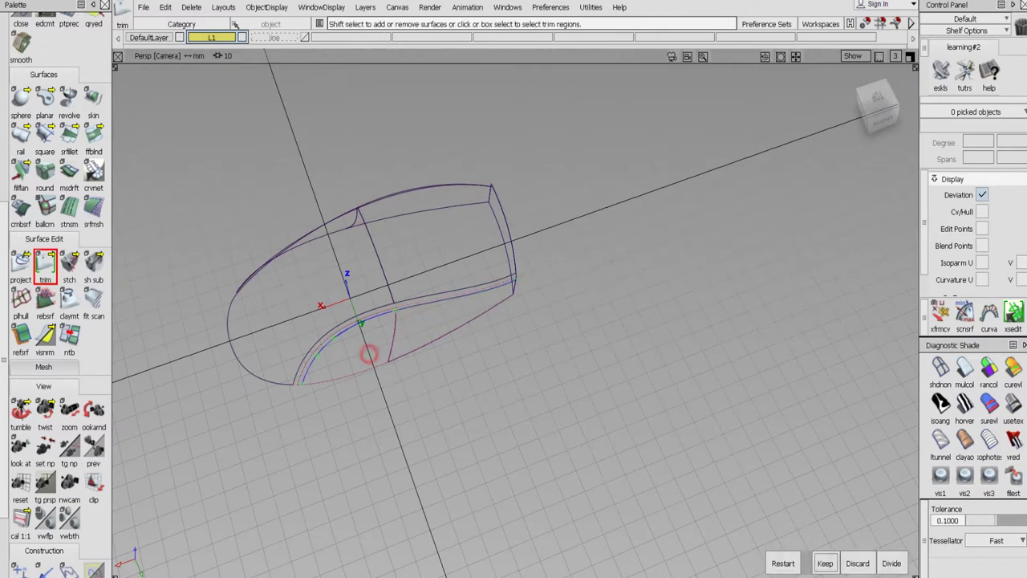
pyautogui.click(825, 564)
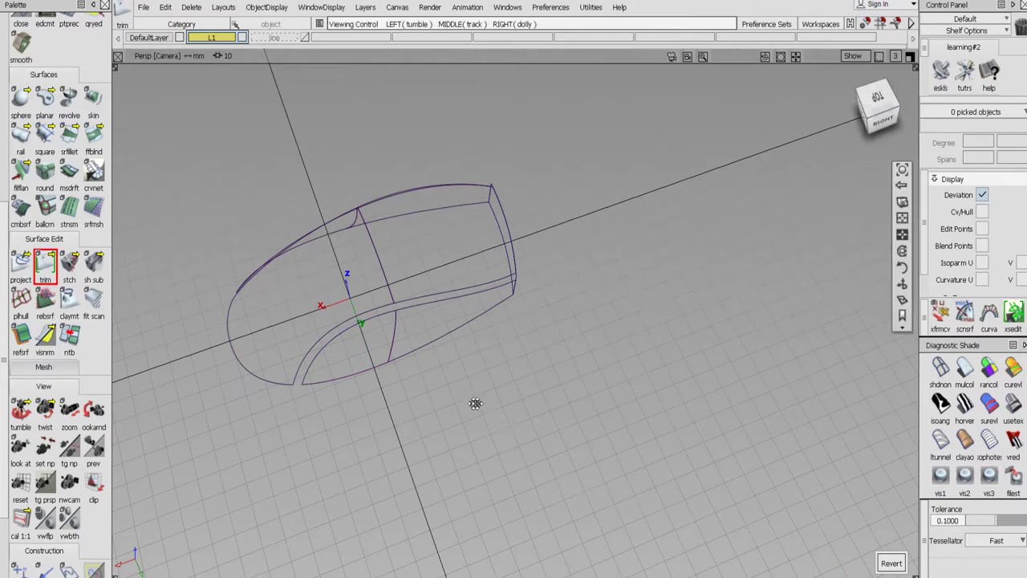
# Try to build one G1 Tangent freeform blend along both left-side gap segments between the top and side surfaces, and undo it
pyautogui.keyDown('alt'); pyautogui.keyDown('shift'); pyautogui.moveTo(475, 406); pyautogui.dragTo(339, 348); pyautogui.keyUp('shift'); pyautogui.keyUp('alt')
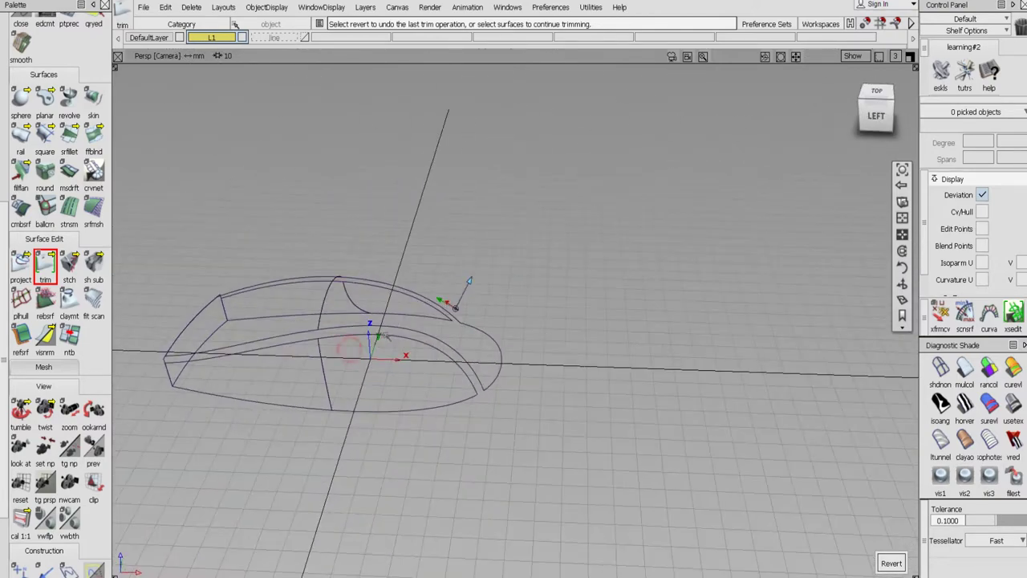
pyautogui.keyDown('alt'); pyautogui.keyDown('shift'); pyautogui.moveTo(241, 345); pyautogui.dragTo(467, 327); pyautogui.keyUp('shift'); pyautogui.keyUp('alt')
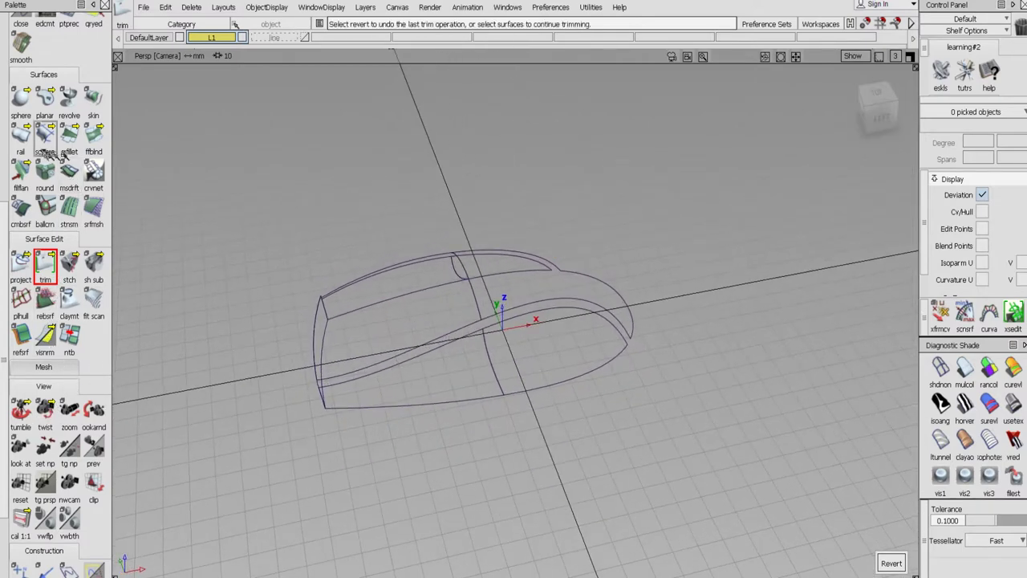
pyautogui.click(93, 135)
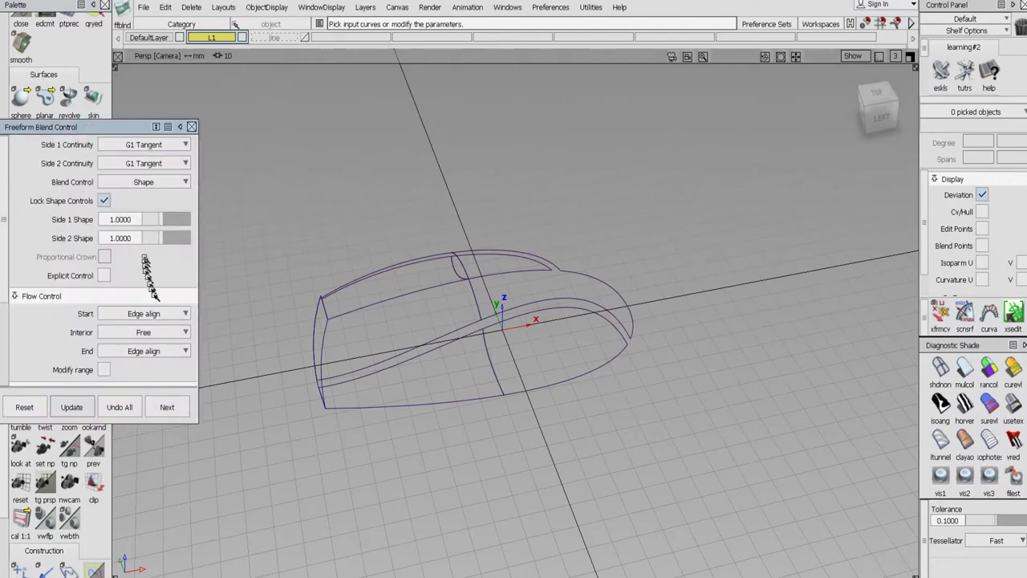
pyautogui.keyDown('alt'); pyautogui.keyDown('shift'); pyautogui.moveTo(401, 360); pyautogui.dragTo(502, 353); pyautogui.keyUp('shift'); pyautogui.keyUp('alt')
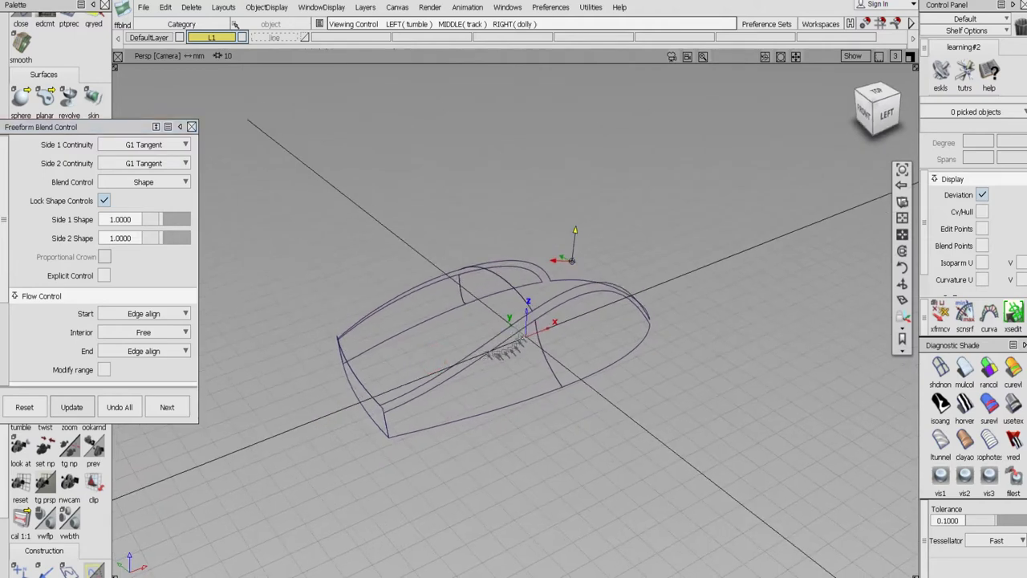
pyautogui.scroll(3, 468, 358)
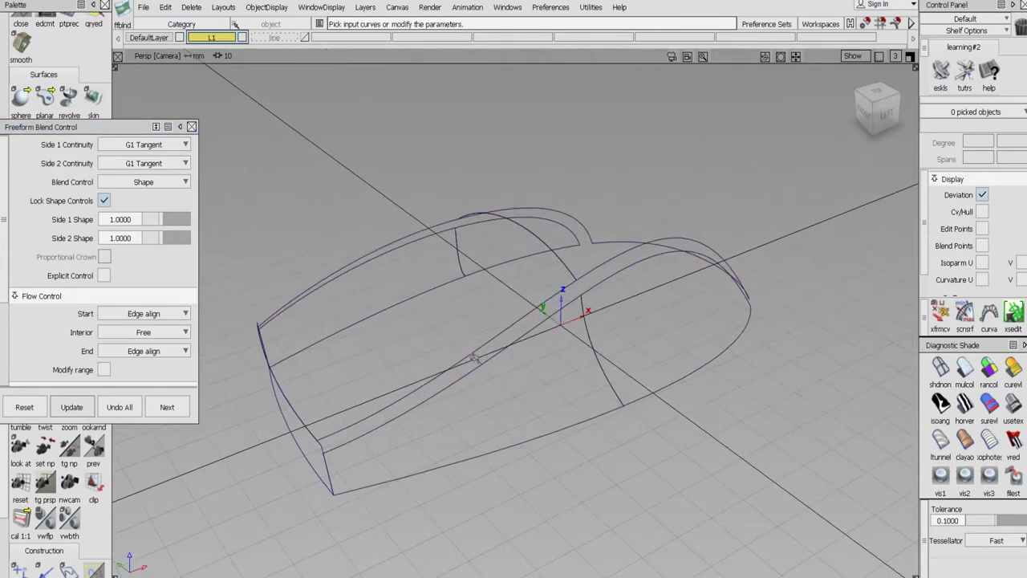
pyautogui.click(471, 354)
pyautogui.click(477, 369)
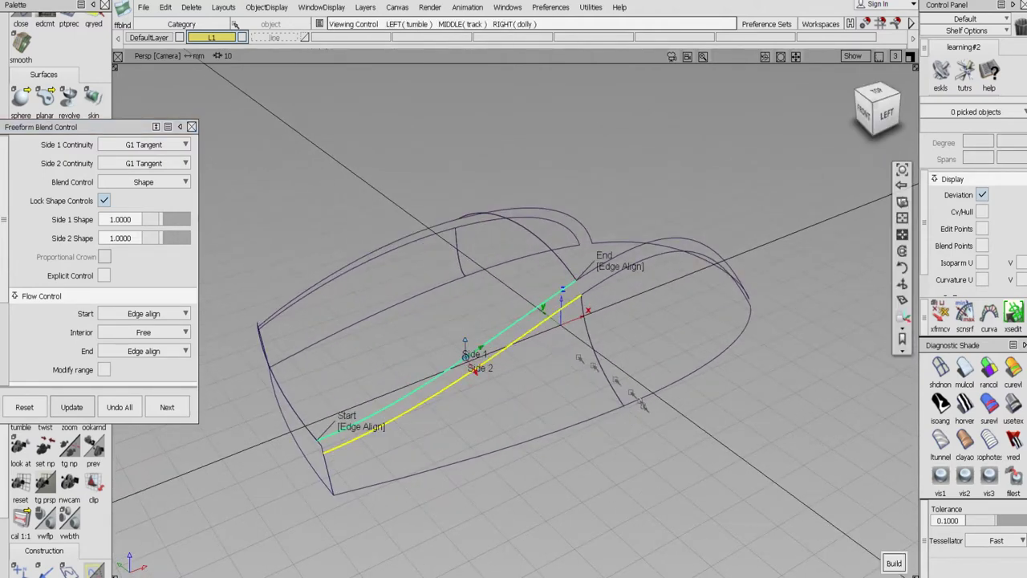
pyautogui.keyDown('alt'); pyautogui.keyDown('shift'); pyautogui.moveTo(624, 412); pyautogui.dragTo(534, 396); pyautogui.keyUp('shift'); pyautogui.keyUp('alt')
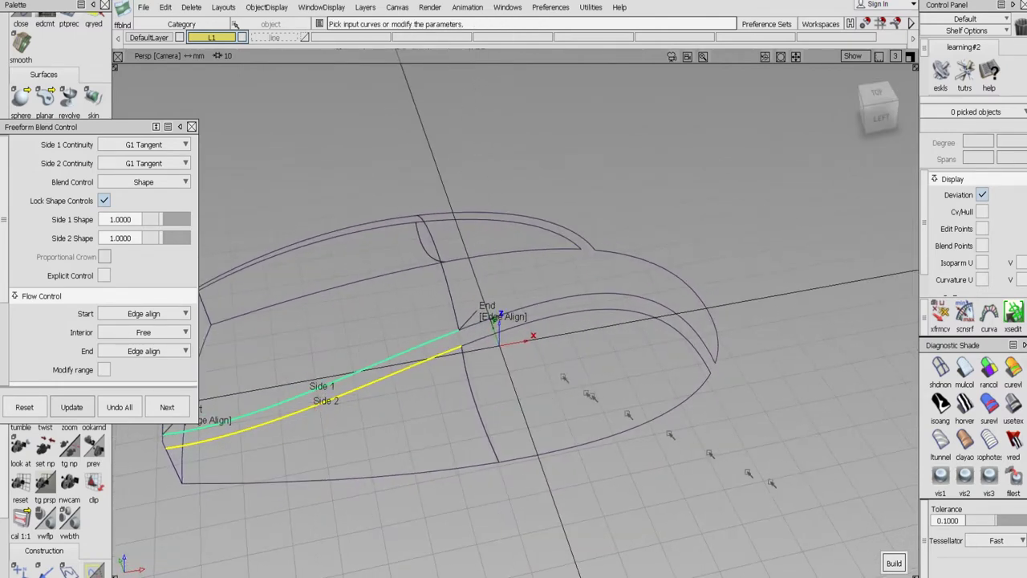
pyautogui.click(540, 304)
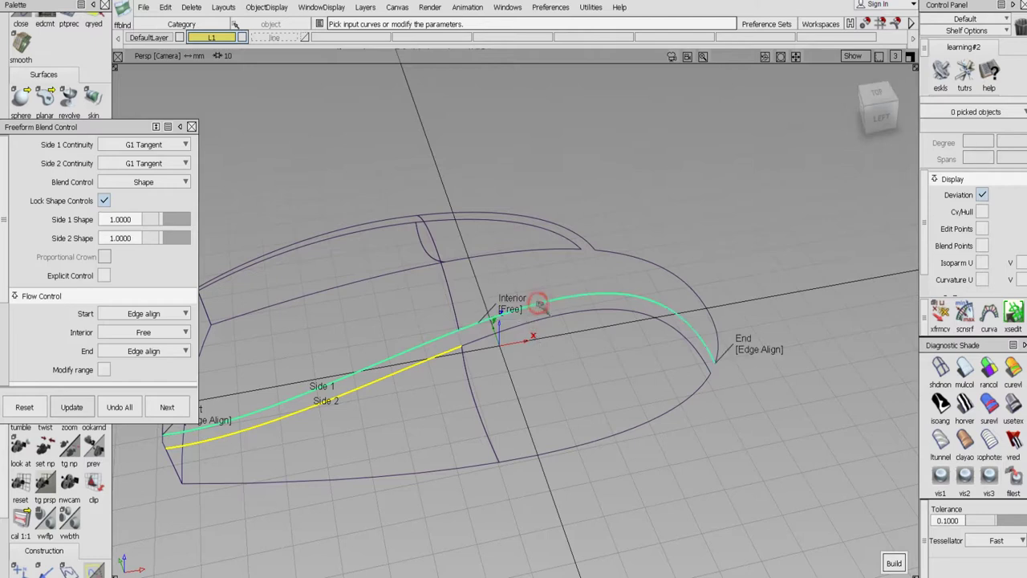
pyautogui.click(559, 318)
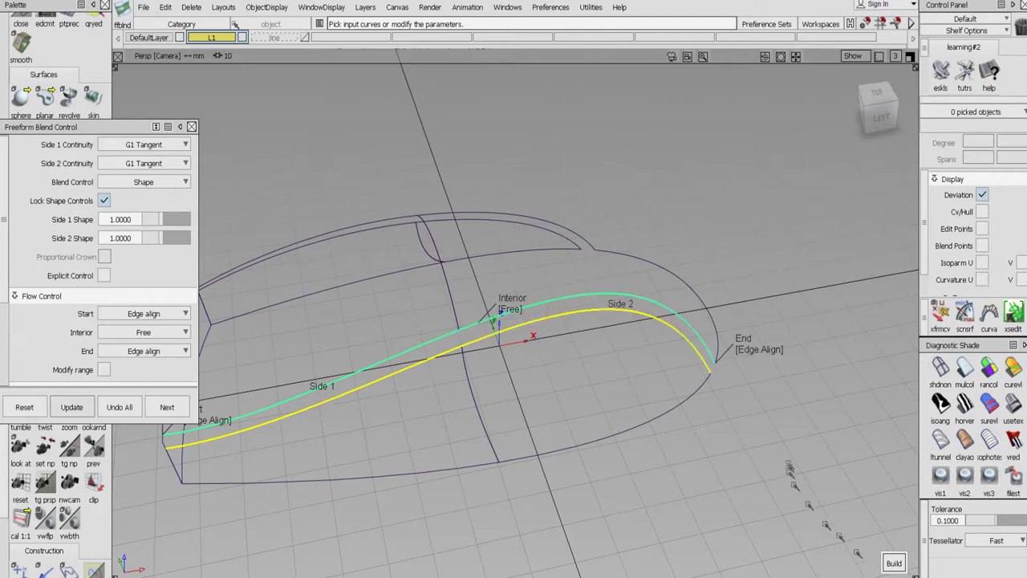
pyautogui.click(894, 565)
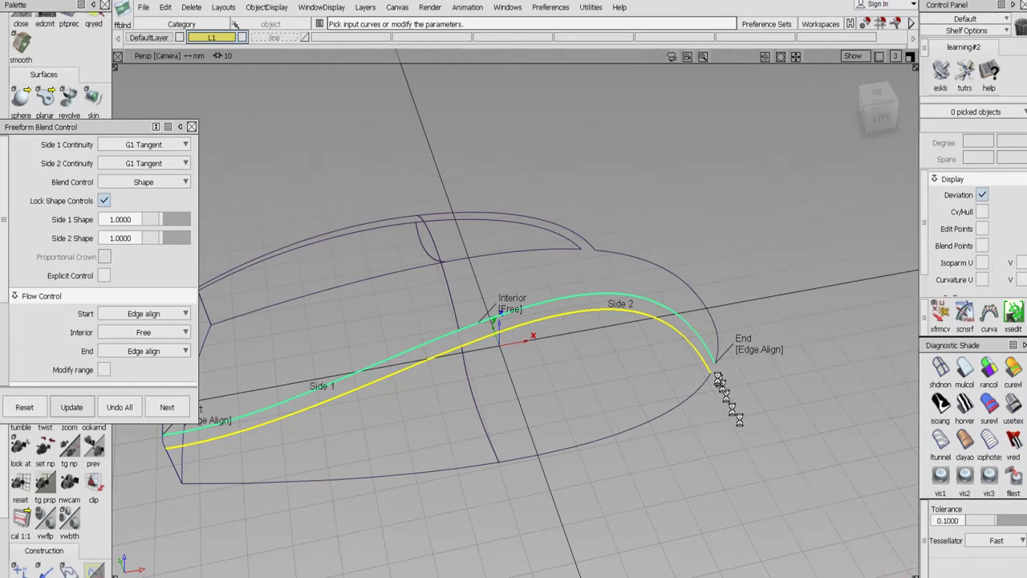
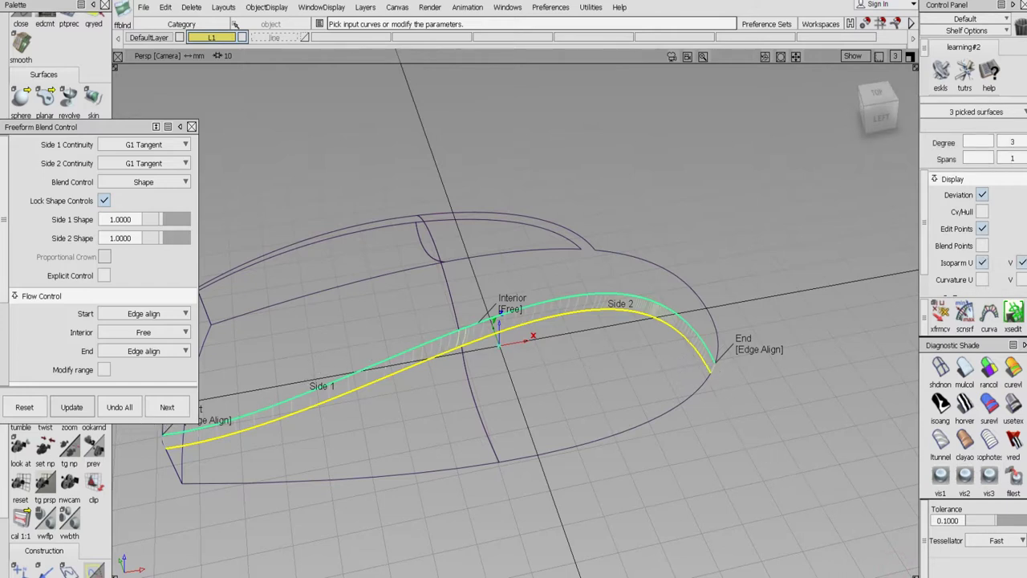
pyautogui.click(122, 409)
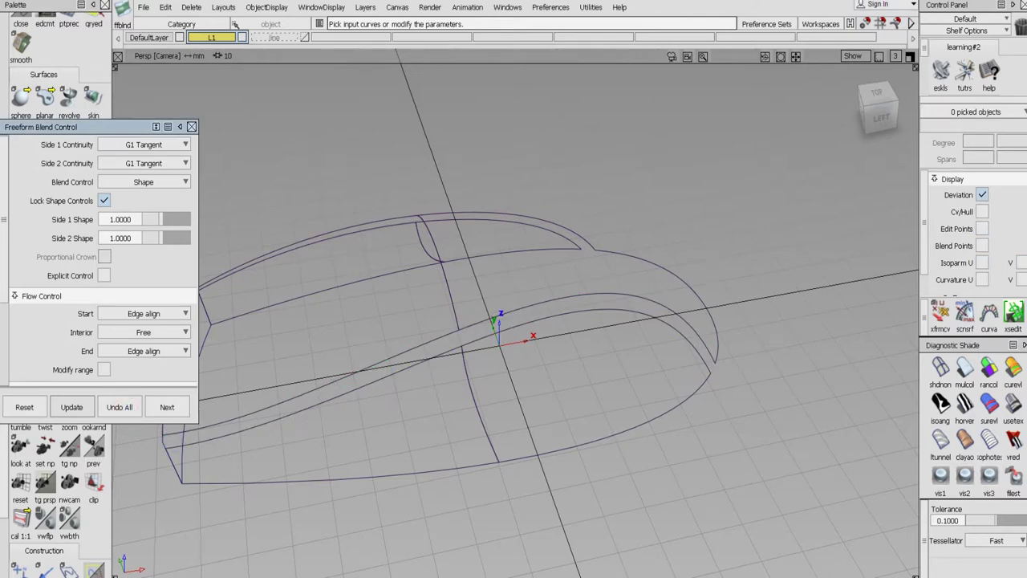
# Build a G1 Tangent freeform blend across the left-side gap segment towards the squared end, and turn off its U isoparms
pyautogui.click(329, 384)
pyautogui.click(341, 399)
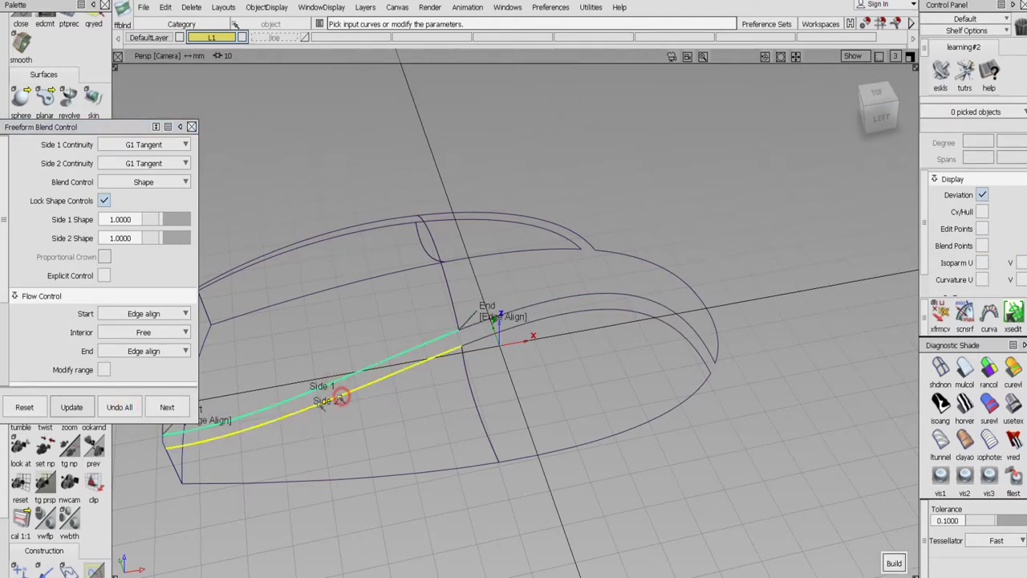
pyautogui.click(896, 564)
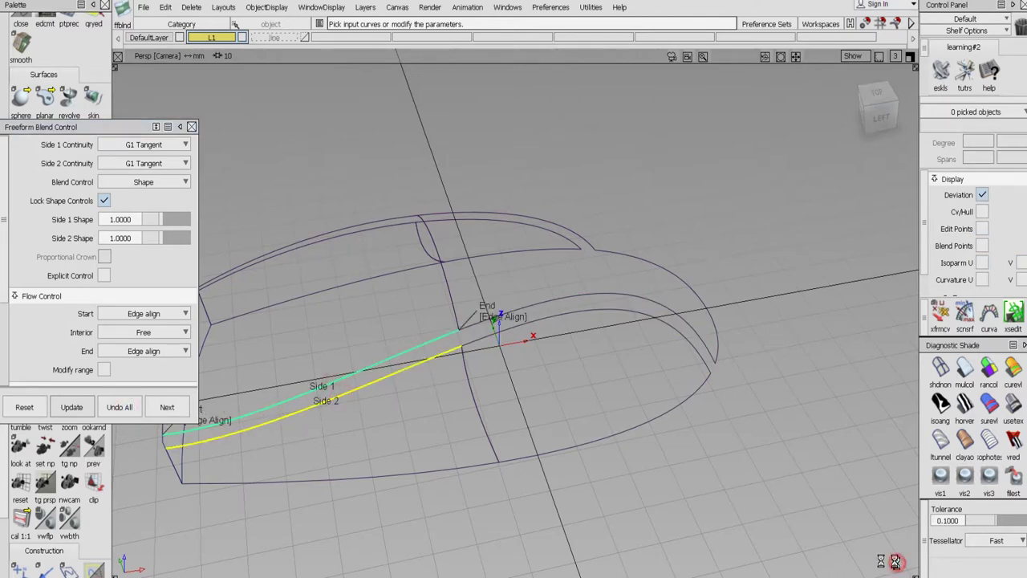
pyautogui.click(981, 263)
pyautogui.click(169, 407)
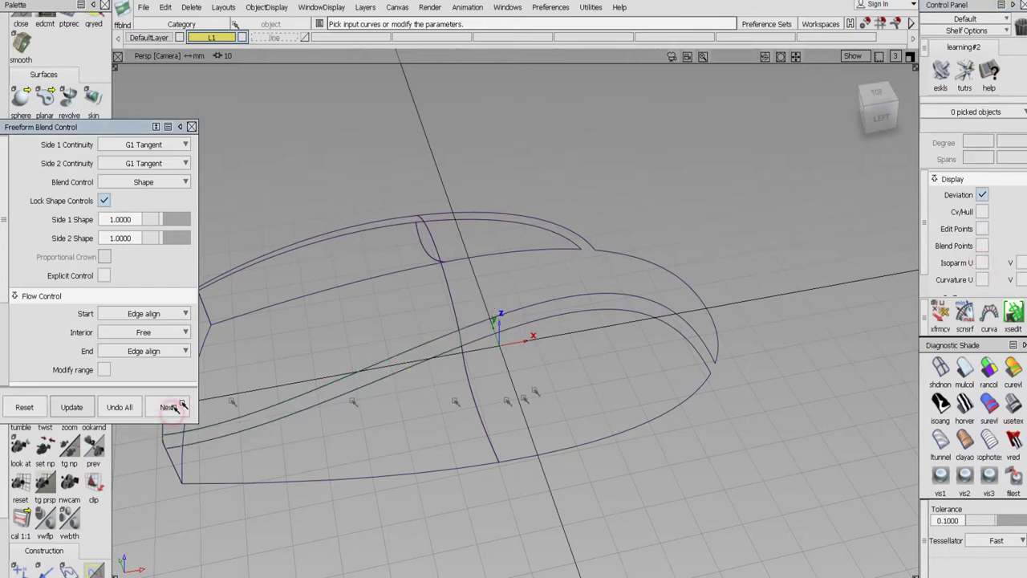
# Build a G1 Tangent freeform blend across the left-side gap segment at the rounded end, and turn off its U isoparms
pyautogui.click(472, 324)
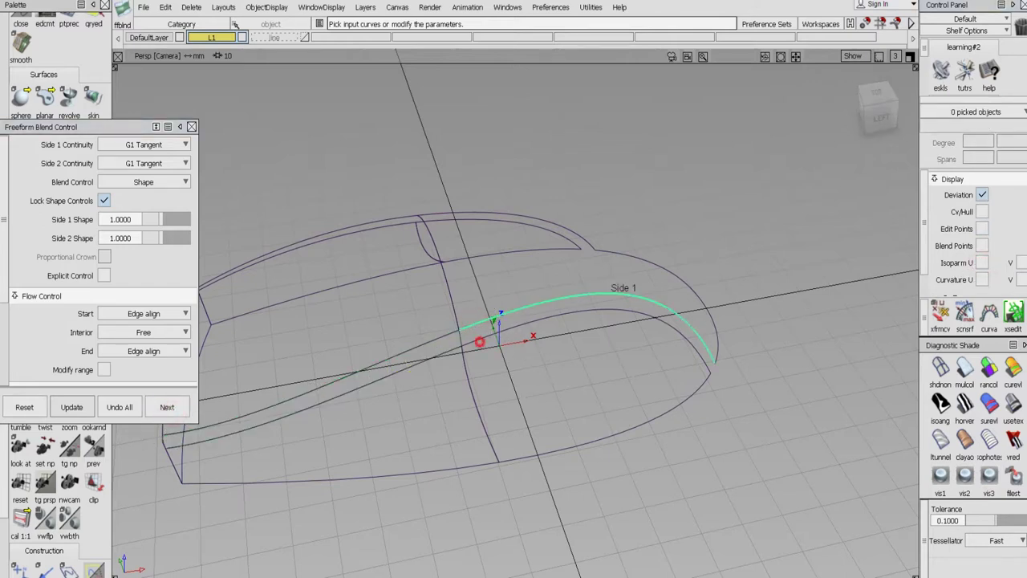
pyautogui.click(489, 343)
pyautogui.click(893, 564)
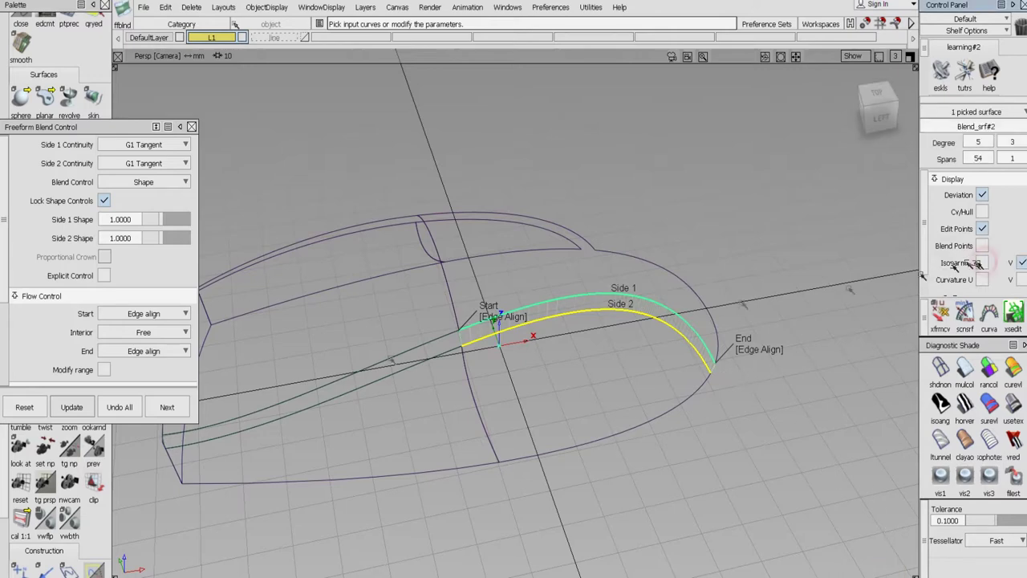
pyautogui.click(167, 406)
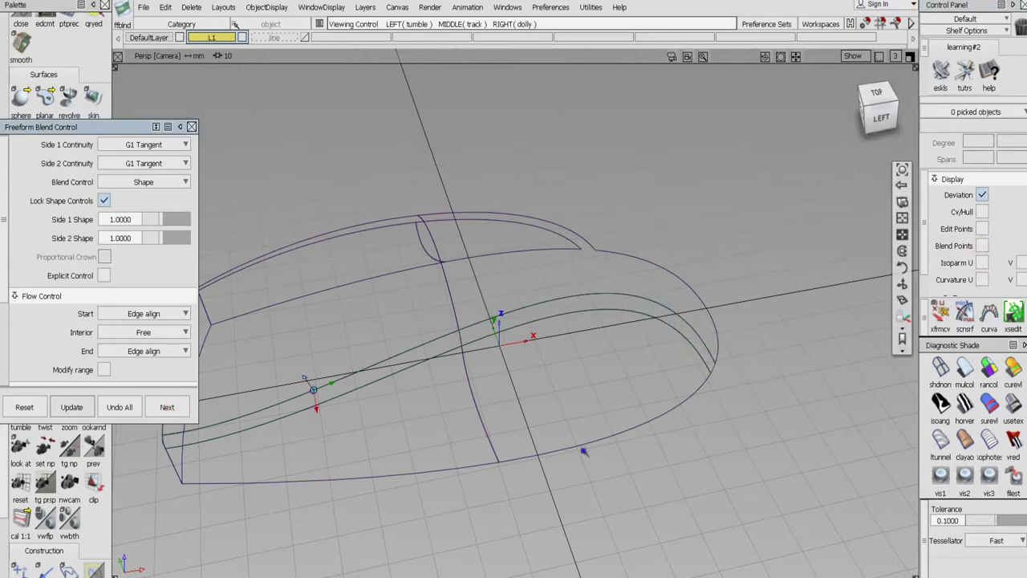
# Build a G1 Tangent freeform blend across the right-side gap at the rounded end, chaining the three side-surface edge segments as side 2
pyautogui.keyDown('alt'); pyautogui.keyDown('shift'); pyautogui.moveTo(588, 465); pyautogui.dragTo(573, 462); pyautogui.keyUp('shift'); pyautogui.keyUp('alt')
pyautogui.keyDown('alt'); pyautogui.keyDown('shift'); pyautogui.moveTo(384, 281); pyautogui.dragTo(439, 399); pyautogui.keyUp('shift'); pyautogui.keyUp('alt')
pyautogui.keyDown('alt'); pyautogui.keyDown('shift'); pyautogui.moveTo(439, 399); pyautogui.dragTo(522, 422, button='middle'); pyautogui.keyUp('shift'); pyautogui.keyUp('alt')
pyautogui.keyDown('alt'); pyautogui.keyDown('shift'); pyautogui.moveTo(523, 422); pyautogui.dragTo(539, 411, button='right'); pyautogui.keyUp('shift'); pyautogui.keyUp('alt')
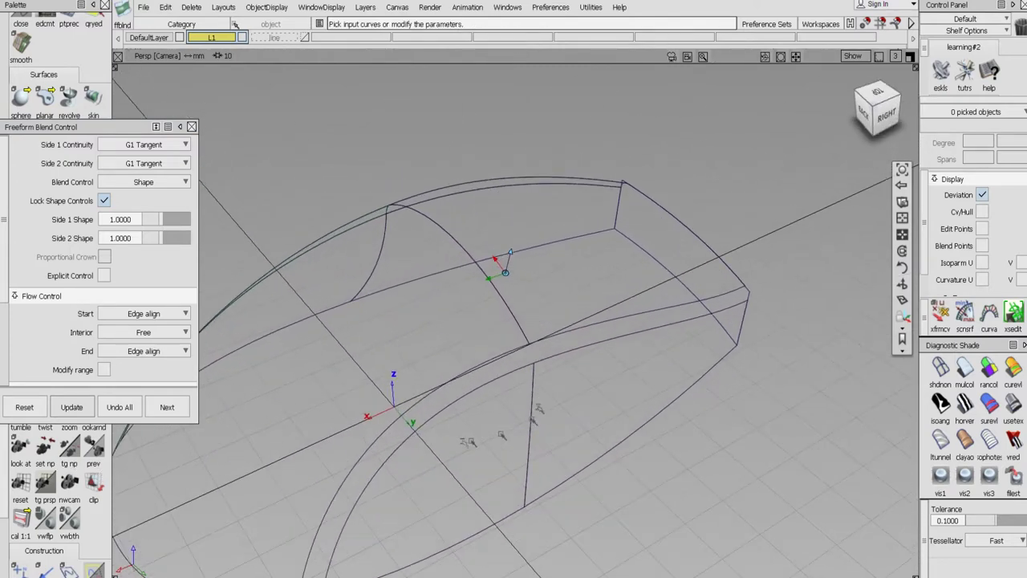
pyautogui.keyDown('alt'); pyautogui.keyDown('shift'); pyautogui.moveTo(539, 411); pyautogui.dragTo(573, 344, button='middle'); pyautogui.keyUp('shift'); pyautogui.keyUp('alt')
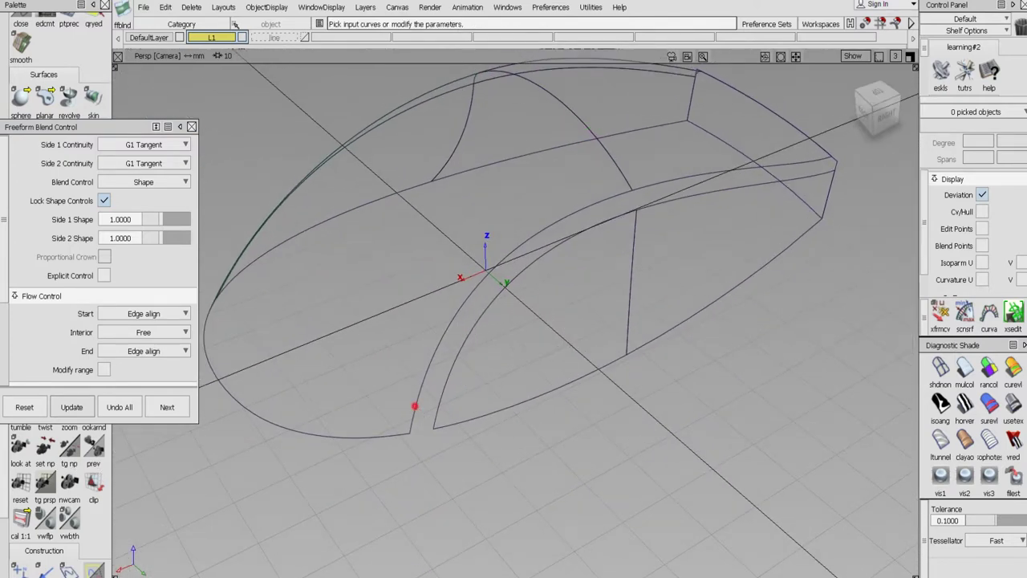
pyautogui.click(414, 406)
pyautogui.click(436, 411)
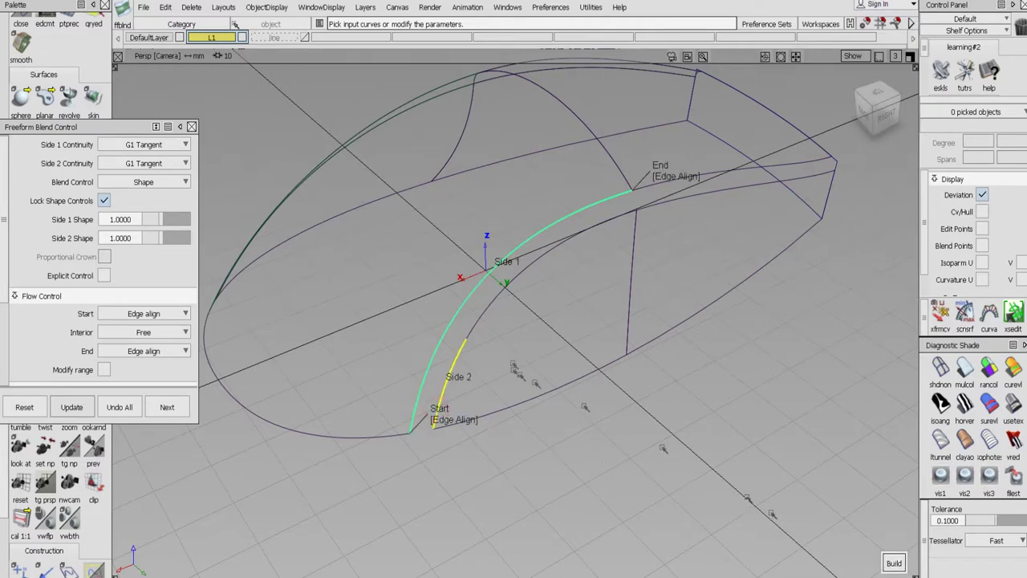
pyautogui.click(470, 332)
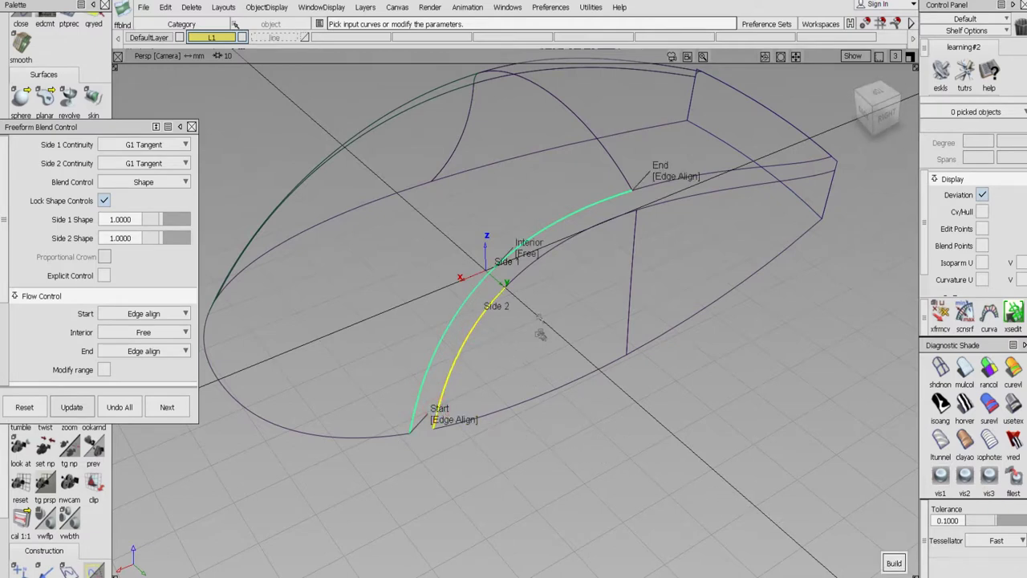
pyautogui.click(515, 281)
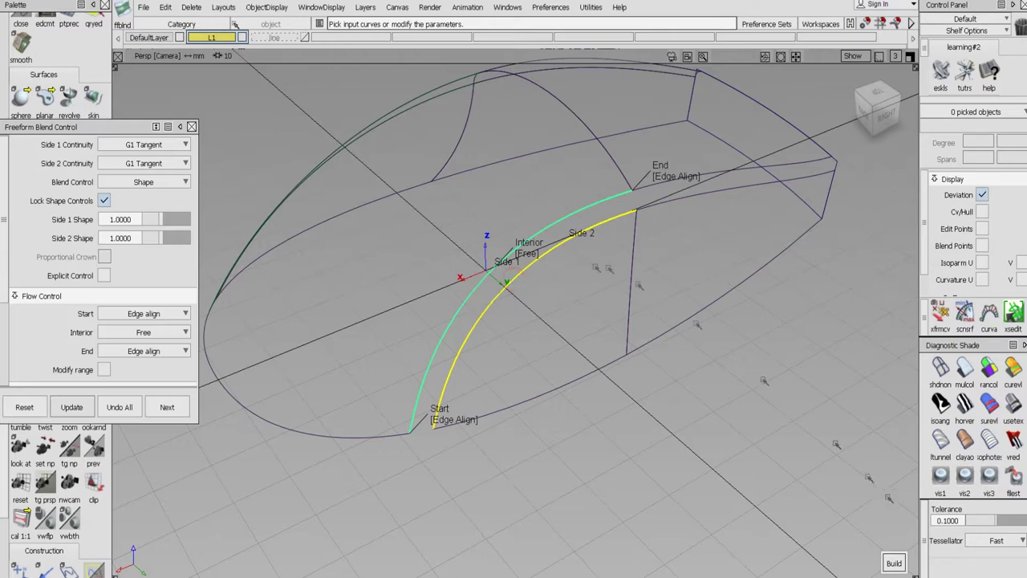
pyautogui.click(892, 563)
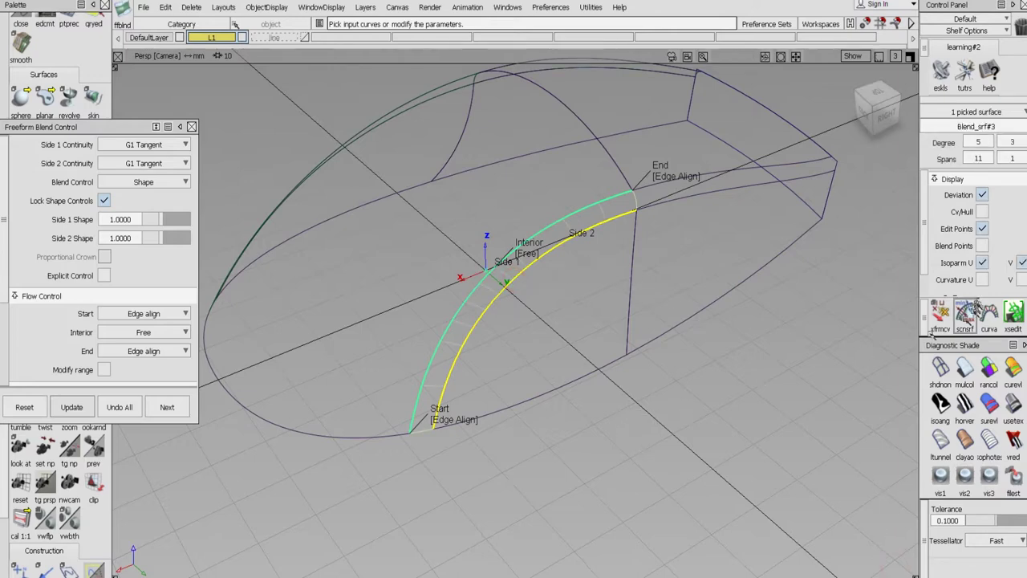
# Build a G1 Tangent freeform blend across the right-side gap segment towards the squared end, and close the blend controls
pyautogui.keyDown('alt'); pyautogui.keyDown('shift'); pyautogui.moveTo(802, 431); pyautogui.dragTo(626, 482); pyautogui.keyUp('shift'); pyautogui.keyUp('alt')
pyautogui.click(167, 407)
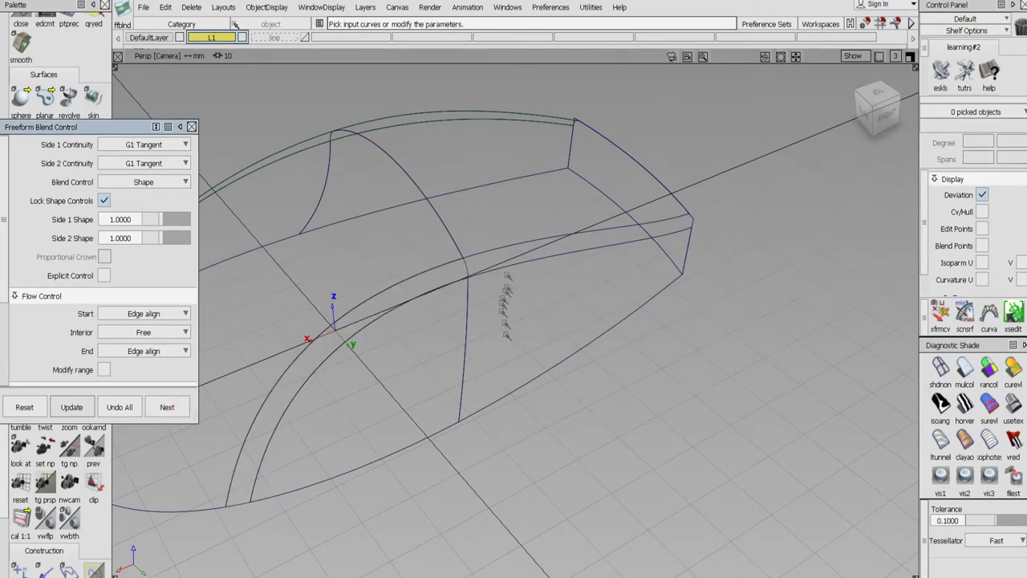
pyautogui.click(486, 256)
pyautogui.click(501, 271)
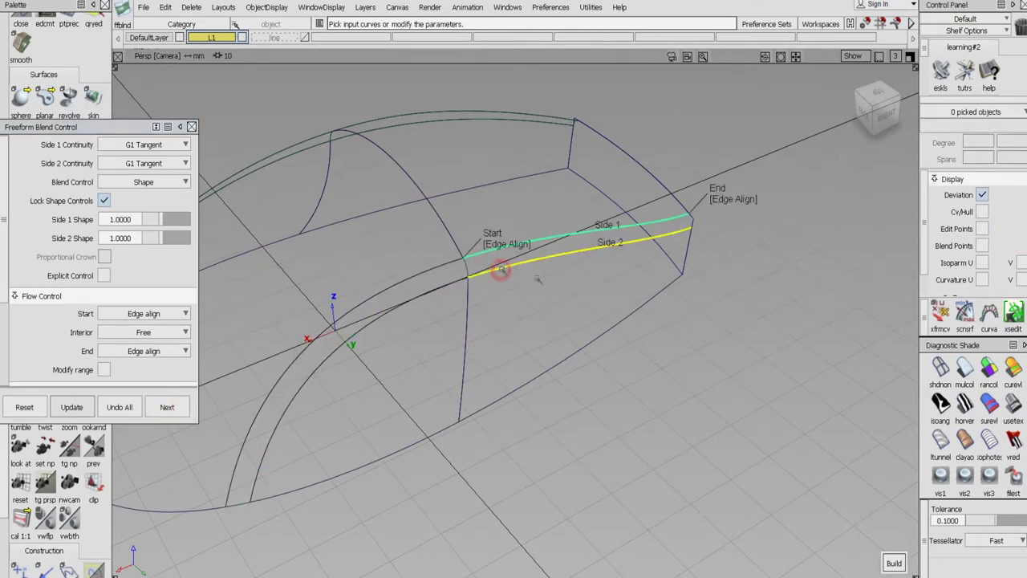
pyautogui.click(895, 563)
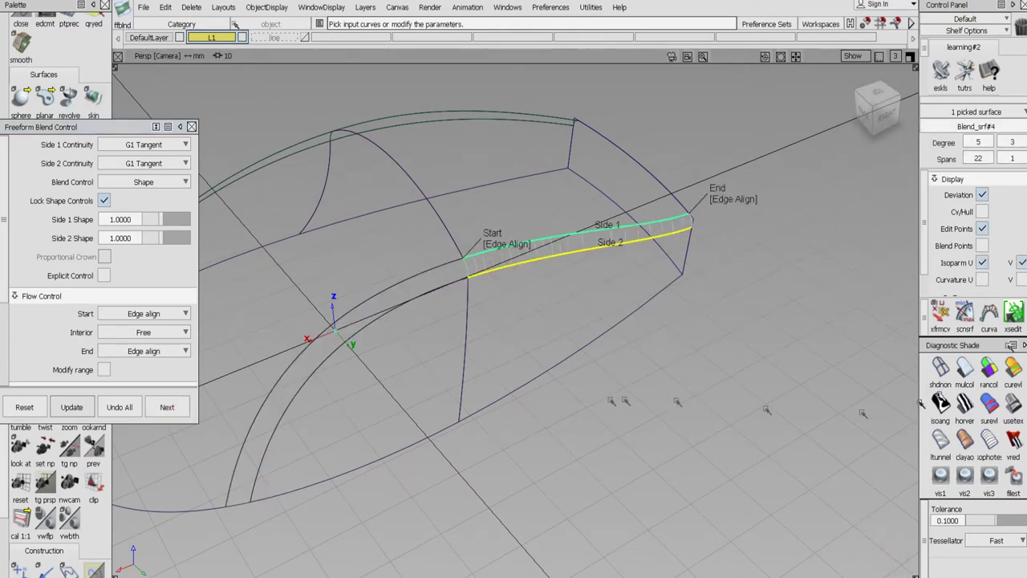
pyautogui.click(167, 407)
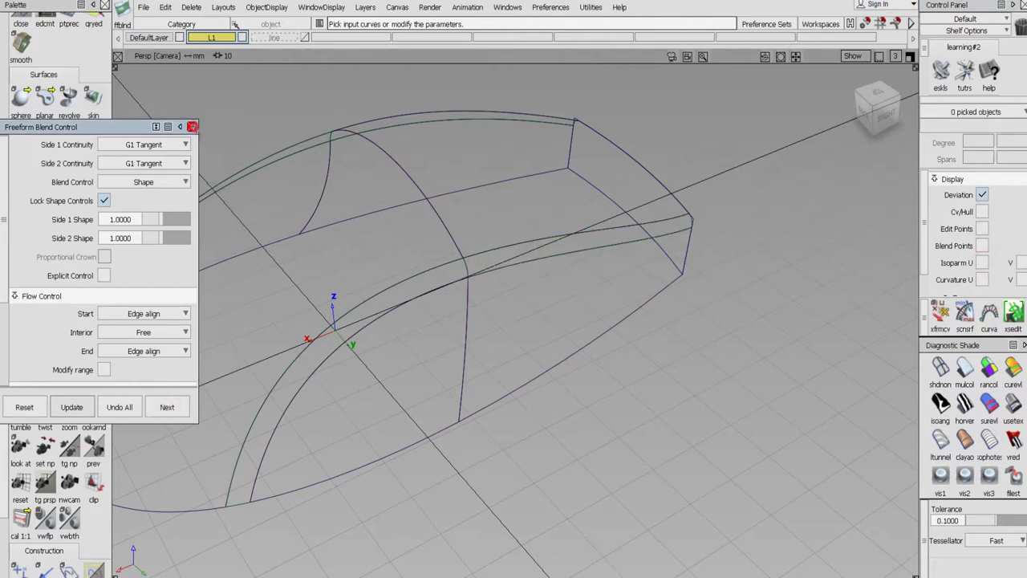
pyautogui.click(193, 127)
# Inspect the blended body in shaded display from the side and from the squared end, and return to wireframe
pyautogui.click(941, 475)
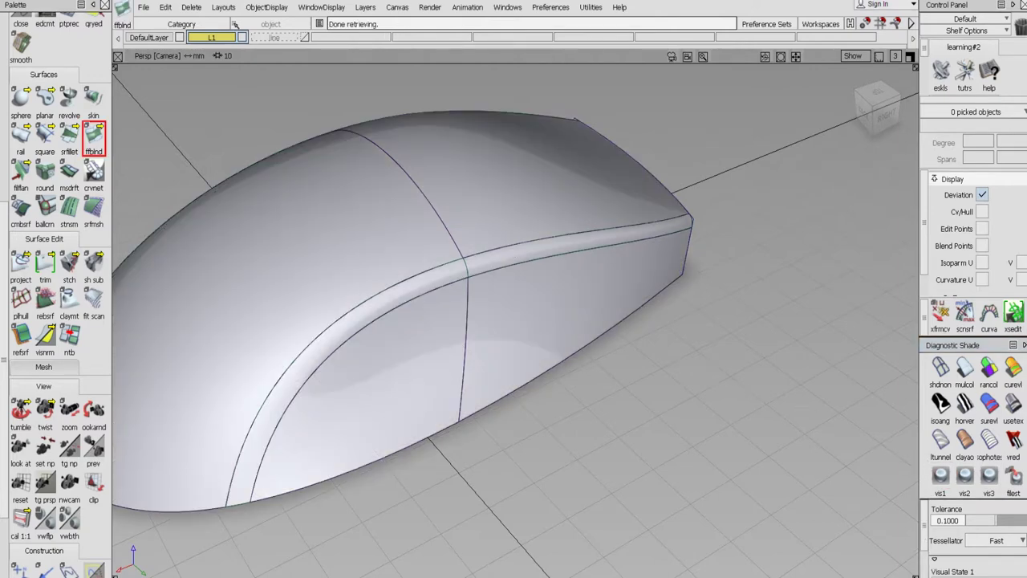
pyautogui.keyDown('alt'); pyautogui.keyDown('shift'); pyautogui.moveTo(722, 377); pyautogui.dragTo(557, 346, button='right'); pyautogui.keyUp('shift'); pyautogui.keyUp('alt')
pyautogui.keyDown('alt'); pyautogui.keyDown('shift'); pyautogui.click(426, 291); pyautogui.keyUp('shift'); pyautogui.keyUp('alt')
pyautogui.moveTo(433, 321)
pyautogui.keyDown('alt'); pyautogui.keyDown('shift'); pyautogui.mouseDown()
pyautogui.moveTo(449, 359)
pyautogui.moveTo(425, 458)
pyautogui.moveTo(442, 412)
pyautogui.moveTo(394, 348)
pyautogui.moveTo(294, 310)
pyautogui.moveTo(658, 321)
pyautogui.moveTo(425, 381)
pyautogui.moveTo(257, 404)
pyautogui.moveTo(553, 409)
pyautogui.moveTo(449, 429)
pyautogui.moveTo(890, 443)
pyautogui.moveTo(529, 429)
pyautogui.moveTo(679, 351)
pyautogui.mouseUp(); pyautogui.keyUp('shift'); pyautogui.keyUp('alt')
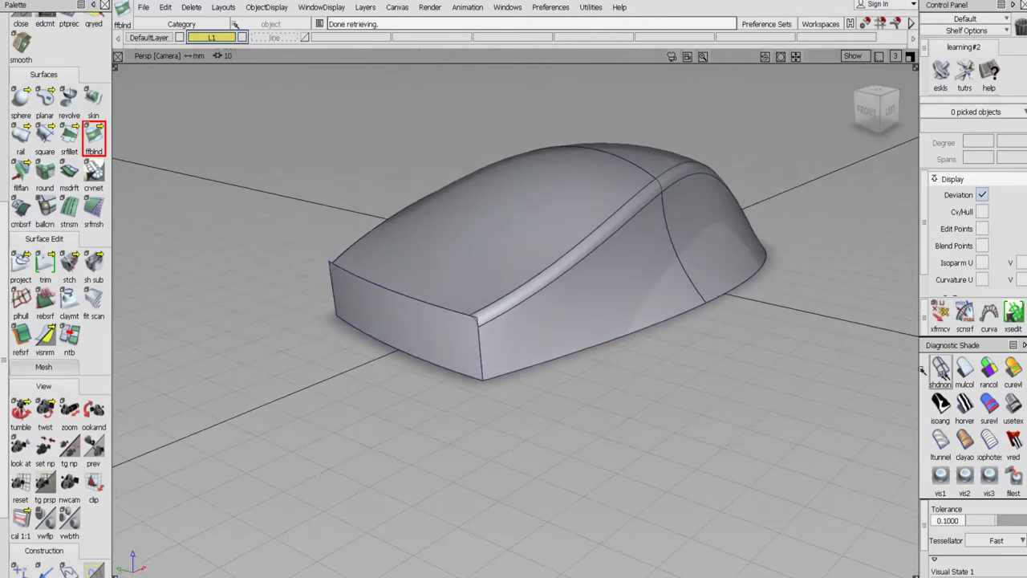
pyautogui.click(940, 370)
pyautogui.moveTo(587, 297)
pyautogui.keyDown('alt'); pyautogui.keyDown('shift'); pyautogui.mouseDown(button='right')
pyautogui.moveTo(599, 284)
pyautogui.moveTo(591, 293)
pyautogui.mouseUp(button='right'); pyautogui.keyUp('shift'); pyautogui.keyUp('alt')
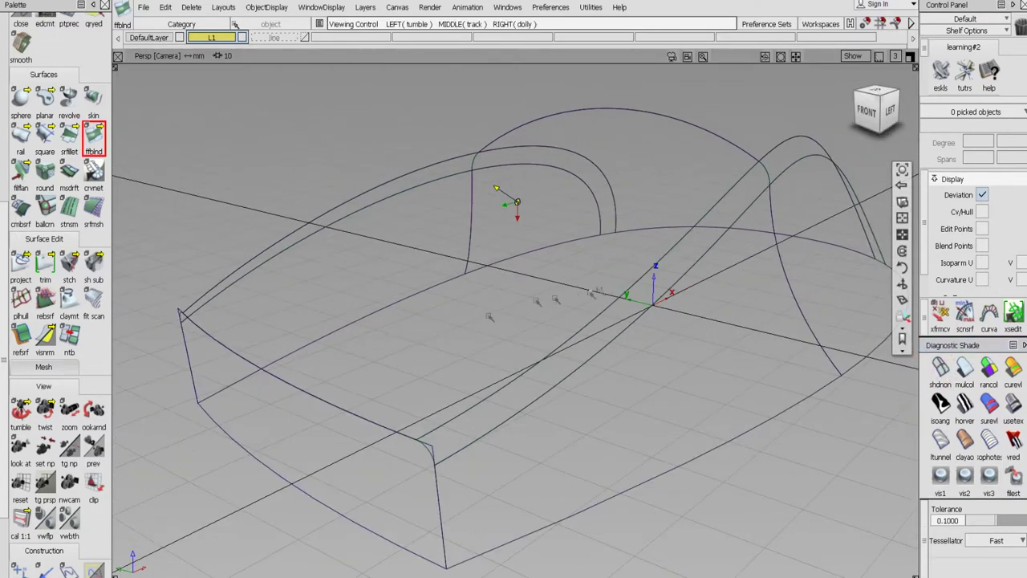
pyautogui.keyDown('alt'); pyautogui.keyDown('shift'); pyautogui.moveTo(490, 317); pyautogui.dragTo(561, 307, button='middle'); pyautogui.keyUp('shift'); pyautogui.keyUp('alt')
pyautogui.keyDown('alt'); pyautogui.keyDown('shift'); pyautogui.moveTo(548, 321); pyautogui.dragTo(551, 312); pyautogui.keyUp('shift'); pyautogui.keyUp('alt')
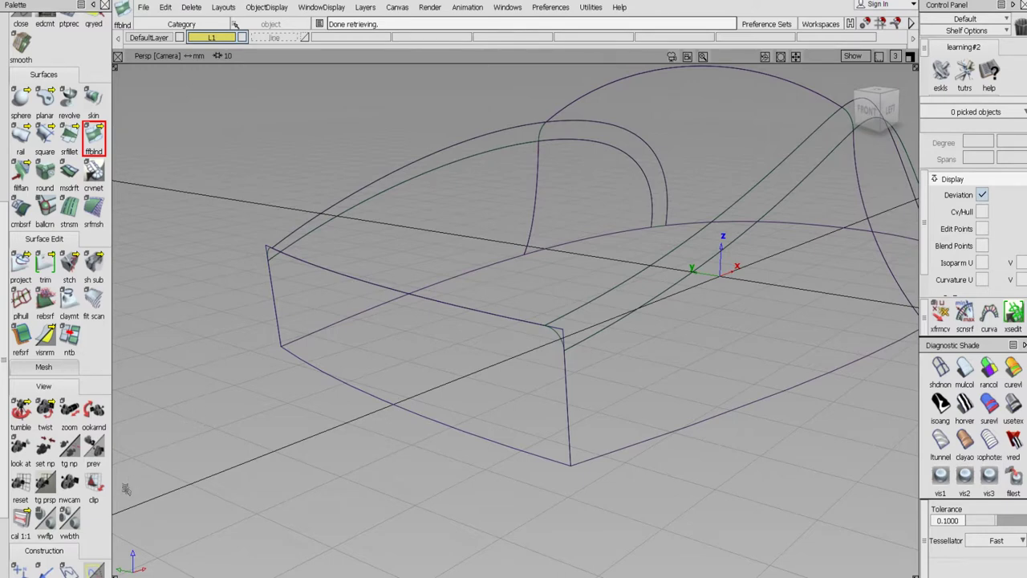
pyautogui.scroll(5, 88, 377)
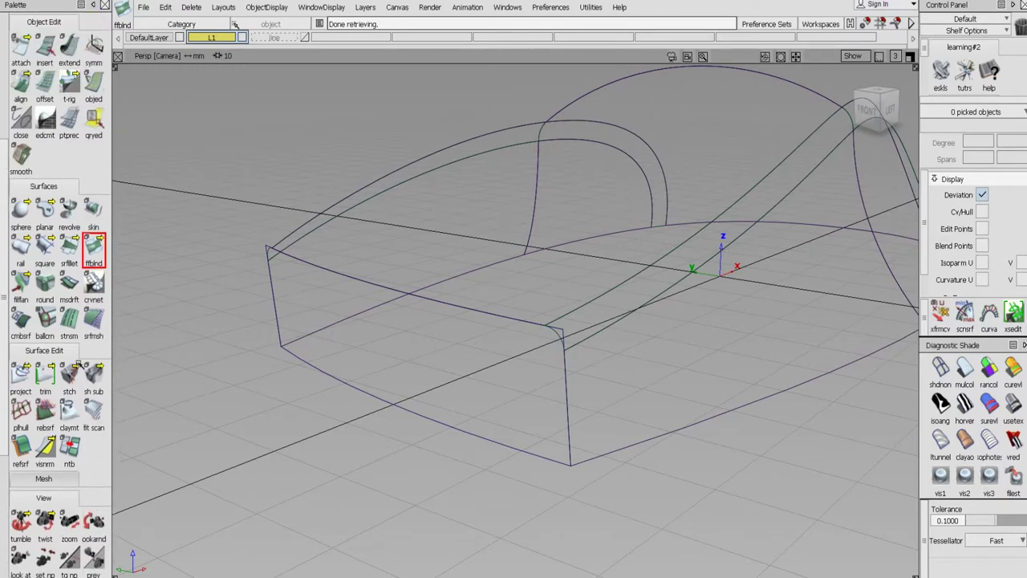
pyautogui.click(68, 87)
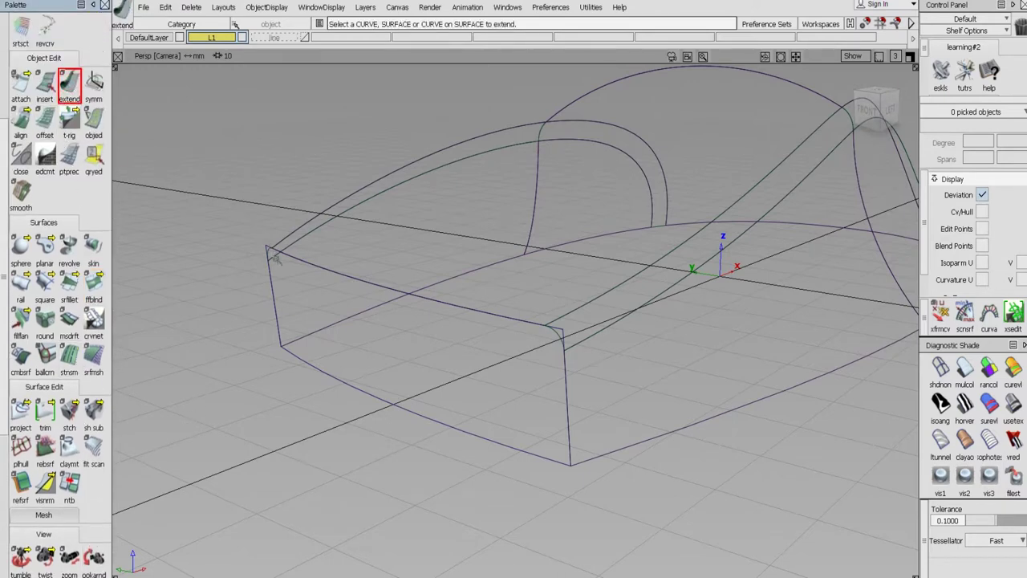
pyautogui.click(270, 251)
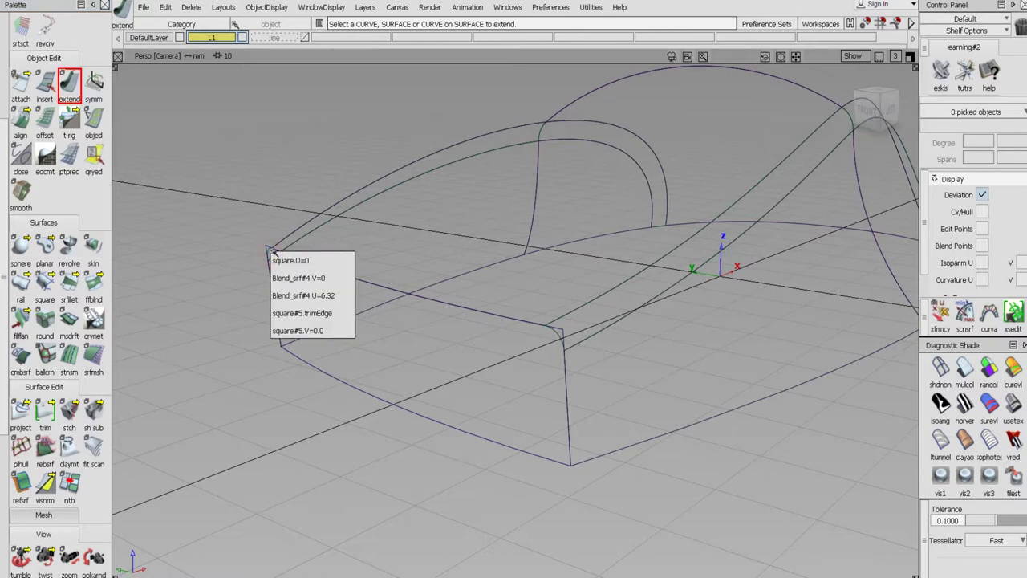
pyautogui.click(297, 278)
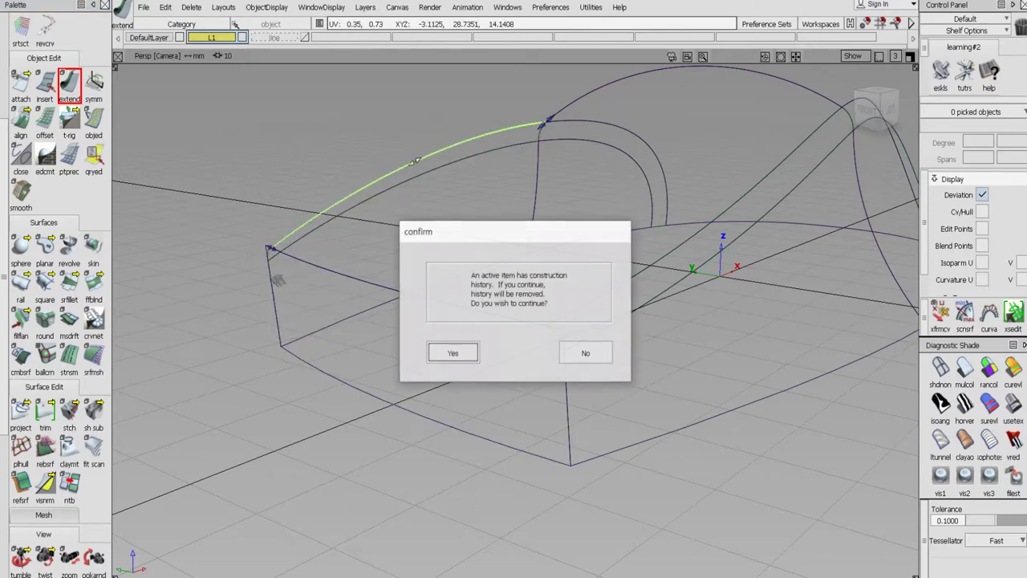
pyautogui.click(585, 354)
pyautogui.hotkey('shift', 'alt')
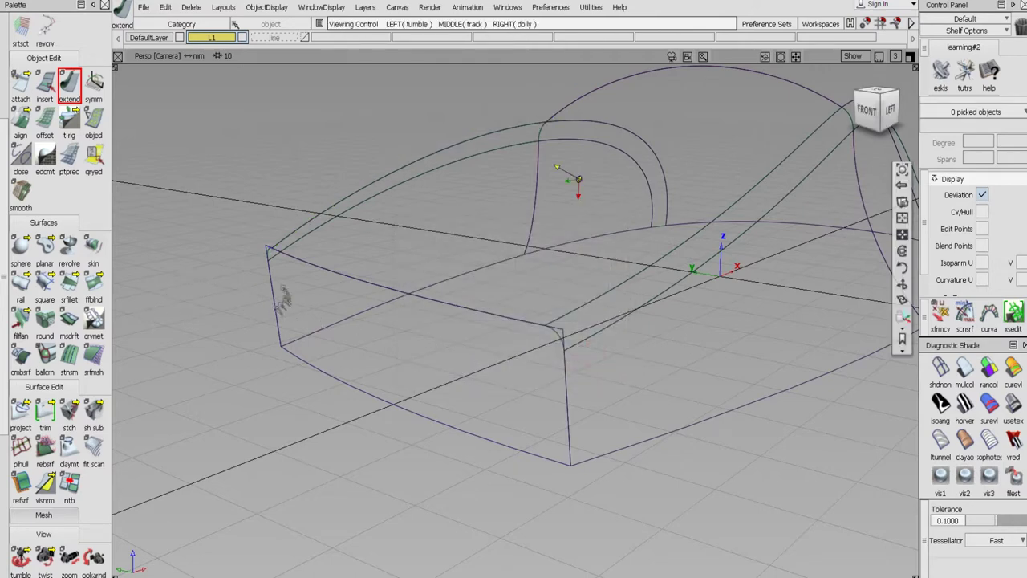
# Extend the right-side blend surface about 0.86 mm past the squared end, accepting the removal of its construction history
pyautogui.scroll(5, 267, 255)
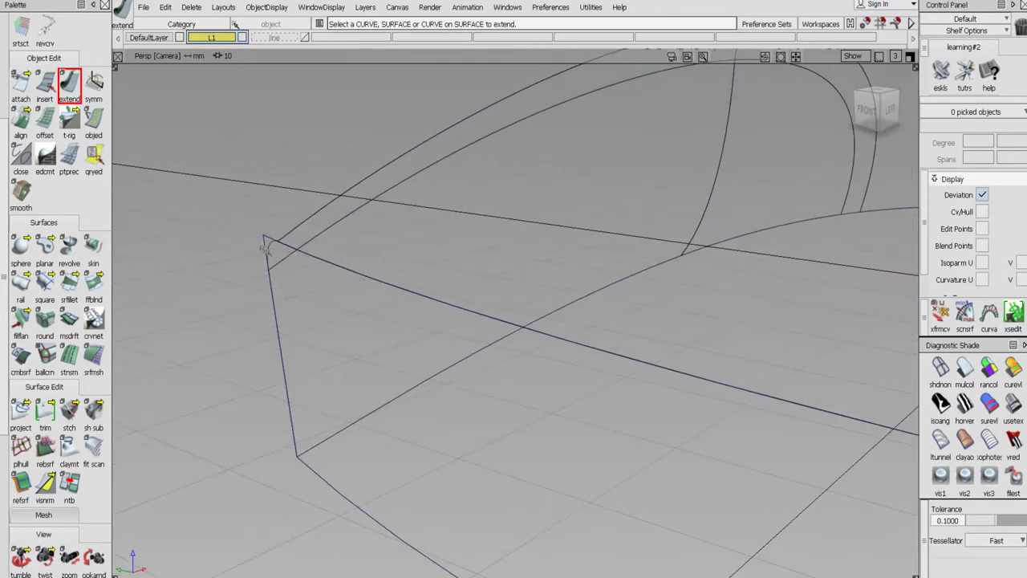
pyautogui.click(269, 245)
pyautogui.click(269, 244)
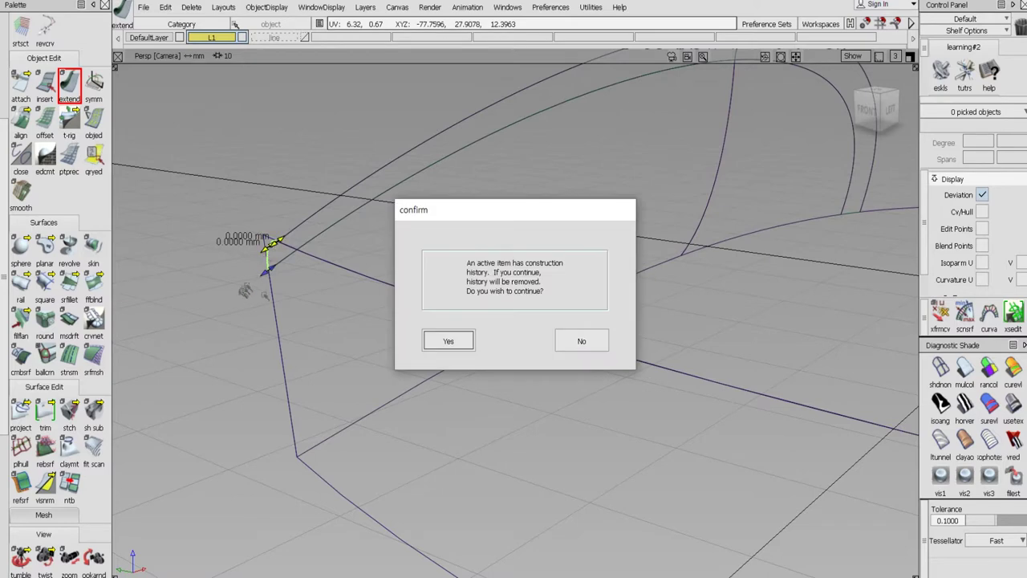
pyautogui.click(452, 340)
pyautogui.click(254, 356)
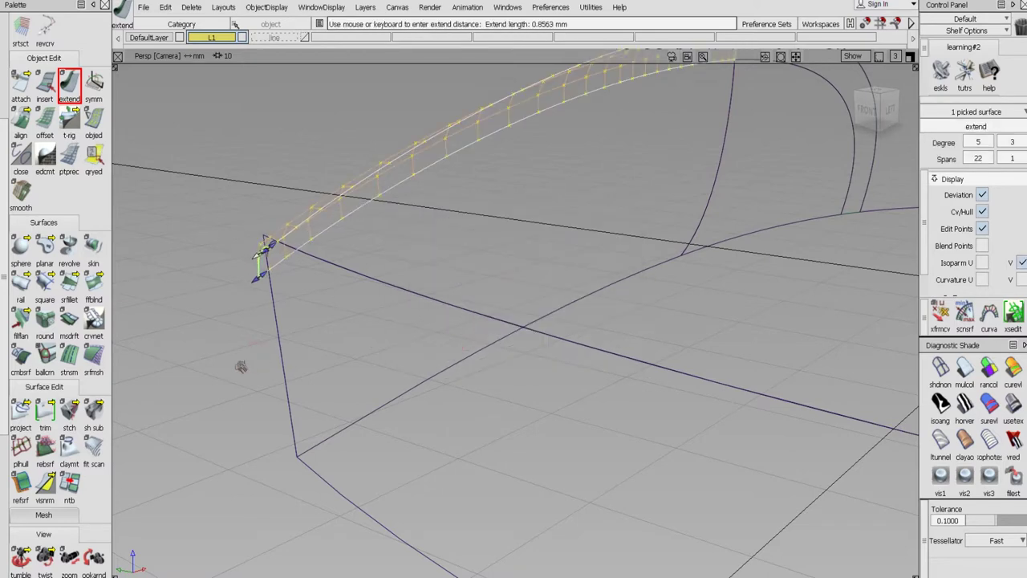
# Extend the left-side blend surface about 0.63 mm past the squared end face
pyautogui.keyDown('alt'); pyautogui.keyDown('shift'); pyautogui.moveTo(346, 434); pyautogui.dragTo(554, 406); pyautogui.keyUp('shift'); pyautogui.keyUp('alt')
pyautogui.click(531, 357)
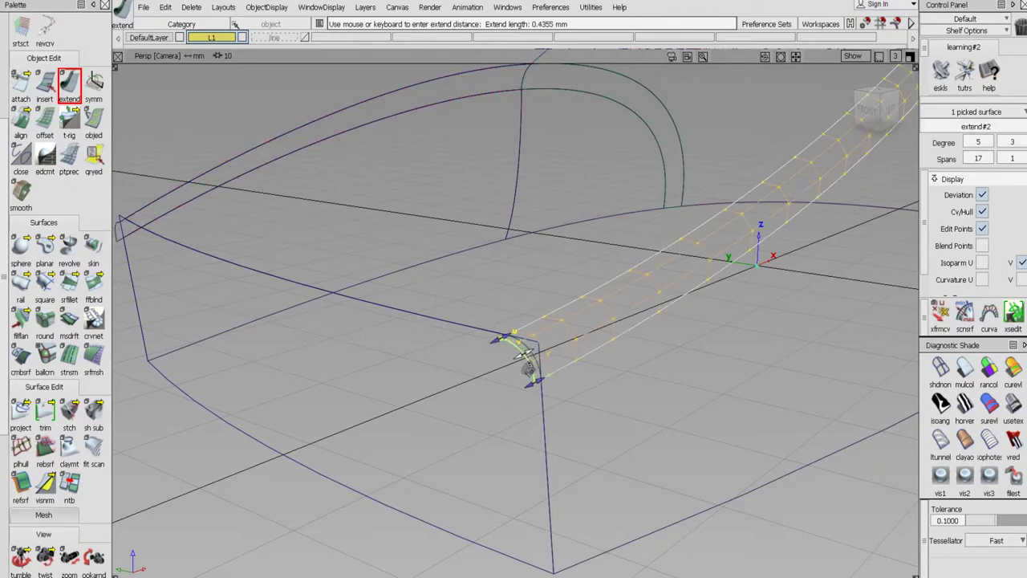
pyautogui.click(449, 343)
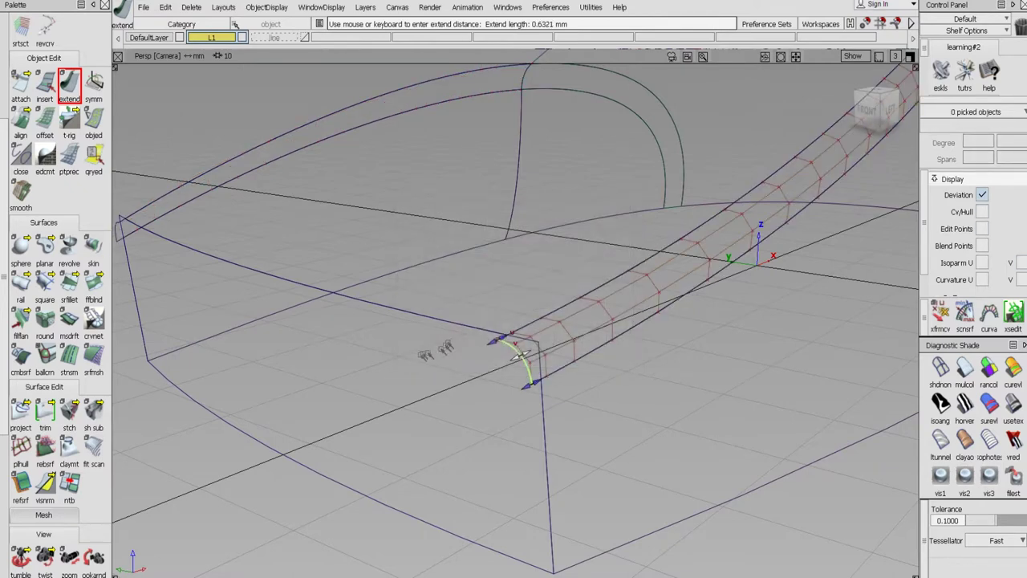
pyautogui.keyDown('alt'); pyautogui.keyDown('shift'); pyautogui.moveTo(431, 355); pyautogui.dragTo(470, 356); pyautogui.keyUp('shift'); pyautogui.keyUp('alt')
# Pick both extended blend surfaces and intersect them with the squared end face to create curves on the surfaces
pyautogui.scroll(5, 16, 68)
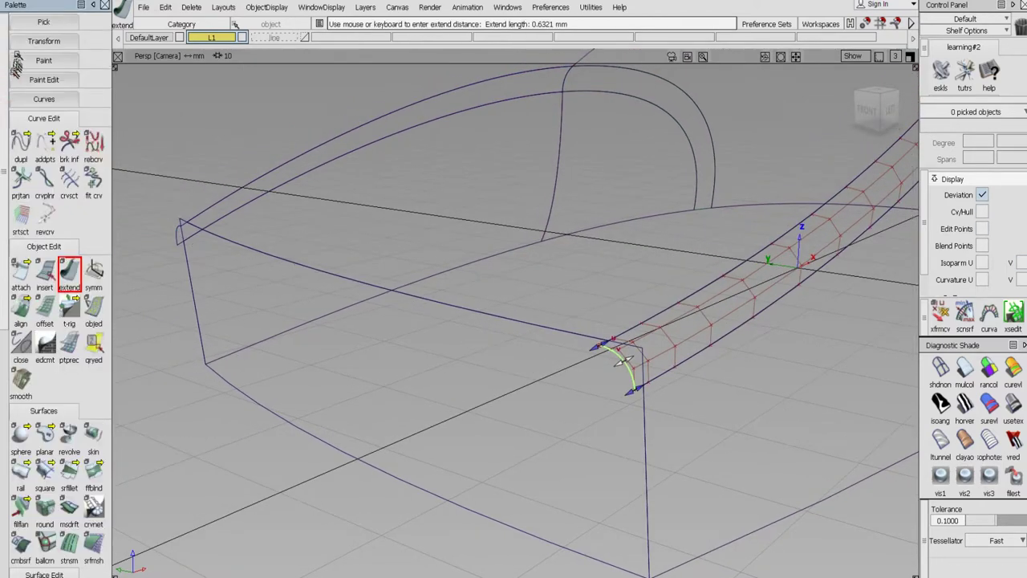
pyautogui.click(43, 22)
pyautogui.click(21, 49)
pyautogui.click(45, 49)
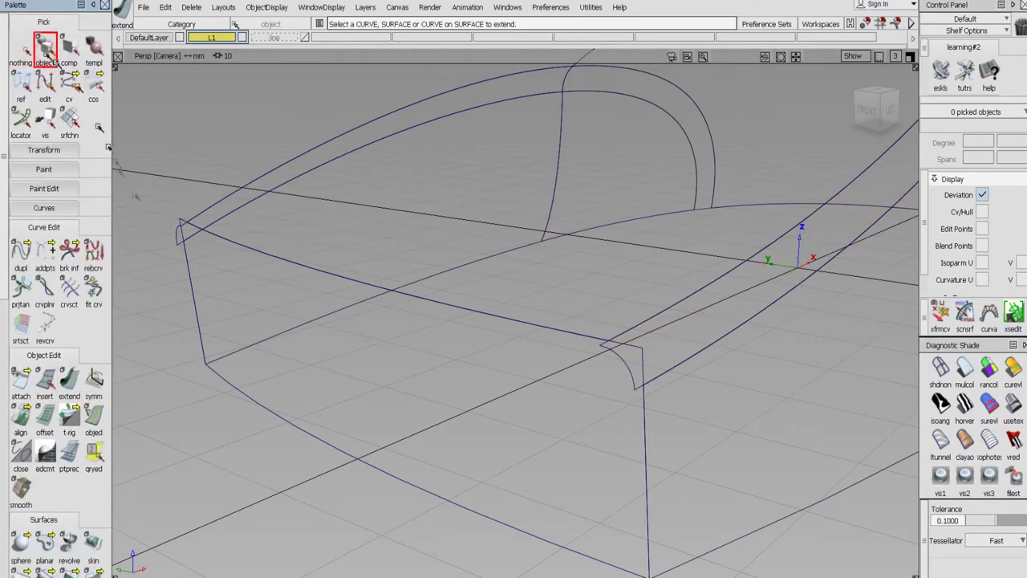
pyautogui.click(180, 234)
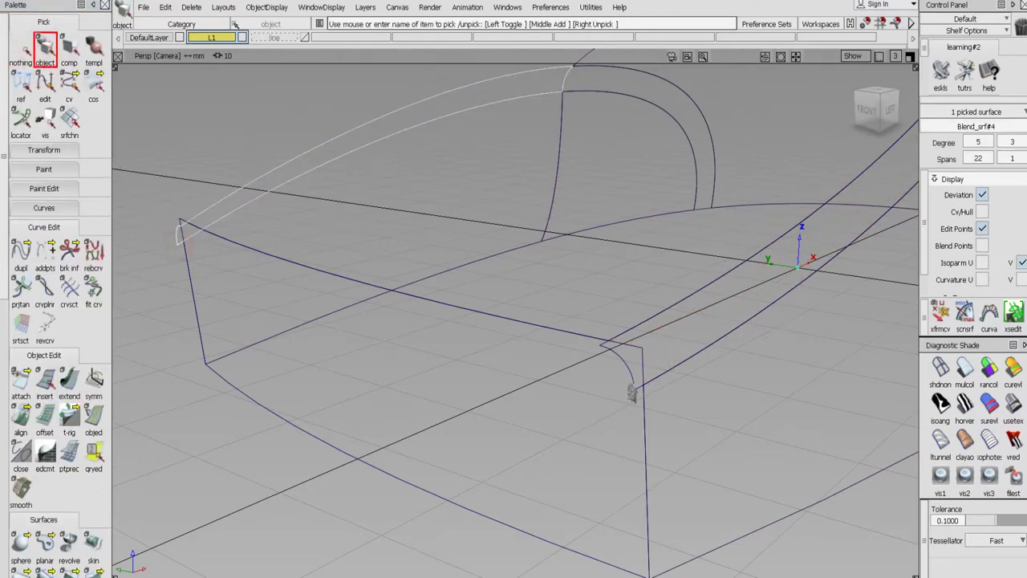
pyautogui.click(633, 383)
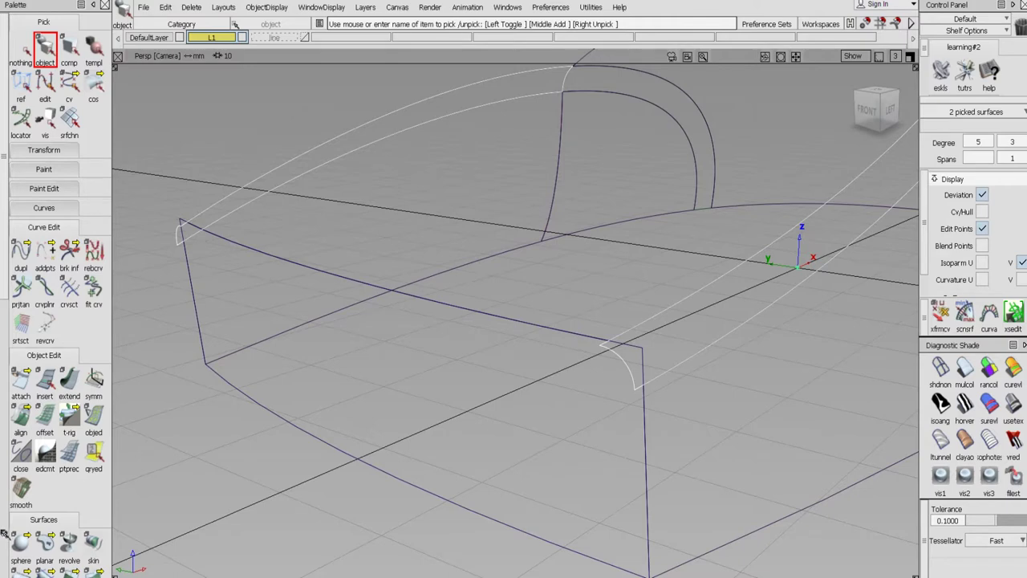
pyautogui.scroll(-10, 3, 534)
pyautogui.click(47, 154)
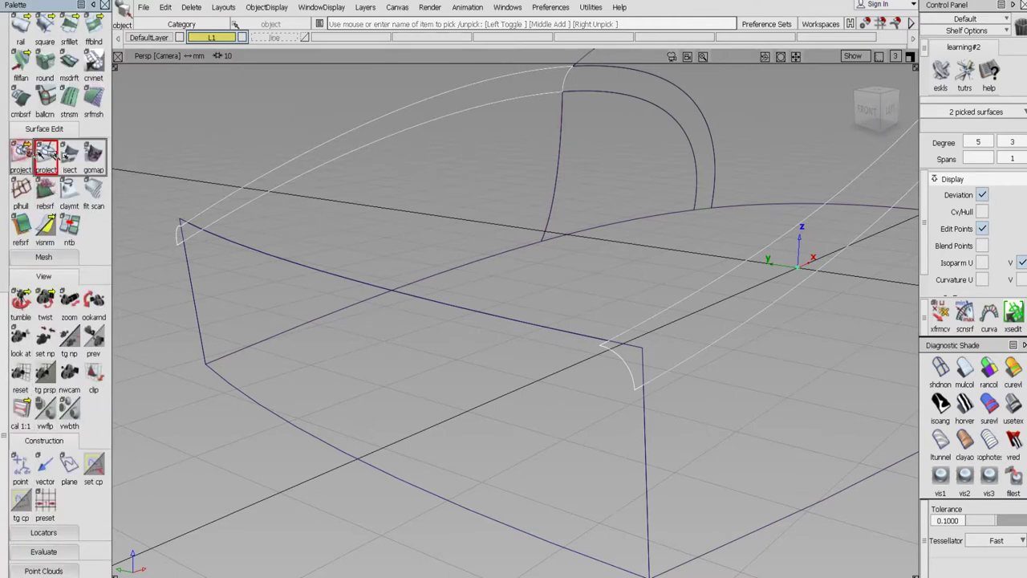
pyautogui.click(69, 154)
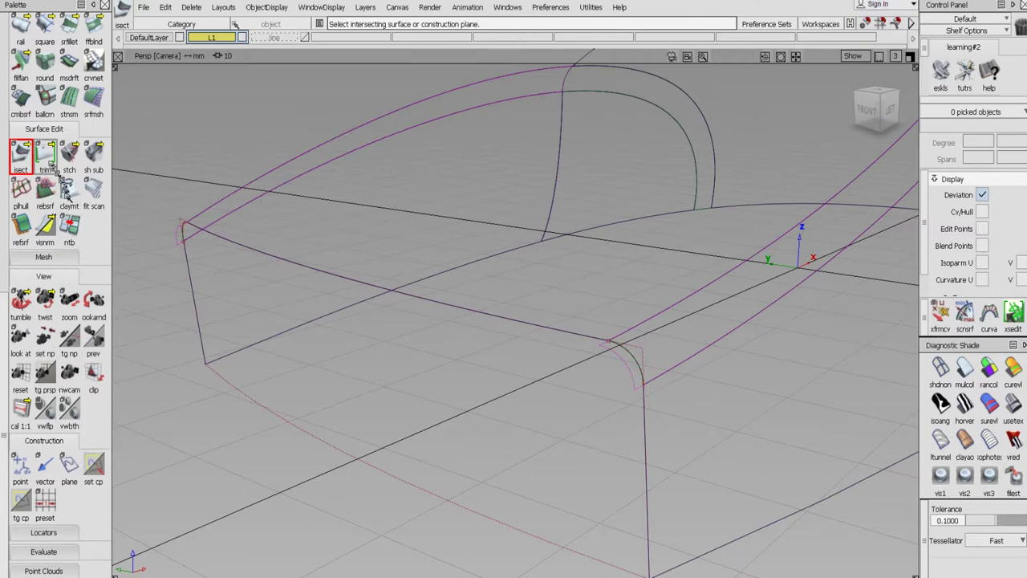
# Trim both extended blends and the squared end face along their intersection curves, keeping the body portions and removing the overhanging corners
pyautogui.click(46, 153)
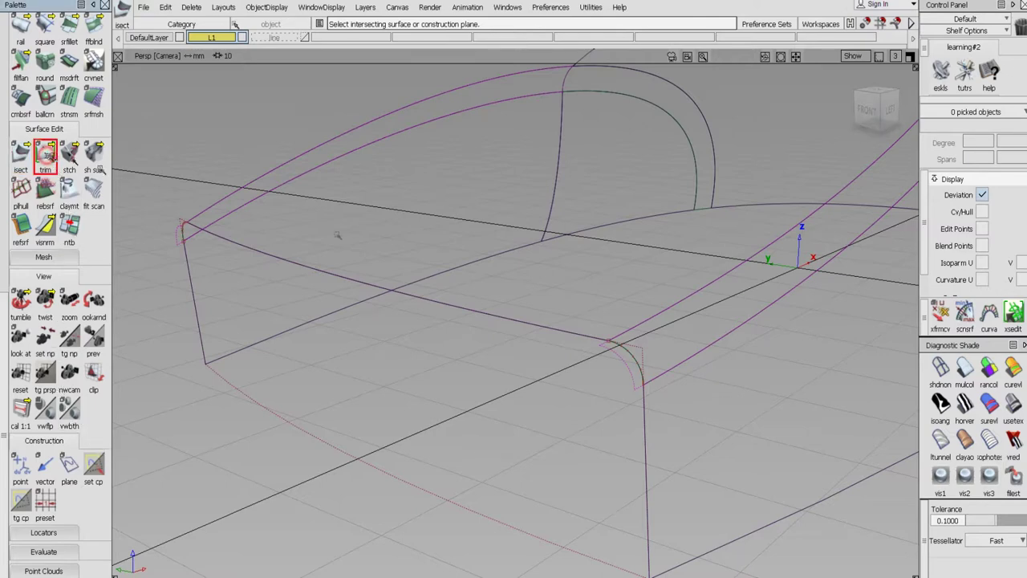
pyautogui.click(631, 370)
pyautogui.click(655, 351)
pyautogui.click(824, 562)
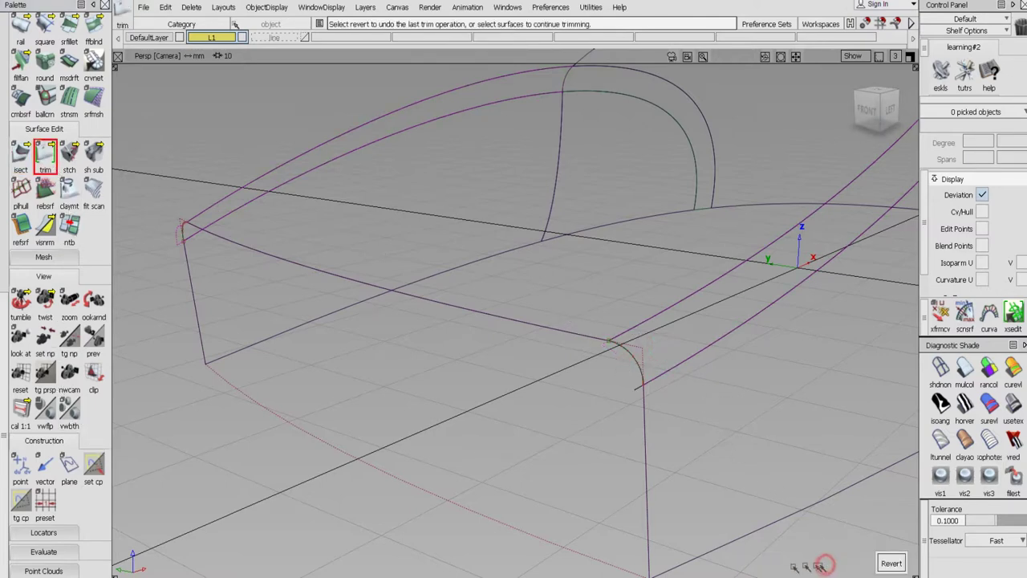
pyautogui.click(181, 243)
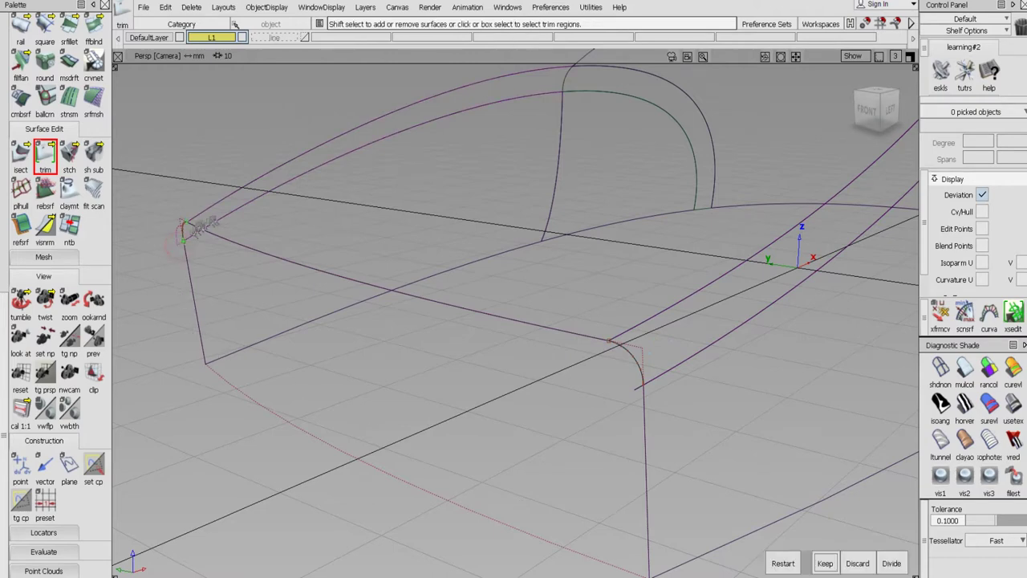
pyautogui.click(824, 562)
pyautogui.click(262, 305)
pyautogui.click(825, 563)
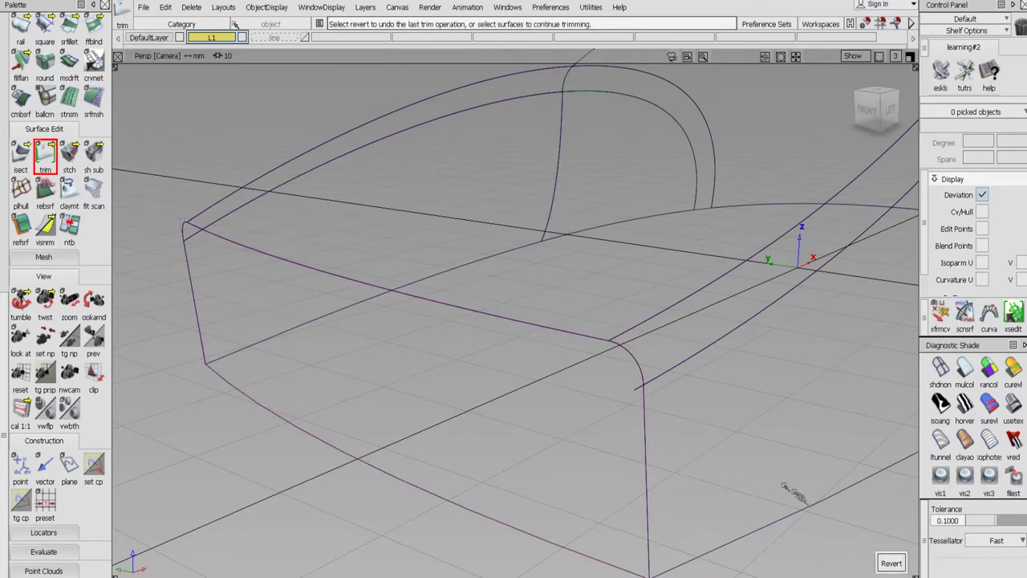
# Pick the near-side blend surface overhanging the squared end face and untrim it
pyautogui.hotkey('shift', 'alt')
pyautogui.keyDown('alt'); pyautogui.keyDown('shift'); pyautogui.click(641, 391); pyautogui.keyUp('shift'); pyautogui.keyUp('alt')
pyautogui.keyDown('alt'); pyautogui.keyDown('shift'); pyautogui.moveTo(672, 427); pyautogui.dragTo(695, 423, button='right'); pyautogui.keyUp('shift'); pyautogui.keyUp('alt')
pyautogui.scroll(10, 8, 52)
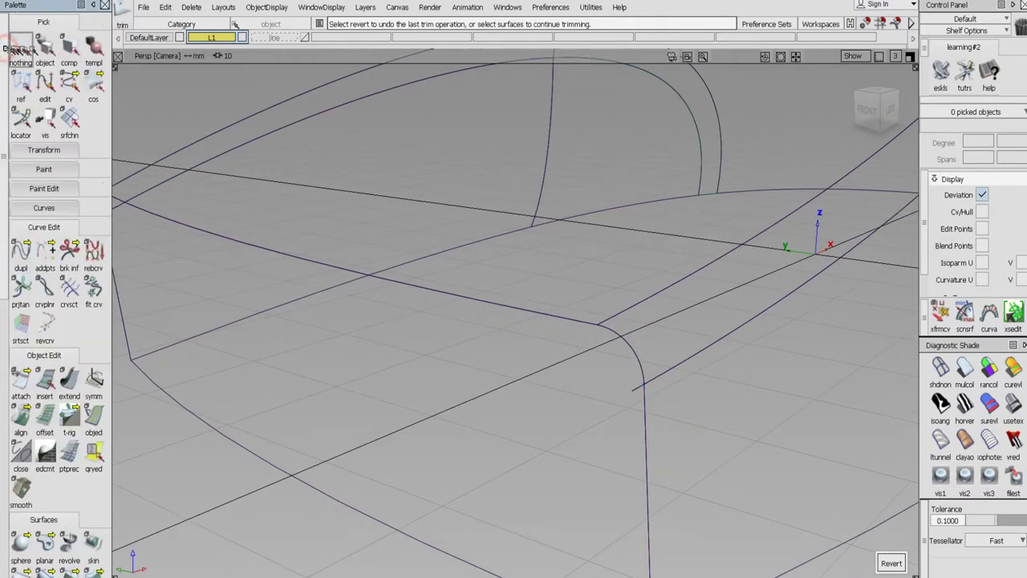
pyautogui.click(51, 51)
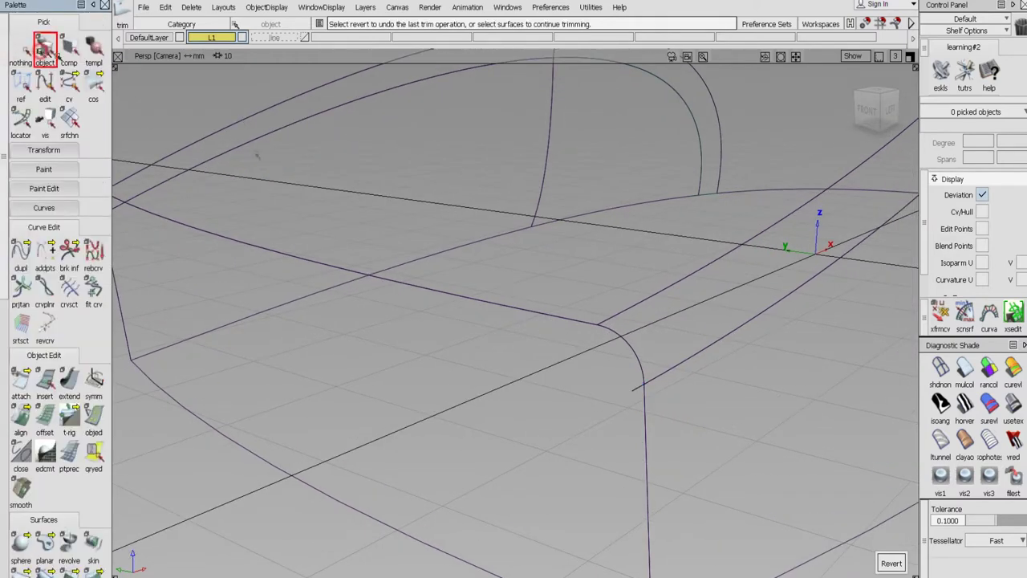
pyautogui.click(635, 389)
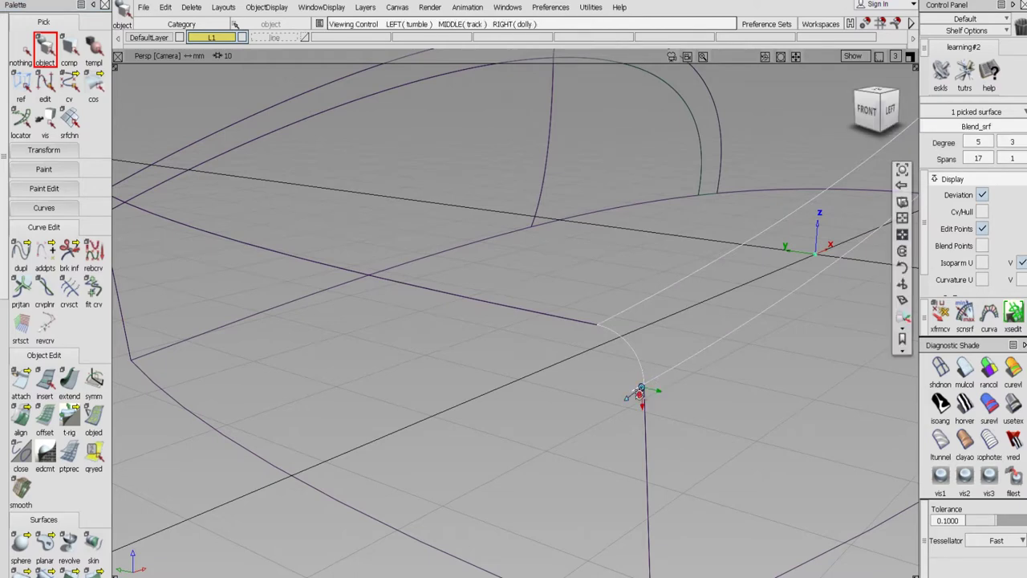
pyautogui.keyDown('alt'); pyautogui.keyDown('shift'); pyautogui.moveTo(642, 393); pyautogui.dragTo(506, 436); pyautogui.keyUp('shift'); pyautogui.keyUp('alt')
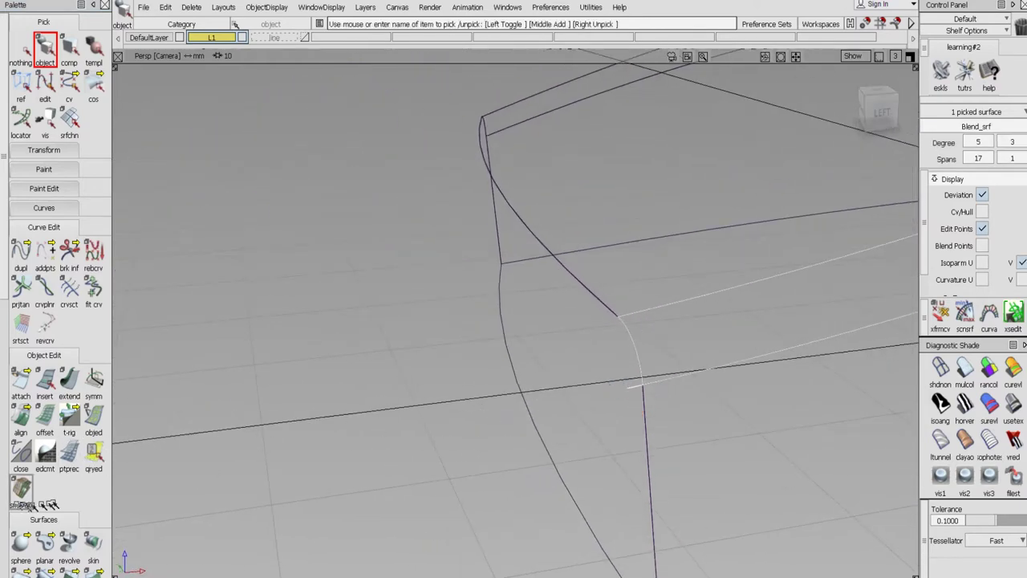
pyautogui.scroll(-8, 7, 499)
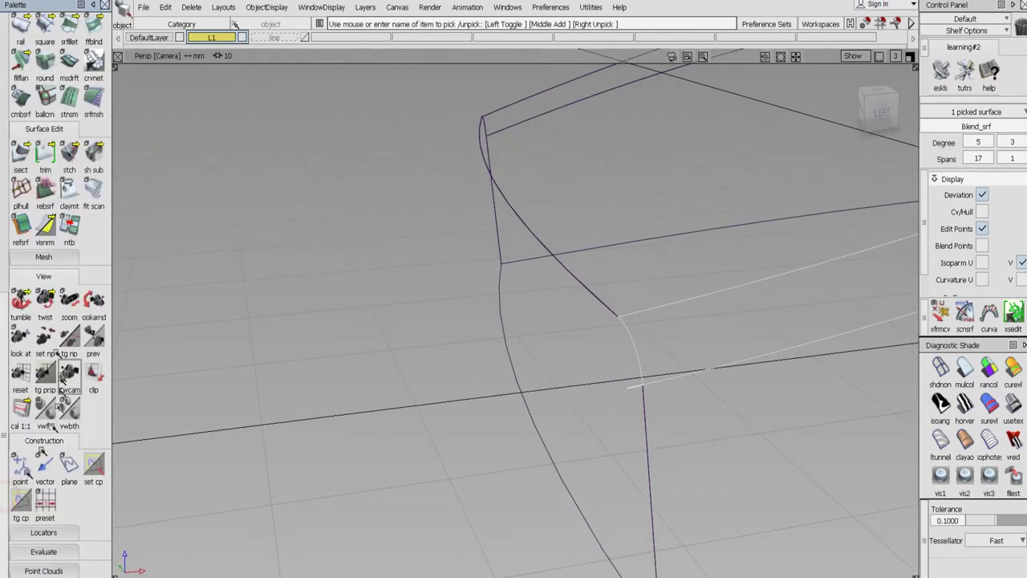
pyautogui.click(69, 161)
pyautogui.click(94, 156)
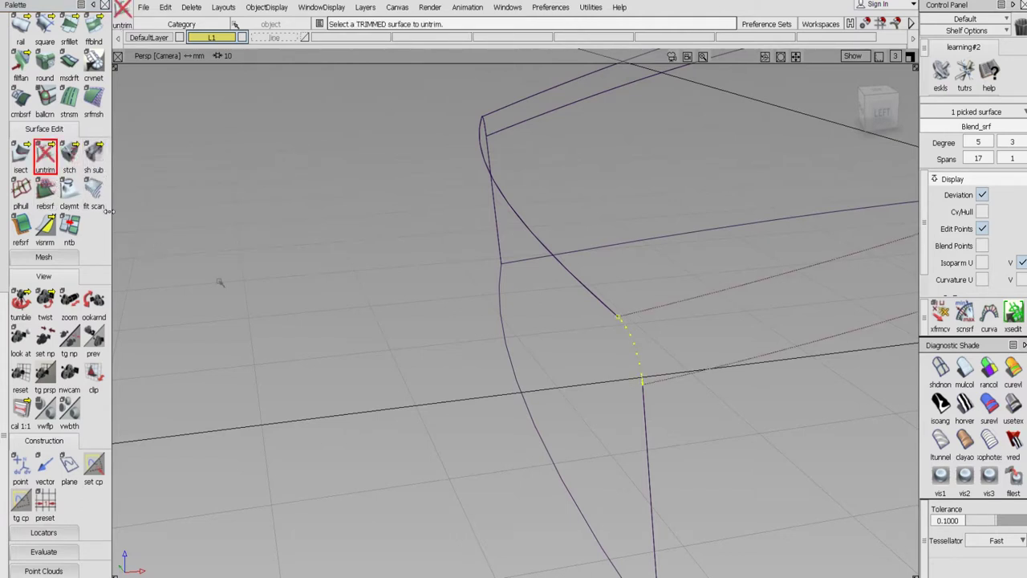
pyautogui.hotkey('shift', 'alt')
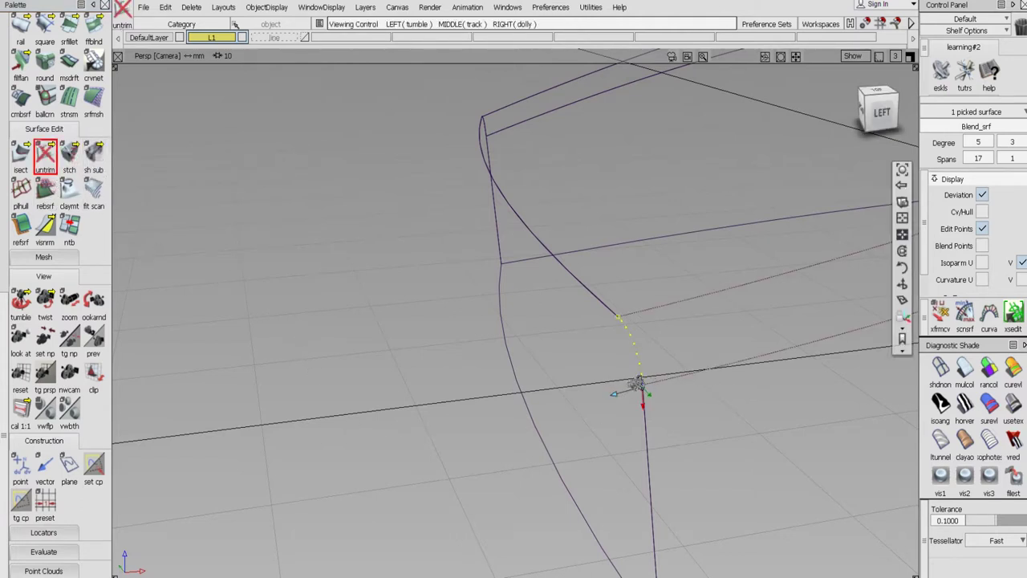
pyautogui.keyDown('alt'); pyautogui.keyDown('shift'); pyautogui.click(641, 375); pyautogui.keyUp('shift'); pyautogui.keyUp('alt')
pyautogui.keyDown('alt'); pyautogui.keyDown('shift'); pyautogui.moveTo(641, 375); pyautogui.dragTo(688, 400, button='right'); pyautogui.keyUp('shift'); pyautogui.keyUp('alt')
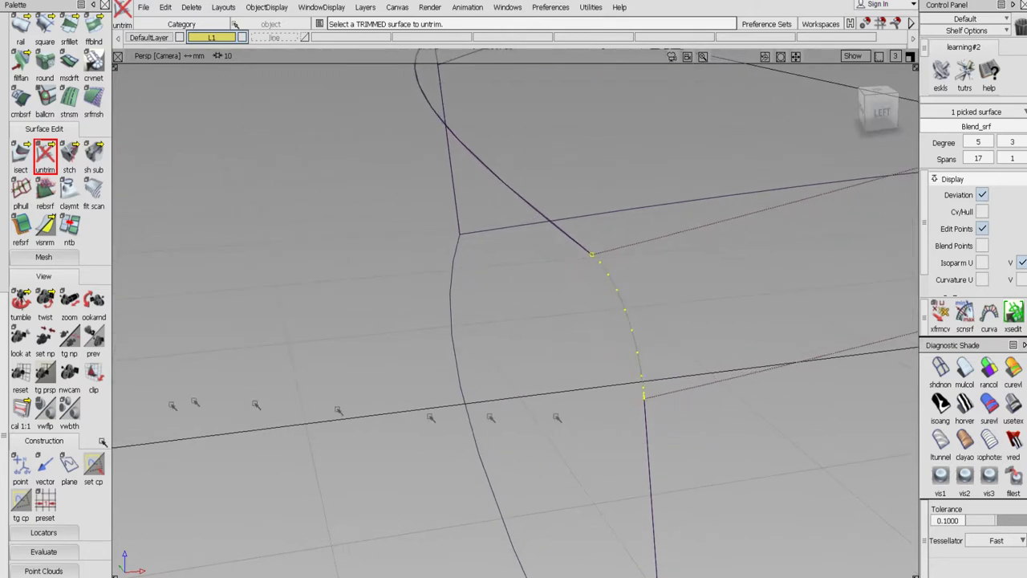
# Extend the curve on the untrimmed blend surface about 0.24 mm past its lower edge, accepting the removal of its construction history
pyautogui.scroll(5, 46, 256)
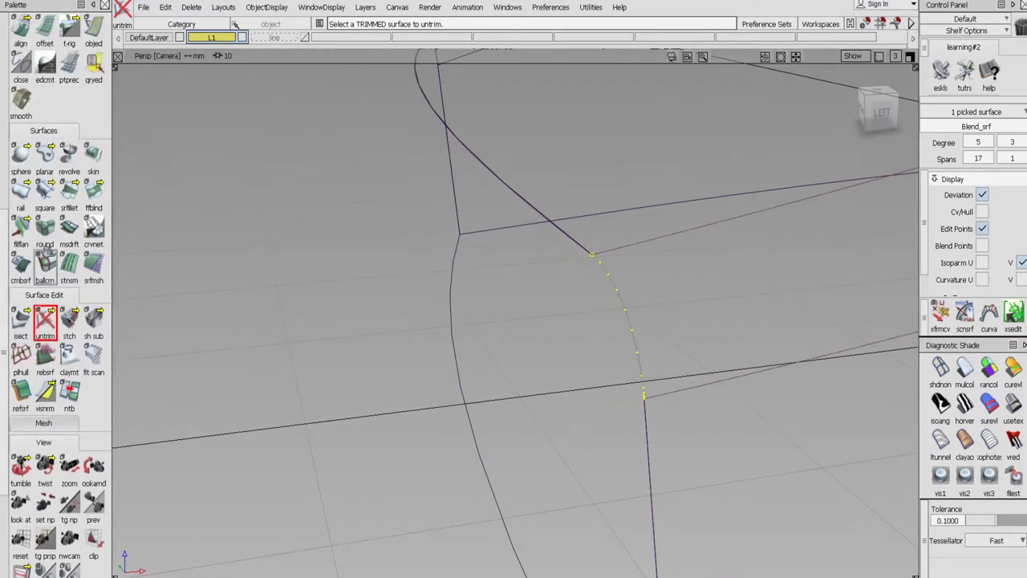
pyautogui.scroll(5, 46, 249)
pyautogui.click(69, 157)
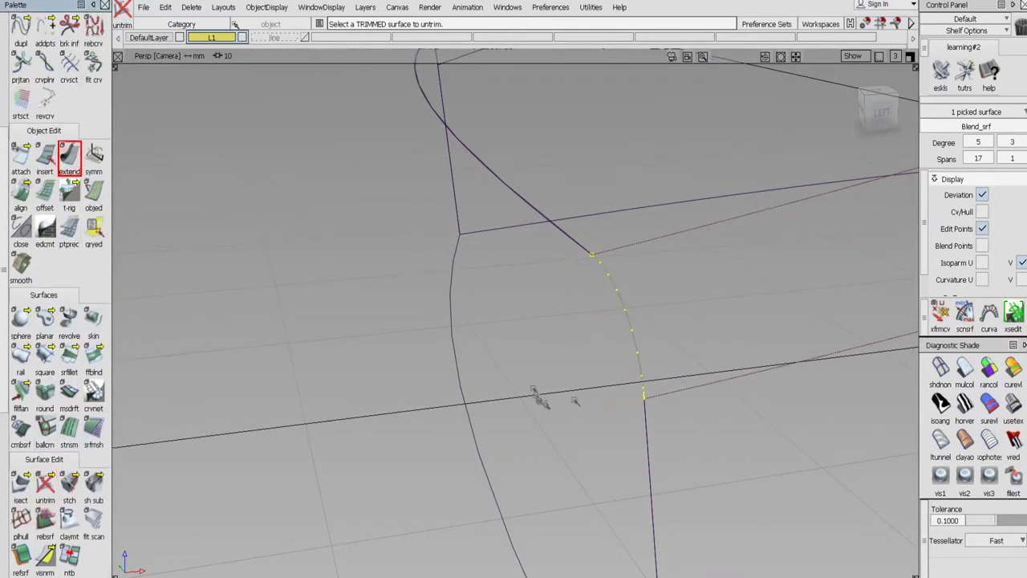
pyautogui.click(645, 389)
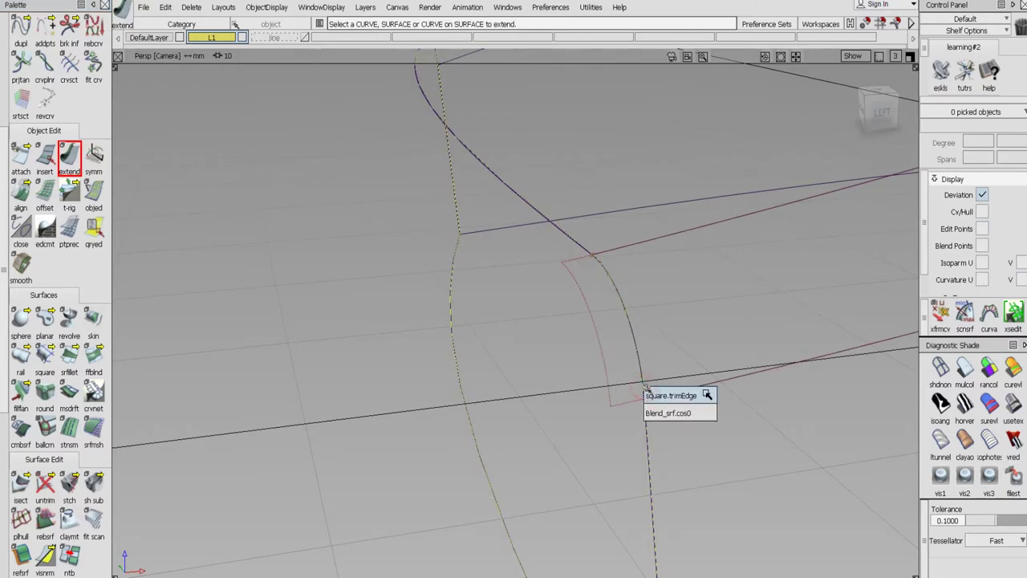
pyautogui.click(652, 413)
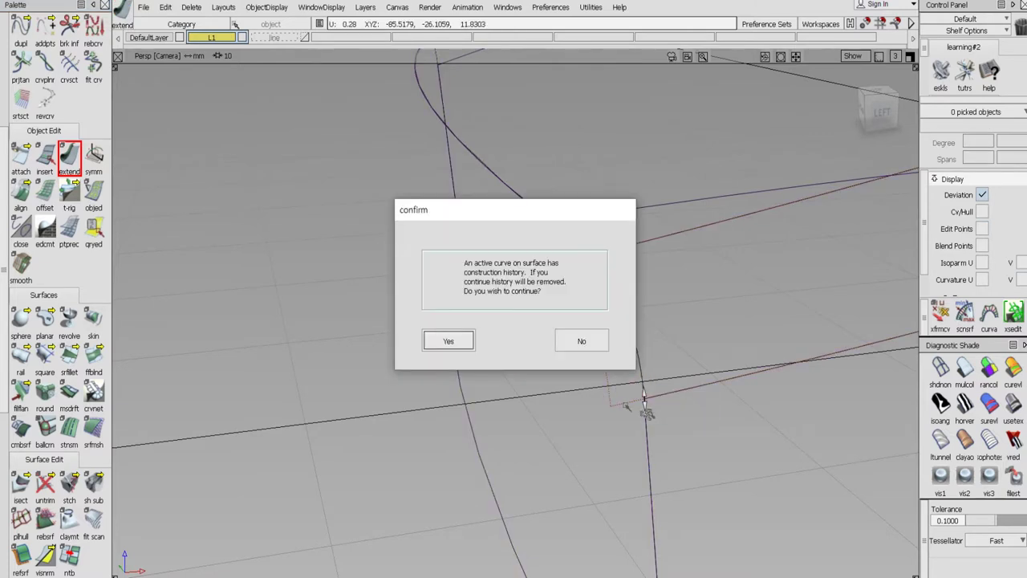
pyautogui.click(433, 341)
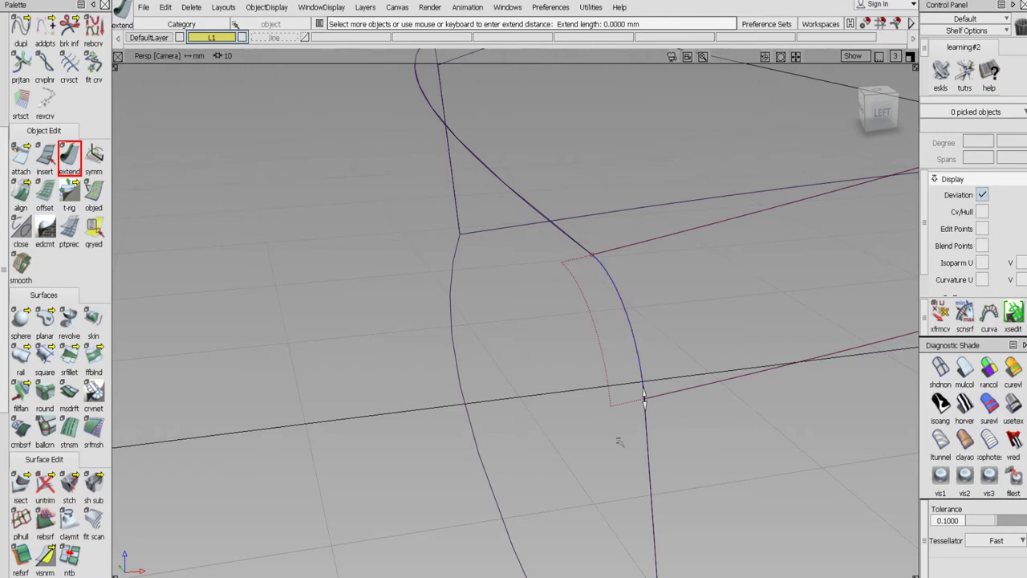
pyautogui.moveTo(620, 442); pyautogui.dragTo(618, 457)
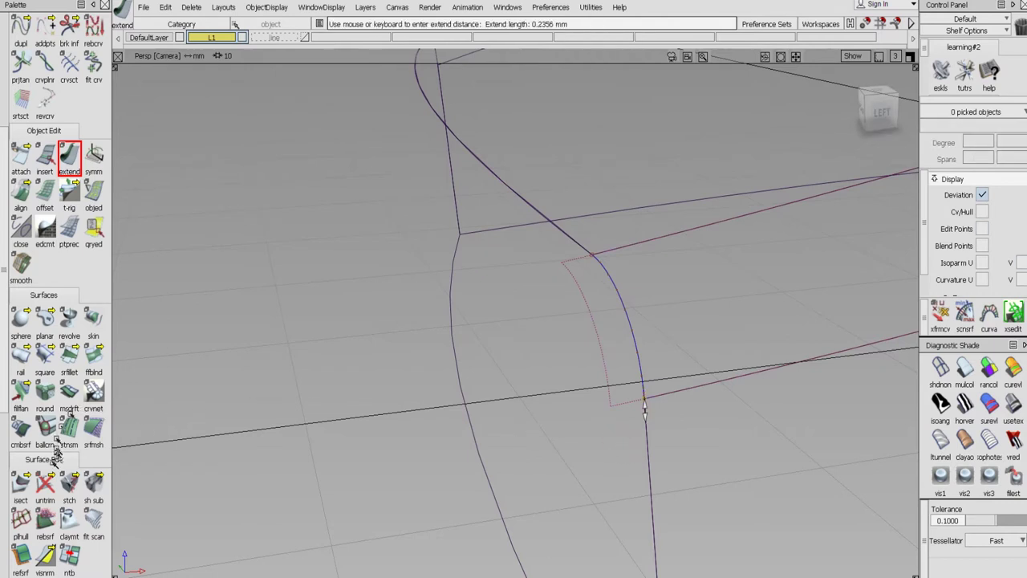
# Trim the near-side blend surface along the extended curve on surface, keeping the body portion
pyautogui.click(45, 485)
pyautogui.click(678, 319)
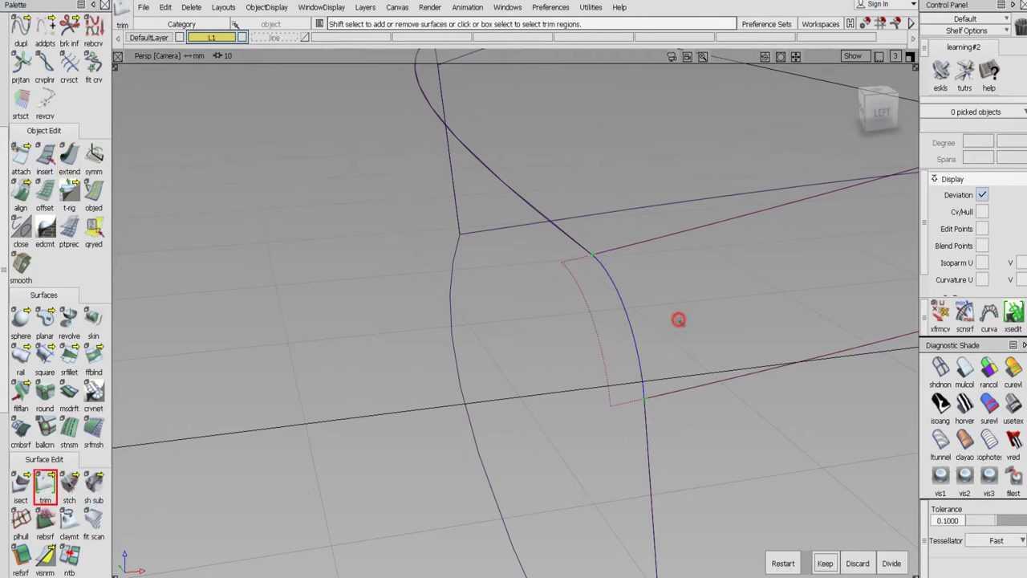
pyautogui.click(824, 563)
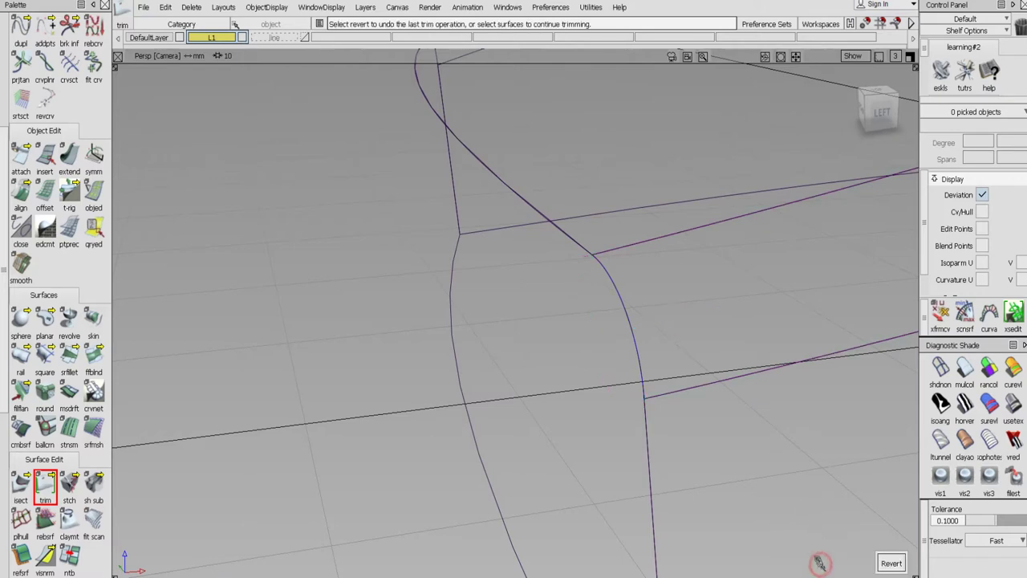
# Inspect the trimmed blend and the whole body in shaded display, and return to the unshaded wireframe
pyautogui.keyDown('alt'); pyautogui.keyDown('shift'); pyautogui.moveTo(632, 320); pyautogui.dragTo(684, 329); pyautogui.keyUp('shift'); pyautogui.keyUp('alt')
pyautogui.click(941, 475)
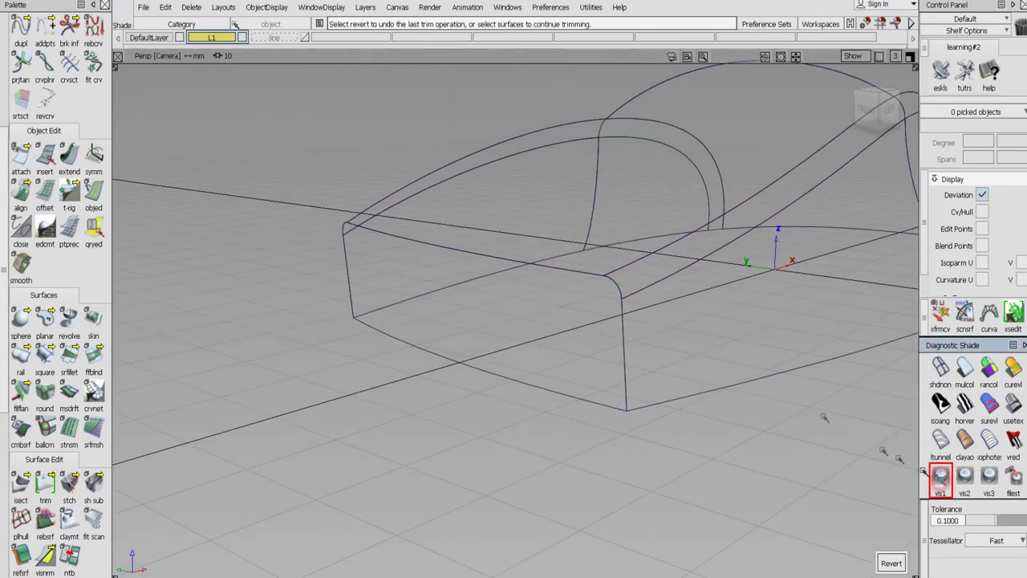
pyautogui.moveTo(757, 356)
pyautogui.keyDown('alt'); pyautogui.keyDown('shift'); pyautogui.mouseDown()
pyautogui.moveTo(624, 420)
pyautogui.moveTo(619, 457)
pyautogui.moveTo(576, 429)
pyautogui.mouseUp(); pyautogui.keyUp('shift'); pyautogui.keyUp('alt')
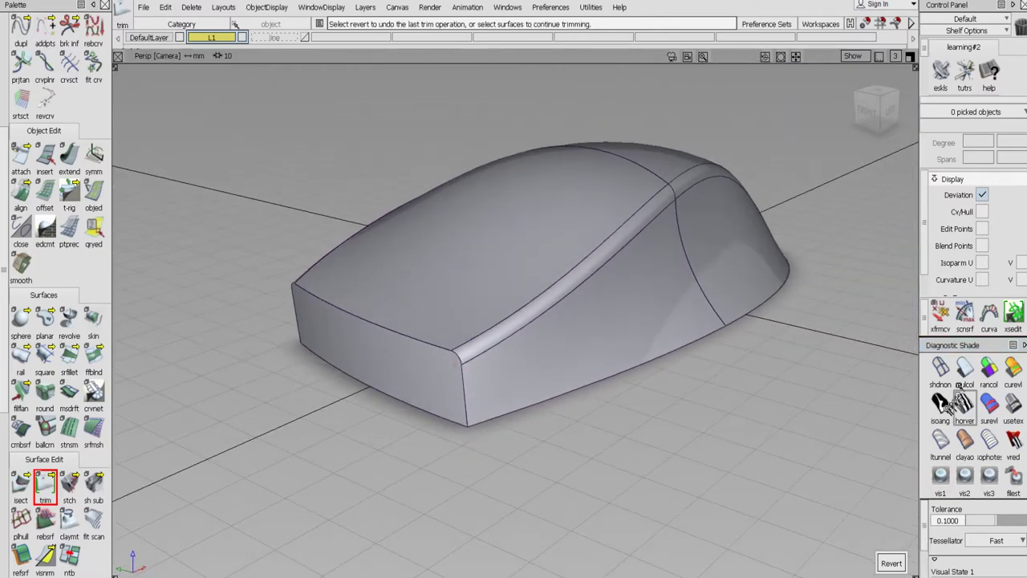
pyautogui.click(941, 368)
pyautogui.keyDown('alt'); pyautogui.keyDown('shift'); pyautogui.moveTo(751, 412); pyautogui.dragTo(671, 436); pyautogui.keyUp('shift'); pyautogui.keyUp('alt')
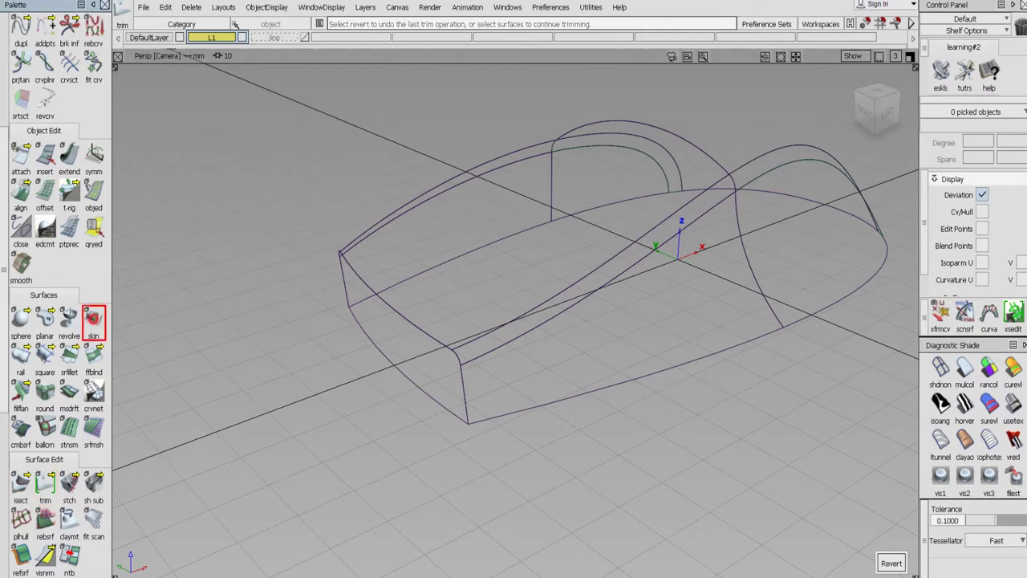
# Skin a flat bottom surface between the lower edges of the two side surfaces, and delete the locators
pyautogui.click(93, 321)
pyautogui.click(404, 281)
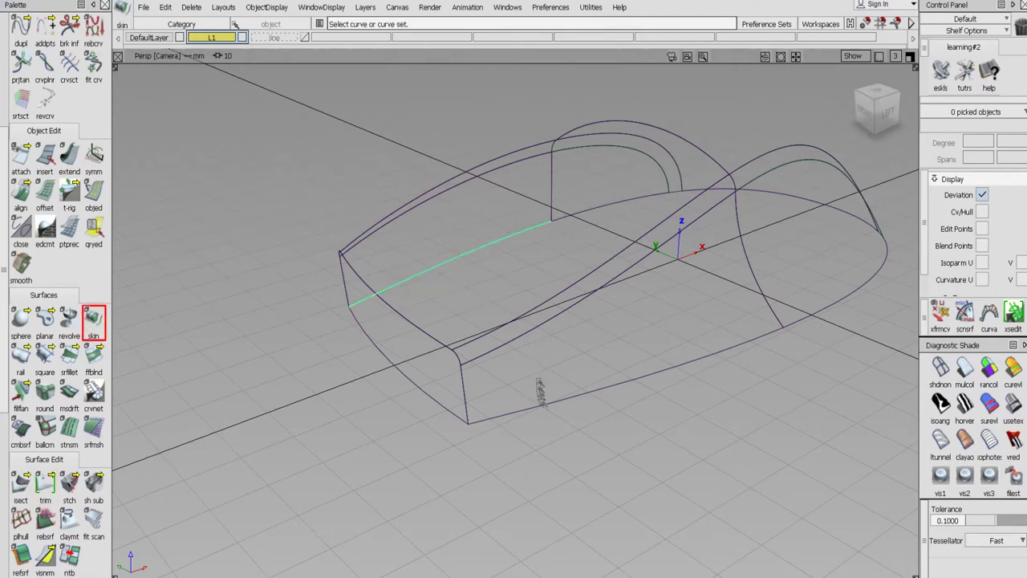
pyautogui.click(542, 403)
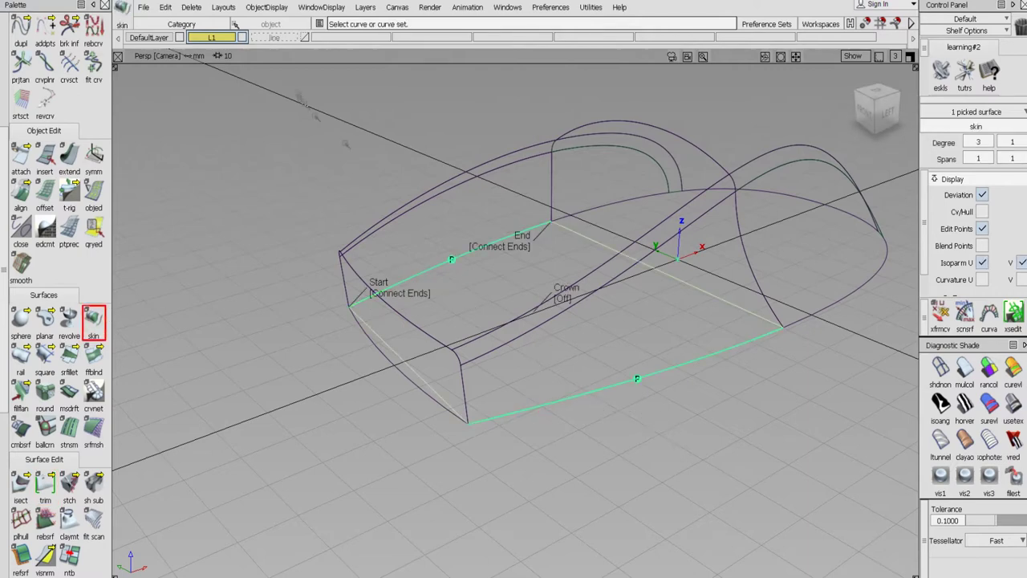
pyautogui.click(190, 8)
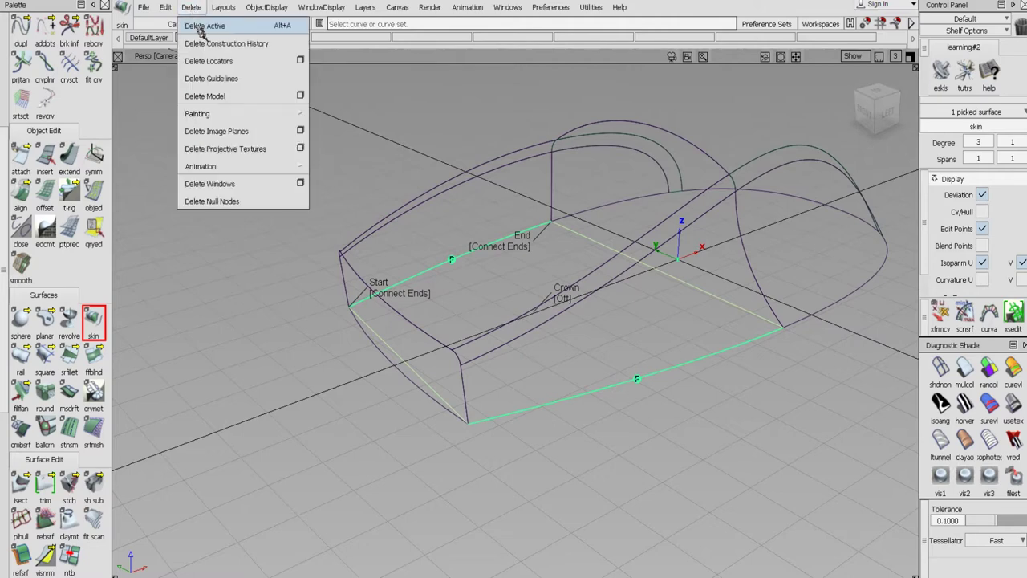
pyautogui.click(205, 61)
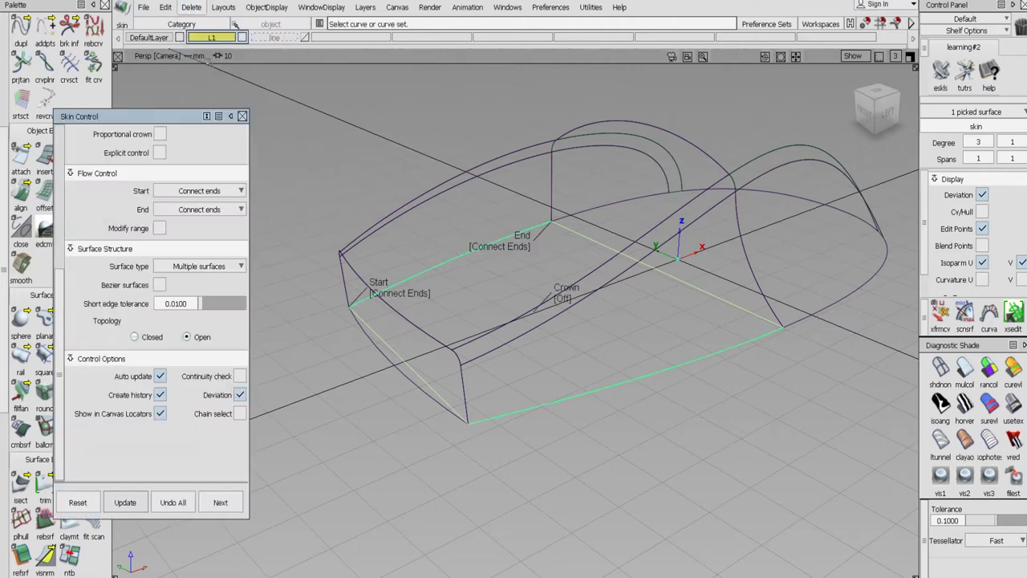
pyautogui.click(242, 116)
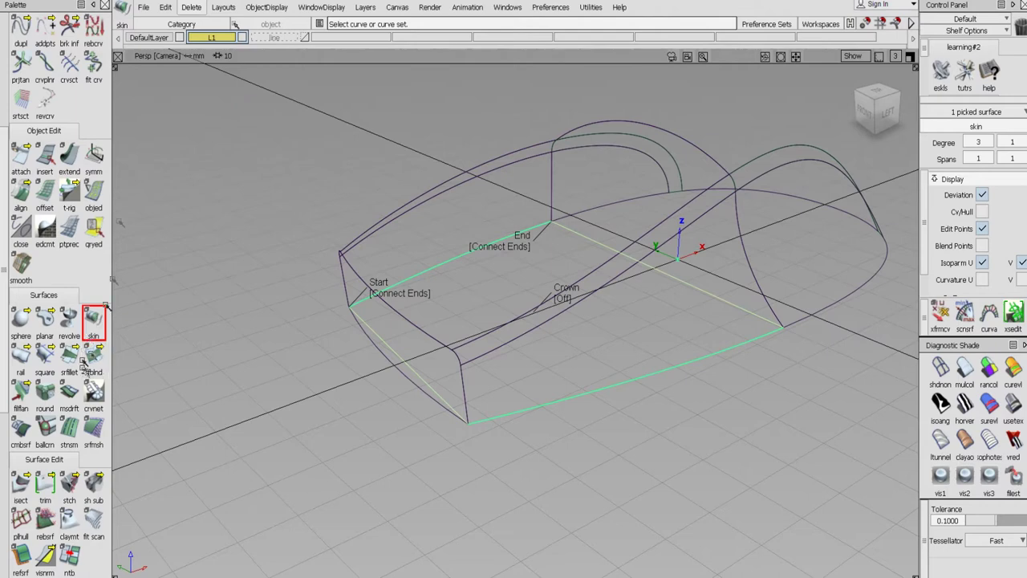
# Extend the bottom skin about 5.4 mm beyond the squared end face with the Extrapolate type, accepting the removal of its construction history
pyautogui.doubleClick(69, 158)
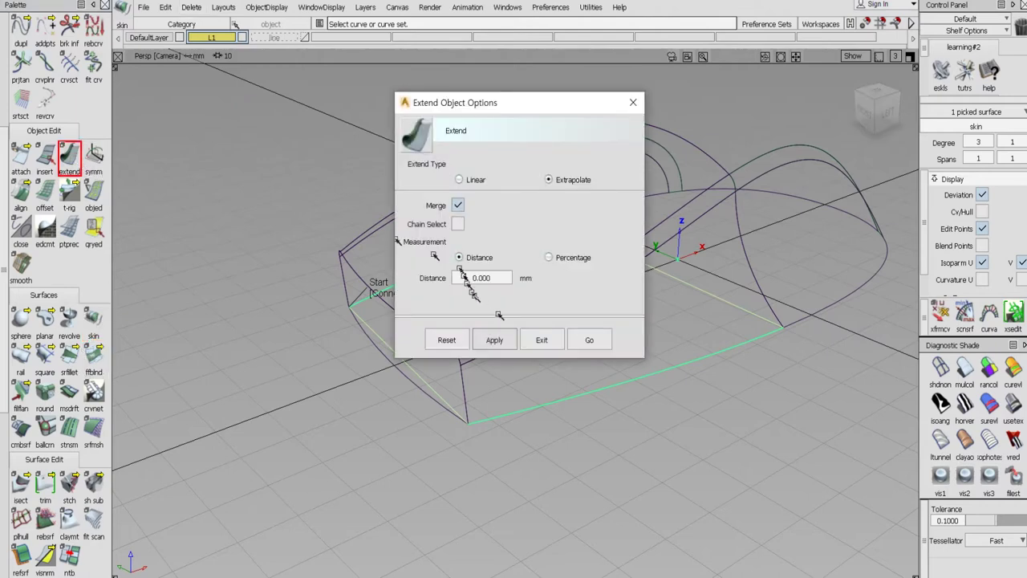
pyautogui.click(589, 341)
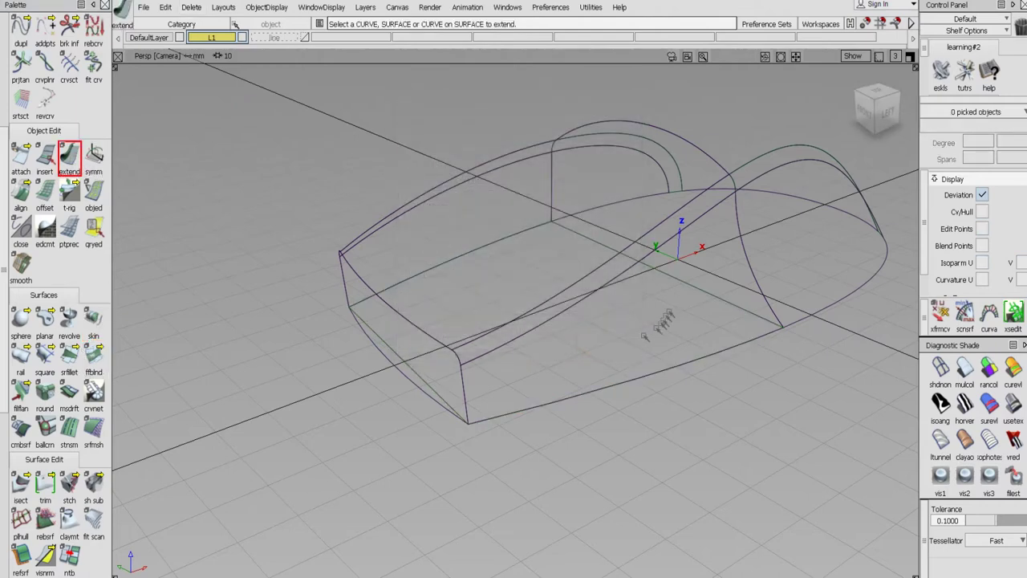
pyautogui.keyDown('alt'); pyautogui.keyDown('shift'); pyautogui.moveTo(675, 296); pyautogui.dragTo(679, 298, button='right'); pyautogui.keyUp('shift'); pyautogui.keyUp('alt')
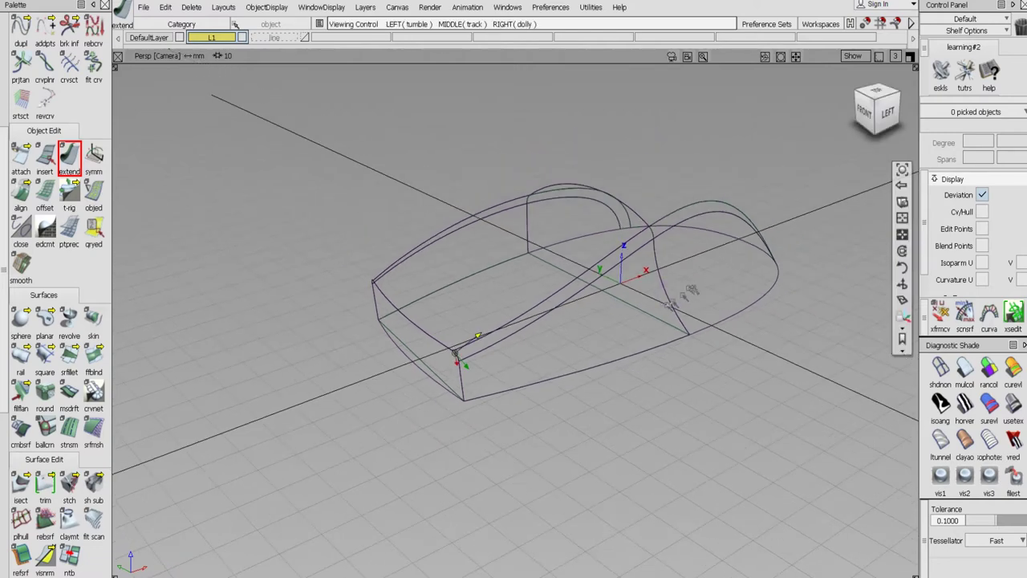
pyautogui.keyDown('alt'); pyautogui.keyDown('shift'); pyautogui.moveTo(679, 295); pyautogui.dragTo(602, 320, button='middle'); pyautogui.keyUp('shift'); pyautogui.keyUp('alt')
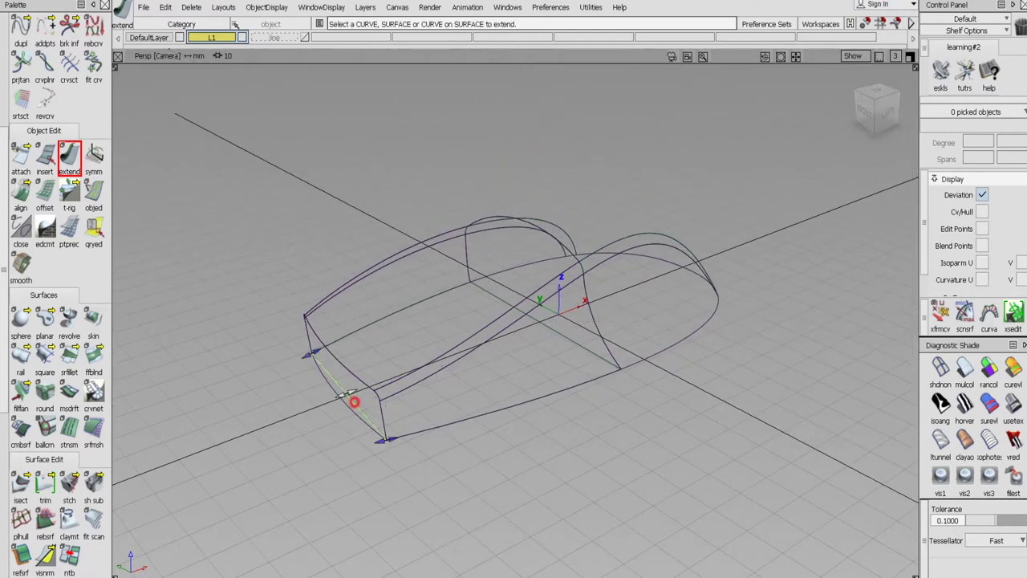
pyautogui.click(353, 401)
pyautogui.click(447, 341)
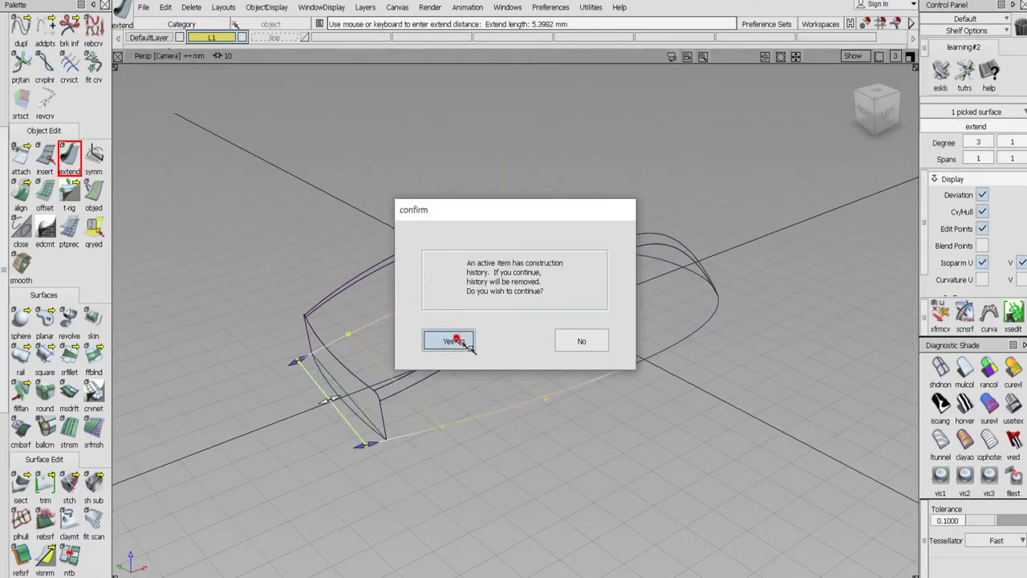
# Extend the bottom skin's two long edges past the side surfaces, about 2.93 mm on the far side and 3.37 mm on the near side
pyautogui.click(363, 332)
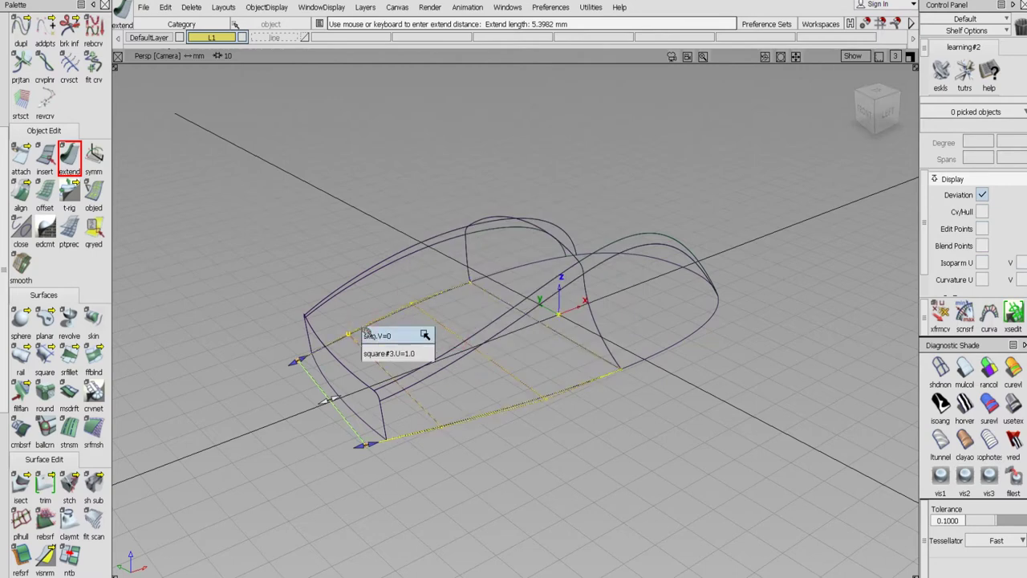
pyautogui.click(376, 337)
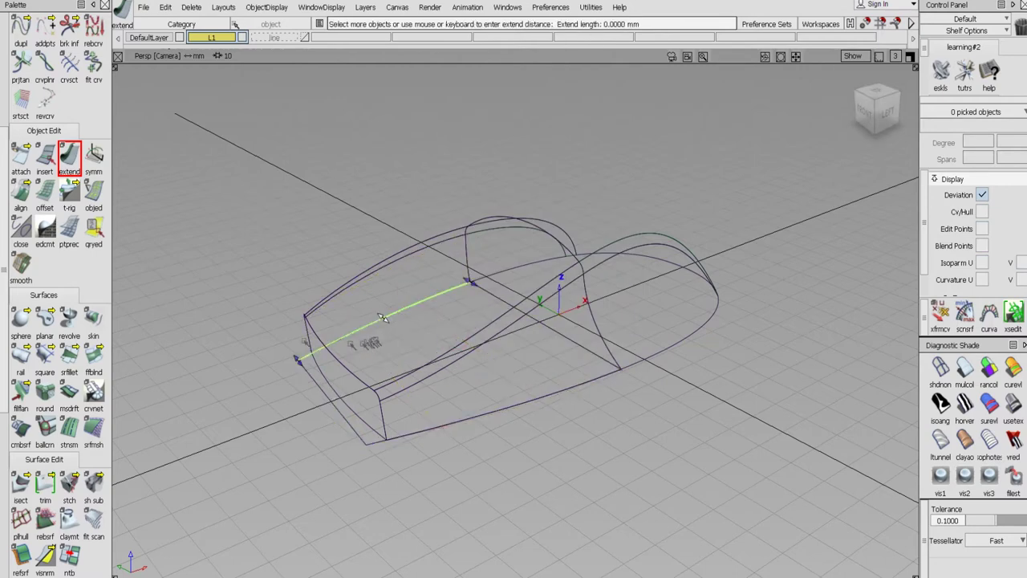
pyautogui.moveTo(274, 338); pyautogui.dragTo(268, 328)
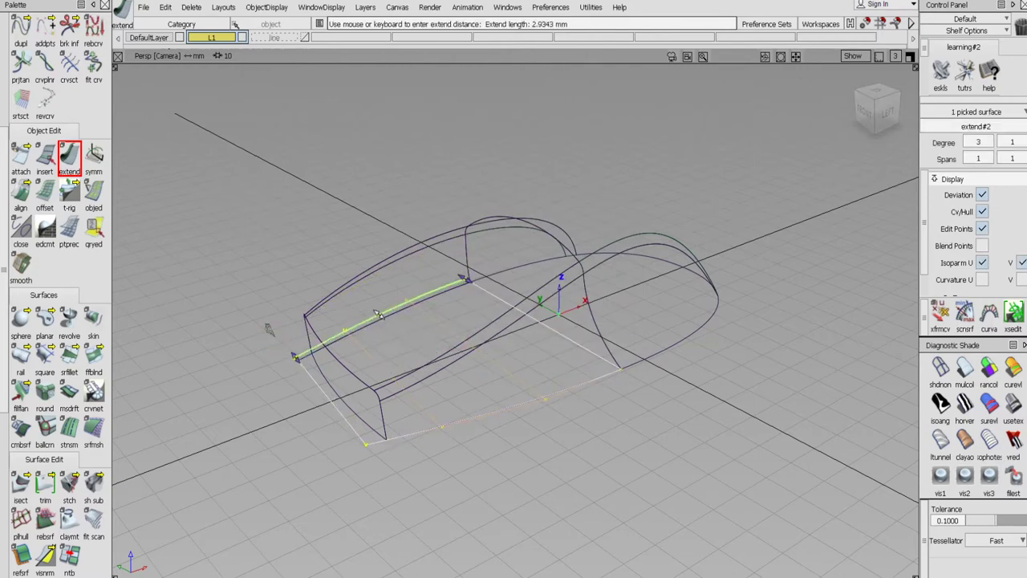
pyautogui.click(431, 435)
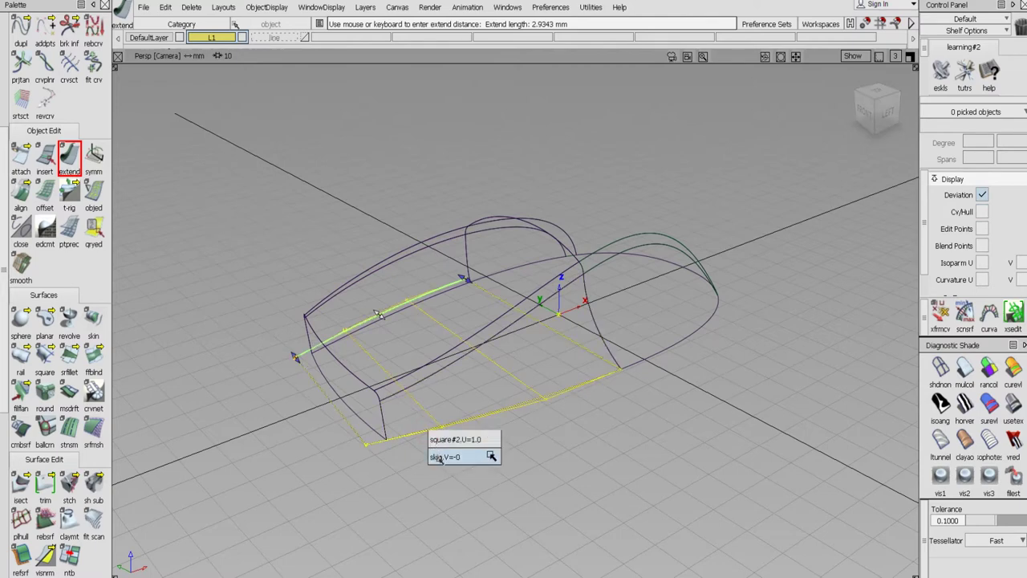
pyautogui.click(439, 458)
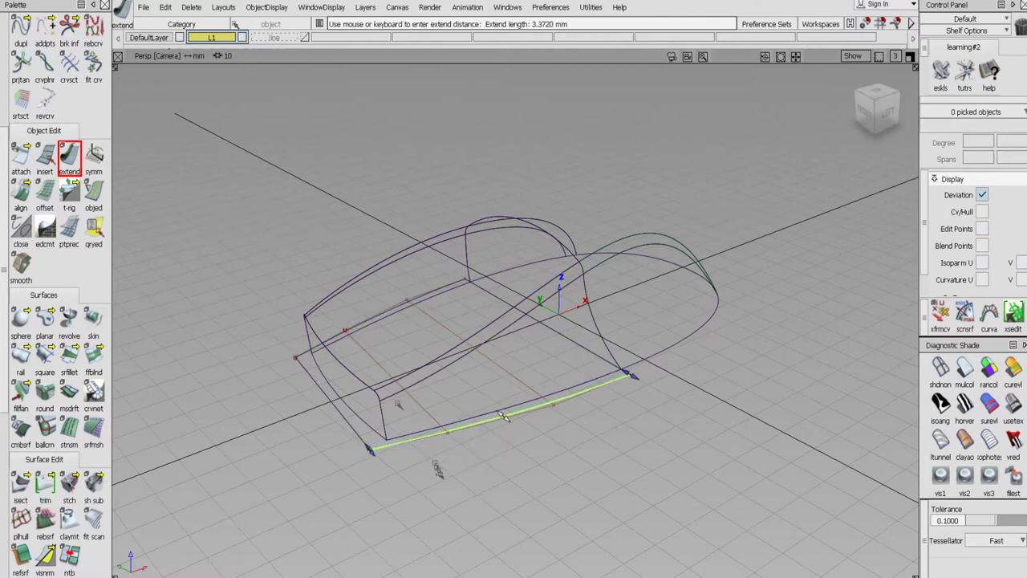
pyautogui.scroll(5, 40, 65)
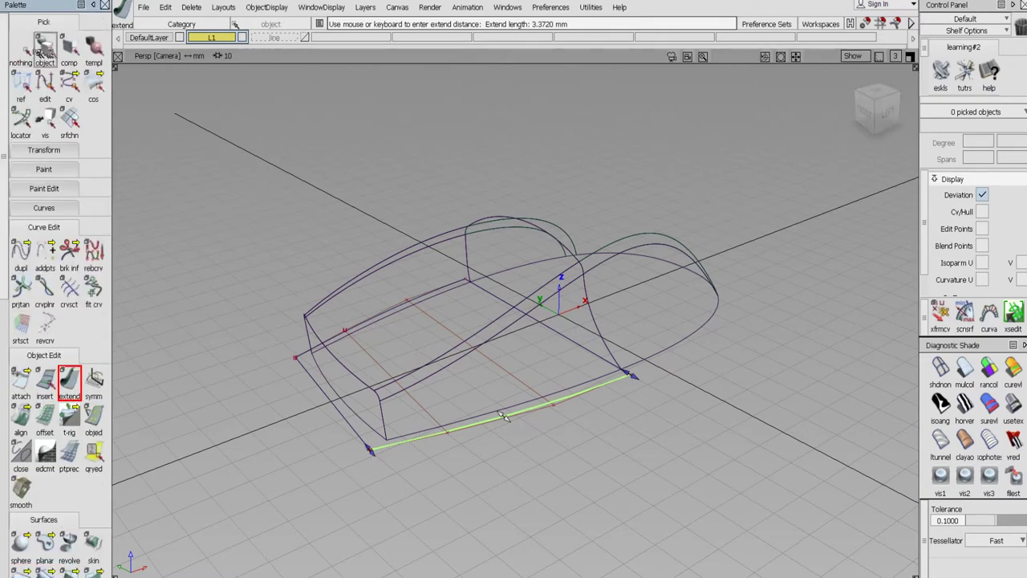
# Extend the bottom skin's edge opposite the squared end by about 53.9 mm with the Extrapolate type and Merge on
pyautogui.click(45, 51)
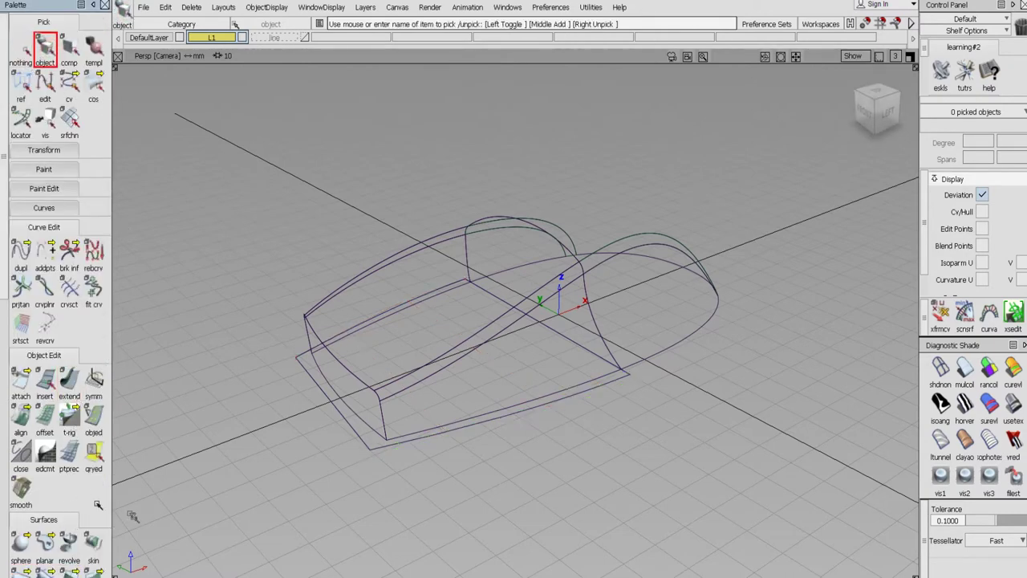
pyautogui.scroll(-4, 77, 498)
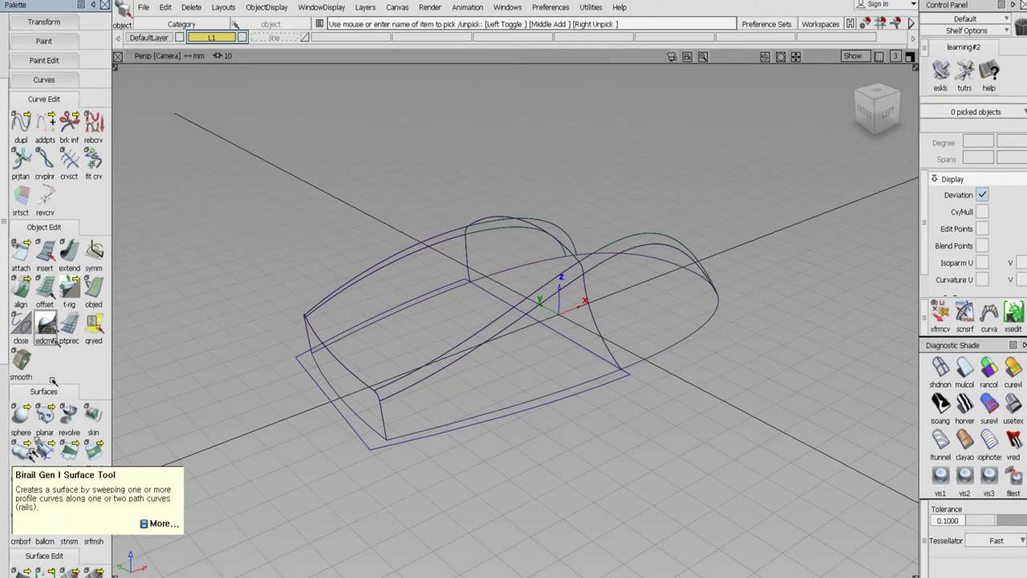
pyautogui.doubleClick(69, 256)
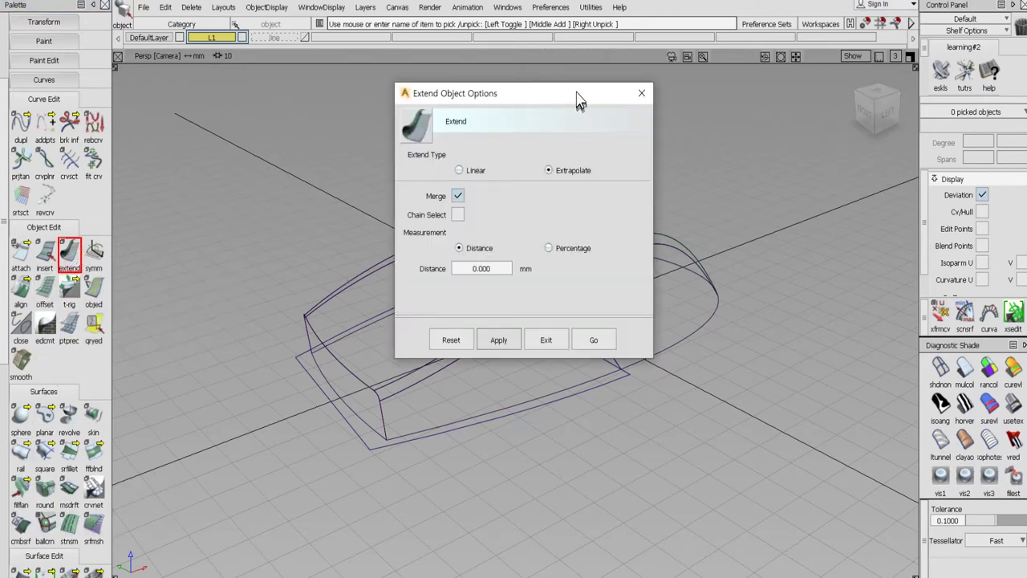
pyautogui.moveTo(579, 100); pyautogui.dragTo(199, 104)
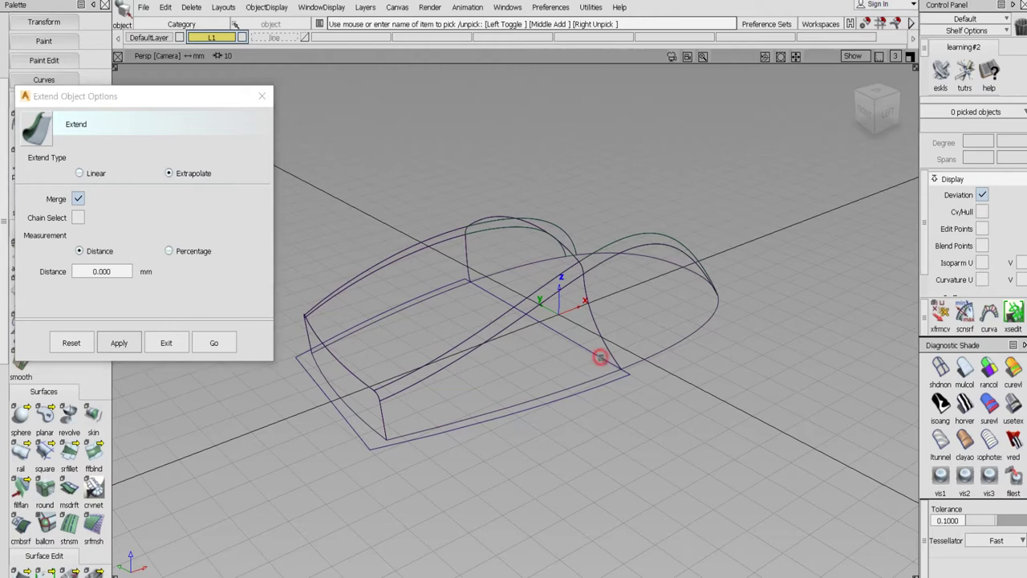
pyautogui.click(213, 343)
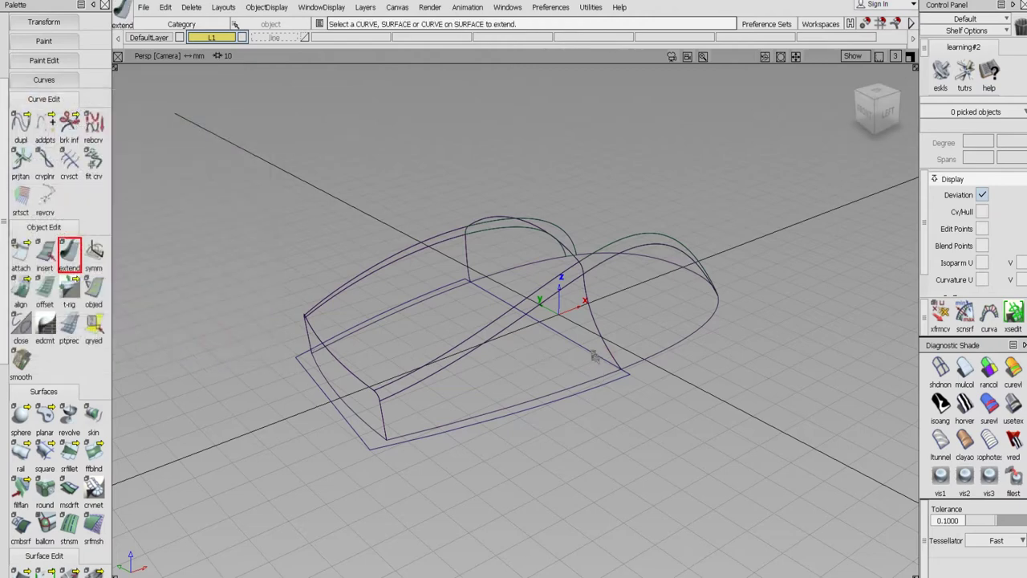
pyautogui.moveTo(594, 357); pyautogui.dragTo(849, 233)
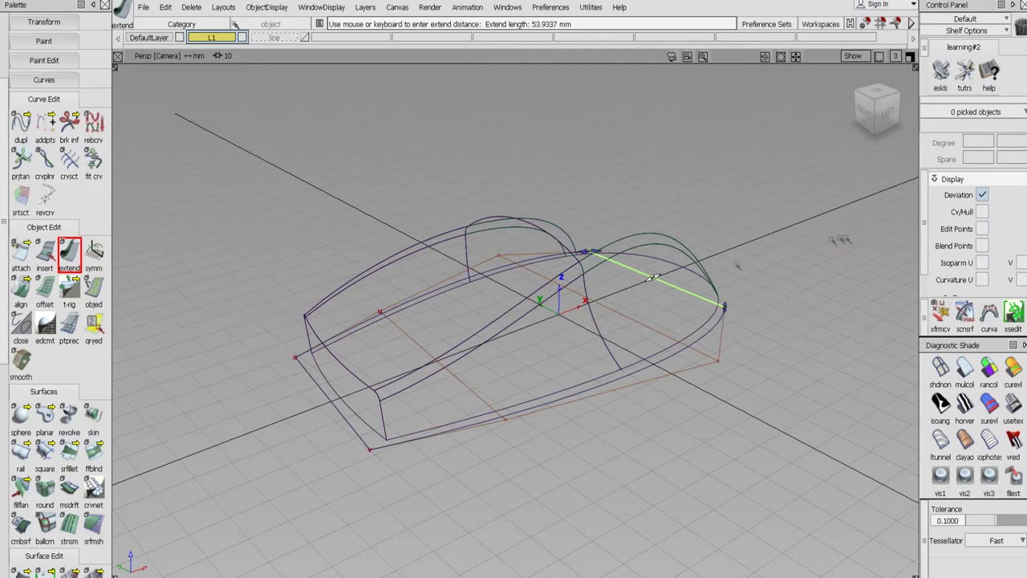
# Add a Linear, unmerged extension of about 20 mm to the bottom surface's rounded-end edge
pyautogui.doubleClick(69, 255)
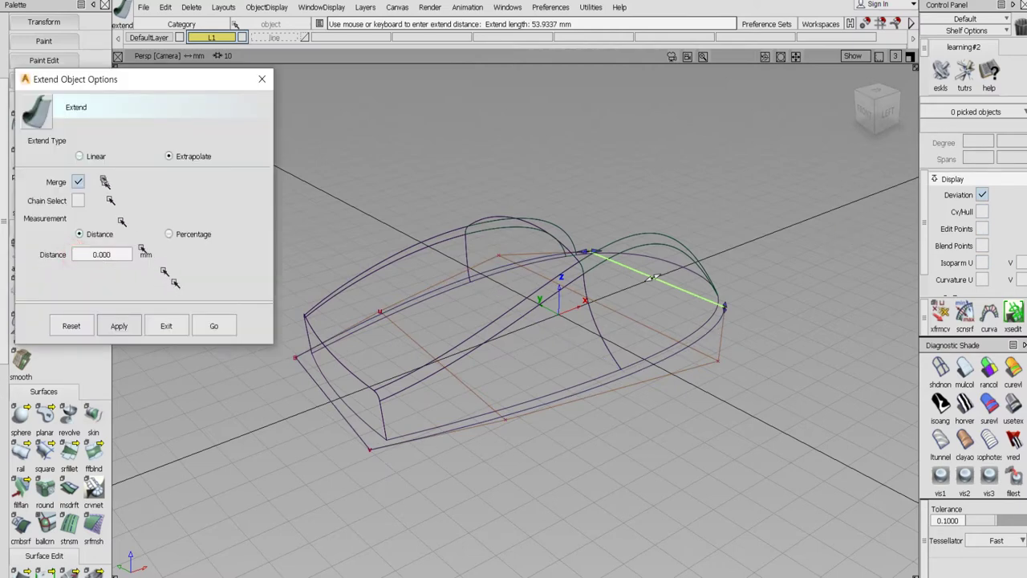
pyautogui.click(93, 156)
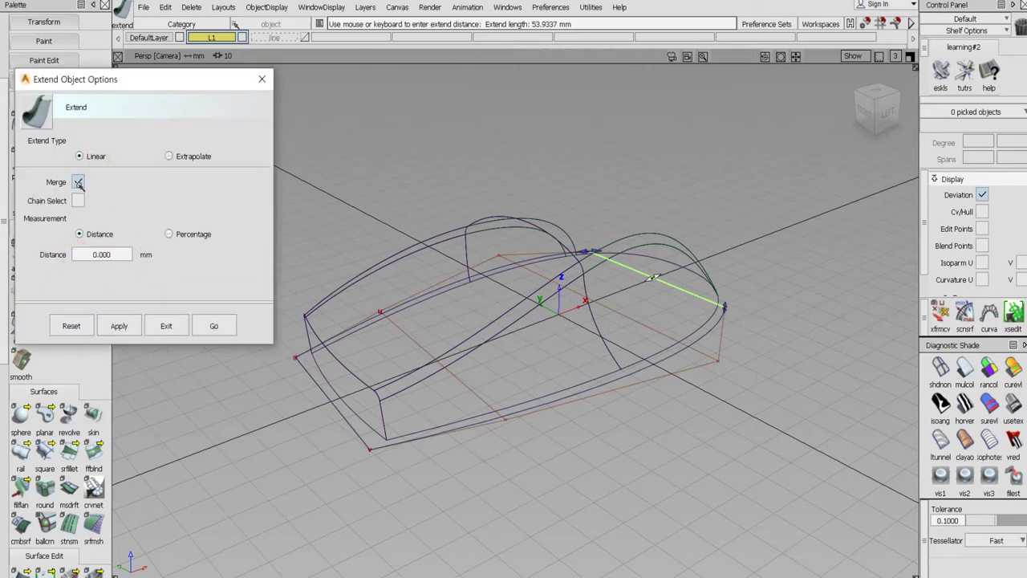
pyautogui.click(79, 183)
pyautogui.click(215, 327)
pyautogui.moveTo(656, 282); pyautogui.dragTo(740, 220)
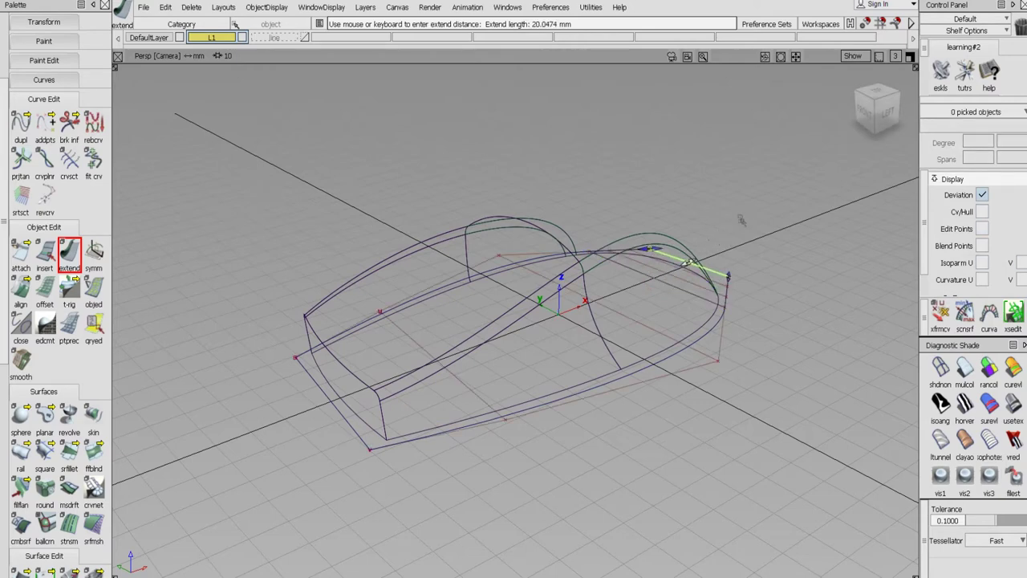
# Select the extended bottom surface, examine how its outline overhangs the body all around, and deselect it
pyautogui.click(3, 42)
pyautogui.click(19, 48)
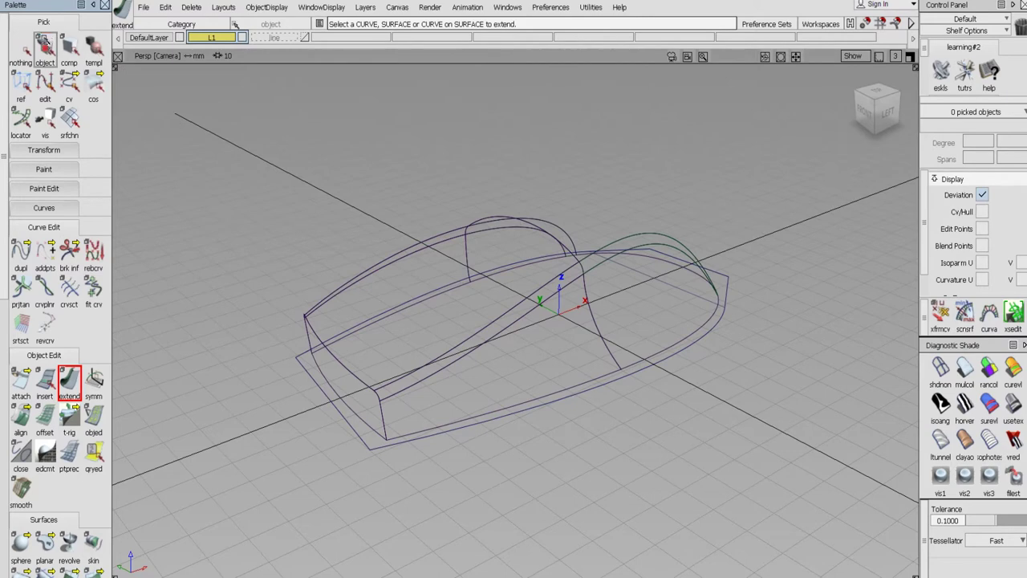
pyautogui.click(45, 44)
pyautogui.click(724, 316)
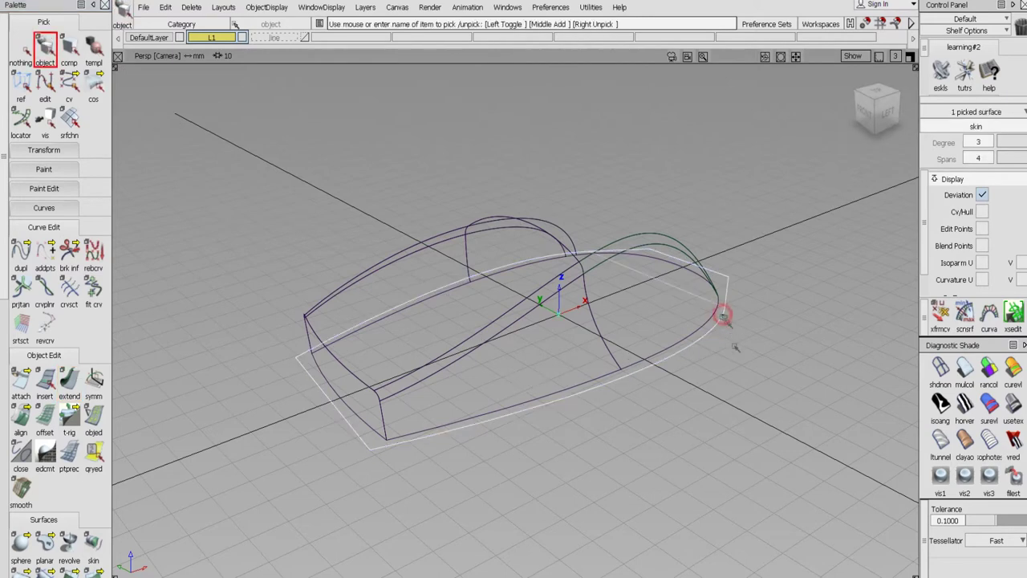
pyautogui.keyDown('alt'); pyautogui.keyDown('shift'); pyautogui.moveTo(737, 369); pyautogui.dragTo(705, 420); pyautogui.keyUp('shift'); pyautogui.keyUp('alt')
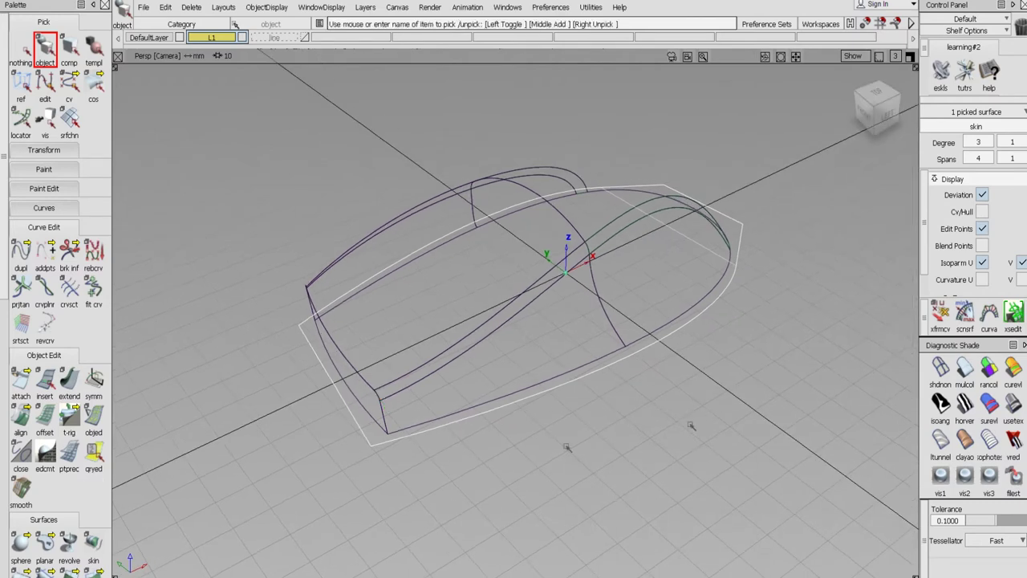
pyautogui.scroll(-7, 7, 442)
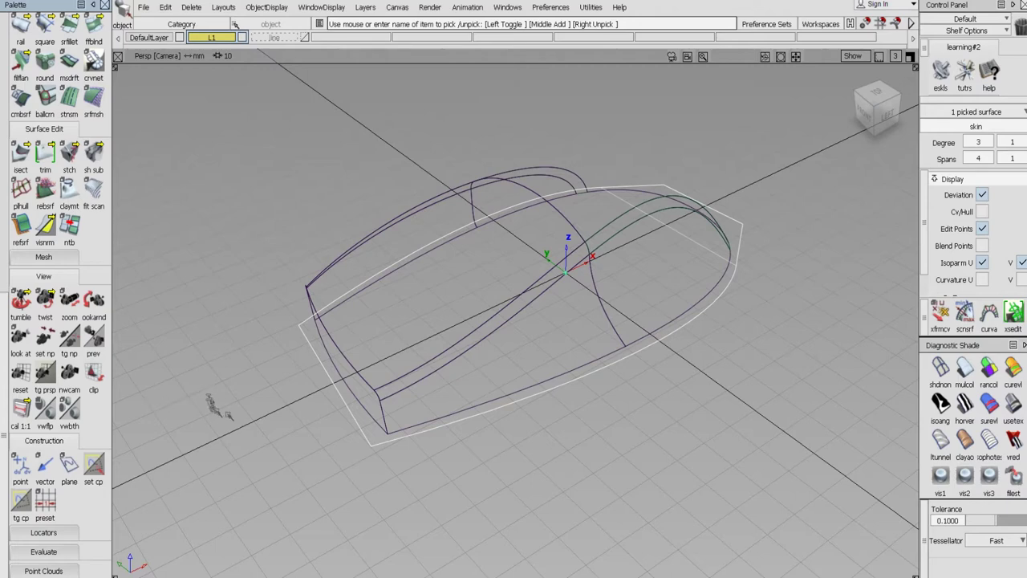
pyautogui.keyDown('alt'); pyautogui.keyDown('shift'); pyautogui.moveTo(248, 417); pyautogui.dragTo(376, 393); pyautogui.keyUp('shift'); pyautogui.keyUp('alt')
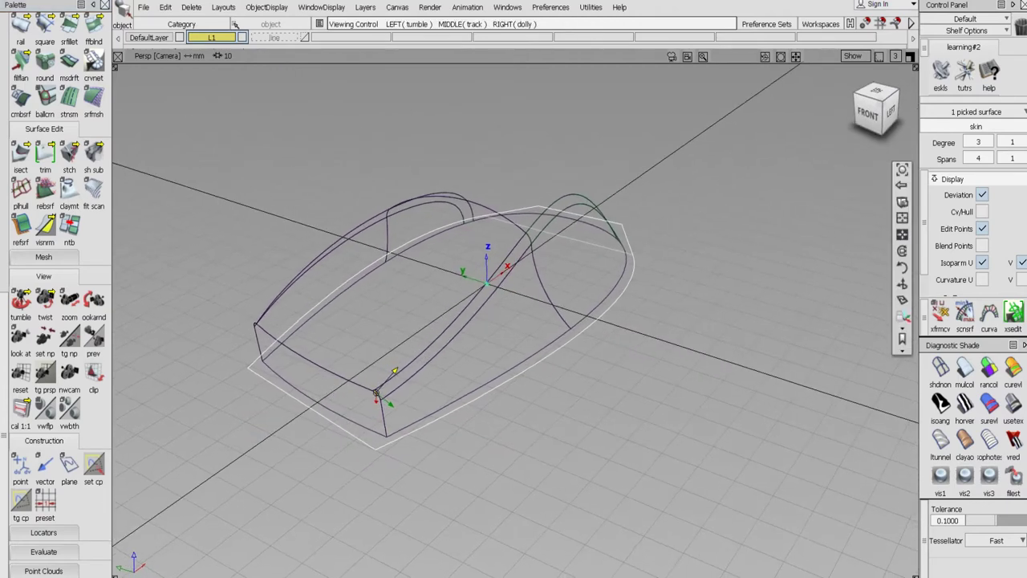
pyautogui.click(5, 71)
pyautogui.click(21, 50)
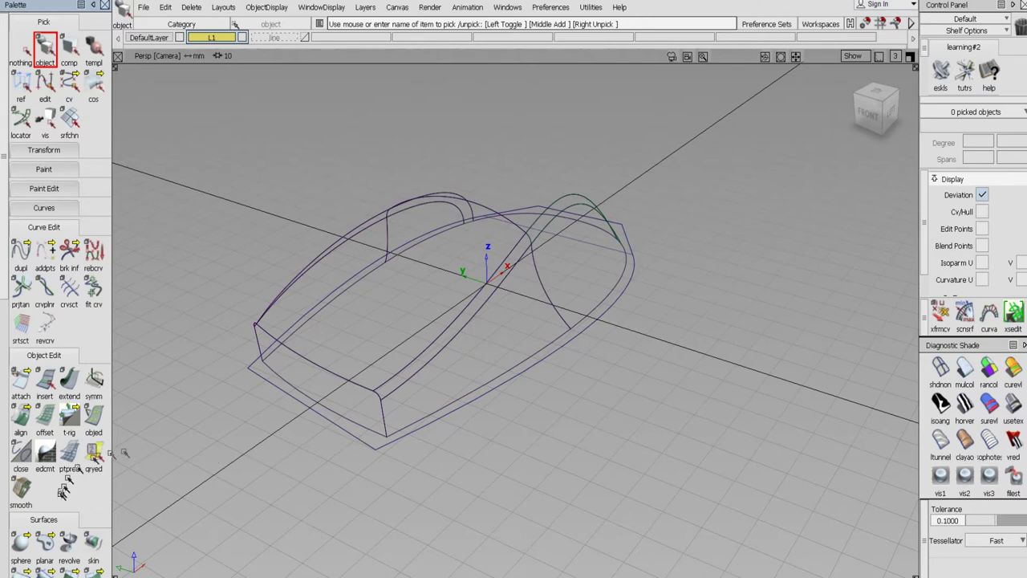
# Start a Tubular Offset at the squared end, with the surface output set to None and a radius of 1.5
pyautogui.scroll(-5, 69, 482)
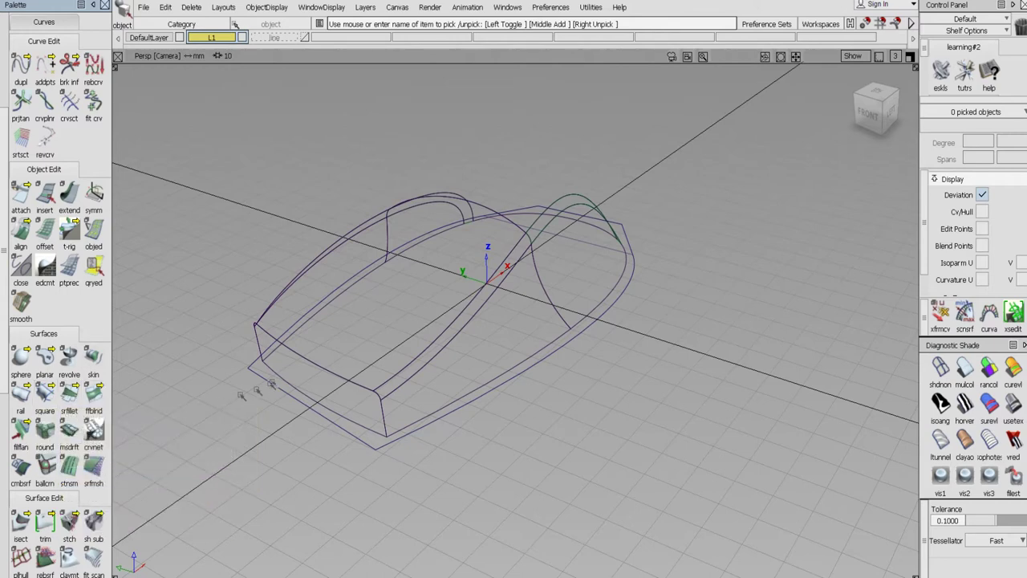
pyautogui.keyDown('alt'); pyautogui.keyDown('shift'); pyautogui.moveTo(272, 385); pyautogui.dragTo(489, 427); pyautogui.keyUp('shift'); pyautogui.keyUp('alt')
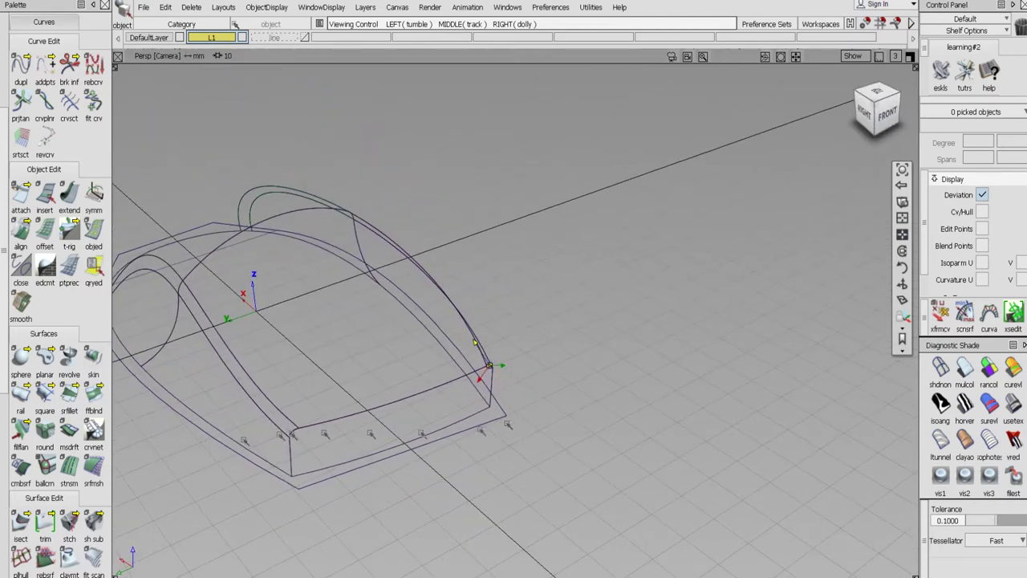
pyautogui.click(21, 397)
pyautogui.moveTo(21, 429); pyautogui.dragTo(94, 437)
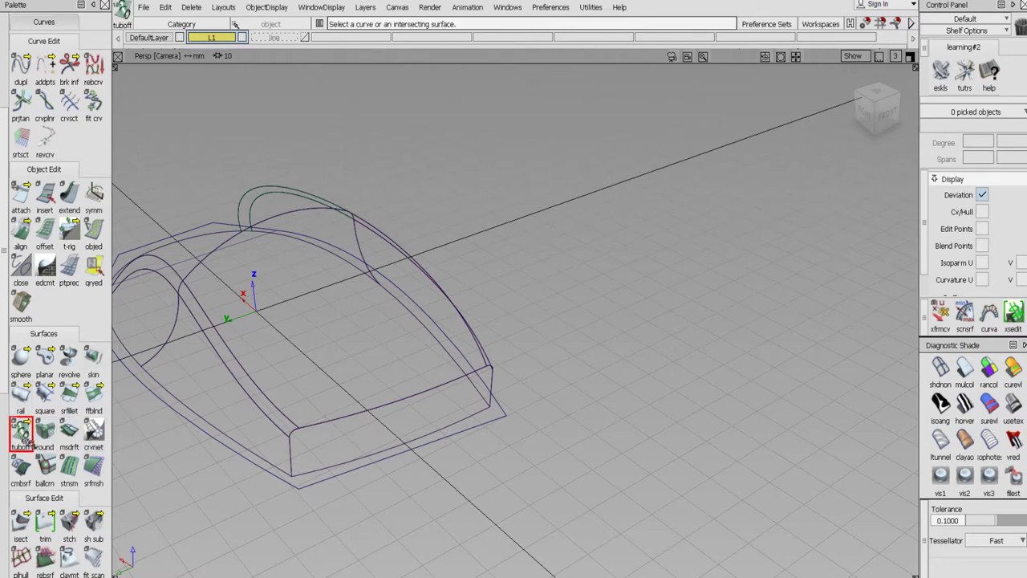
pyautogui.doubleClick(21, 438)
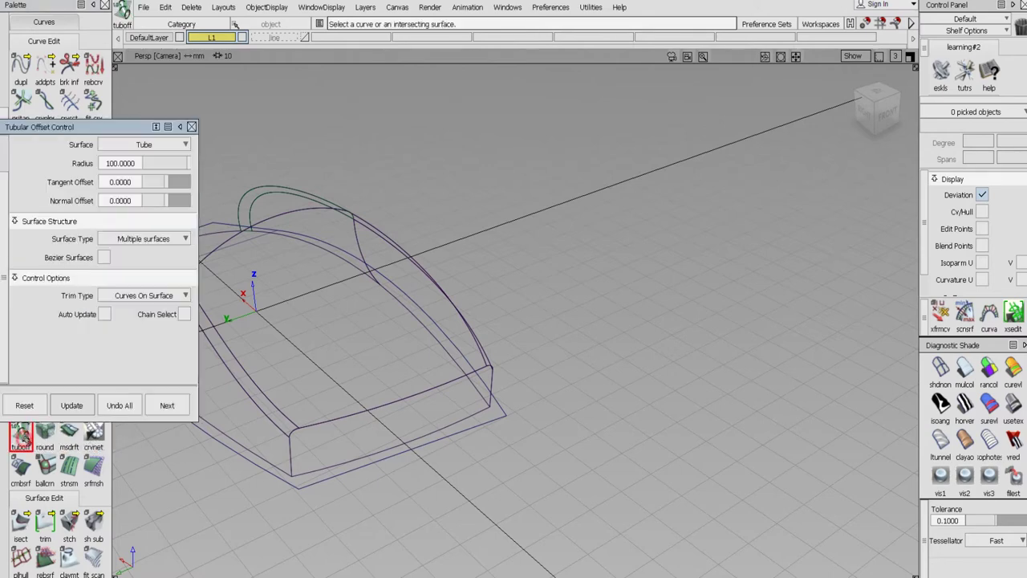
pyautogui.click(107, 163)
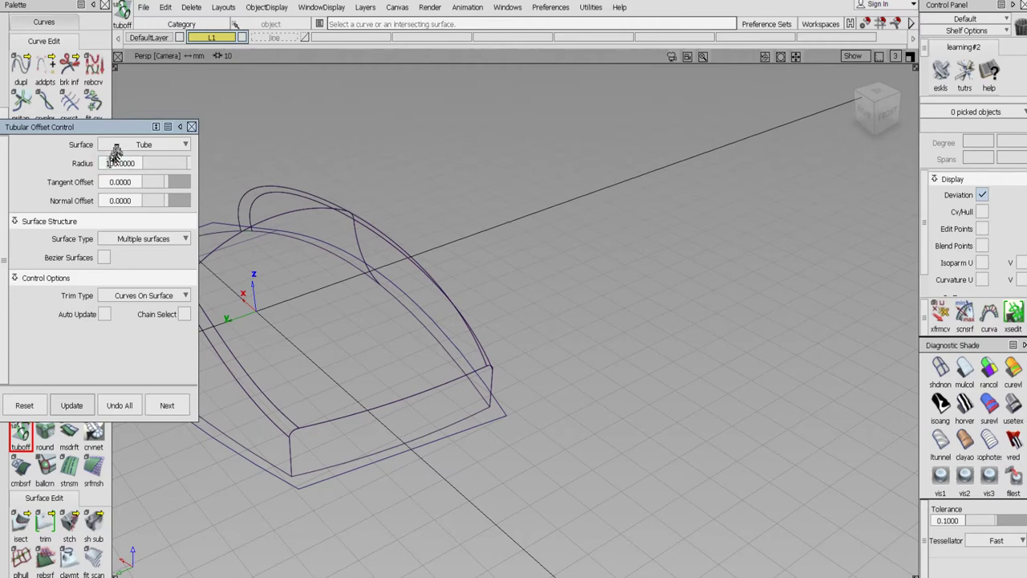
pyautogui.click(116, 152)
pyautogui.click(120, 160)
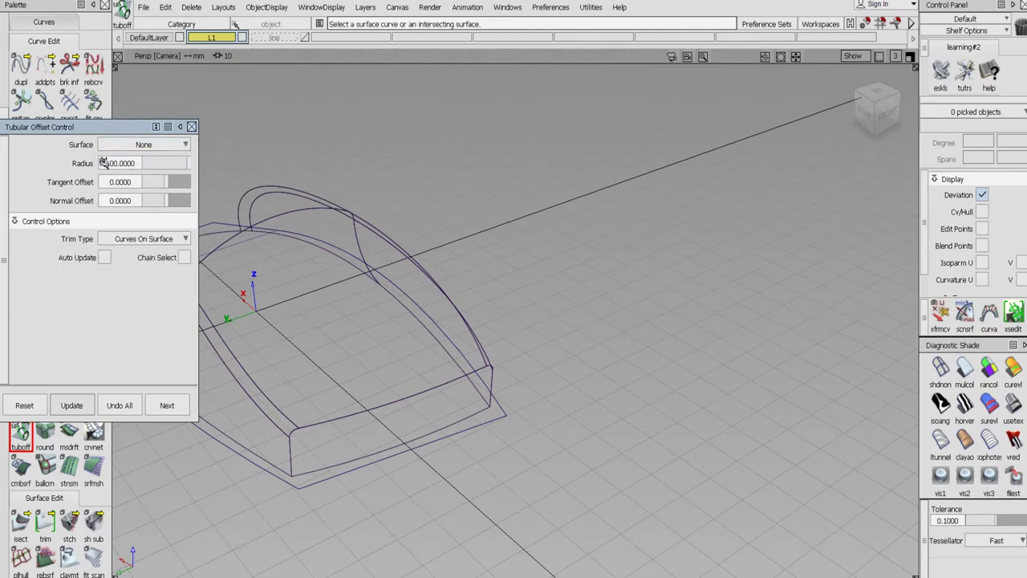
pyautogui.moveTo(103, 162); pyautogui.dragTo(130, 163)
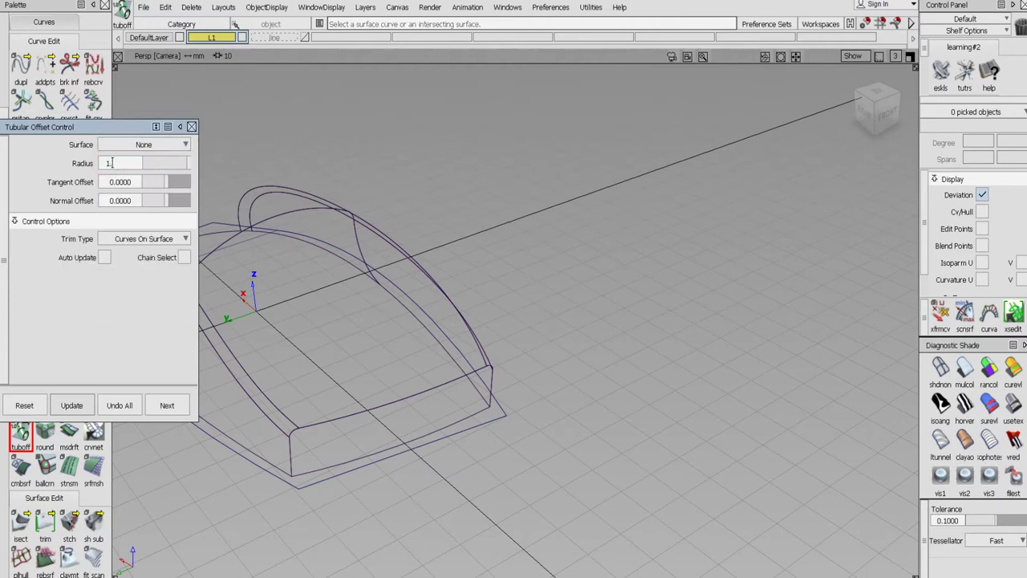
pyautogui.press('Return')
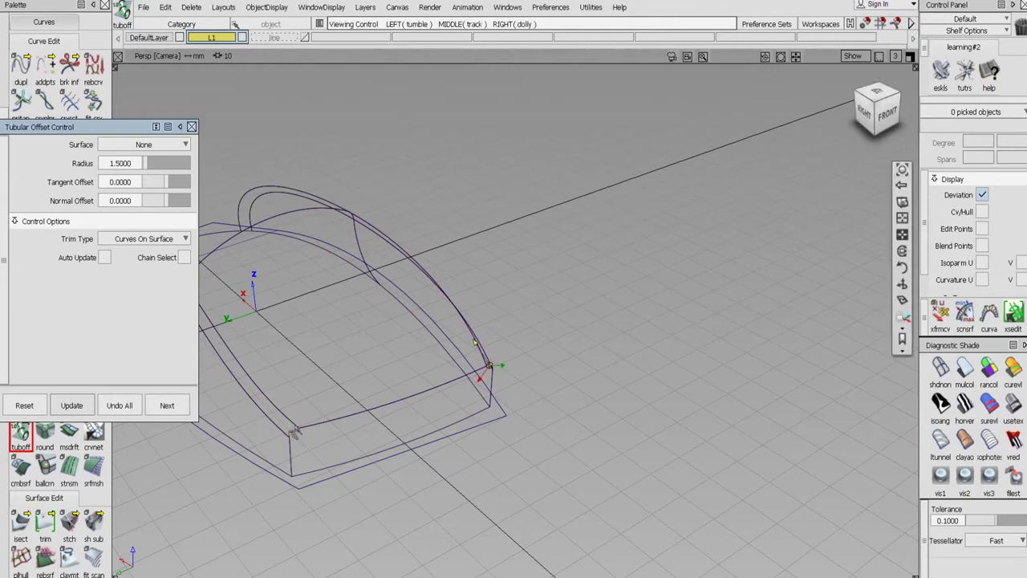
# Offset a curve on surface from the side surface's vertical end edge, with Auto Update turned on
pyautogui.keyDown('alt'); pyautogui.keyDown('shift'); pyautogui.moveTo(294, 434); pyautogui.dragTo(413, 393, button='middle'); pyautogui.keyUp('shift'); pyautogui.keyUp('alt')
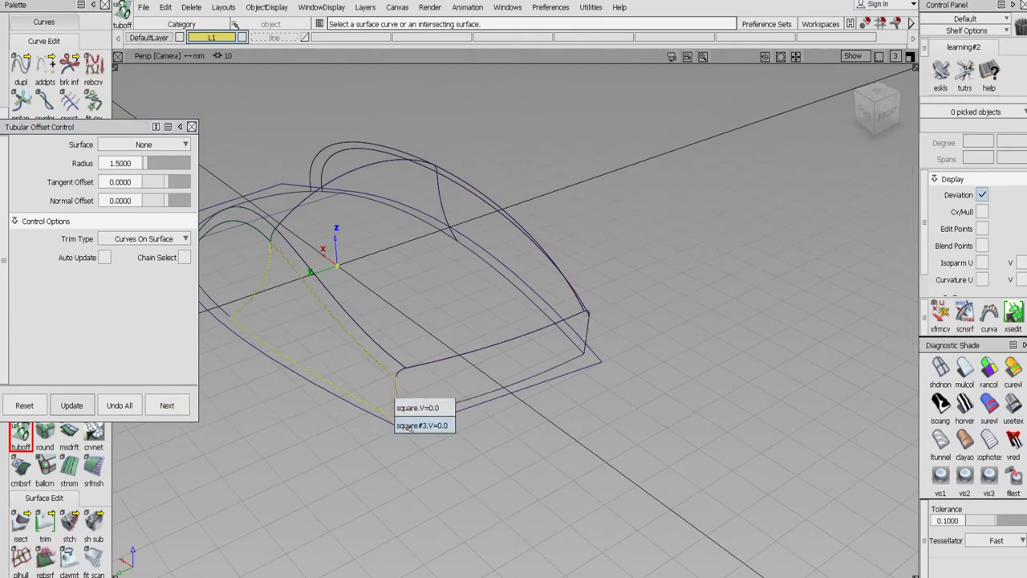
pyautogui.click(406, 431)
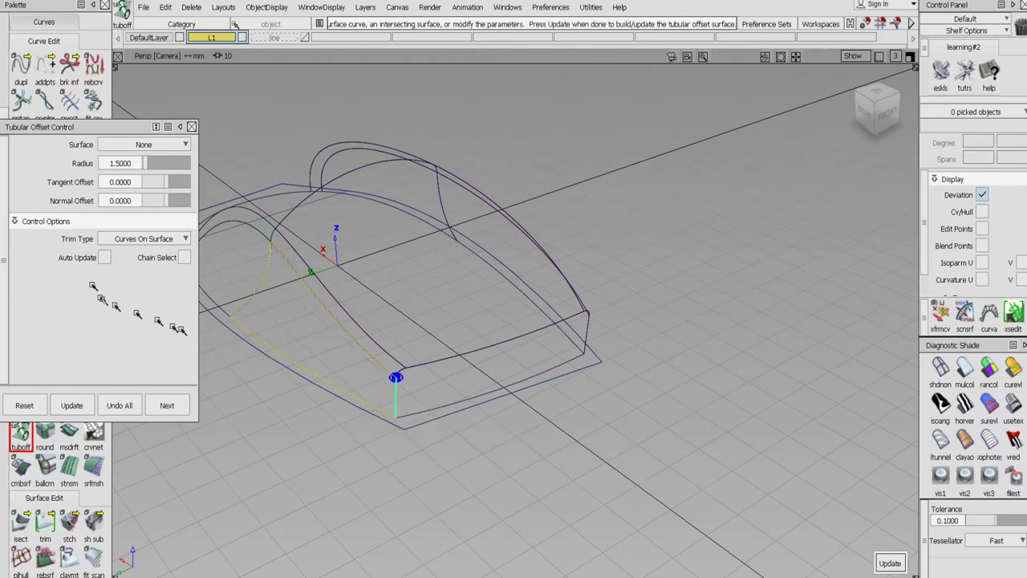
pyautogui.click(103, 257)
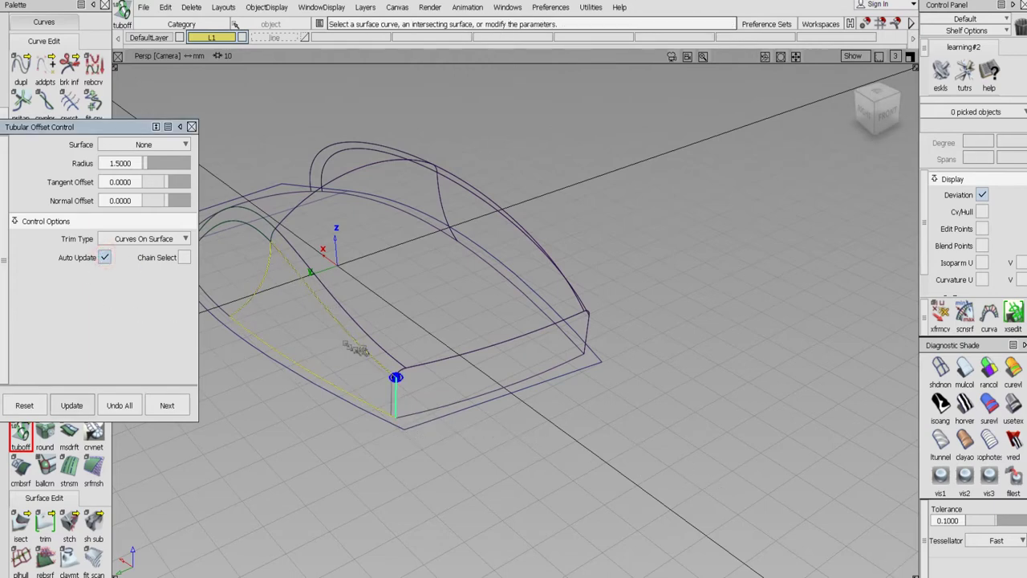
pyautogui.hotkey('shift', 'alt')
pyautogui.keyDown('alt'); pyautogui.keyDown('shift'); pyautogui.moveTo(405, 371); pyautogui.dragTo(449, 361, button='right'); pyautogui.keyUp('shift'); pyautogui.keyUp('alt')
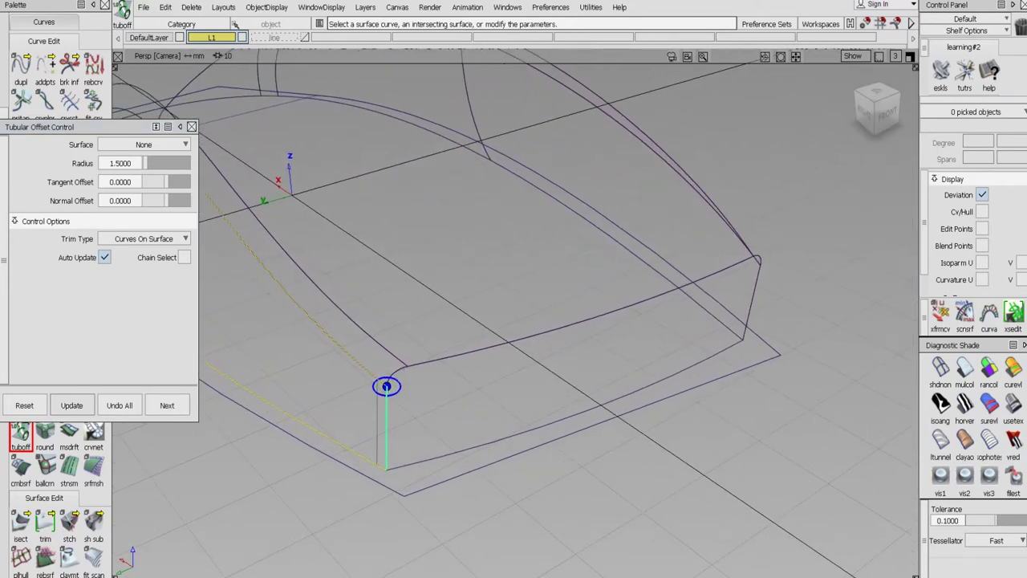
pyautogui.click(167, 406)
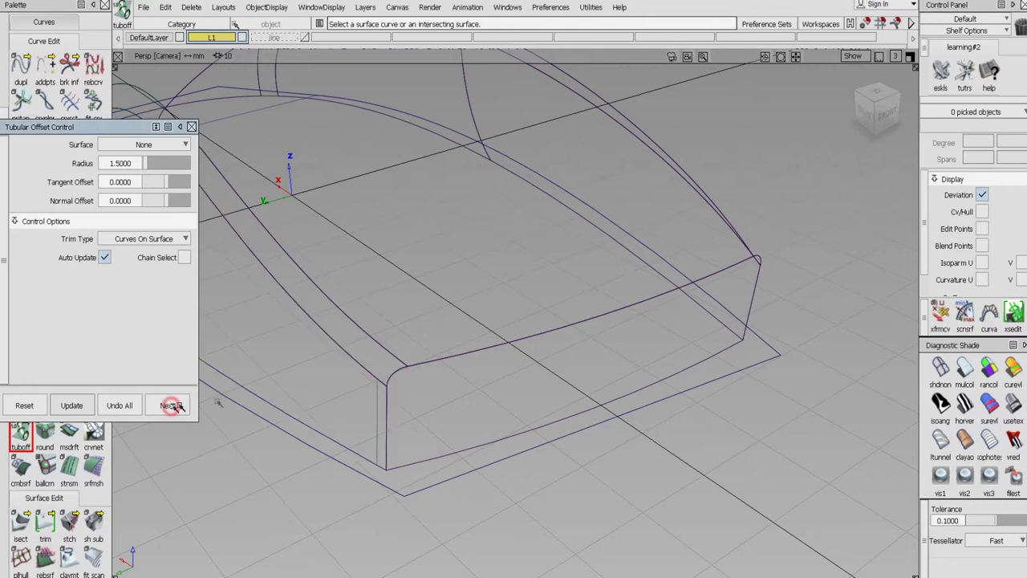
# Create the 1.5 mm offset curves on the adjoining blend and on the top surface along the squared end
pyautogui.click(391, 375)
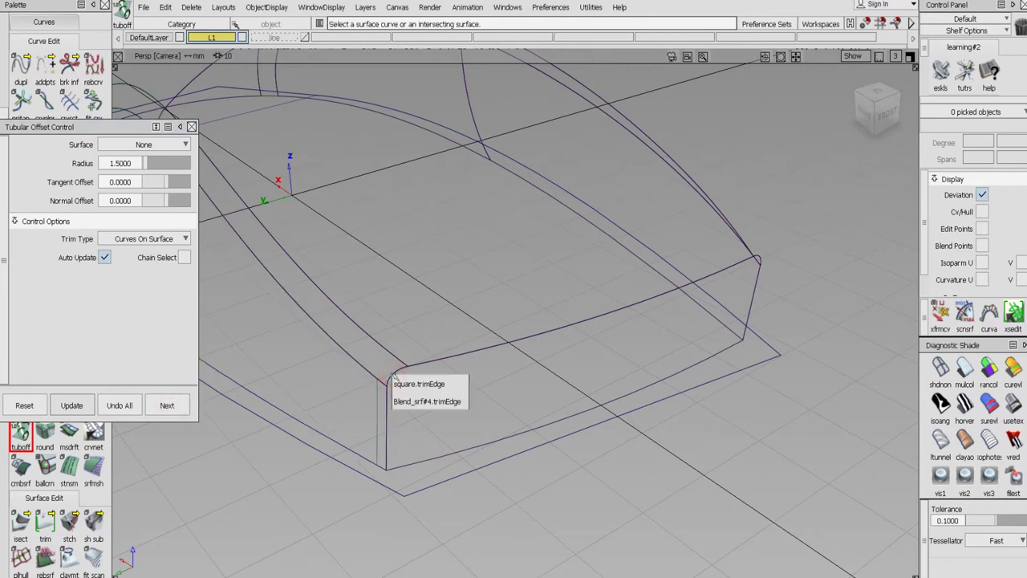
pyautogui.click(404, 401)
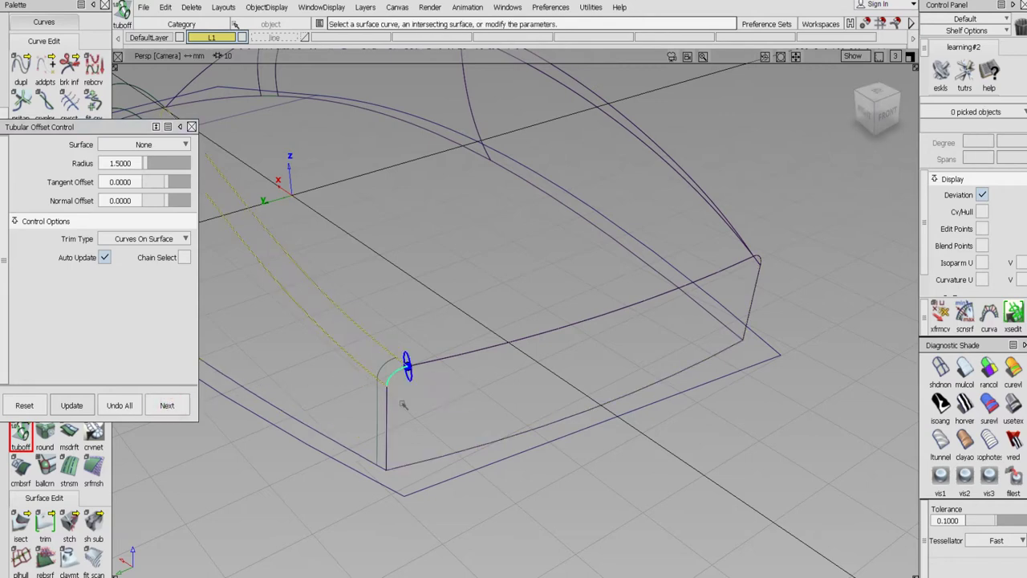
pyautogui.click(167, 405)
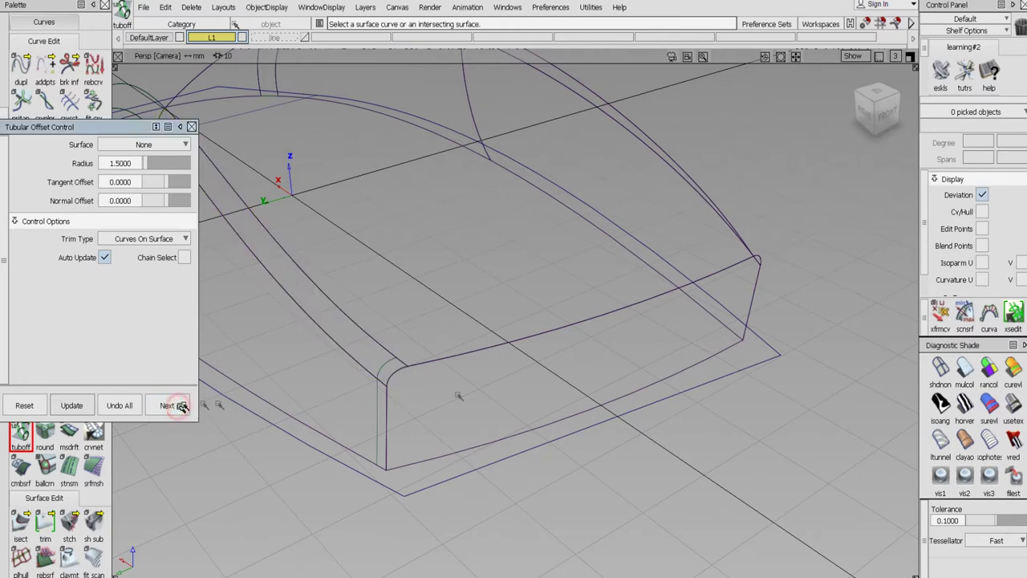
pyautogui.click(444, 358)
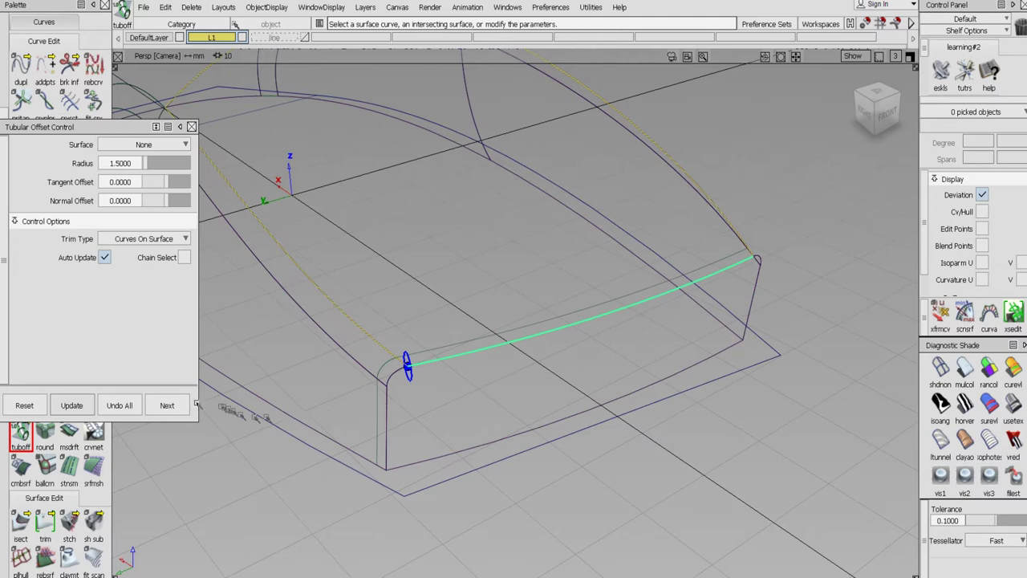
pyautogui.click(165, 405)
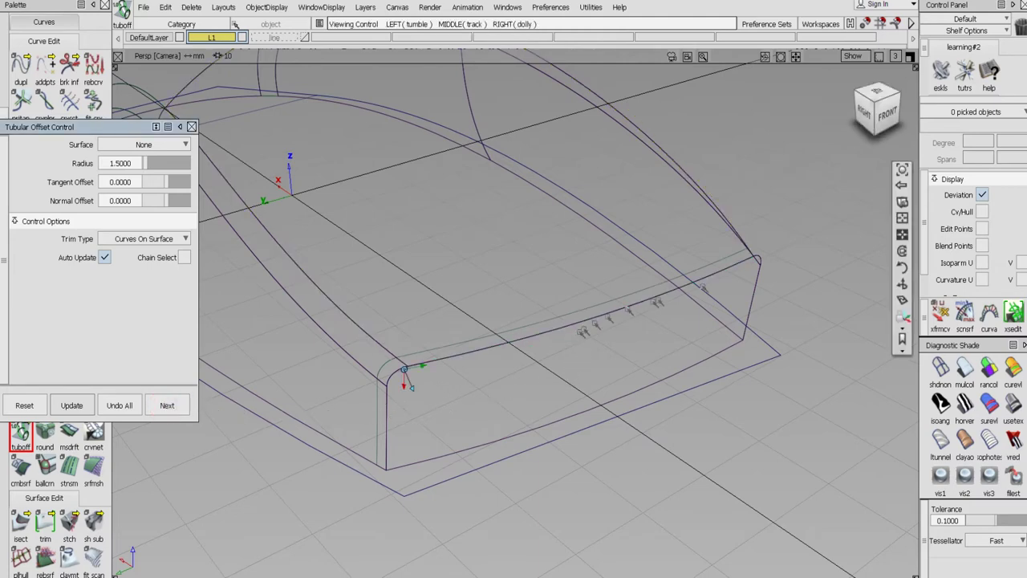
# Create the 1.5 mm tubular offset curves on the blend and side surface at the squared end's other corner, on the model's left side
pyautogui.keyDown('alt'); pyautogui.keyDown('shift'); pyautogui.click(749, 248); pyautogui.keyUp('shift'); pyautogui.keyUp('alt')
pyautogui.keyDown('alt'); pyautogui.keyDown('shift'); pyautogui.moveTo(707, 353); pyautogui.dragTo(299, 362); pyautogui.keyUp('shift'); pyautogui.keyUp('alt')
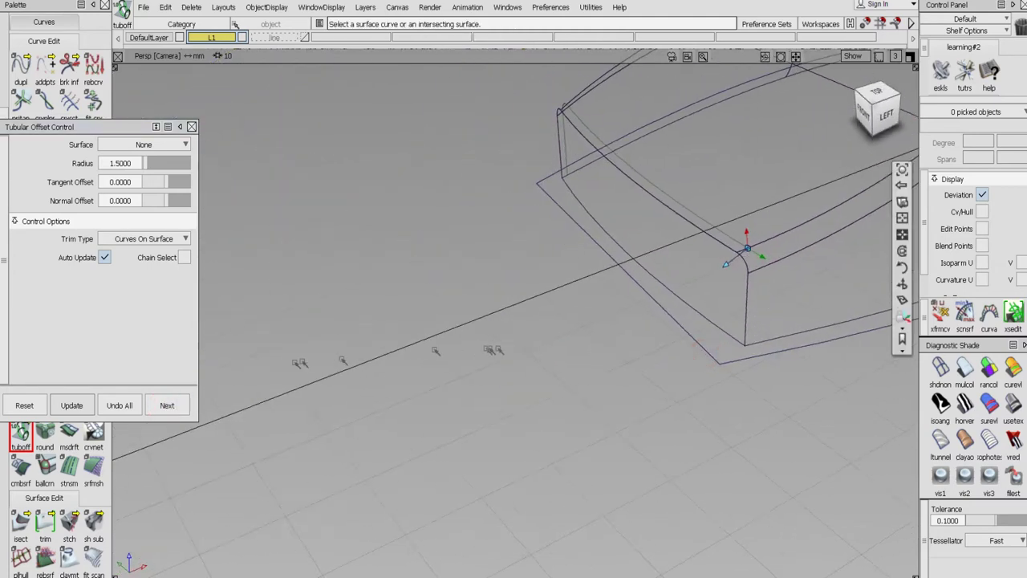
pyautogui.keyDown('alt'); pyautogui.keyDown('shift'); pyautogui.moveTo(299, 362); pyautogui.dragTo(640, 298, button='right'); pyautogui.keyUp('shift'); pyautogui.keyUp('alt')
pyautogui.keyDown('alt'); pyautogui.keyDown('shift'); pyautogui.moveTo(626, 302); pyautogui.dragTo(442, 257, button='middle'); pyautogui.keyUp('shift'); pyautogui.keyUp('alt')
pyautogui.keyDown('alt'); pyautogui.keyDown('shift'); pyautogui.moveTo(441, 257); pyautogui.dragTo(555, 233); pyautogui.keyUp('shift'); pyautogui.keyUp('alt')
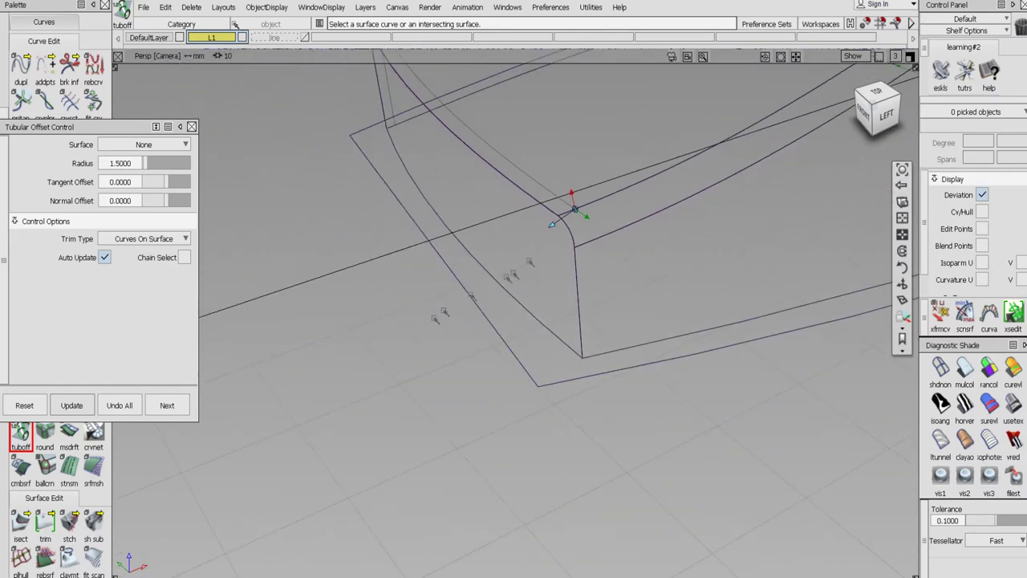
pyautogui.click(568, 228)
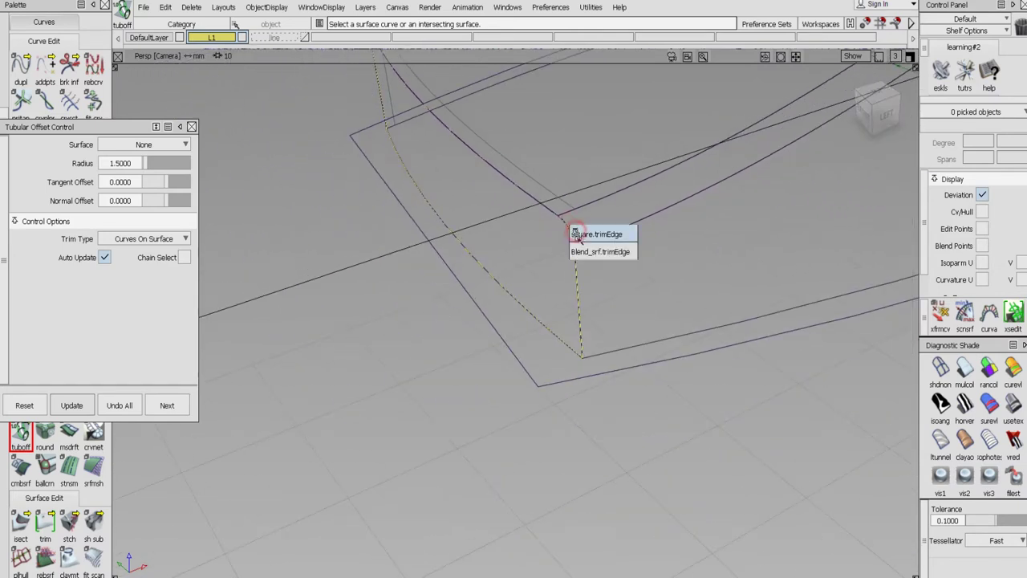
pyautogui.click(577, 251)
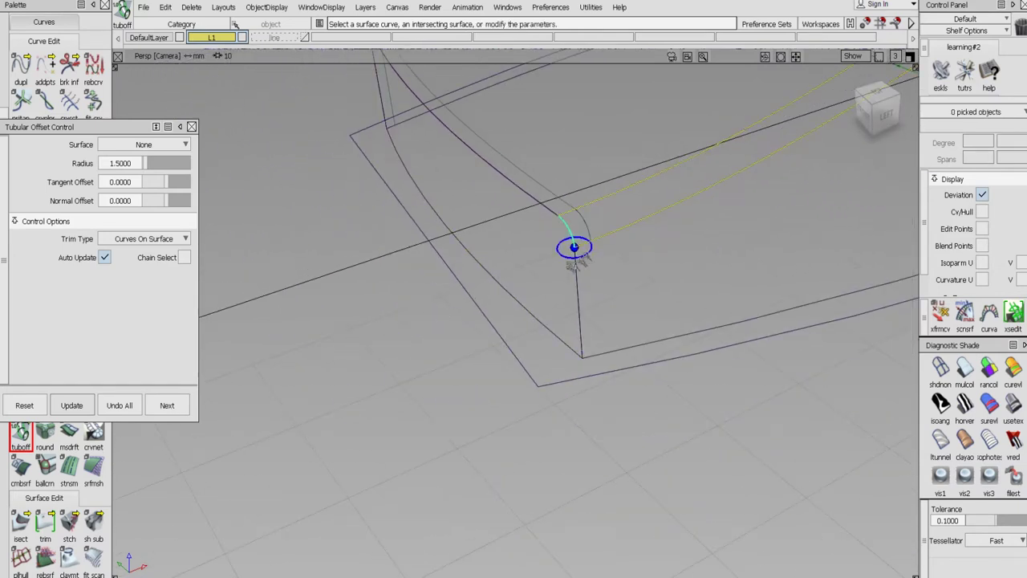
pyautogui.click(165, 404)
pyautogui.click(579, 295)
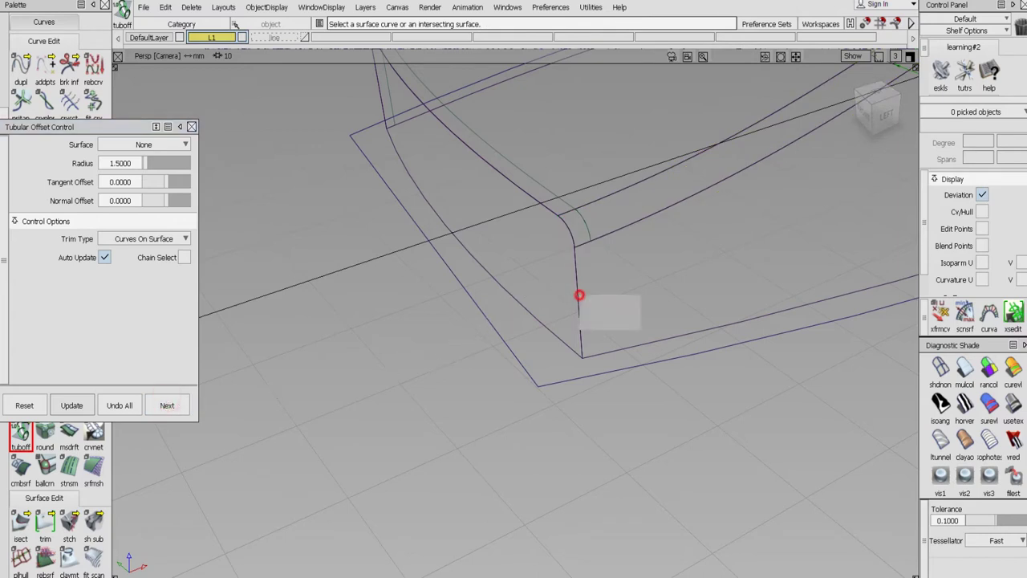
pyautogui.click(598, 306)
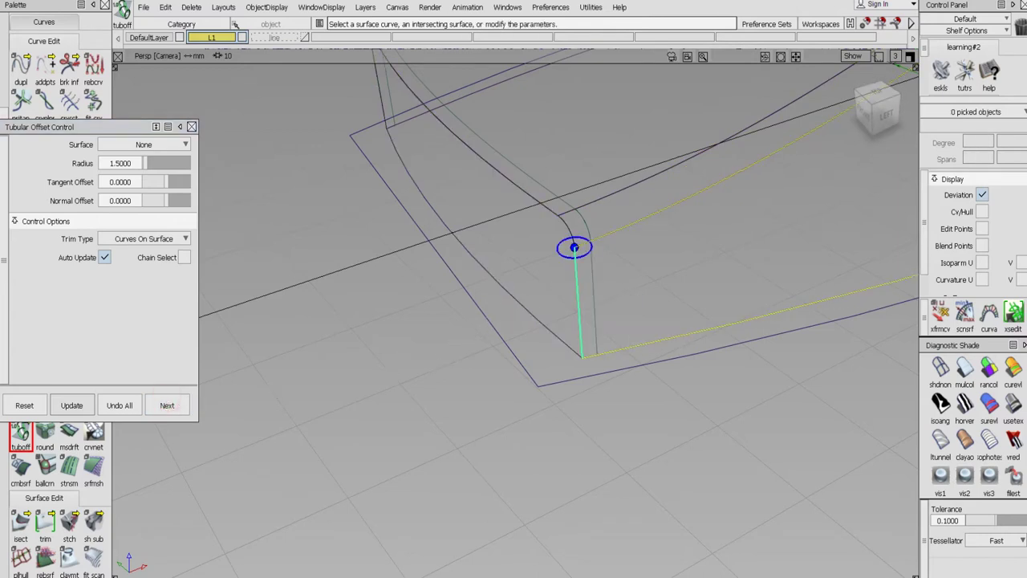
pyautogui.click(167, 406)
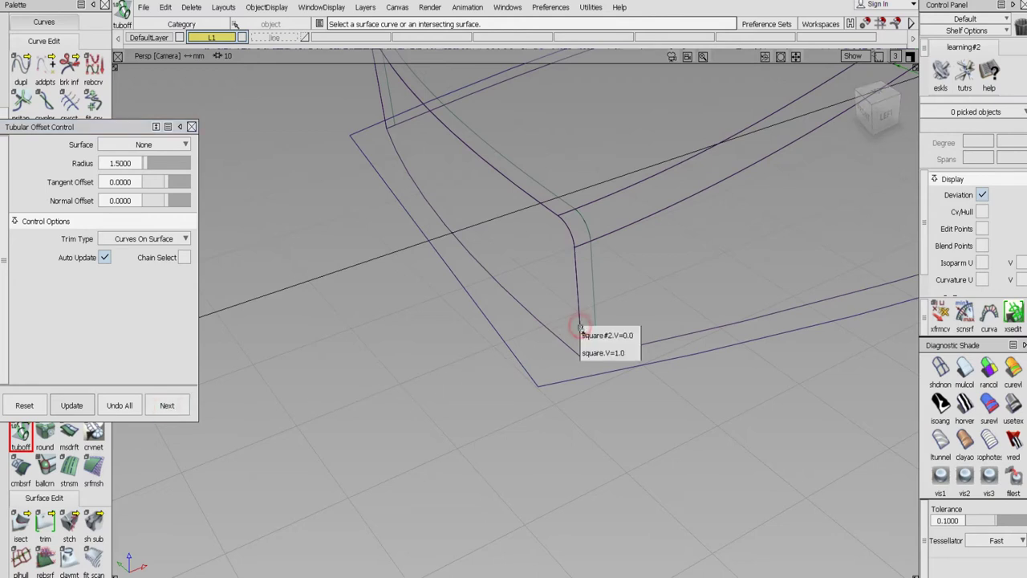
# Try to offset curves on the end surface from its left-side vertical edge and rounded corner, undo the offset, and close its settings
pyautogui.click(587, 359)
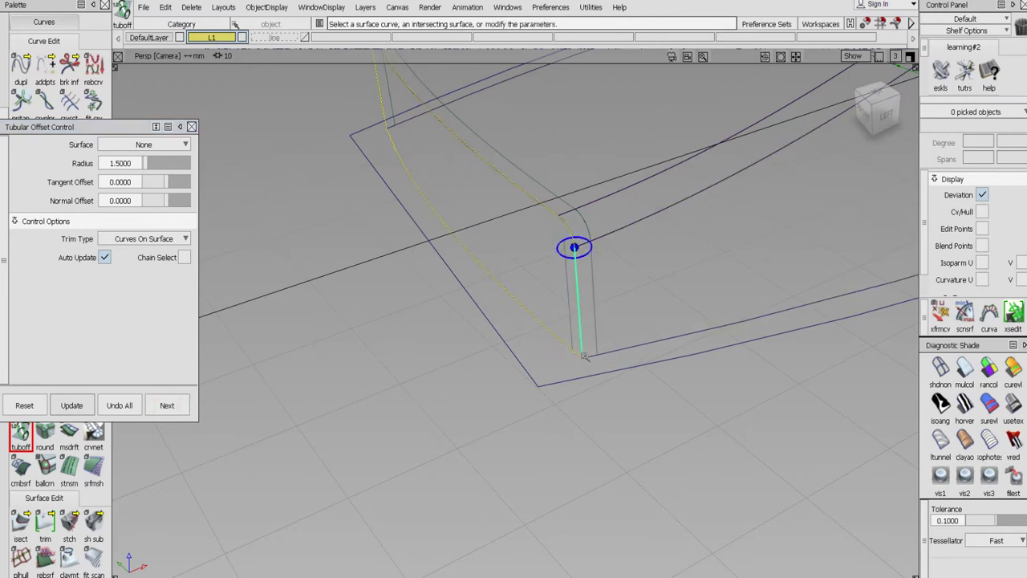
pyautogui.keyDown('alt'); pyautogui.keyDown('shift'); pyautogui.moveTo(491, 337); pyautogui.dragTo(576, 239); pyautogui.keyUp('shift'); pyautogui.keyUp('alt')
pyautogui.click(582, 246)
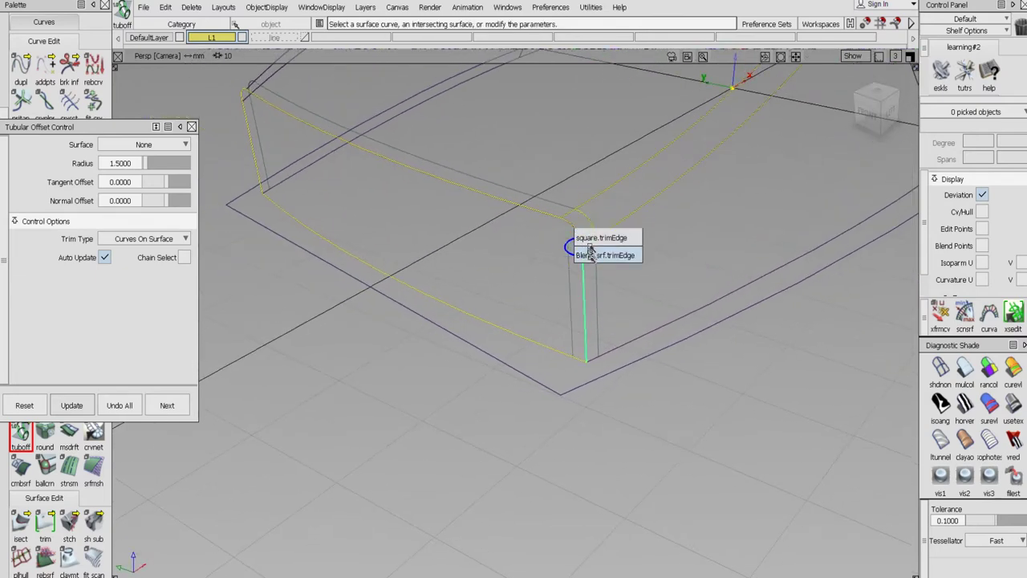
pyautogui.click(594, 255)
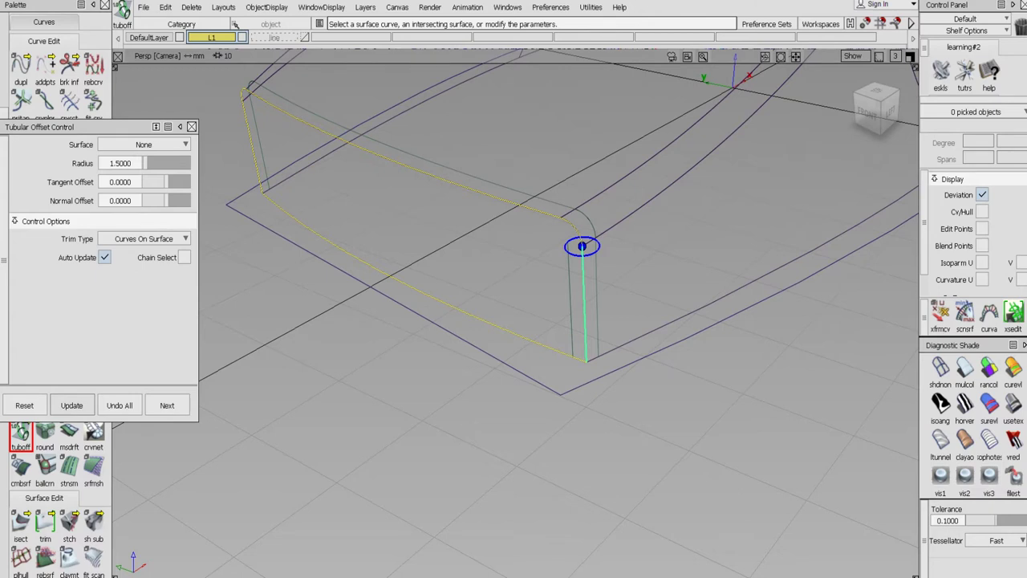
pyautogui.click(570, 227)
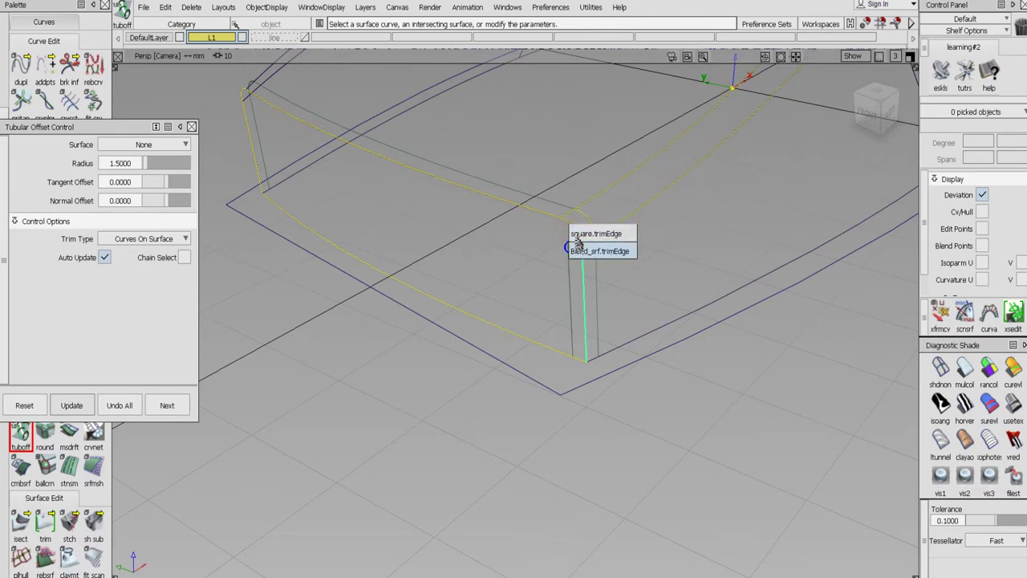
pyautogui.click(576, 250)
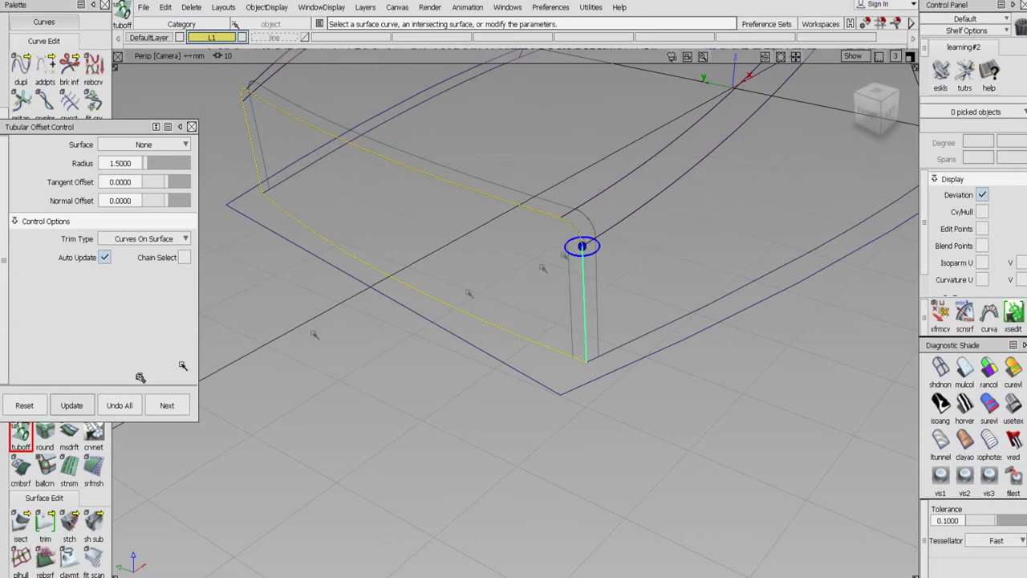
pyautogui.click(120, 405)
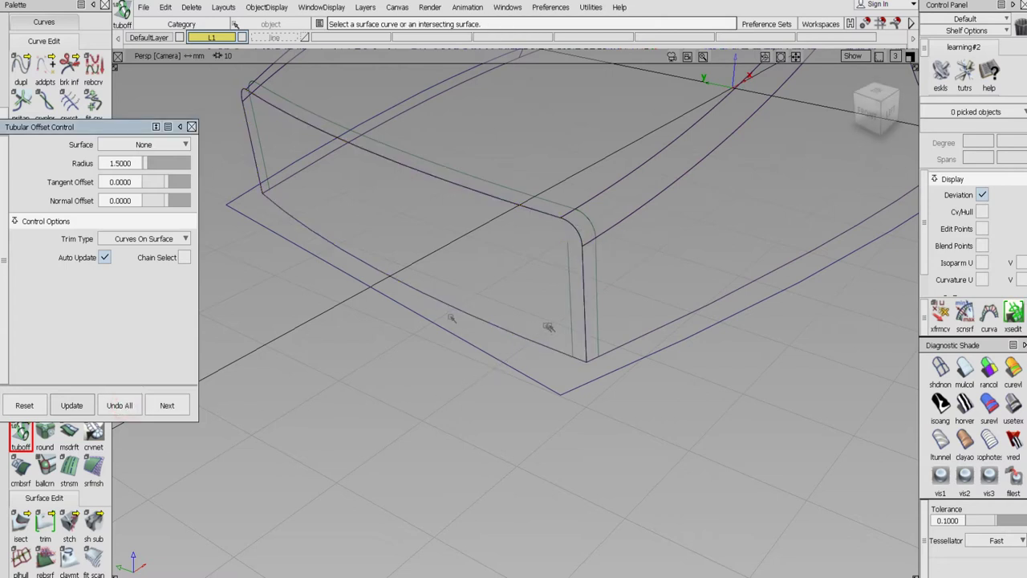
pyautogui.click(193, 126)
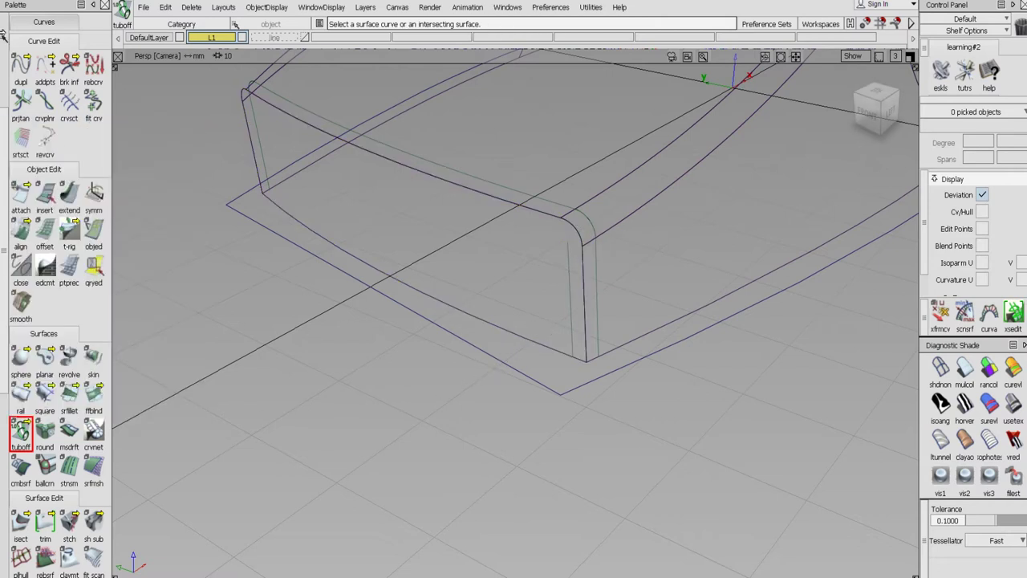
# Try to pick the leftover vertical curve on surface on the end surface
pyautogui.scroll(5, 24, 48)
pyautogui.click(94, 84)
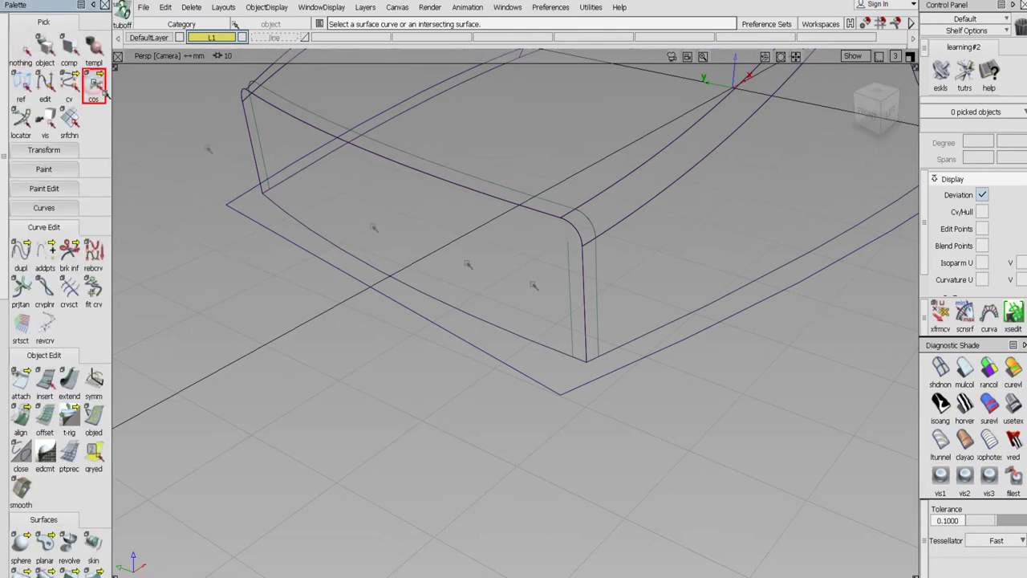
pyautogui.click(548, 287)
pyautogui.click(572, 310)
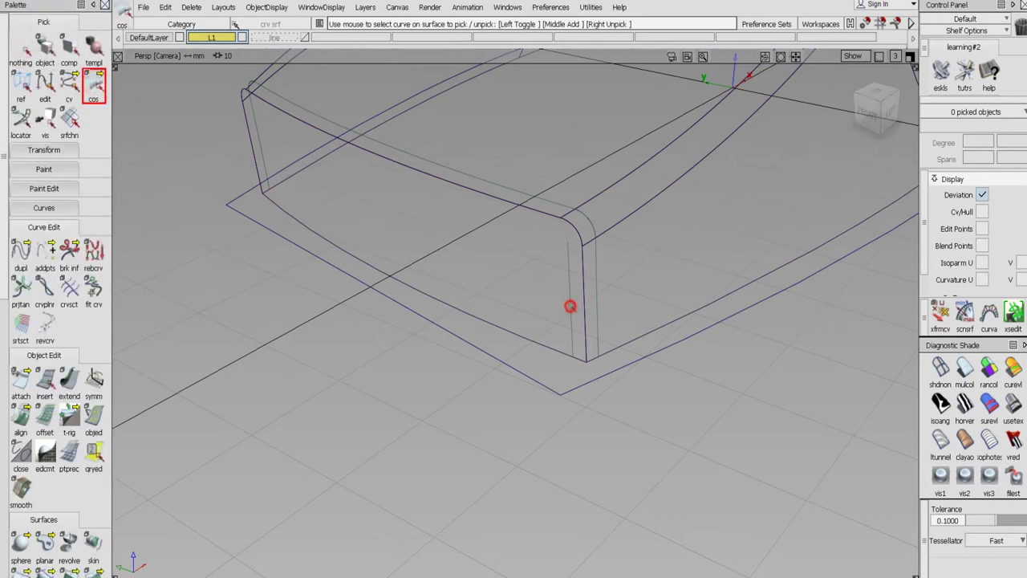
pyautogui.scroll(-5, 4, 407)
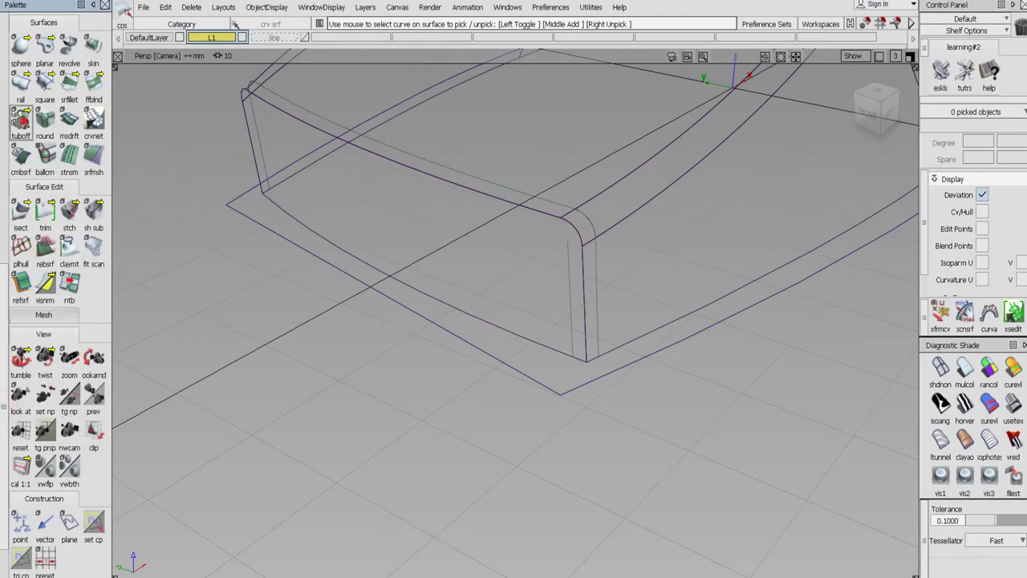
# Create a 1.5 mm tubular offset curve on the end surface along its long top edge
pyautogui.click(20, 118)
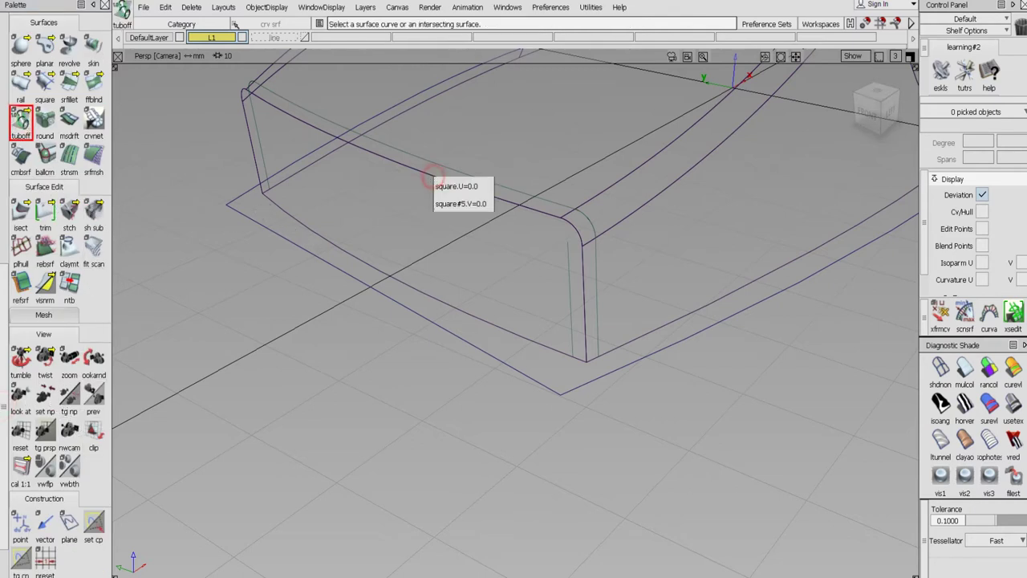
pyautogui.click(440, 185)
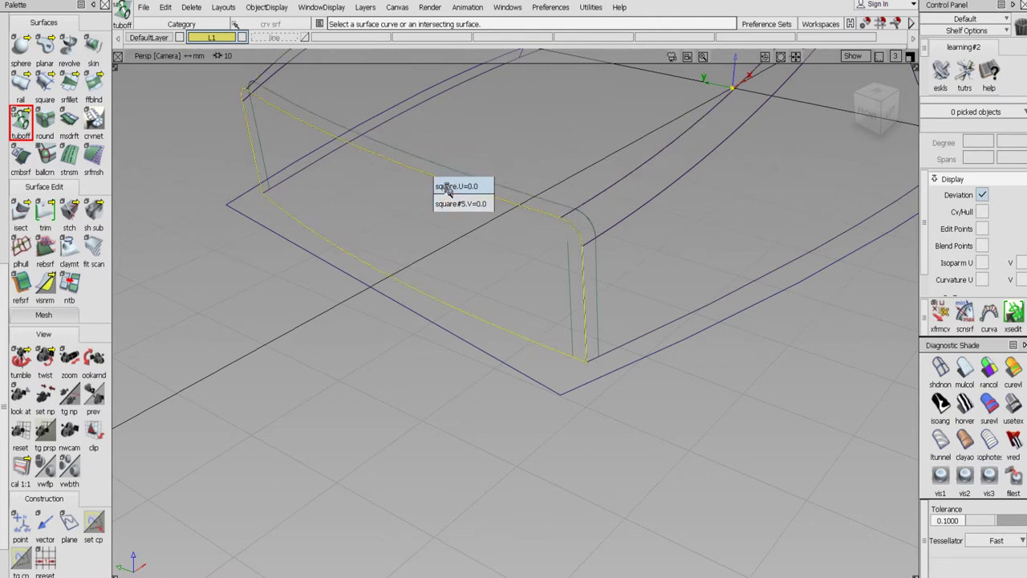
pyautogui.click(446, 186)
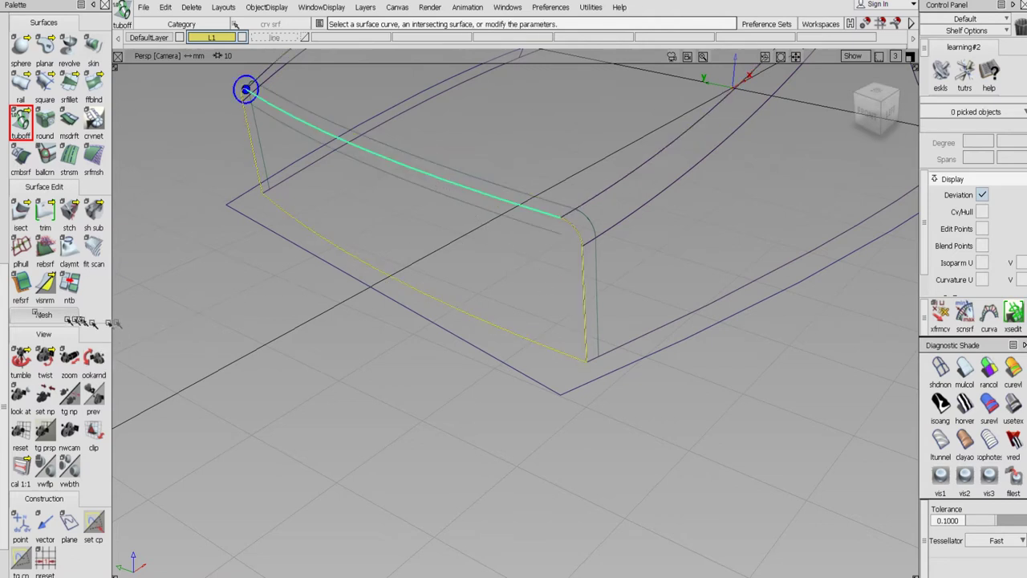
pyautogui.doubleClick(21, 120)
pyautogui.click(167, 406)
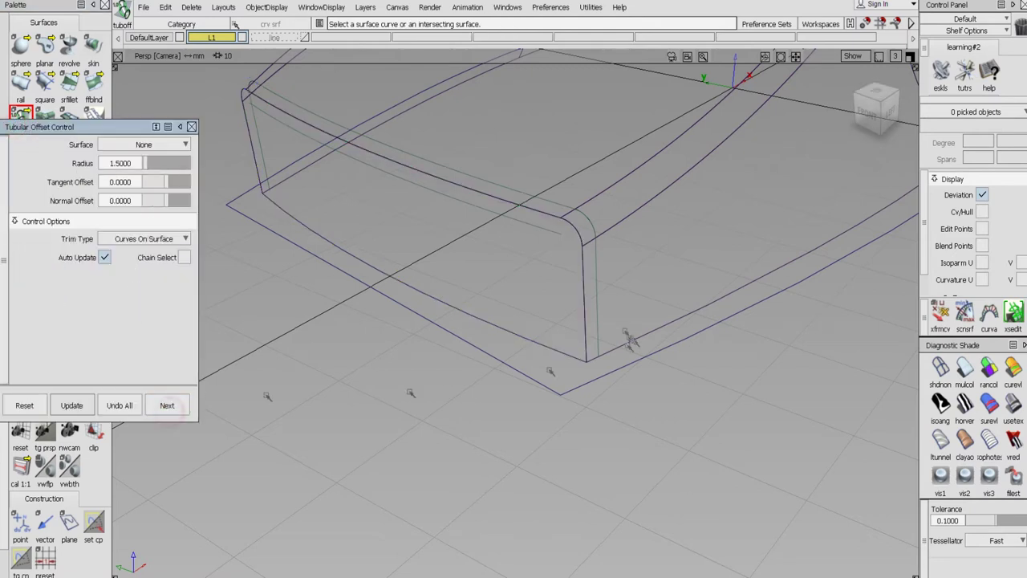
# Create the 1.5 mm offset curves on the end surface along both of its vertical edges
pyautogui.click(585, 315)
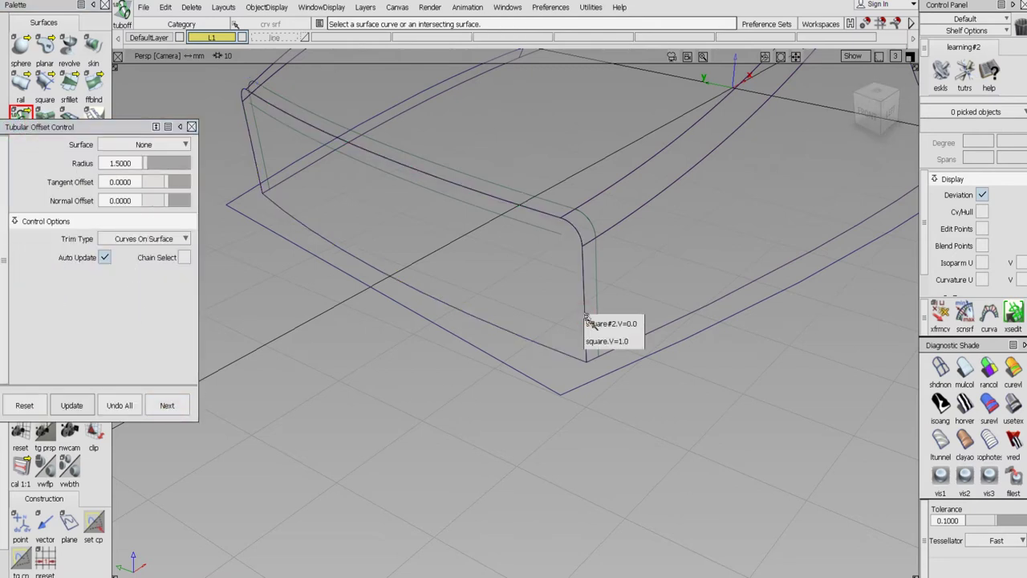
pyautogui.click(597, 341)
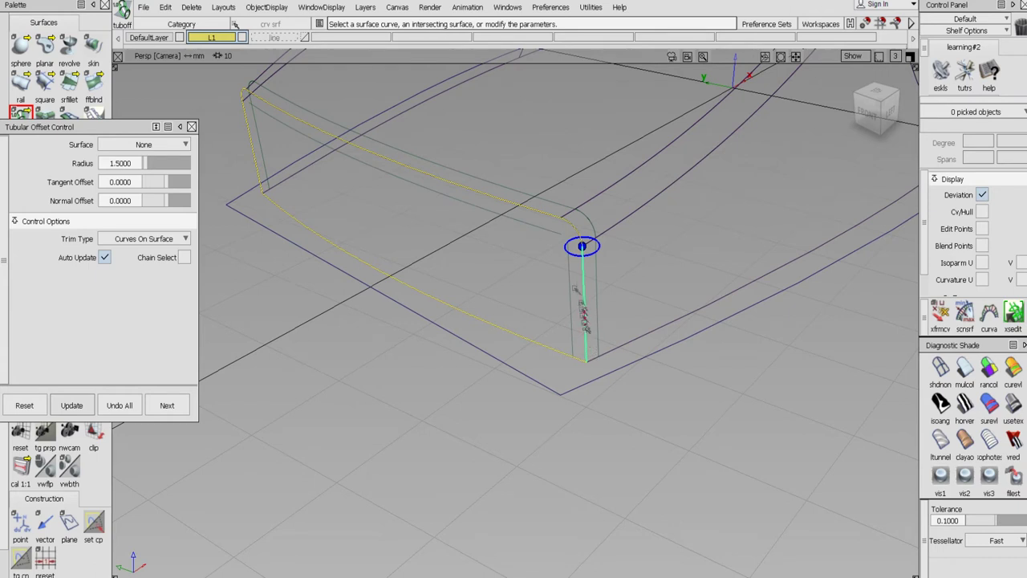
pyautogui.click(167, 406)
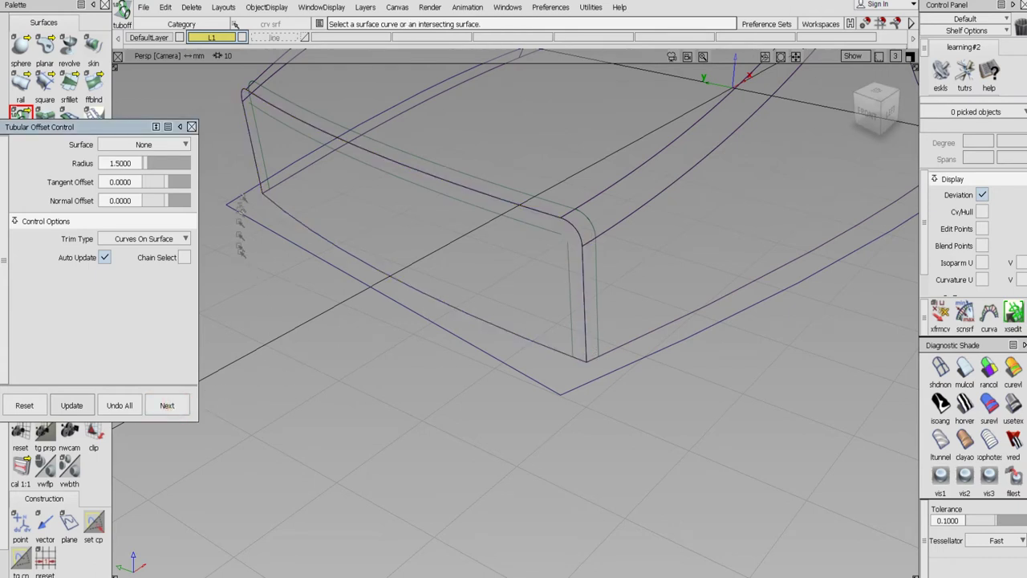
pyautogui.click(257, 176)
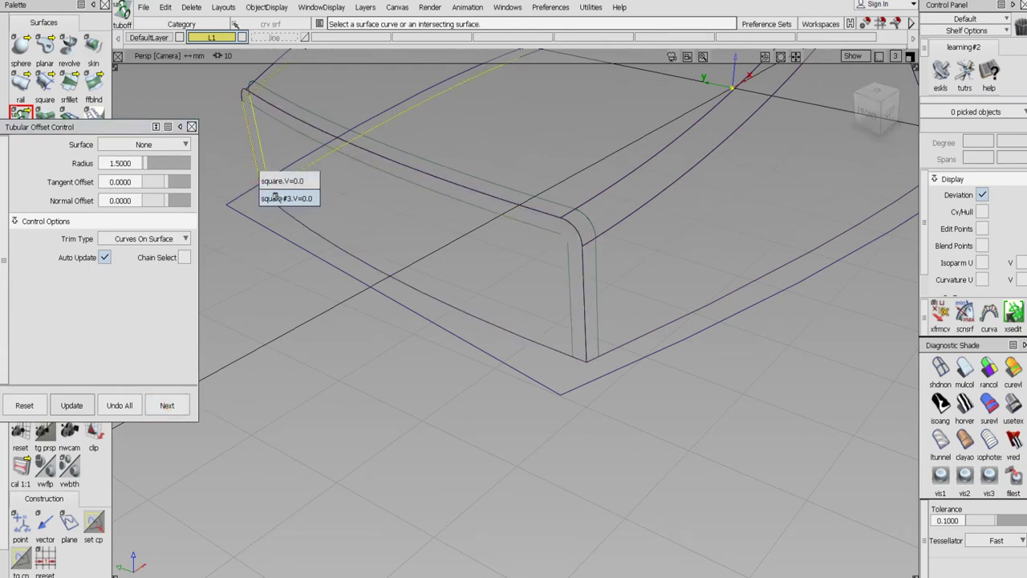
pyautogui.click(281, 180)
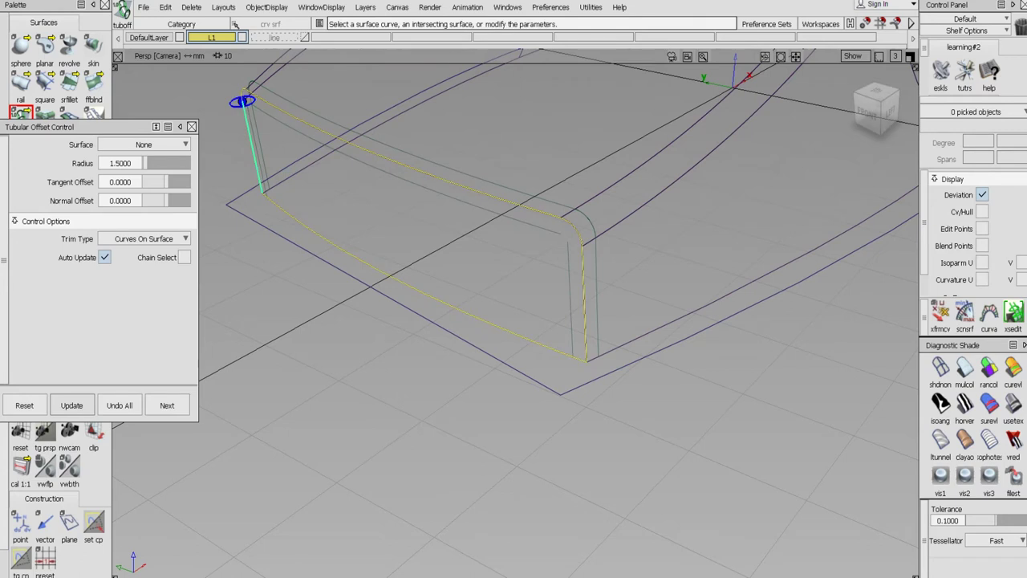
pyautogui.click(166, 405)
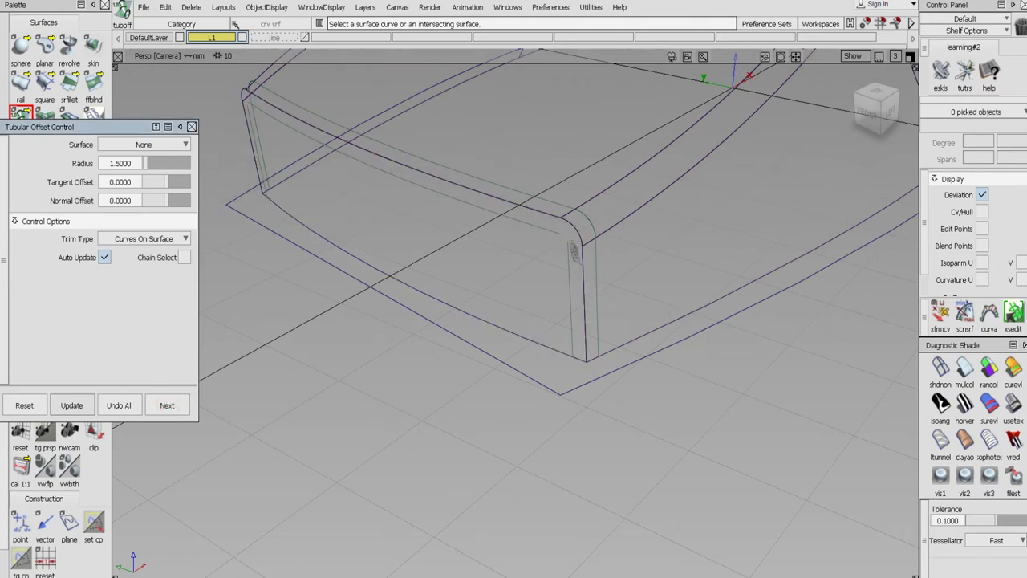
# Offset a 1.5 mm curve on the end surface around its rounded upper corner on the model's left side
pyautogui.click(573, 227)
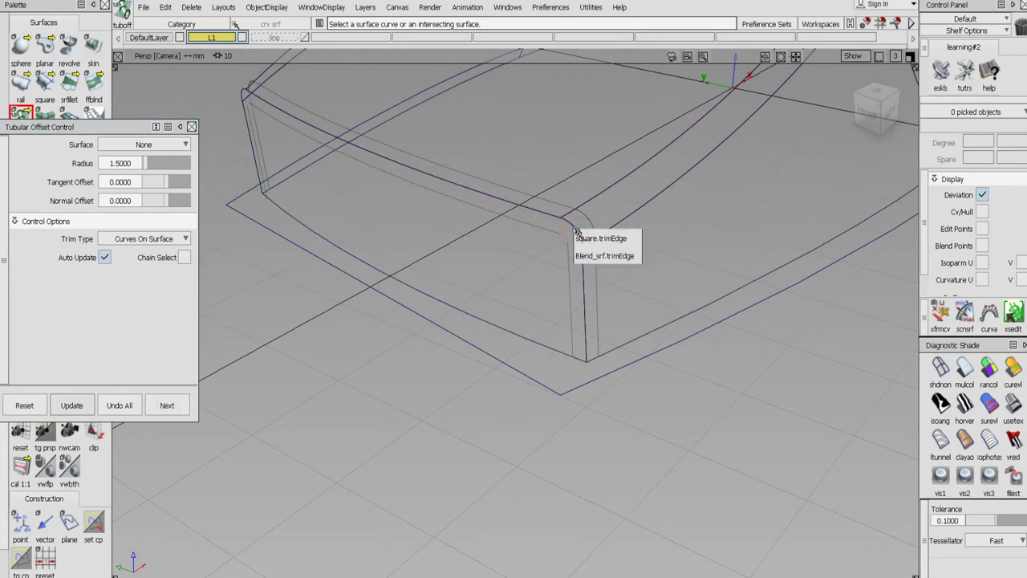
pyautogui.click(603, 255)
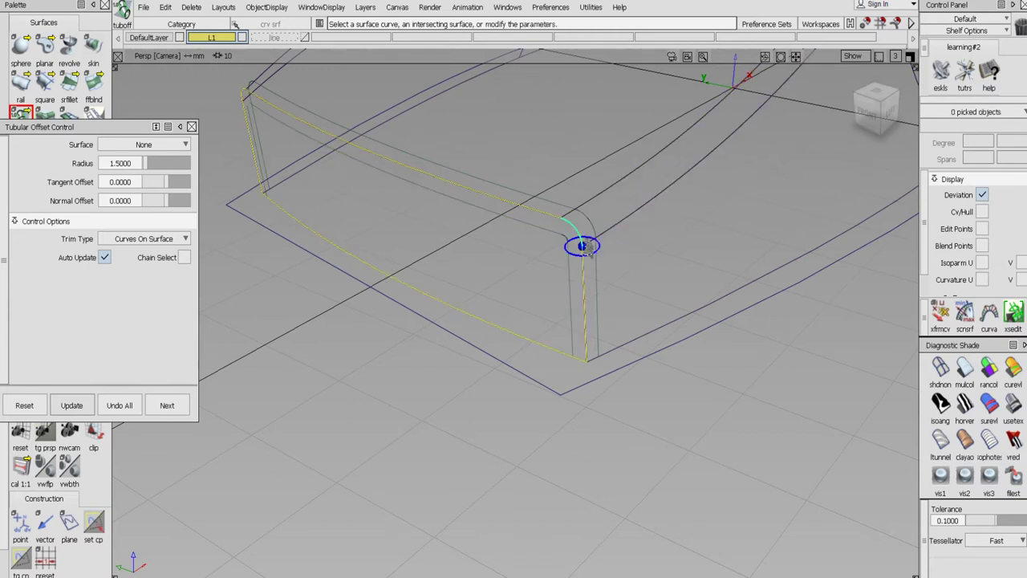
pyautogui.click(167, 405)
# Offset the remaining 1.5 mm curve on the end surface around its right-side rounded corner and check how the curves meet there
pyautogui.keyDown('alt'); pyautogui.keyDown('shift'); pyautogui.moveTo(442, 279); pyautogui.dragTo(527, 245); pyautogui.keyUp('shift'); pyautogui.keyUp('alt')
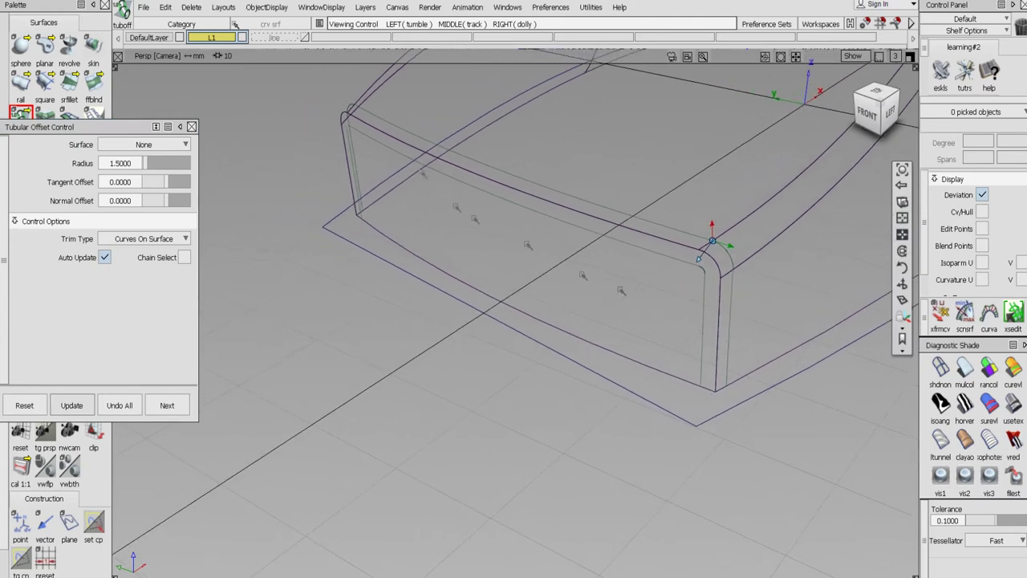
pyautogui.keyDown('alt'); pyautogui.keyDown('shift'); pyautogui.click(349, 132); pyautogui.keyUp('shift'); pyautogui.keyUp('alt')
pyautogui.keyDown('alt'); pyautogui.keyDown('shift'); pyautogui.moveTo(473, 201); pyautogui.dragTo(602, 198); pyautogui.keyUp('shift'); pyautogui.keyUp('alt')
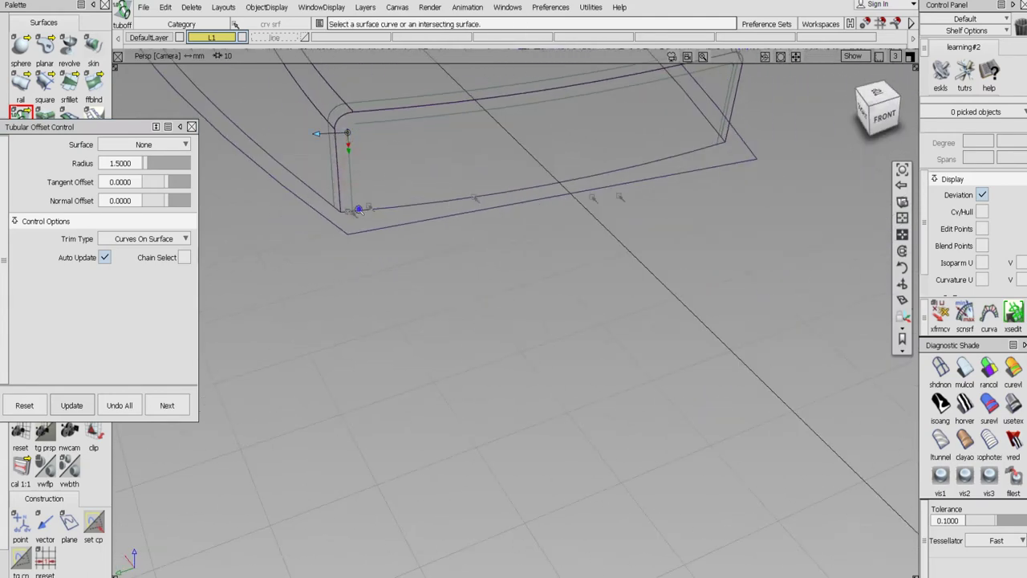
pyautogui.keyDown('alt'); pyautogui.keyDown('shift'); pyautogui.moveTo(361, 197); pyautogui.dragTo(395, 212, button='right'); pyautogui.keyUp('shift'); pyautogui.keyUp('alt')
pyautogui.keyDown('alt'); pyautogui.keyDown('shift'); pyautogui.moveTo(395, 211); pyautogui.dragTo(427, 275, button='middle'); pyautogui.keyUp('shift'); pyautogui.keyUp('alt')
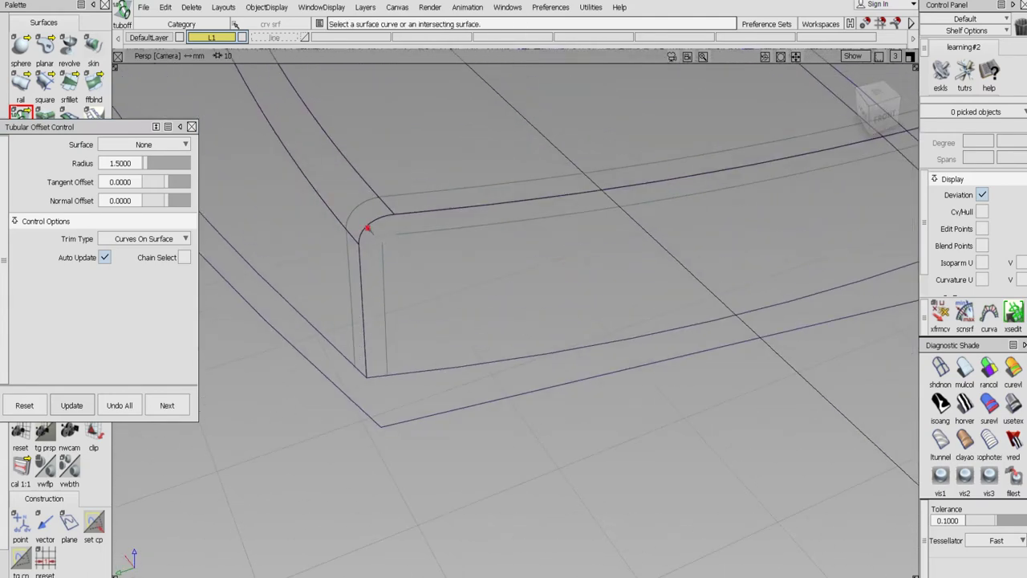
pyautogui.click(363, 228)
pyautogui.click(385, 254)
pyautogui.click(167, 405)
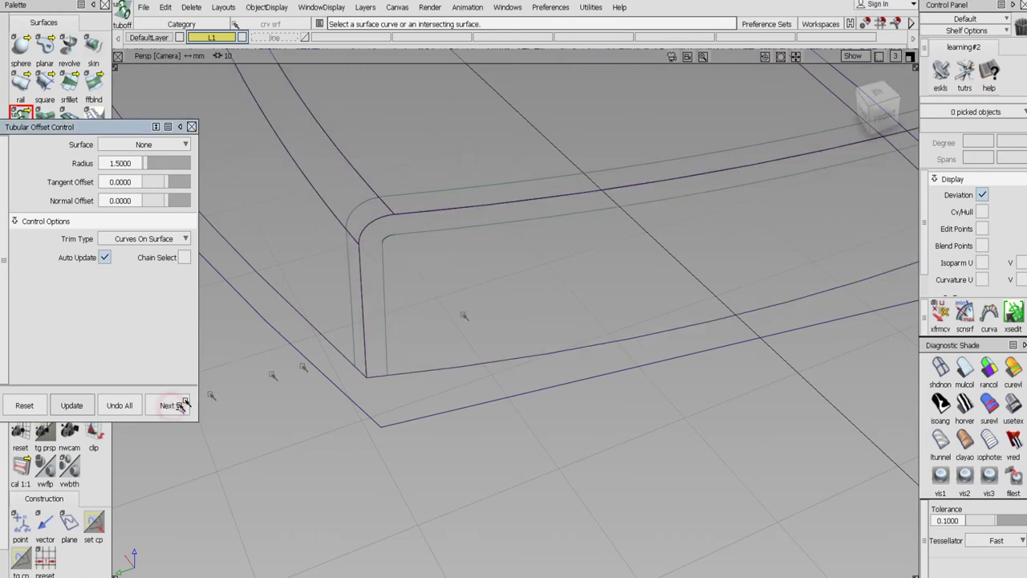
pyautogui.keyDown('alt'); pyautogui.keyDown('shift'); pyautogui.moveTo(474, 313); pyautogui.dragTo(440, 254); pyautogui.keyUp('shift'); pyautogui.keyUp('alt')
pyautogui.keyDown('alt'); pyautogui.keyDown('shift'); pyautogui.click(387, 237); pyautogui.keyUp('shift'); pyautogui.keyUp('alt')
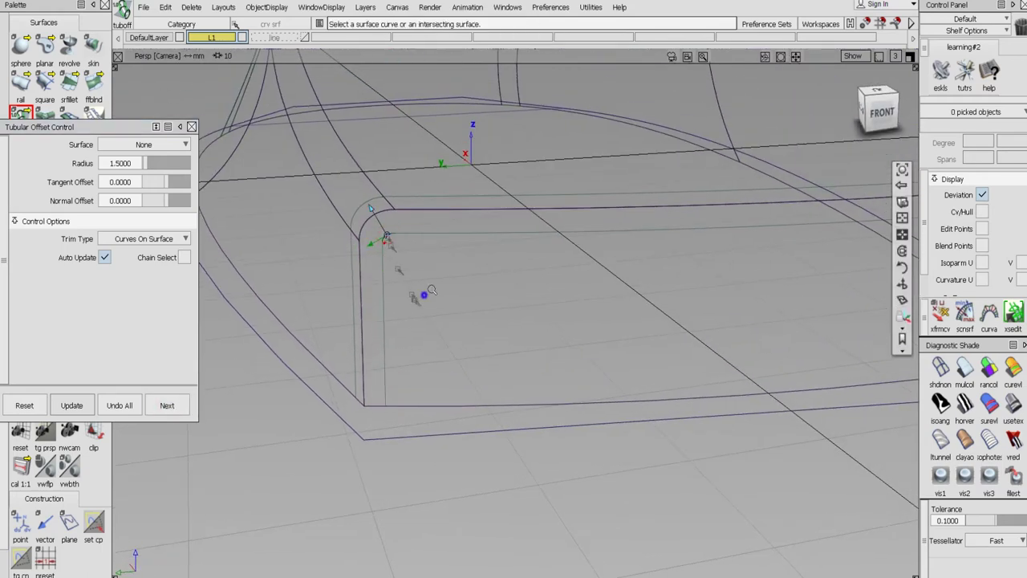
pyautogui.scroll(4, 426, 293)
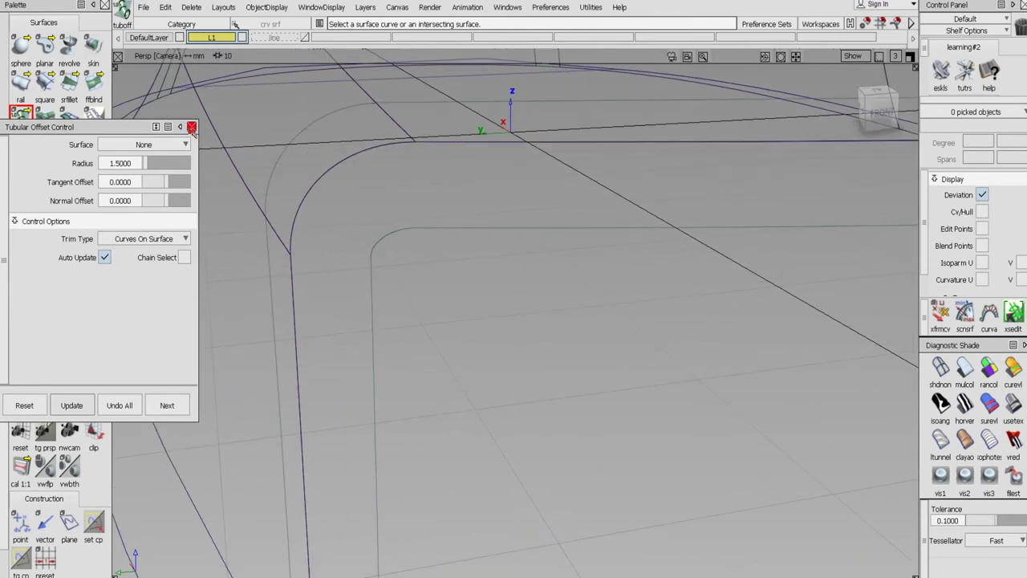
# Close the tubular offset tool and pick the individual curves on the end surface's upper corner to examine where arc and vertical curve meet
pyautogui.click(192, 127)
pyautogui.scroll(5, 7, 78)
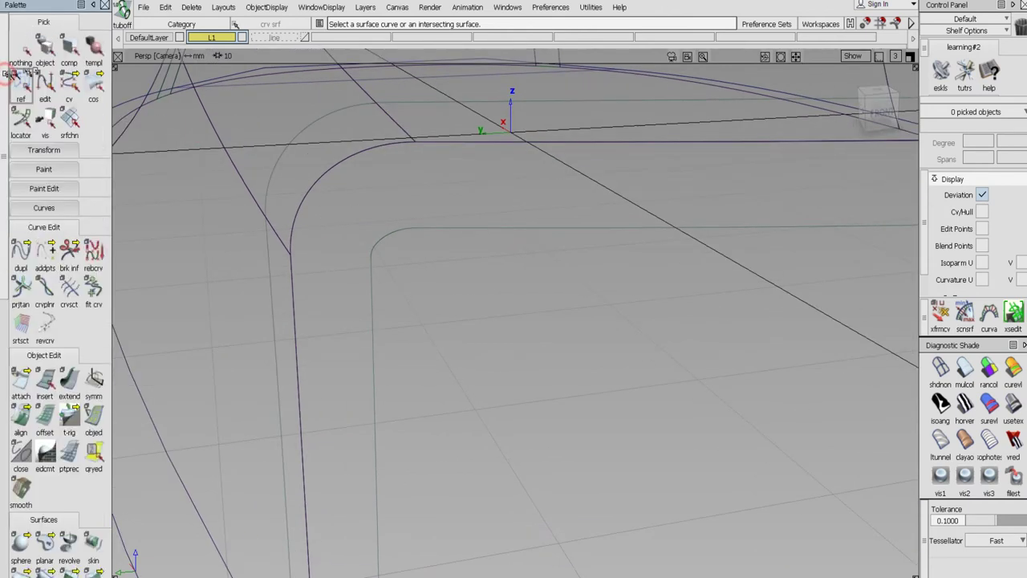
pyautogui.click(94, 84)
pyautogui.click(375, 244)
pyautogui.click(375, 244)
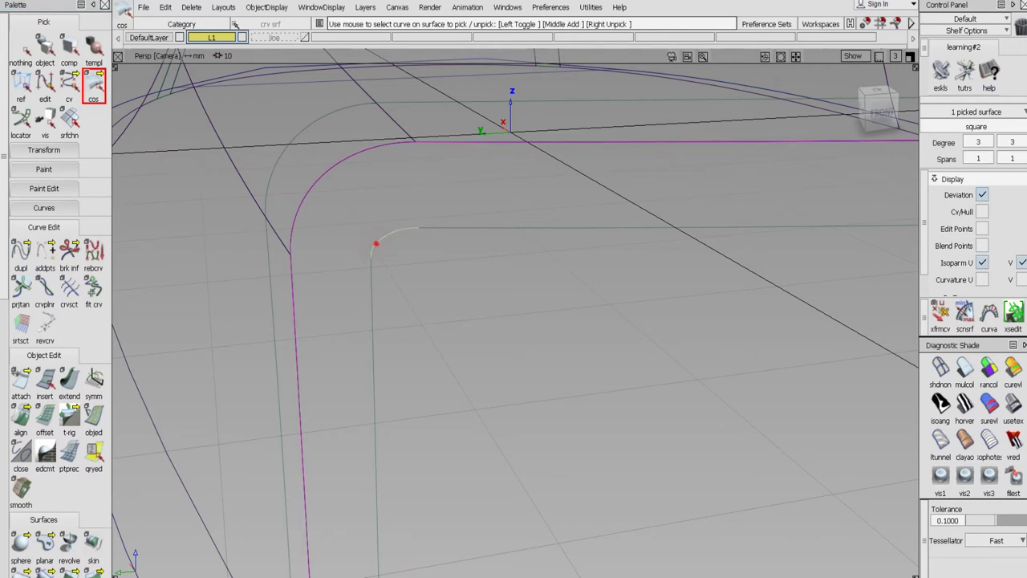
pyautogui.click(372, 269)
pyautogui.click(368, 268)
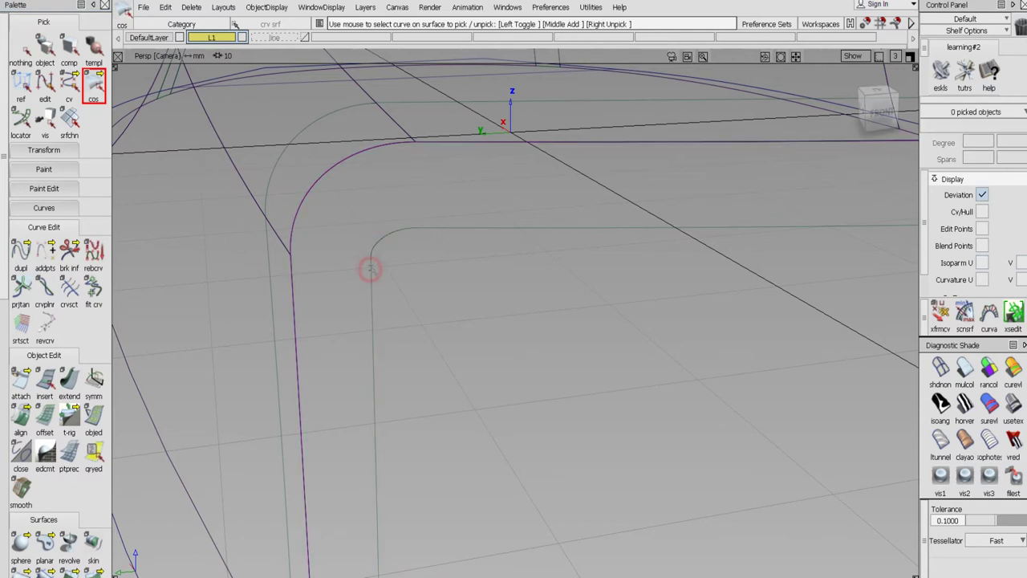
pyautogui.click(369, 265)
pyautogui.click(374, 246)
pyautogui.click(375, 247)
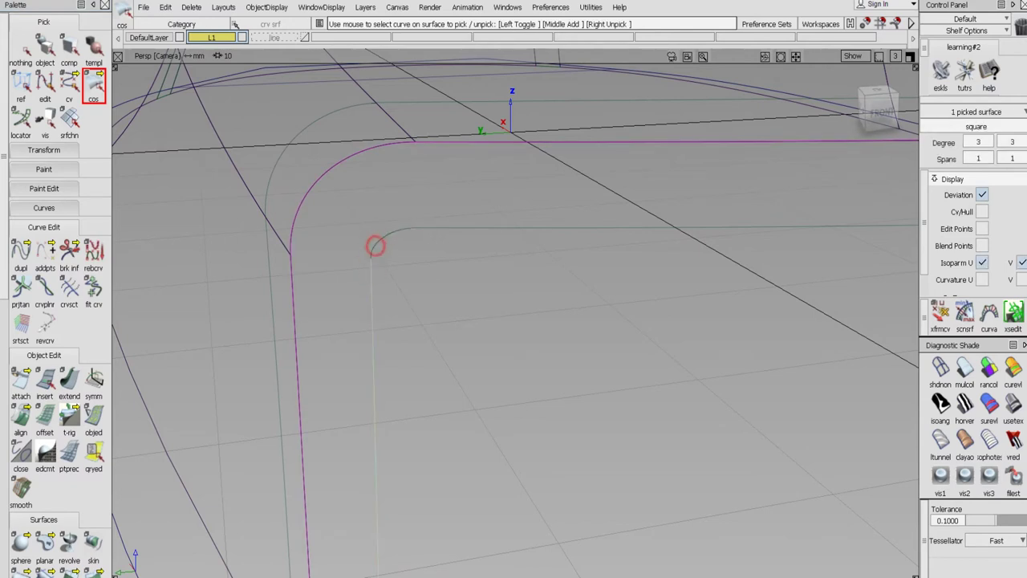
pyautogui.click(371, 267)
# Trim the squared end surface along its offset curves, keeping the region inside them
pyautogui.keyDown('alt'); pyautogui.keyDown('shift'); pyautogui.moveTo(428, 268); pyautogui.dragTo(417, 321, button='right'); pyautogui.keyUp('shift'); pyautogui.keyUp('alt')
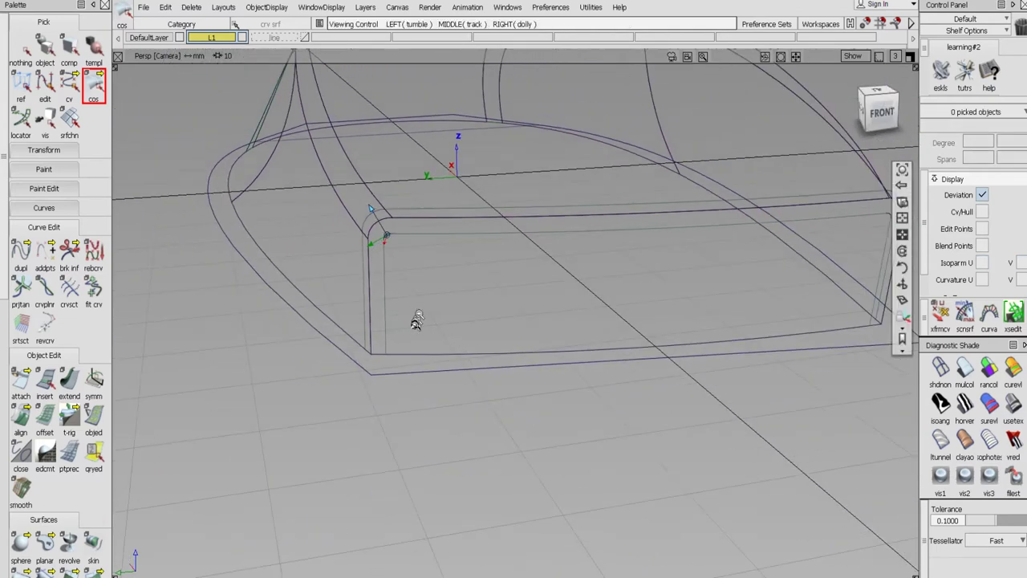
pyautogui.keyDown('alt'); pyautogui.keyDown('shift'); pyautogui.moveTo(417, 334); pyautogui.dragTo(559, 359); pyautogui.keyUp('shift'); pyautogui.keyUp('alt')
pyautogui.keyDown('alt'); pyautogui.keyDown('shift'); pyautogui.moveTo(560, 323); pyautogui.dragTo(564, 353, button='middle'); pyautogui.keyUp('shift'); pyautogui.keyUp('alt')
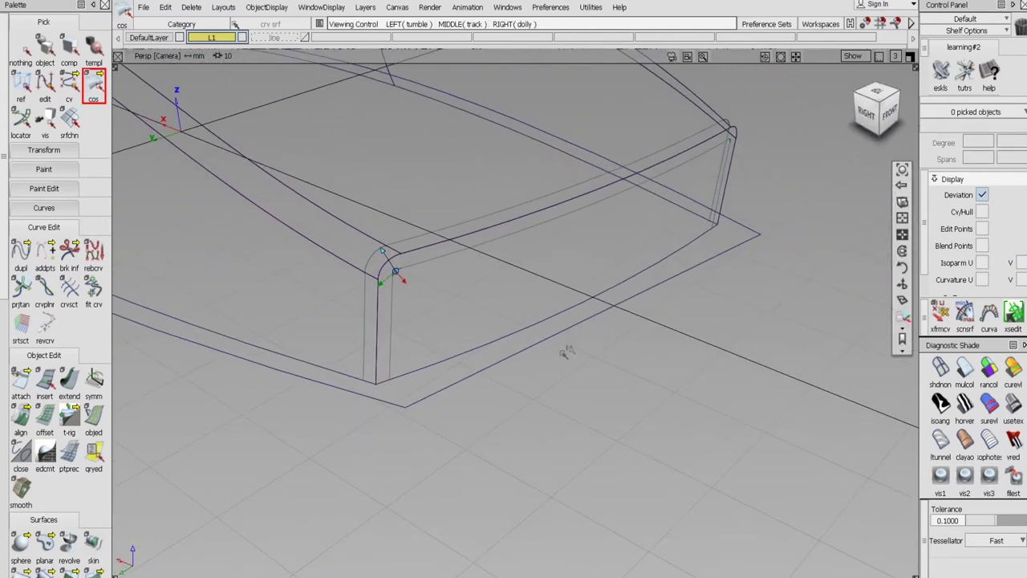
pyautogui.scroll(-10, 49, 362)
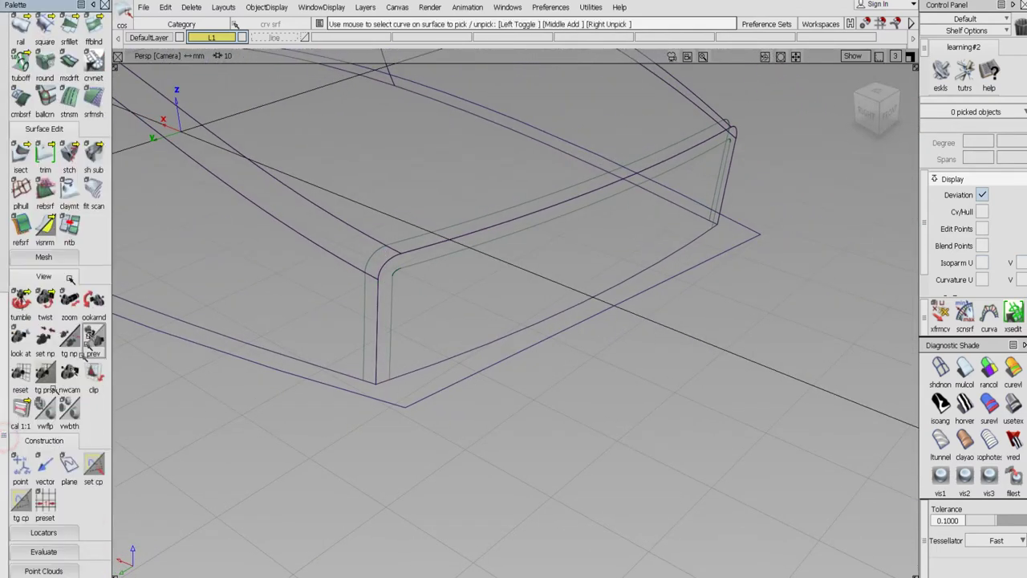
pyautogui.click(45, 156)
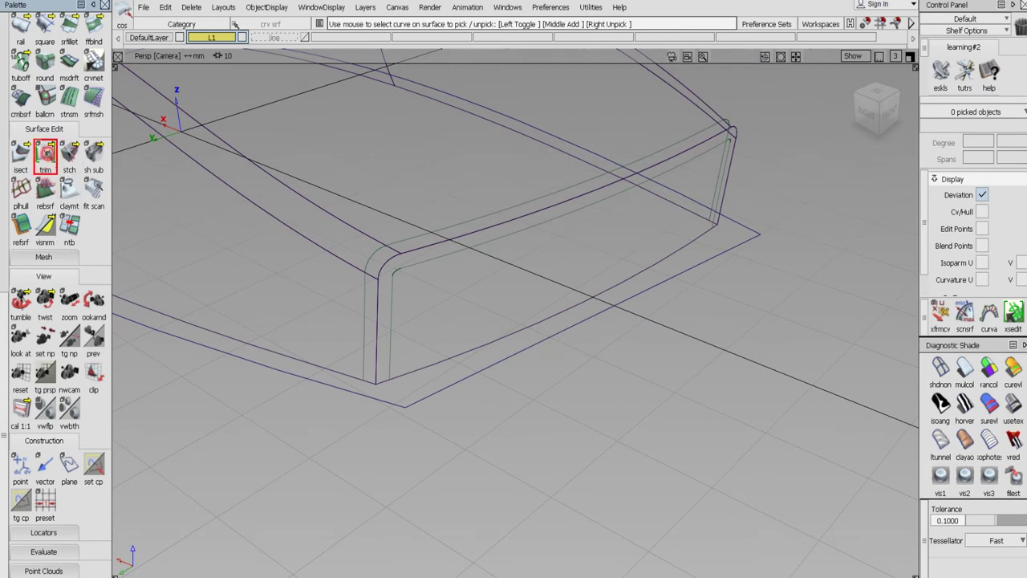
pyautogui.click(453, 290)
pyautogui.click(825, 563)
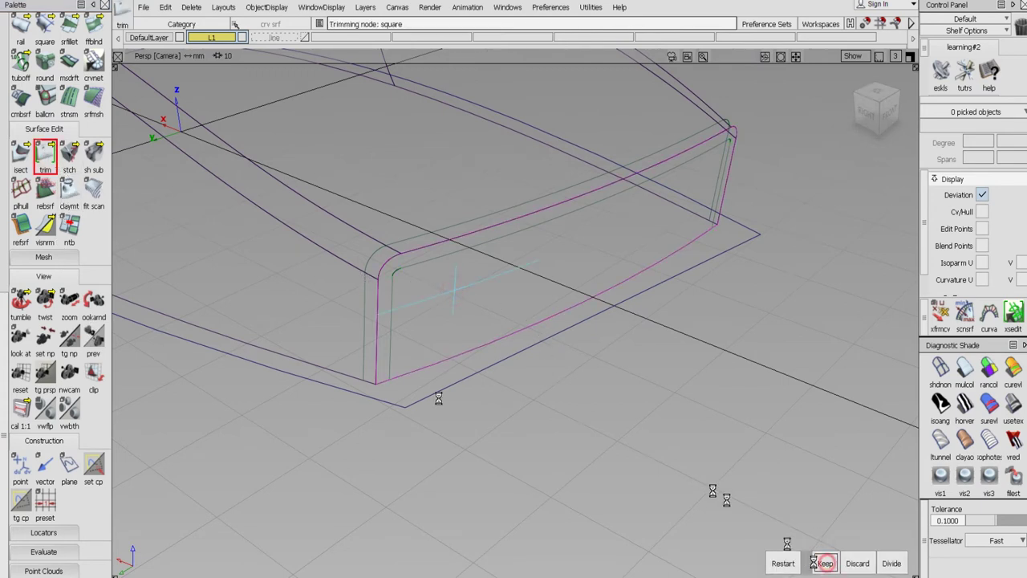
# Trim the right side surface, its rounded corner blend and the top surface along their offset curves, keeping the body portions
pyautogui.click(309, 294)
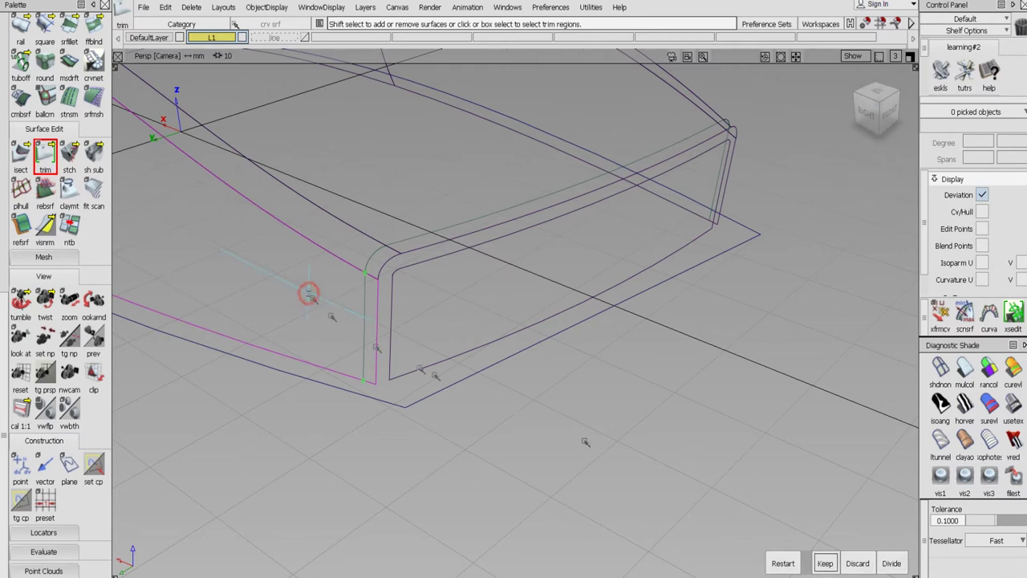
pyautogui.click(826, 564)
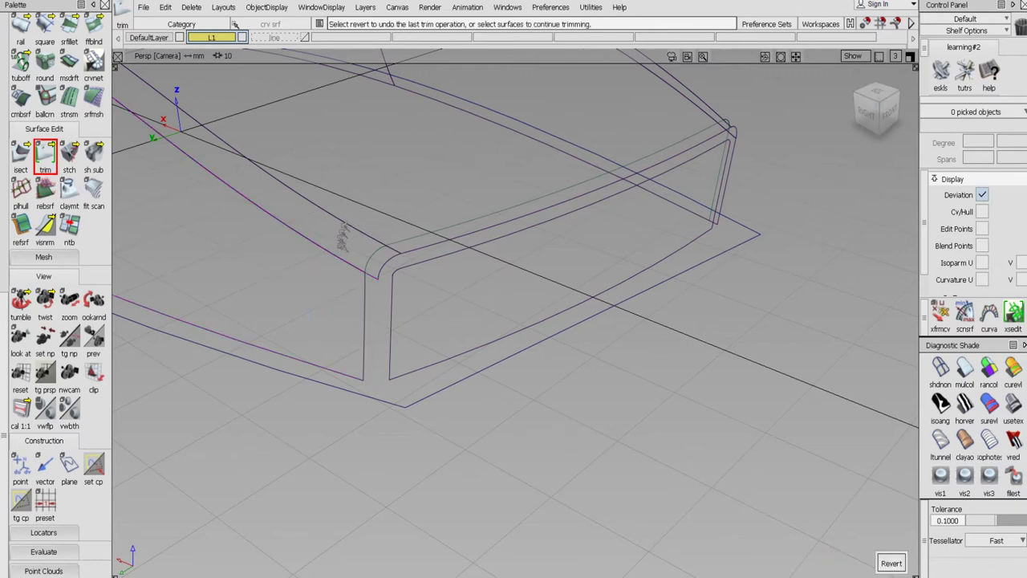
pyautogui.click(346, 242)
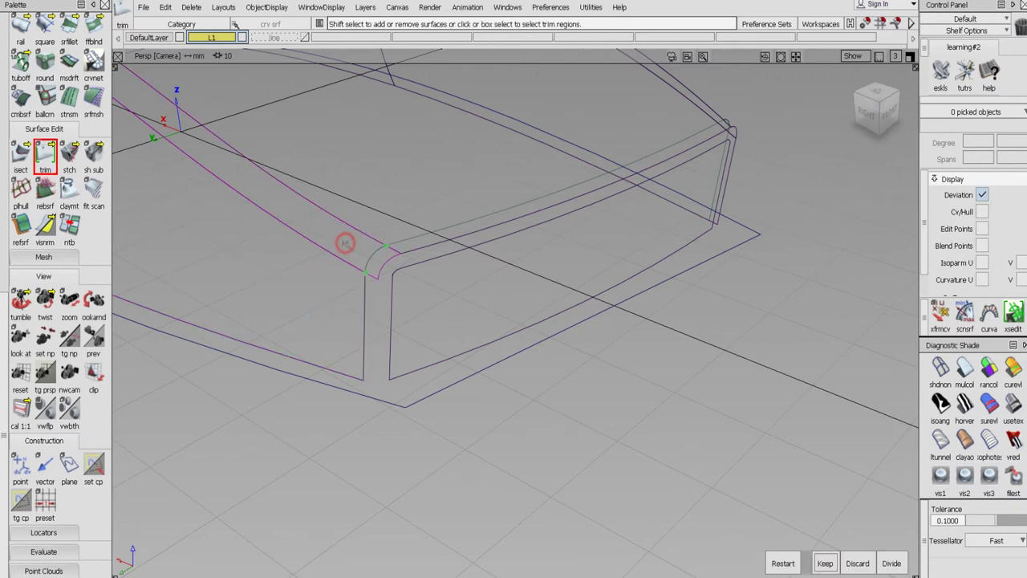
pyautogui.click(825, 563)
pyautogui.click(455, 182)
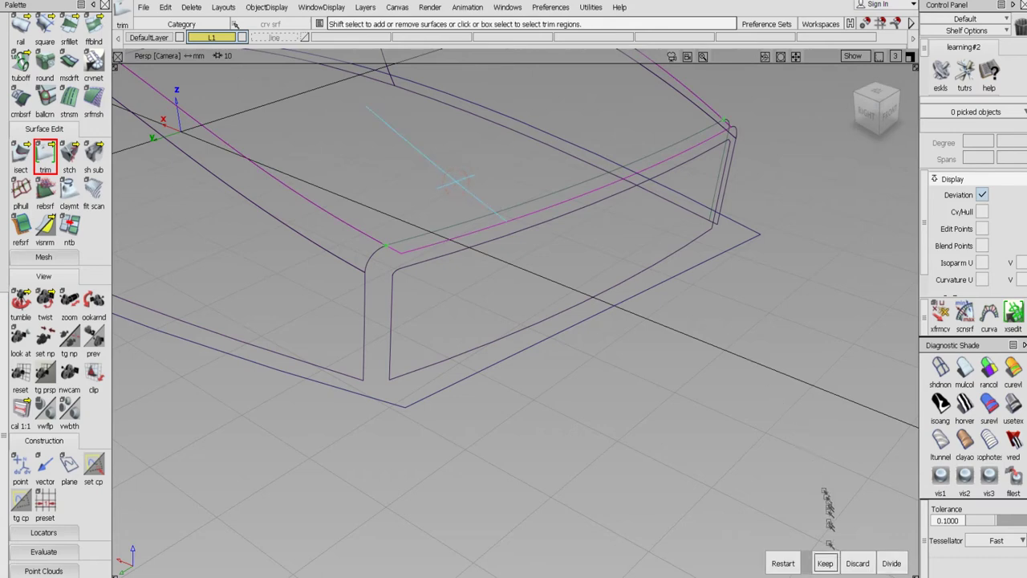
pyautogui.click(825, 563)
# Trim the left rounded corner blend and left side surface along their offset curves, keeping the body portions
pyautogui.keyDown('alt'); pyautogui.keyDown('shift'); pyautogui.moveTo(759, 355); pyautogui.dragTo(316, 360); pyautogui.keyUp('shift'); pyautogui.keyUp('alt')
pyautogui.keyDown('alt'); pyautogui.keyDown('shift'); pyautogui.moveTo(537, 398); pyautogui.dragTo(334, 257, button='middle'); pyautogui.keyUp('shift'); pyautogui.keyUp('alt')
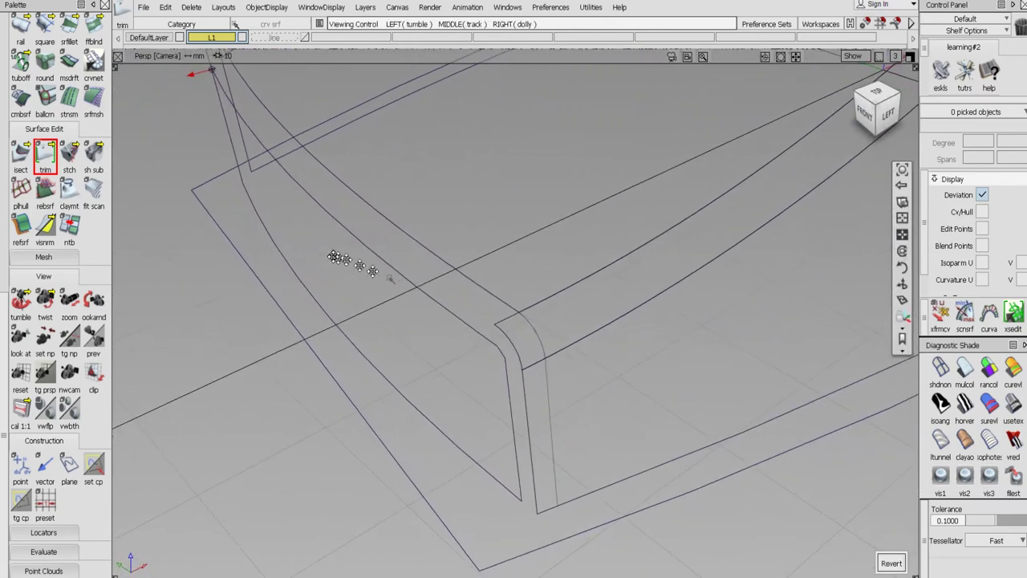
pyautogui.click(572, 316)
pyautogui.click(825, 563)
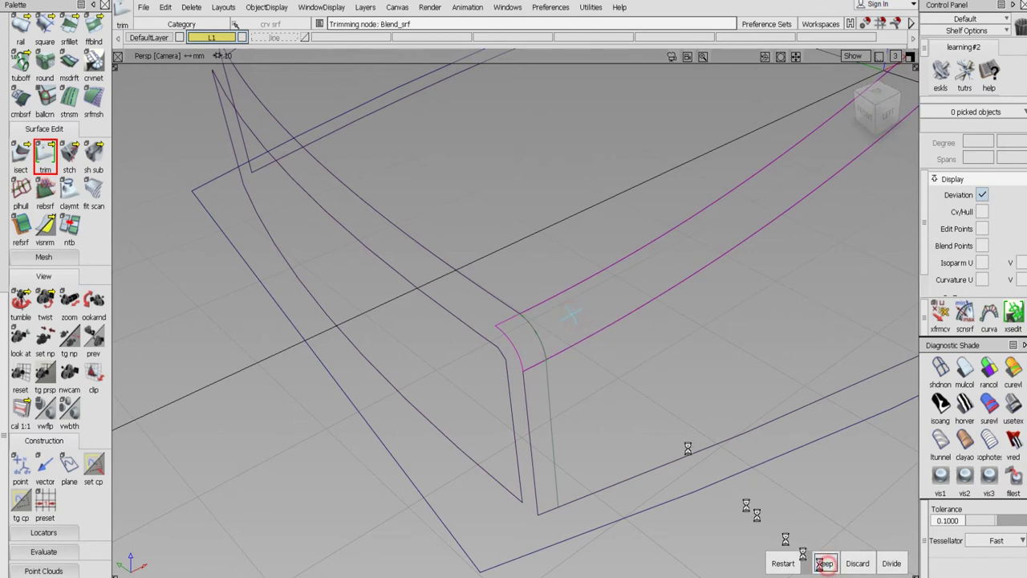
pyautogui.click(642, 400)
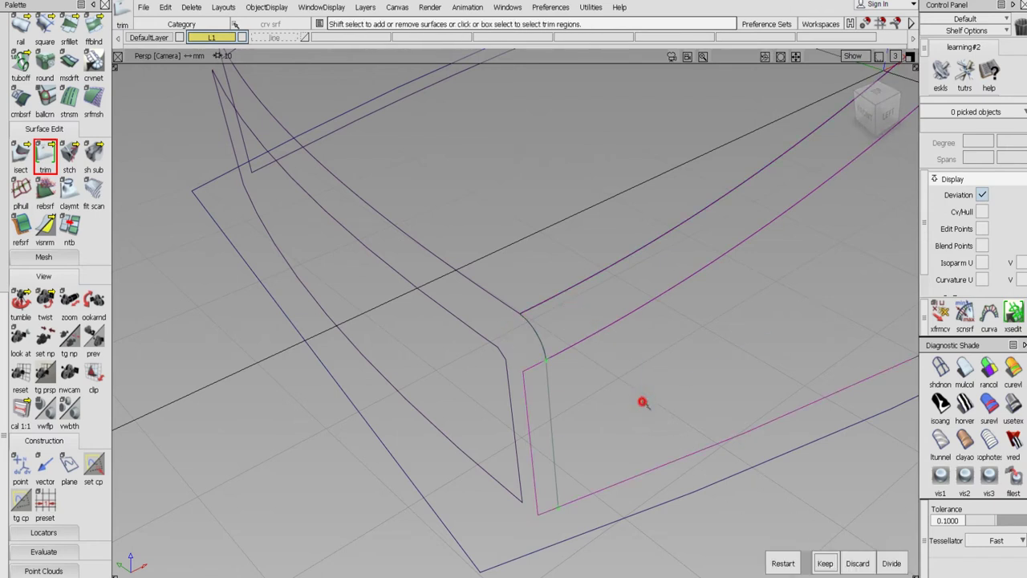
pyautogui.click(825, 563)
# Untrim the squared end surface
pyautogui.keyDown('alt'); pyautogui.keyDown('shift'); pyautogui.moveTo(543, 468); pyautogui.dragTo(610, 263); pyautogui.keyUp('shift'); pyautogui.keyUp('alt')
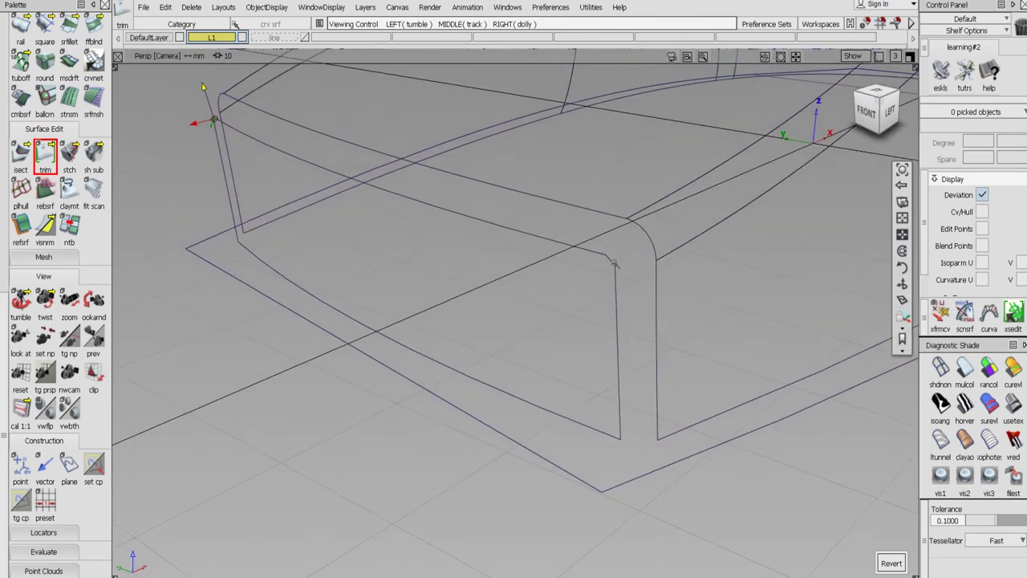
pyautogui.scroll(5, 610, 263)
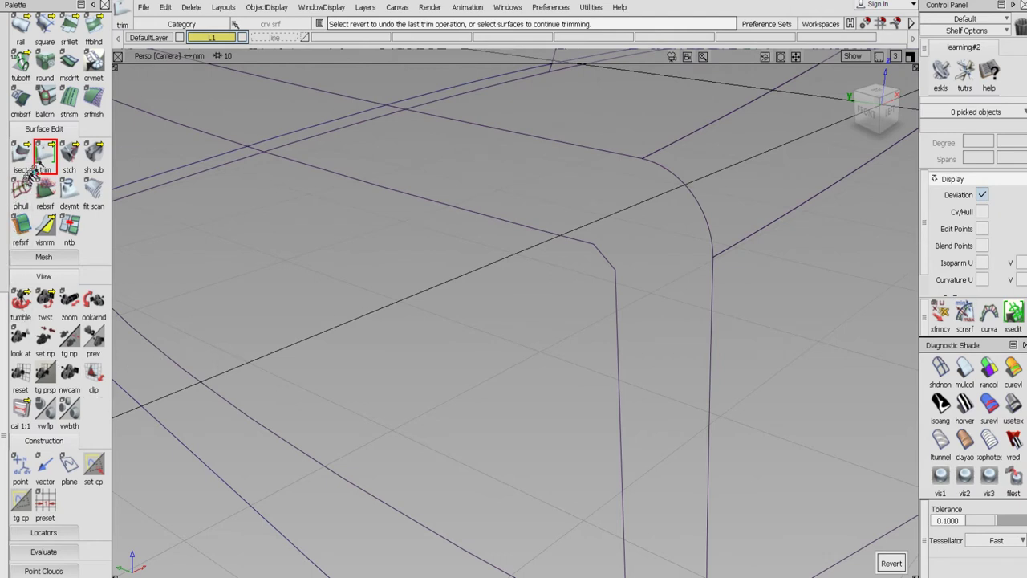
pyautogui.moveTo(45, 157); pyautogui.dragTo(94, 158)
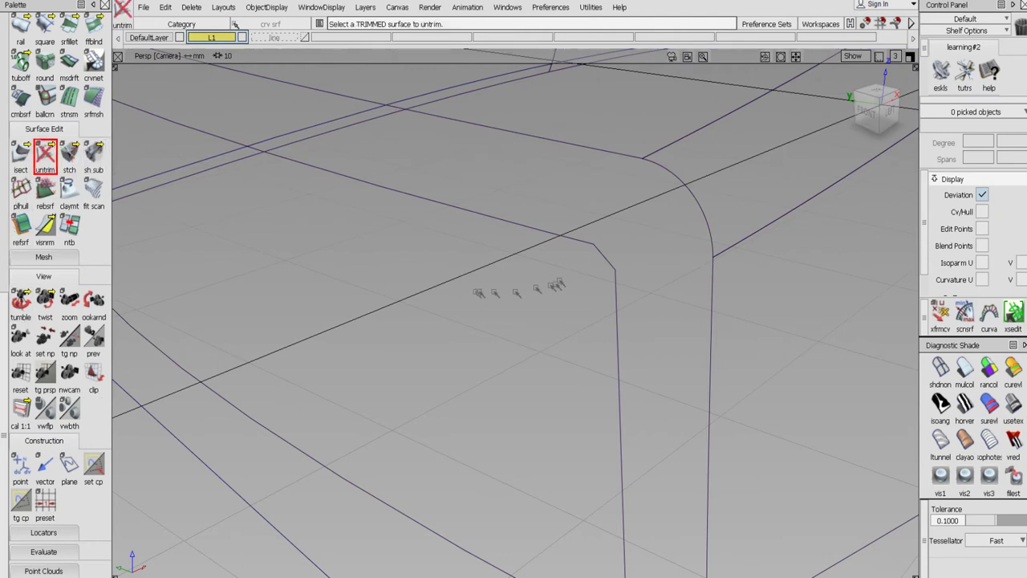
pyautogui.click(602, 257)
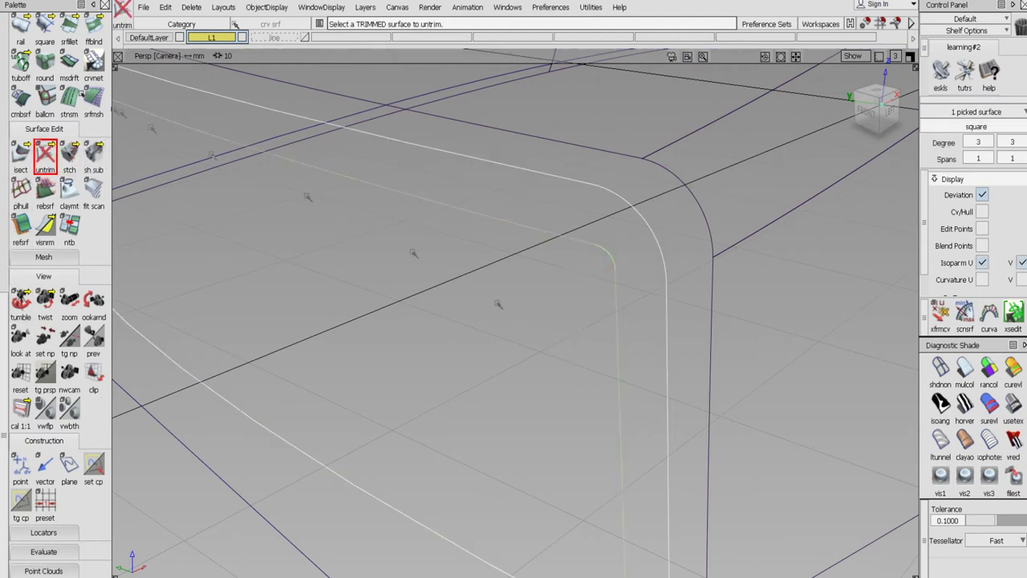
pyautogui.scroll(10, 15, 50)
# Duplicate the top, corner and vertical offset curves on the end surface's left side as separate curves without rebuilding
pyautogui.click(30, 50)
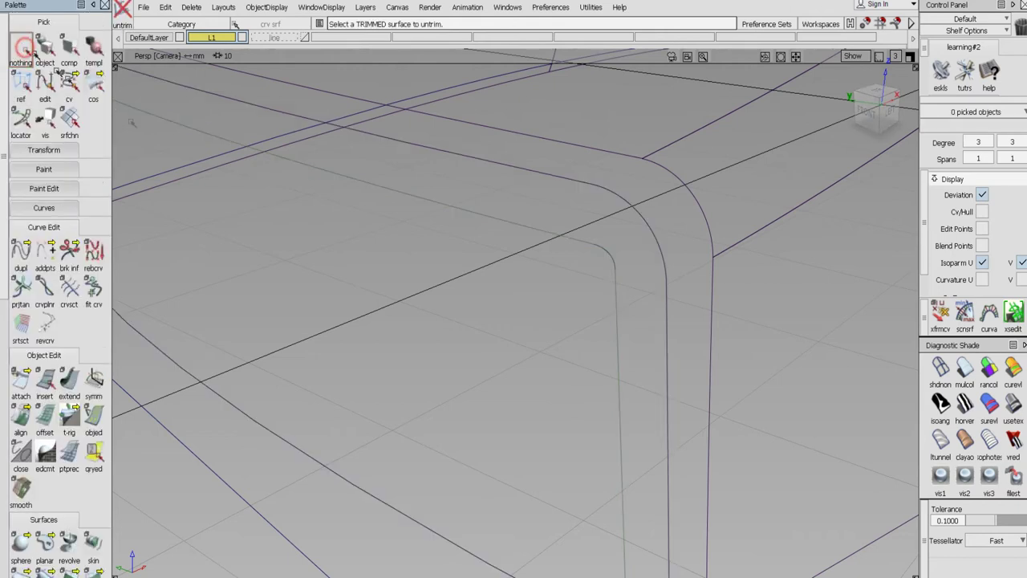
pyautogui.click(20, 252)
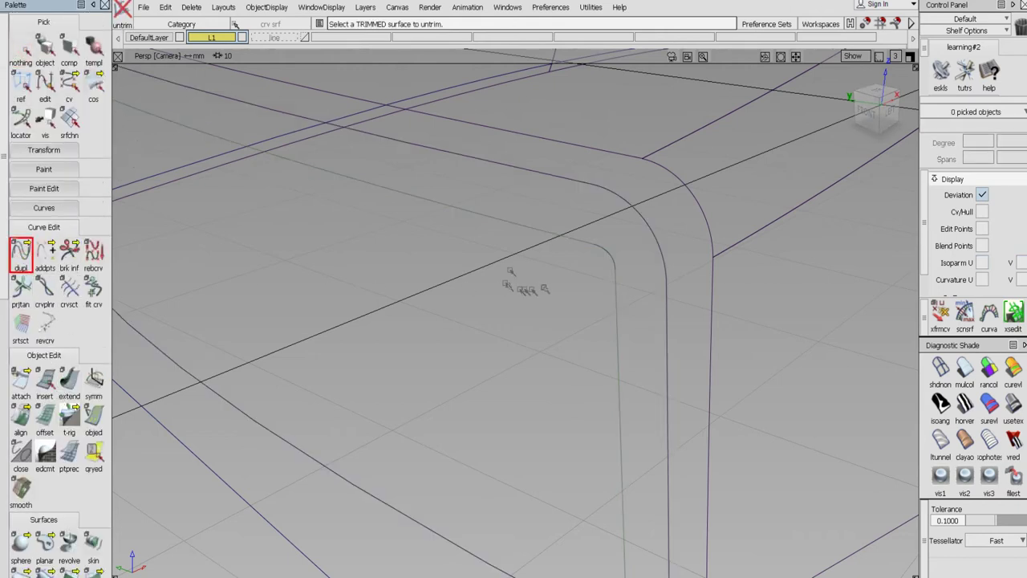
pyautogui.click(577, 239)
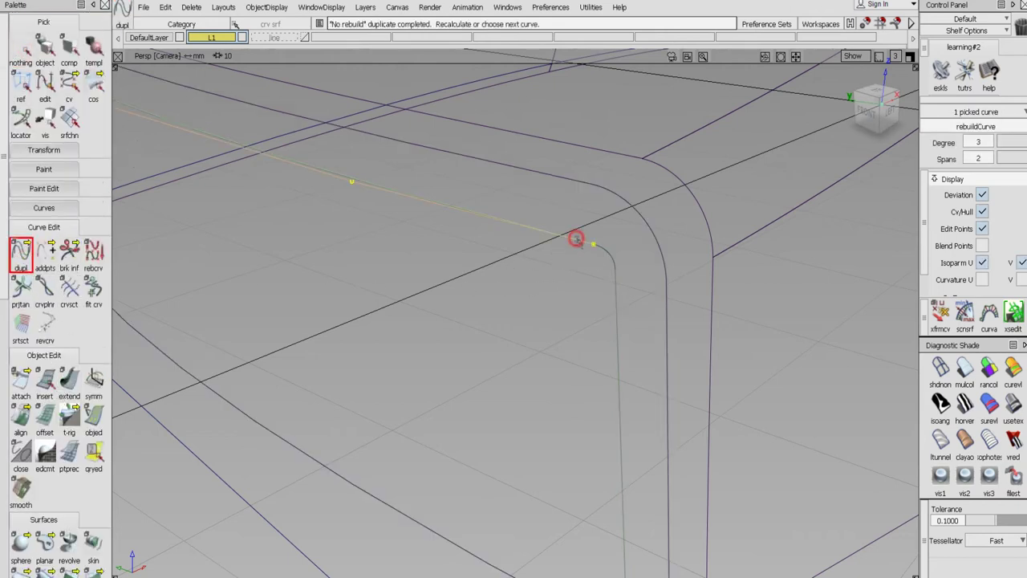
pyautogui.click(619, 277)
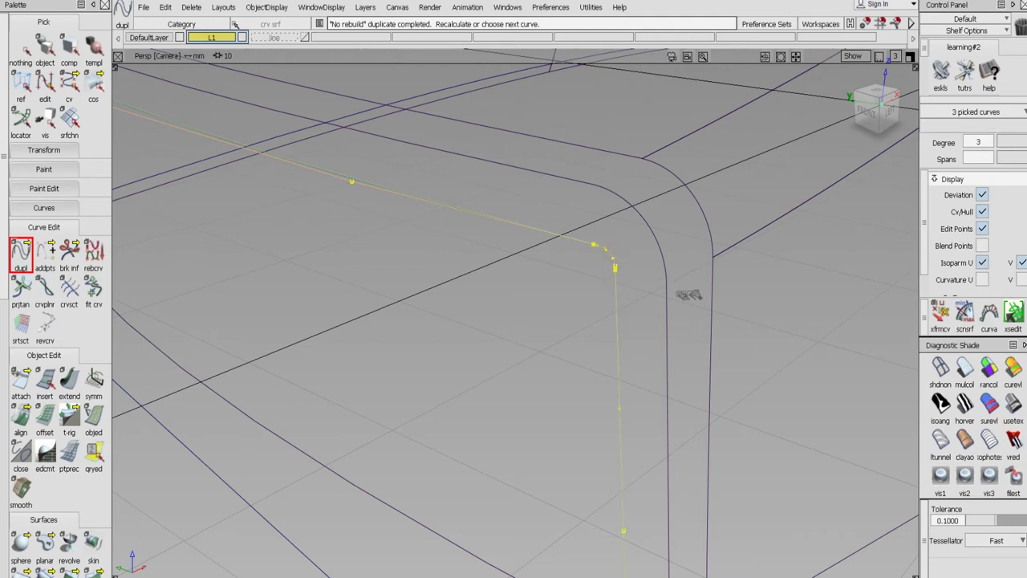
pyautogui.hotkey('shift', 'alt')
pyautogui.keyDown('alt'); pyautogui.keyDown('shift'); pyautogui.moveTo(619, 272); pyautogui.dragTo(734, 268); pyautogui.keyUp('shift'); pyautogui.keyUp('alt')
pyautogui.hotkey('shift', 'alt')
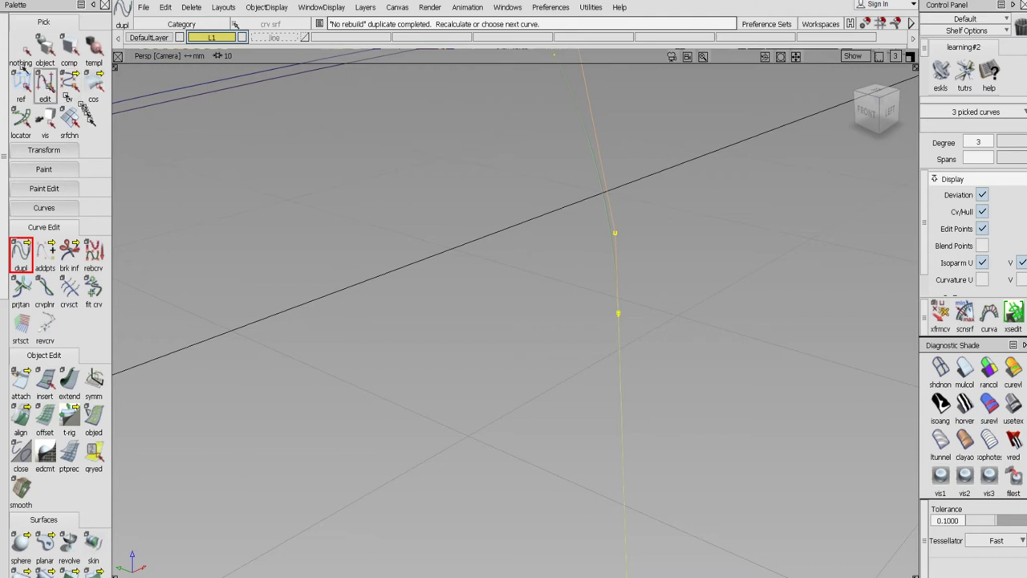
# Limit component picking to curves and pick the duplicated corner and vertical curves to examine the junction between them
pyautogui.click(21, 48)
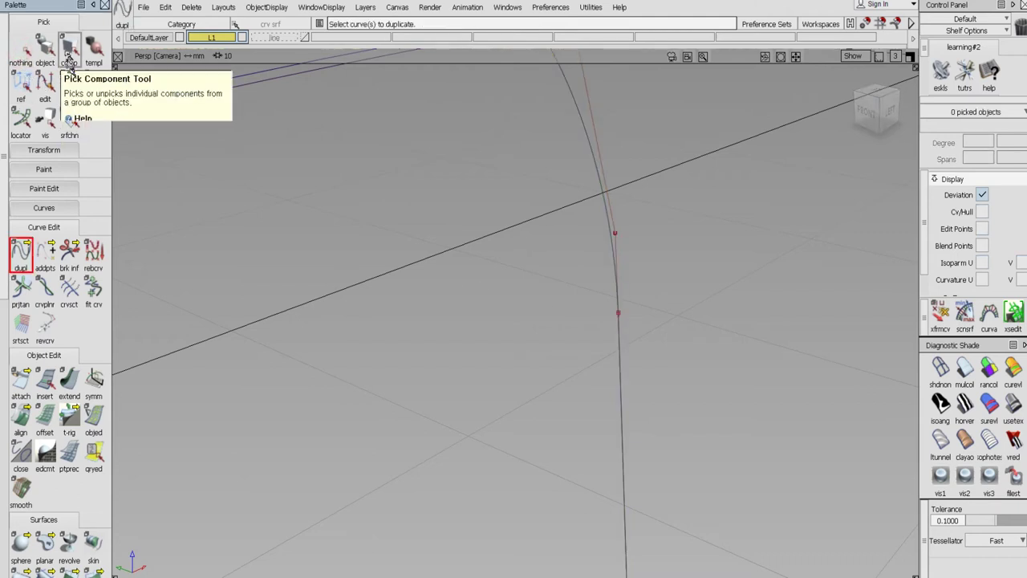
pyautogui.click(69, 50)
pyautogui.click(237, 24)
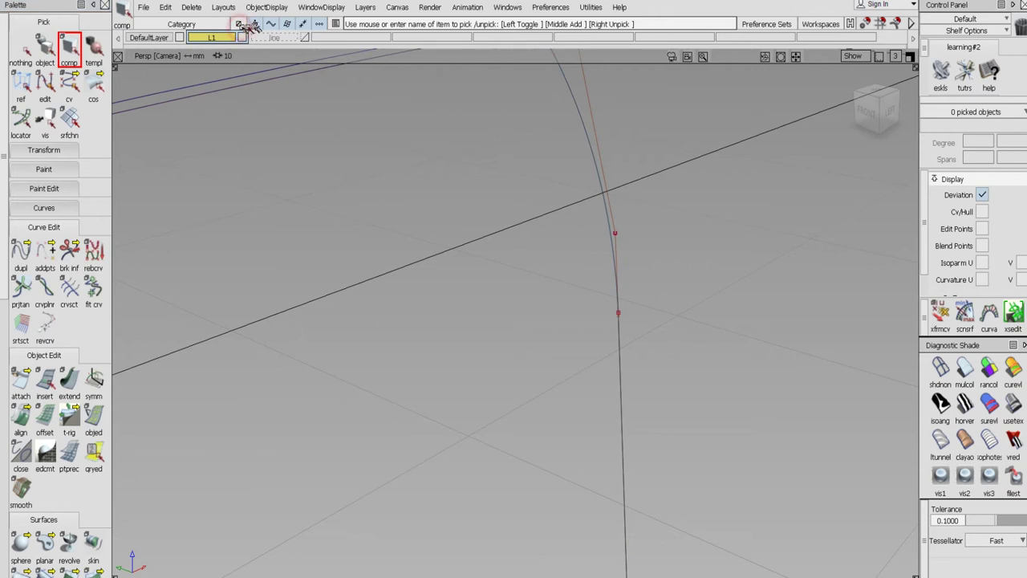
pyautogui.click(256, 24)
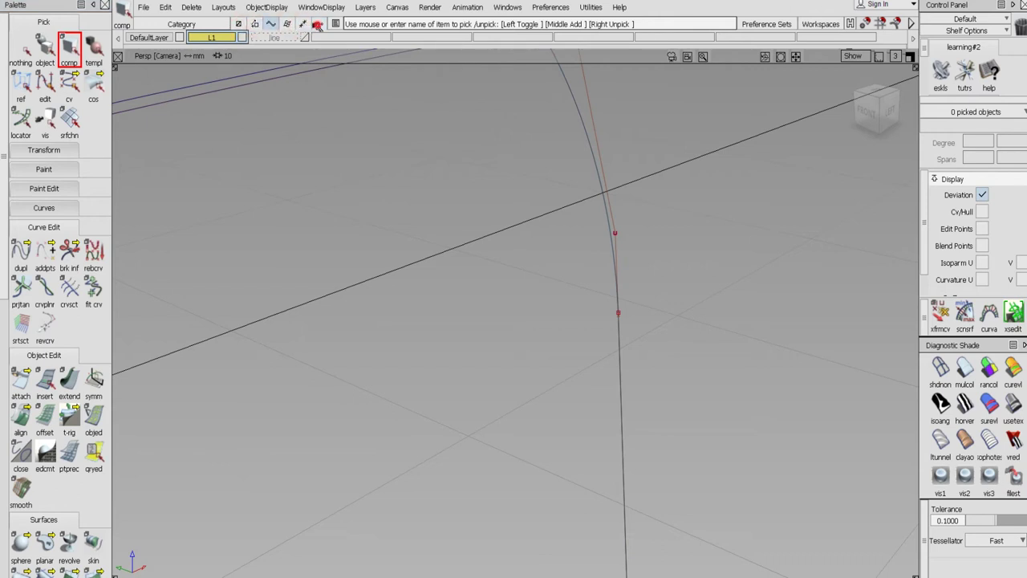
pyautogui.click(618, 323)
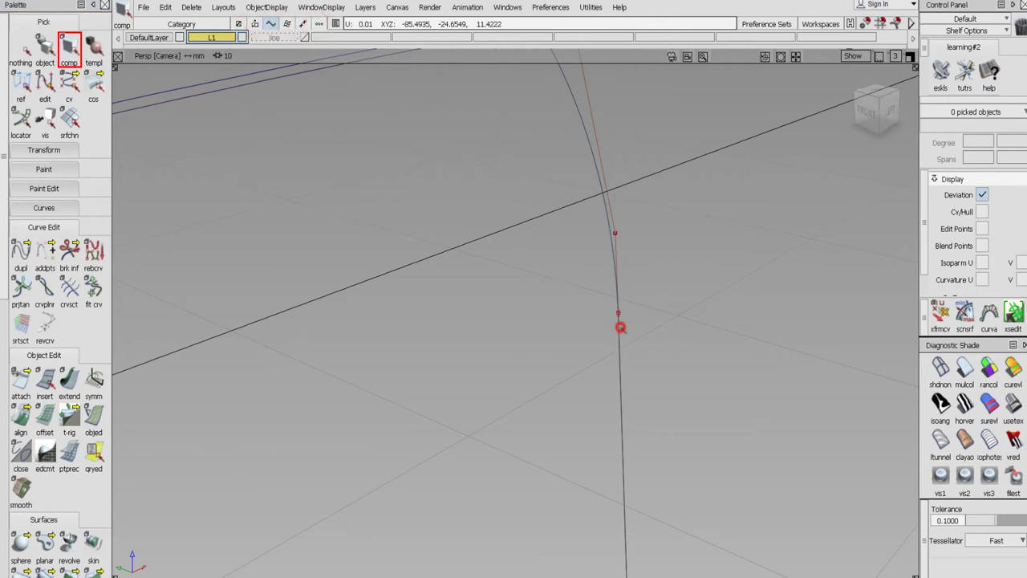
pyautogui.click(617, 294)
pyautogui.click(617, 294)
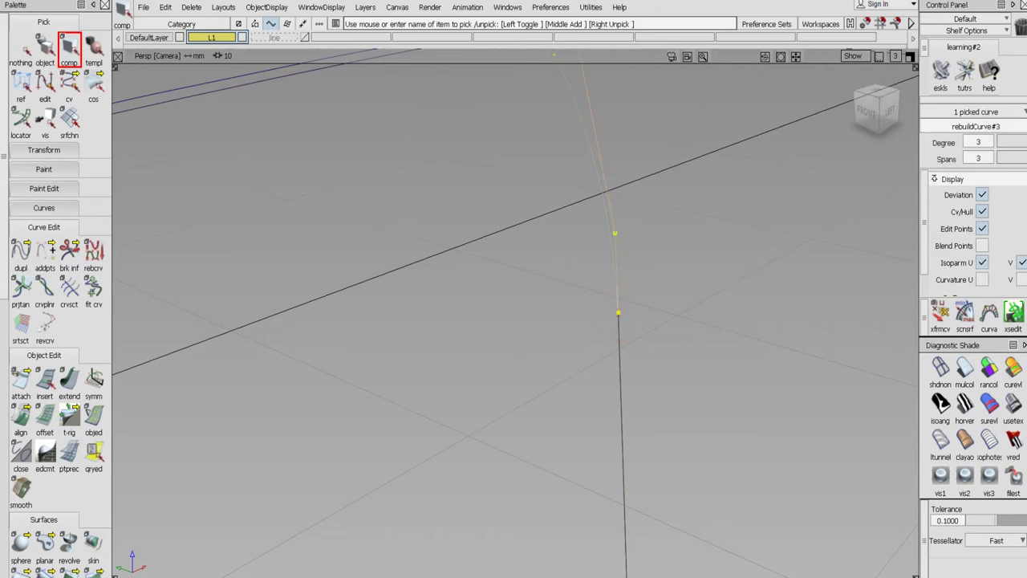
pyautogui.click(618, 294)
pyautogui.click(621, 332)
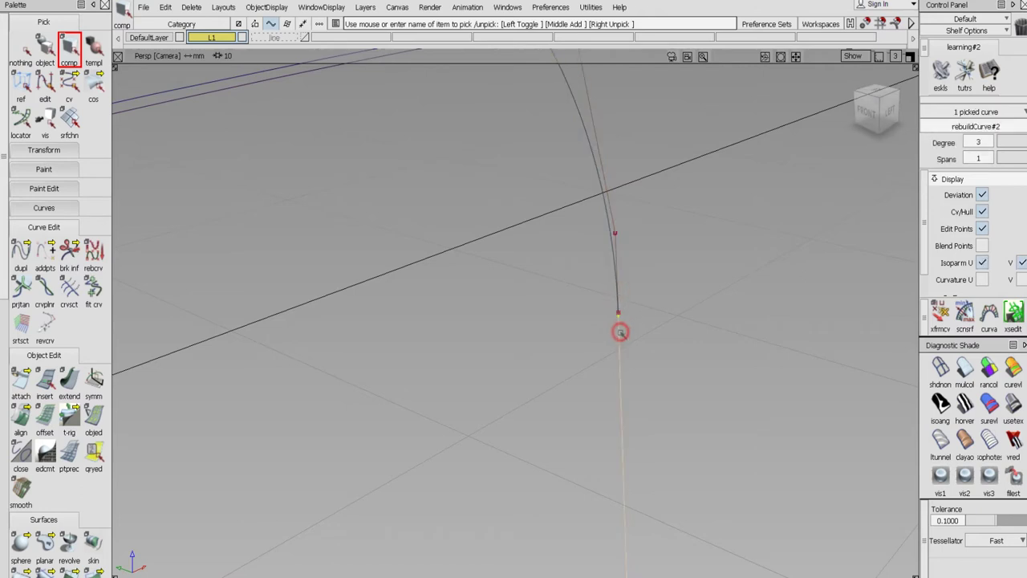
pyautogui.click(616, 328)
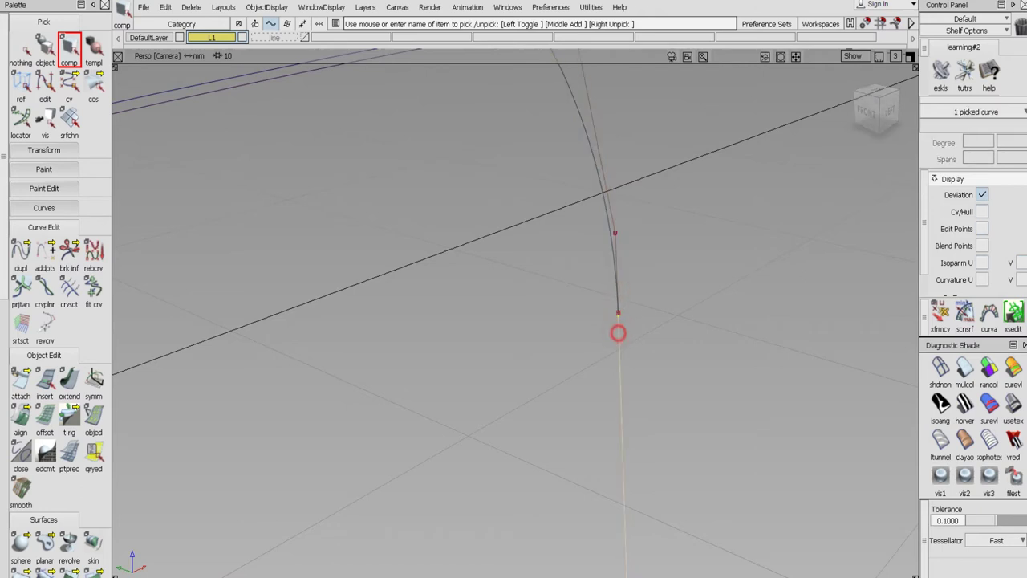
pyautogui.keyDown('alt'); pyautogui.keyDown('shift'); pyautogui.moveTo(617, 335); pyautogui.dragTo(574, 396); pyautogui.keyUp('shift'); pyautogui.keyUp('alt')
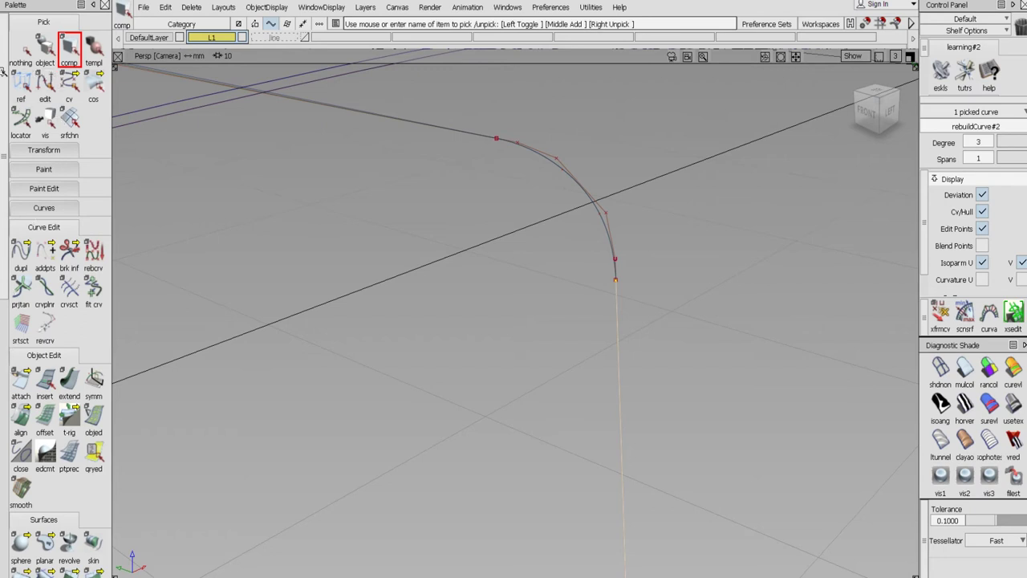
# Delete the original corner and vertical curves on surface at the end surface's left corner
pyautogui.click(21, 49)
pyautogui.click(93, 85)
pyautogui.moveTo(607, 264); pyautogui.dragTo(638, 308)
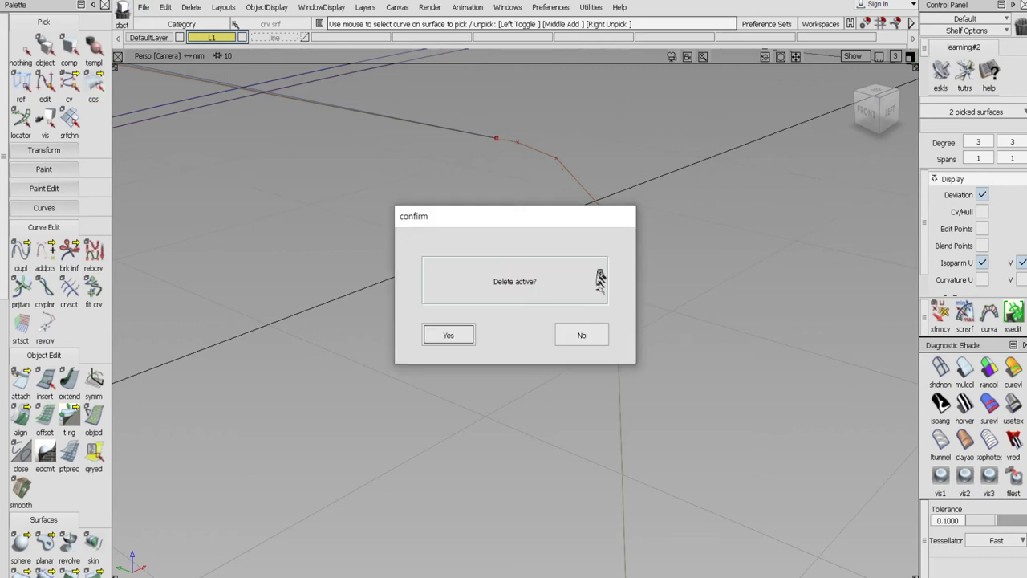
pyautogui.click(459, 331)
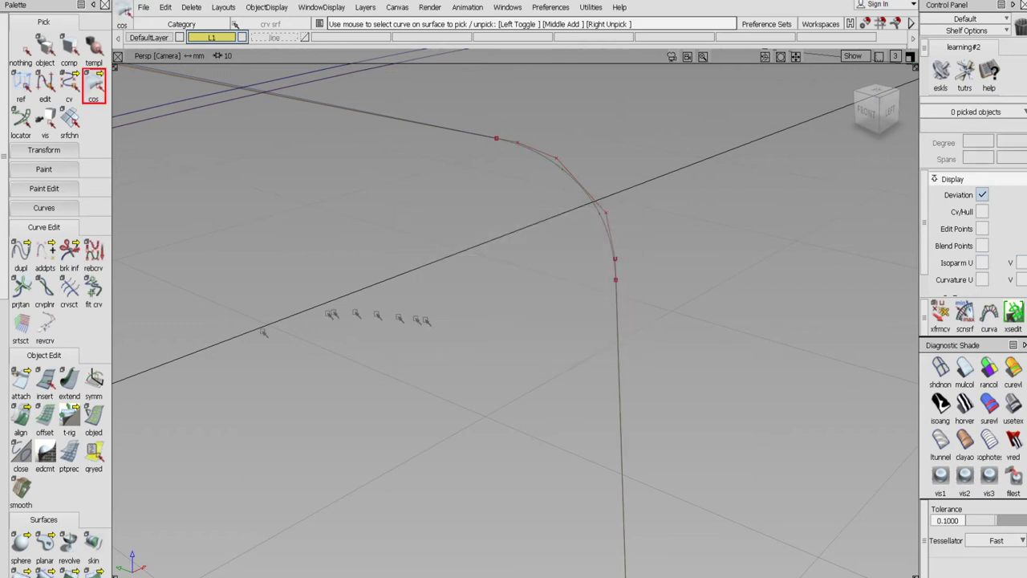
# Align the duplicated corner curve's lower end to the vertical curve with G1 continuity, keeping explicit control and position influence on
pyautogui.click(21, 419)
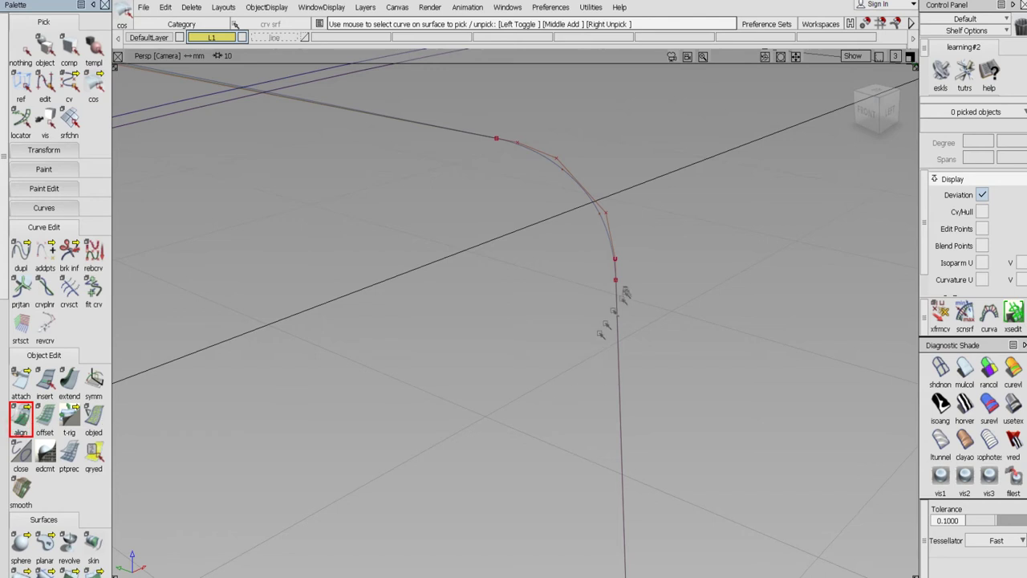
pyautogui.doubleClick(21, 417)
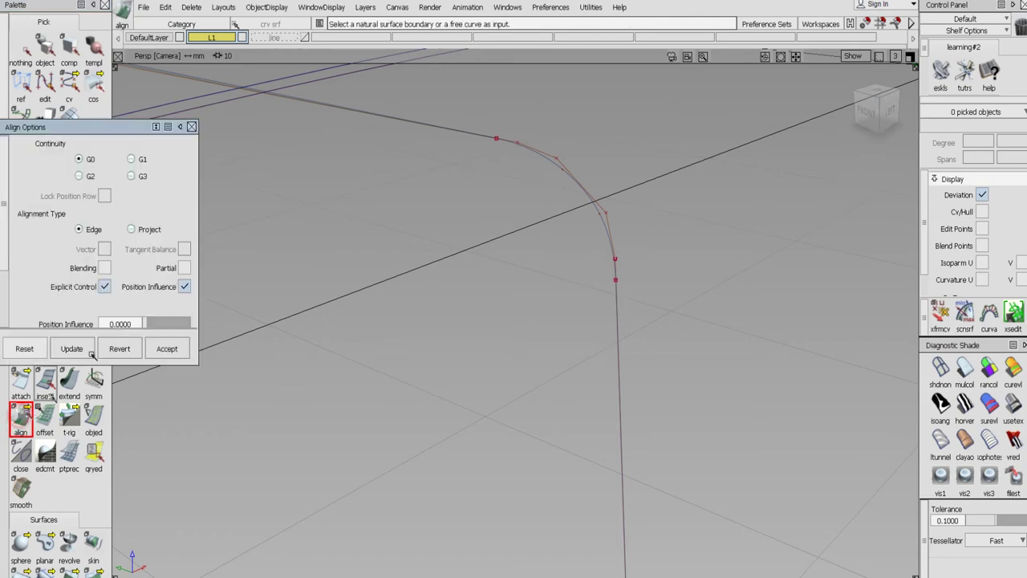
pyautogui.click(618, 273)
pyautogui.click(617, 295)
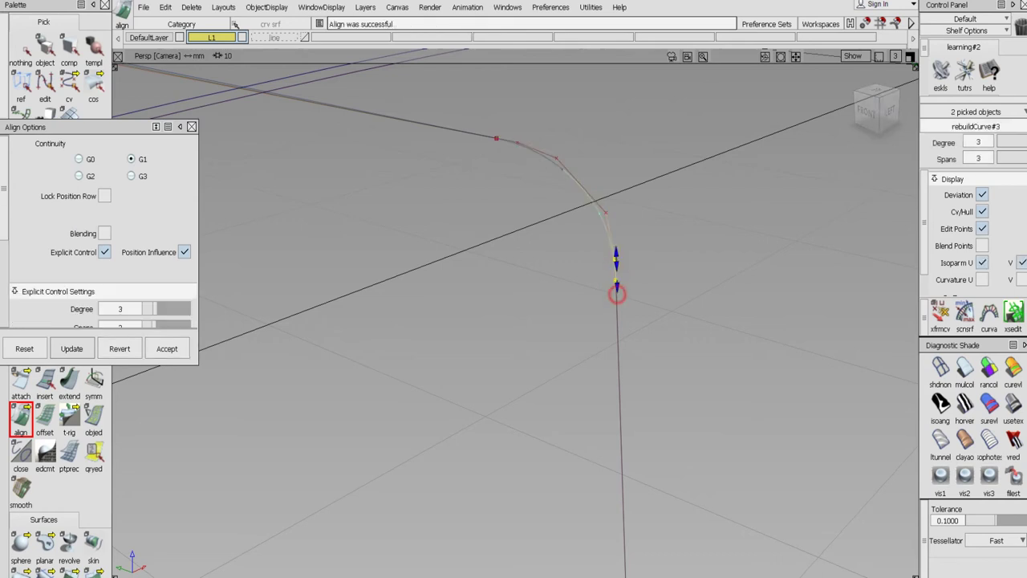
pyautogui.click(191, 128)
pyautogui.click(22, 50)
# Project the corner and vertical curves onto the squared end surface along its normal as curves on surface
pyautogui.click(47, 51)
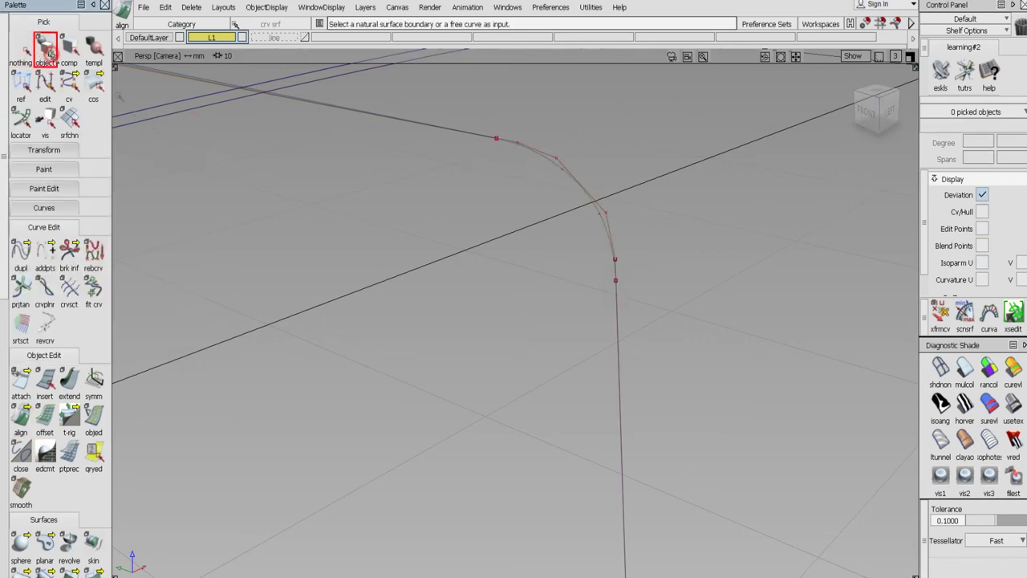
pyautogui.click(549, 419)
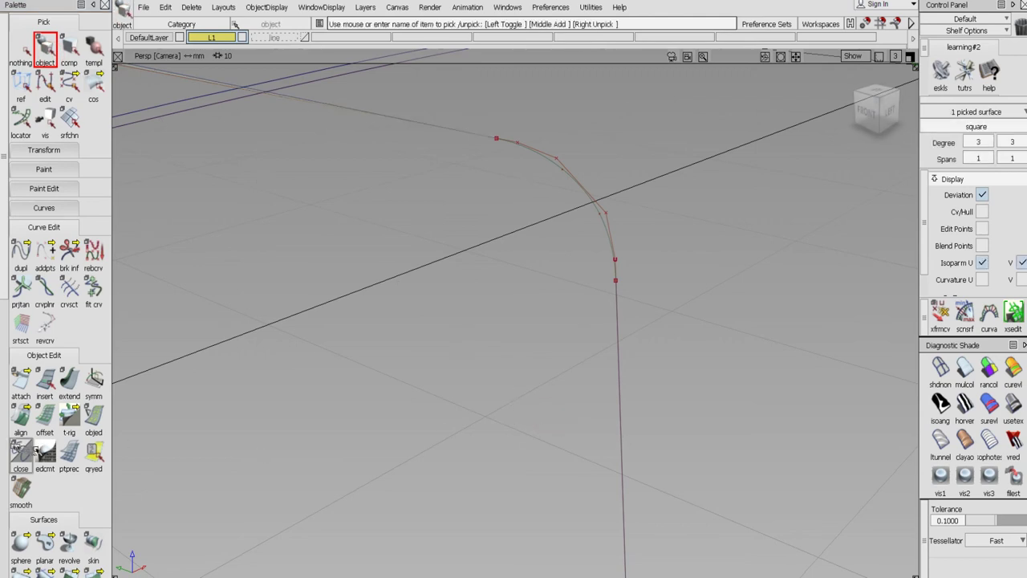
pyautogui.scroll(-10, 24, 442)
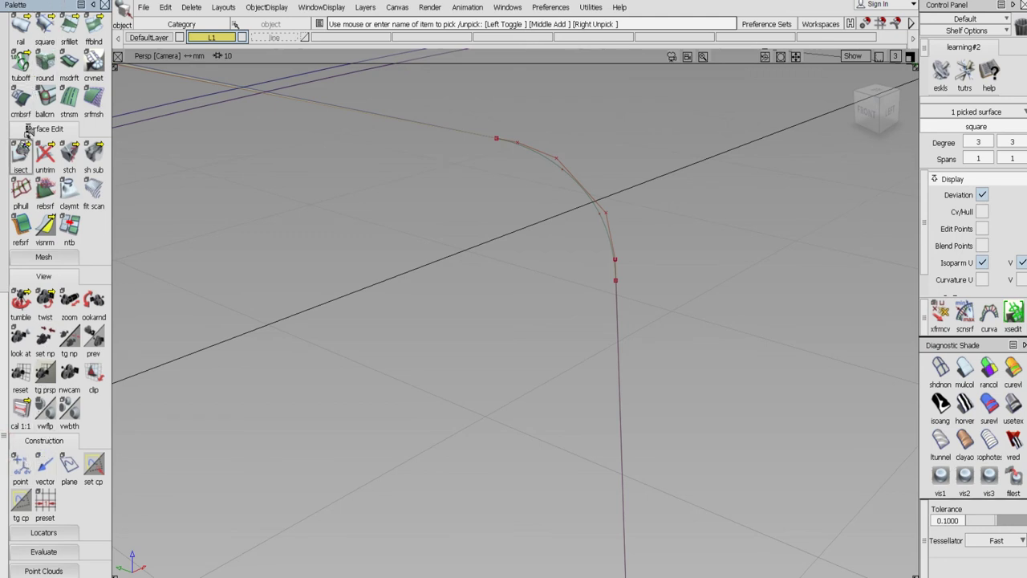
pyautogui.moveTo(45, 156); pyautogui.dragTo(45, 159)
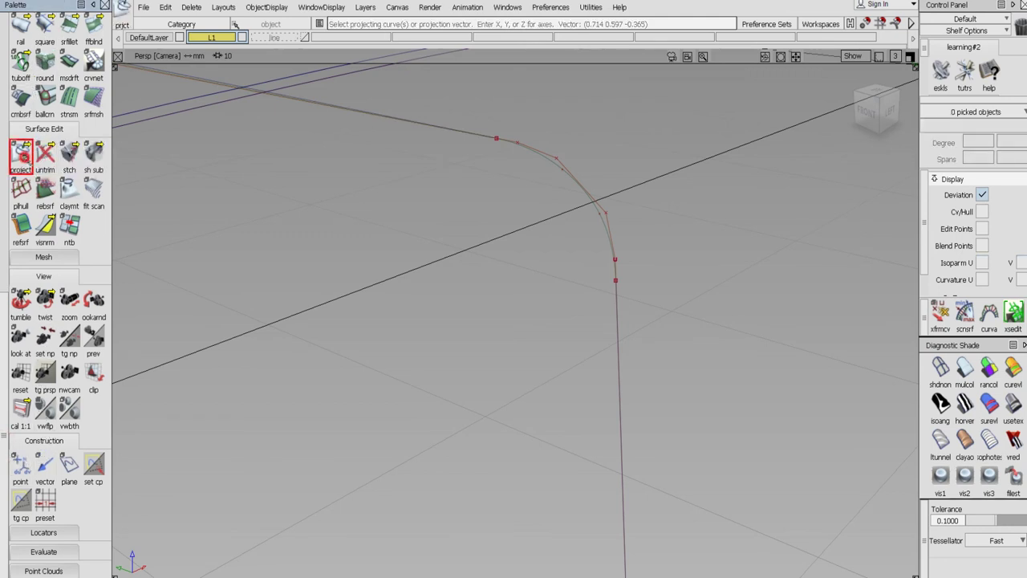
pyautogui.doubleClick(46, 159)
pyautogui.click(160, 232)
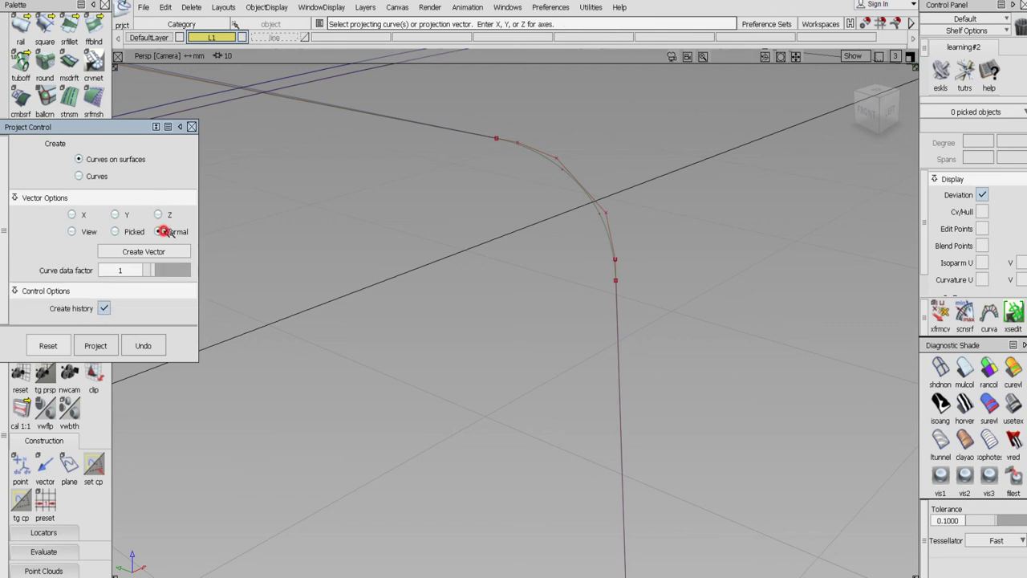
pyautogui.click(612, 240)
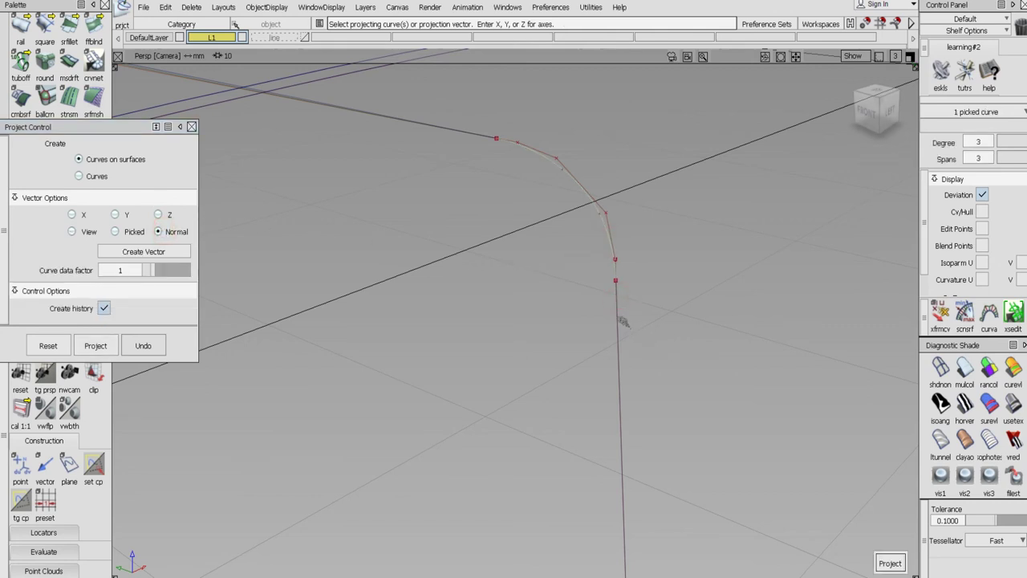
pyautogui.click(617, 317)
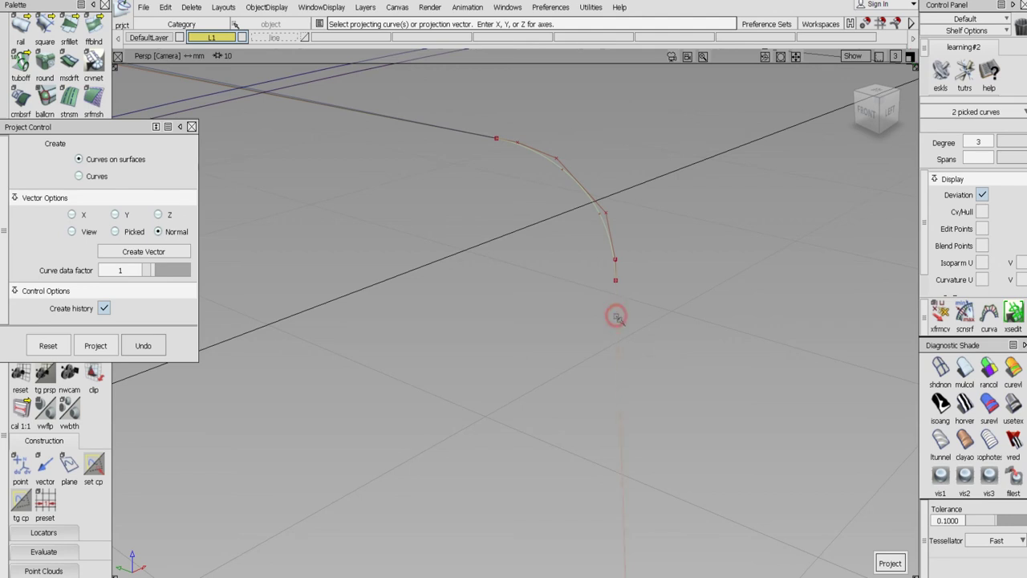
pyautogui.click(890, 563)
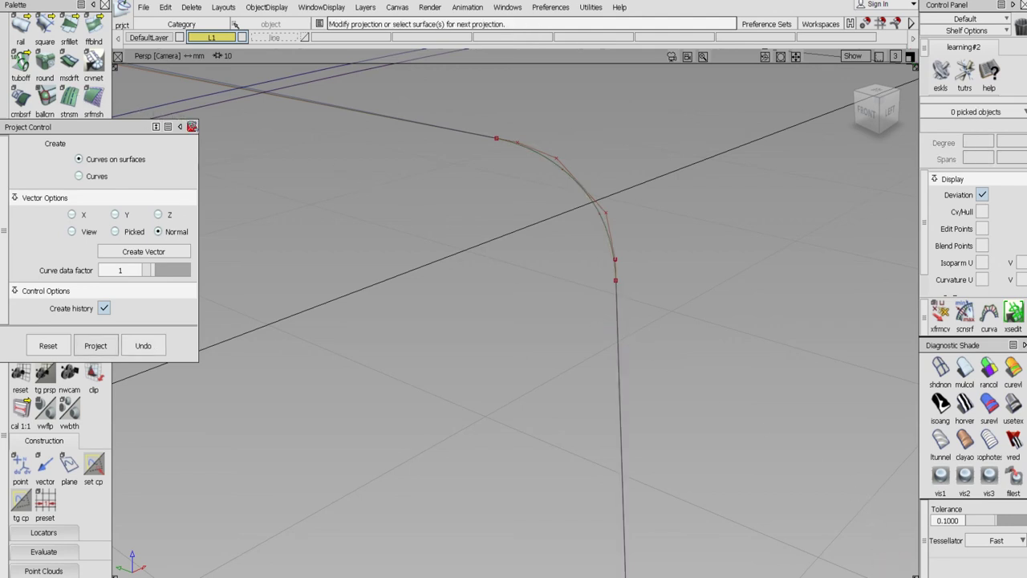
pyautogui.click(192, 126)
# Trim the end surface along the new curves on surface, keeping the inner region
pyautogui.moveTo(51, 161); pyautogui.dragTo(79, 163)
pyautogui.click(358, 298)
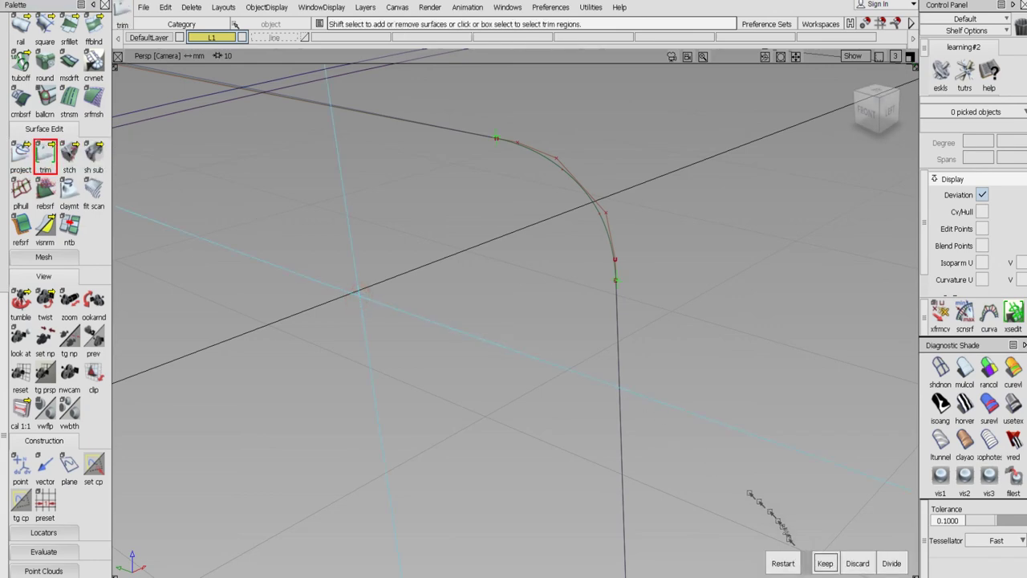
pyautogui.click(823, 564)
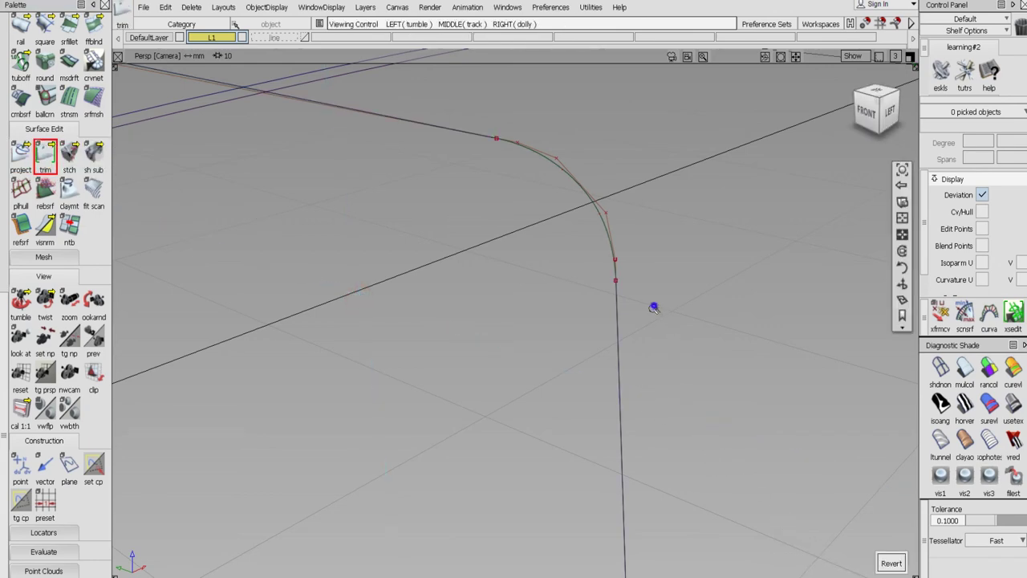
pyautogui.keyDown('alt'); pyautogui.keyDown('shift'); pyautogui.moveTo(651, 310); pyautogui.dragTo(634, 341); pyautogui.keyUp('shift'); pyautogui.keyUp('alt')
# Assign the three duplicated construction curves on the end surface to the line layer
pyautogui.scroll(10, 16, 72)
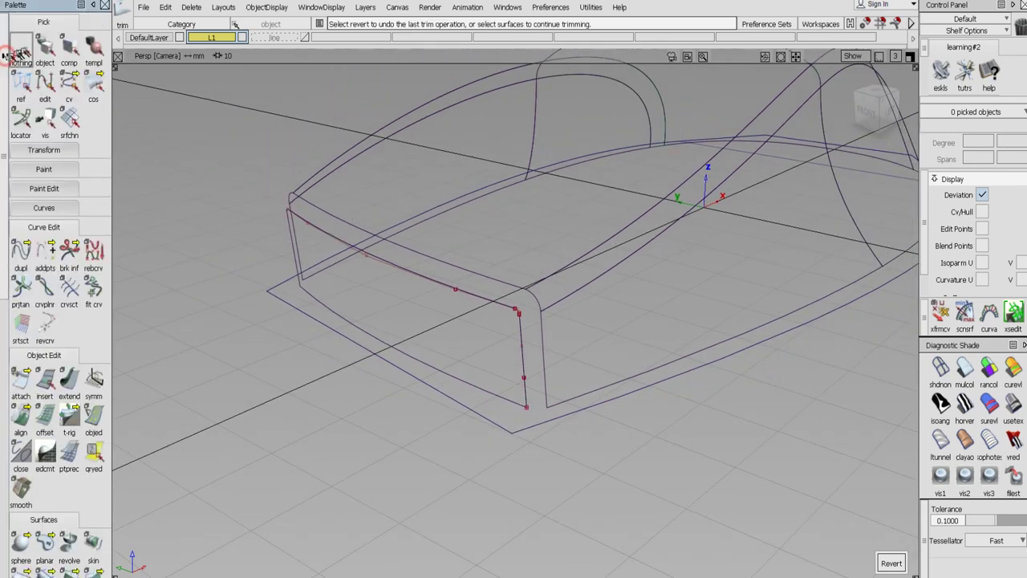
pyautogui.click(69, 50)
pyautogui.moveTo(214, 161); pyautogui.dragTo(659, 484)
pyautogui.rightClick(275, 37)
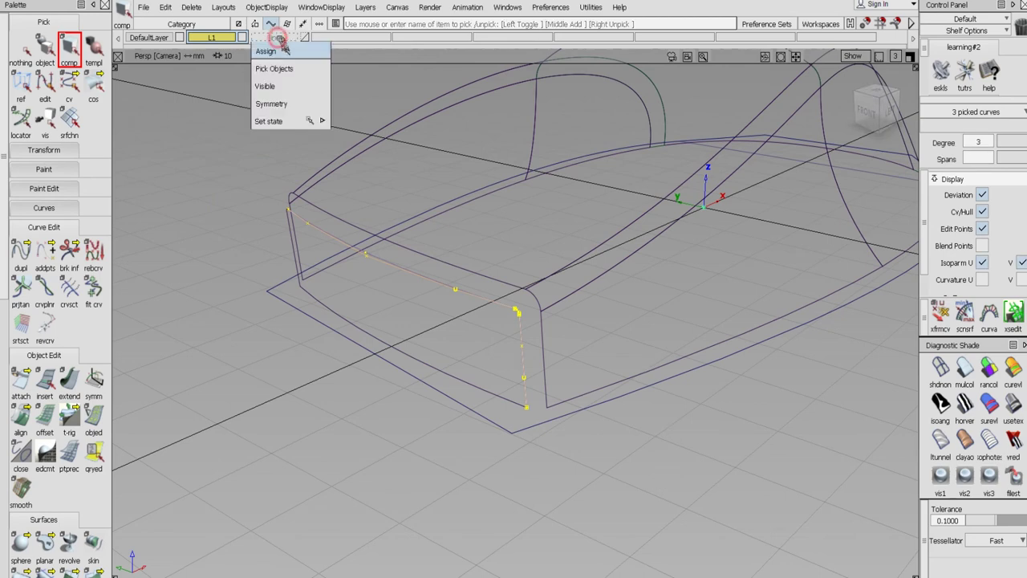
pyautogui.click(276, 39)
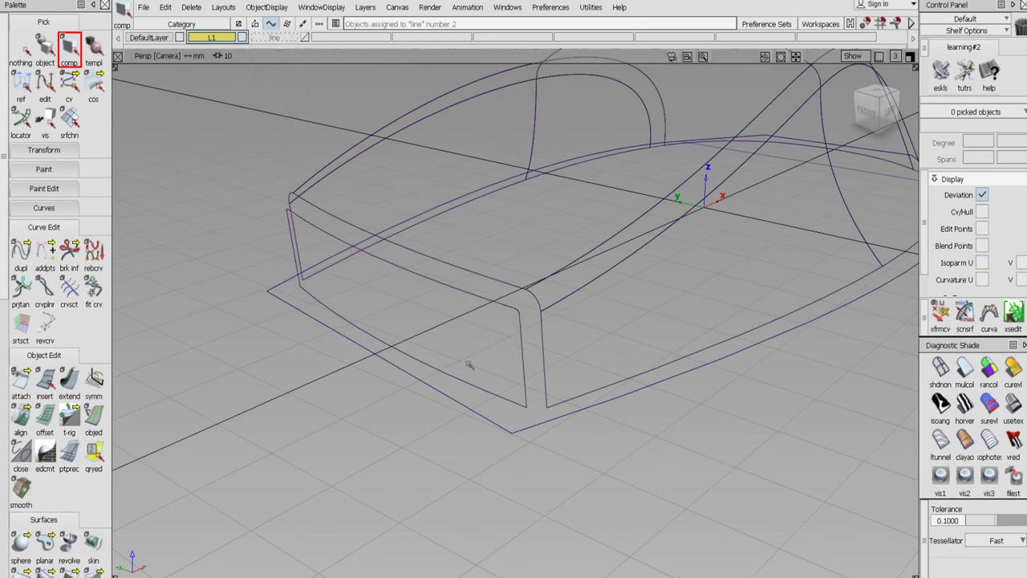
pyautogui.click(440, 417)
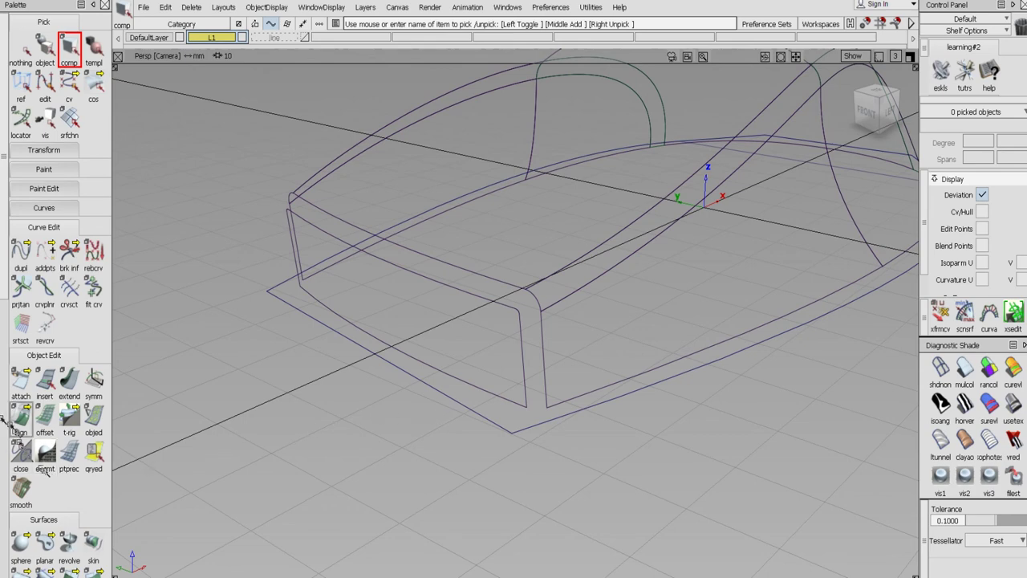
# Build a G1 freeform blend between the vertical trimmed edges at the end surface's left corner and turn off its U isoparms
pyautogui.scroll(-10, 6, 424)
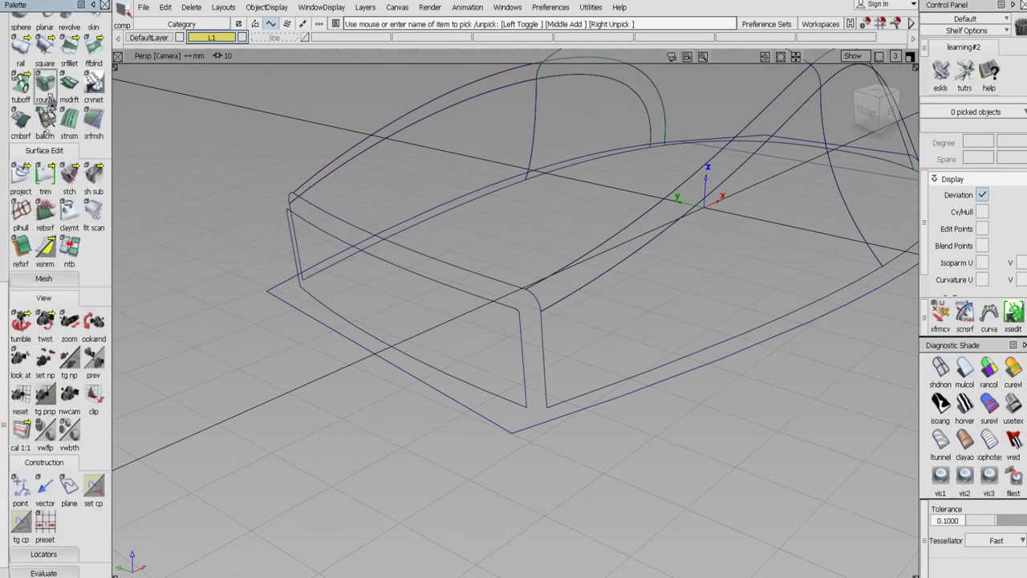
pyautogui.click(94, 50)
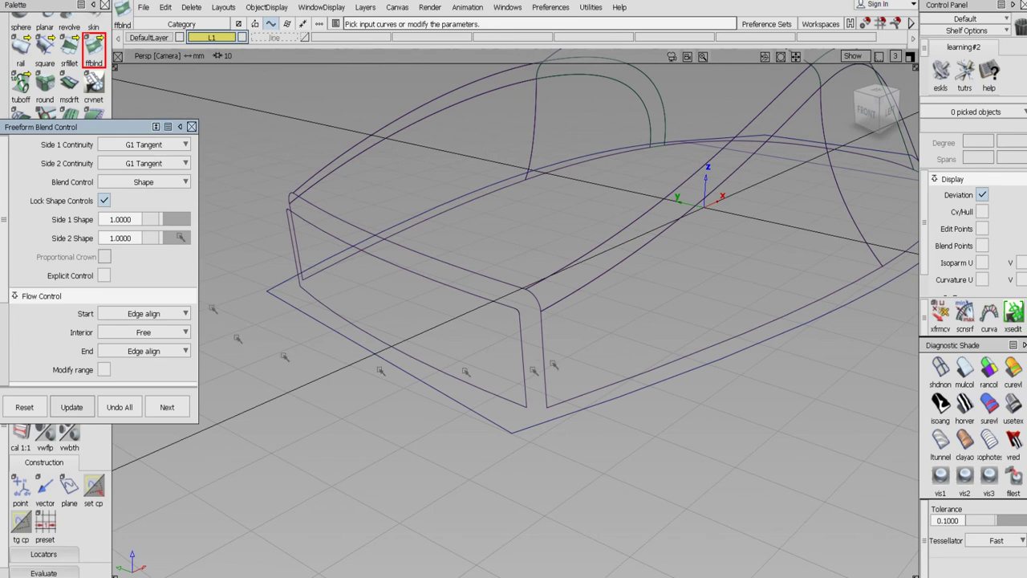
pyautogui.click(523, 397)
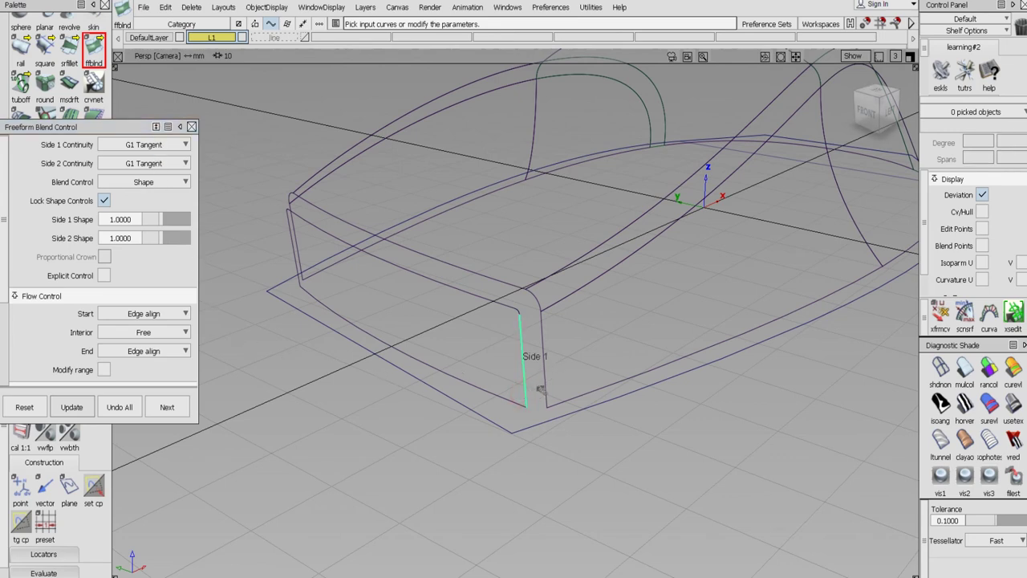
pyautogui.click(543, 390)
pyautogui.click(893, 563)
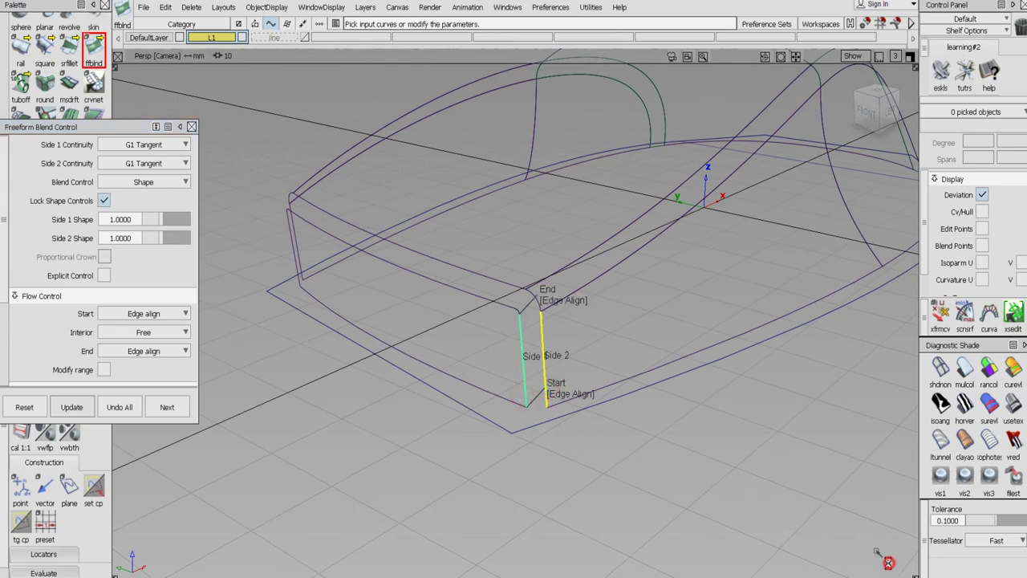
pyautogui.click(982, 264)
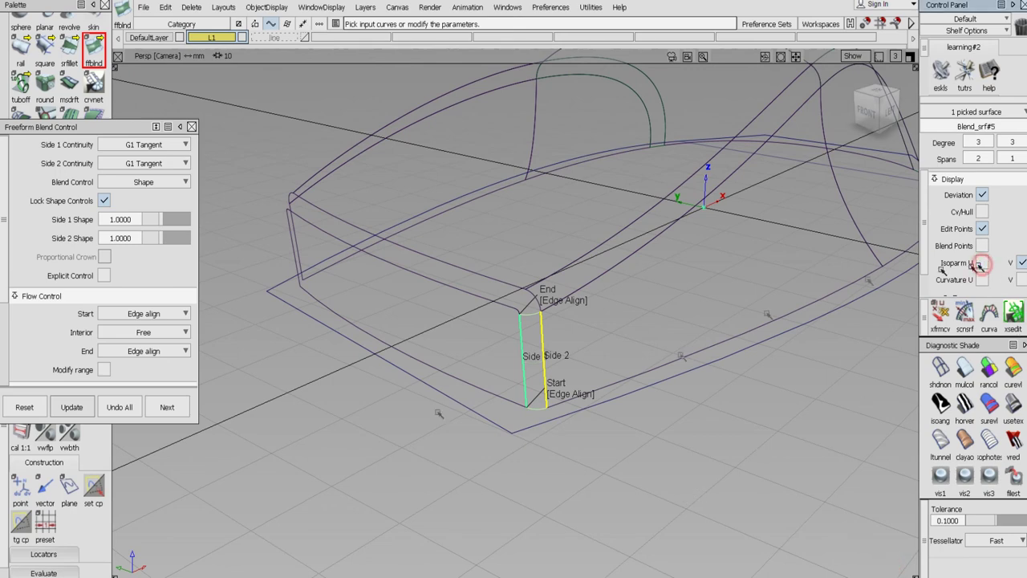
pyautogui.click(185, 409)
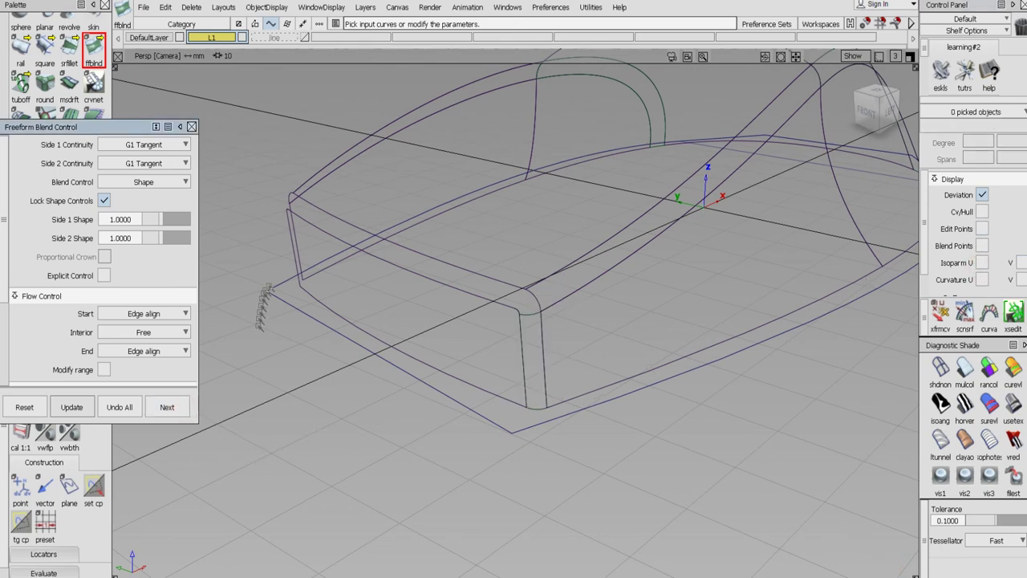
# Build a matching G1 freeform blend between the vertical trimmed edges at the end surface's right corner, with U isoparms off
pyautogui.click(298, 257)
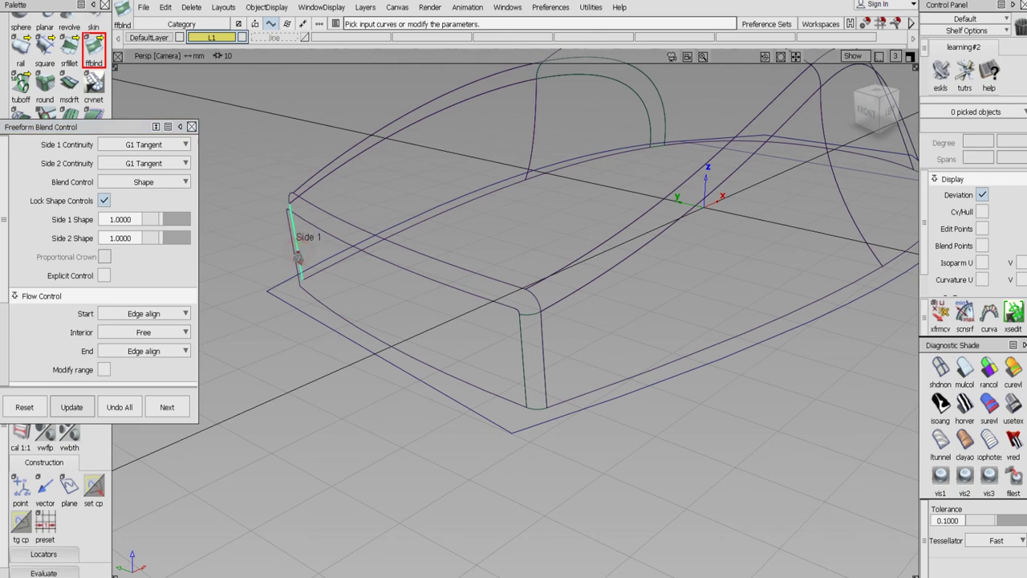
pyautogui.click(296, 261)
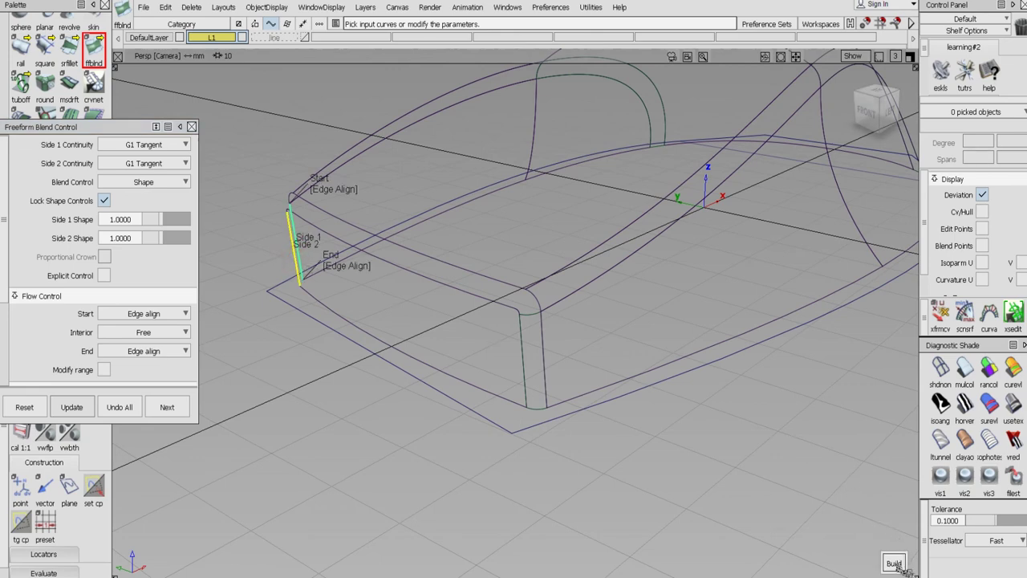
pyautogui.click(894, 563)
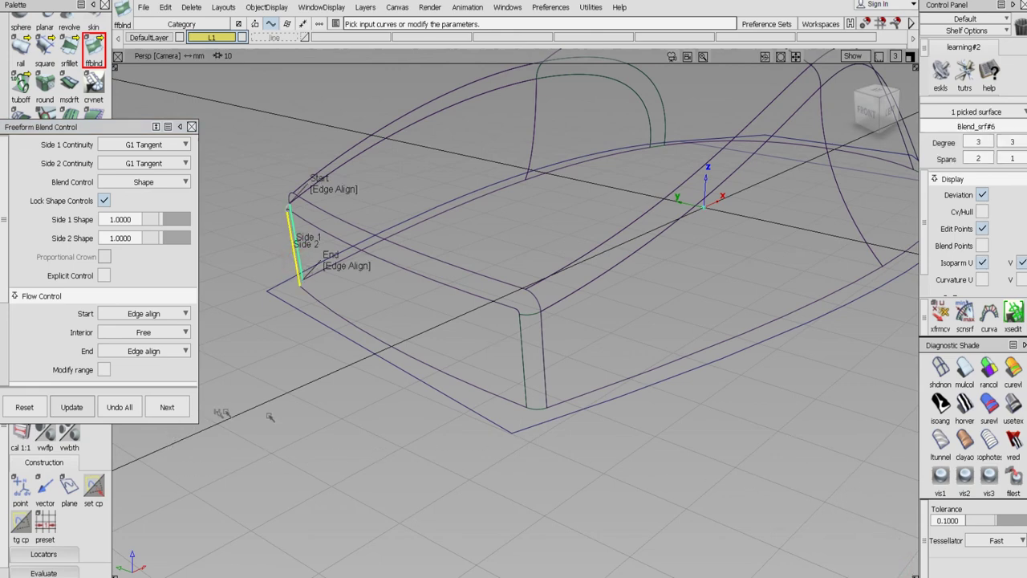
pyautogui.keyDown('alt'); pyautogui.keyDown('shift'); pyautogui.click(390, 294); pyautogui.keyUp('shift'); pyautogui.keyUp('alt')
pyautogui.keyDown('alt'); pyautogui.keyDown('shift'); pyautogui.moveTo(388, 378); pyautogui.dragTo(861, 354); pyautogui.keyUp('shift'); pyautogui.keyUp('alt')
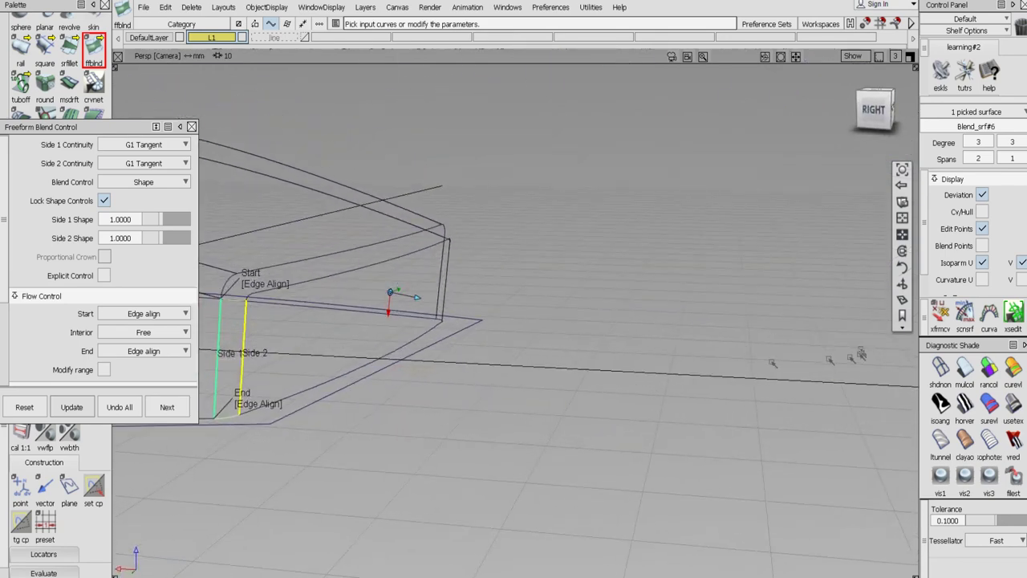
pyautogui.keyDown('alt'); pyautogui.keyDown('shift'); pyautogui.moveTo(658, 356); pyautogui.dragTo(832, 370, button='middle'); pyautogui.keyUp('shift'); pyautogui.keyUp('alt')
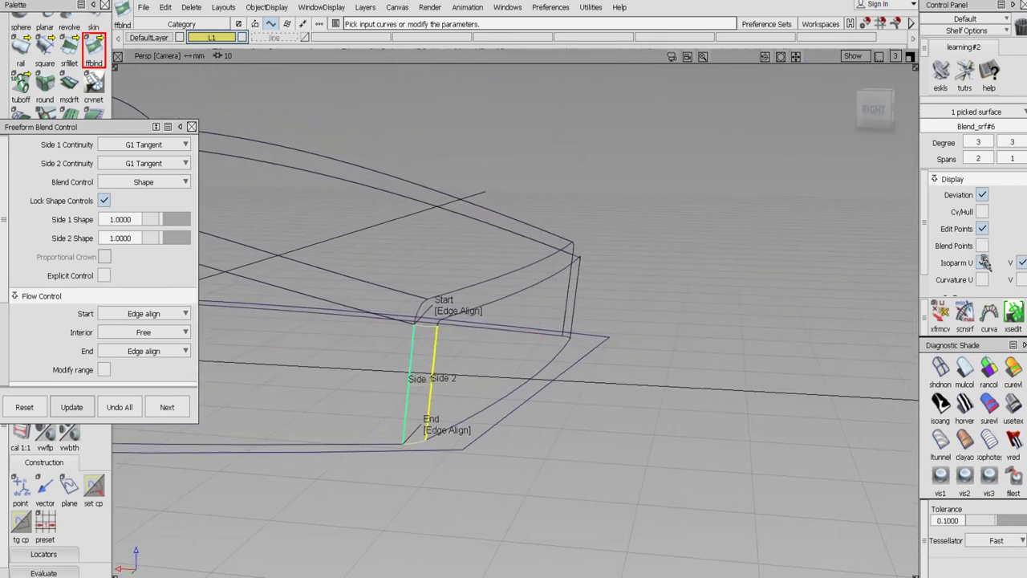
pyautogui.click(171, 407)
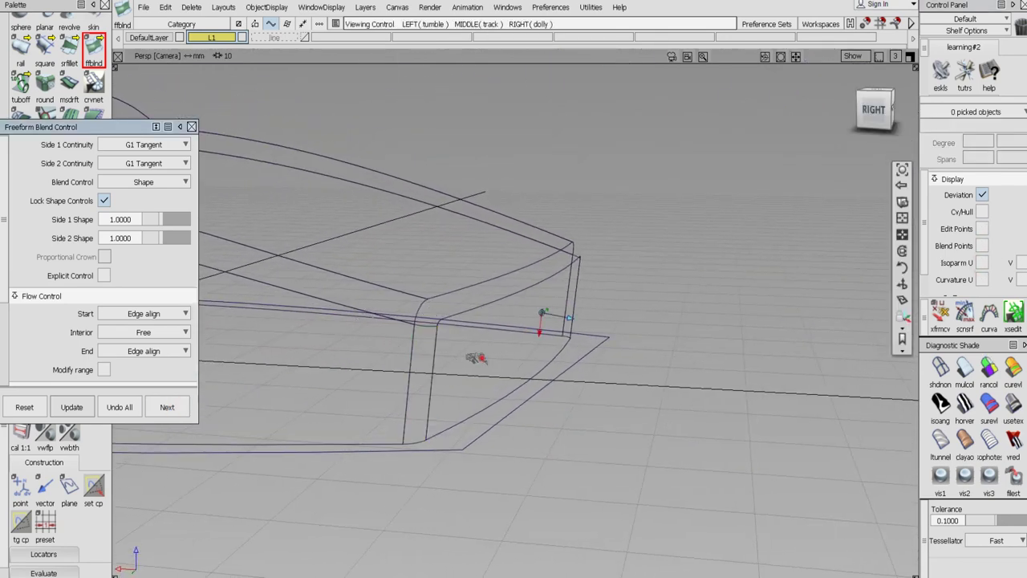
# Build a G1 freeform blend between the top surface's trimmed edge and the end surface's upper edge, with U isoparms off
pyautogui.keyDown('alt'); pyautogui.keyDown('shift'); pyautogui.moveTo(476, 355); pyautogui.dragTo(435, 339); pyautogui.keyUp('shift'); pyautogui.keyUp('alt')
pyautogui.click(432, 326)
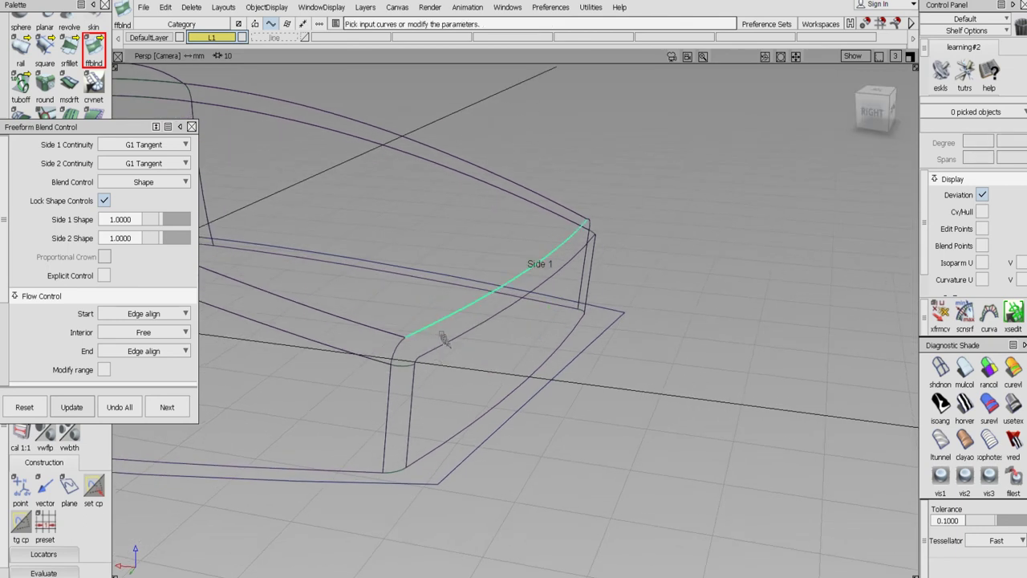
pyautogui.click(447, 344)
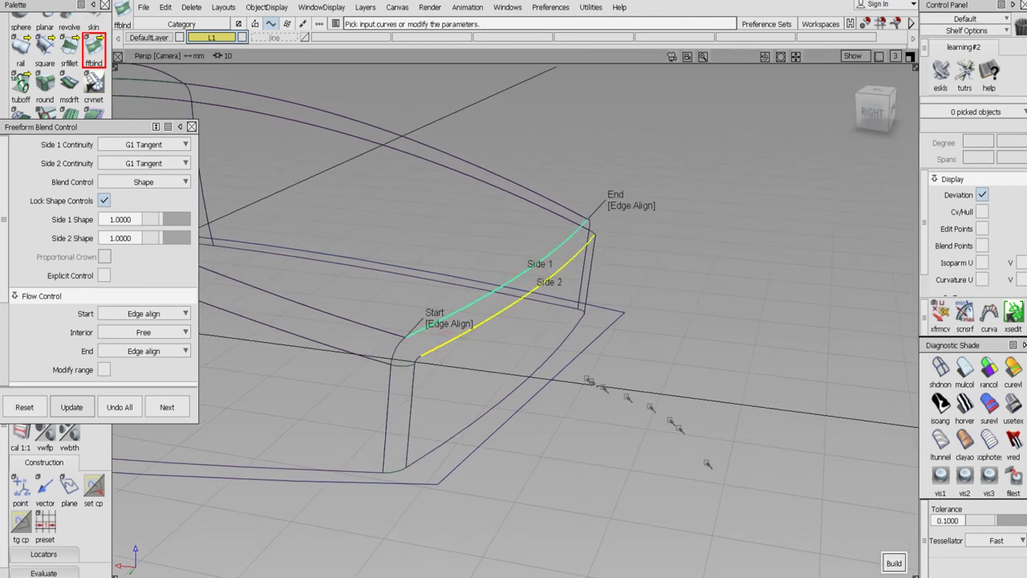
pyautogui.click(891, 562)
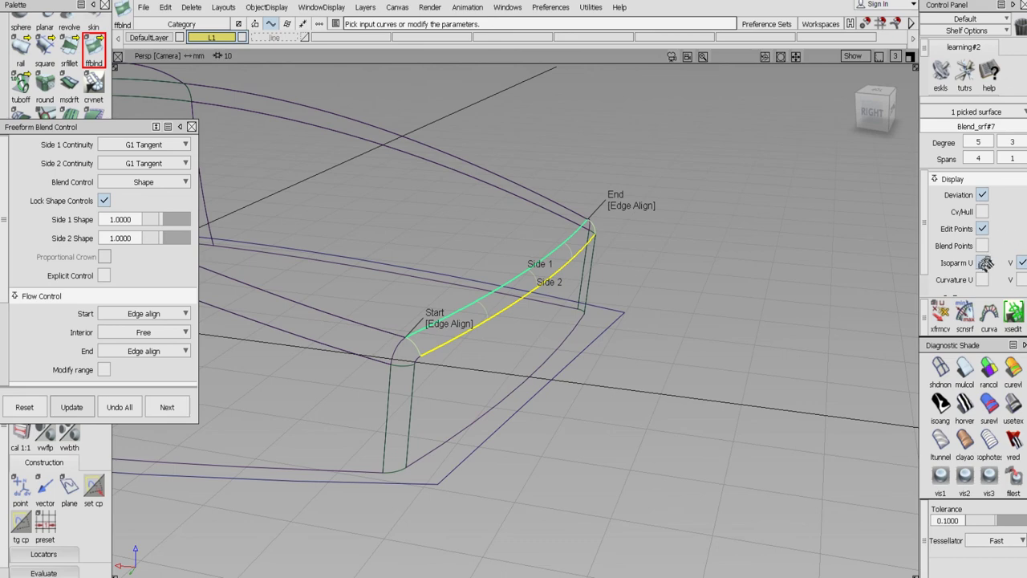
pyautogui.click(167, 407)
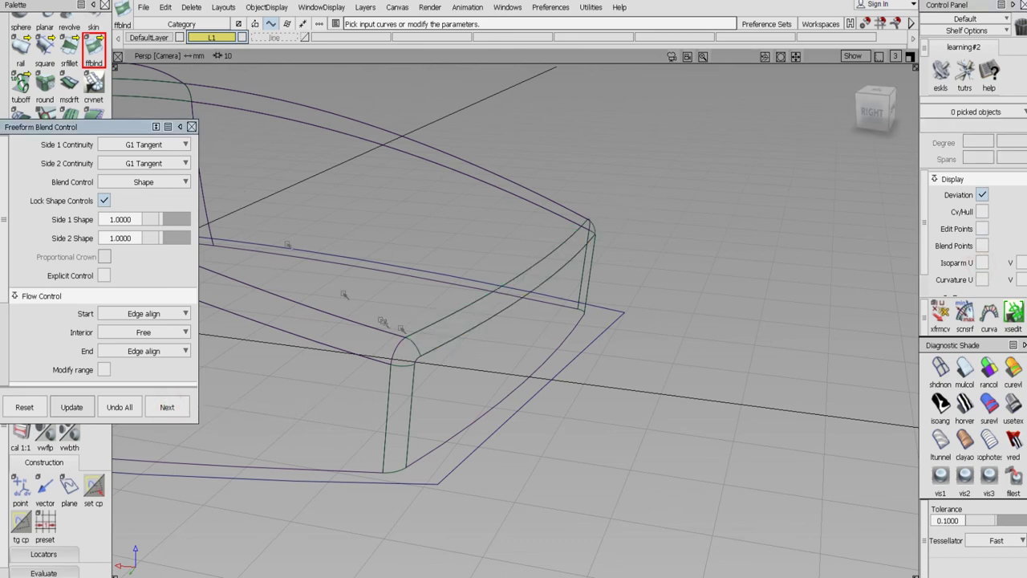
# Fill the upper right corner gap with a G1 freeform blend from the side blend's end to the end surface's rounded corner, hiding U isoparms
pyautogui.keyDown('alt'); pyautogui.keyDown('shift'); pyautogui.click(417, 350); pyautogui.keyUp('shift'); pyautogui.keyUp('alt')
pyautogui.keyDown('alt'); pyautogui.keyDown('shift'); pyautogui.moveTo(466, 390); pyautogui.dragTo(495, 378, button='right'); pyautogui.keyUp('shift'); pyautogui.keyUp('alt')
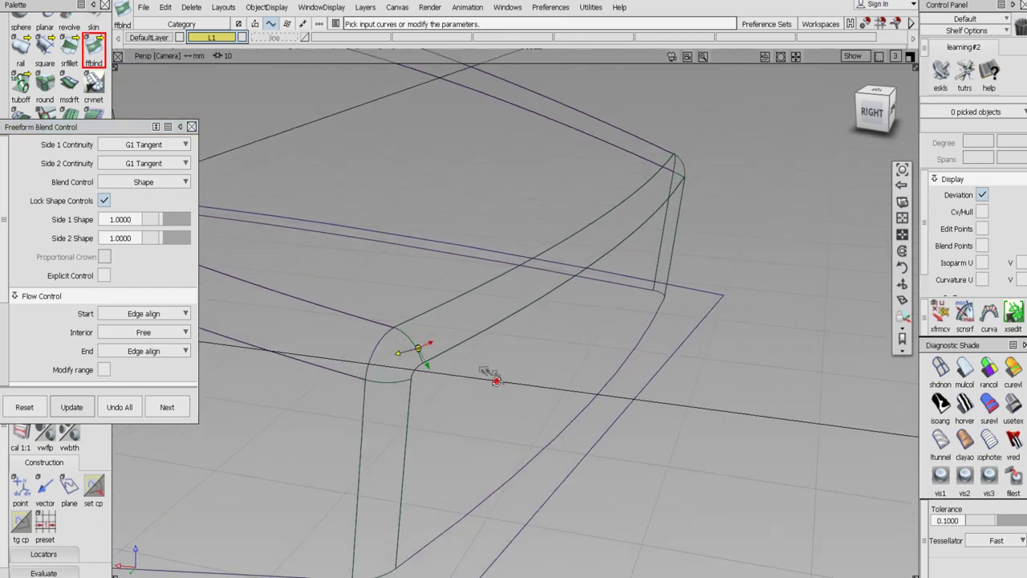
pyautogui.keyDown('alt'); pyautogui.keyDown('shift'); pyautogui.moveTo(495, 378); pyautogui.dragTo(431, 400); pyautogui.keyUp('shift'); pyautogui.keyUp('alt')
pyautogui.click(370, 353)
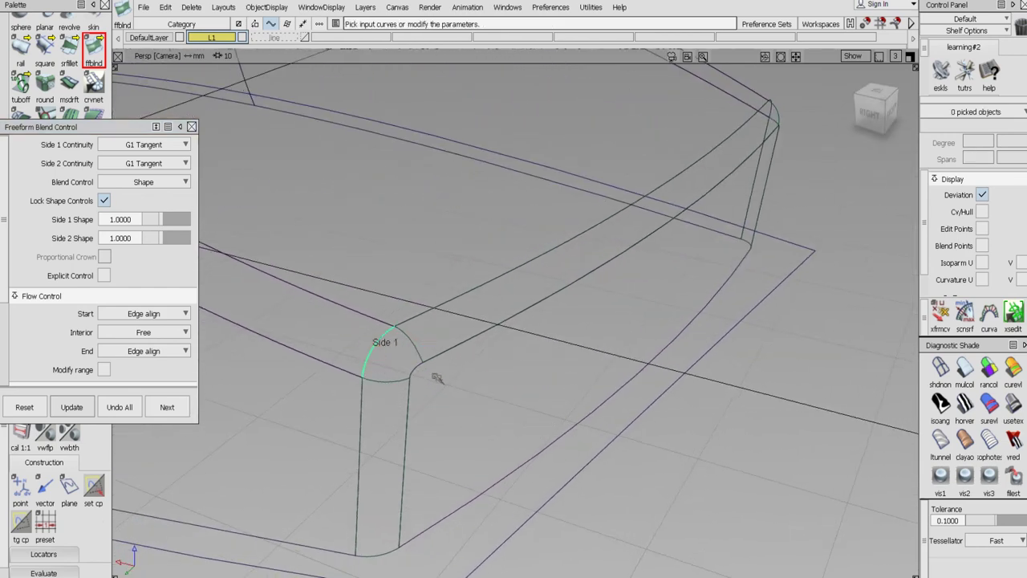
pyautogui.click(417, 368)
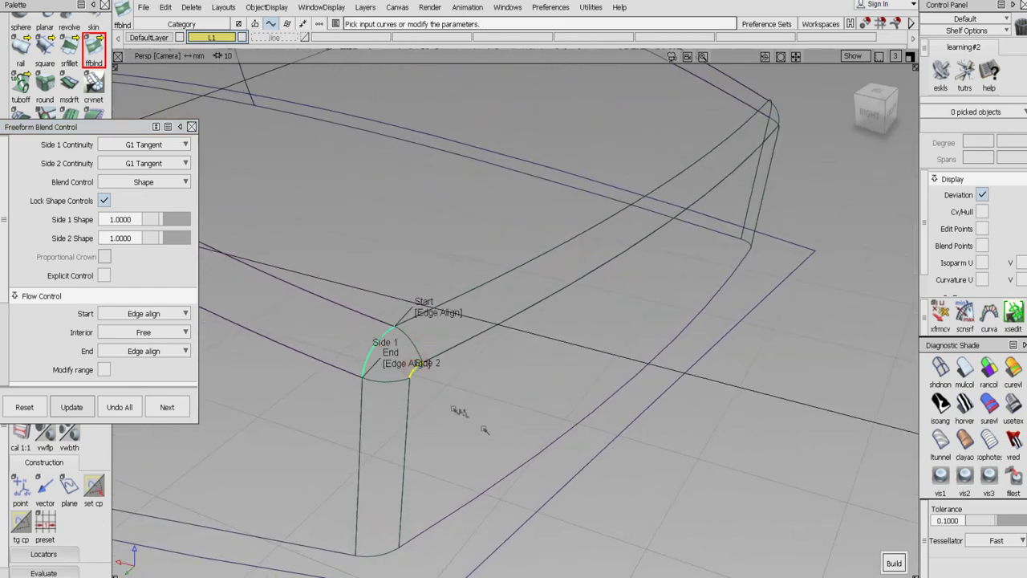
pyautogui.click(902, 568)
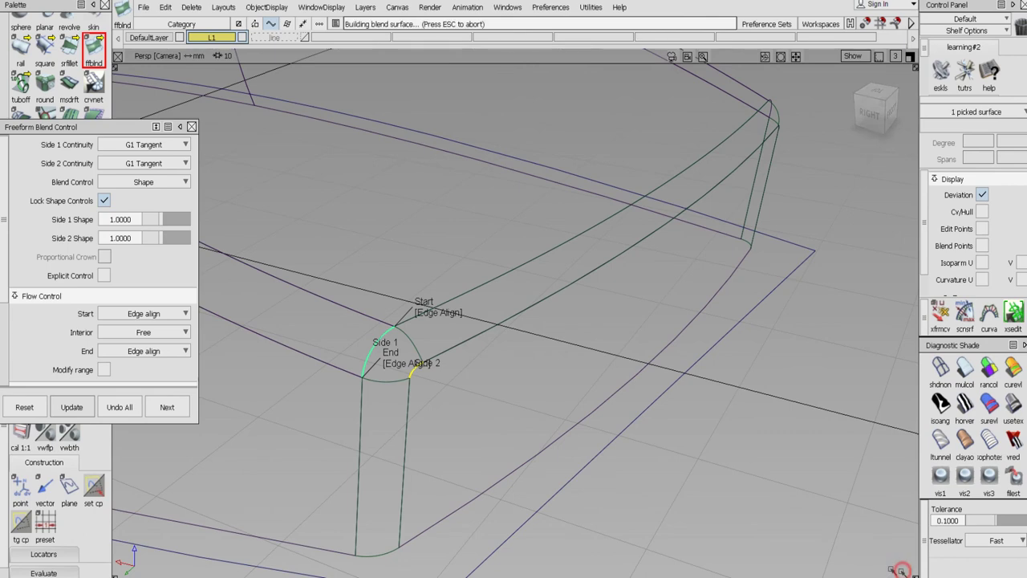
pyautogui.click(983, 262)
pyautogui.click(170, 407)
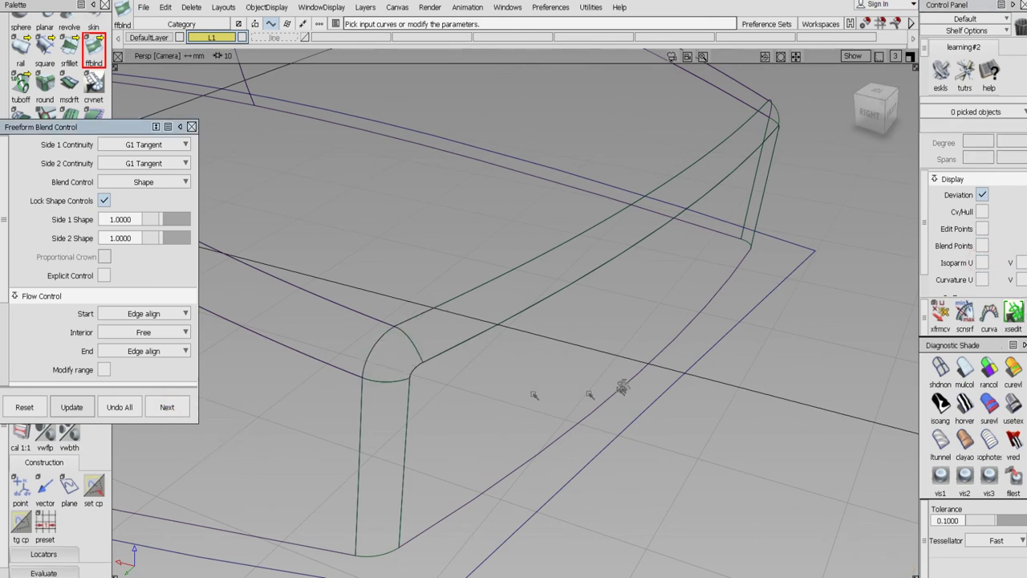
# Set up a G1 freeform blend at the upper left corner from the side blend's end to the end surface's rounded corner edge
pyautogui.keyDown('alt'); pyautogui.keyDown('shift'); pyautogui.moveTo(624, 388); pyautogui.dragTo(404, 404); pyautogui.keyUp('shift'); pyautogui.keyUp('alt')
pyautogui.keyDown('alt'); pyautogui.keyDown('shift'); pyautogui.moveTo(653, 303); pyautogui.dragTo(715, 388); pyautogui.keyUp('shift'); pyautogui.keyUp('alt')
pyautogui.keyDown('alt'); pyautogui.keyDown('shift'); pyautogui.moveTo(715, 388); pyautogui.dragTo(724, 353, button='right'); pyautogui.keyUp('shift'); pyautogui.keyUp('alt')
pyautogui.click(682, 268)
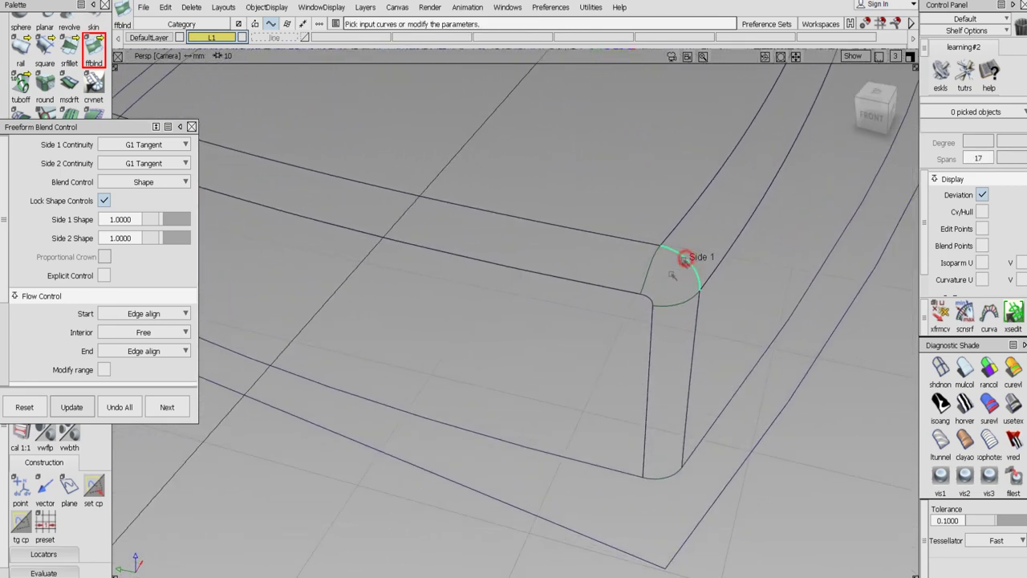
pyautogui.click(648, 297)
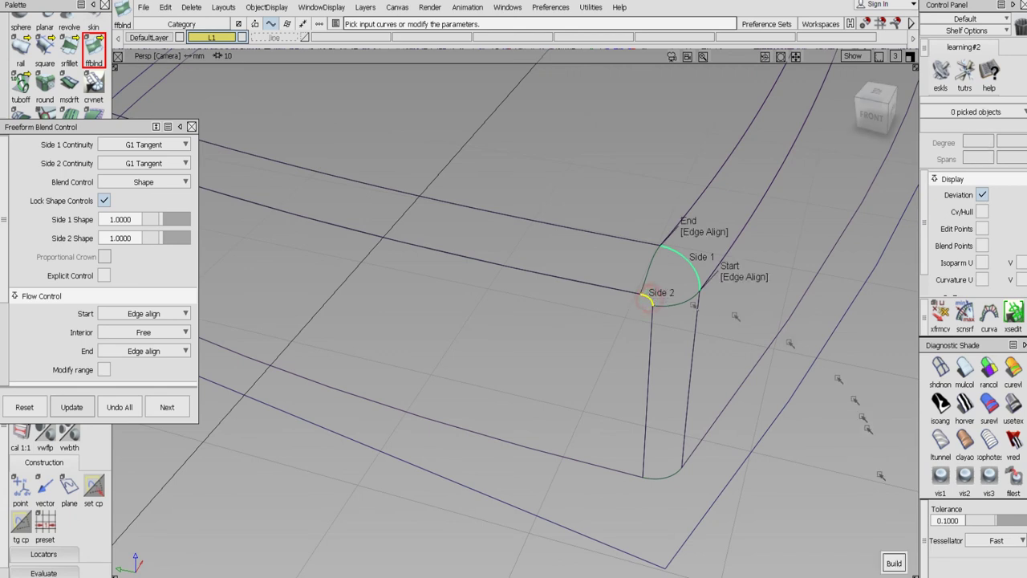